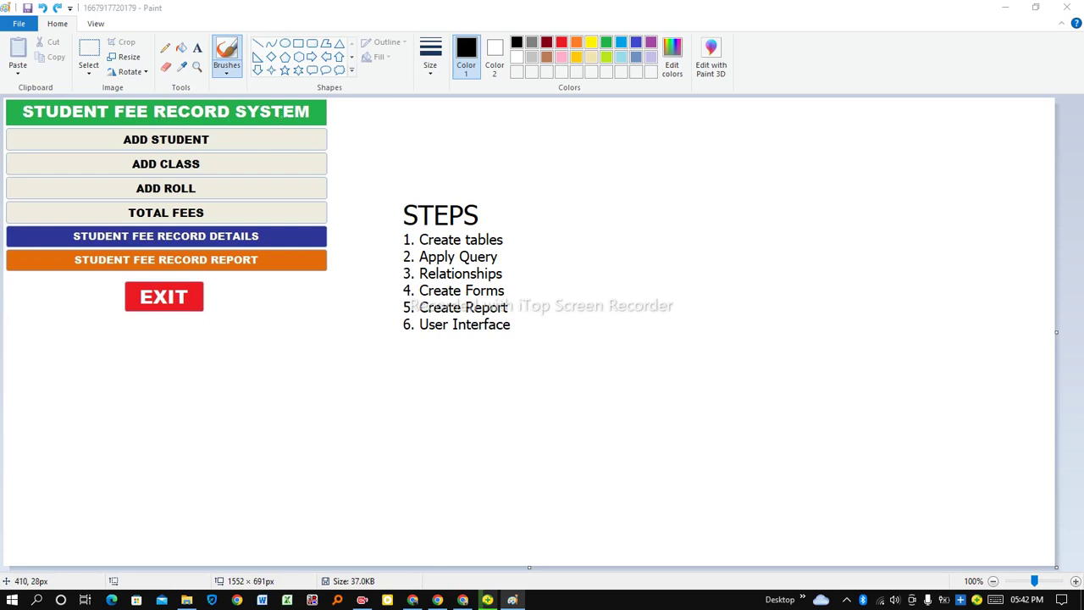
# Draw a brush stroke beside the STUDENT FEE RECORD SYSTEM heading and tick marks beside all six items in the STEPS list
pyautogui.moveTo(320, 113); pyautogui.dragTo(388, 109)
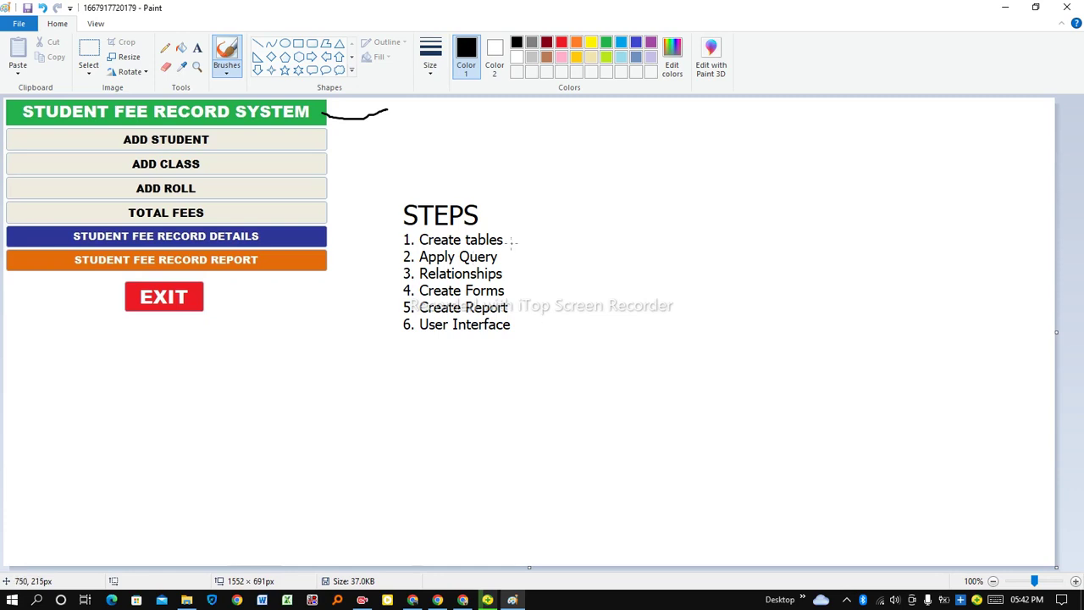
pyautogui.moveTo(506, 242)
pyautogui.mouseDown()
pyautogui.moveTo(529, 229)
pyautogui.moveTo(514, 253)
pyautogui.moveTo(520, 247)
pyautogui.moveTo(531, 269)
pyautogui.moveTo(529, 329)
pyautogui.moveTo(547, 311)
pyautogui.mouseUp()
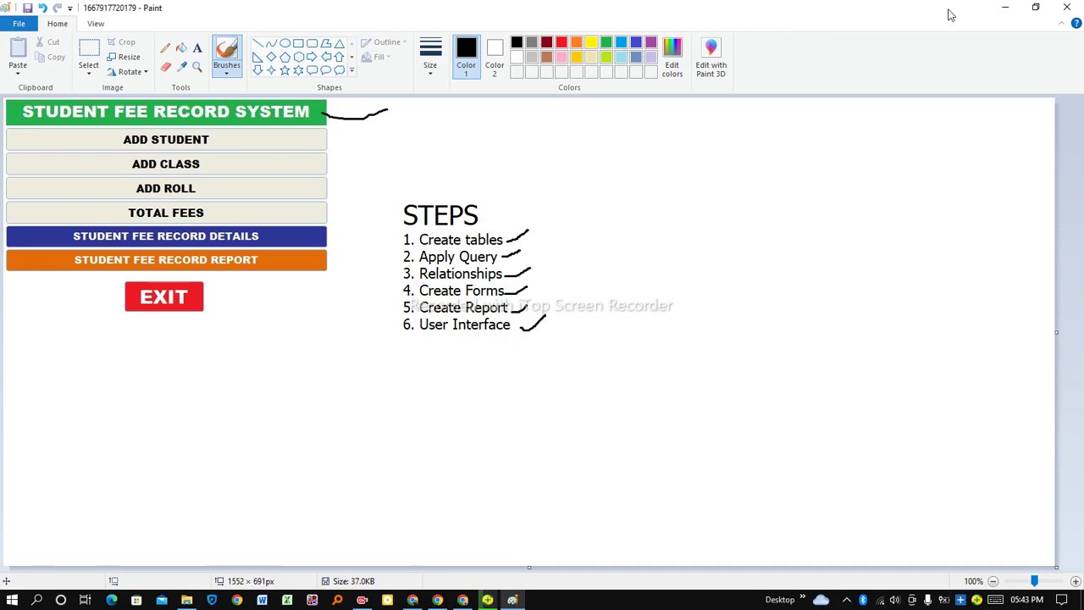
# Create a Microsoft Access database on the desktop under its default name, and open it in Access with its content enabled
pyautogui.click(1005, 8)
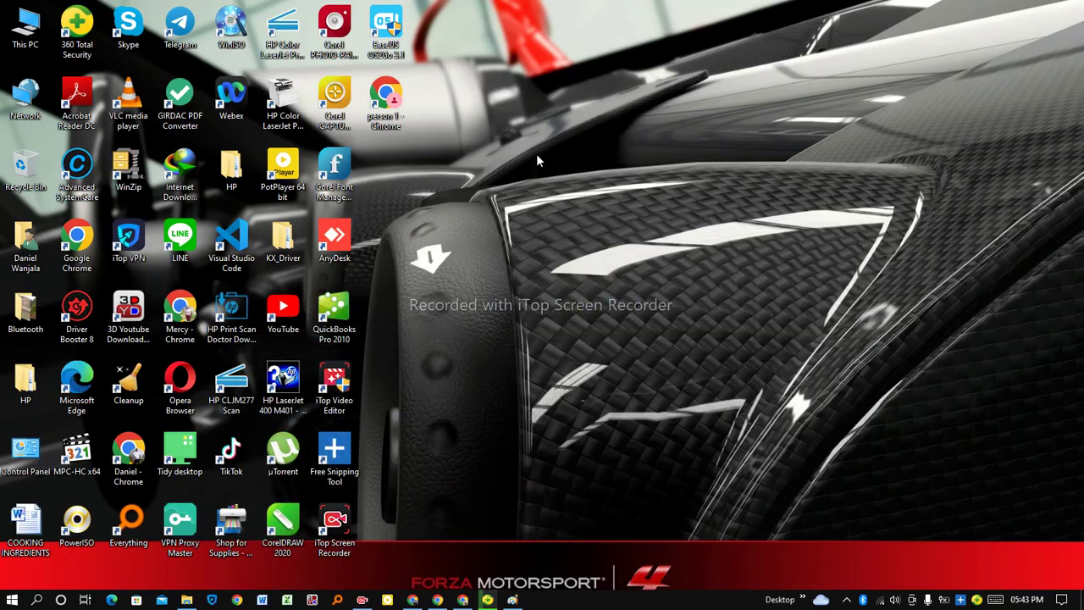
pyautogui.rightClick(486, 122)
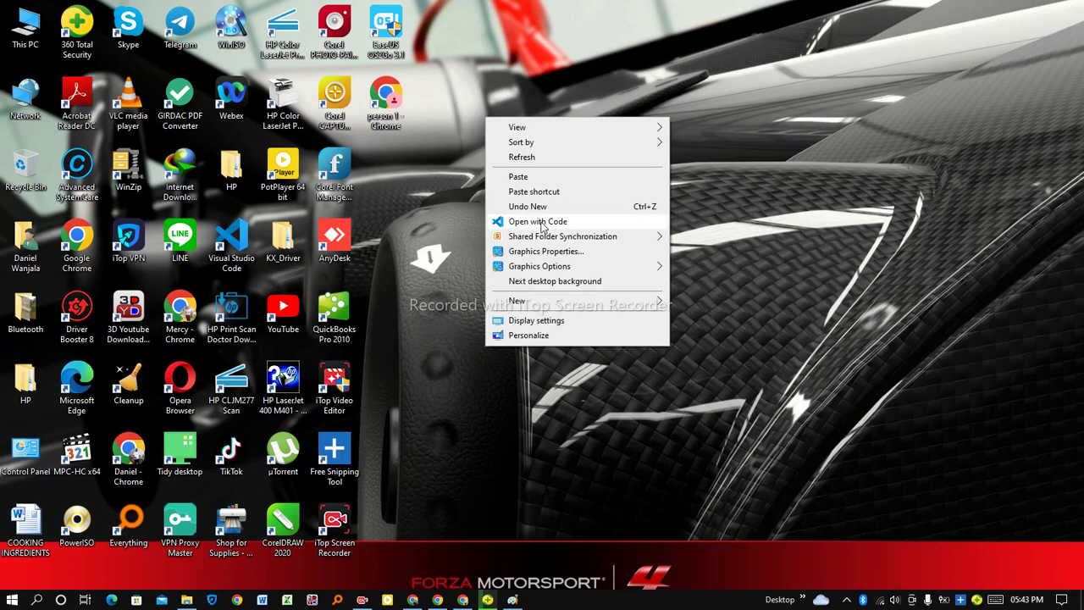
pyautogui.moveTo(561, 301)
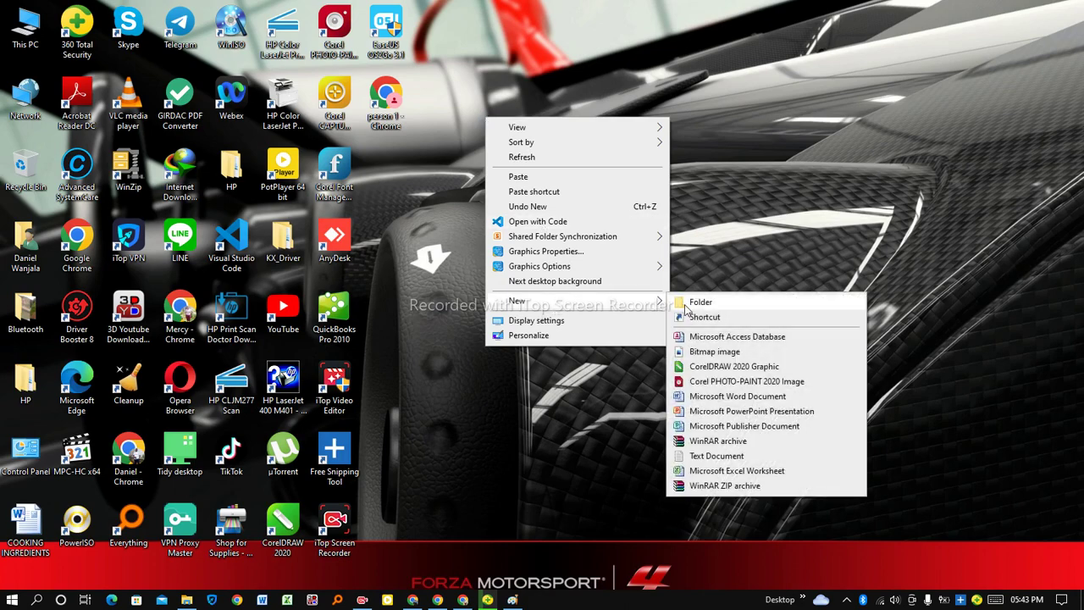
pyautogui.click(737, 337)
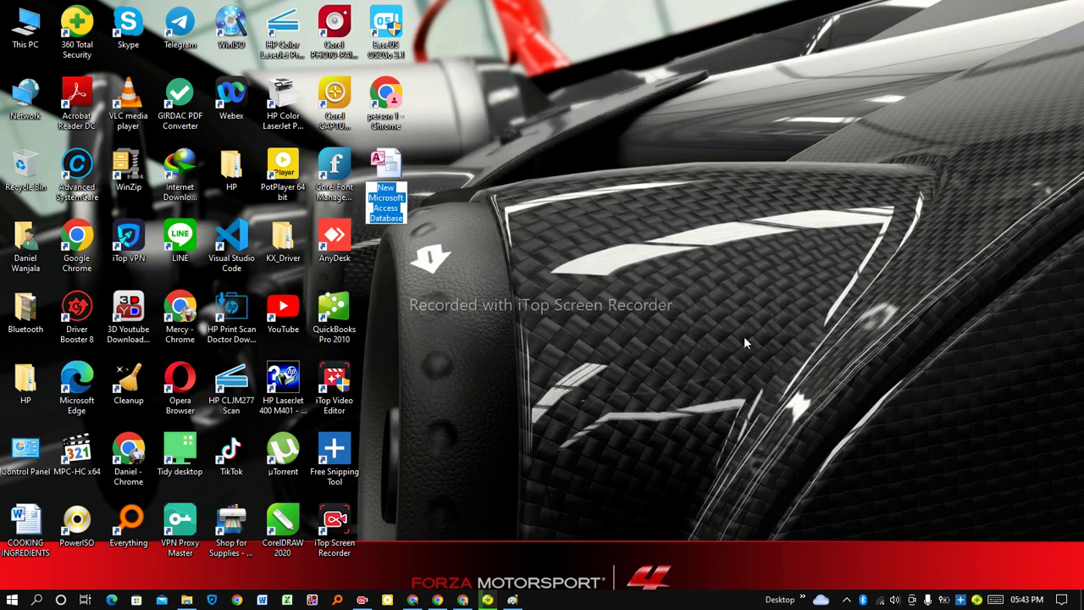
pyautogui.press('Return')
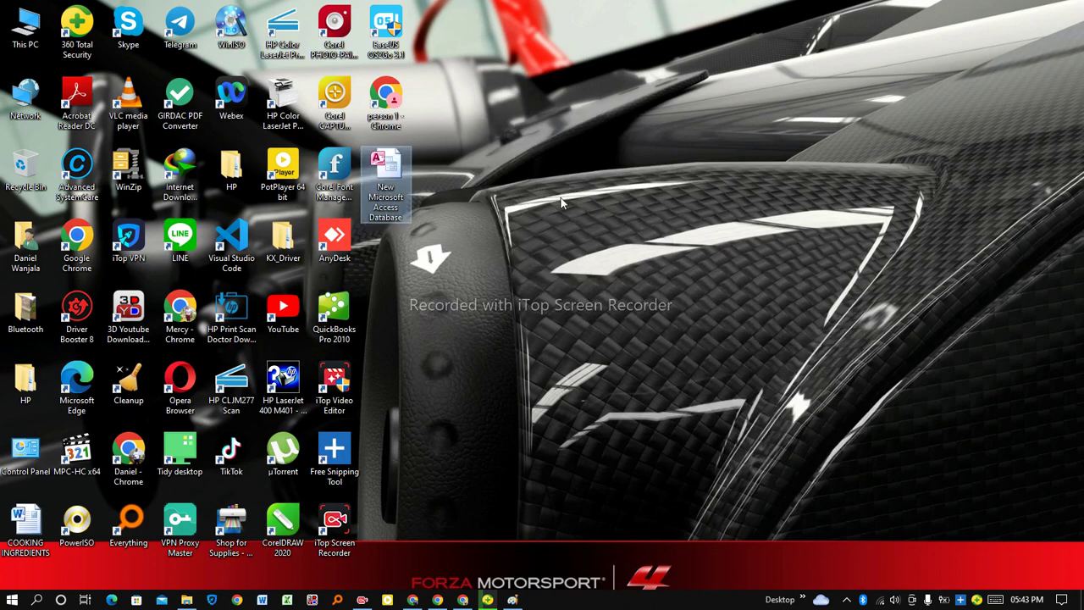
pyautogui.doubleClick(398, 166)
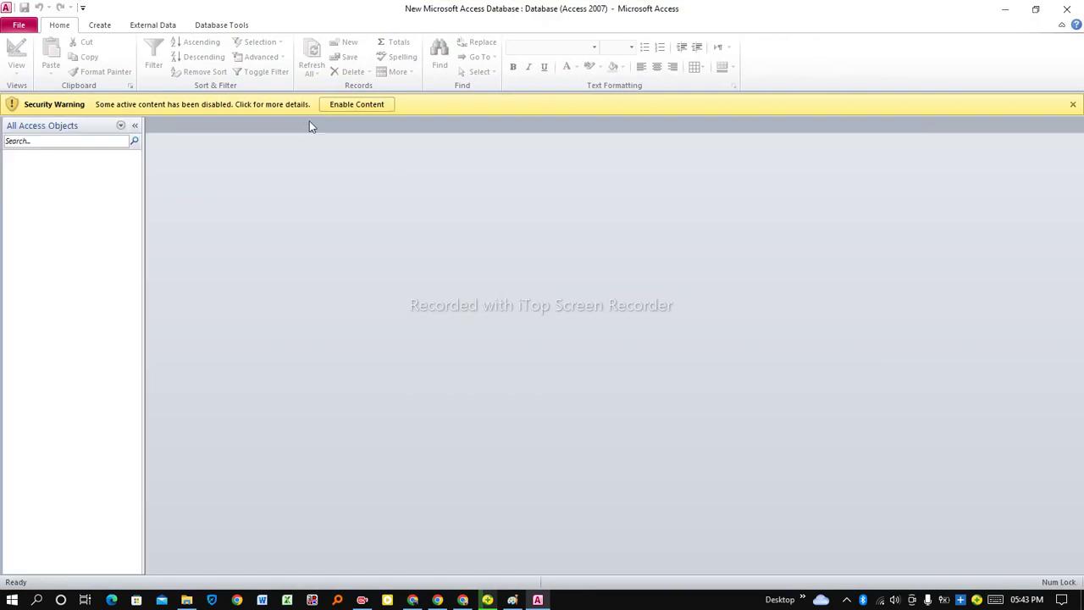
pyautogui.click(369, 107)
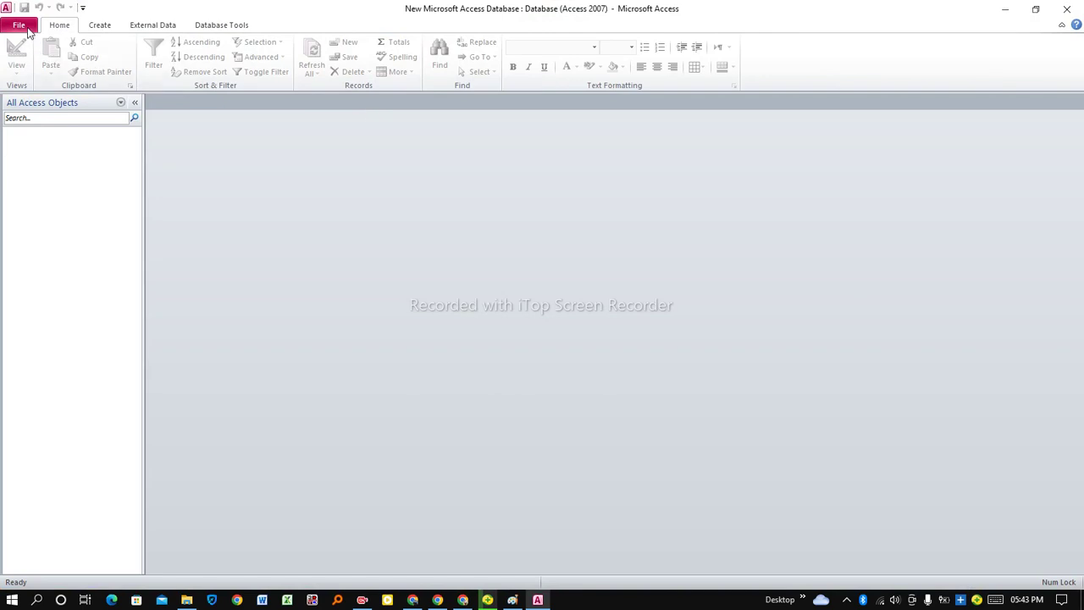
# Start a new blank database and choose the YOUTUBE NEW folder on the J: drive as its location
pyautogui.click(24, 25)
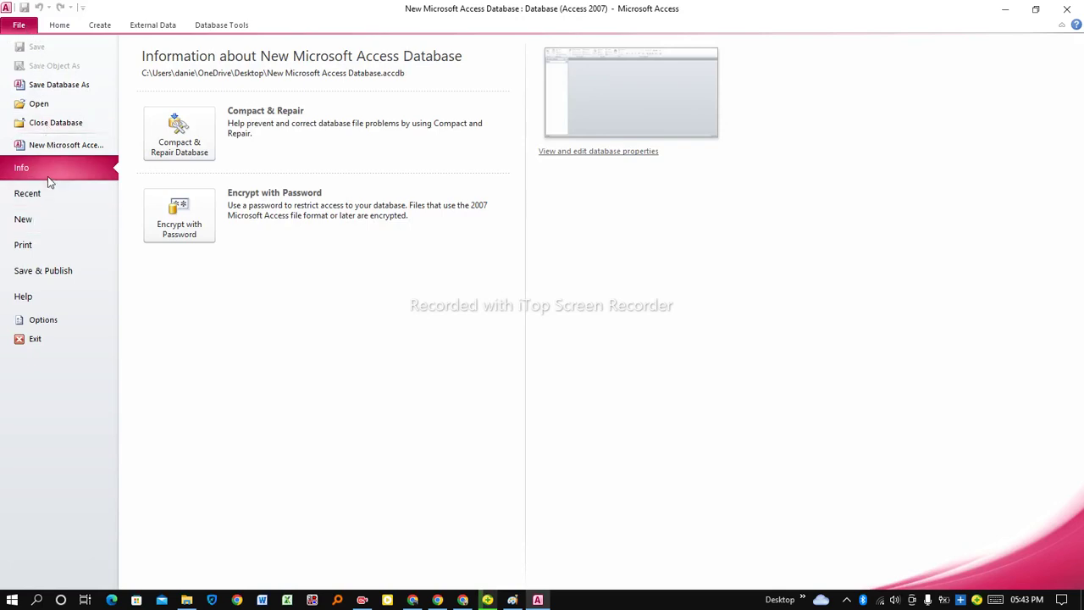
pyautogui.click(25, 219)
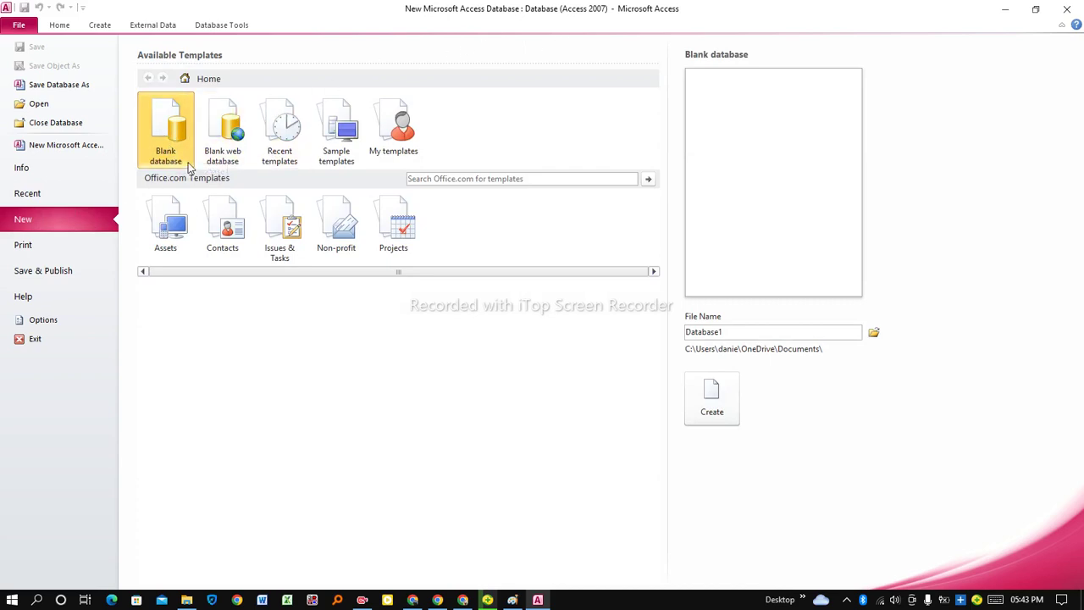
pyautogui.click(873, 334)
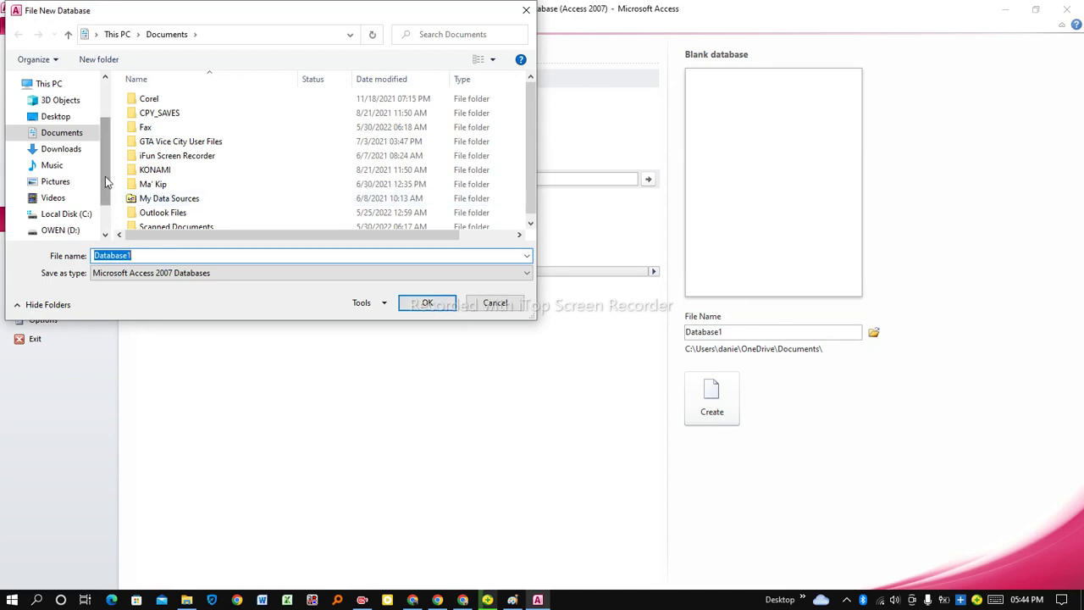
pyautogui.scroll(-2, 104, 177)
pyautogui.click(61, 208)
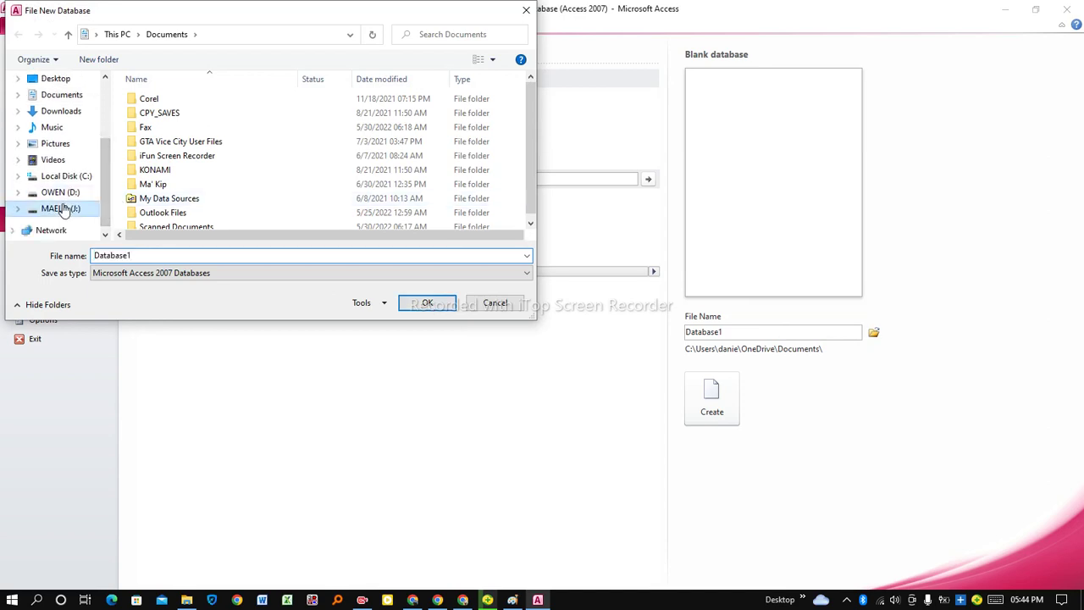
pyautogui.moveTo(530, 94); pyautogui.dragTo(532, 203)
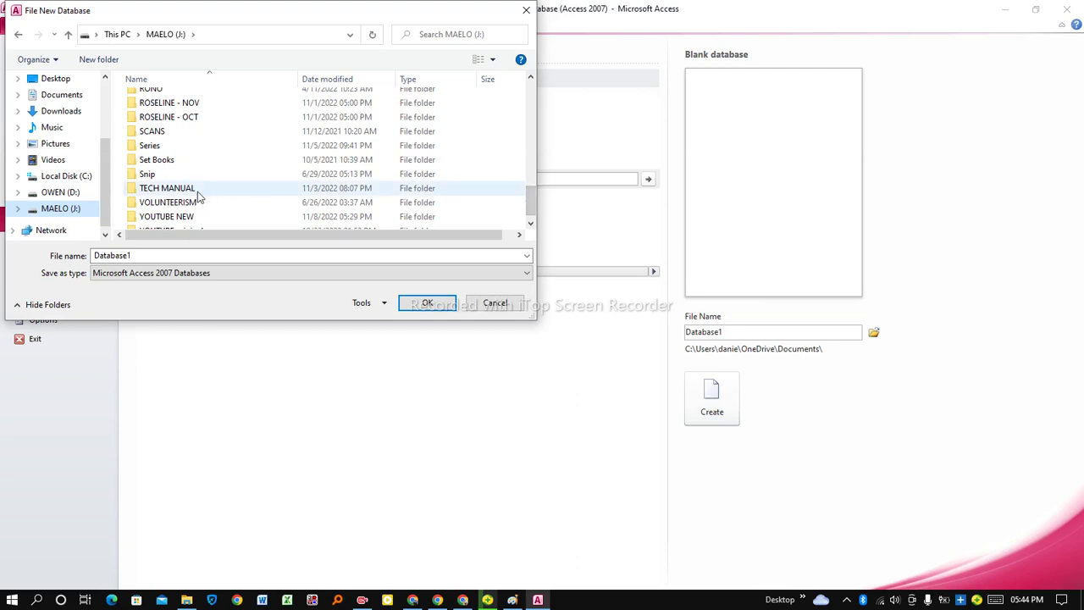
pyautogui.click(274, 217)
pyautogui.click(430, 305)
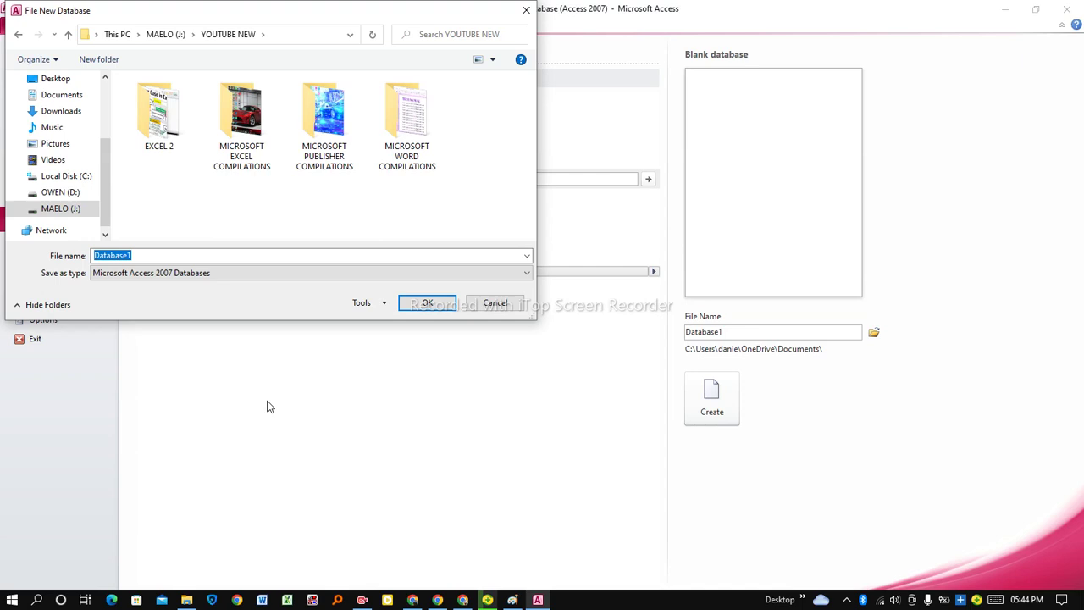
# Name the blank database STUDENT FEE RECORD SYSTEM and create it
pyautogui.moveTo(136, 256); pyautogui.dragTo(92, 259)
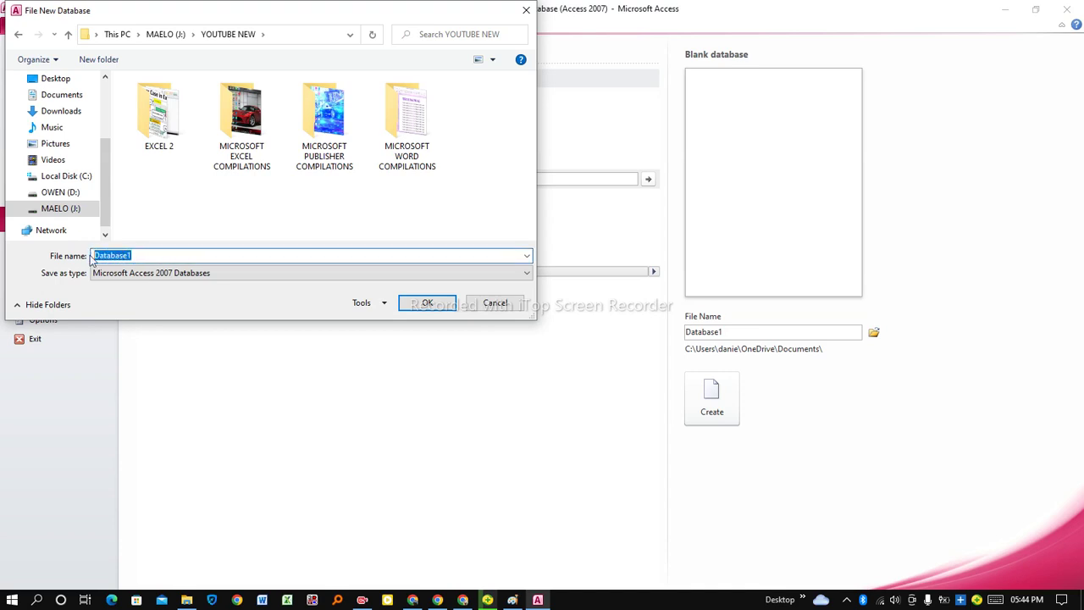
pyautogui.write('STUDENT FEE RECO')
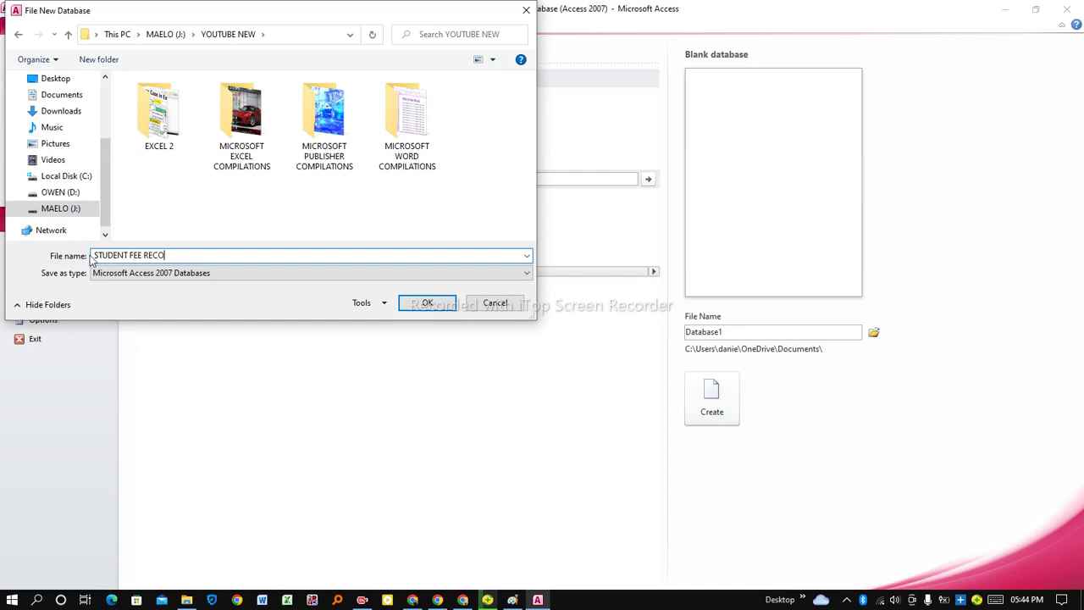
pyautogui.write('RD SYSTEM')
pyautogui.click(446, 304)
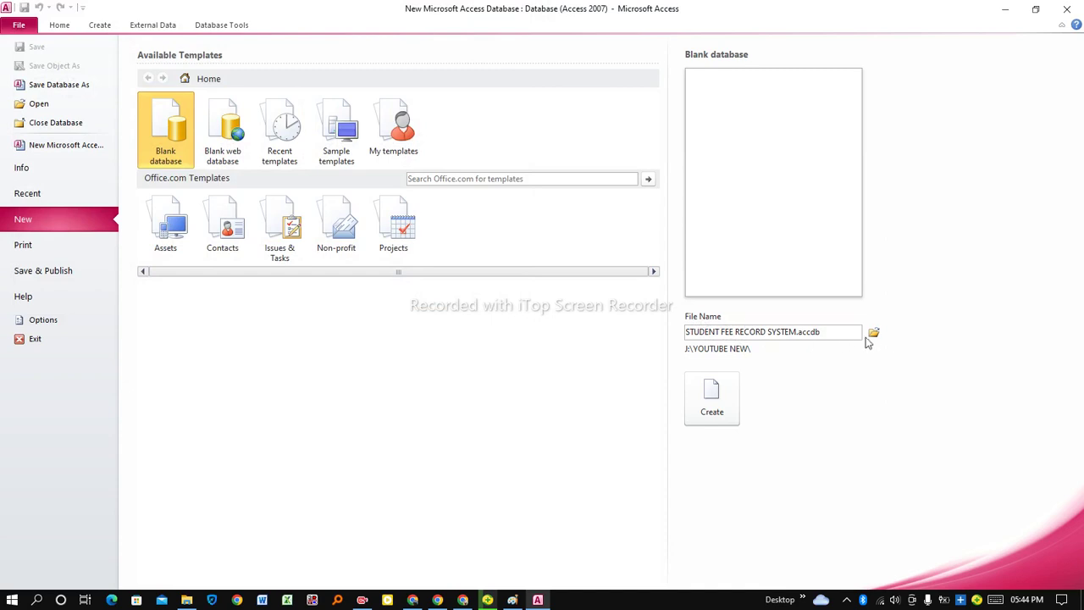
pyautogui.click(721, 404)
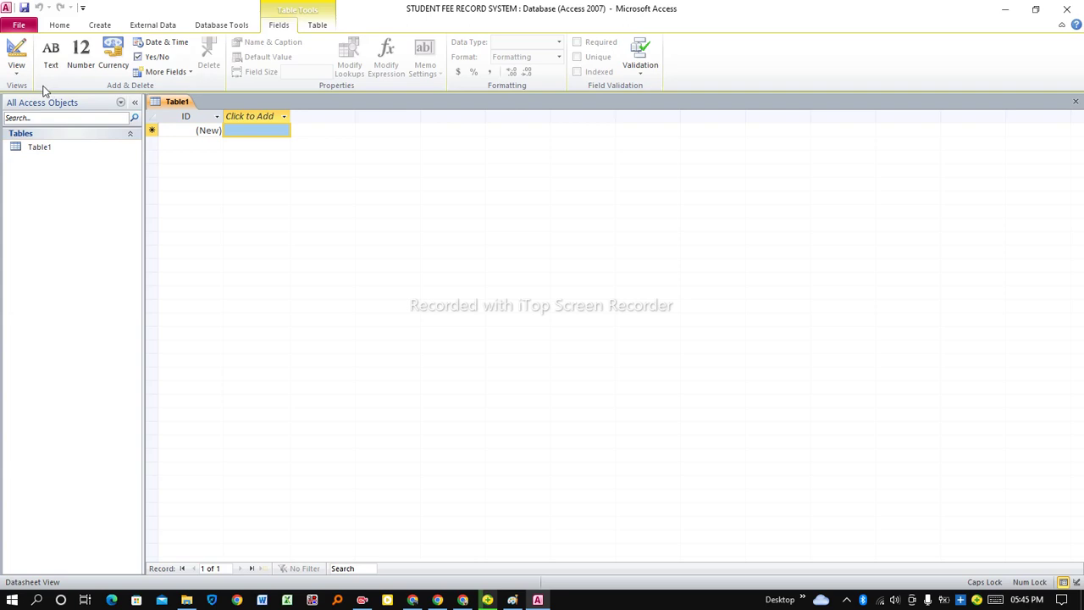
# Try to delete Table1 from the database while it is open
pyautogui.click(99, 25)
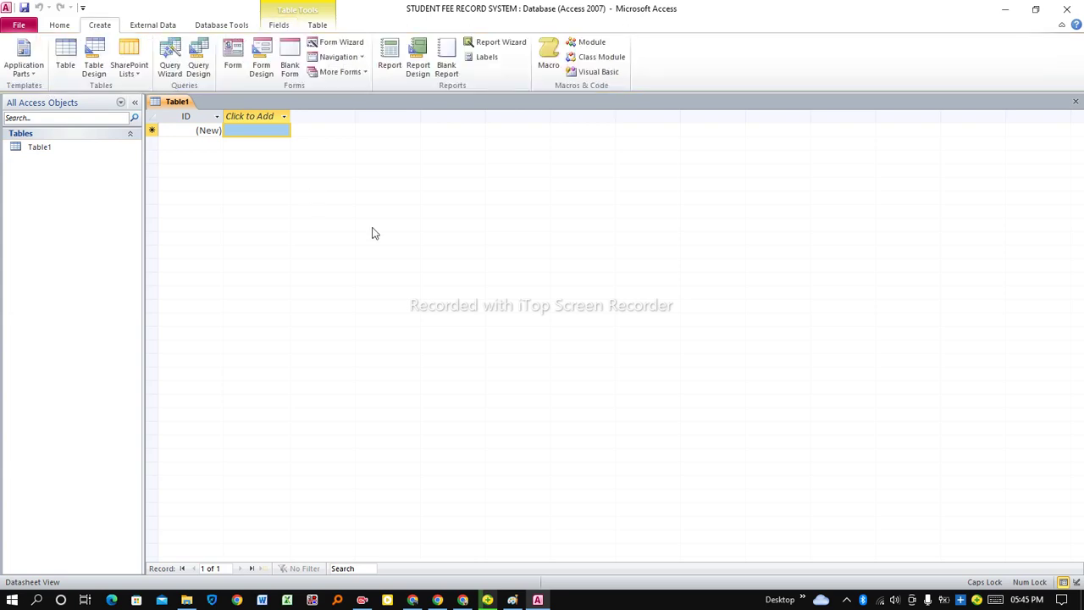
pyautogui.click(74, 156)
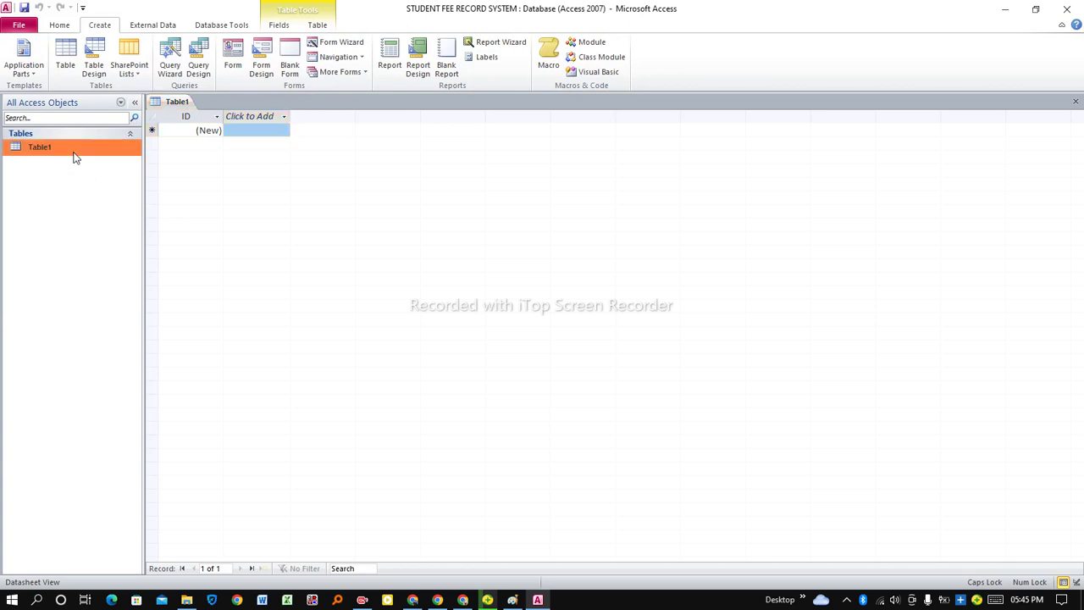
pyautogui.rightClick(75, 158)
pyautogui.click(131, 271)
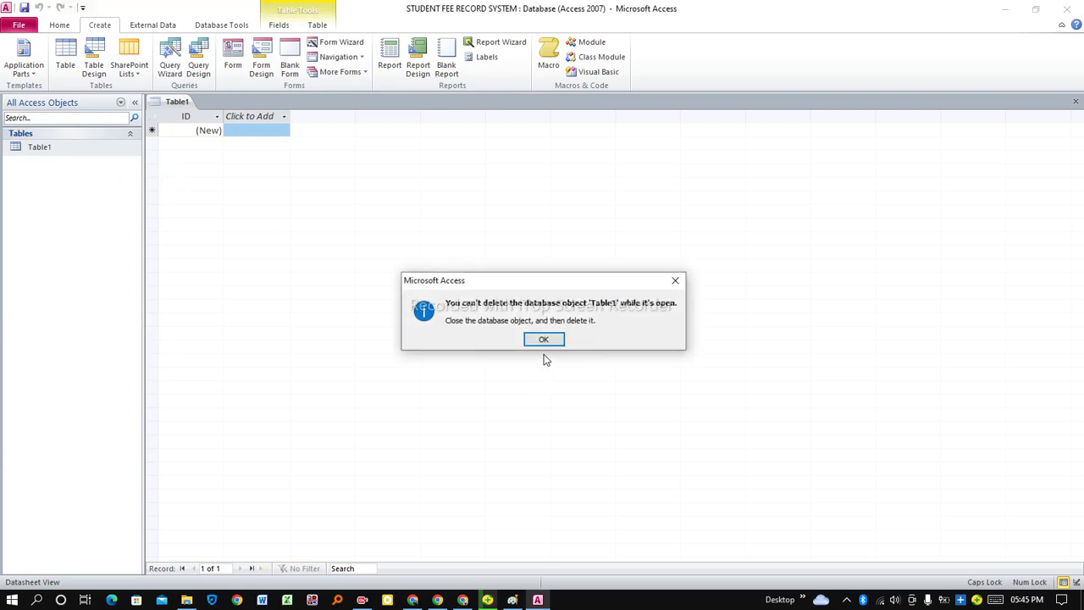
pyautogui.click(543, 339)
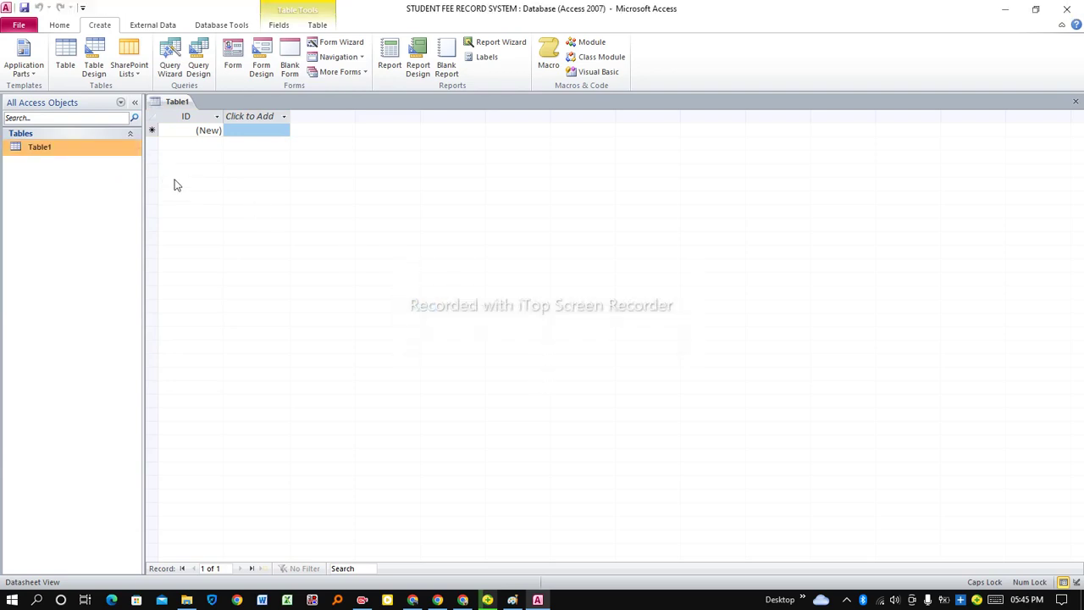
# Close the unsaved Table1 and add a new table to the database
pyautogui.rightClick(183, 103)
pyautogui.click(217, 122)
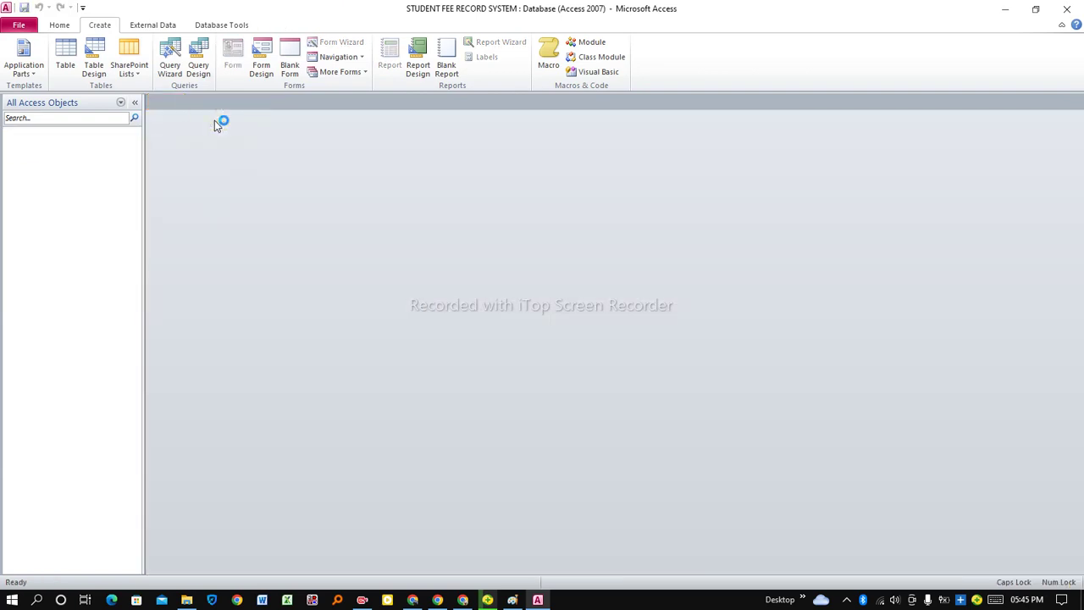
pyautogui.click(69, 63)
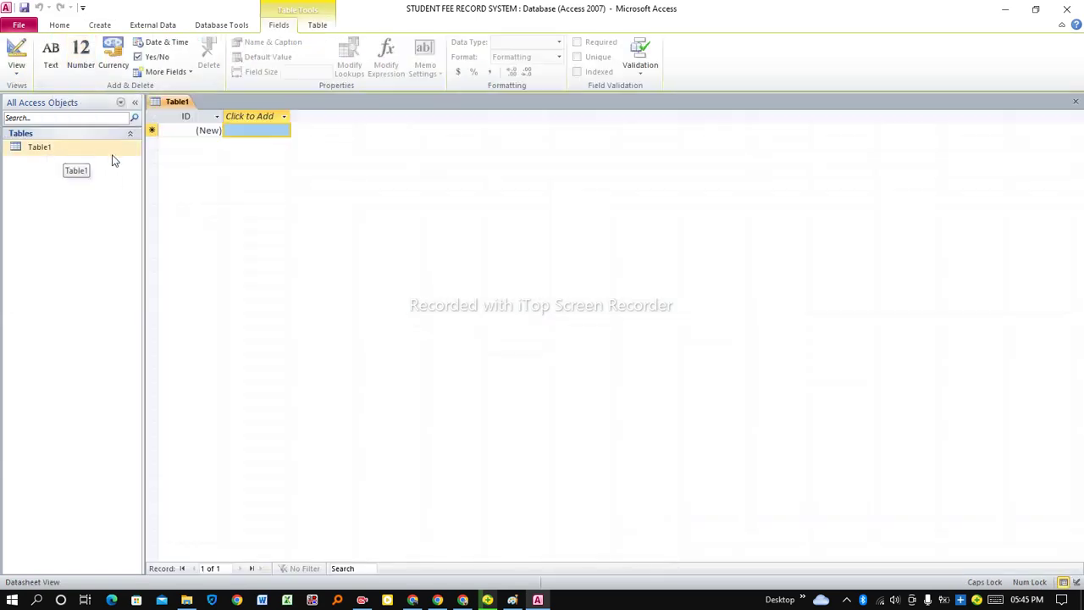
# Save the new table under the name Student
pyautogui.rightClick(179, 107)
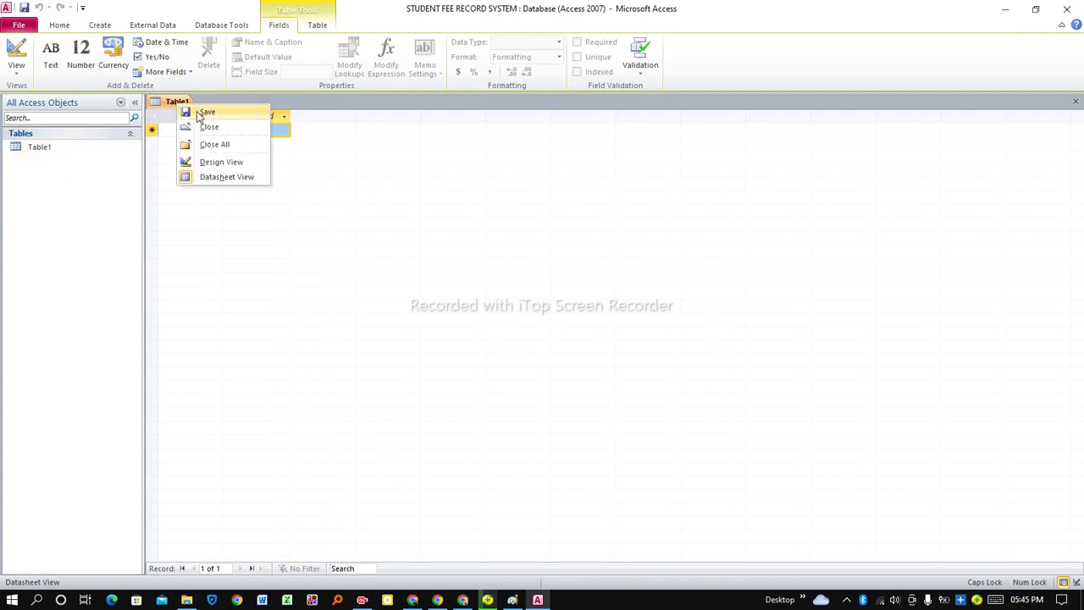
pyautogui.click(203, 112)
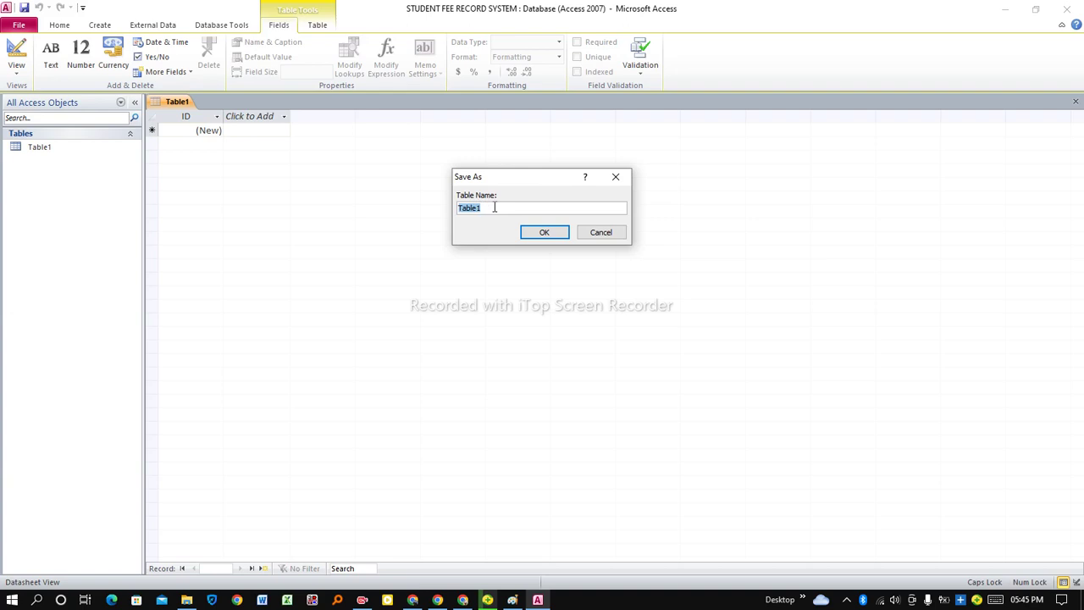
pyautogui.write('sT')
pyautogui.press('BackSpace')
pyautogui.press('BackSpace')
pyautogui.press('capslock')
pyautogui.write('Student')
pyautogui.click(542, 234)
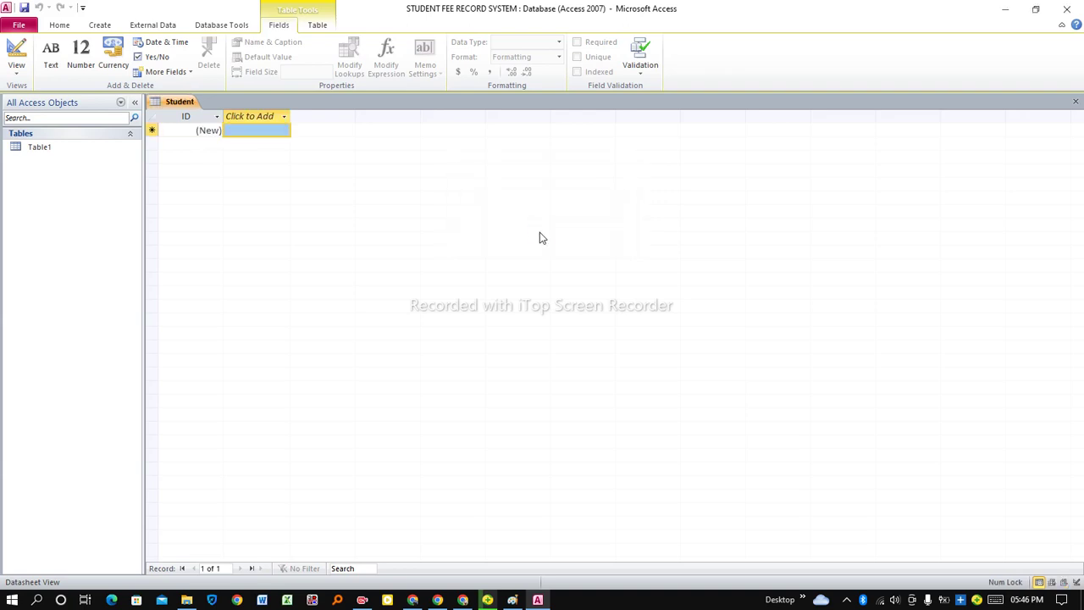
# Switch the Student table to Design View and add a Text field named Student below the ID field
pyautogui.rightClick(185, 105)
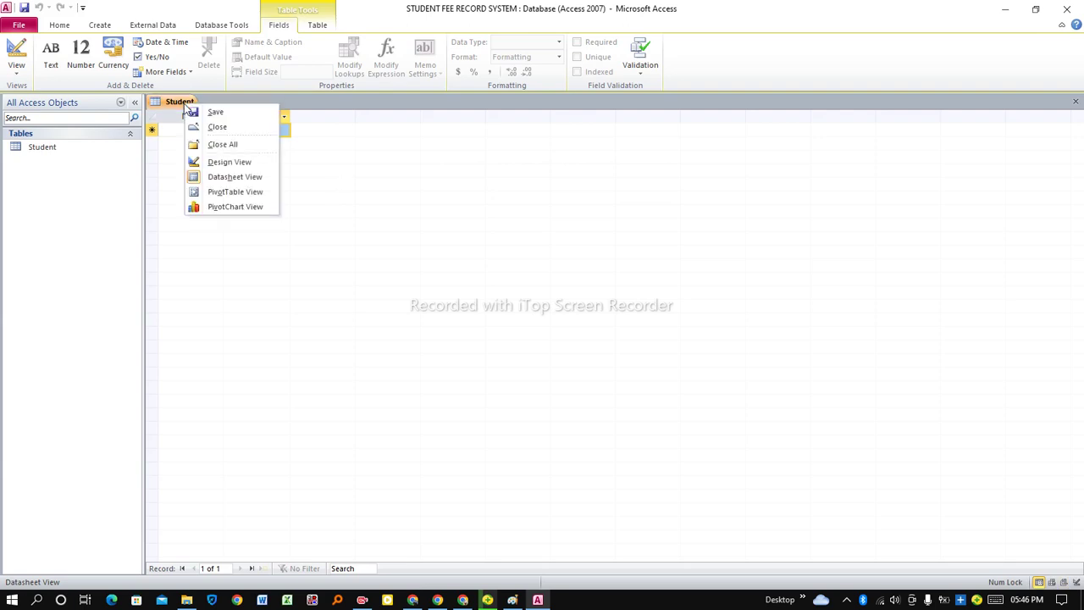
pyautogui.click(235, 165)
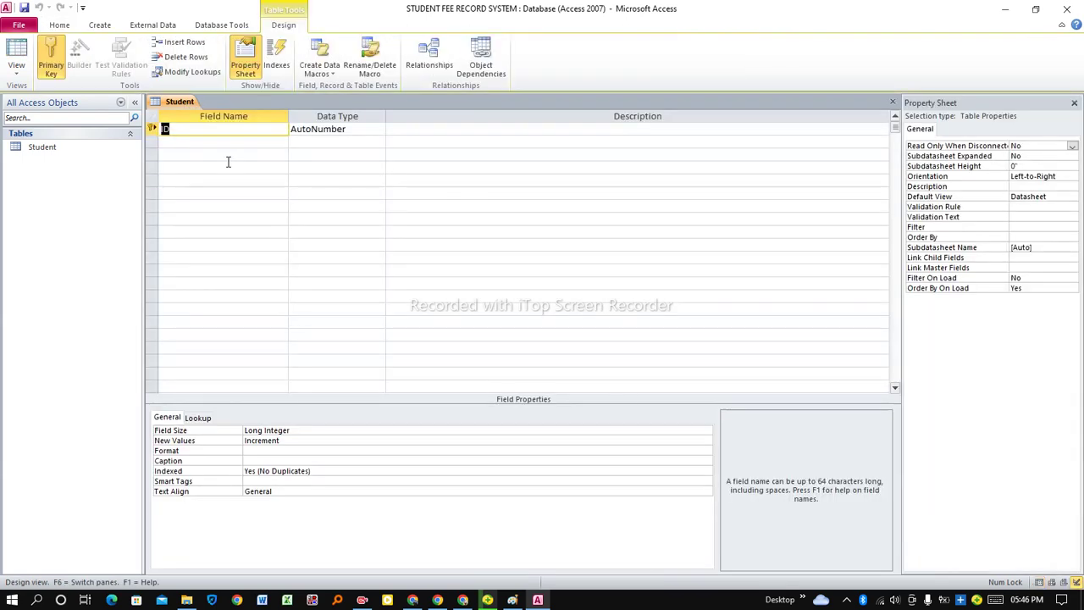
pyautogui.click(174, 144)
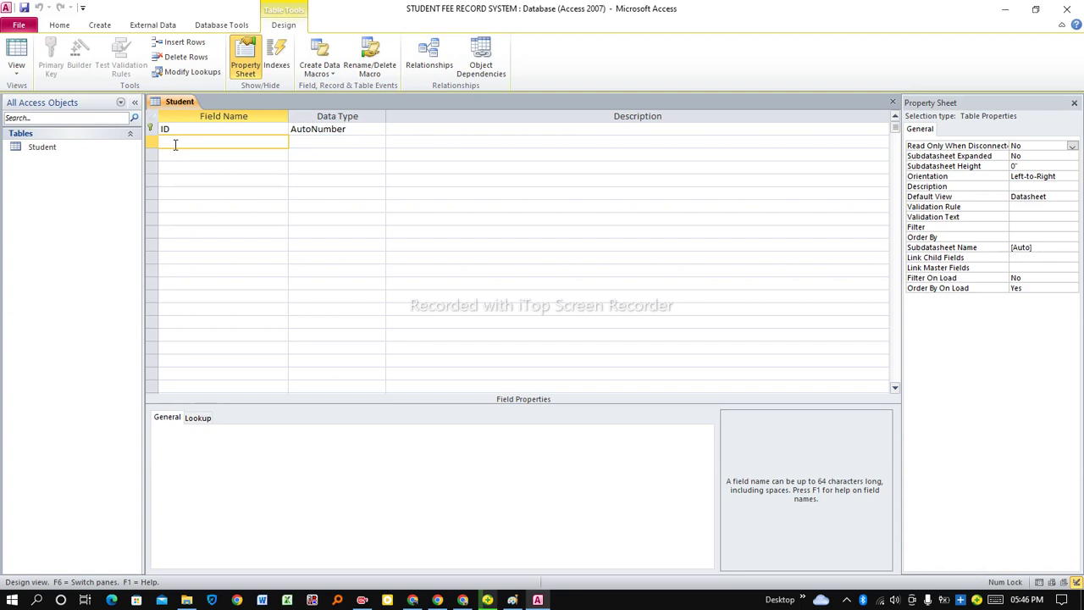
pyautogui.write('Student')
pyautogui.click(308, 145)
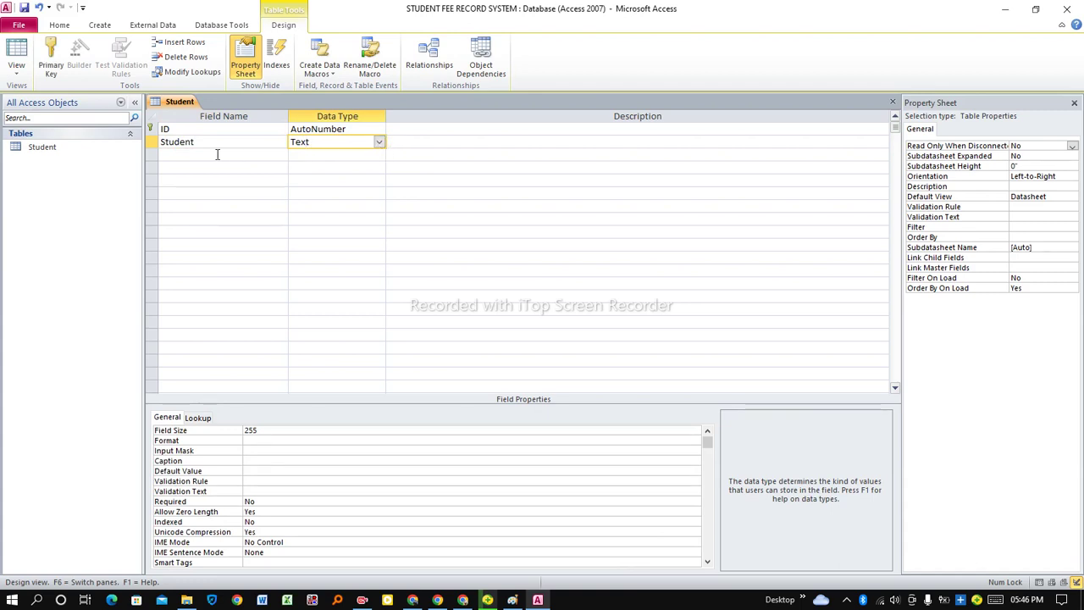
# Save the design of the Student table and close it
pyautogui.rightClick(184, 103)
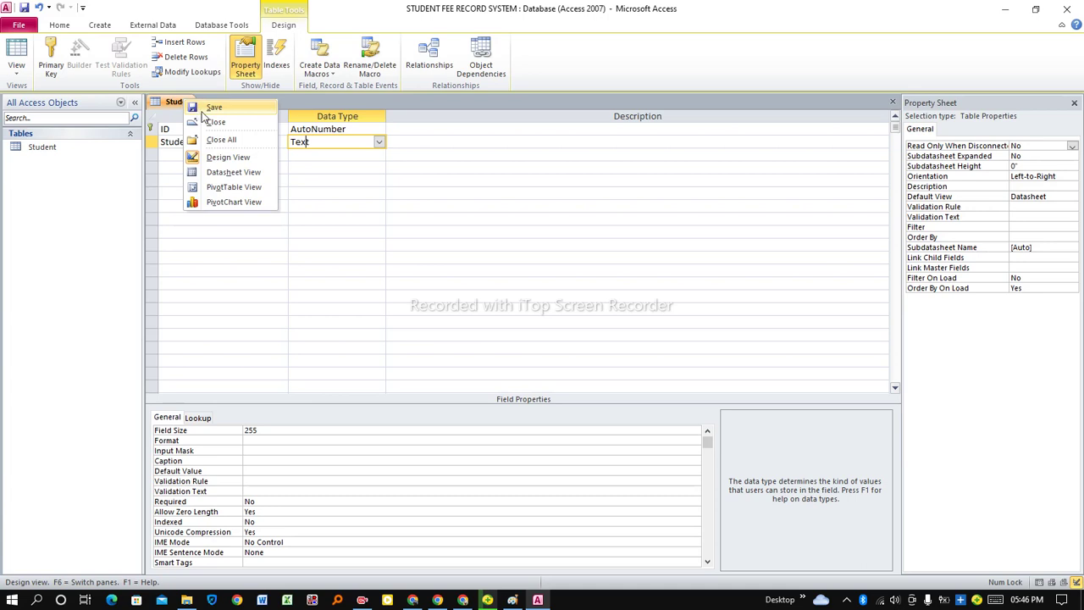
pyautogui.click(213, 109)
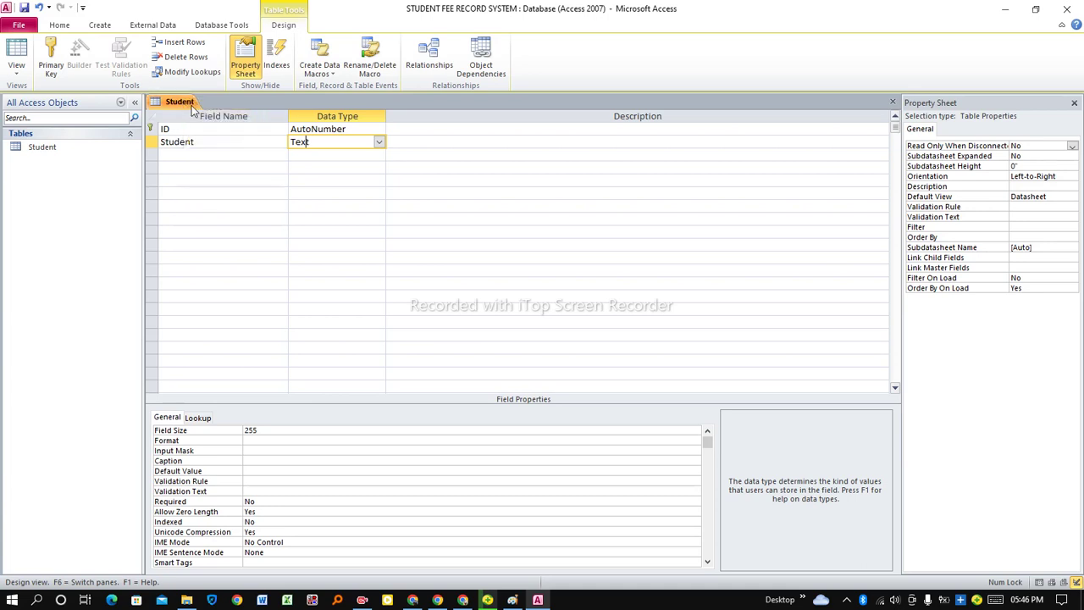
pyautogui.rightClick(180, 102)
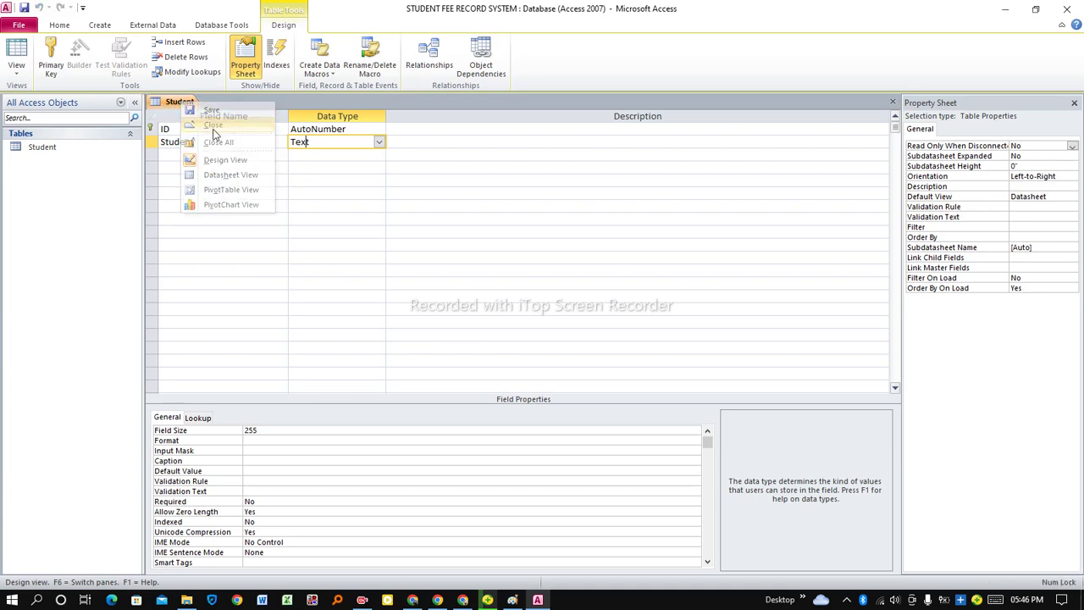
pyautogui.click(213, 126)
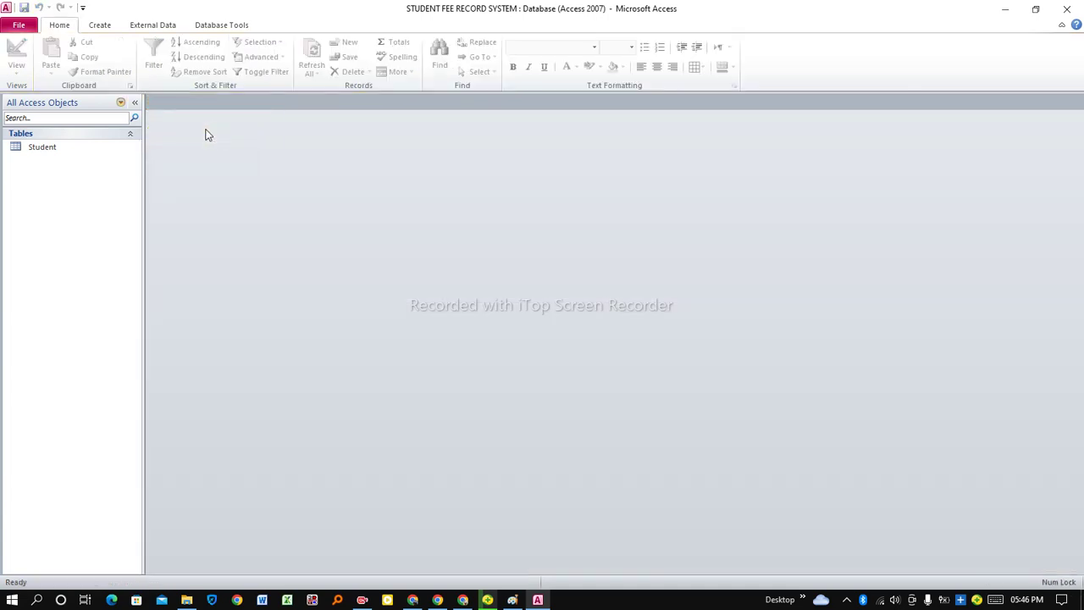
# Add a new table to the database and save it under the name Class
pyautogui.click(98, 28)
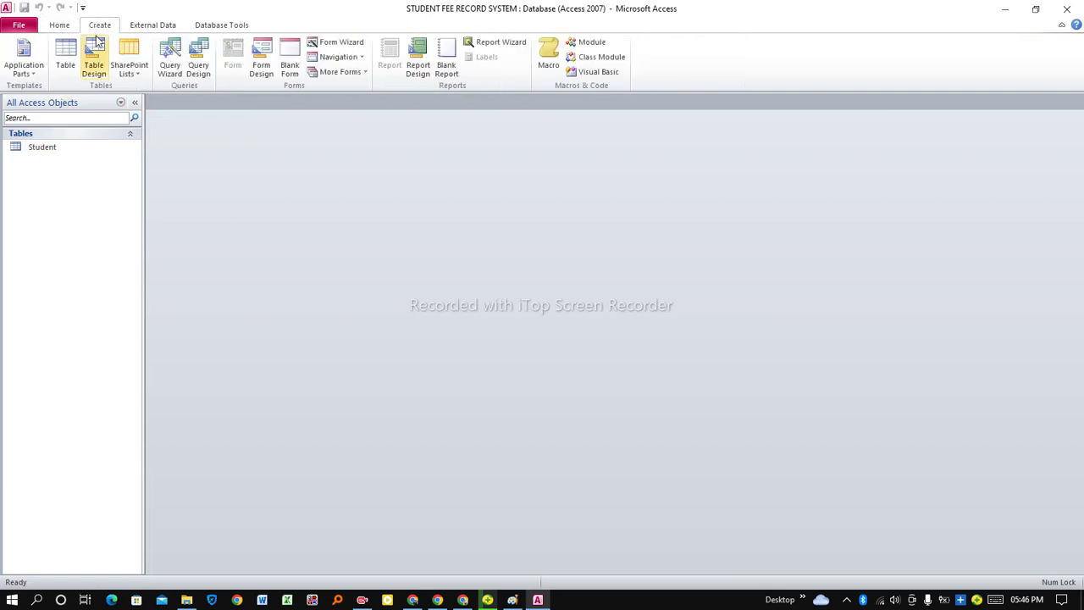
pyautogui.click(66, 60)
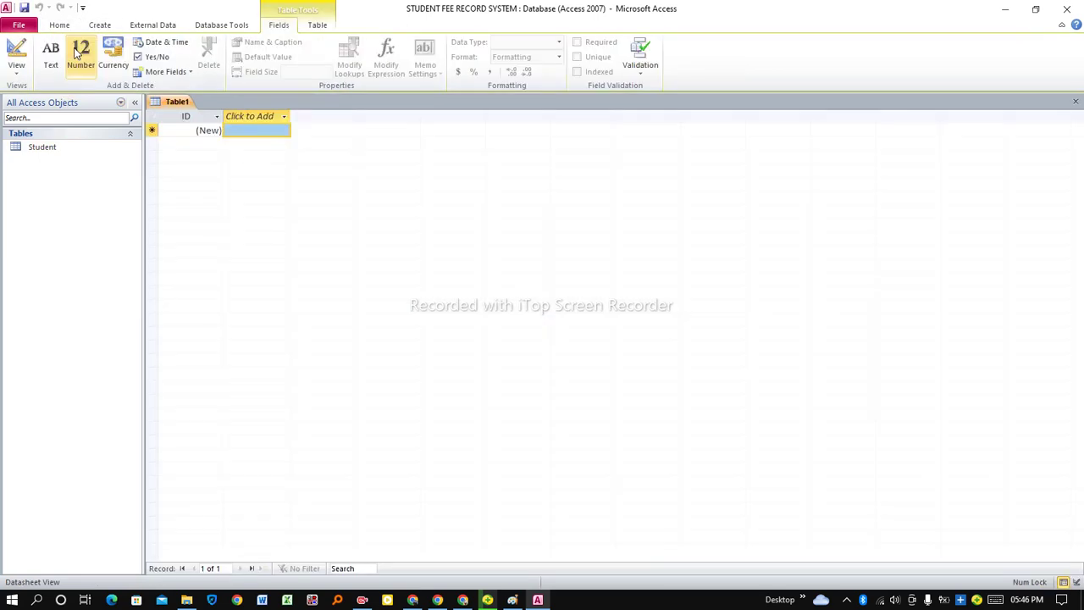
pyautogui.rightClick(176, 105)
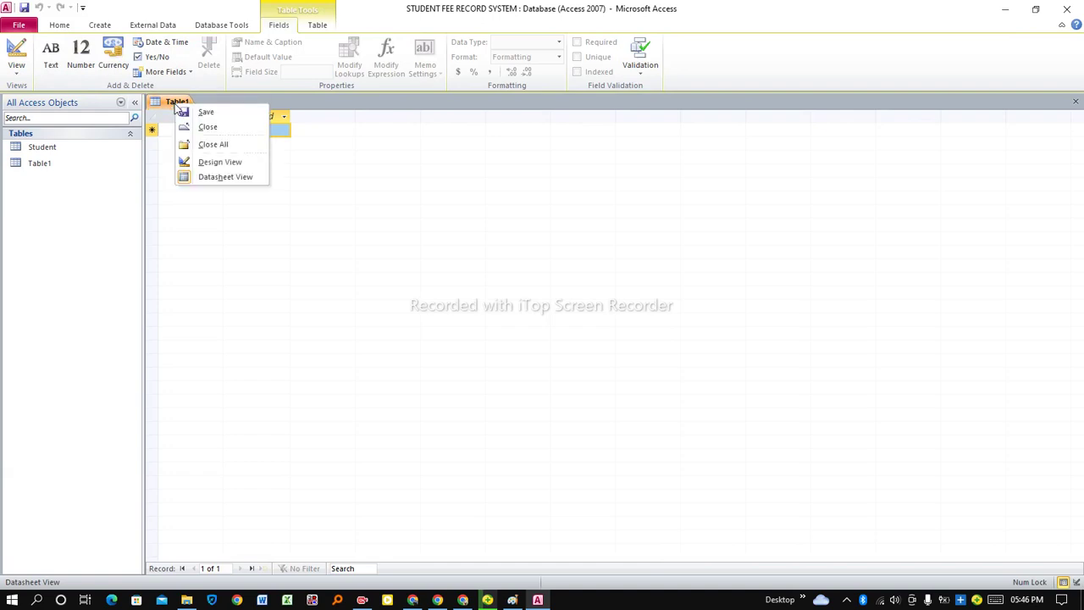
pyautogui.click(192, 113)
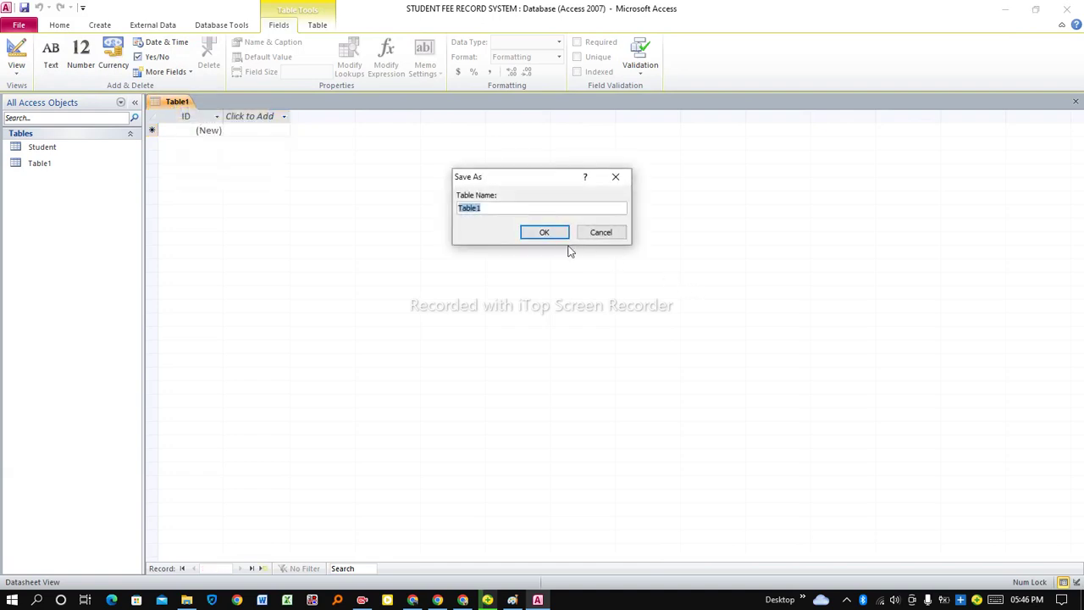
pyautogui.write('Class')
pyautogui.click(542, 233)
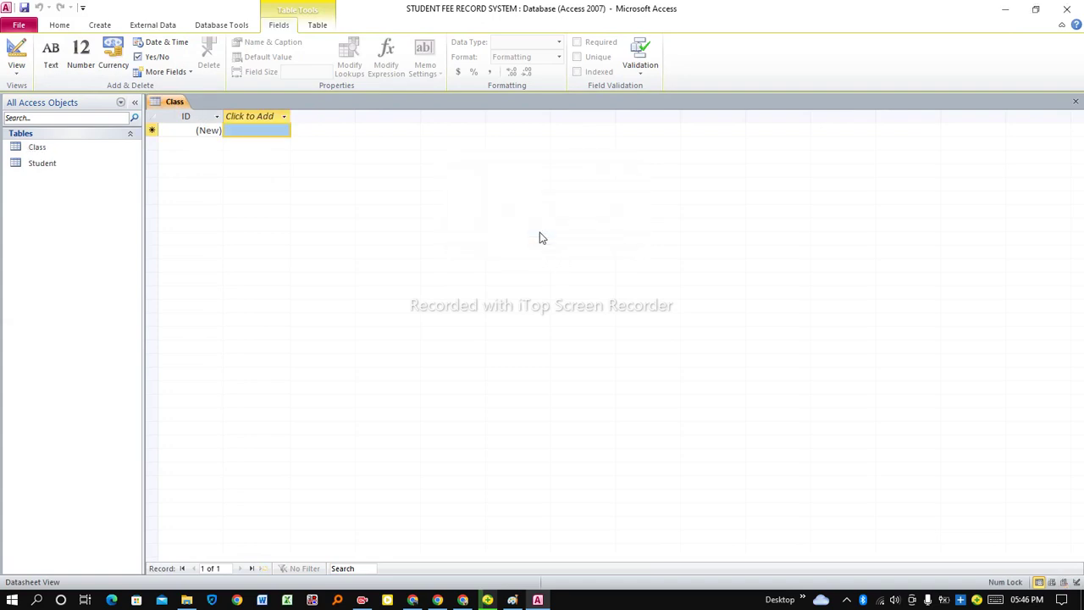
# Switch the Class table to Design View and add a Text field named Class below the ID field
pyautogui.rightClick(175, 104)
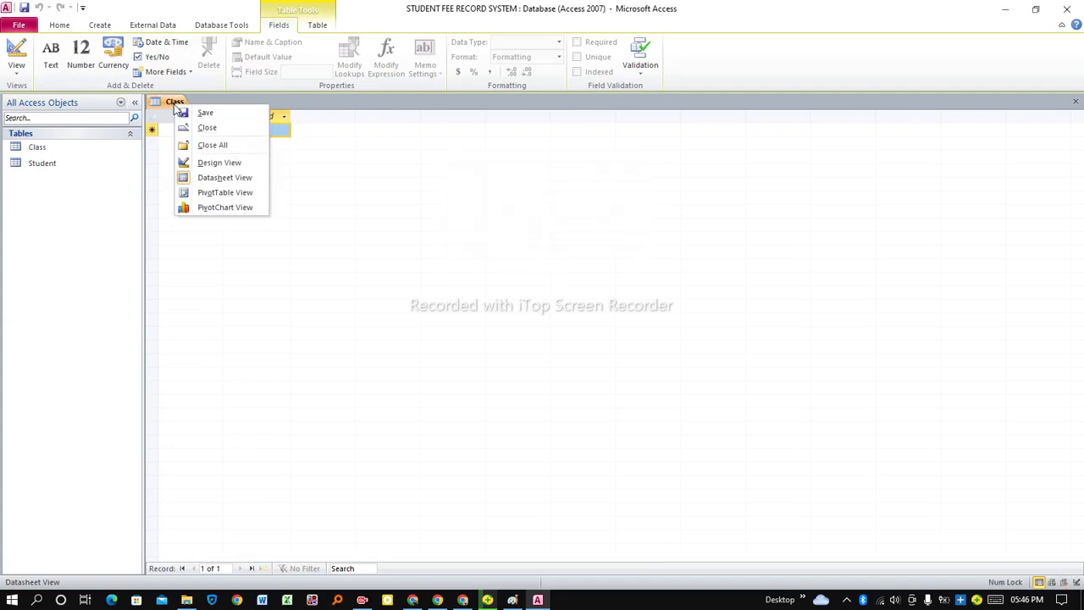
pyautogui.click(213, 165)
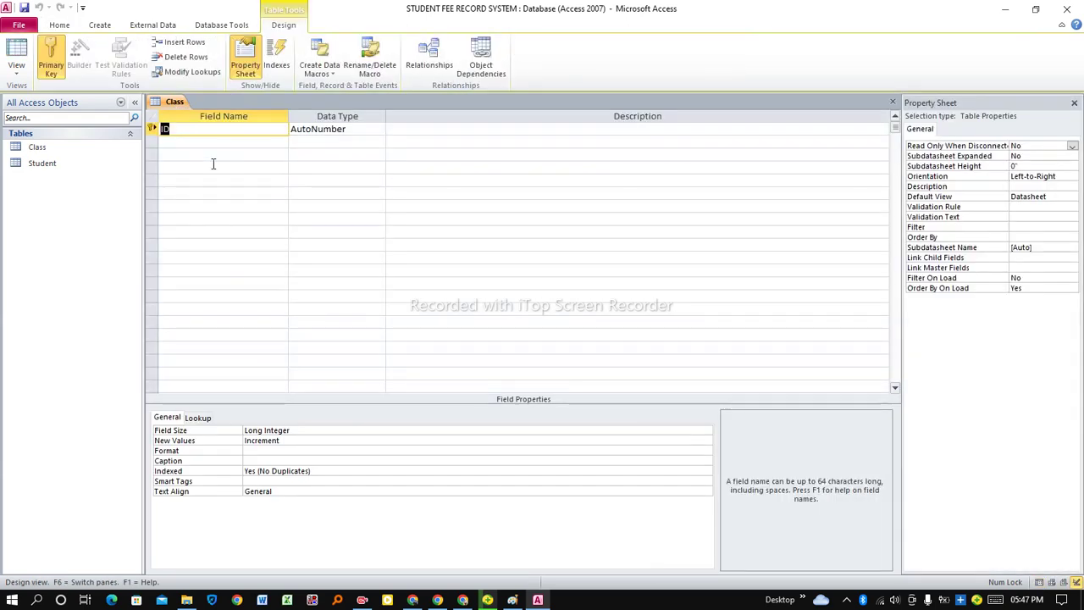
pyautogui.click(206, 142)
pyautogui.write('Class')
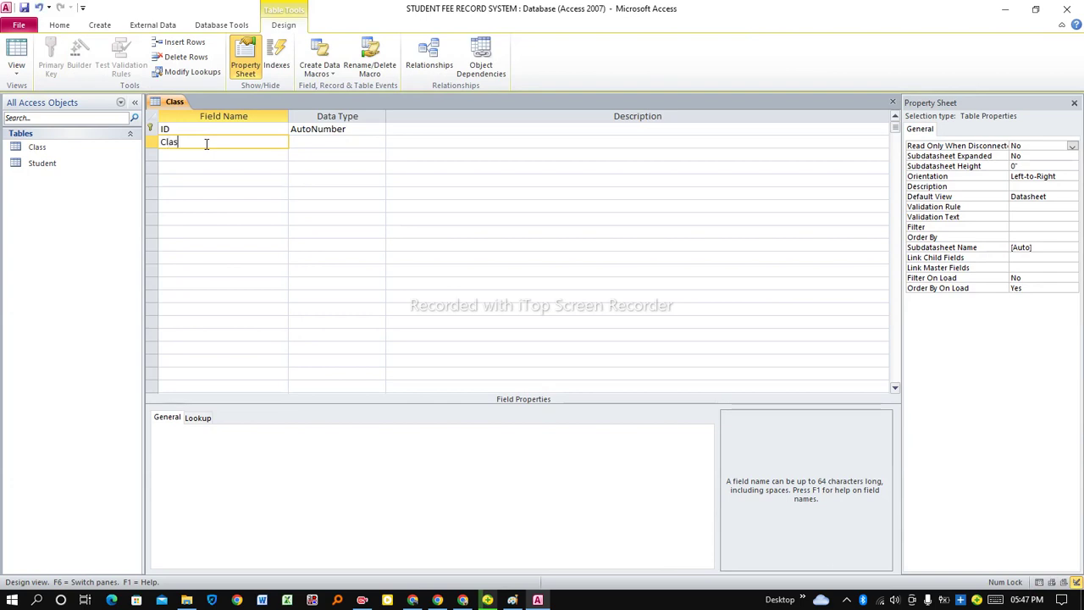
pyautogui.click(316, 142)
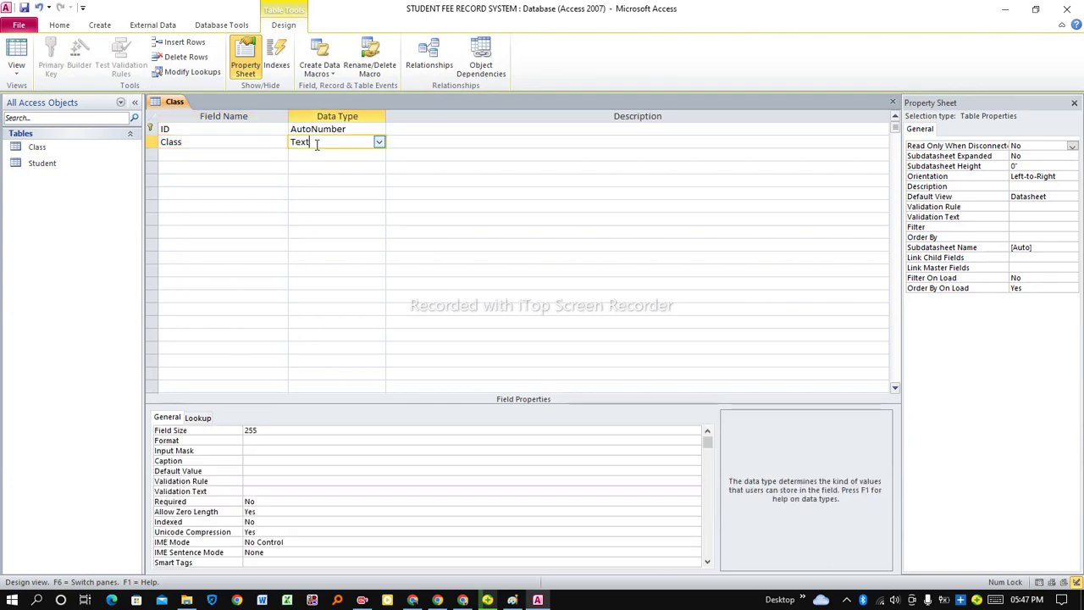
# Save the design of the Class table and close it
pyautogui.rightClick(178, 103)
pyautogui.click(181, 106)
pyautogui.rightClick(181, 106)
pyautogui.click(211, 127)
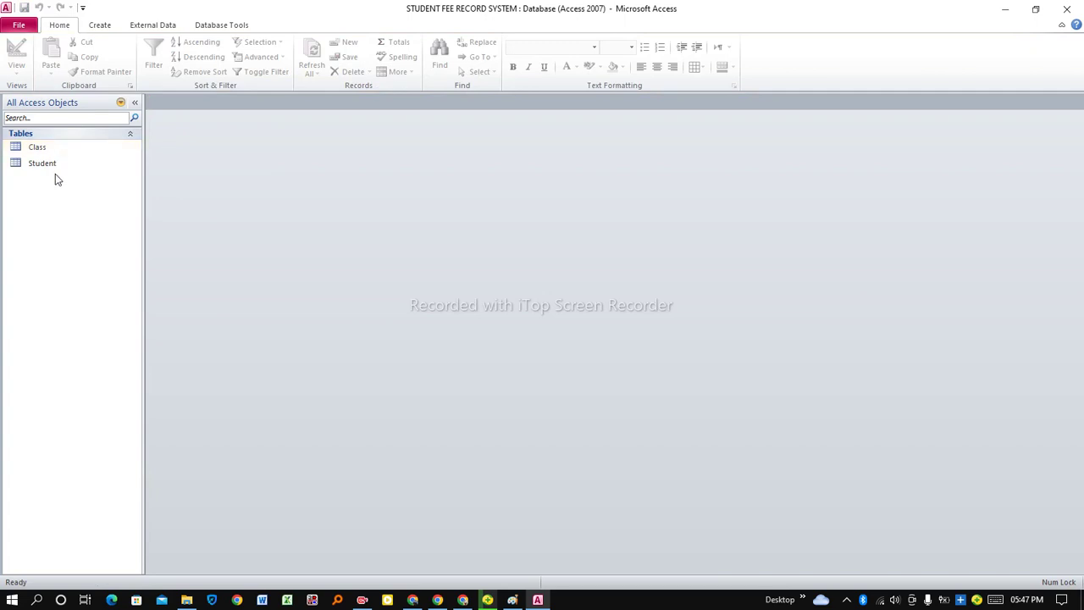
# Add another table to the database and save it under the name Roll
pyautogui.click(99, 26)
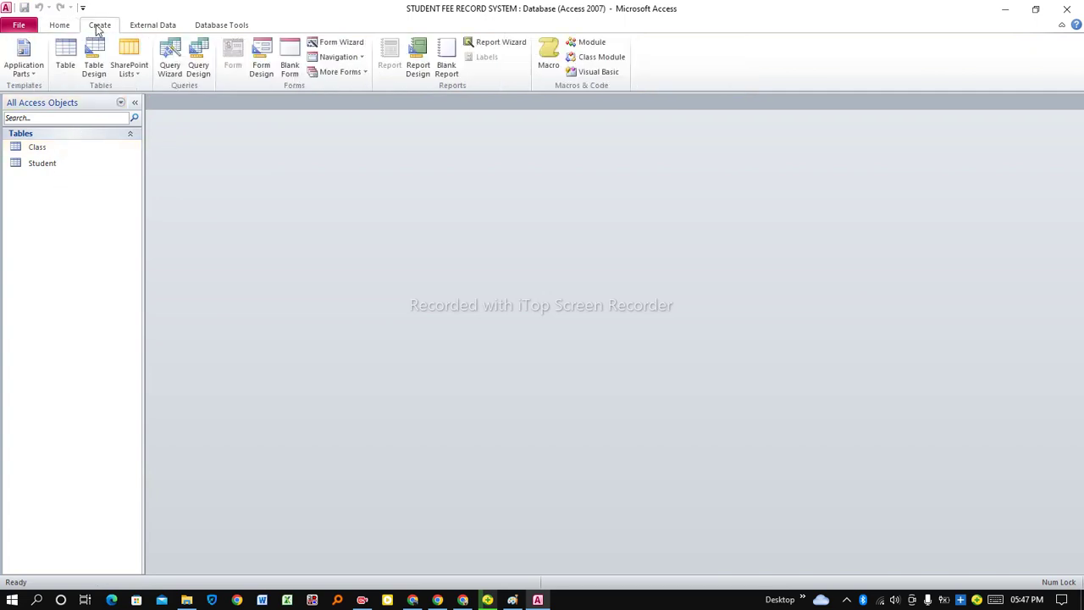
pyautogui.click(68, 61)
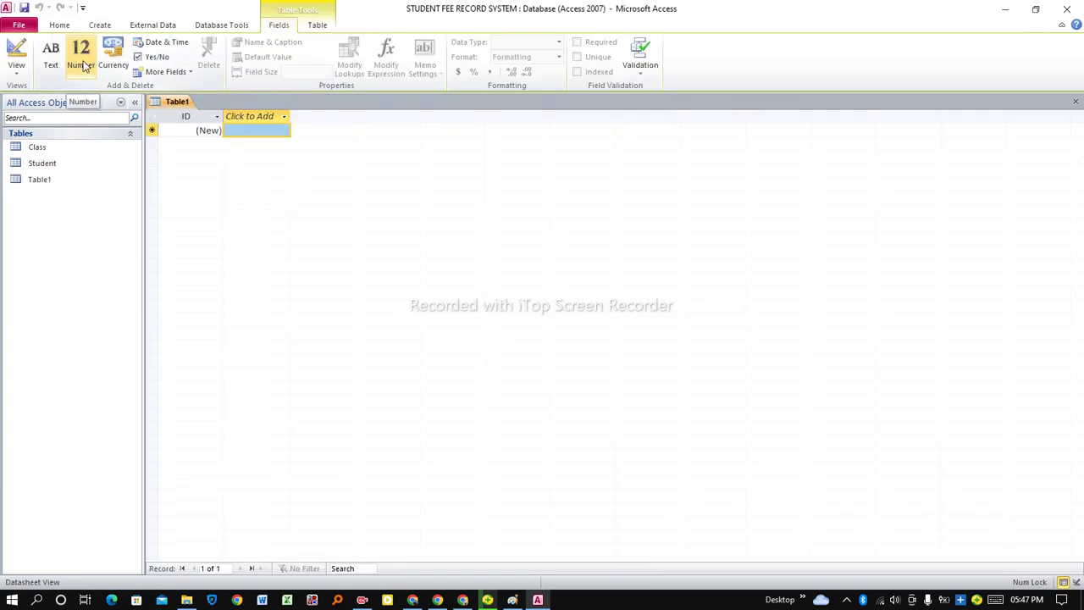
pyautogui.rightClick(174, 103)
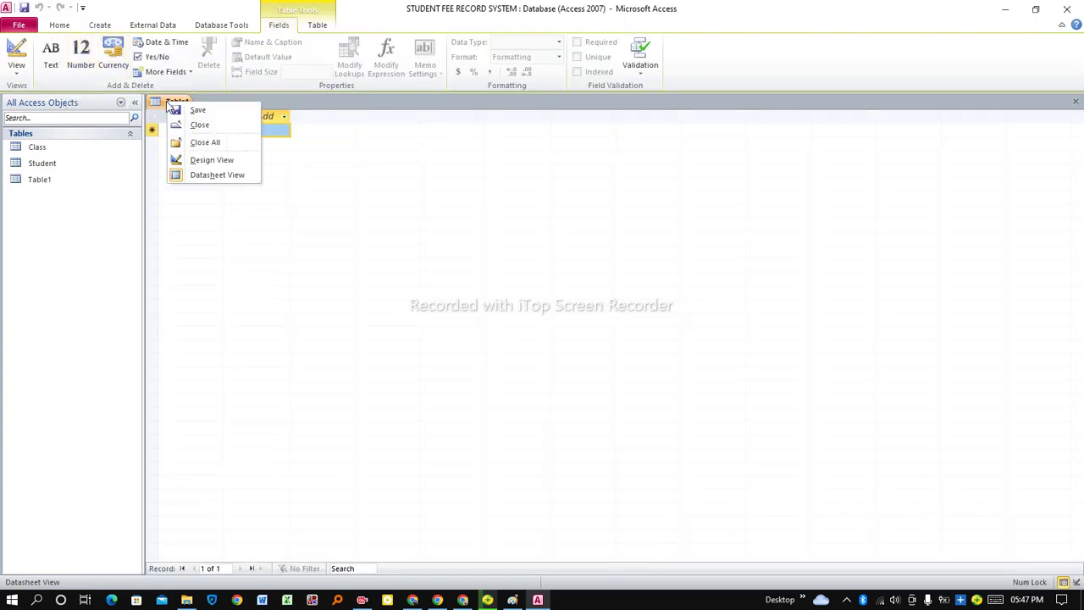
pyautogui.click(199, 111)
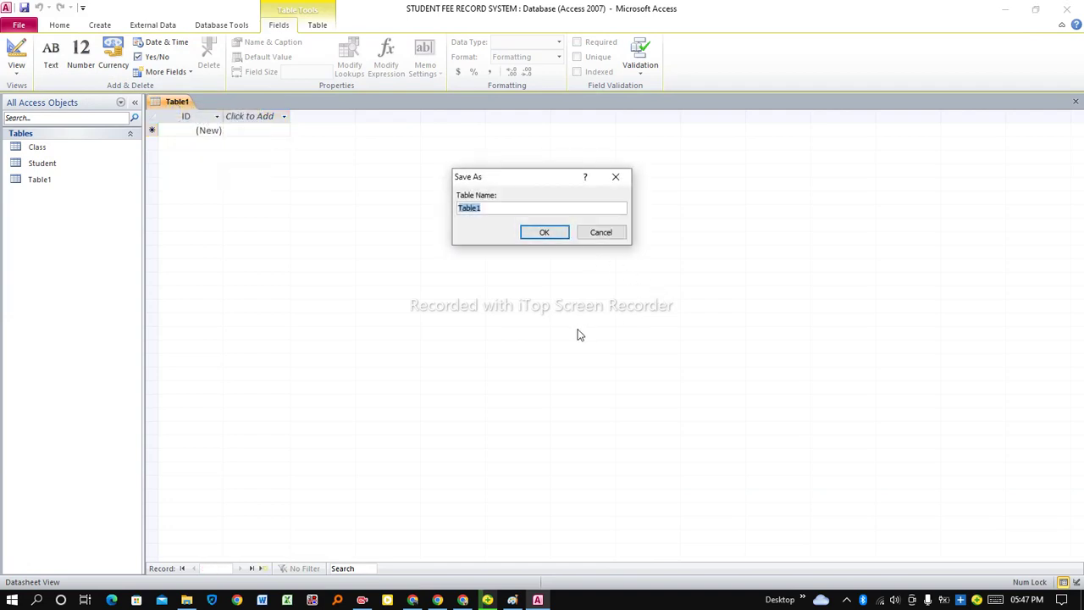
pyautogui.write('Roll')
pyautogui.click(555, 232)
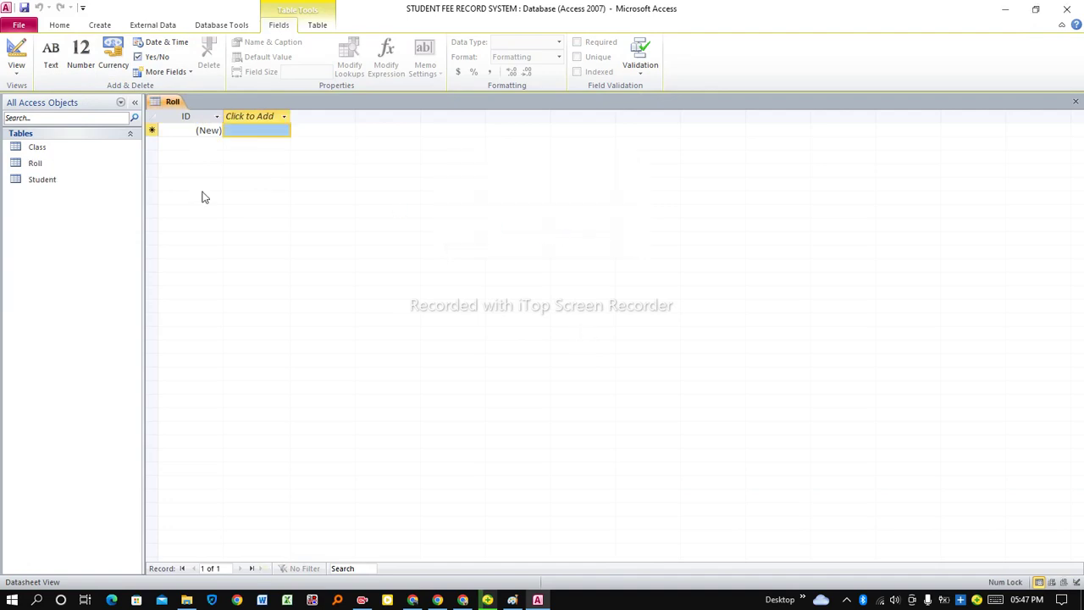
# Switch the Roll table to Design View and add a field named Roll with the Number data type below ID
pyautogui.rightClick(169, 109)
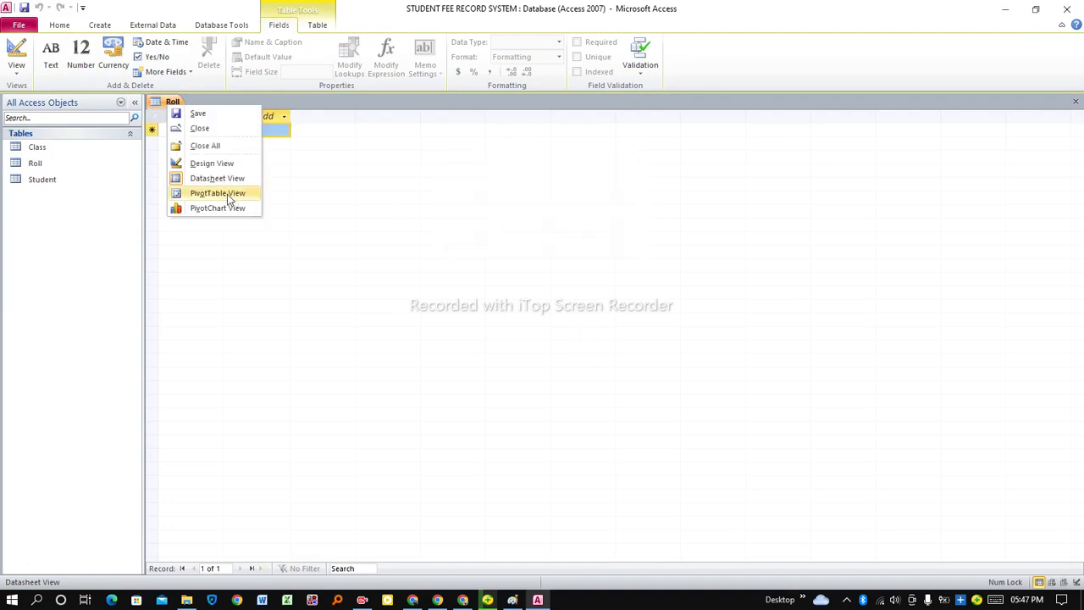
pyautogui.click(213, 164)
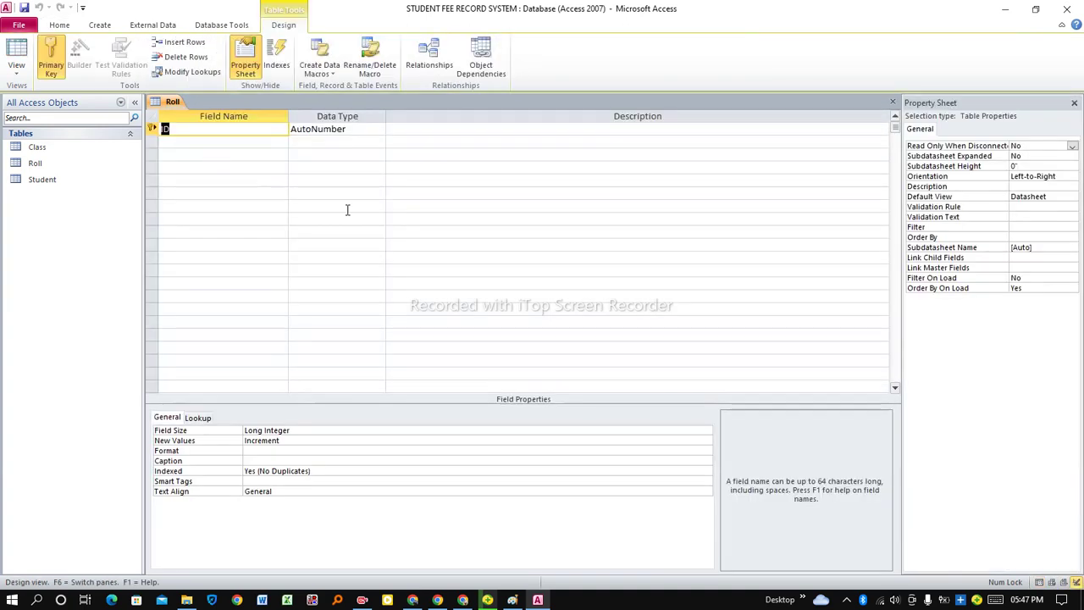
pyautogui.click(226, 143)
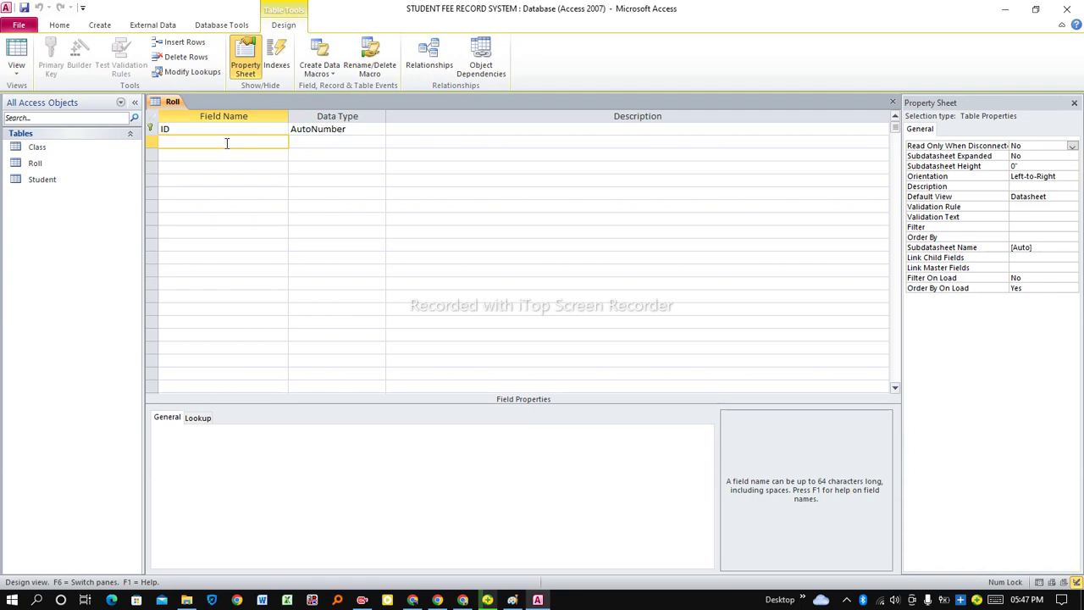
pyautogui.write('Roll')
pyautogui.click(328, 143)
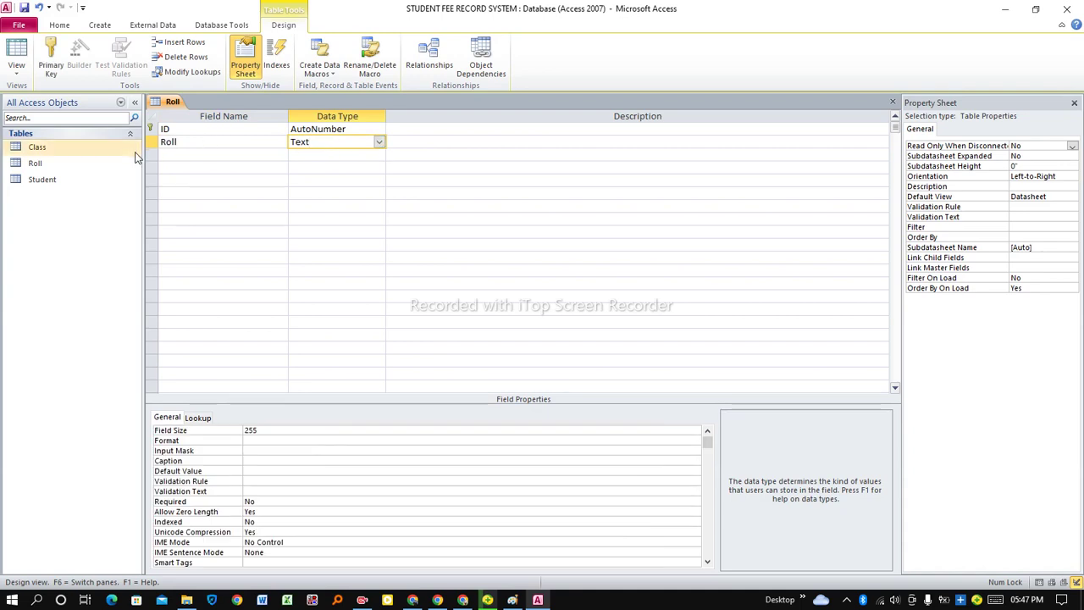
pyautogui.click(379, 142)
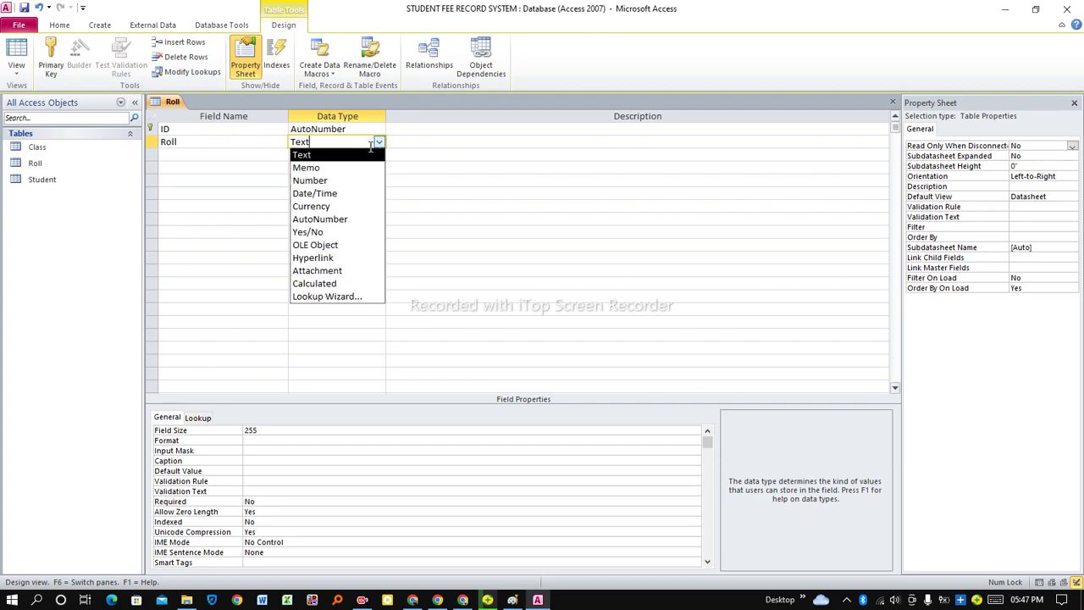
pyautogui.click(338, 179)
pyautogui.click(237, 141)
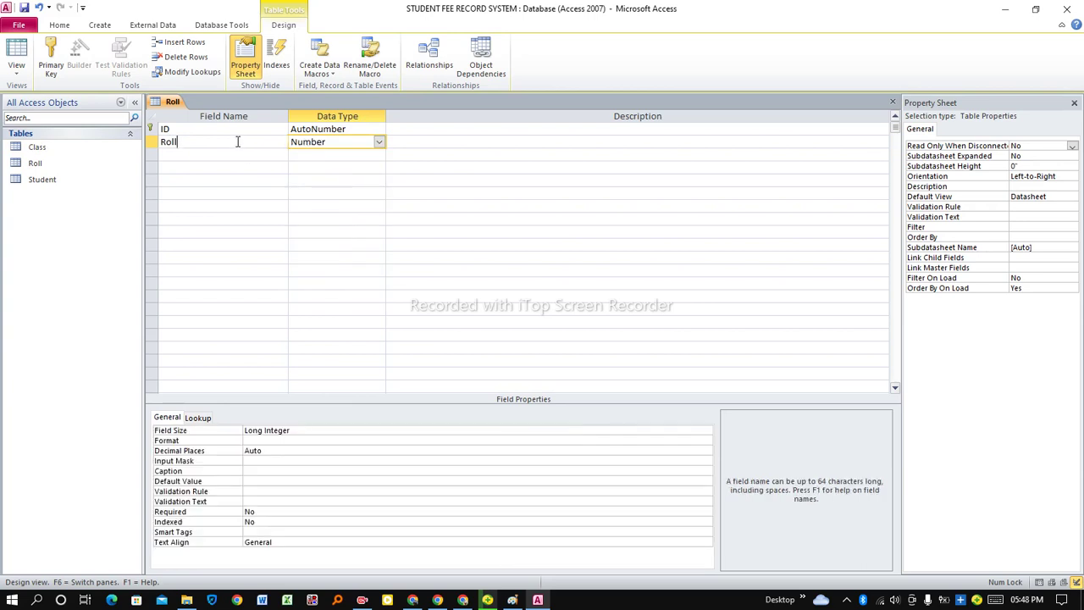
# Save the design of the Roll table and close it
pyautogui.rightClick(172, 102)
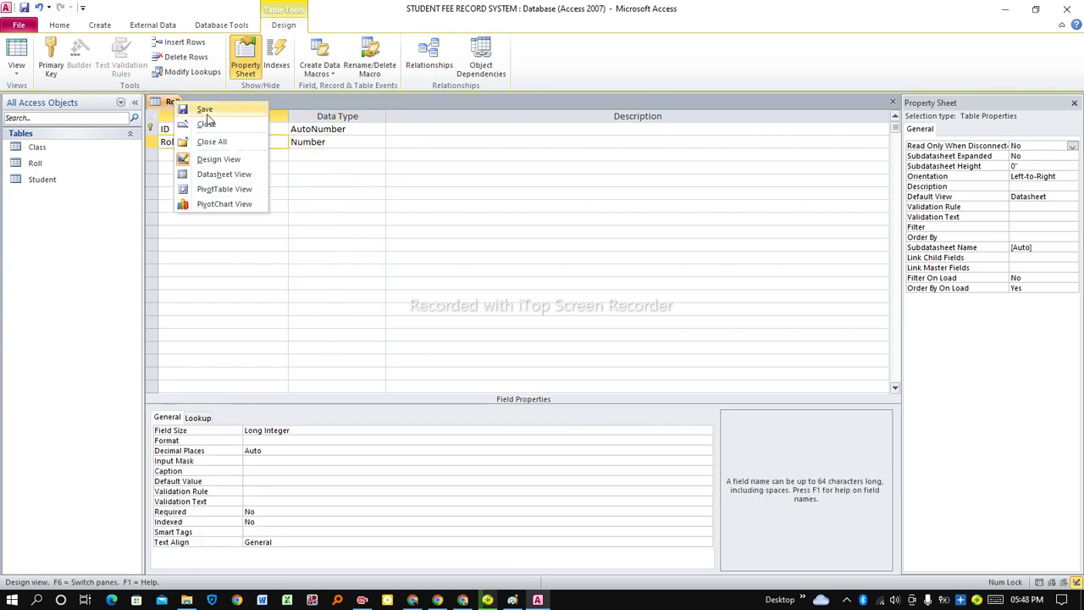
pyautogui.click(182, 109)
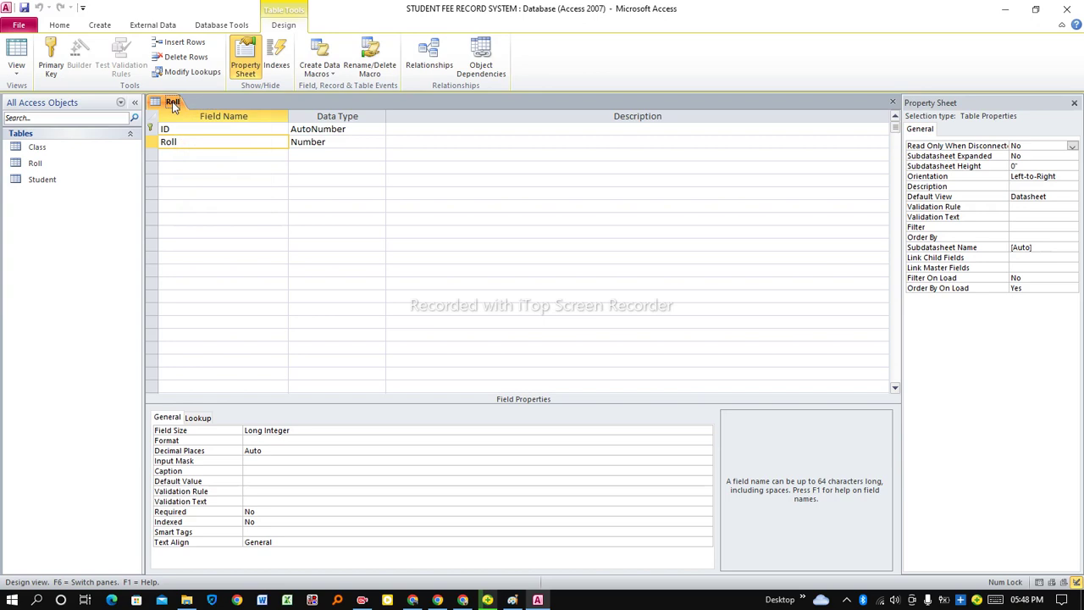
pyautogui.rightClick(173, 101)
pyautogui.click(205, 127)
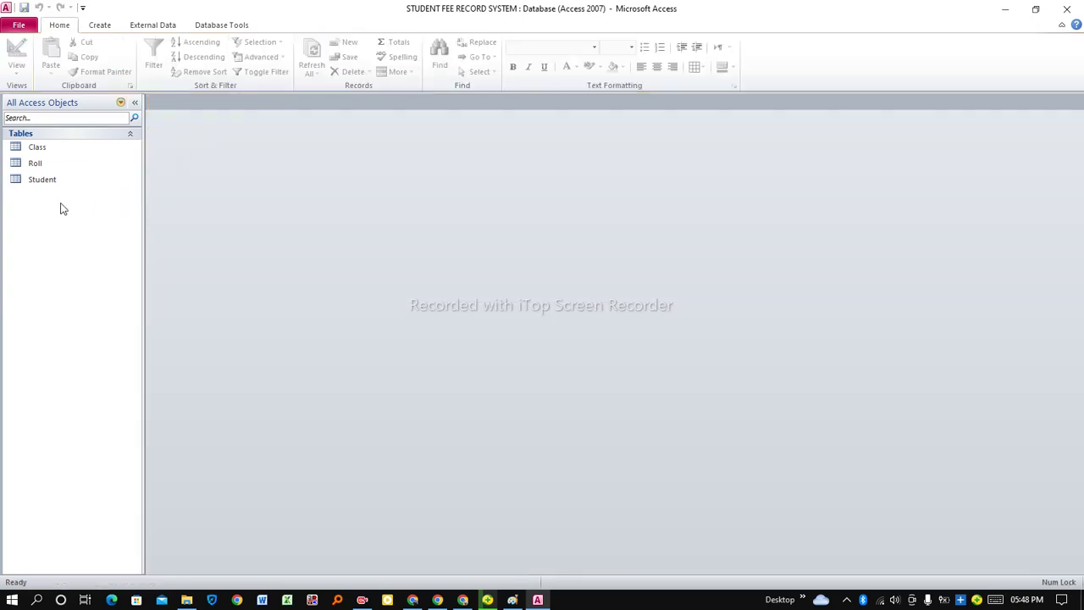
# Add a further table to the database and save it under the name Total_fees
pyautogui.click(105, 28)
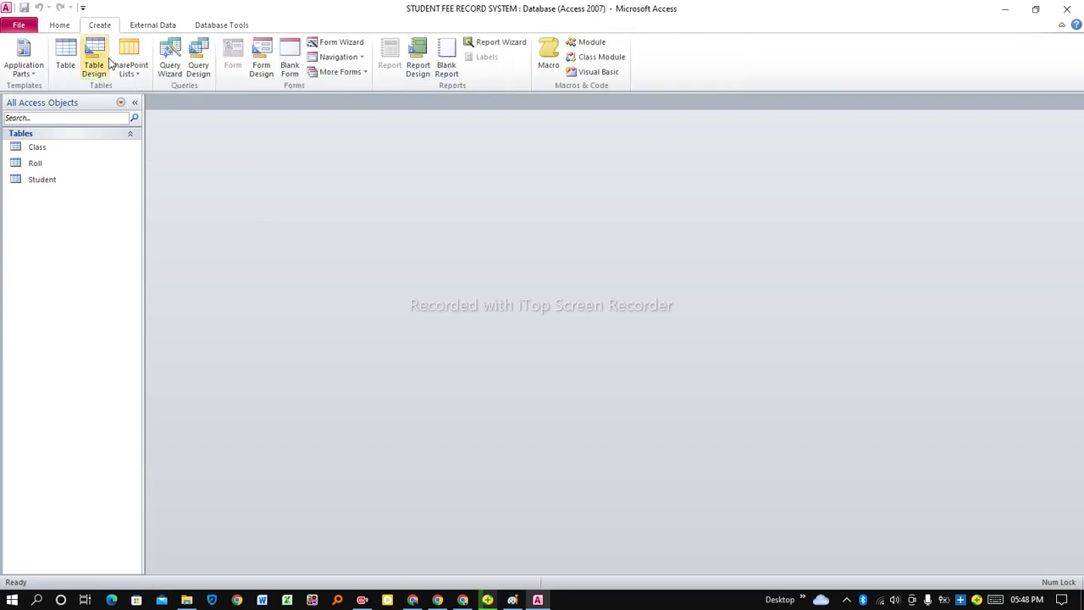
pyautogui.click(66, 65)
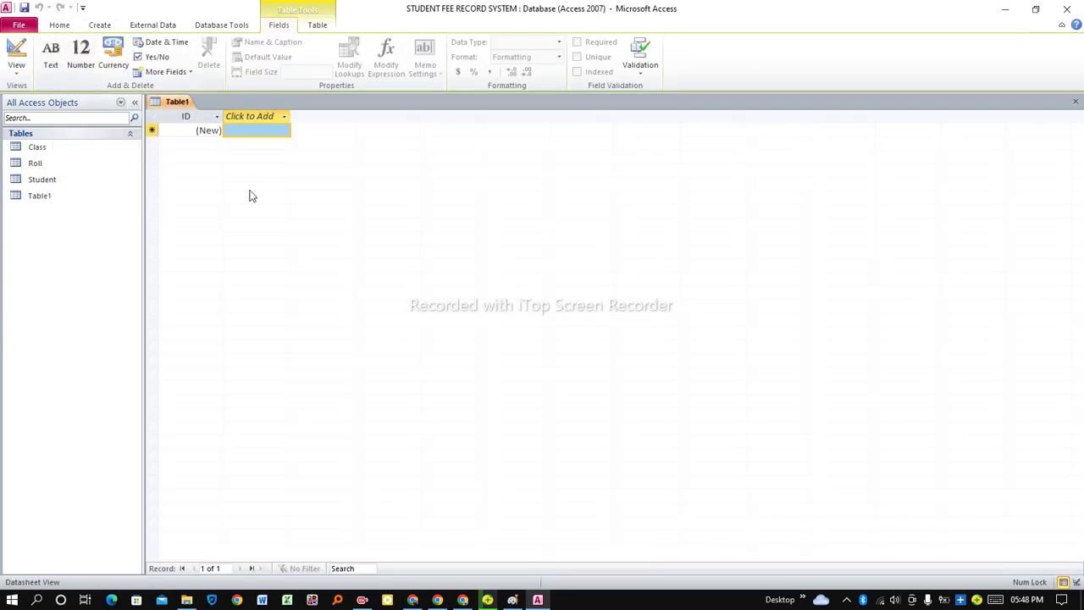
pyautogui.rightClick(185, 108)
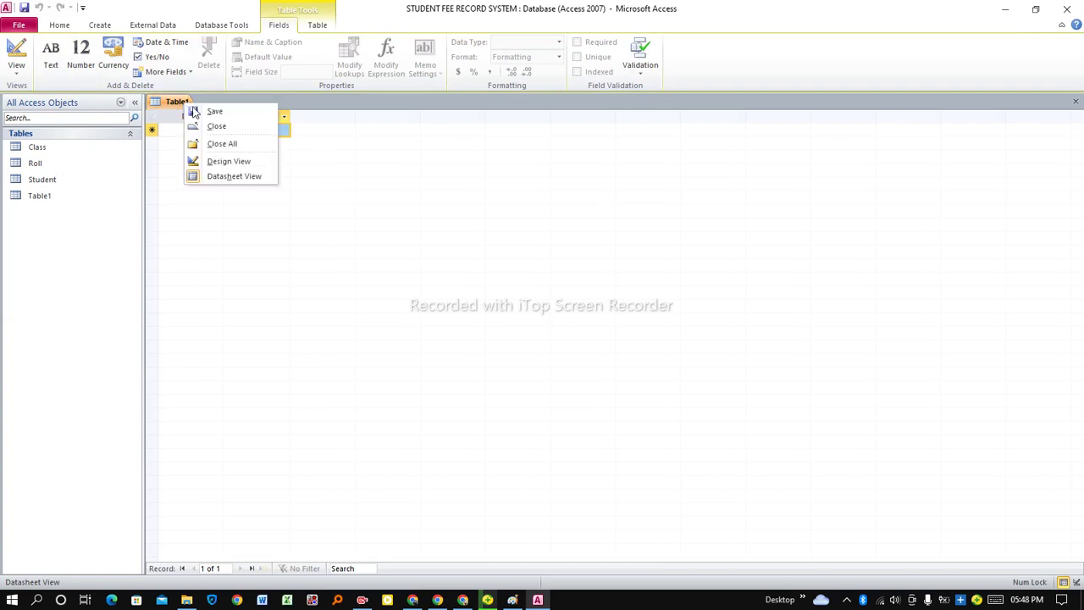
pyautogui.click(212, 112)
pyautogui.write('Total')
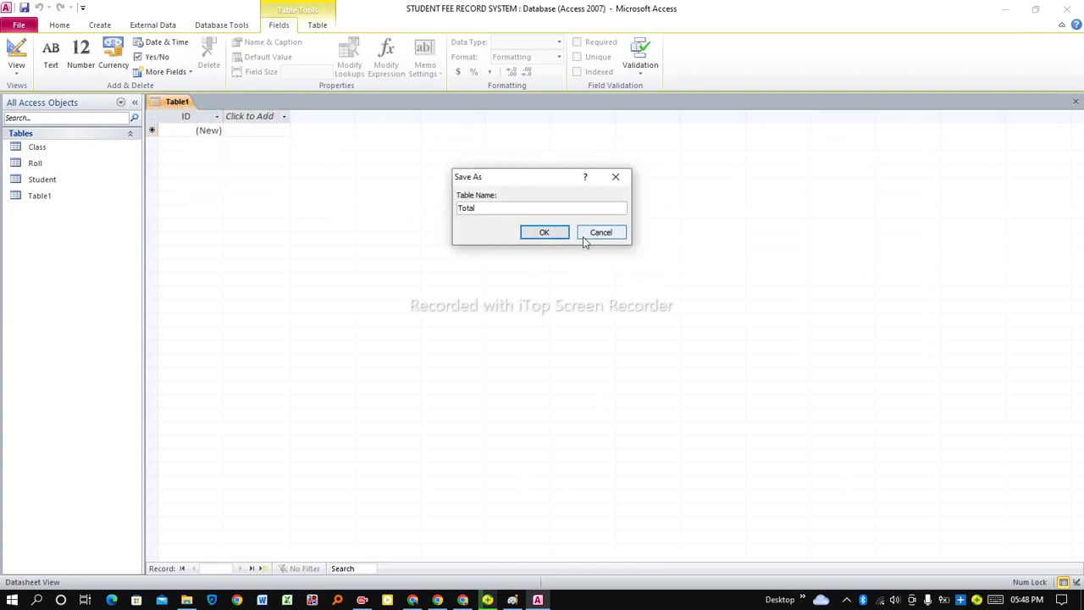
pyautogui.write('_fees')
pyautogui.click(562, 234)
# Switch the Total_fees table to Design View and add a field named Total_fees with the Number data type below ID
pyautogui.rightClick(191, 107)
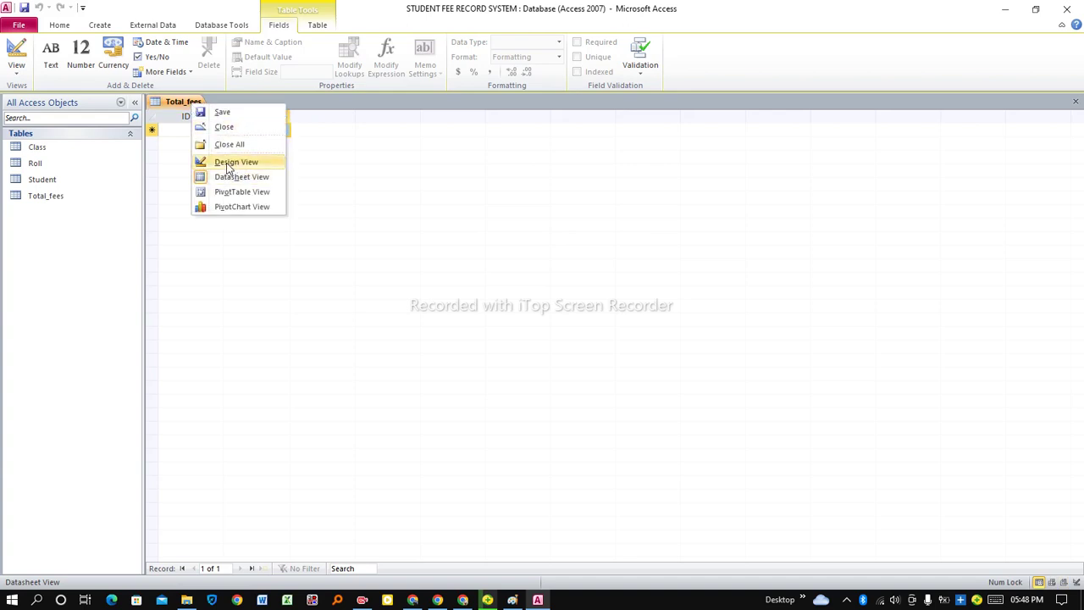
pyautogui.click(227, 164)
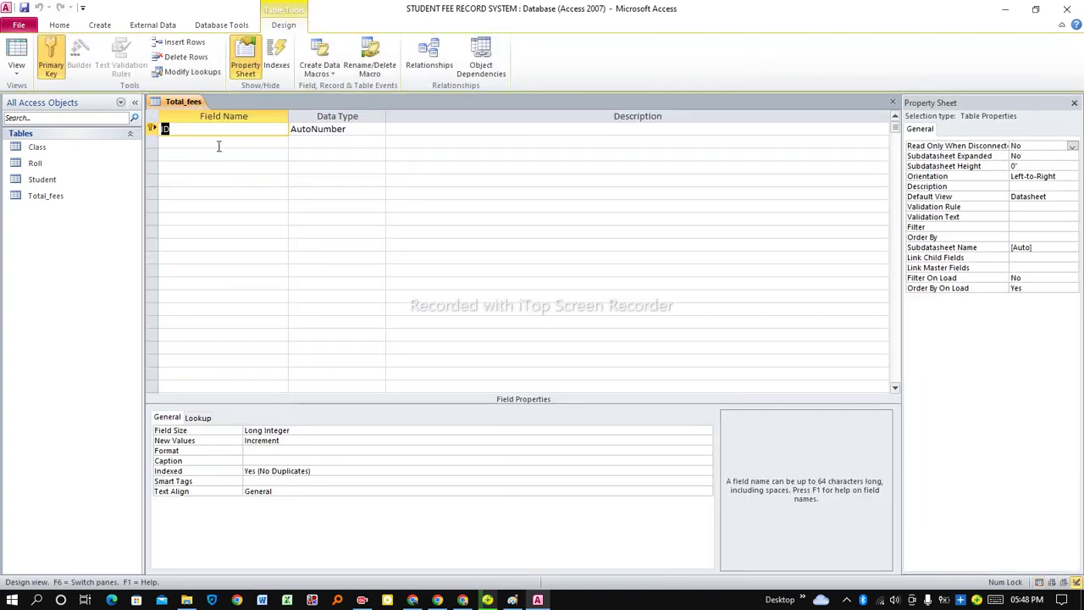
pyautogui.click(218, 144)
pyautogui.write('T')
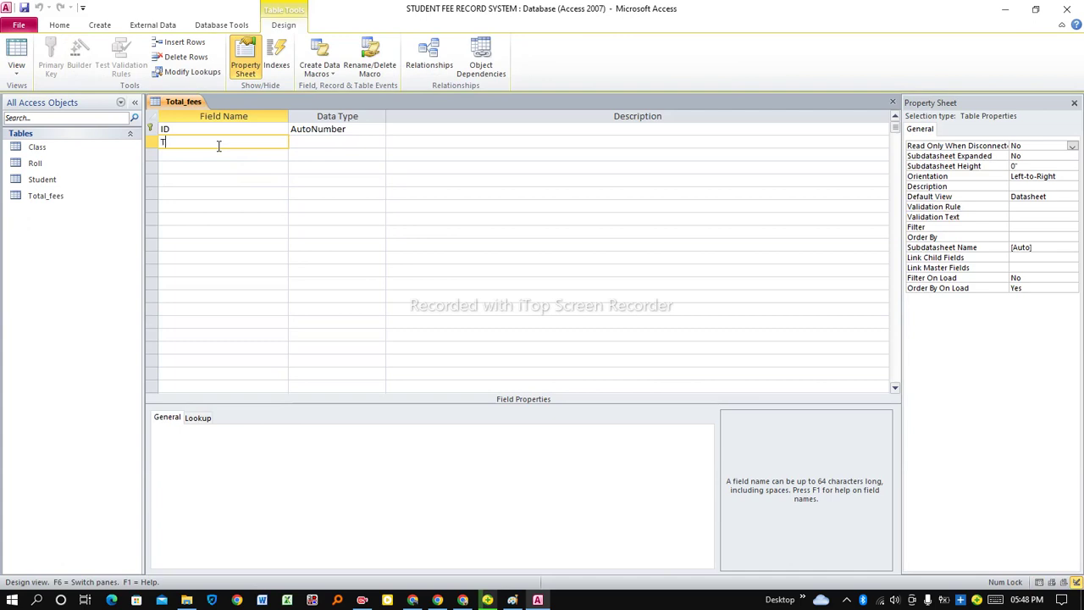
pyautogui.write('otal_fees')
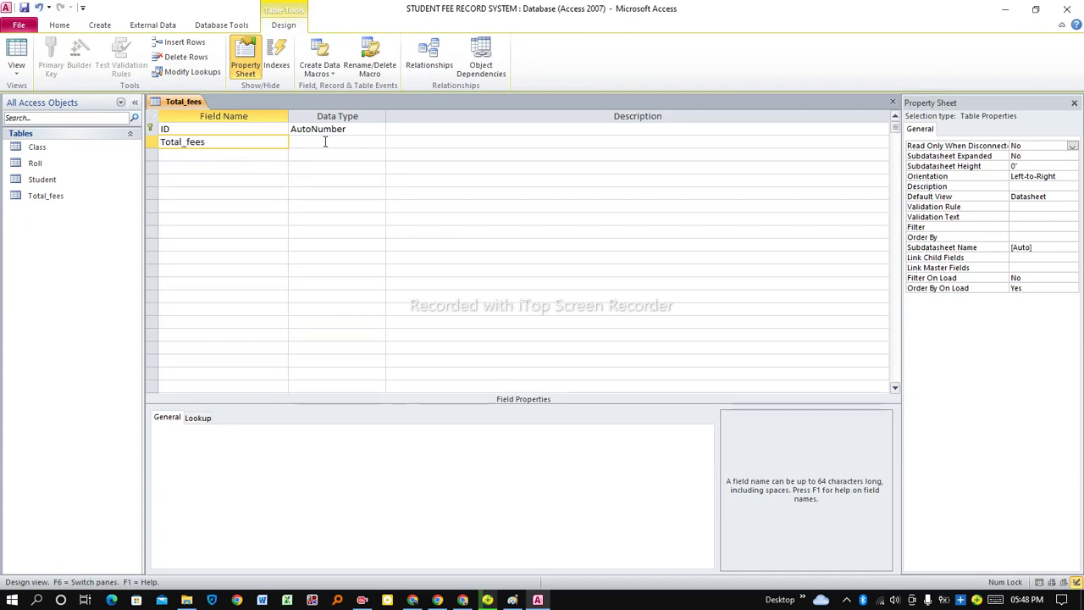
pyautogui.click(327, 142)
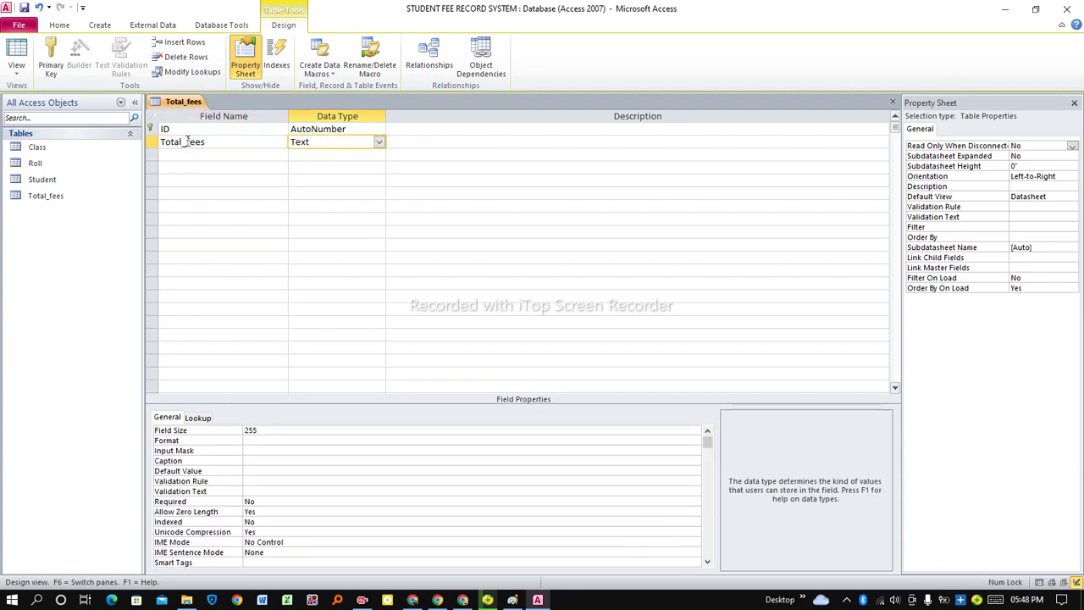
pyautogui.click(379, 142)
pyautogui.click(327, 180)
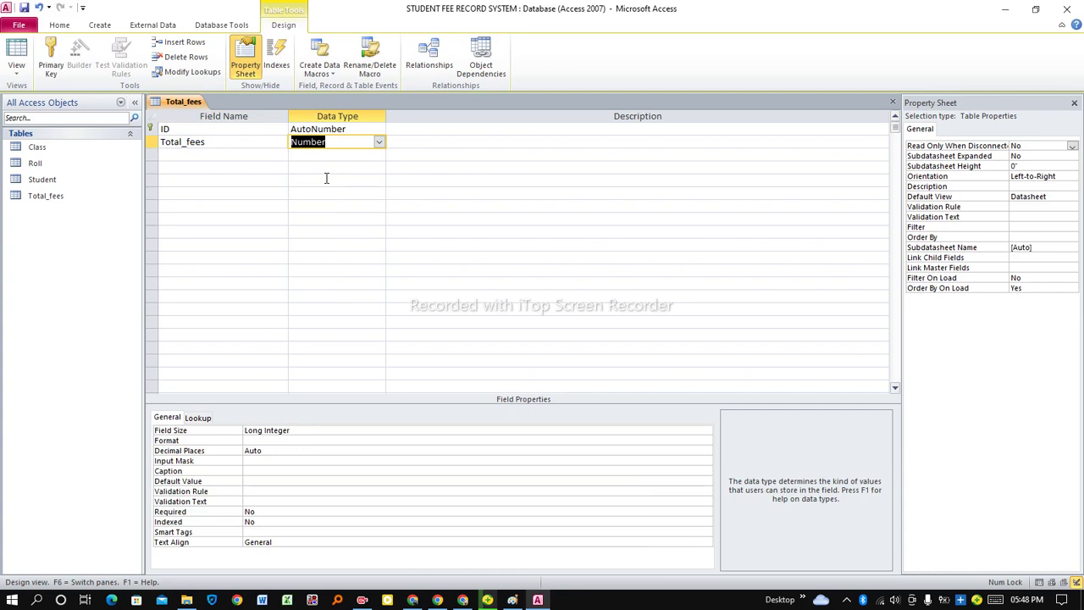
# Save the design of the Total_fees table and close it
pyautogui.rightClick(190, 107)
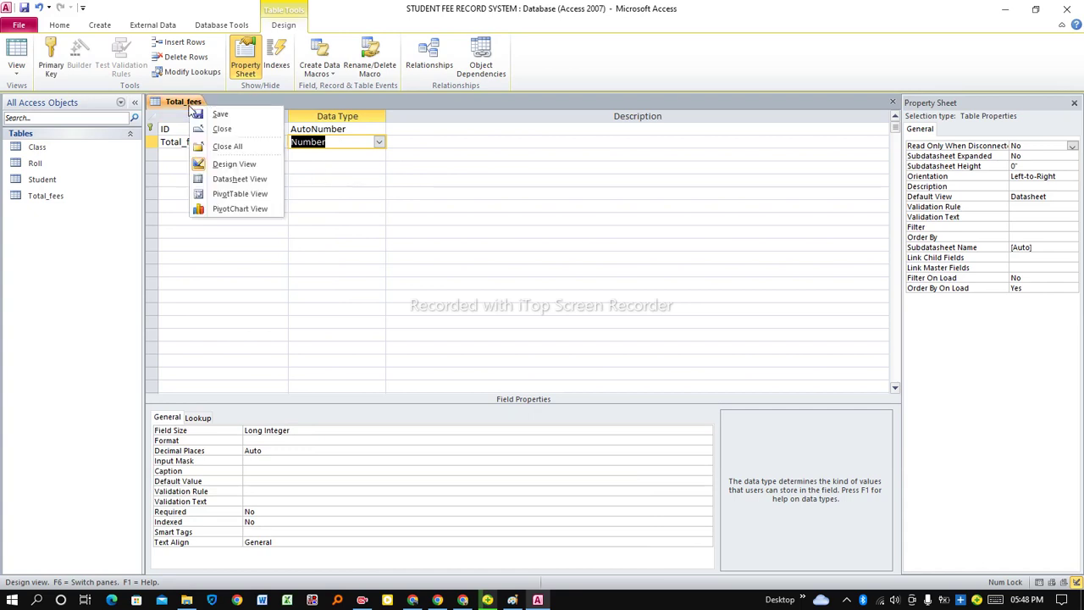
pyautogui.click(189, 105)
pyautogui.rightClick(189, 105)
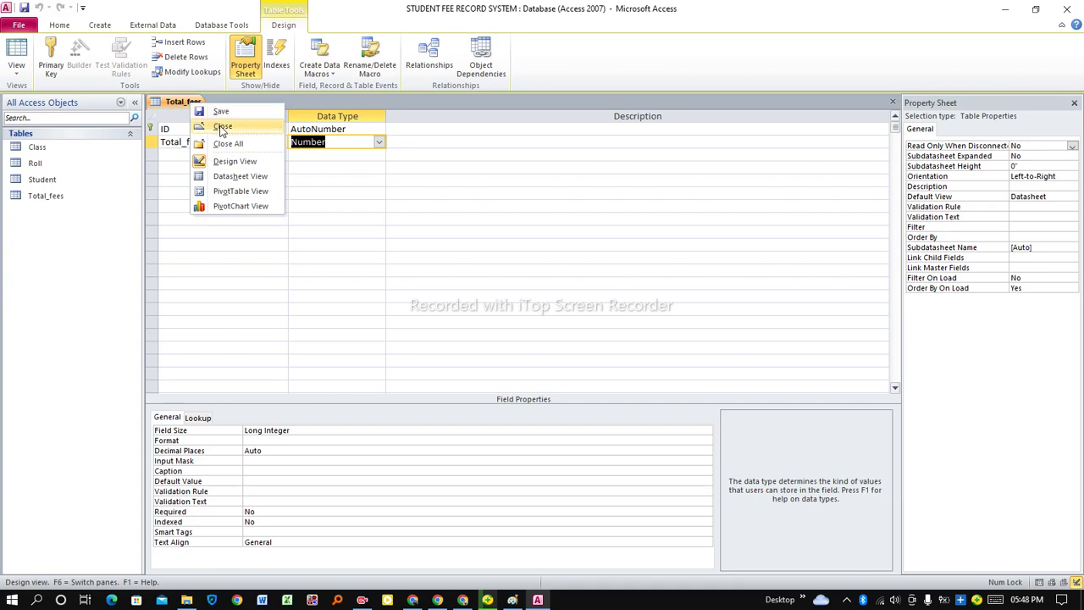
pyautogui.click(219, 126)
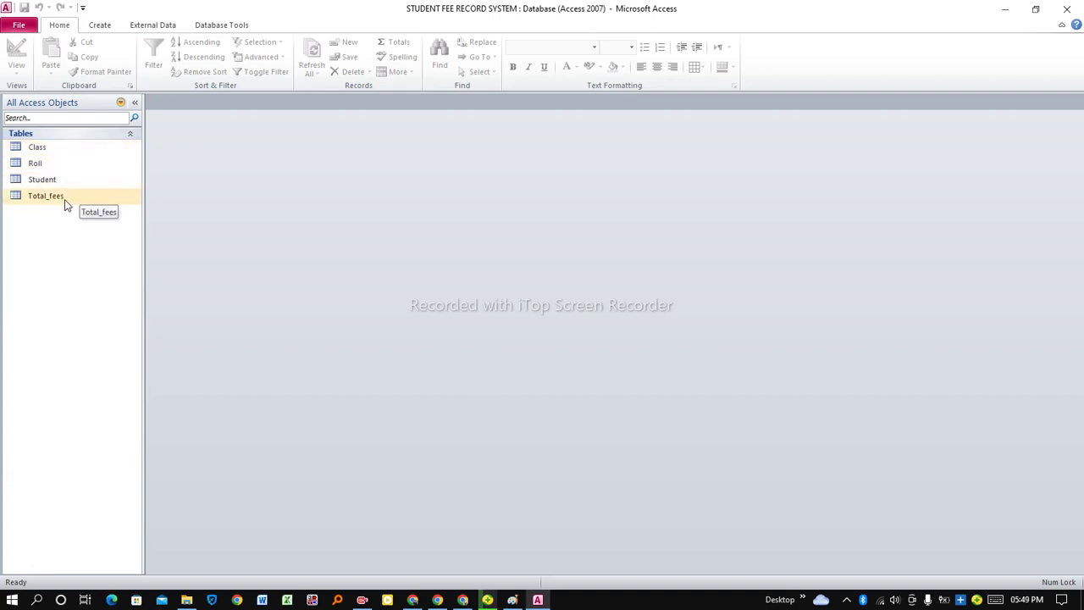
# Create a new table in the database and save it under the name Main Menu
pyautogui.click(100, 25)
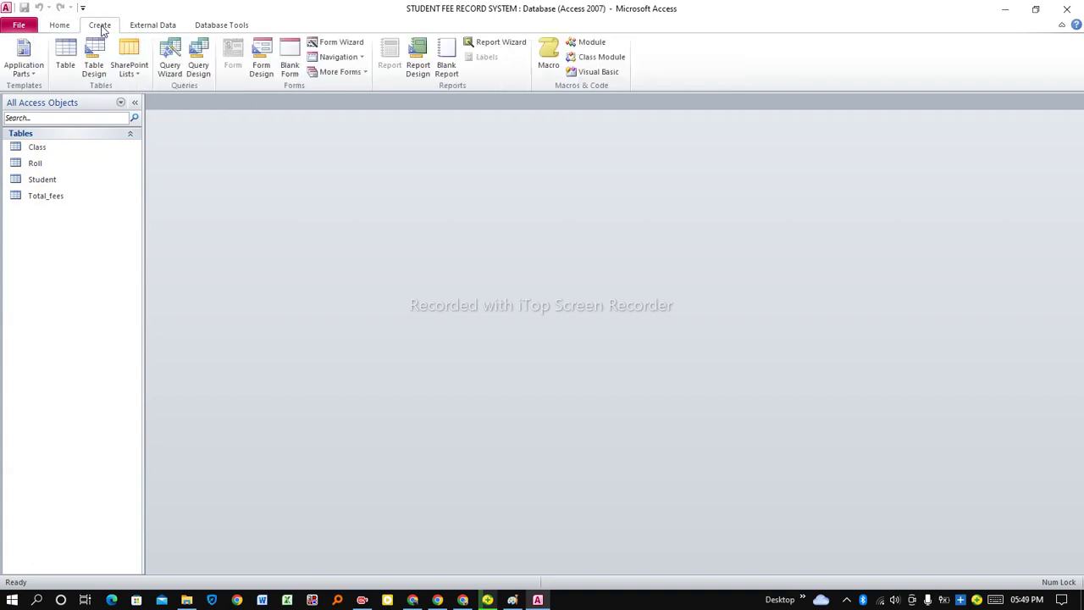
pyautogui.click(65, 53)
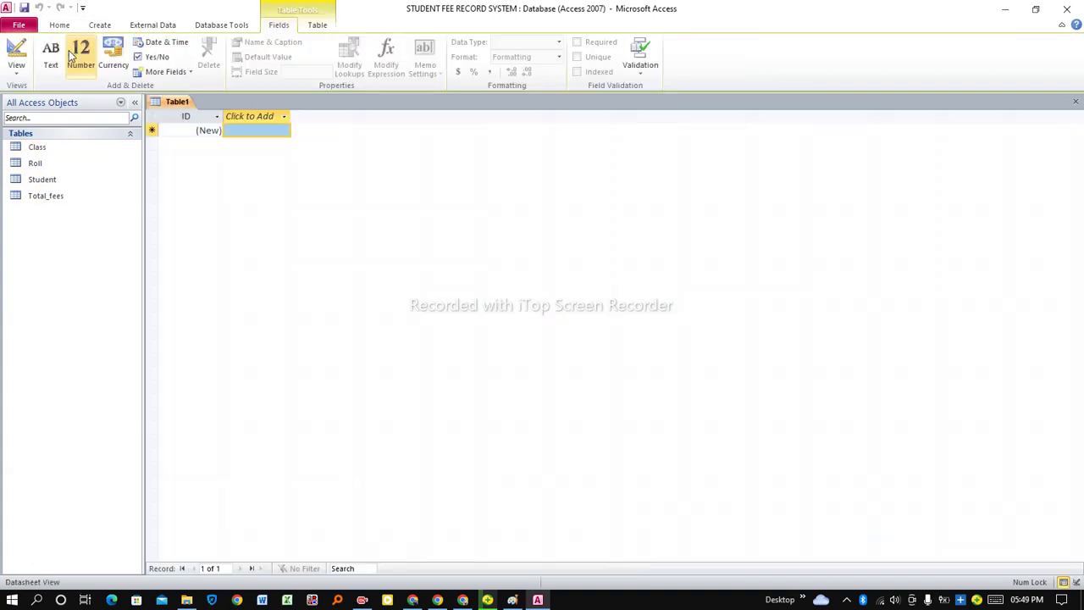
pyautogui.rightClick(171, 104)
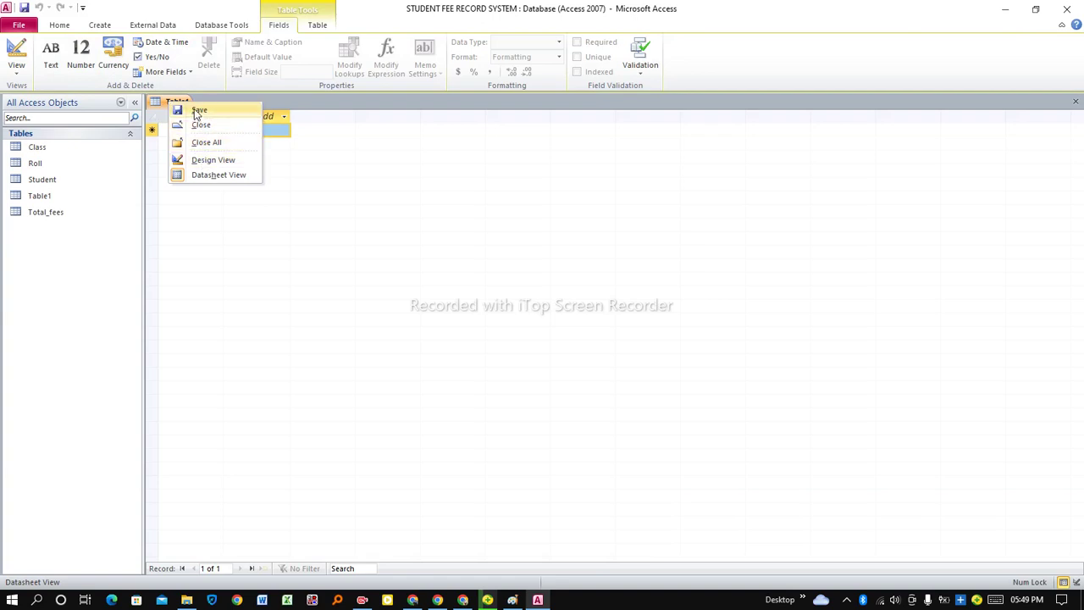
pyautogui.click(197, 111)
pyautogui.write('Main Menu')
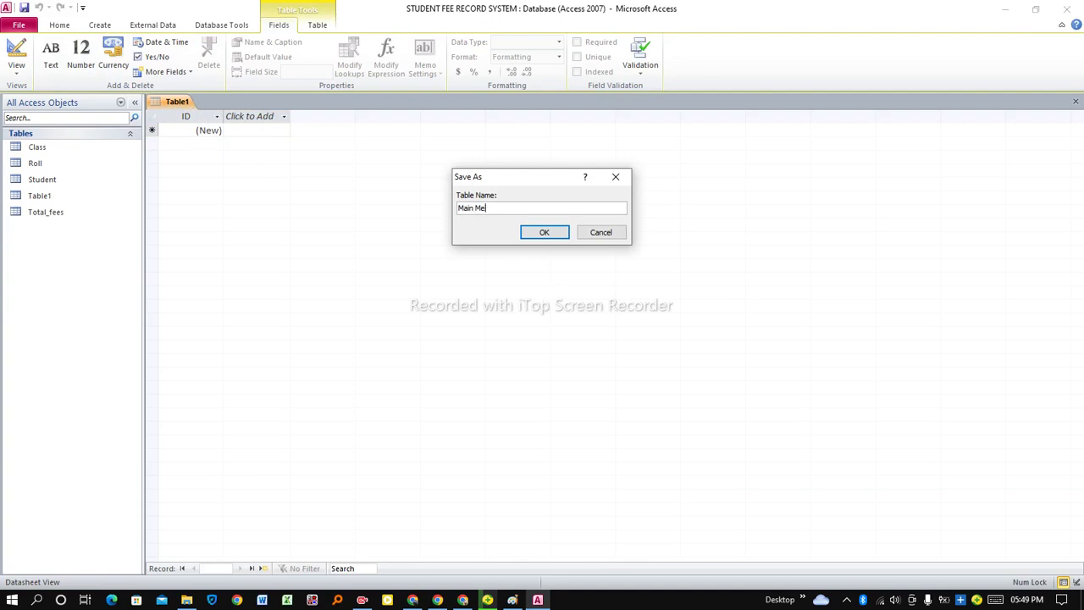
pyautogui.click(546, 234)
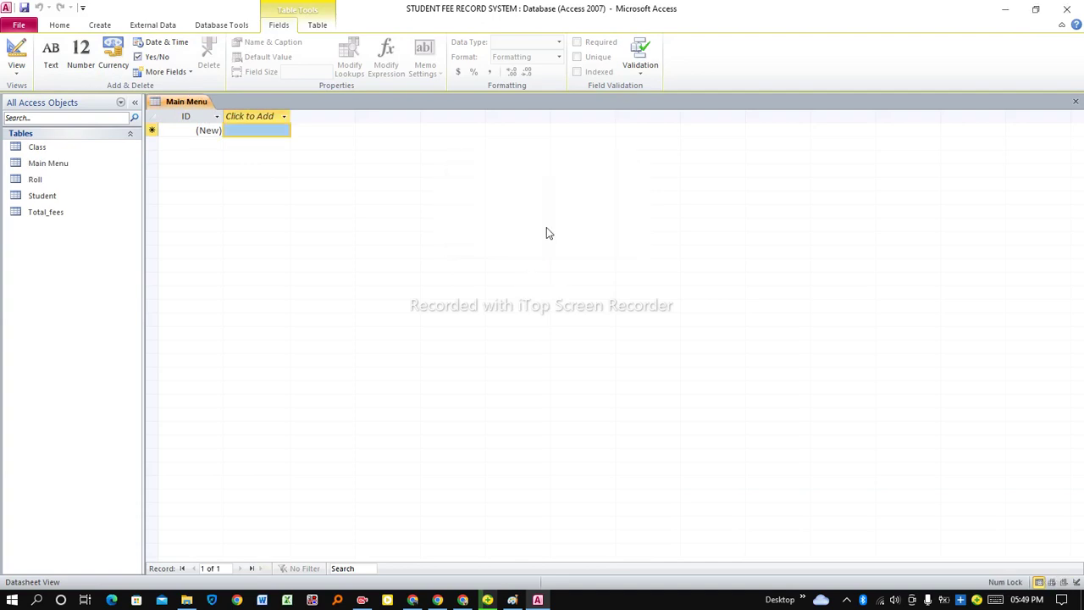
# Switch the Main Menu table to Design View and add fields named Student and Class below ID
pyautogui.rightClick(190, 102)
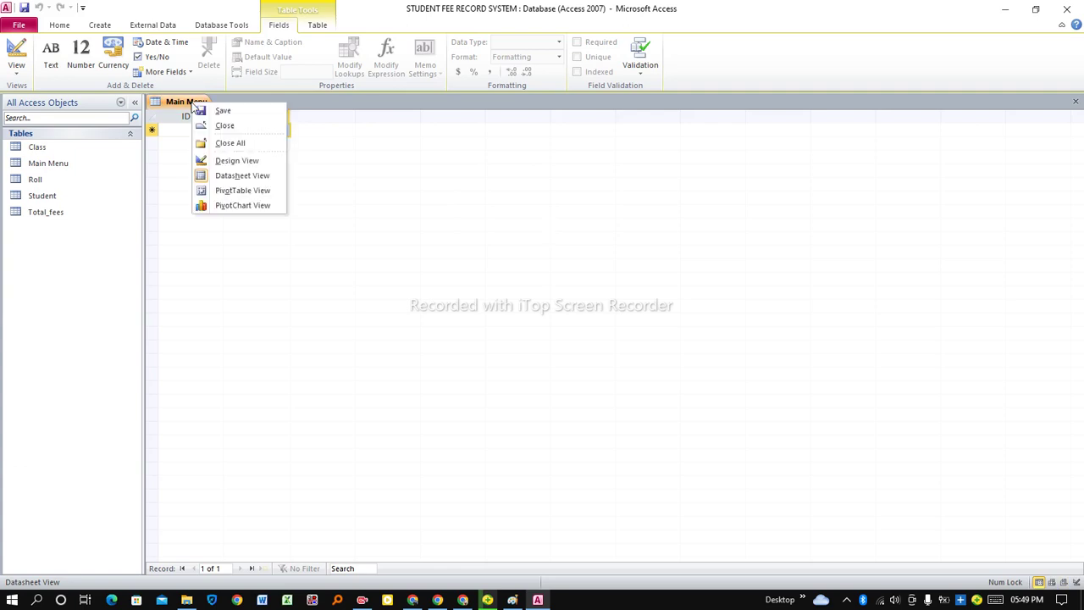
pyautogui.click(231, 163)
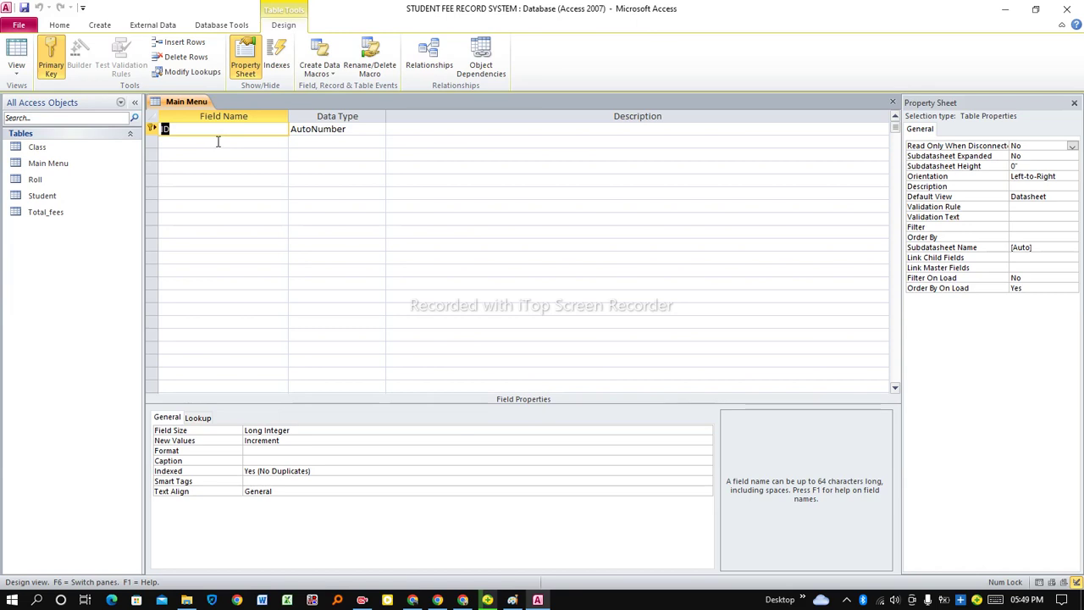
pyautogui.click(218, 141)
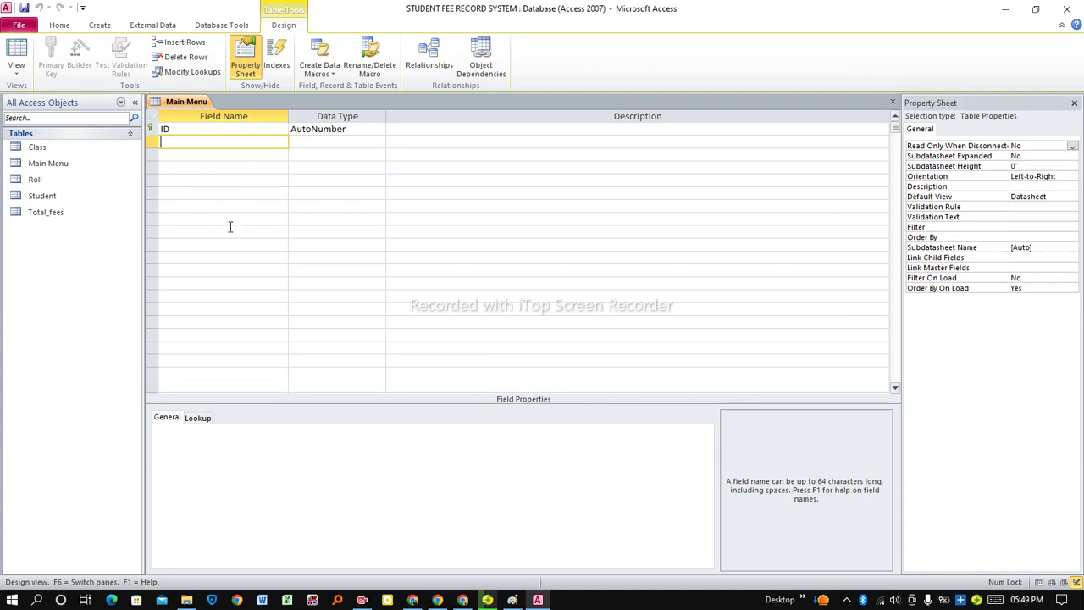
pyautogui.write('Student')
pyautogui.press('Down')
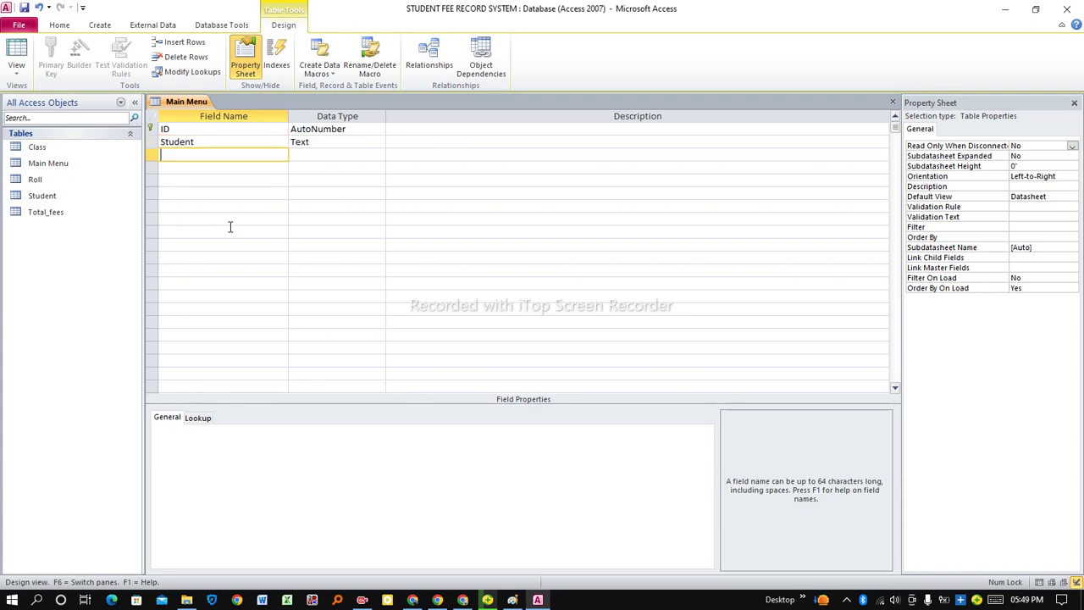
pyautogui.write('Class')
pyautogui.press('Down')
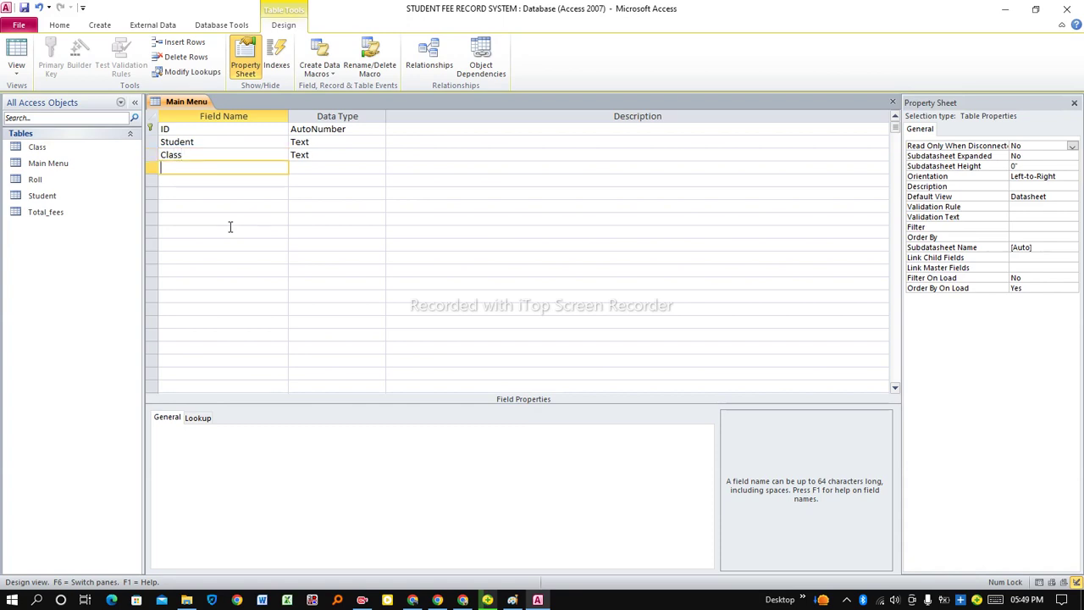
# Add fields named Roll and Total_fees below Class in the Main Menu table
pyautogui.write('Roll')
pyautogui.press('Down')
pyautogui.write('Total')
pyautogui.press('BackSpace')
pyautogui.write('l_fees')
pyautogui.press('Down')
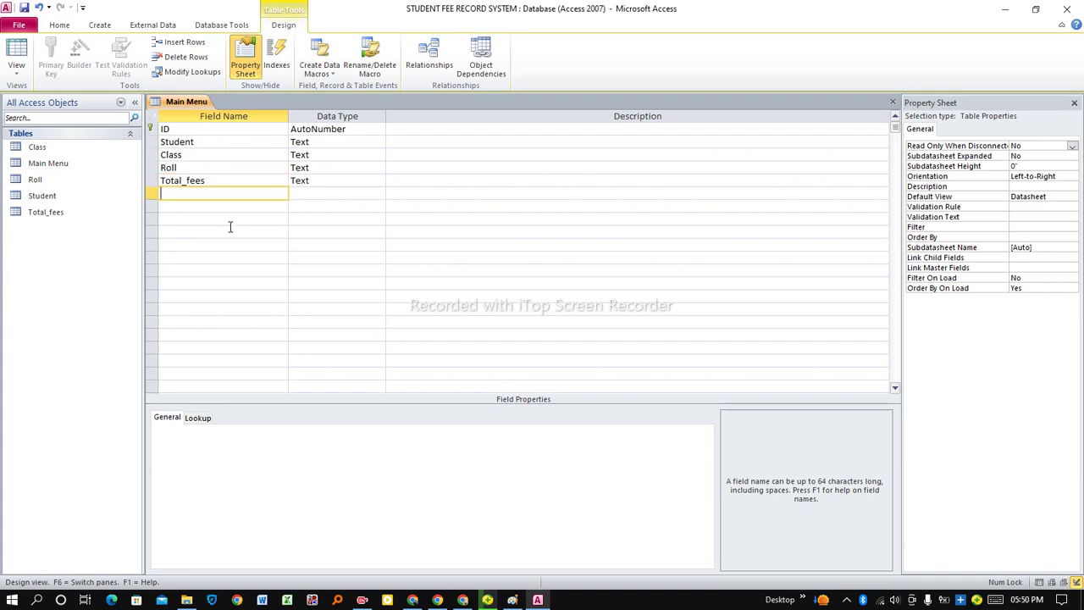
# Add fields named Received Fee and Remaining Fee at the end of the Main Menu table's field list
pyautogui.write('Received Fee')
pyautogui.press('Down')
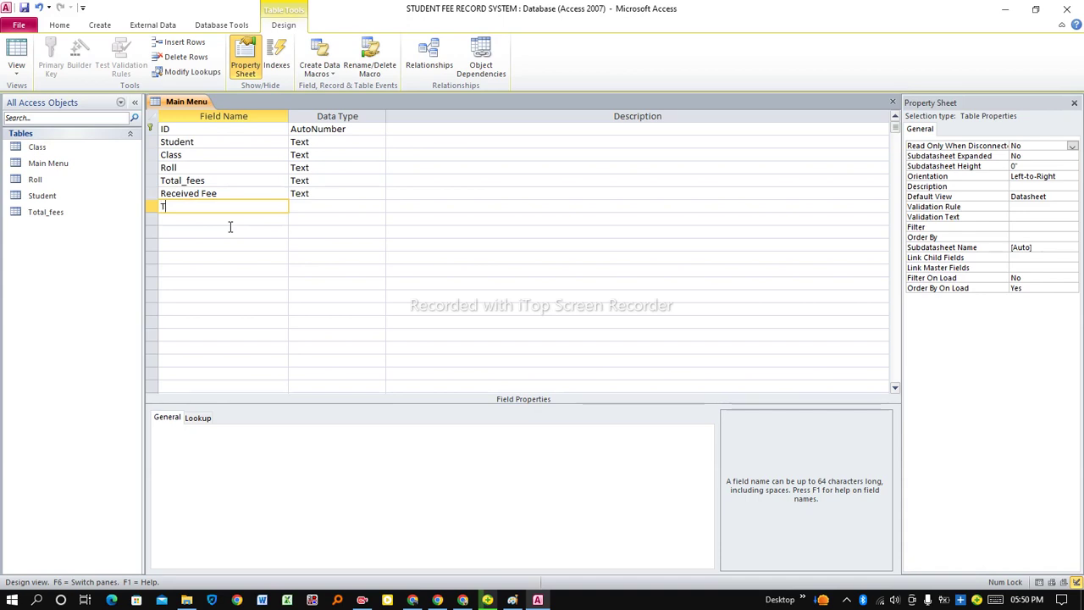
pyautogui.write('Remaining')
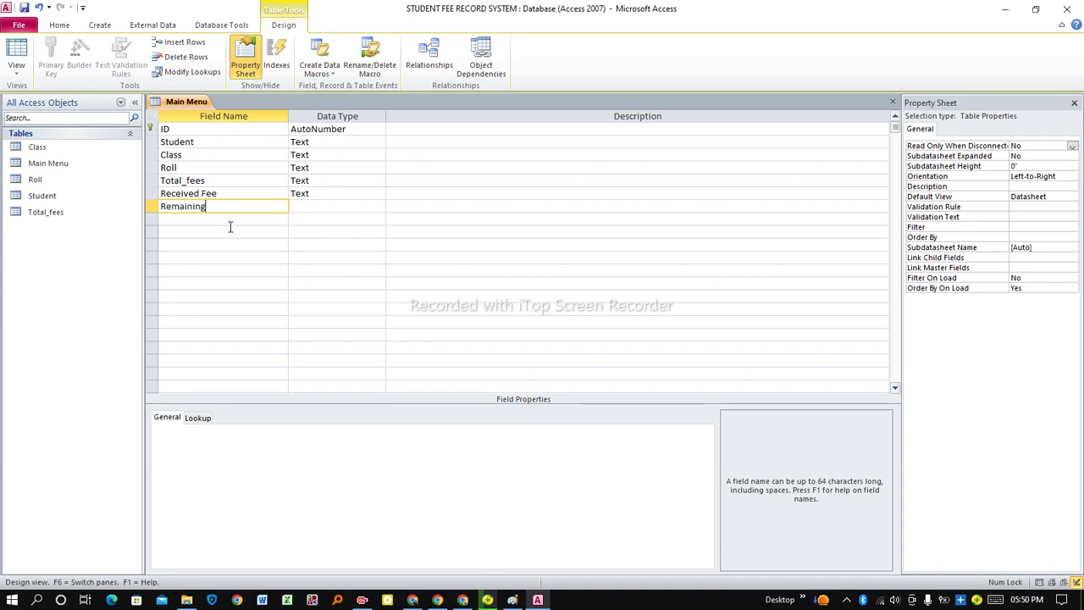
pyautogui.write(' Fee')
pyautogui.click(324, 208)
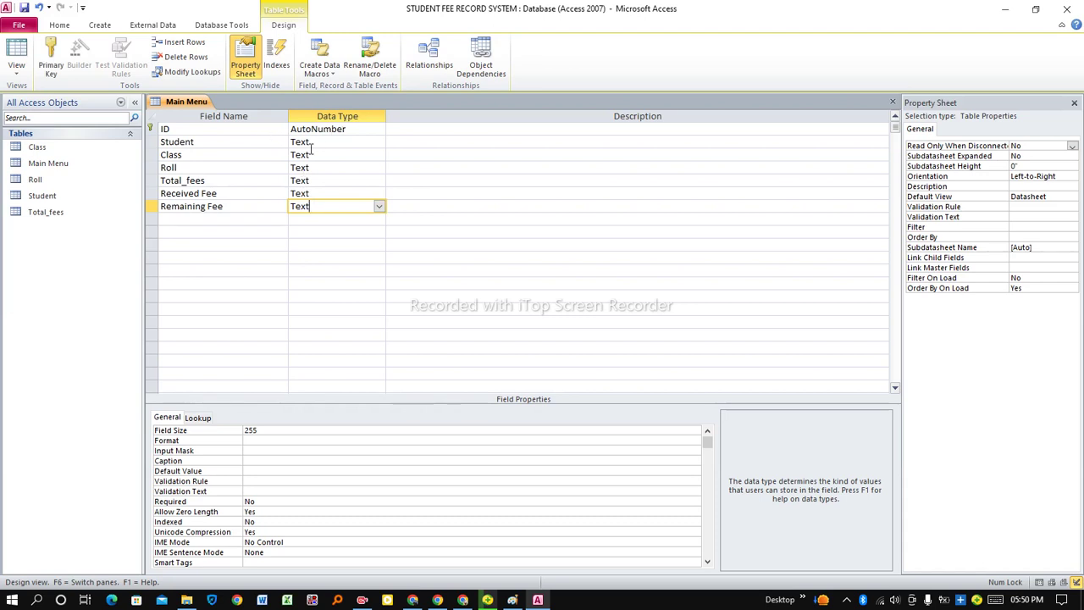
# Set the data type of the Student and Class fields in the Main Menu table to Number
pyautogui.click(193, 141)
pyautogui.click(311, 142)
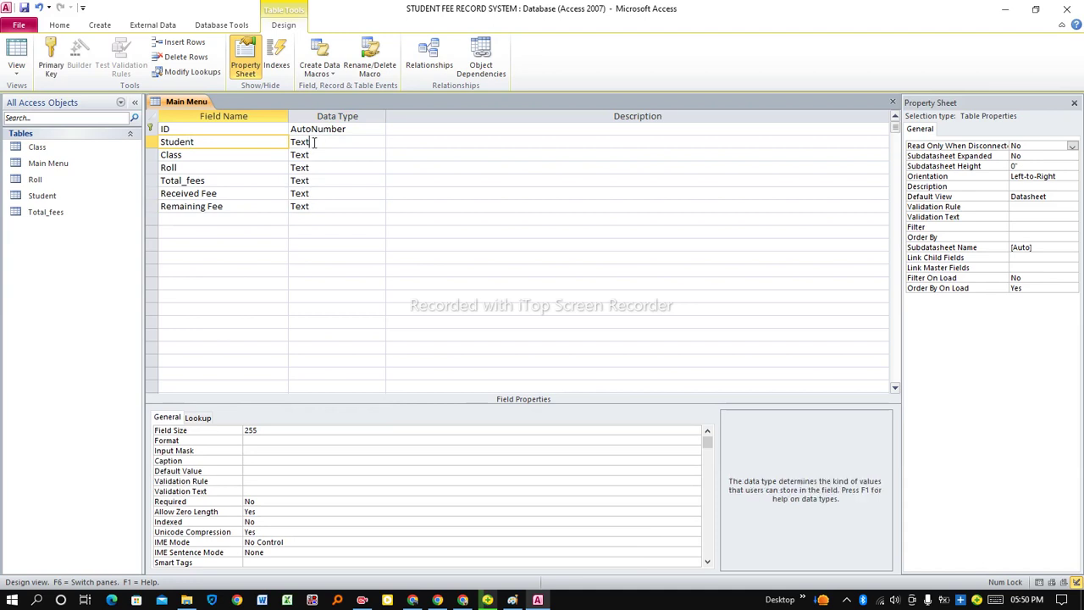
pyautogui.click(379, 145)
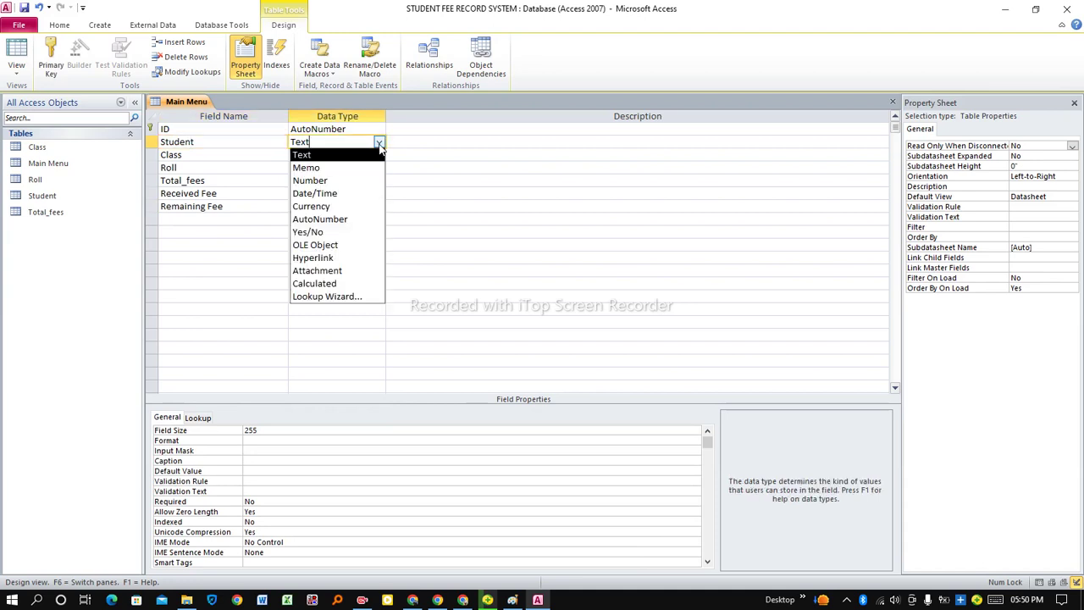
pyautogui.click(310, 181)
pyautogui.click(310, 180)
pyautogui.click(326, 154)
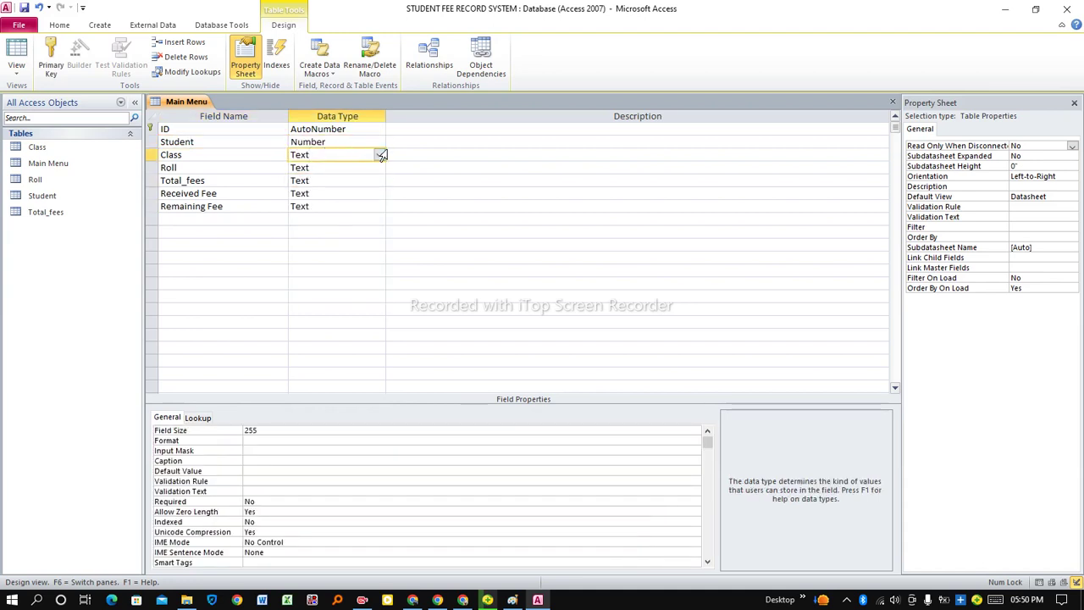
pyautogui.click(378, 155)
pyautogui.click(339, 195)
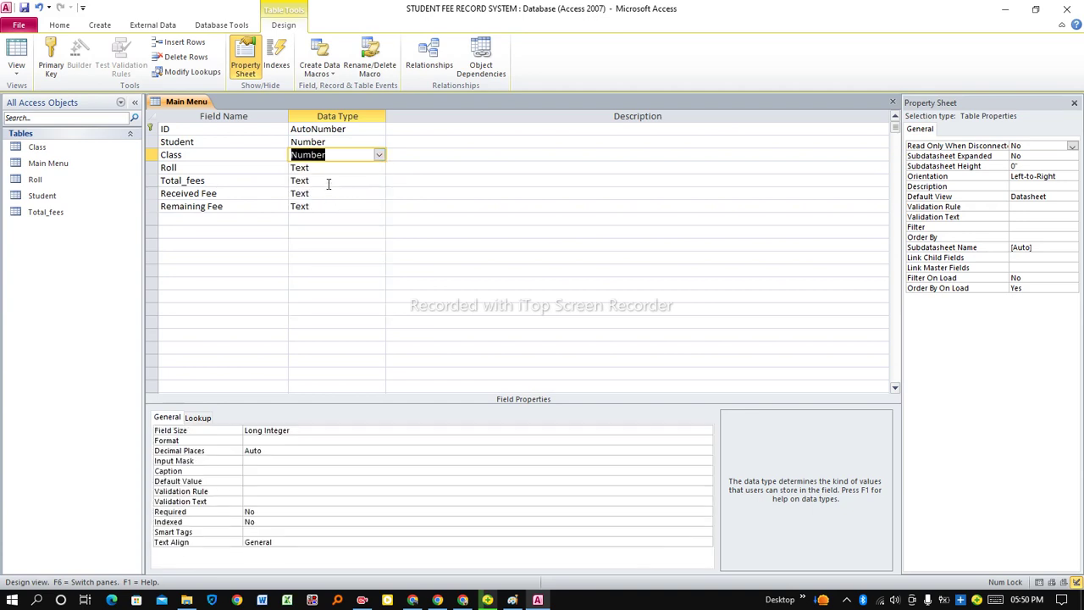
# Set the data type of the Roll and Total_fees fields in the Main Menu table to Number
pyautogui.click(331, 168)
pyautogui.click(378, 168)
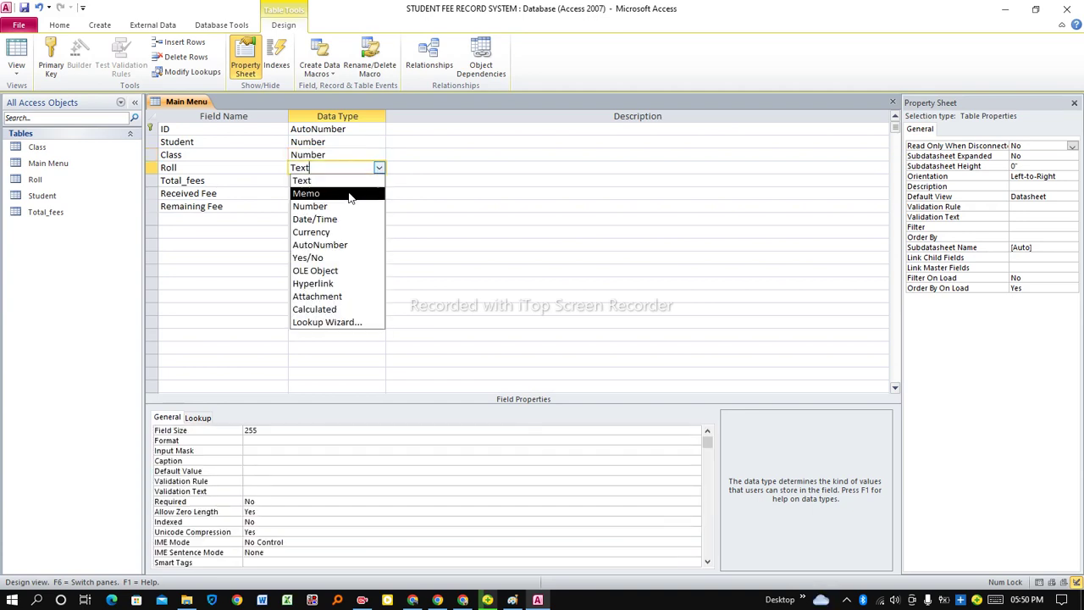
pyautogui.click(338, 205)
pyautogui.click(361, 182)
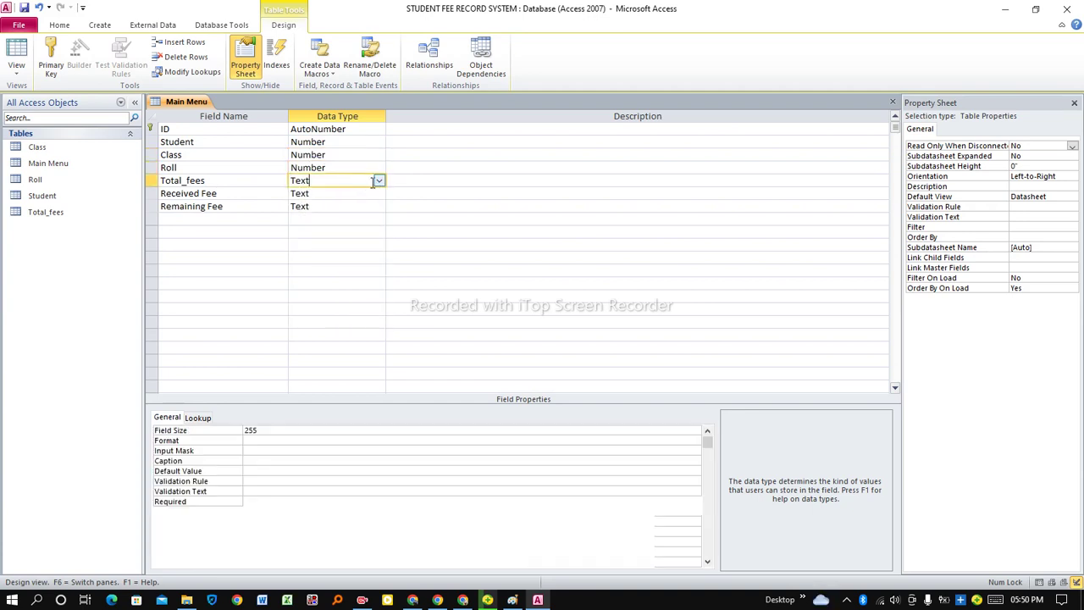
pyautogui.click(378, 180)
pyautogui.click(344, 222)
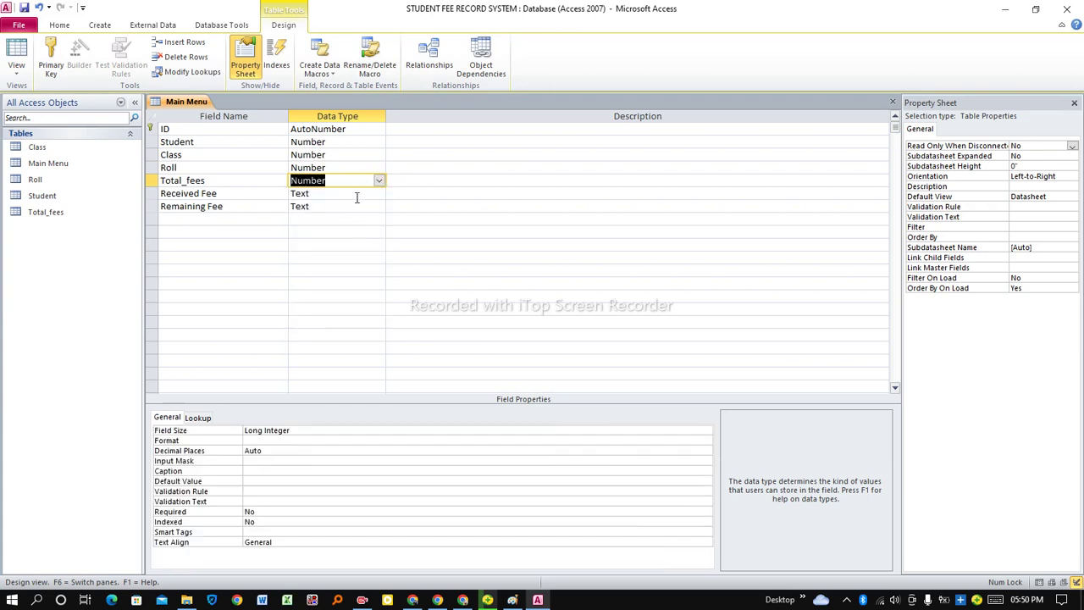
# Set the data type of the Received Fee and Remaining Fee fields in the Main Menu table to Number
pyautogui.click(355, 194)
pyautogui.click(379, 193)
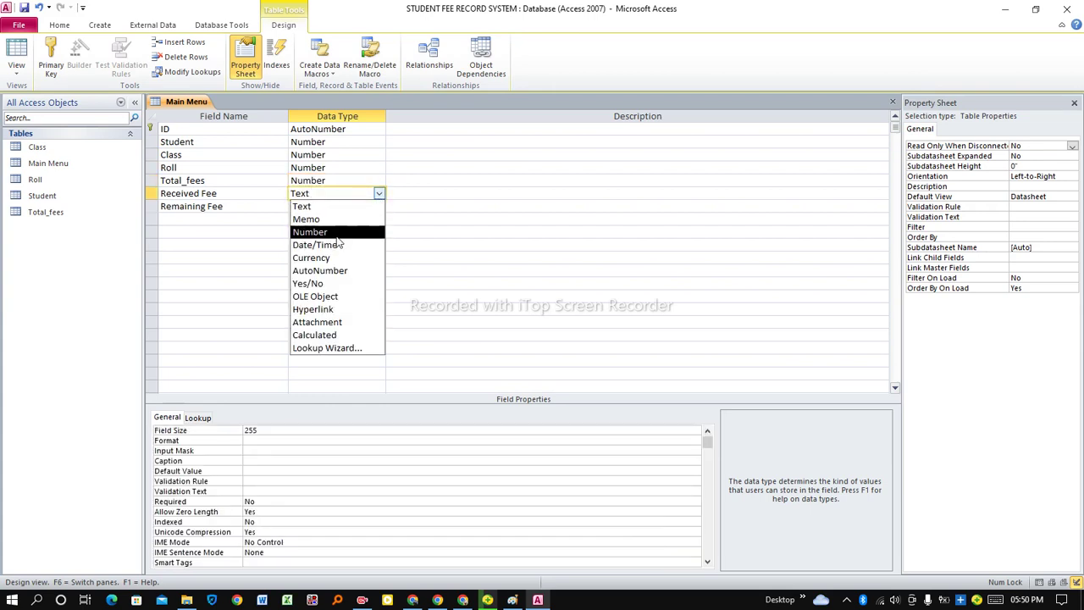
pyautogui.click(313, 232)
pyautogui.click(337, 232)
pyautogui.click(348, 210)
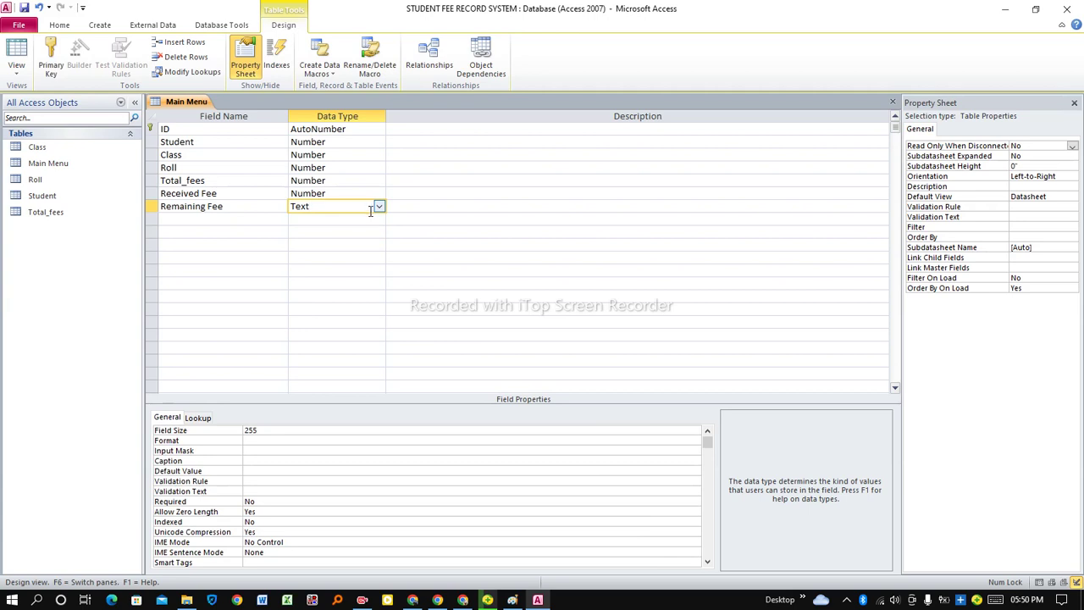
pyautogui.click(378, 206)
pyautogui.click(333, 245)
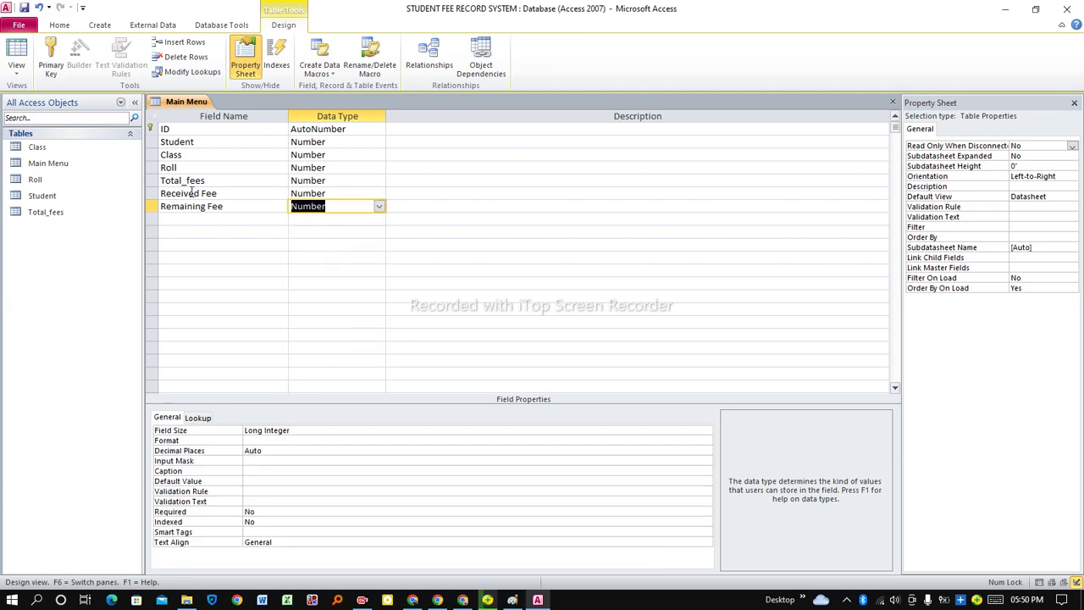
# Save the Main Menu table design and close the table
pyautogui.rightClick(188, 108)
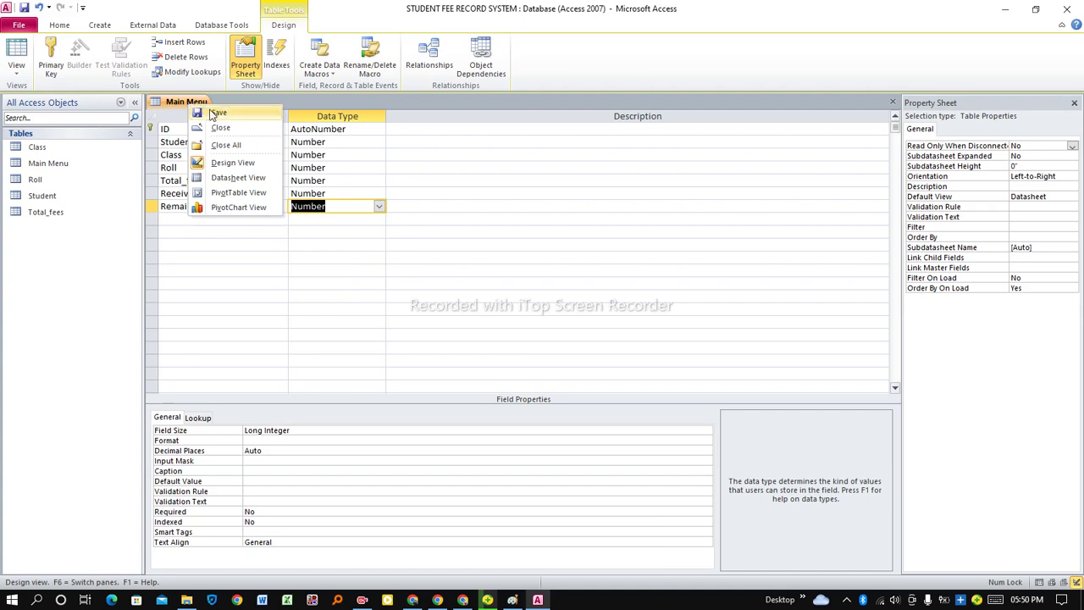
pyautogui.click(194, 115)
pyautogui.rightClick(190, 103)
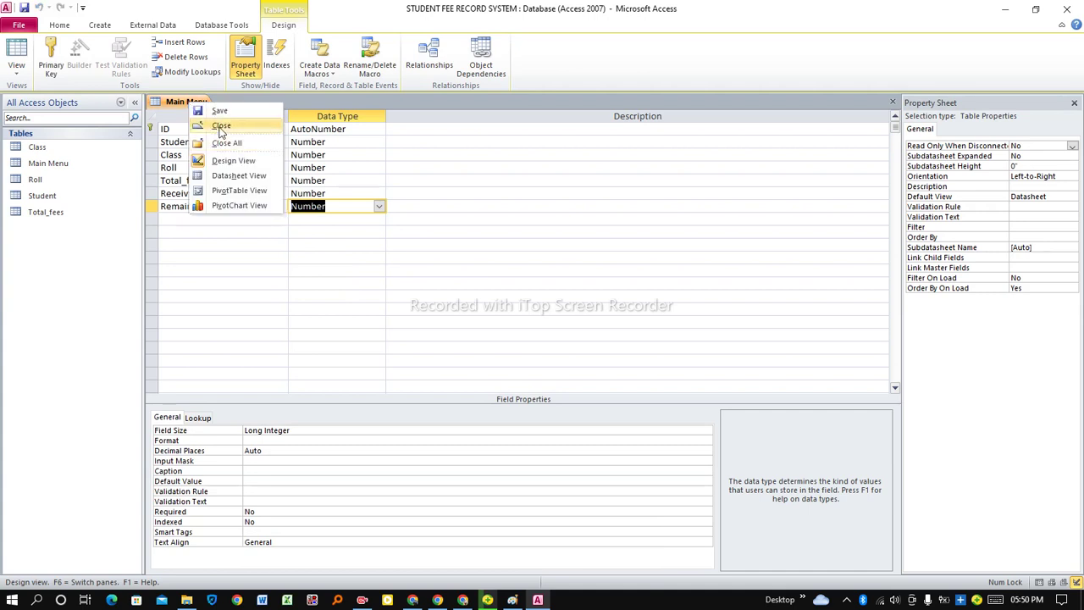
pyautogui.click(221, 126)
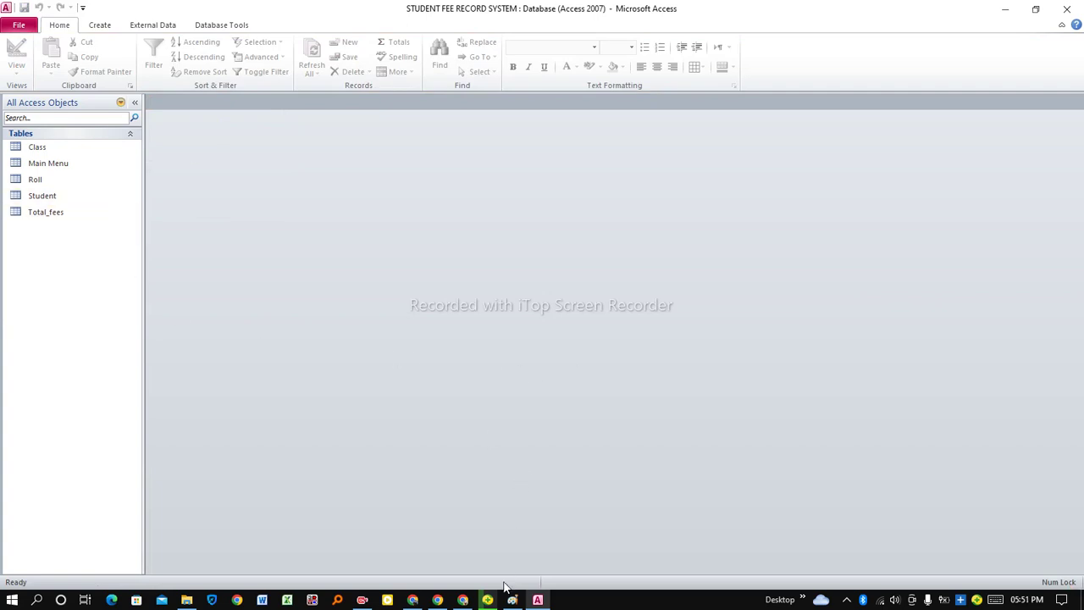
# Switch to Paint, underline "Create tables" in the STEPS list with a brush stroke, and return to Access
pyautogui.moveTo(508, 600)
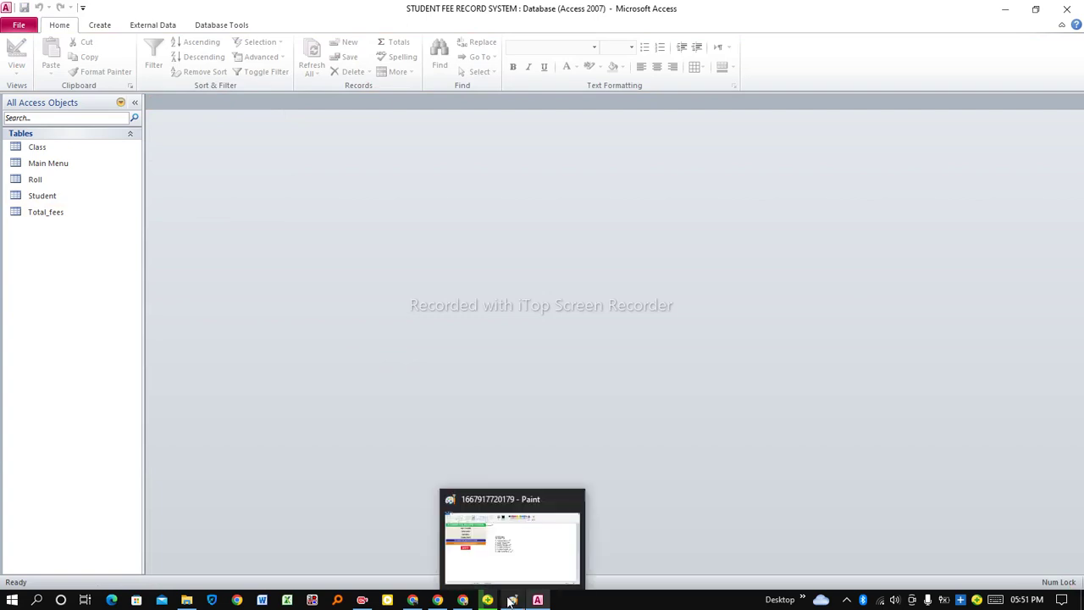
pyautogui.click(510, 600)
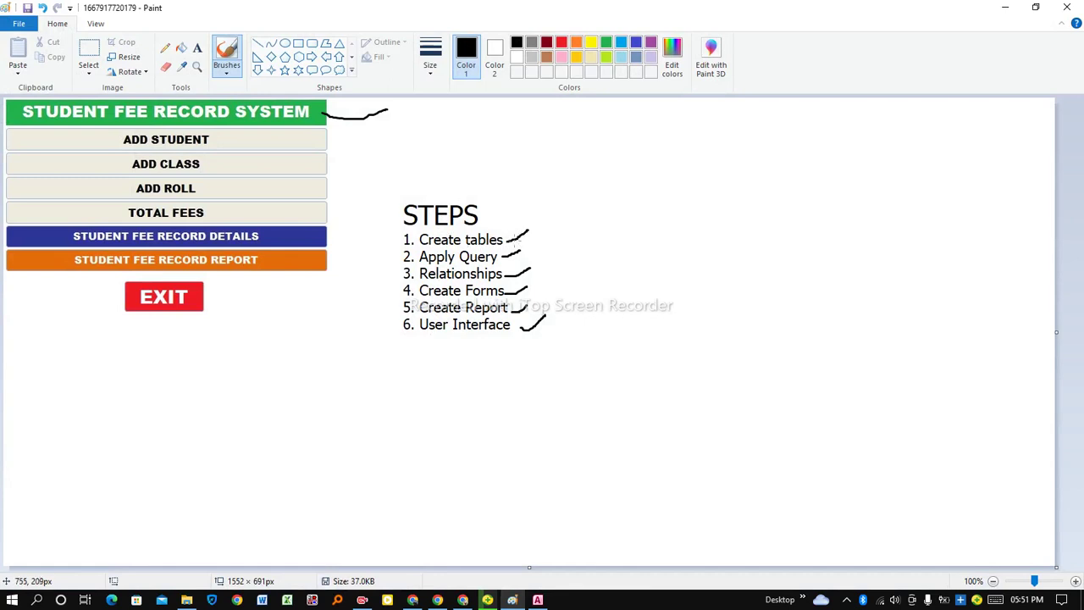
pyautogui.moveTo(499, 244); pyautogui.dragTo(415, 245)
pyautogui.click(538, 600)
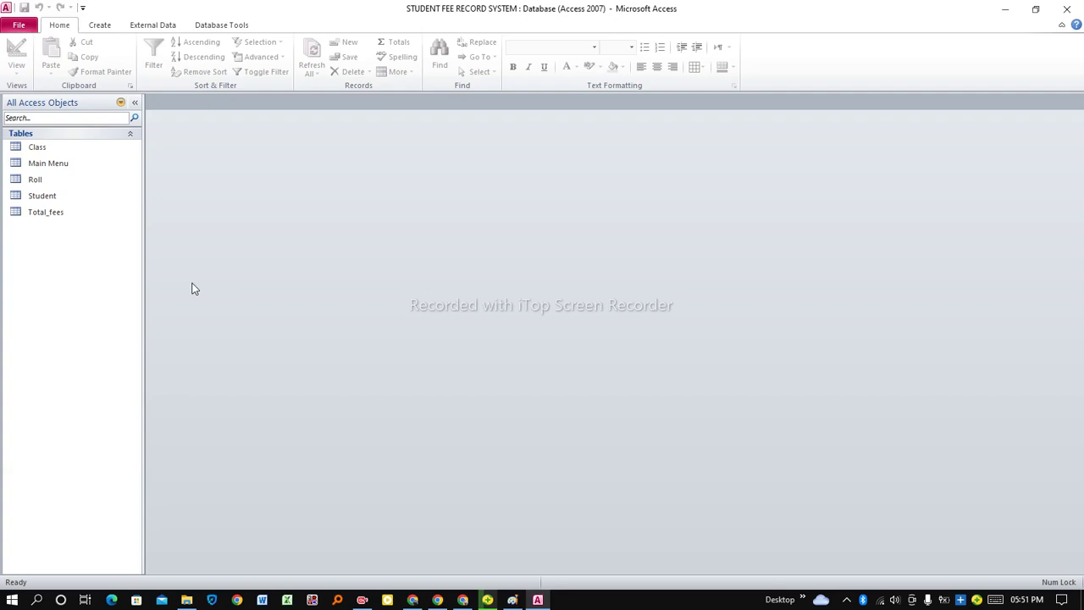
# Select the Main Menu table and review the STEPS list in Paint before returning to Access
pyautogui.click(66, 166)
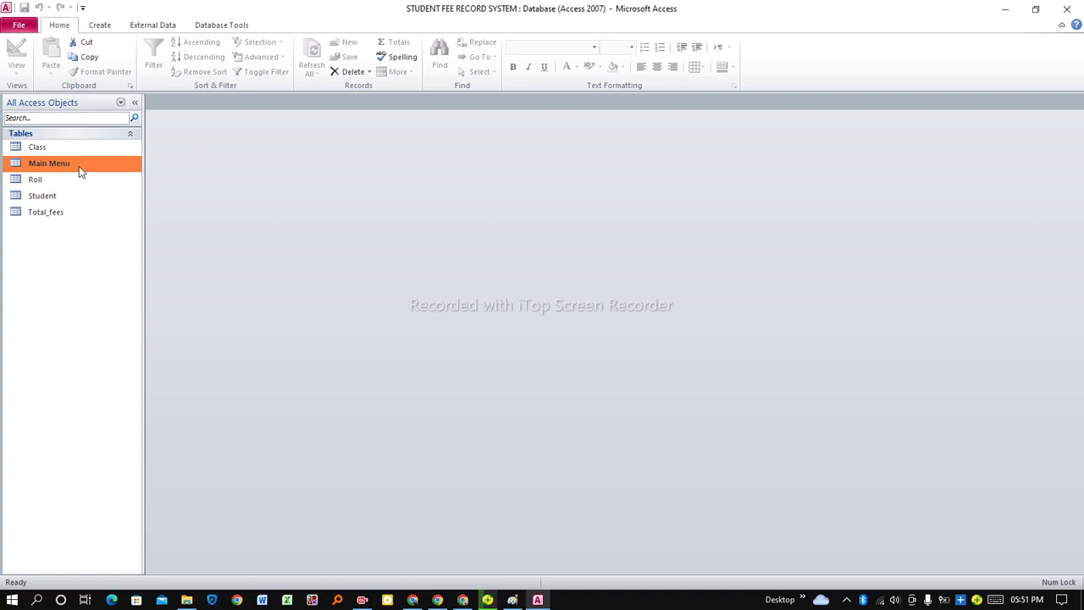
pyautogui.click(210, 24)
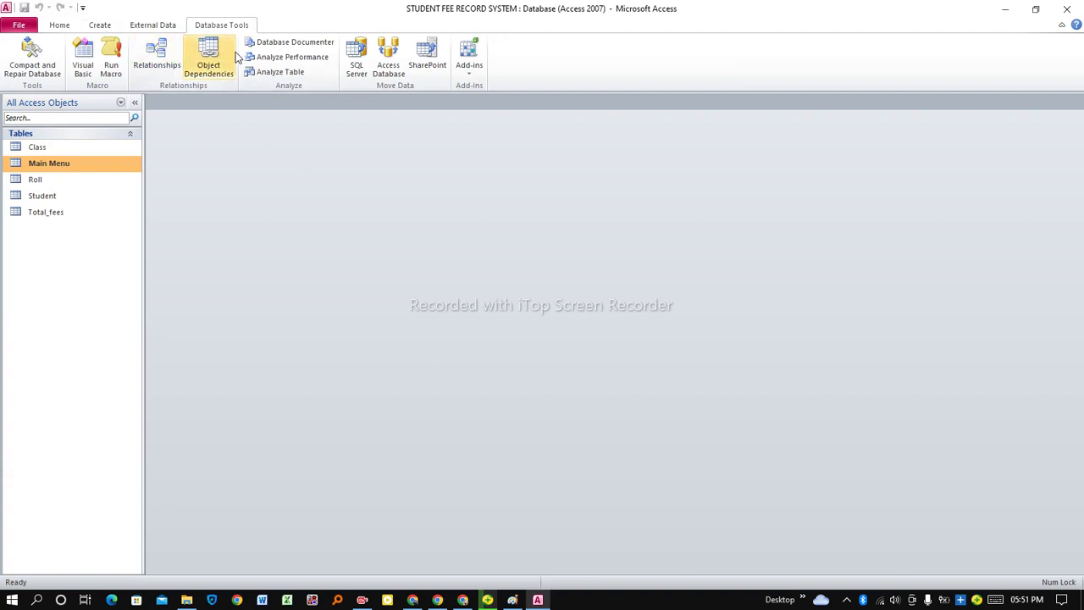
pyautogui.click(66, 29)
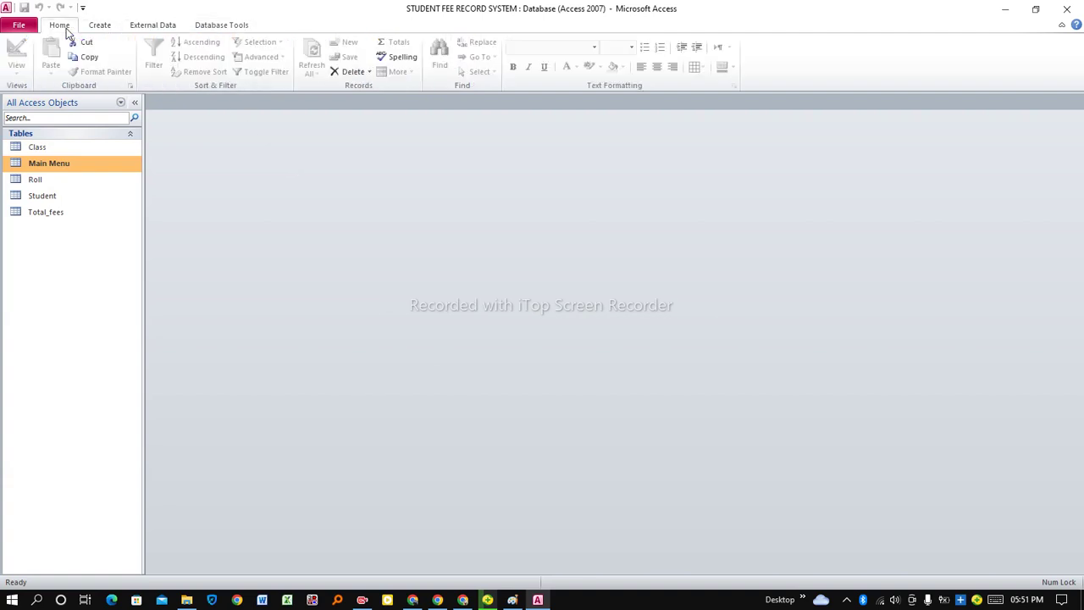
pyautogui.click(512, 599)
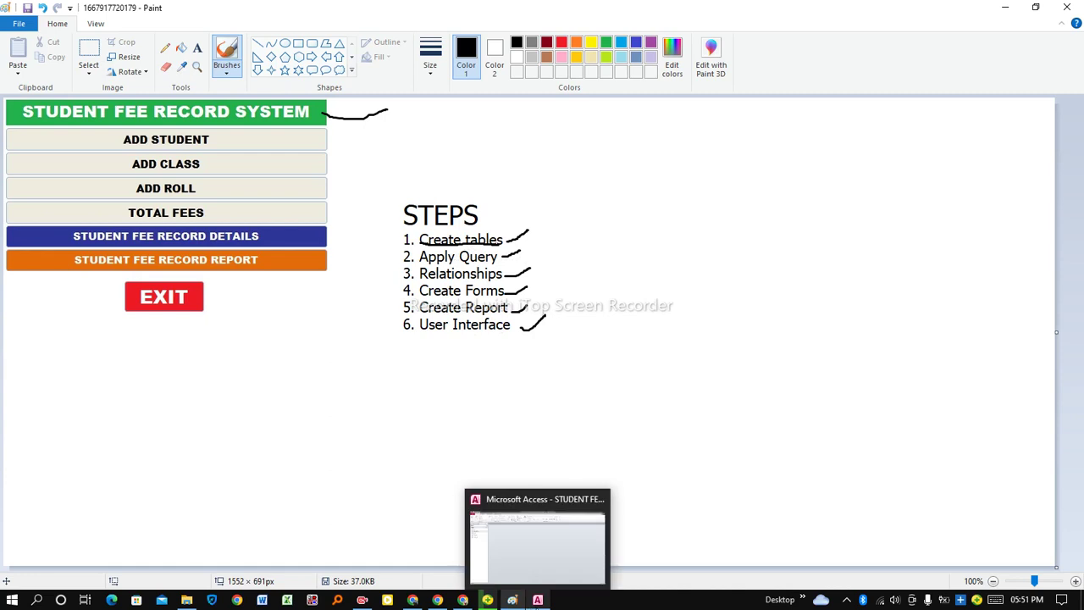
pyautogui.click(538, 600)
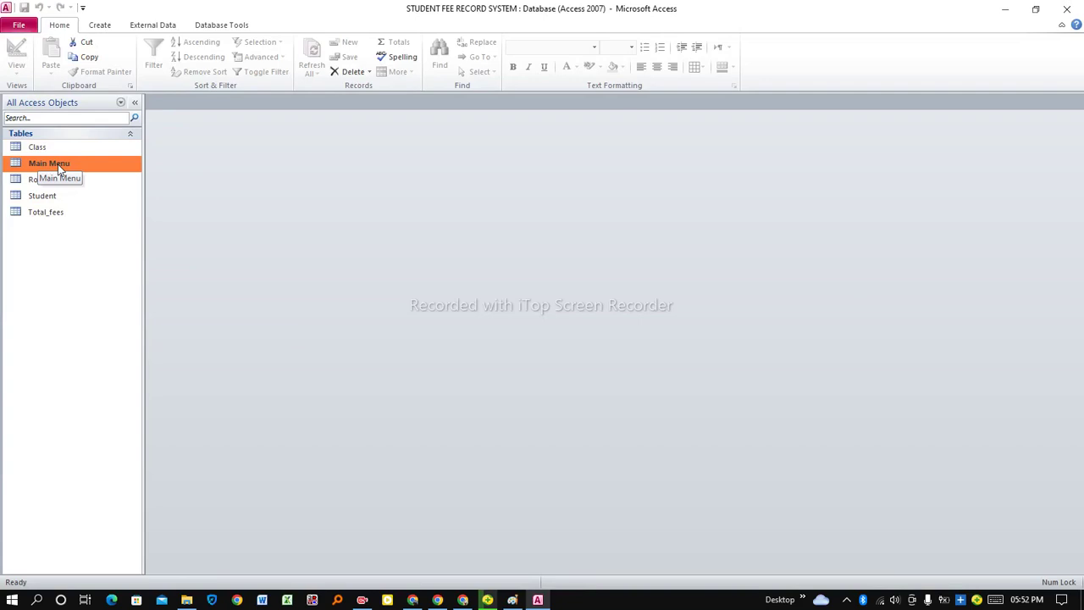
# Start a query with the Simple Query Wizard and include all fields of the Main Menu table
pyautogui.click(100, 25)
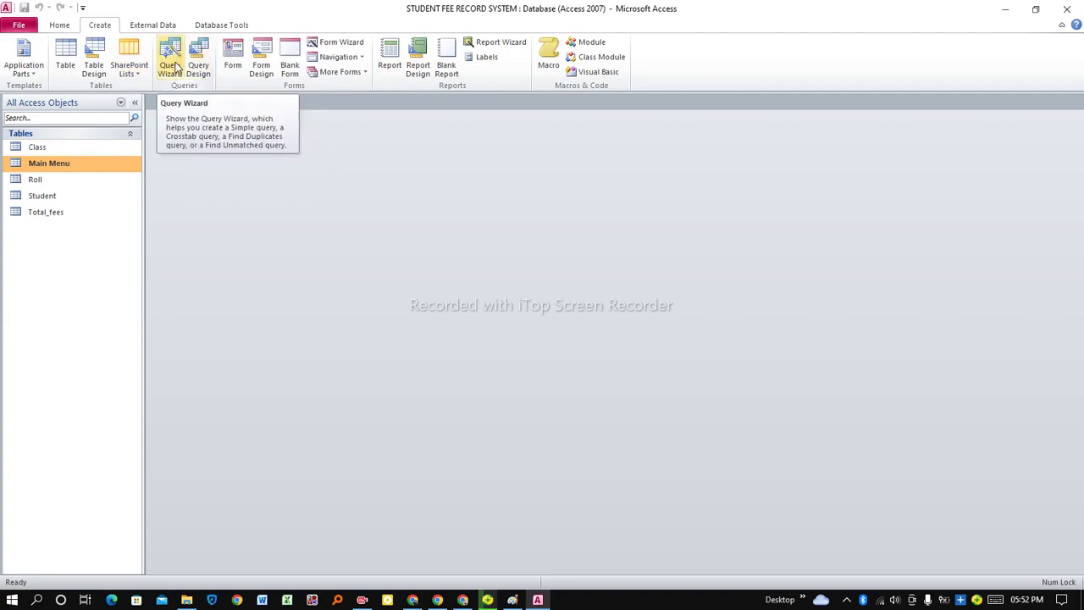
pyautogui.click(175, 72)
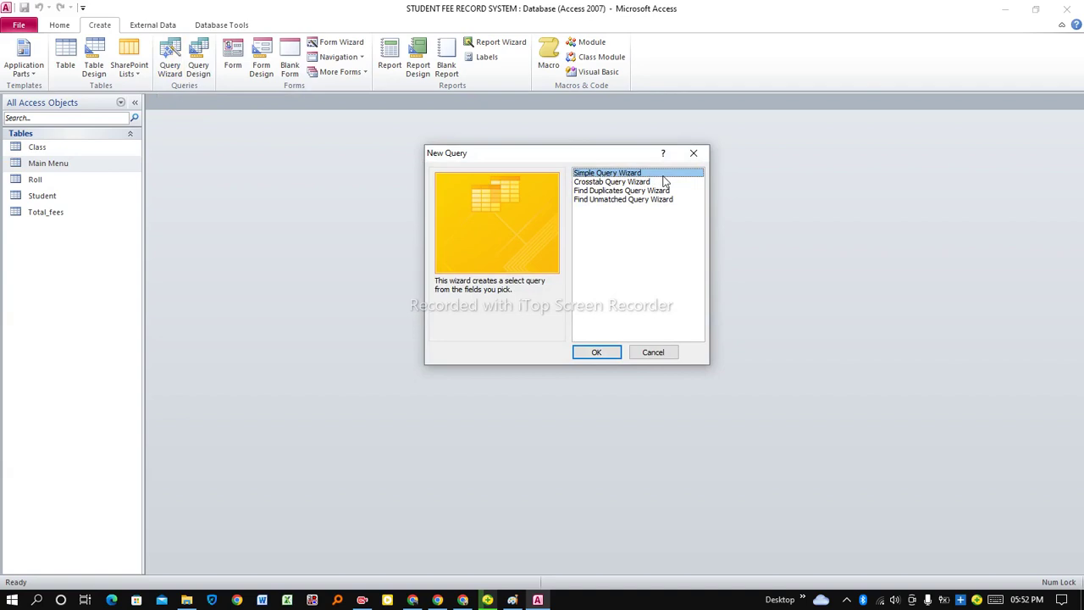
pyautogui.click(594, 354)
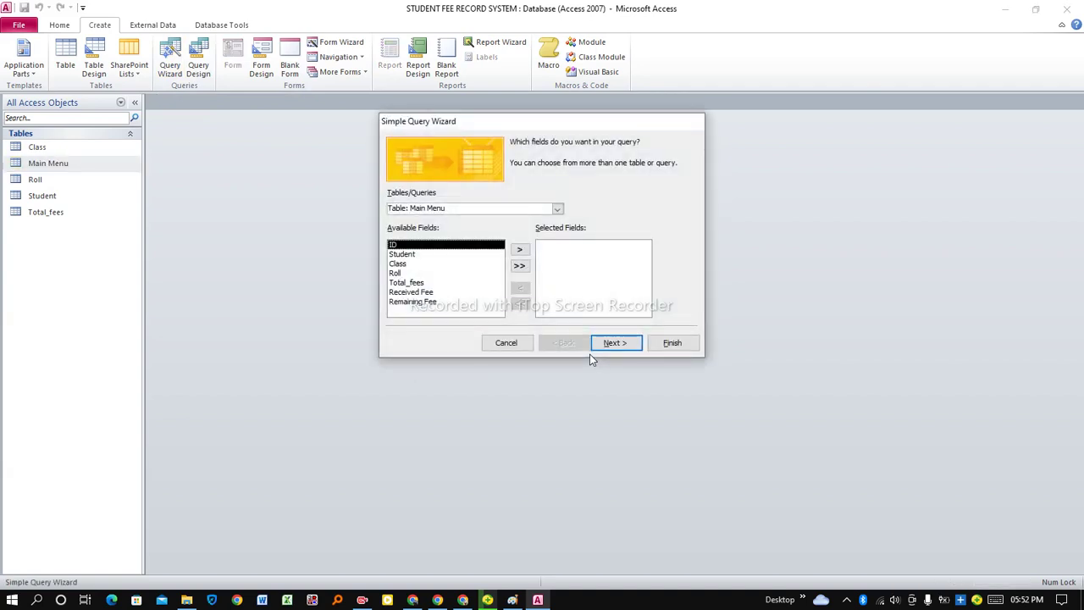
pyautogui.click(521, 268)
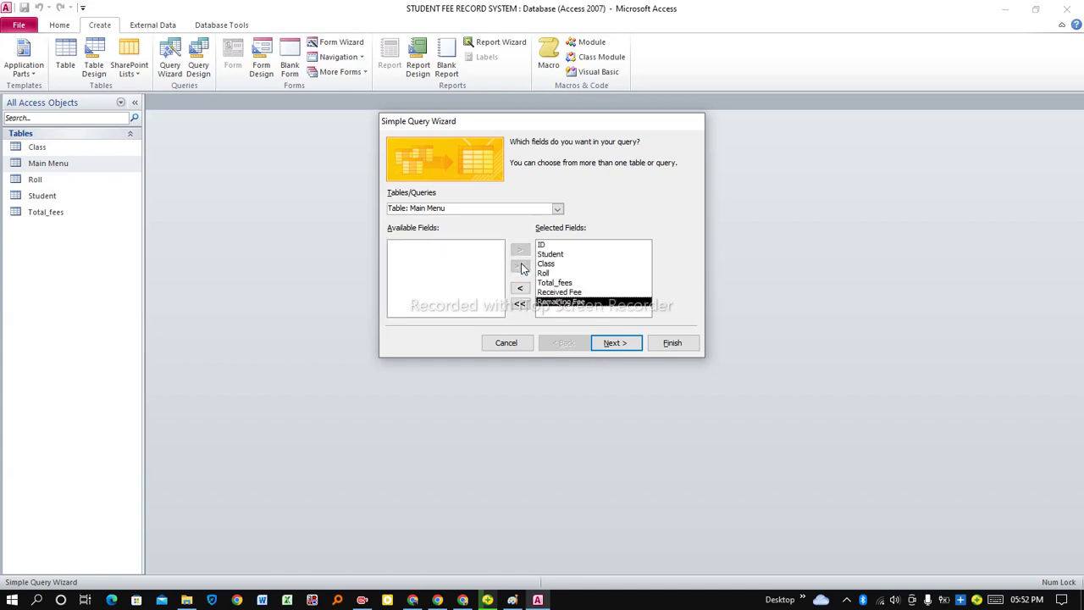
# Finish the wizard as a detail query titled Main Menu Query, opened to view information
pyautogui.click(615, 344)
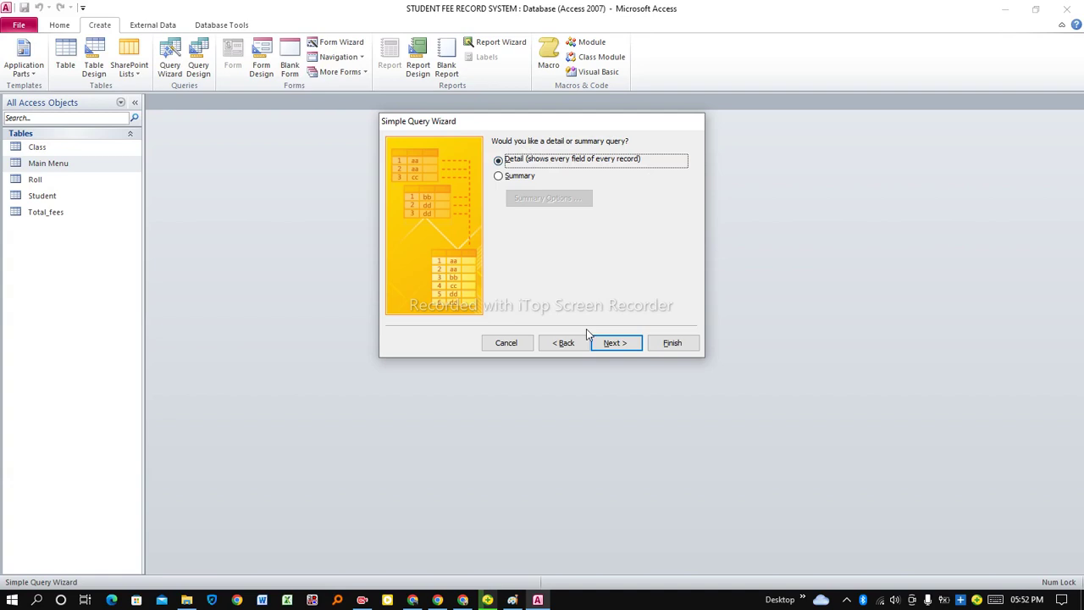
pyautogui.click(610, 343)
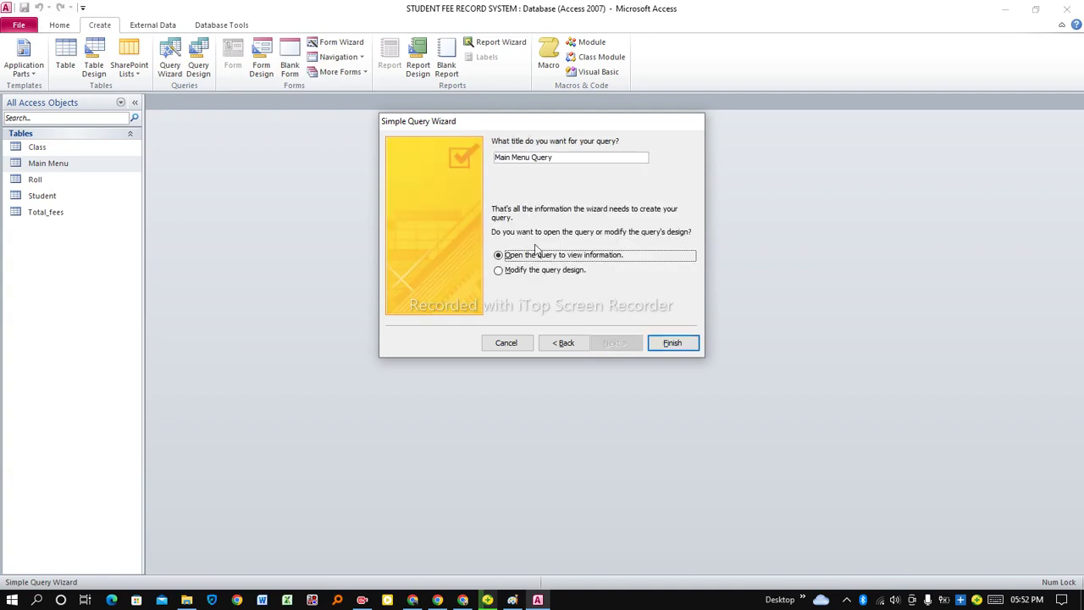
pyautogui.click(579, 160)
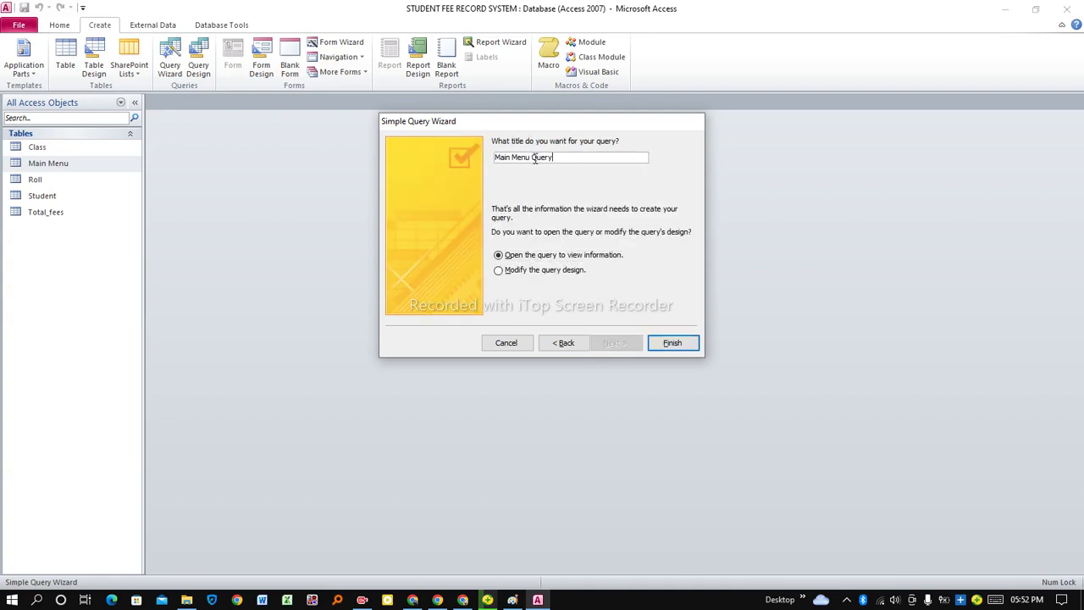
pyautogui.click(672, 343)
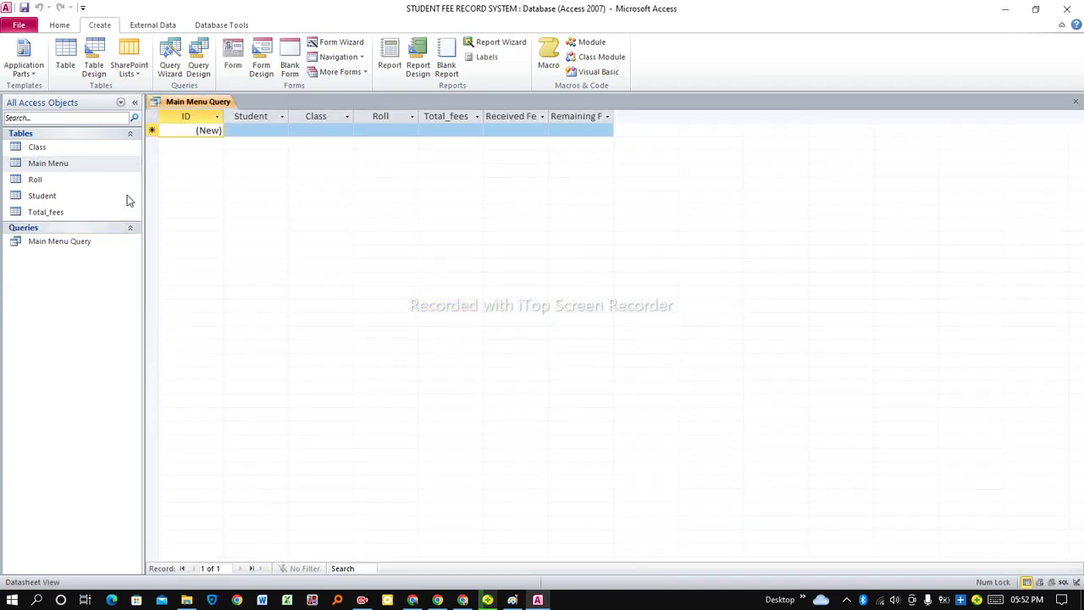
# Select Main Menu Query among the database objects and close its datasheet
pyautogui.click(79, 246)
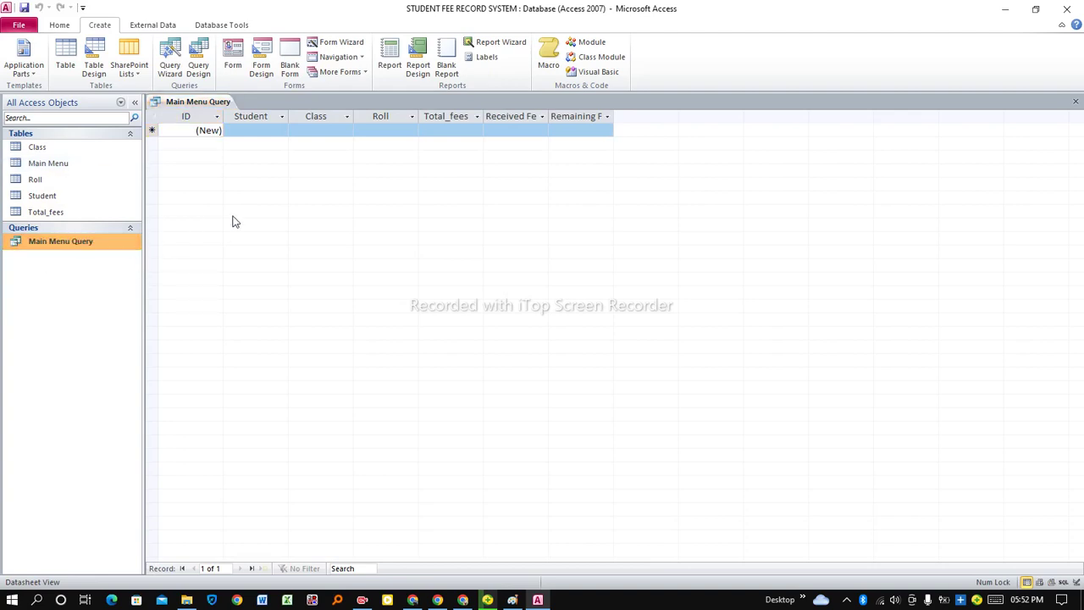
pyautogui.rightClick(188, 107)
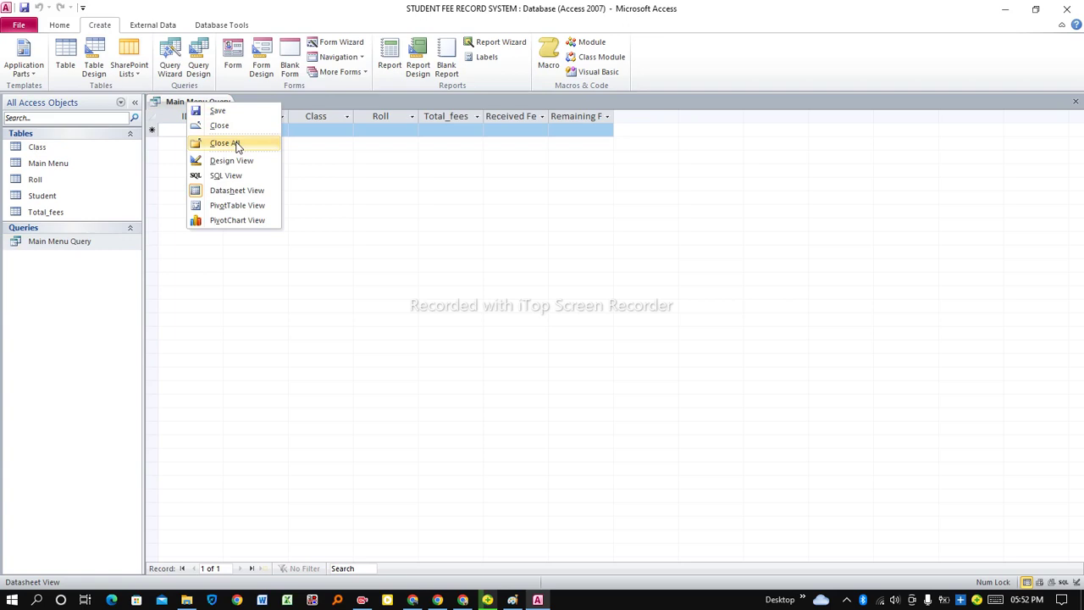
pyautogui.click(227, 124)
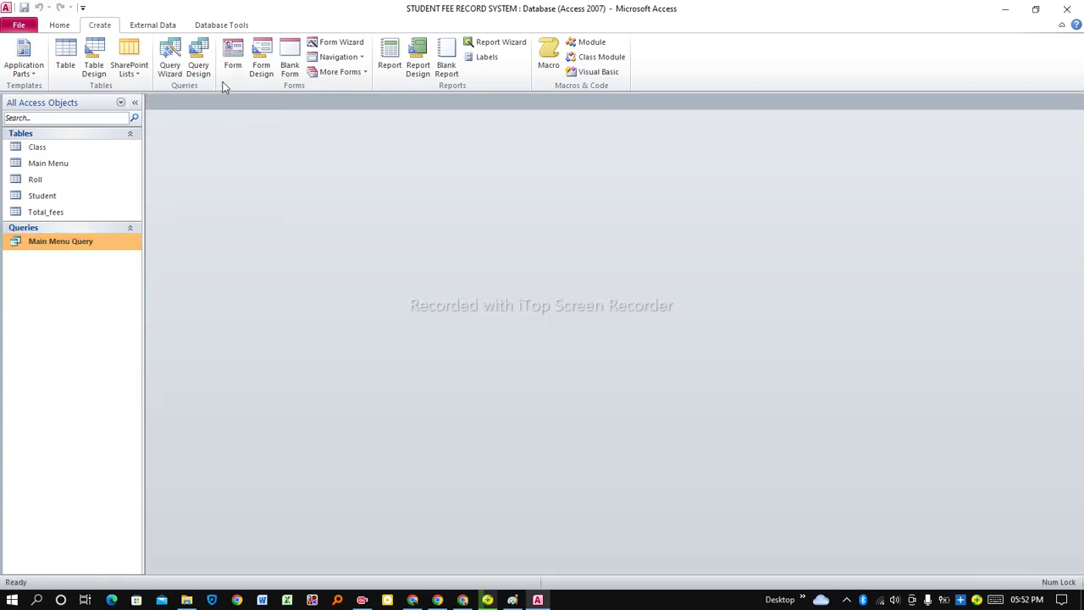
# Open the Relationships window and add the Class, Main Menu, Roll, Student and Total_fees tables to it
pyautogui.click(215, 26)
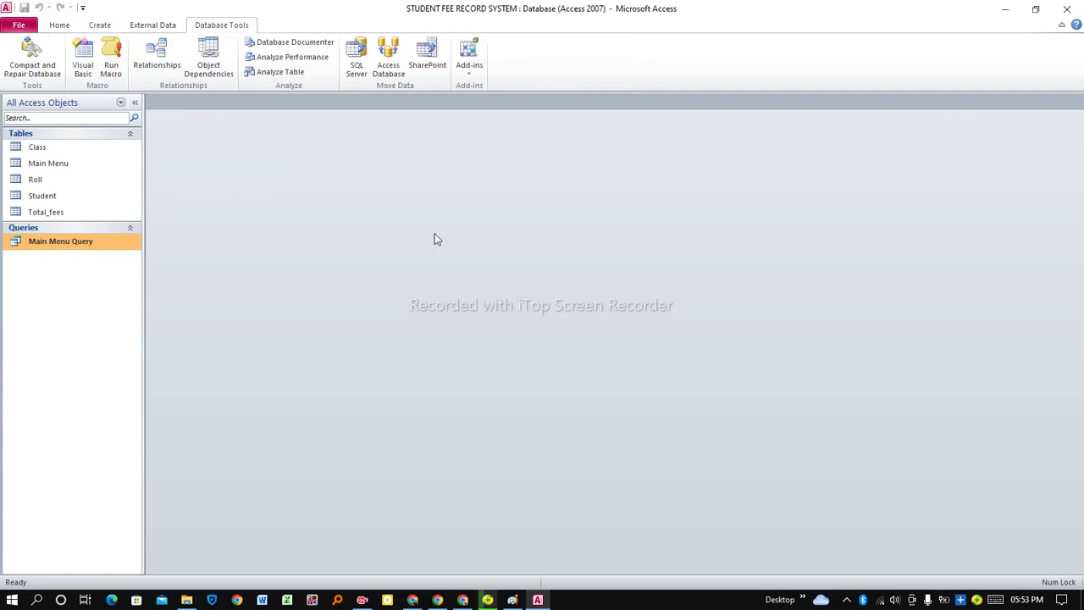
pyautogui.click(159, 54)
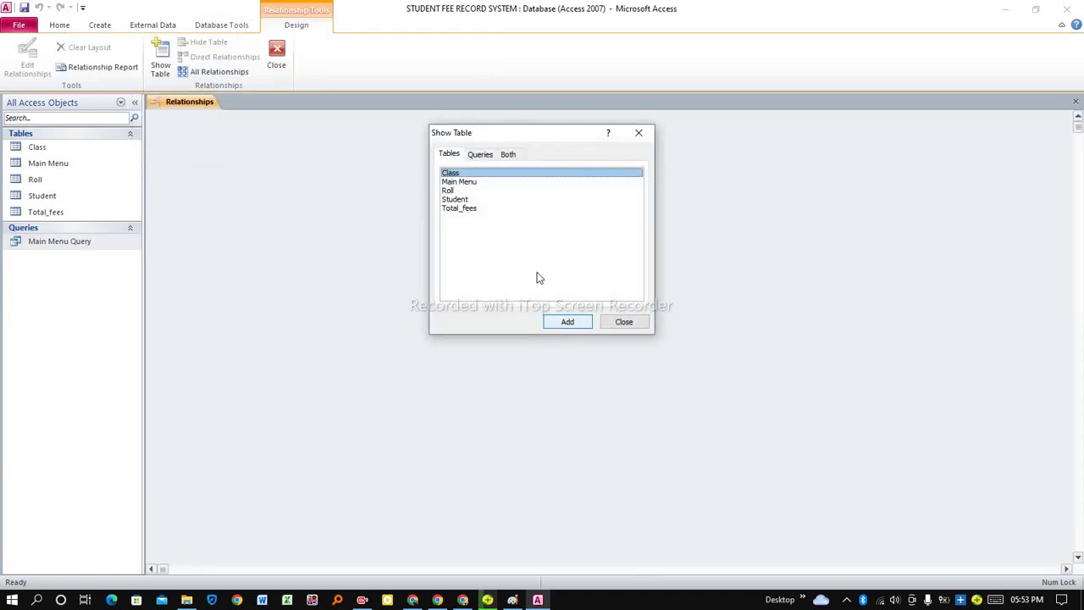
pyautogui.moveTo(489, 247); pyautogui.dragTo(479, 177)
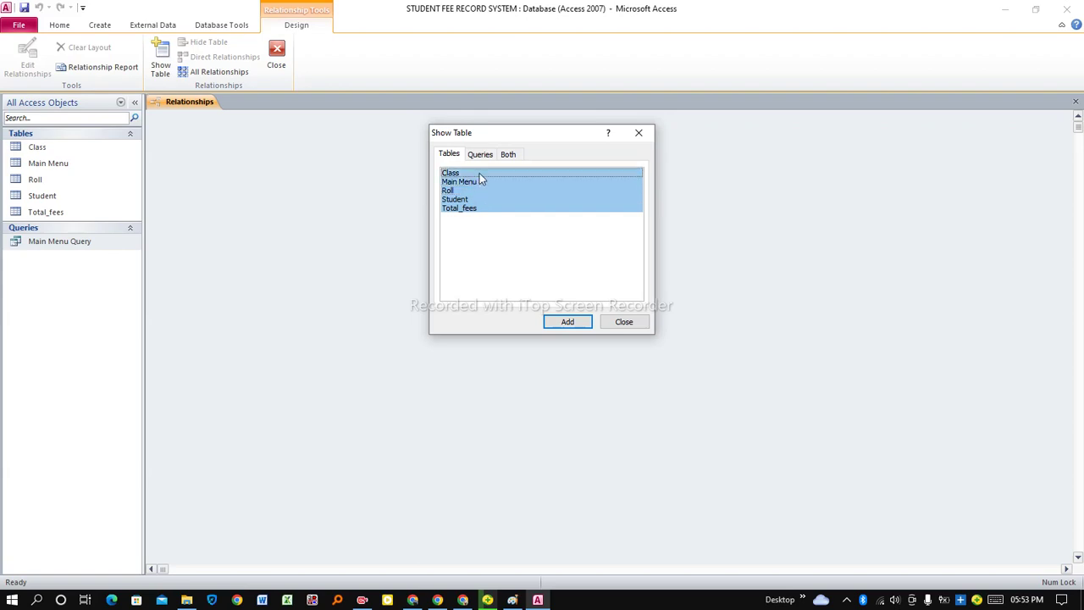
pyautogui.click(566, 322)
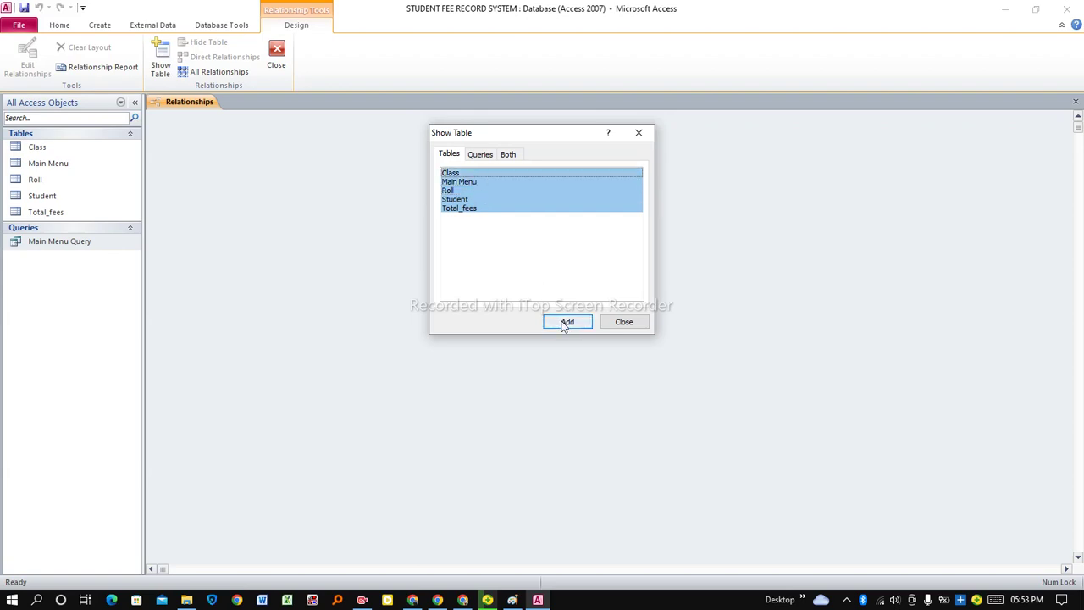
pyautogui.click(623, 320)
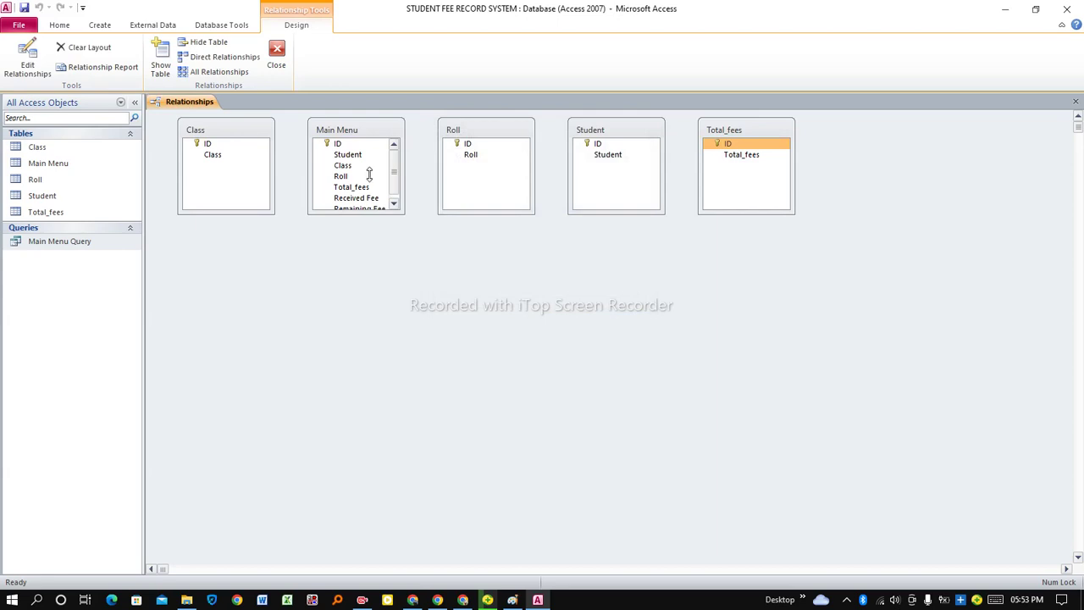
# Arrange the Student, Class, Roll and Total_fees tables in a row, in that order, with Main Menu centred below them
pyautogui.moveTo(373, 125); pyautogui.dragTo(517, 315)
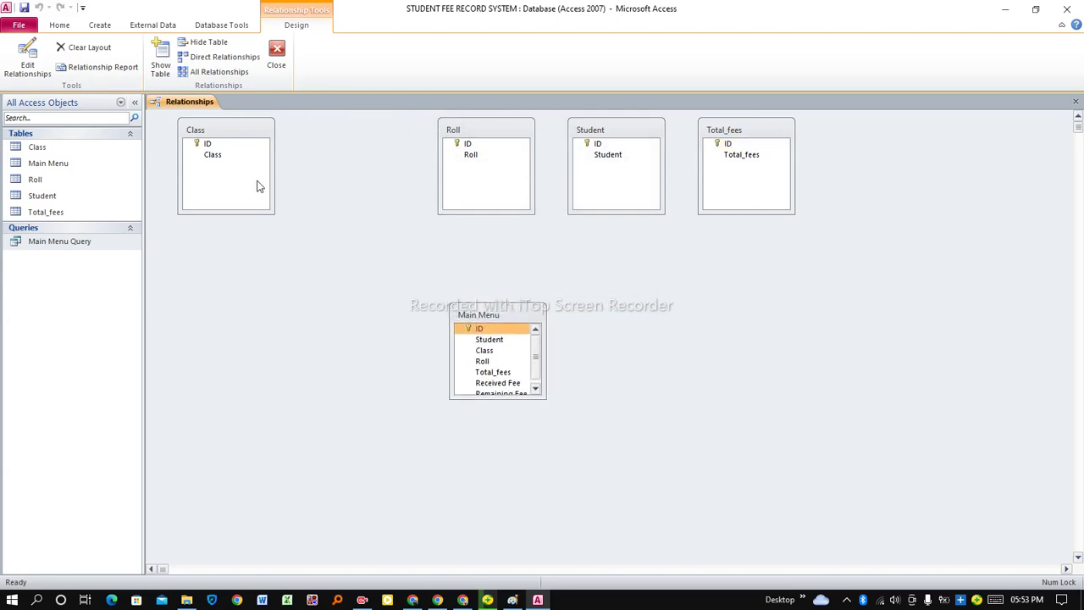
pyautogui.moveTo(616, 128); pyautogui.dragTo(269, 250)
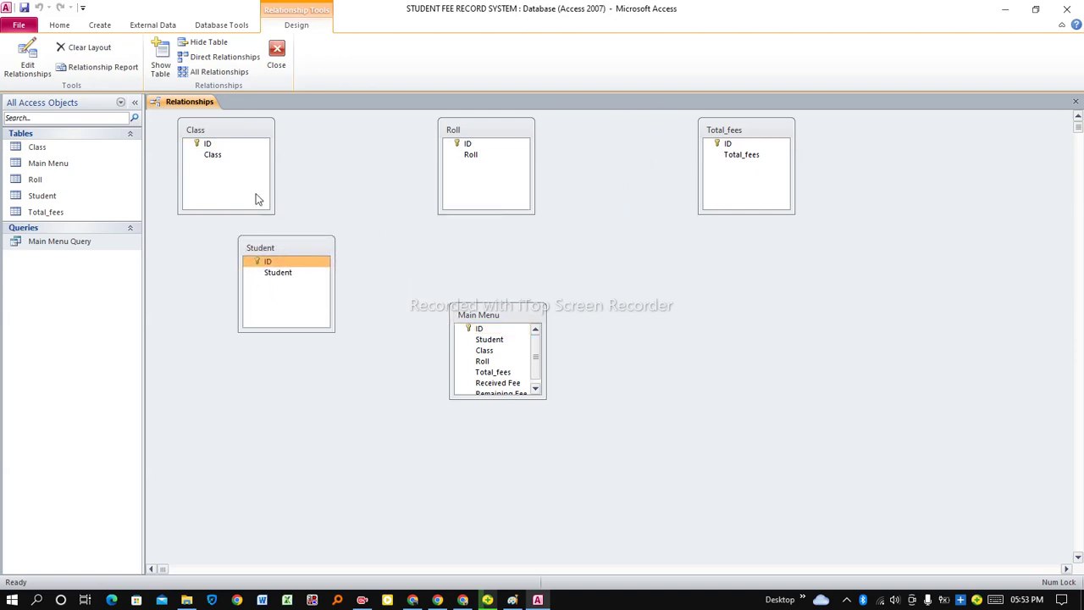
pyautogui.moveTo(246, 130); pyautogui.dragTo(382, 139)
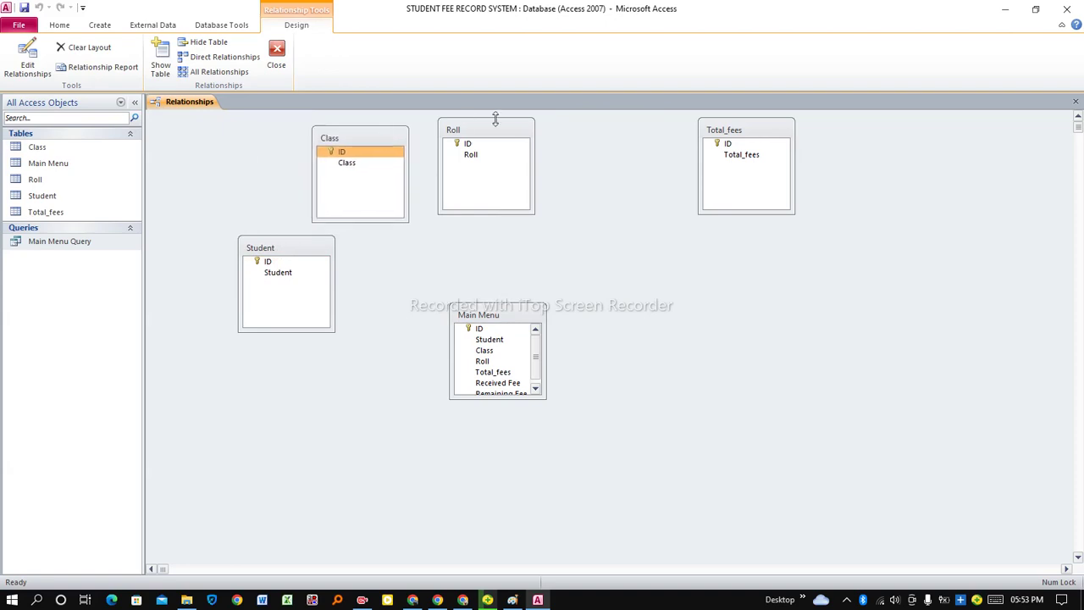
pyautogui.moveTo(506, 132); pyautogui.dragTo(561, 138)
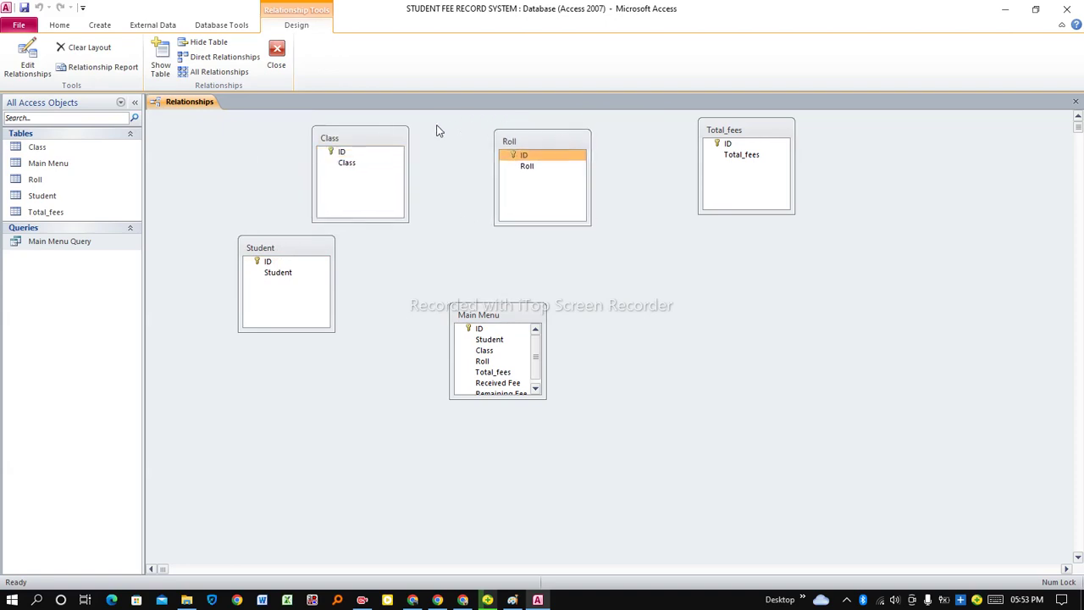
pyautogui.moveTo(401, 142); pyautogui.dragTo(448, 145)
pyautogui.moveTo(527, 141); pyautogui.dragTo(547, 138)
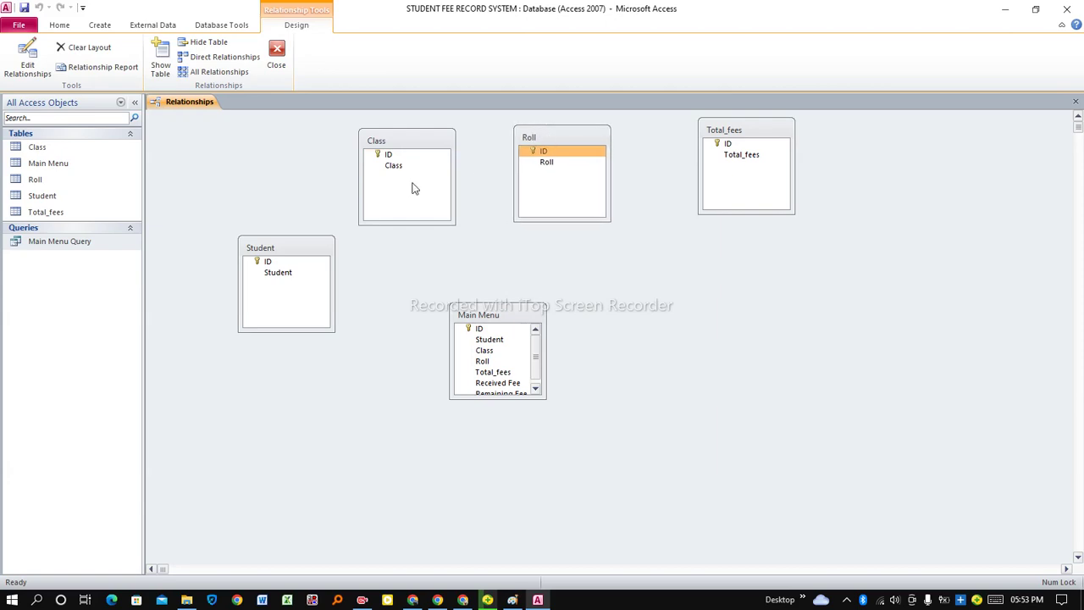
pyautogui.click(296, 256)
pyautogui.moveTo(293, 249); pyautogui.dragTo(276, 141)
pyautogui.moveTo(442, 142); pyautogui.dragTo(467, 138)
pyautogui.moveTo(555, 140); pyautogui.dragTo(571, 135)
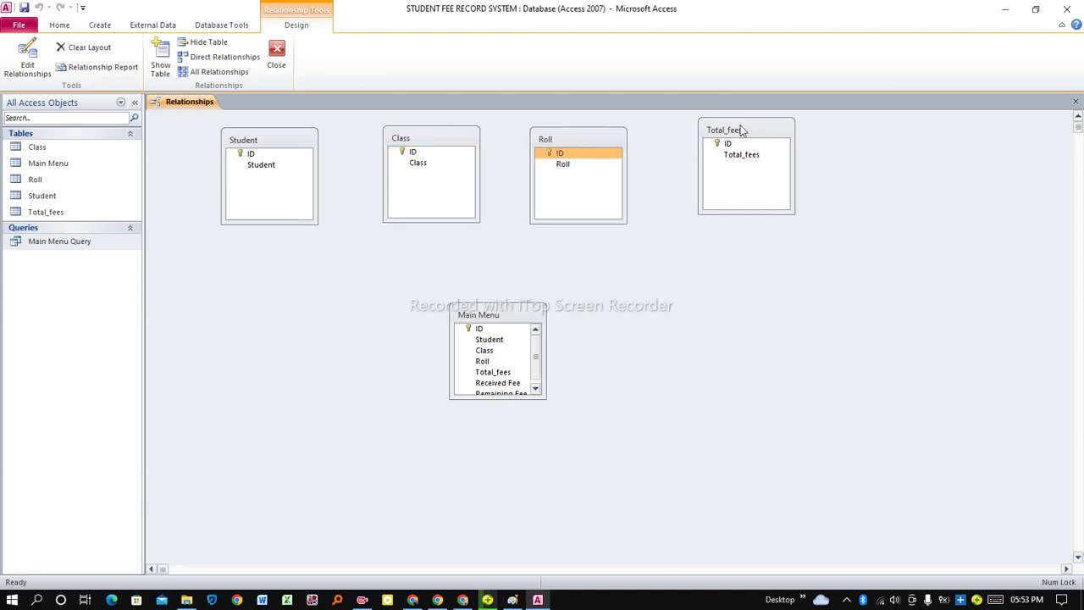
pyautogui.moveTo(742, 131); pyautogui.dragTo(719, 145)
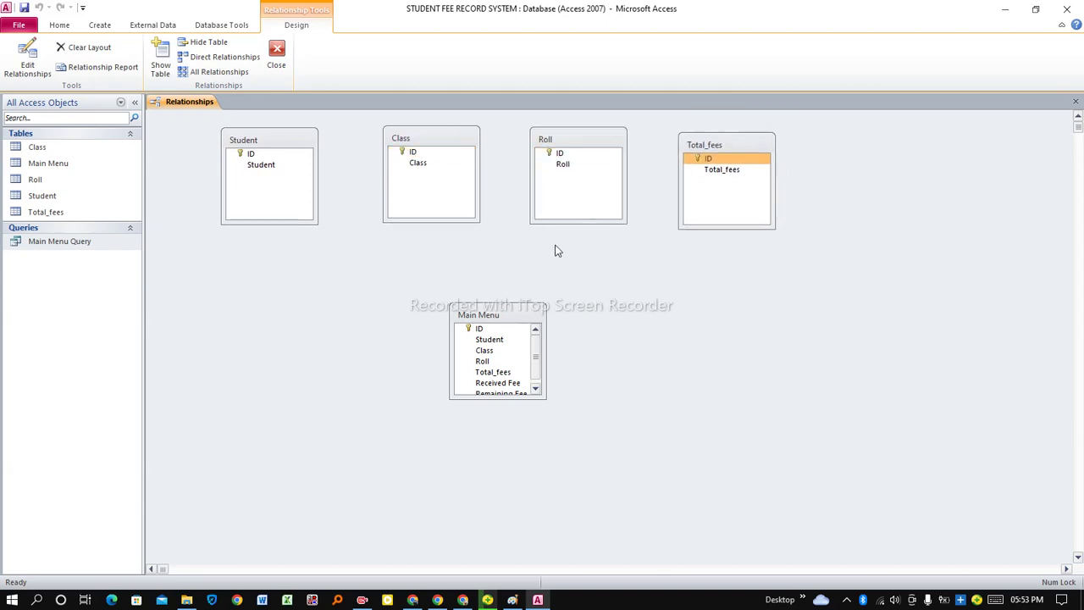
pyautogui.moveTo(512, 317); pyautogui.dragTo(519, 302)
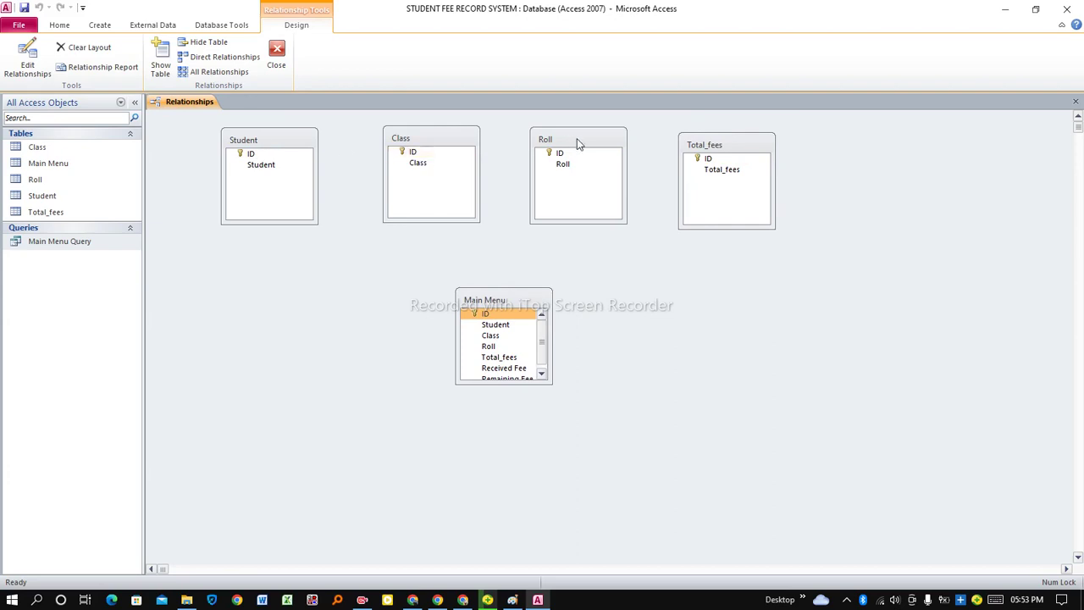
# Align the Total_fees table with the upper row and relate the Student table's ID to Student in Main Menu
pyautogui.click(736, 148)
pyautogui.moveTo(736, 147); pyautogui.dragTo(737, 142)
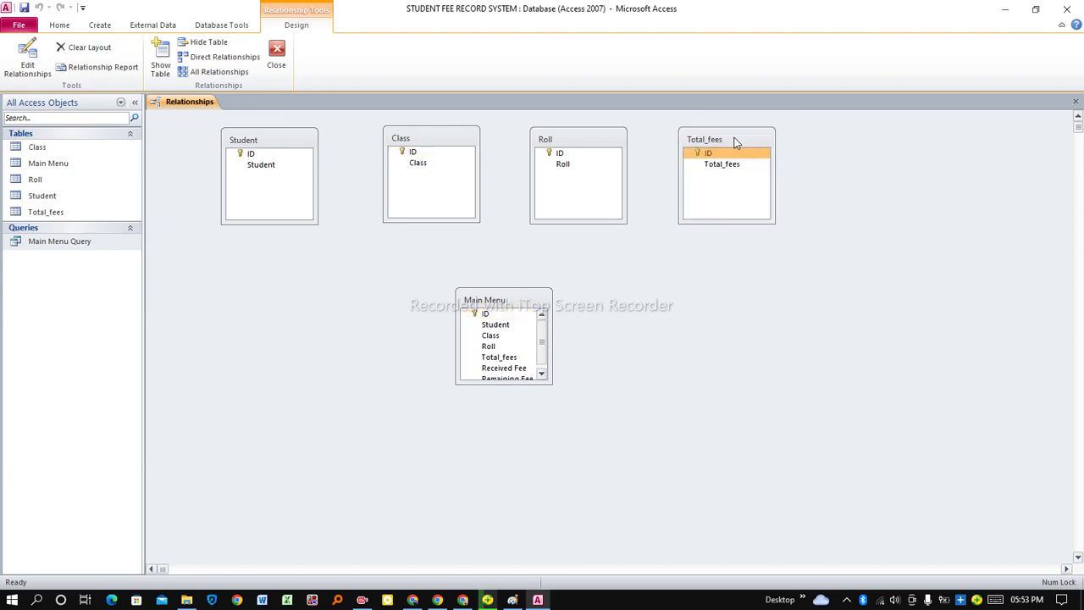
pyautogui.click(277, 156)
pyautogui.moveTo(278, 161); pyautogui.dragTo(494, 330)
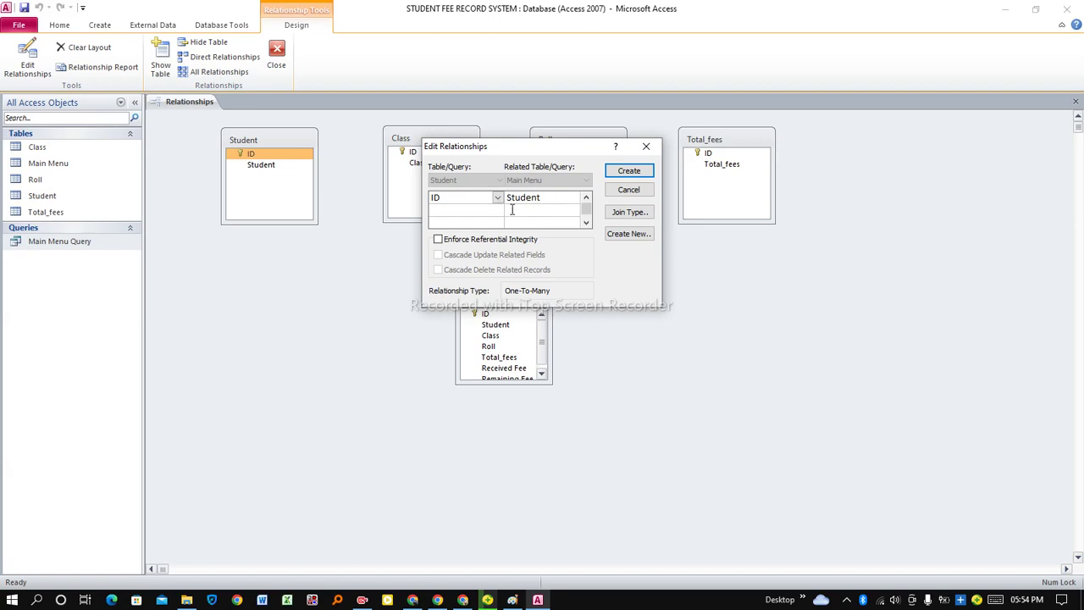
pyautogui.click(626, 174)
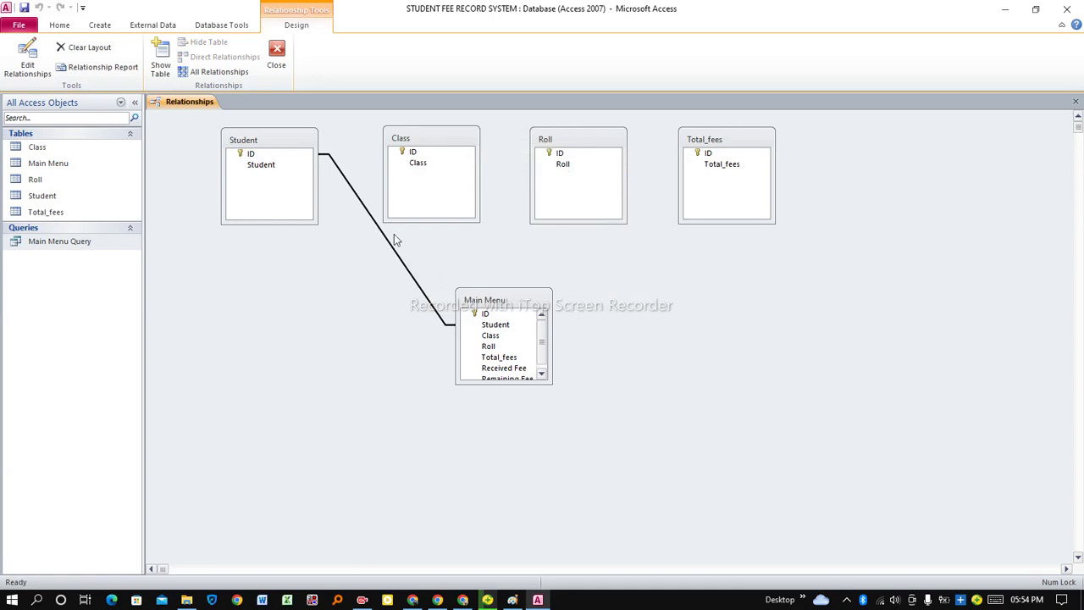
# Relate the Class table's ID to Class in Main Menu and the Roll table's ID to Roll in Main Menu
pyautogui.click(419, 154)
pyautogui.moveTo(418, 154); pyautogui.dragTo(486, 337)
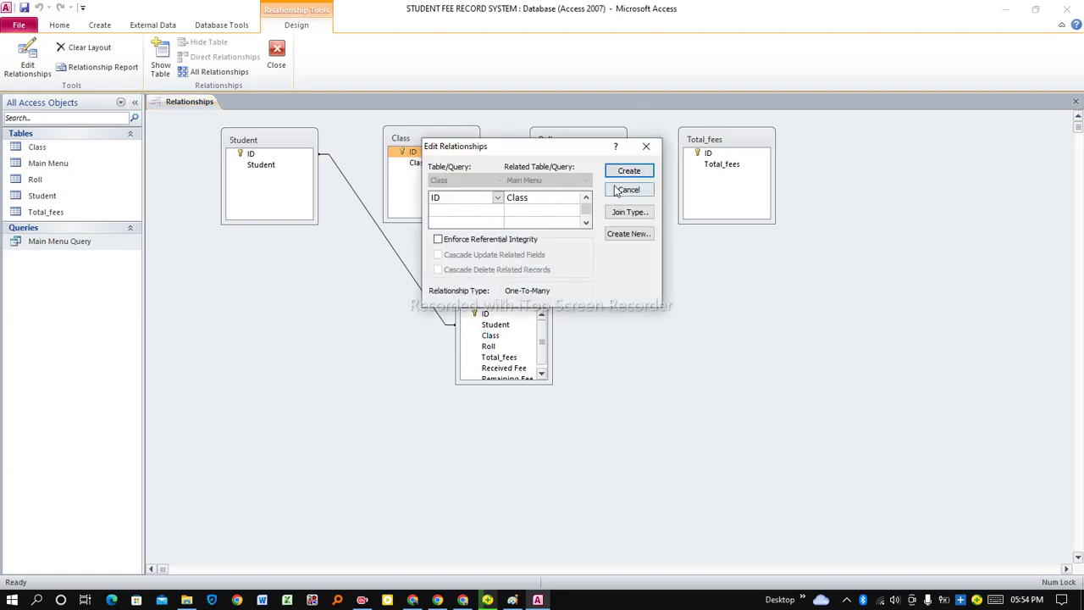
pyautogui.click(628, 170)
pyautogui.click(561, 163)
pyautogui.click(561, 155)
pyautogui.moveTo(561, 155); pyautogui.dragTo(489, 347)
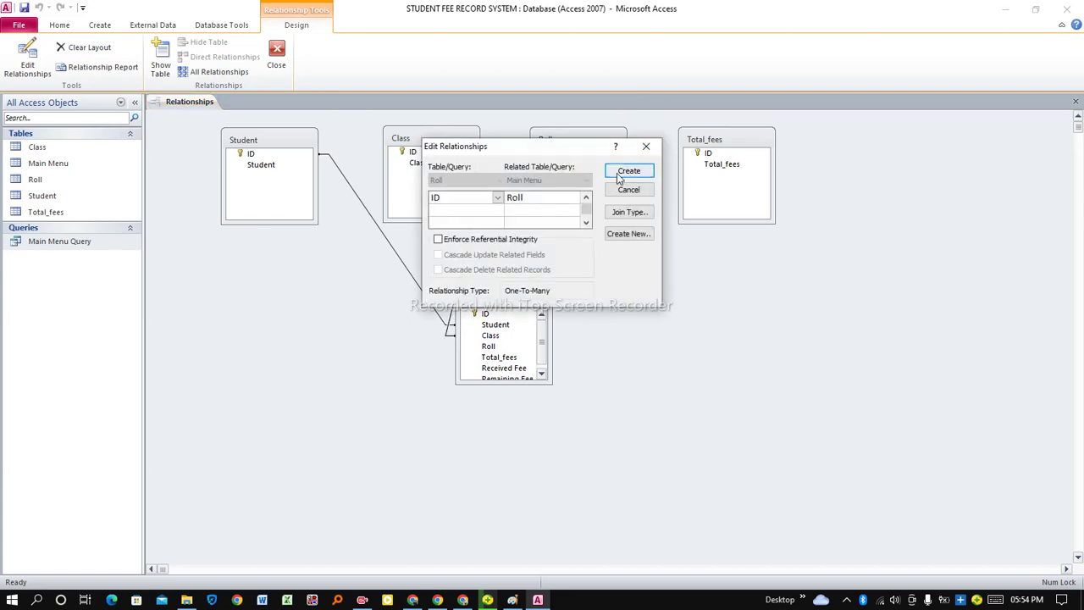
pyautogui.click(618, 171)
# Create a relationship from the Total_fees table's ID to the Total_fees field in Main Menu
pyautogui.click(708, 154)
pyautogui.moveTo(707, 154); pyautogui.dragTo(505, 357)
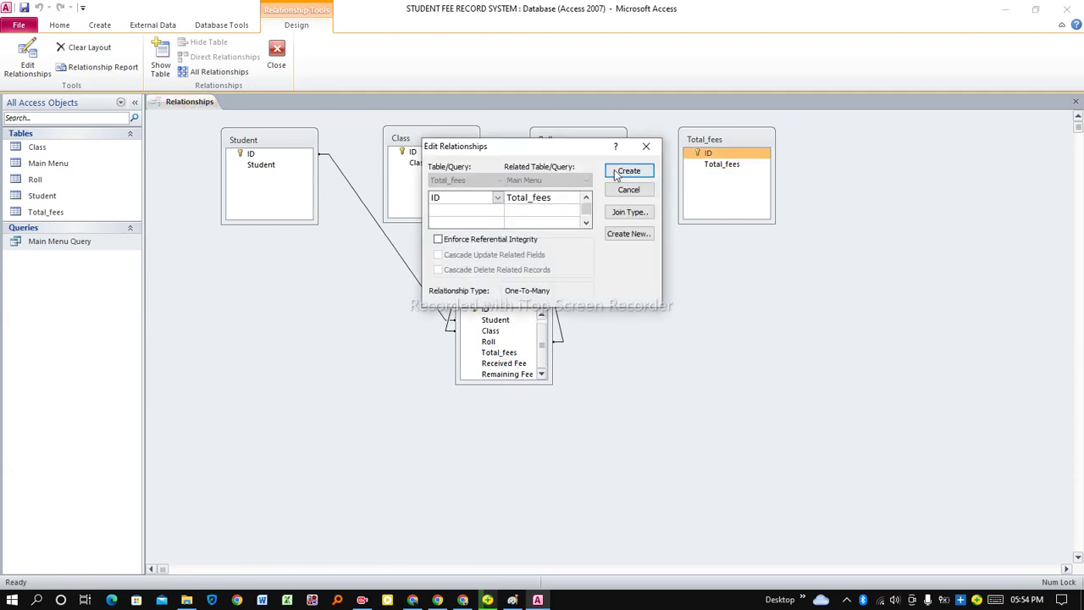
pyautogui.click(617, 172)
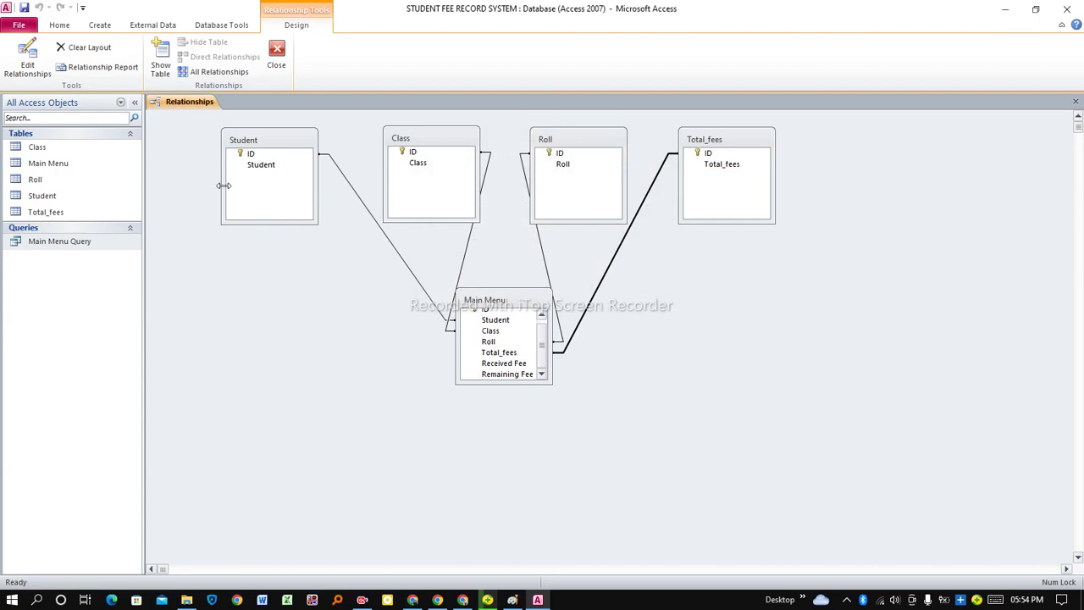
# Save the relationships layout and close the Relationships window
pyautogui.rightClick(194, 108)
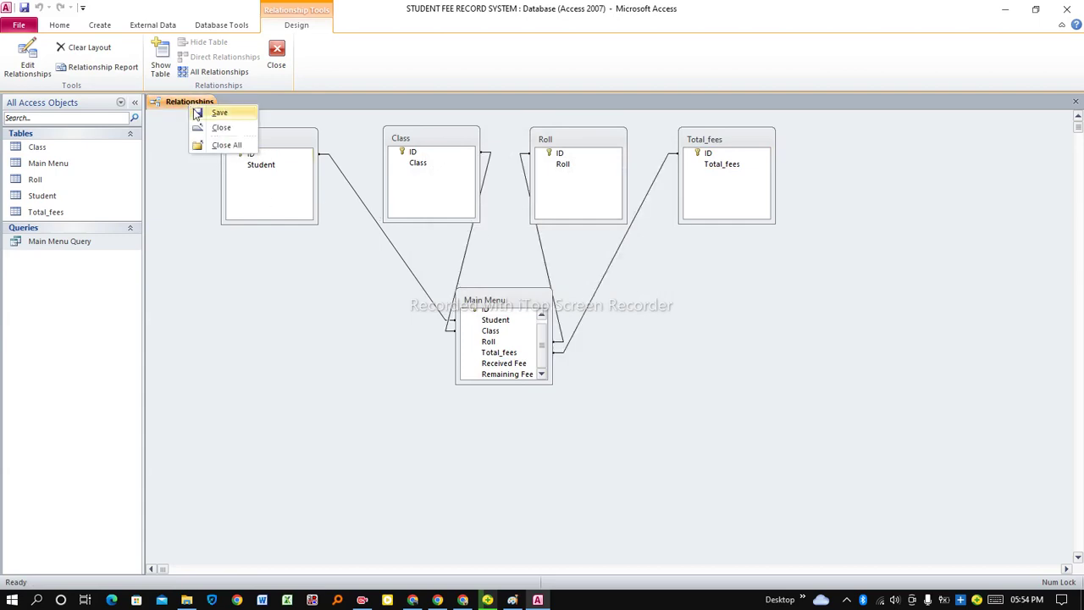
pyautogui.click(194, 107)
pyautogui.rightClick(195, 108)
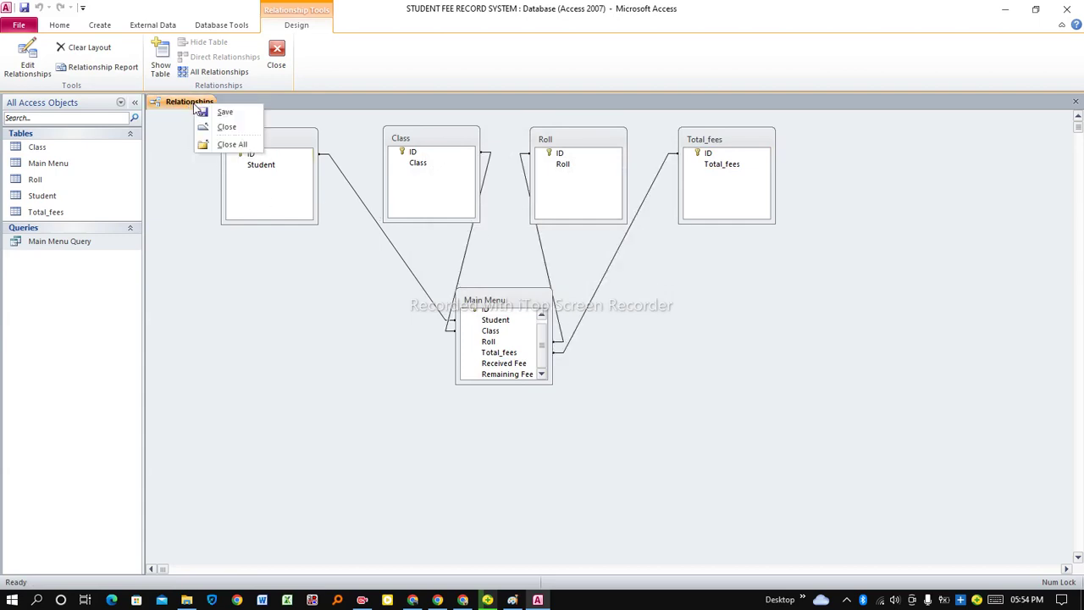
pyautogui.click(216, 127)
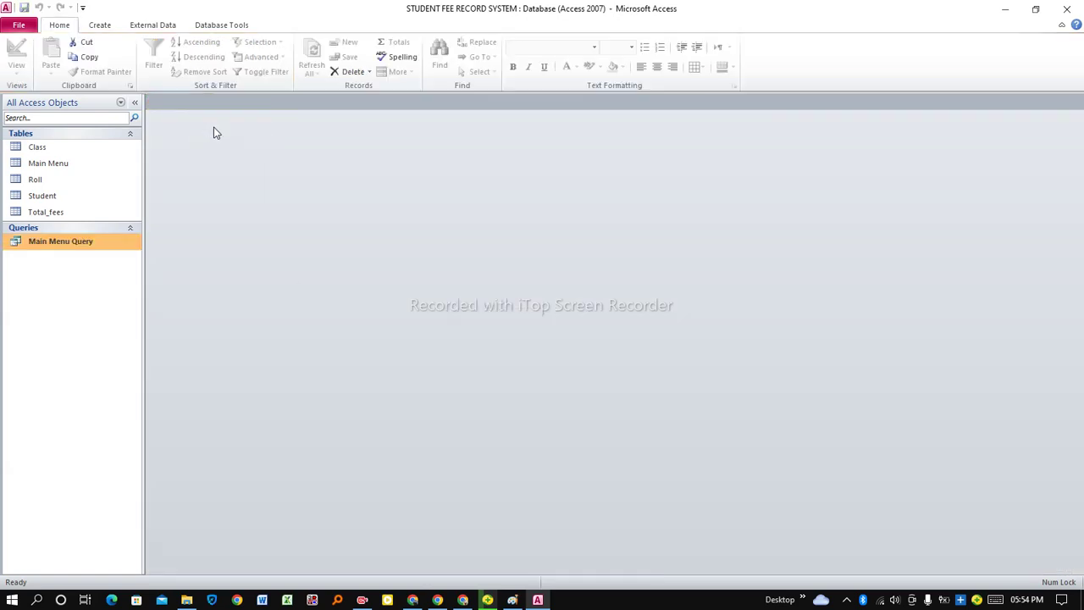
# Switch to Paint, underline Relationships in the STEPS list with the brush, and return to Access
pyautogui.click(512, 600)
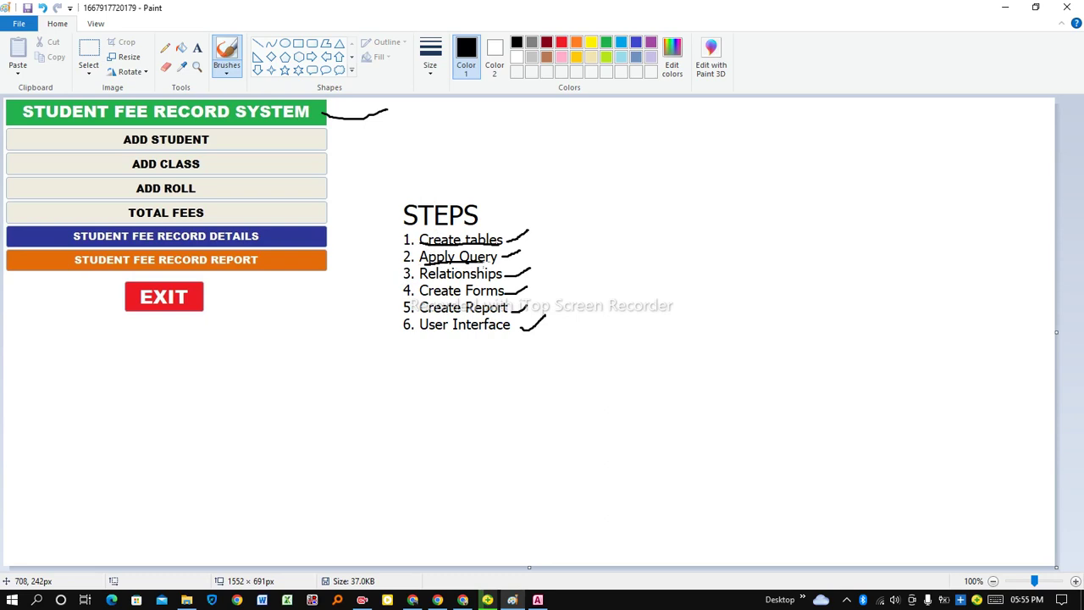
pyautogui.moveTo(421, 274); pyautogui.dragTo(501, 273)
pyautogui.click(539, 598)
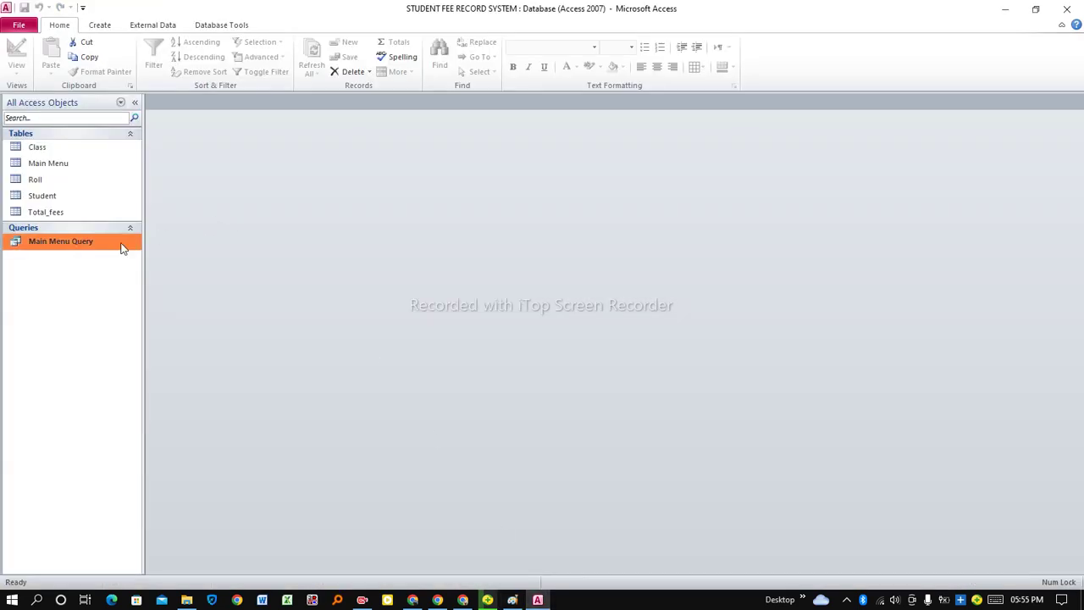
# Create a form from the Student table and delete the related-records subform below the Student field
pyautogui.click(51, 201)
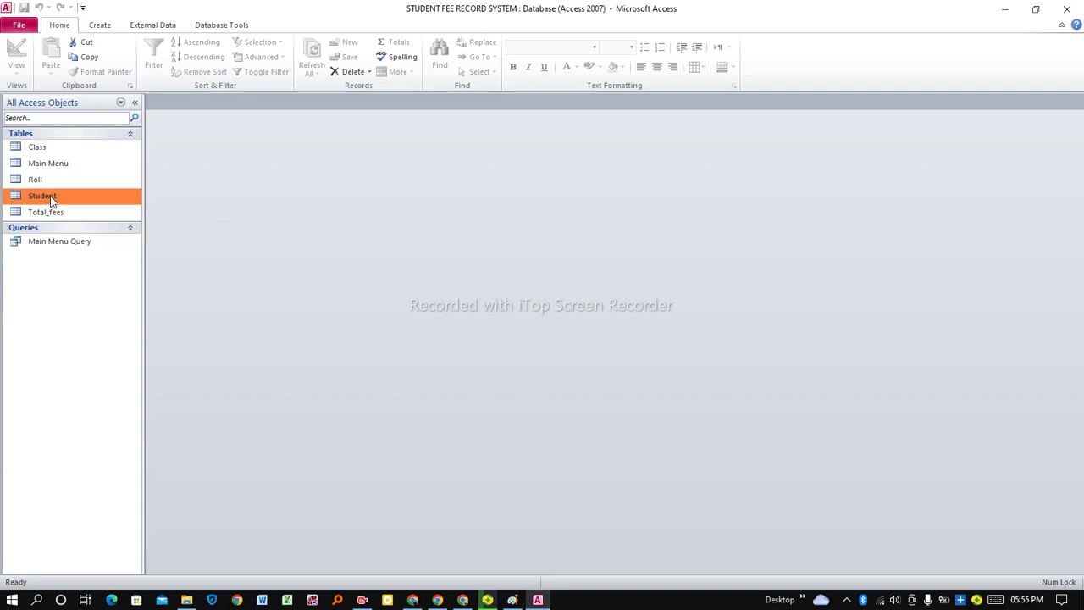
pyautogui.click(100, 25)
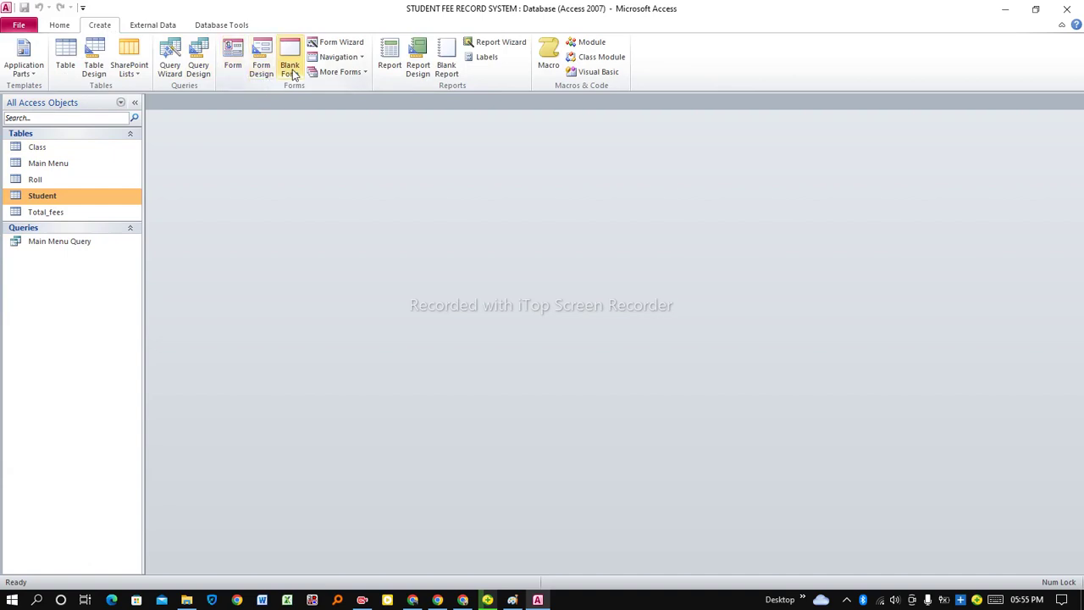
pyautogui.click(233, 67)
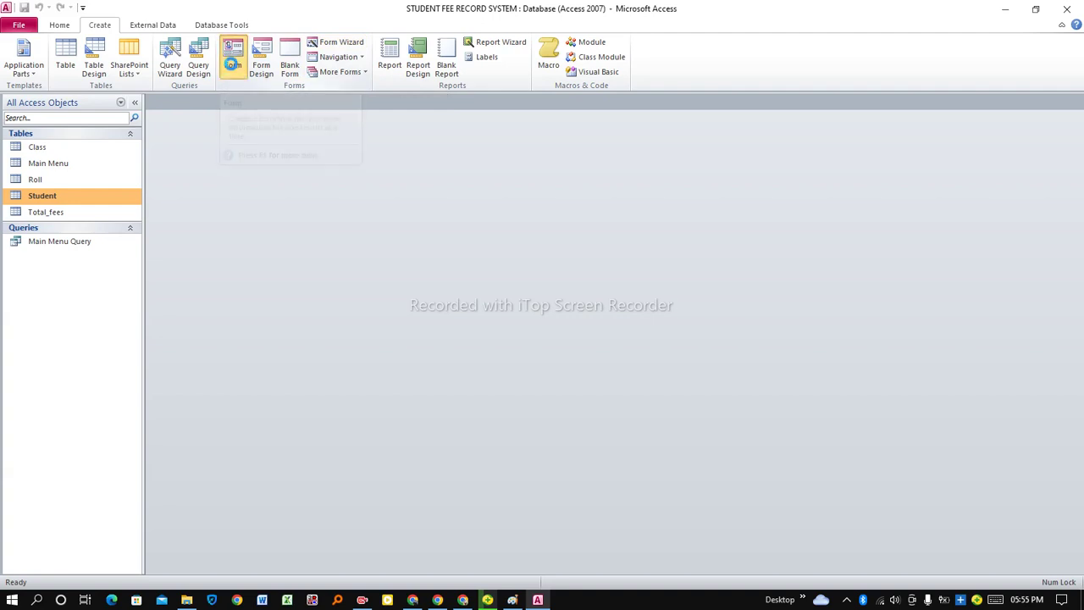
pyautogui.click(232, 67)
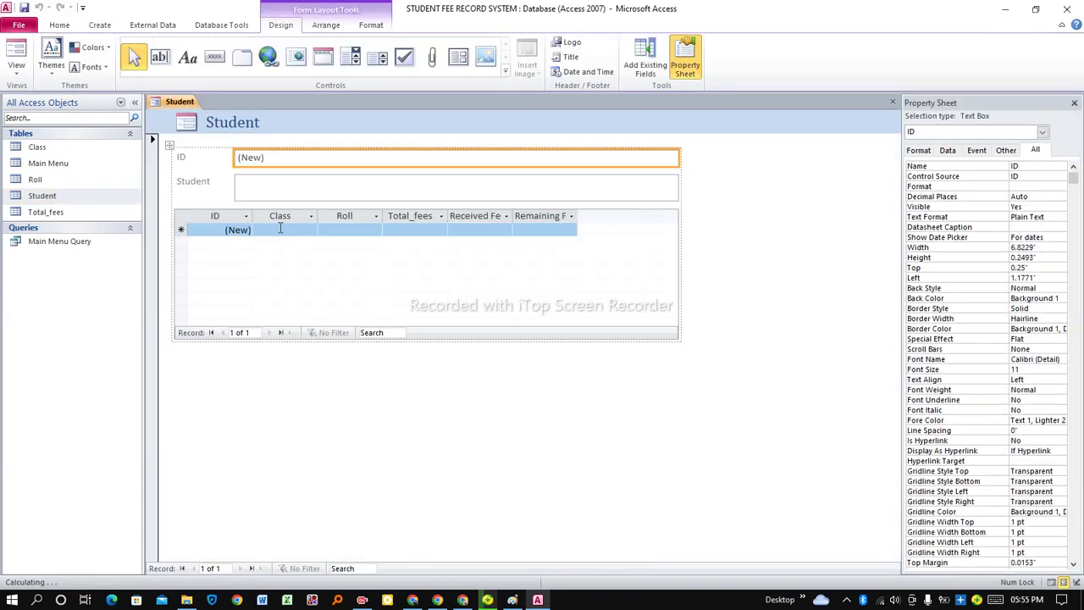
pyautogui.click(180, 221)
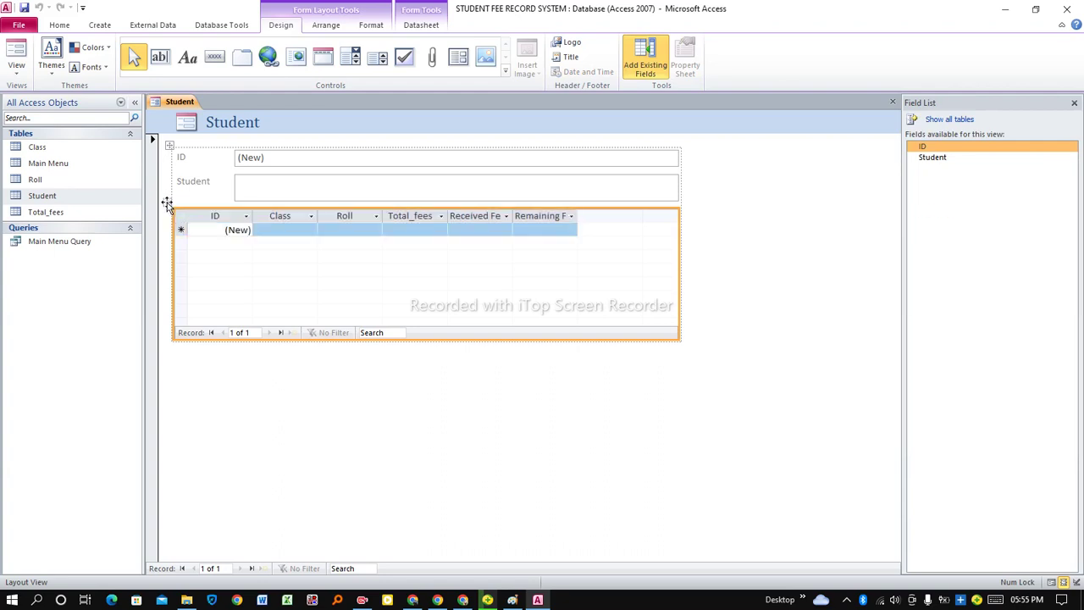
pyautogui.press('Delete')
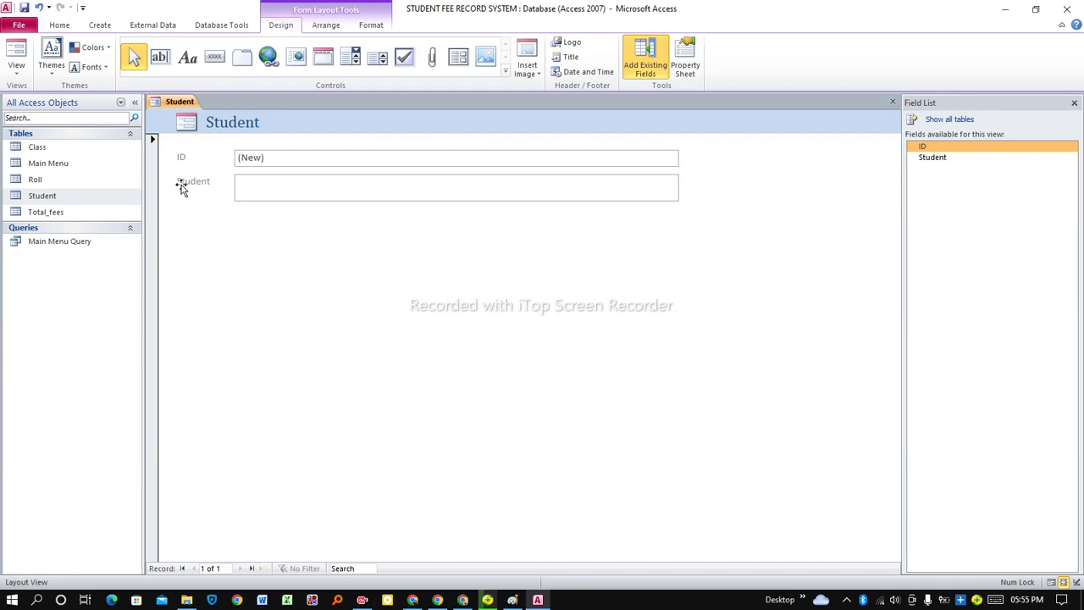
# Open the Student form in Design View and extend its Detail section to about 2 inches tall
pyautogui.rightClick(180, 106)
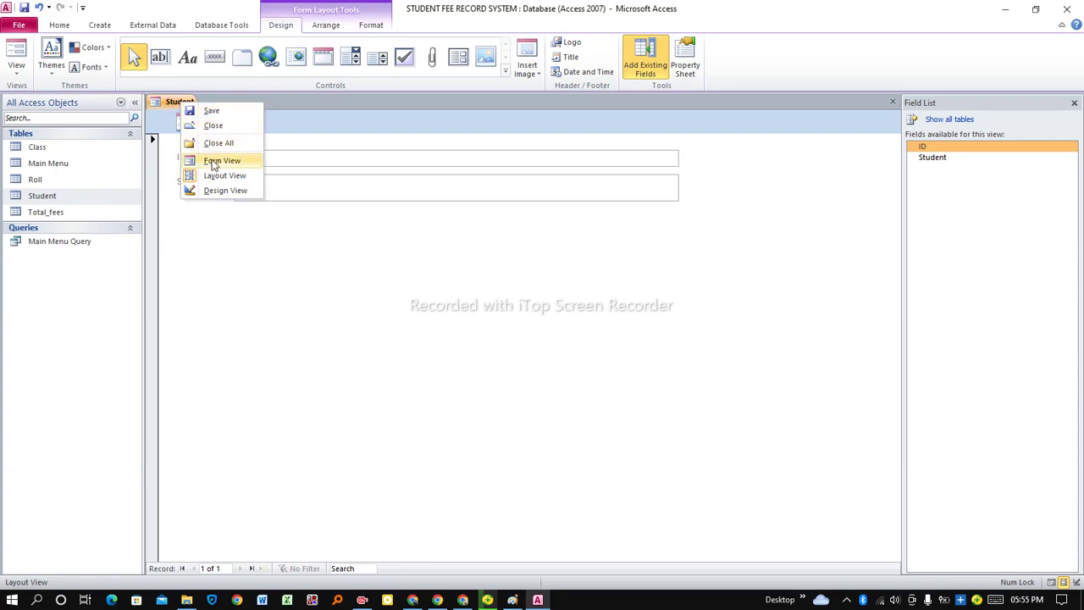
pyautogui.click(214, 190)
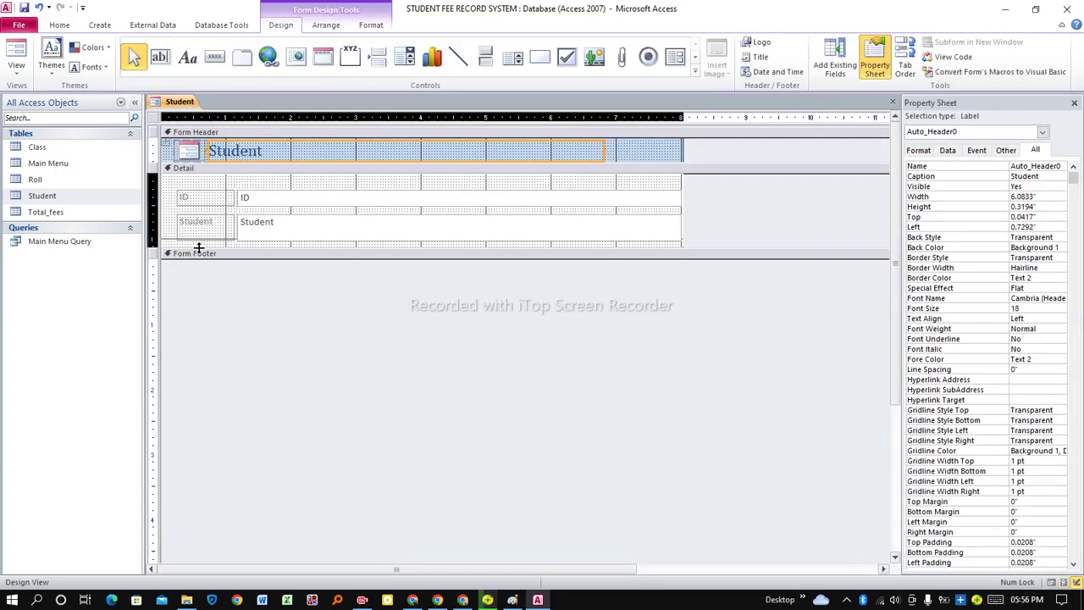
pyautogui.moveTo(199, 247); pyautogui.dragTo(201, 313)
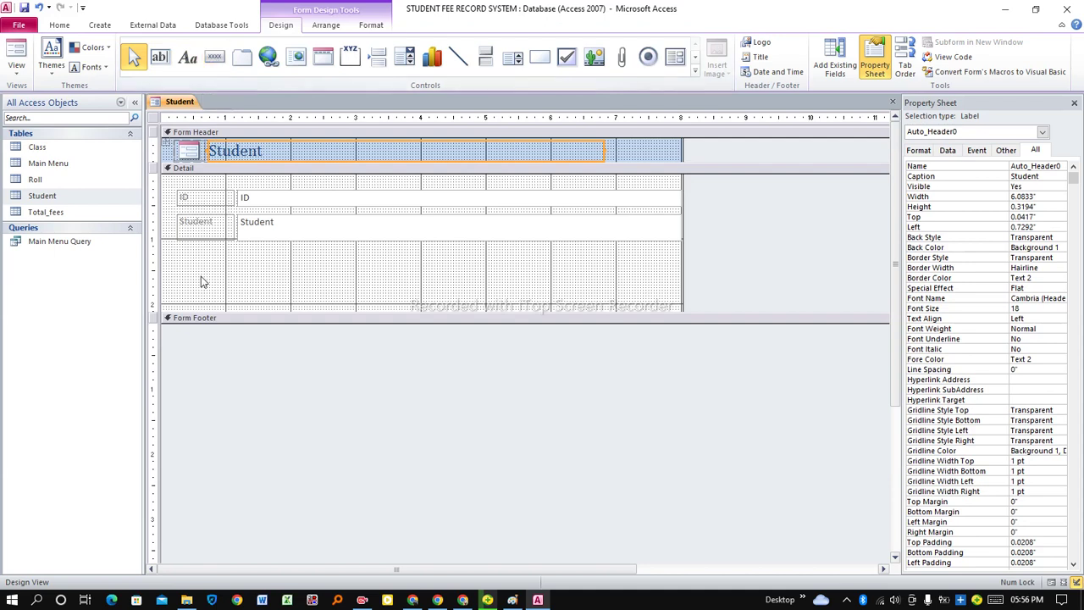
# Draw a command button below the Student field and assign it the Add New Record action from Record Operations
pyautogui.click(213, 57)
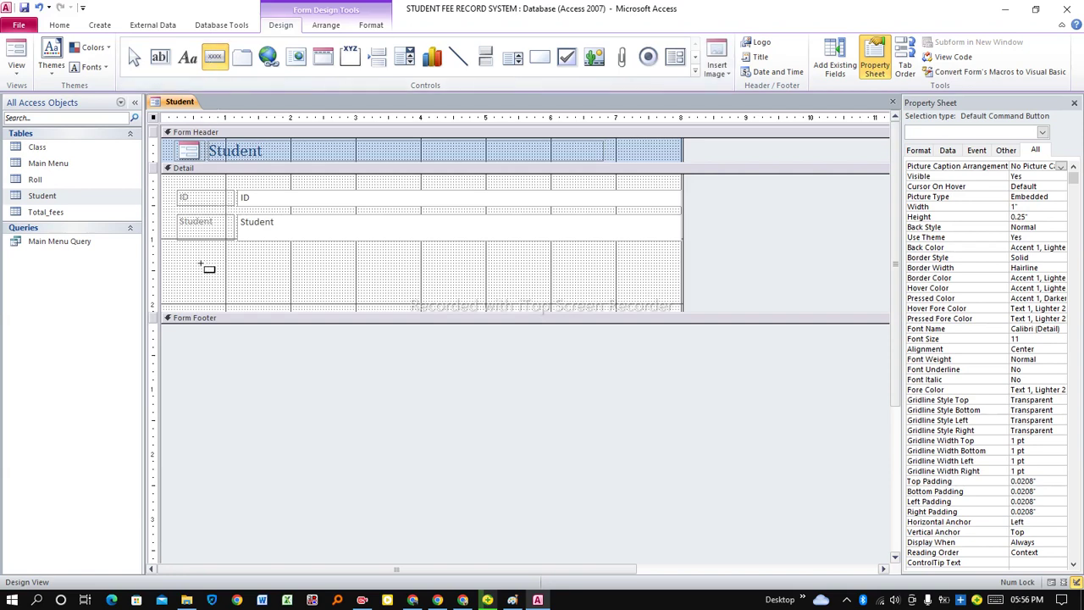
pyautogui.moveTo(195, 264); pyautogui.dragTo(263, 284)
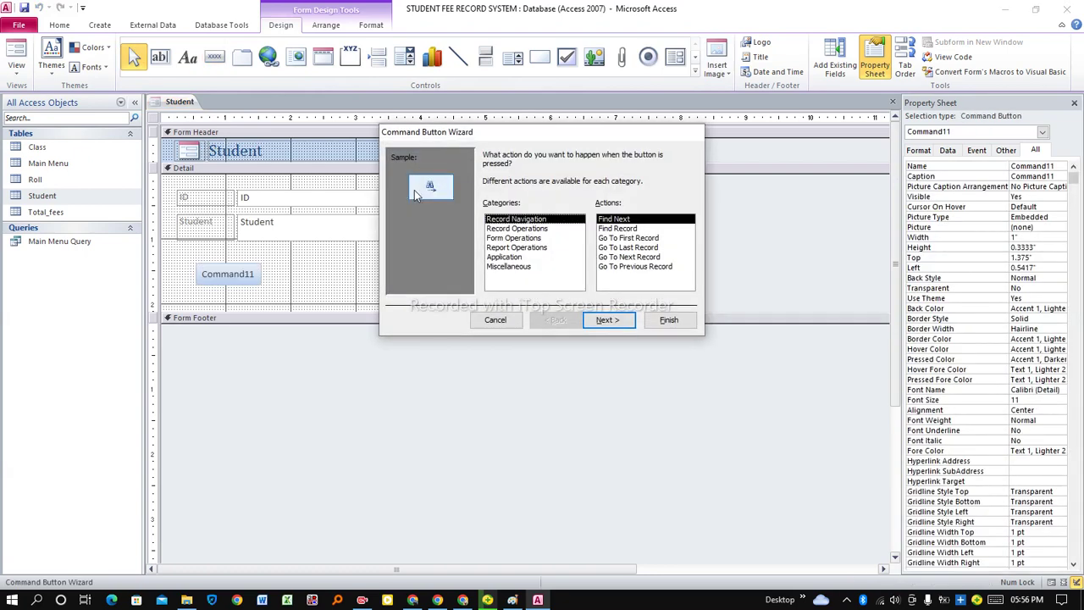
pyautogui.click(517, 229)
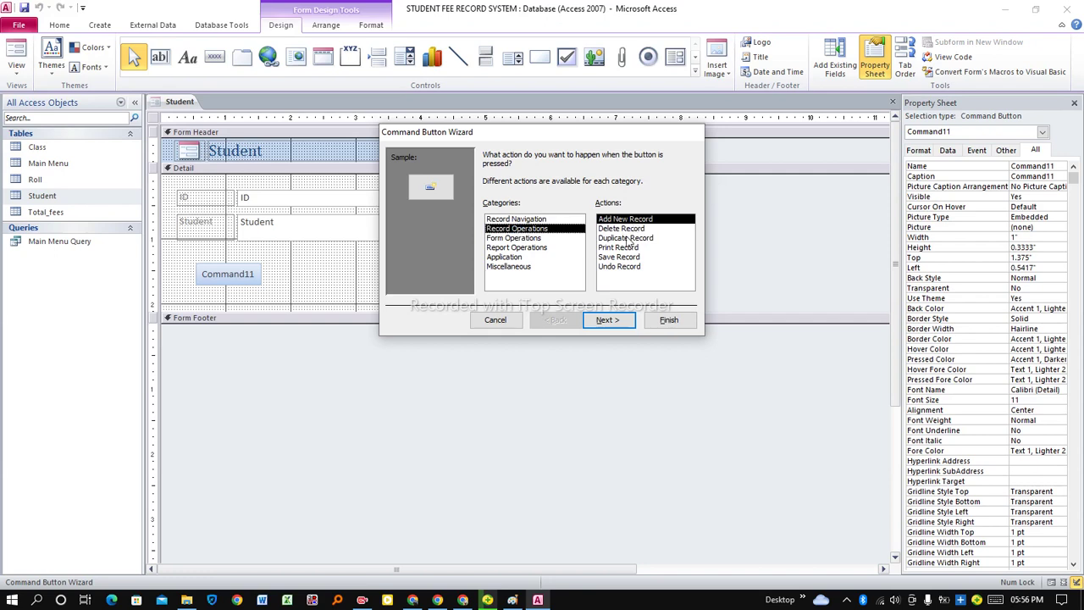
pyautogui.click(607, 321)
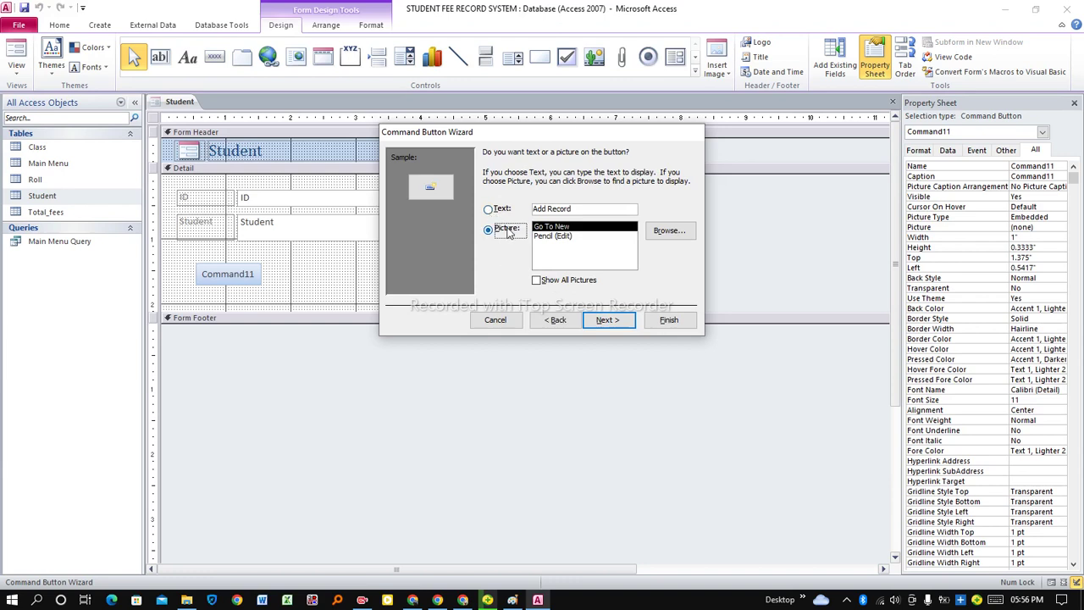
# Label the button with the text Add Student, finish the wizard with the default name, and shift the button slightly left
pyautogui.click(493, 210)
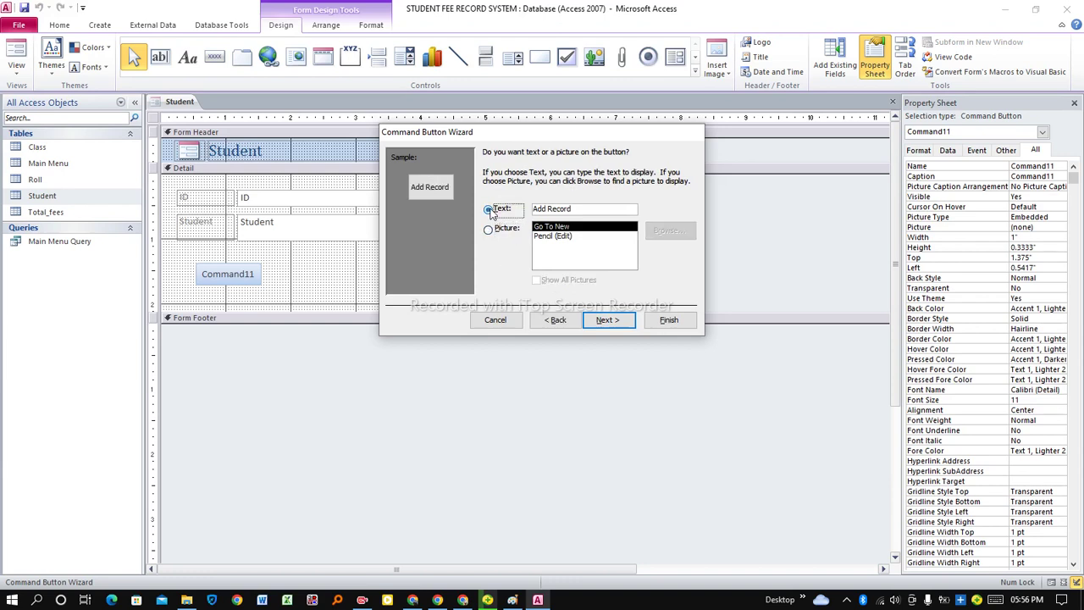
pyautogui.click(583, 208)
pyautogui.press('BackSpace')
pyautogui.press('BackSpace')
pyautogui.press('BackSpace')
pyautogui.press('BackSpace')
pyautogui.press('BackSpace')
pyautogui.press('BackSpace')
pyautogui.write('Student')
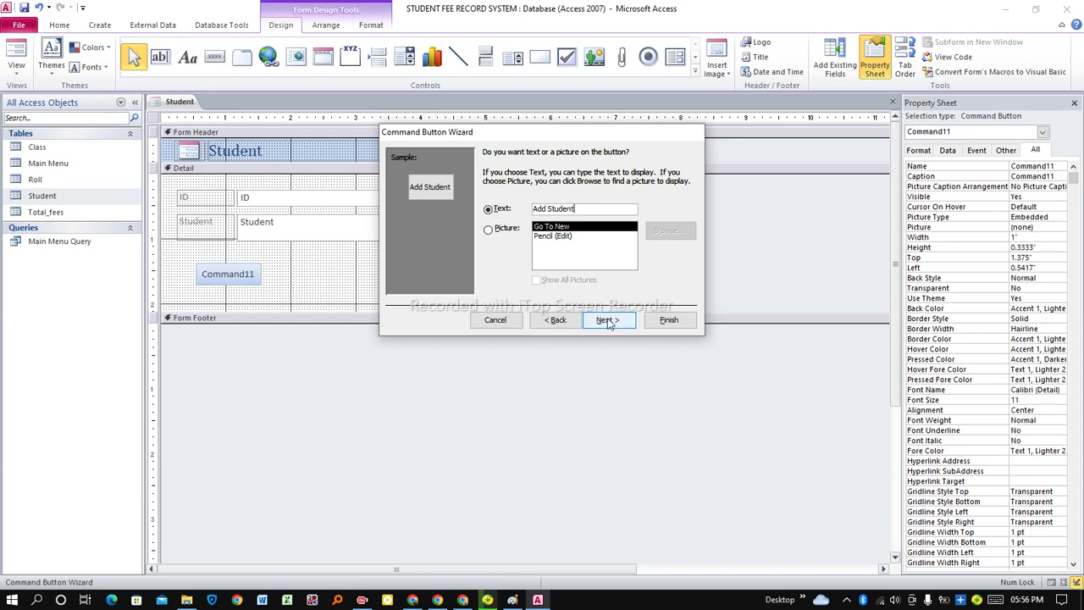
pyautogui.click(608, 320)
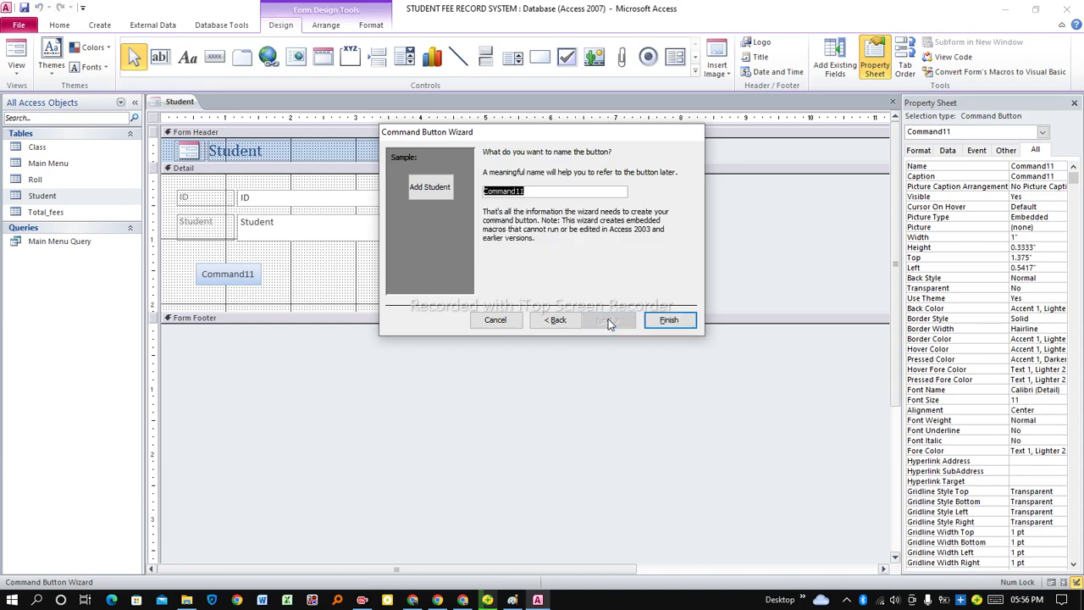
pyautogui.click(668, 321)
pyautogui.moveTo(239, 266); pyautogui.dragTo(230, 267)
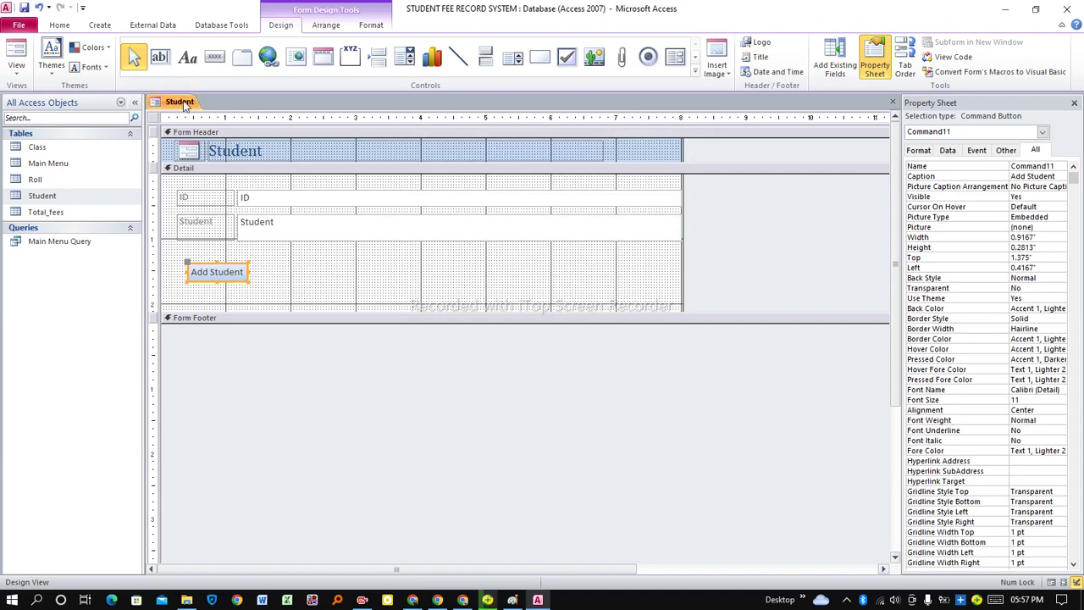
# Save the form as Student Form and close it
pyautogui.rightClick(184, 105)
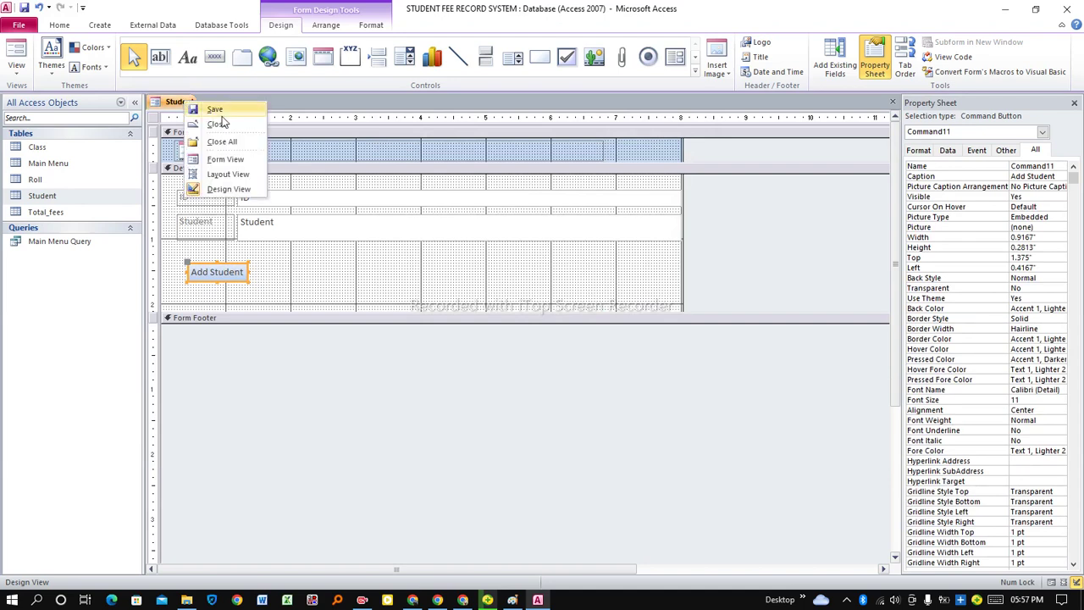
pyautogui.click(216, 111)
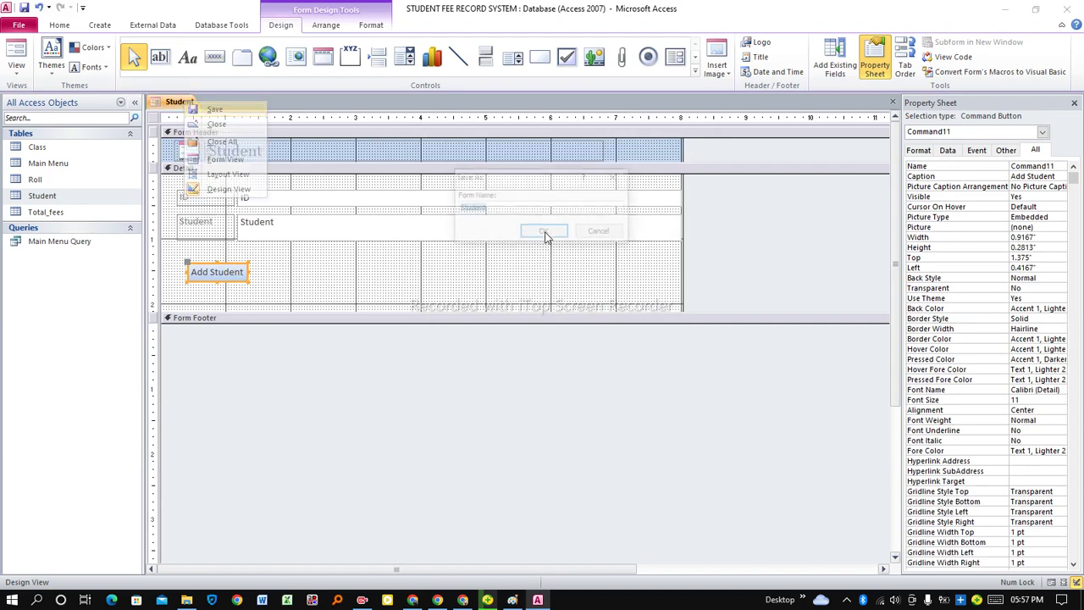
pyautogui.click(533, 207)
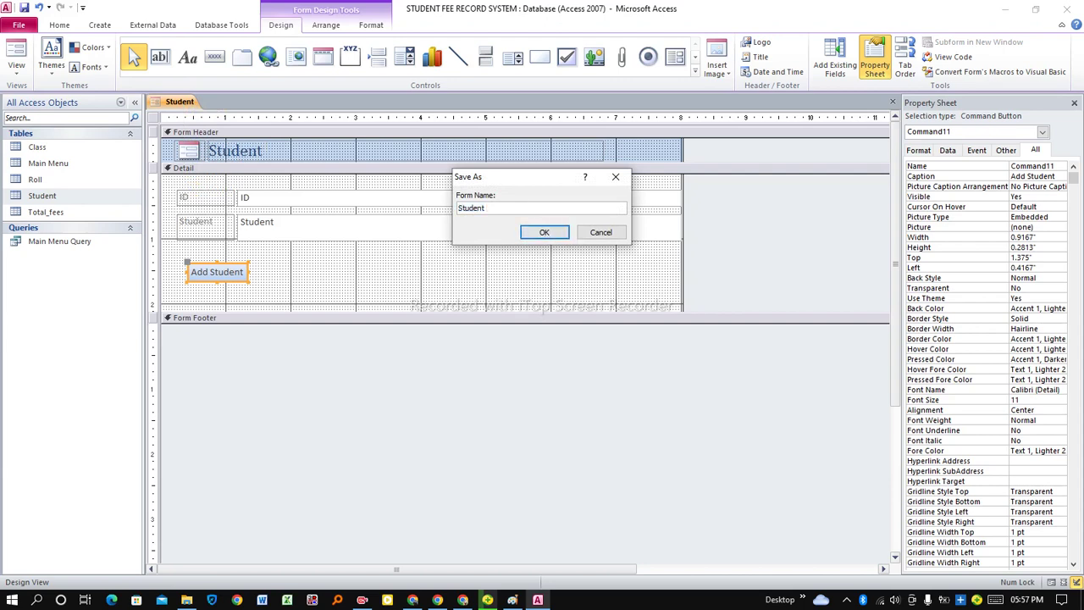
pyautogui.write('Form')
pyautogui.click(543, 233)
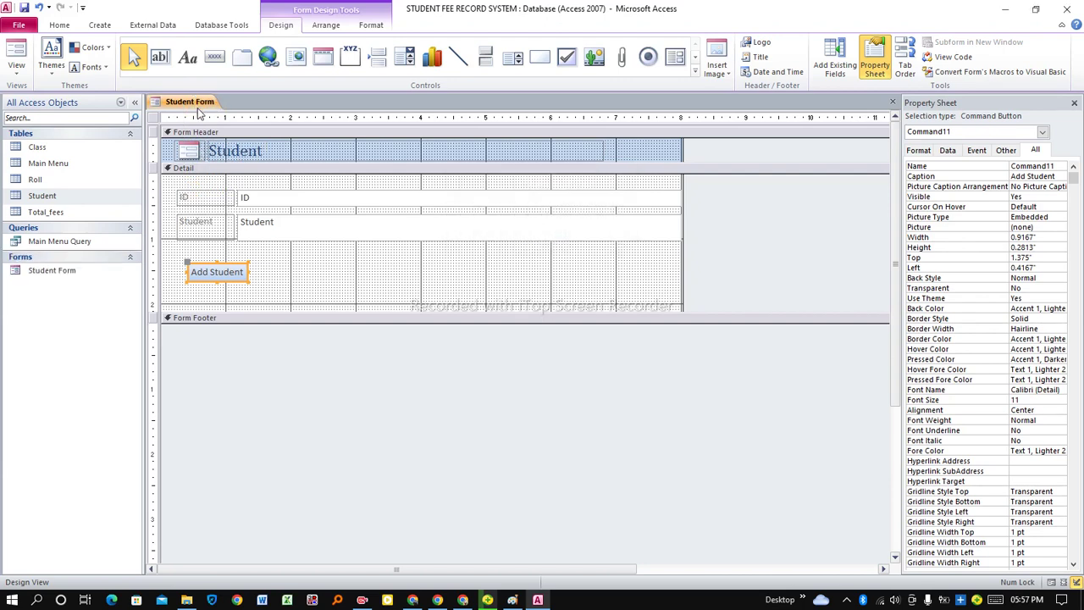
pyautogui.rightClick(198, 103)
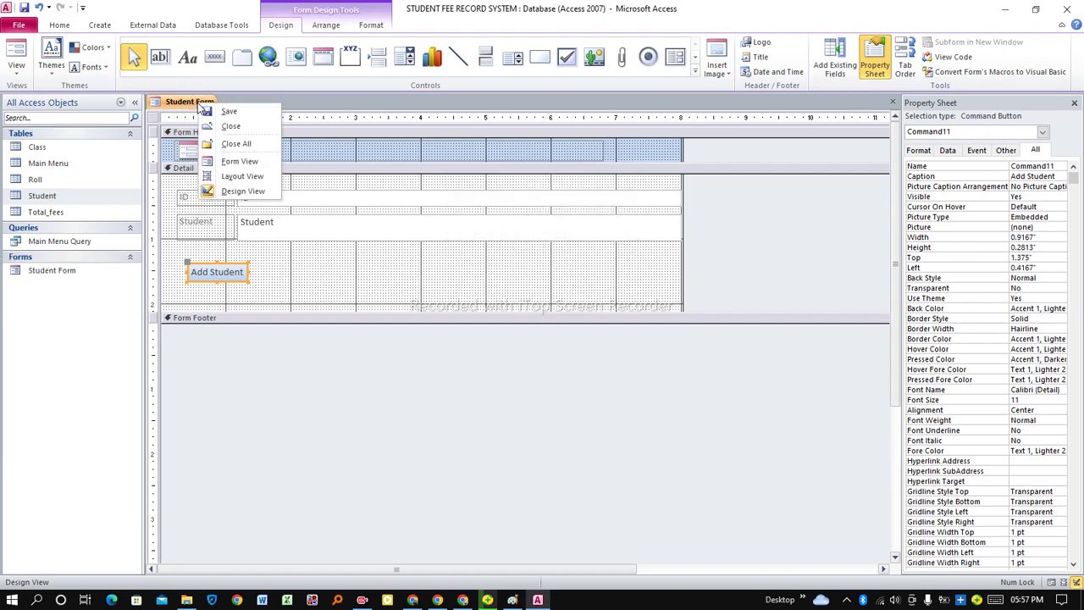
pyautogui.click(237, 129)
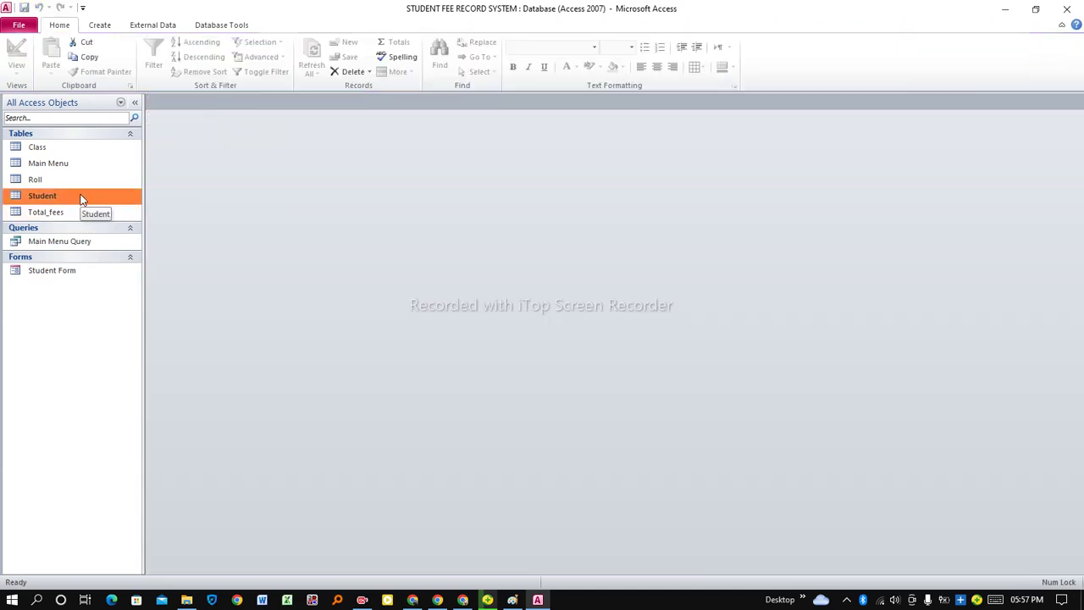
# Create a form from the Class table and delete the related-records subform below the Class field
pyautogui.click(47, 150)
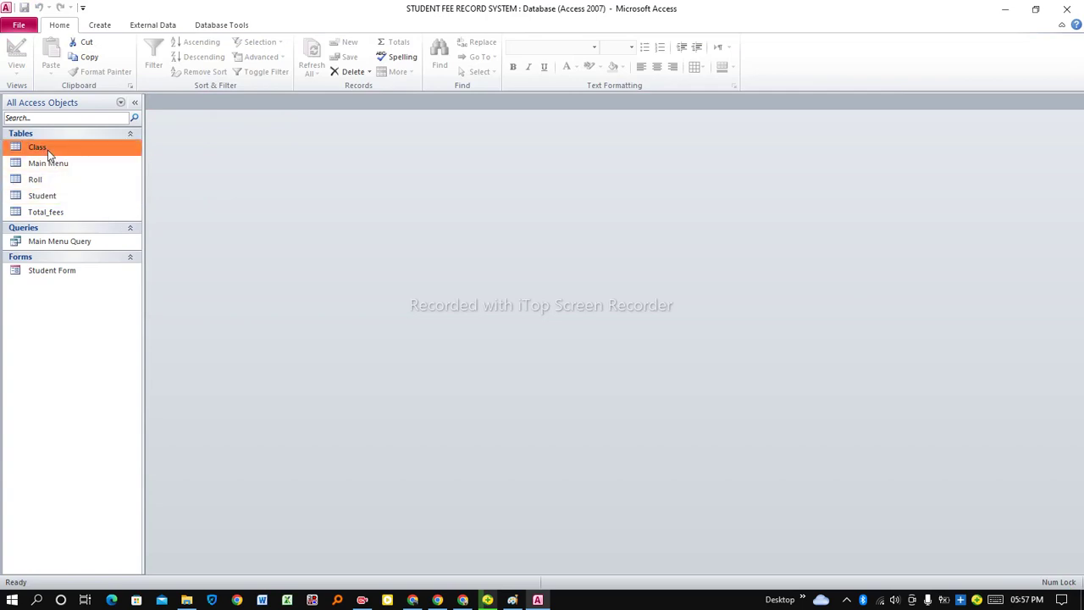
pyautogui.click(100, 26)
pyautogui.click(233, 55)
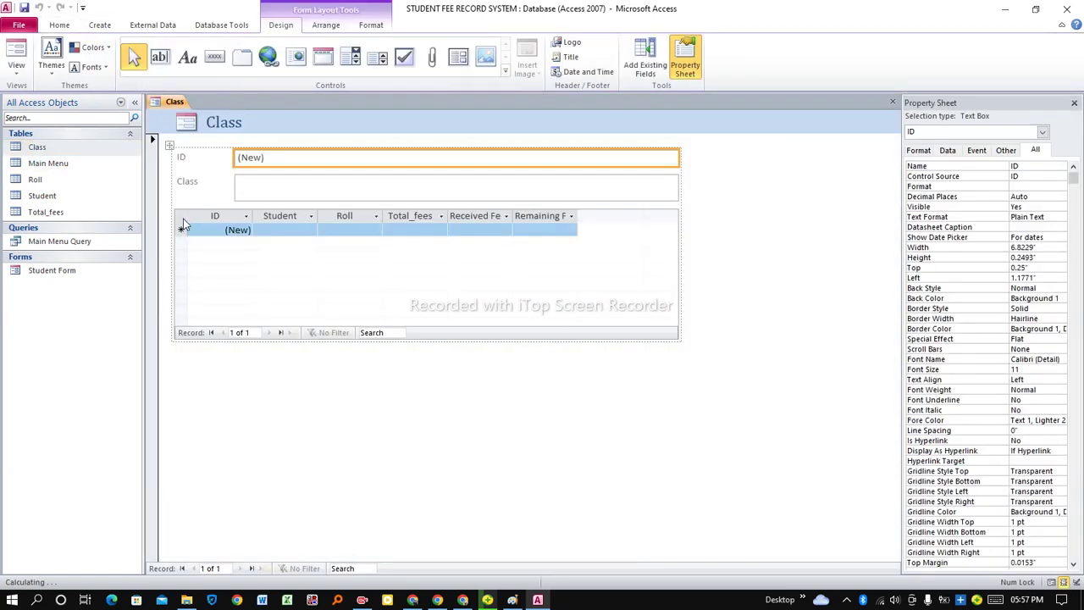
pyautogui.click(184, 223)
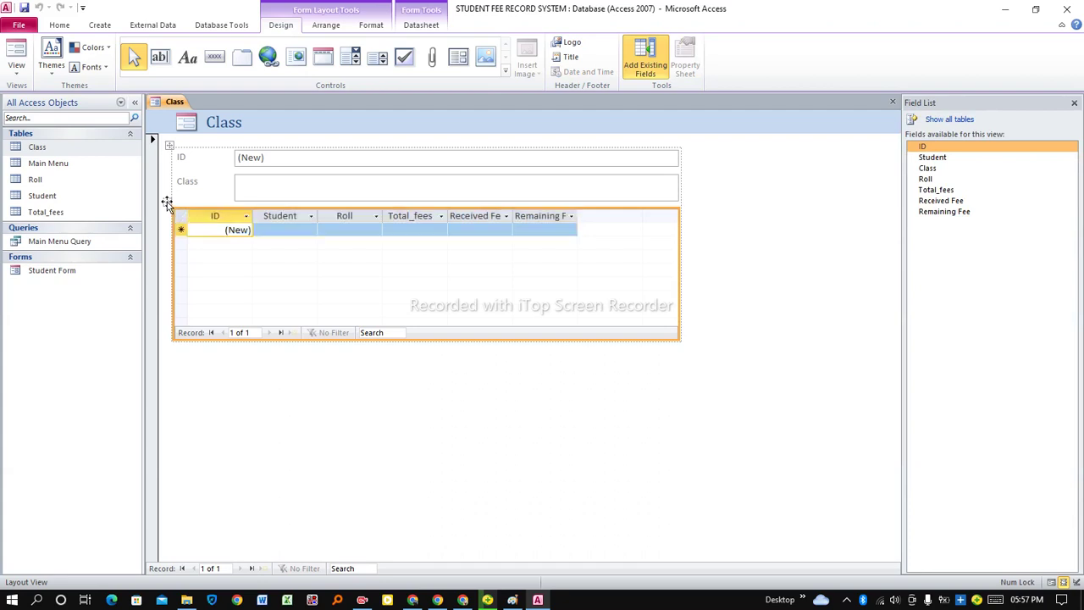
pyautogui.press('Delete')
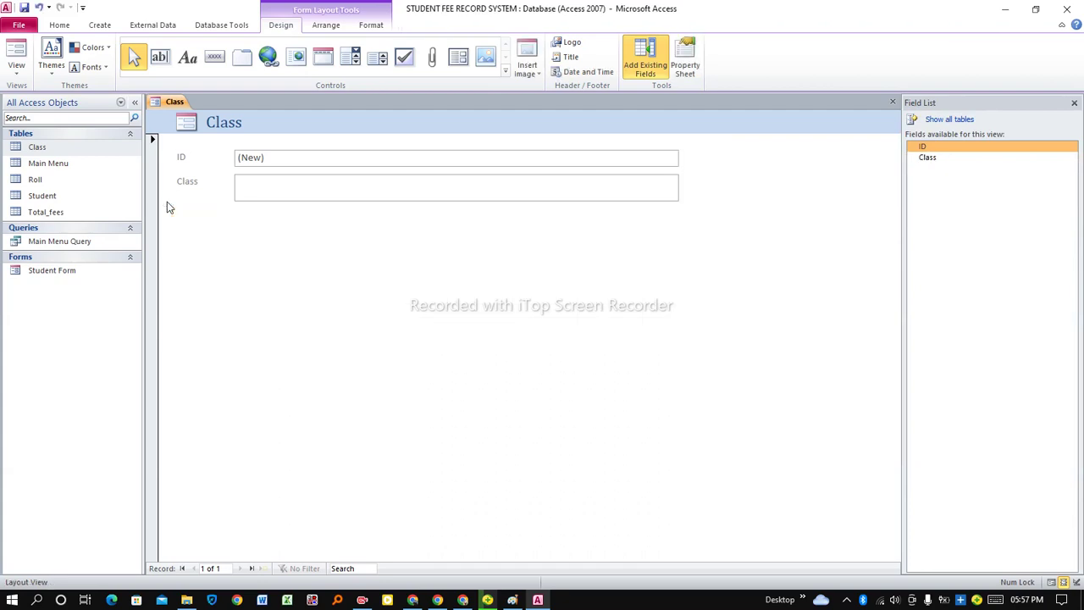
# Open the Class form in Design View and extend its Detail section to about 2.1 inches tall
pyautogui.rightClick(176, 107)
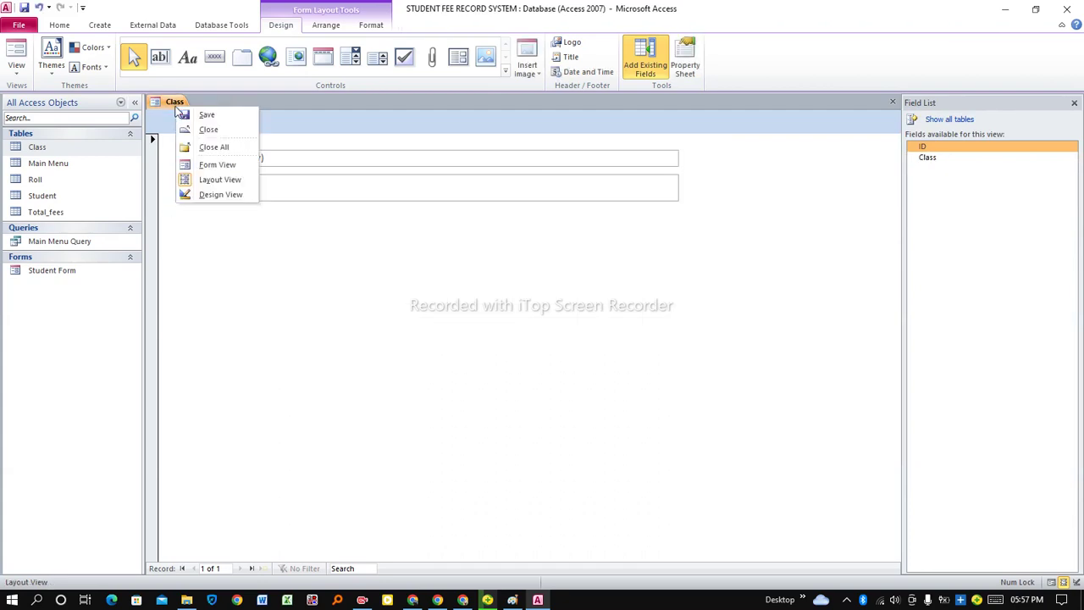
pyautogui.click(211, 196)
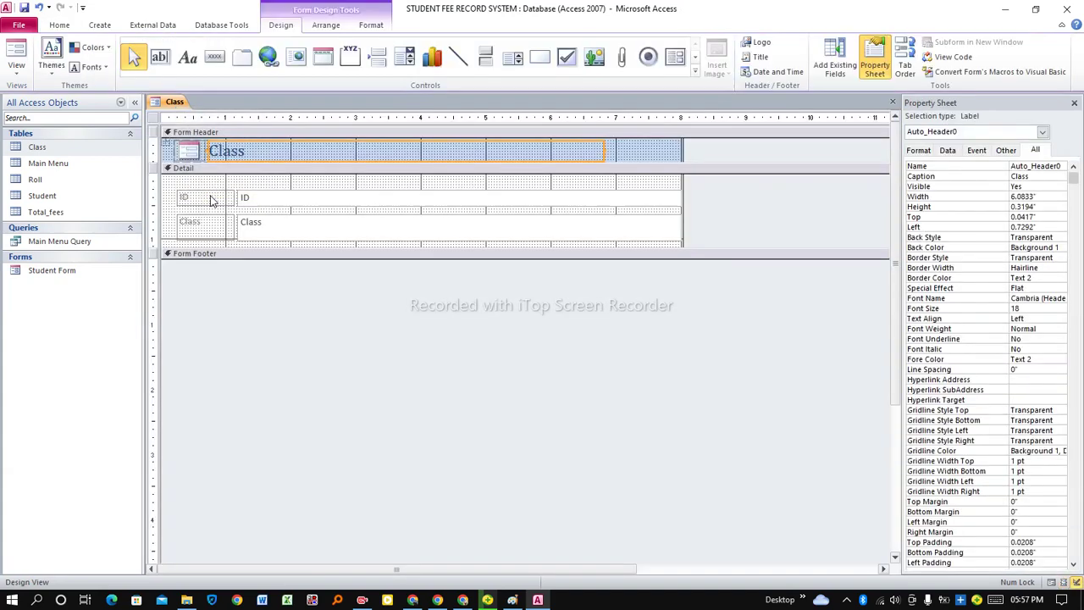
pyautogui.moveTo(173, 247); pyautogui.dragTo(172, 312)
pyautogui.click(193, 261)
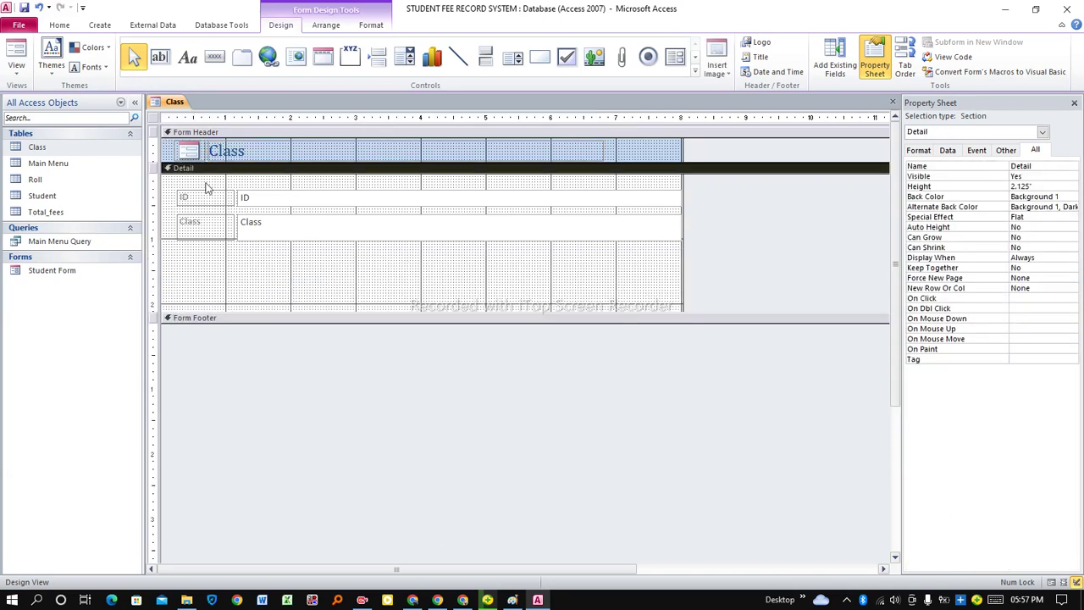
# Draw a command button below the Class field and assign it the Add New Record action from Record Operations
pyautogui.click(215, 59)
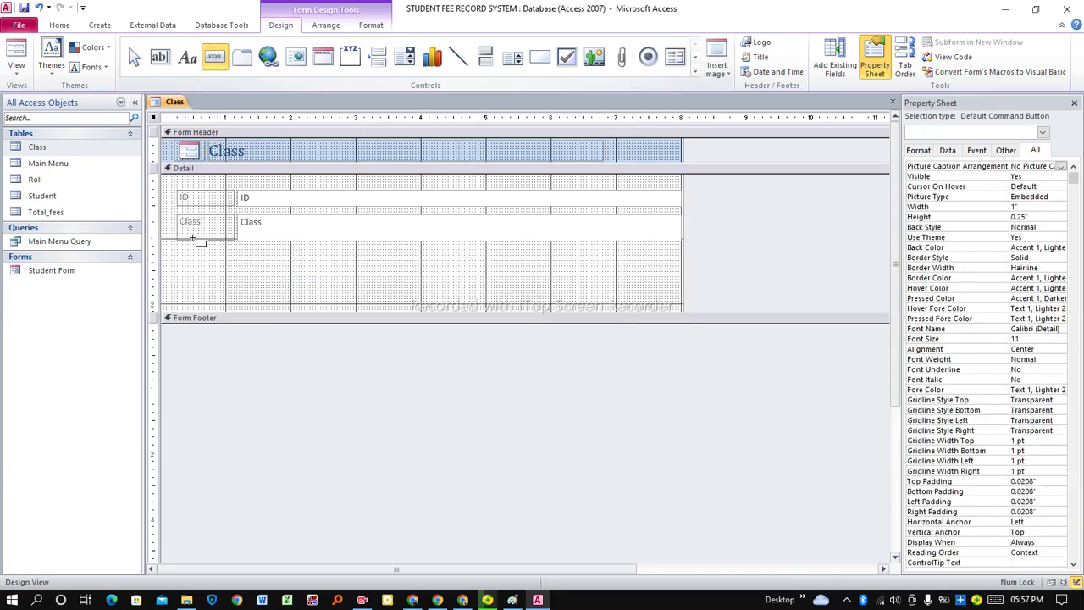
pyautogui.moveTo(208, 265)
pyautogui.mouseDown()
pyautogui.moveTo(211, 289)
pyautogui.moveTo(258, 283)
pyautogui.mouseUp()
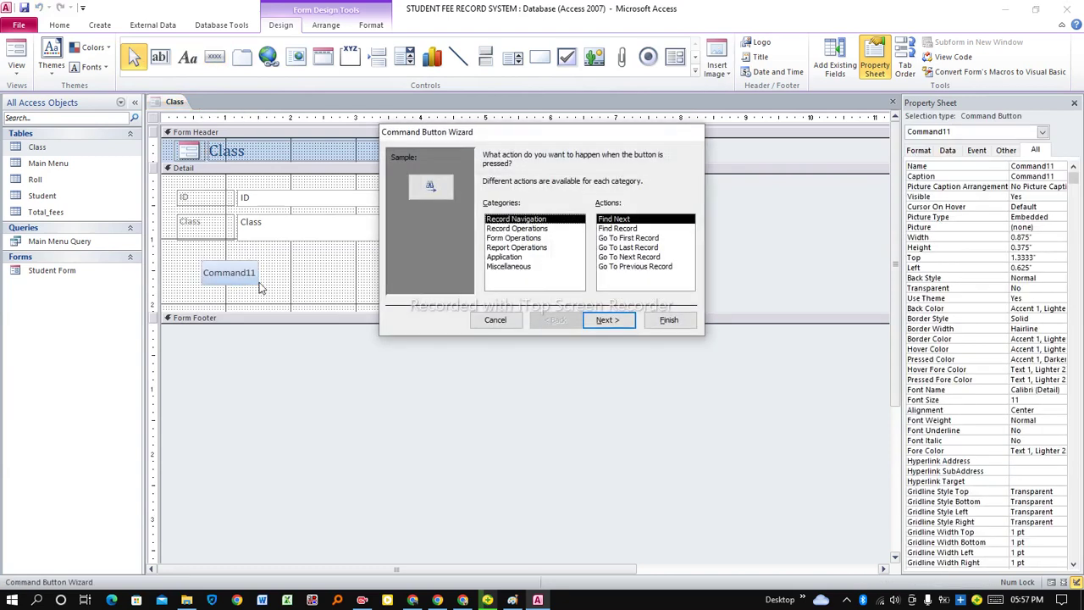
pyautogui.click(505, 228)
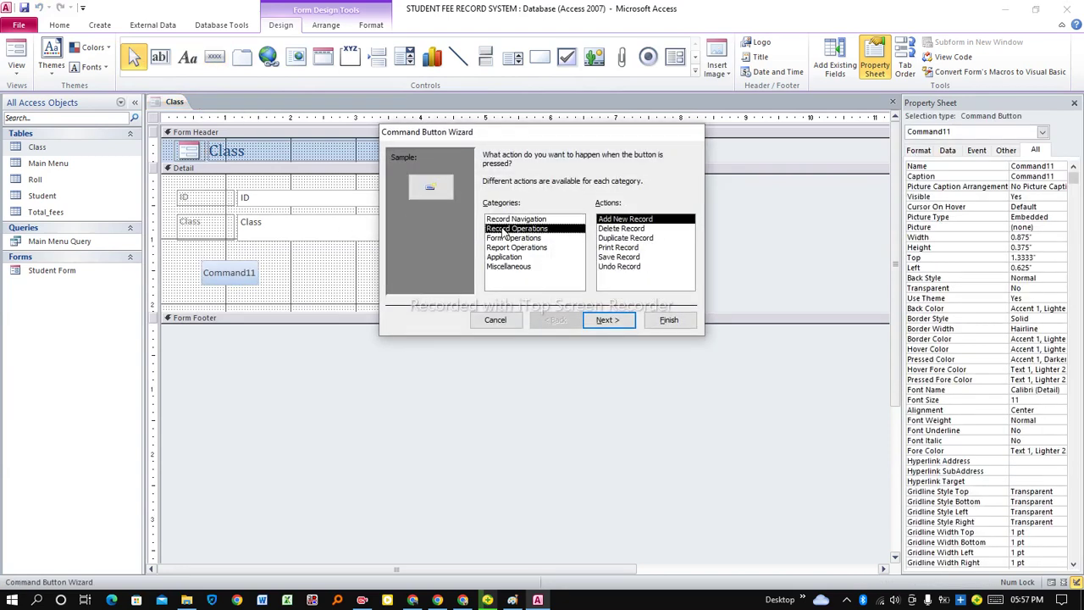
pyautogui.click(607, 320)
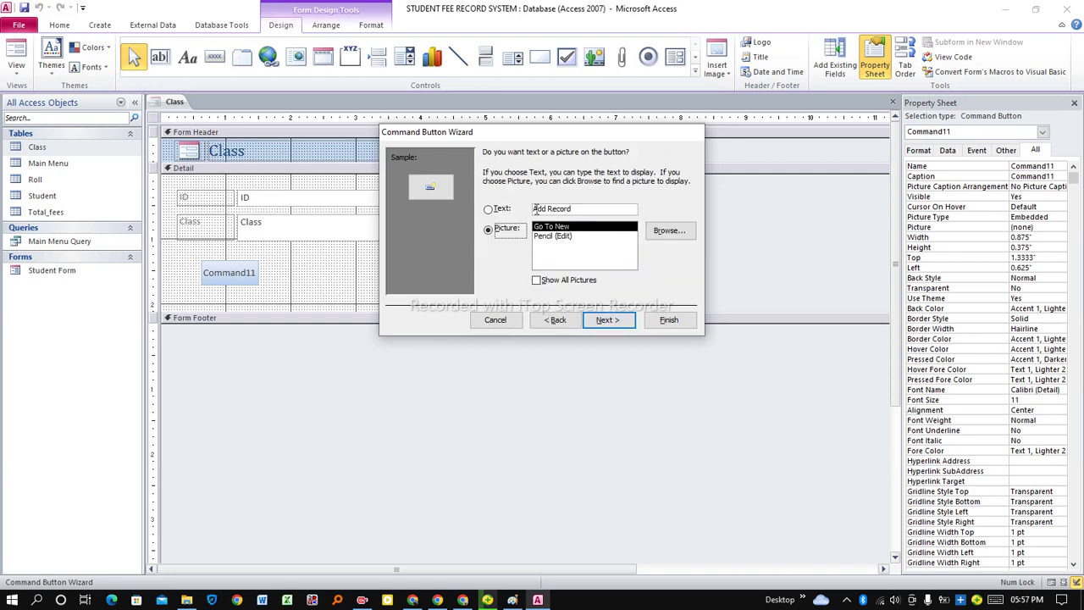
# Label the button with the text Add Class and finish the wizard with the default name
pyautogui.click(501, 212)
pyautogui.moveTo(580, 212); pyautogui.dragTo(552, 210)
pyautogui.press('BackSpace')
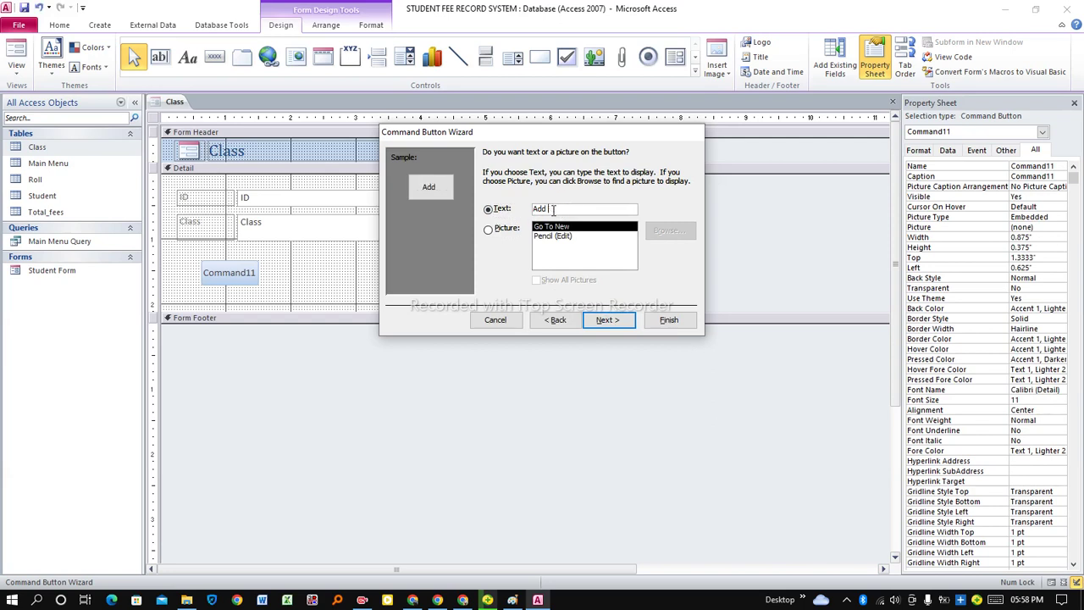
pyautogui.write('Class')
pyautogui.click(619, 320)
pyautogui.click(659, 322)
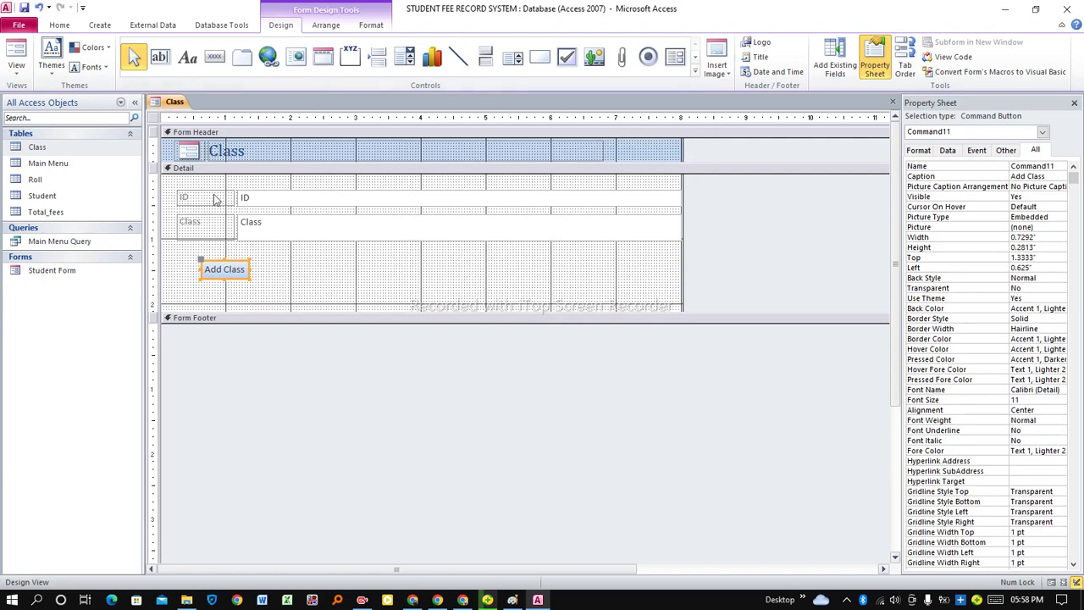
# Save the form as Class Form and close it
pyautogui.rightClick(175, 103)
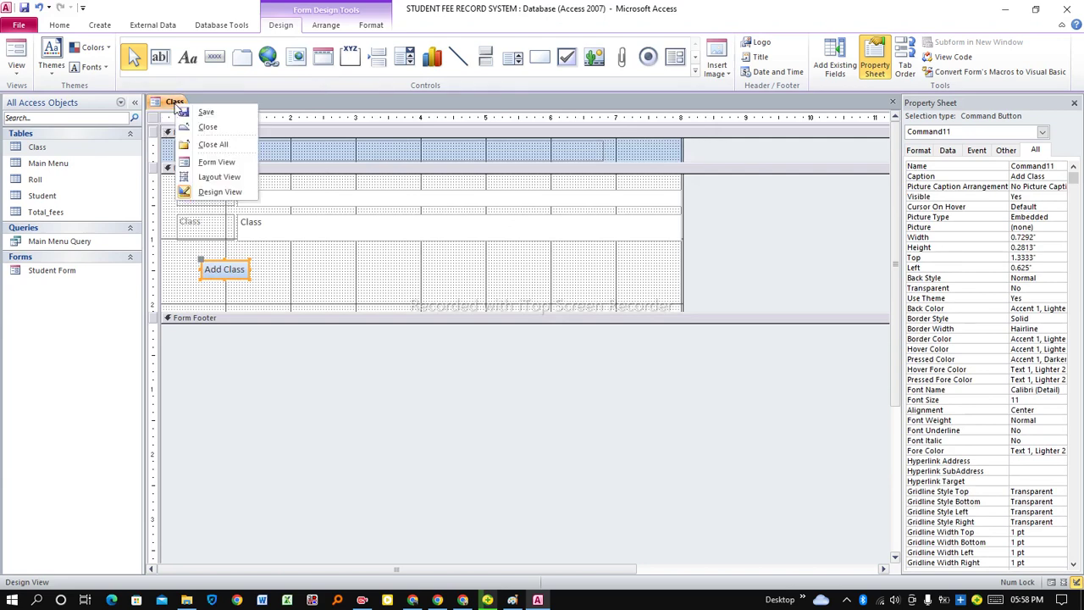
pyautogui.click(208, 113)
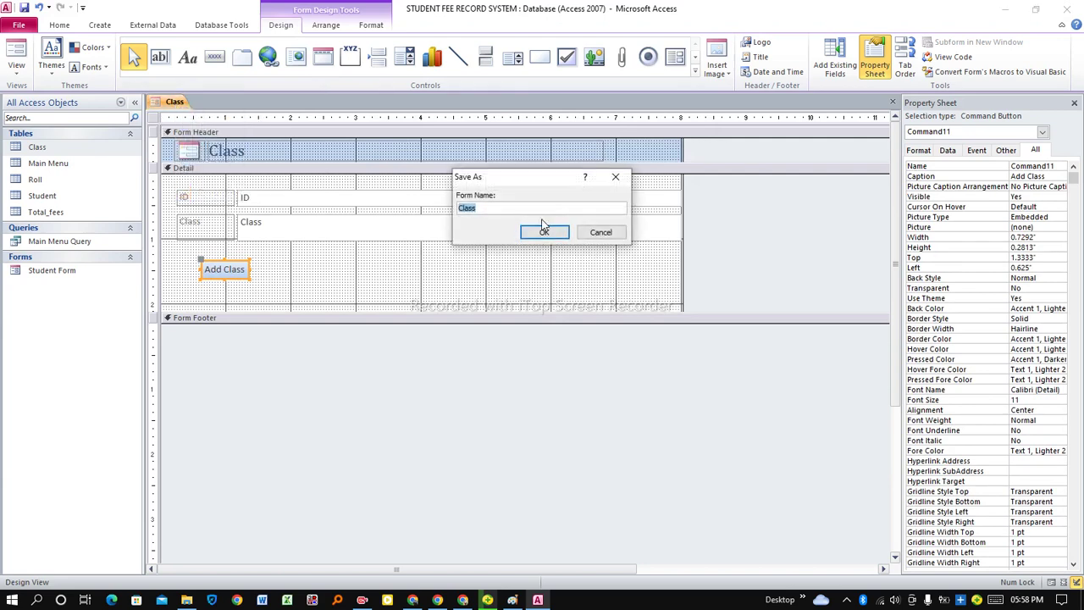
pyautogui.click(516, 208)
pyautogui.click(544, 232)
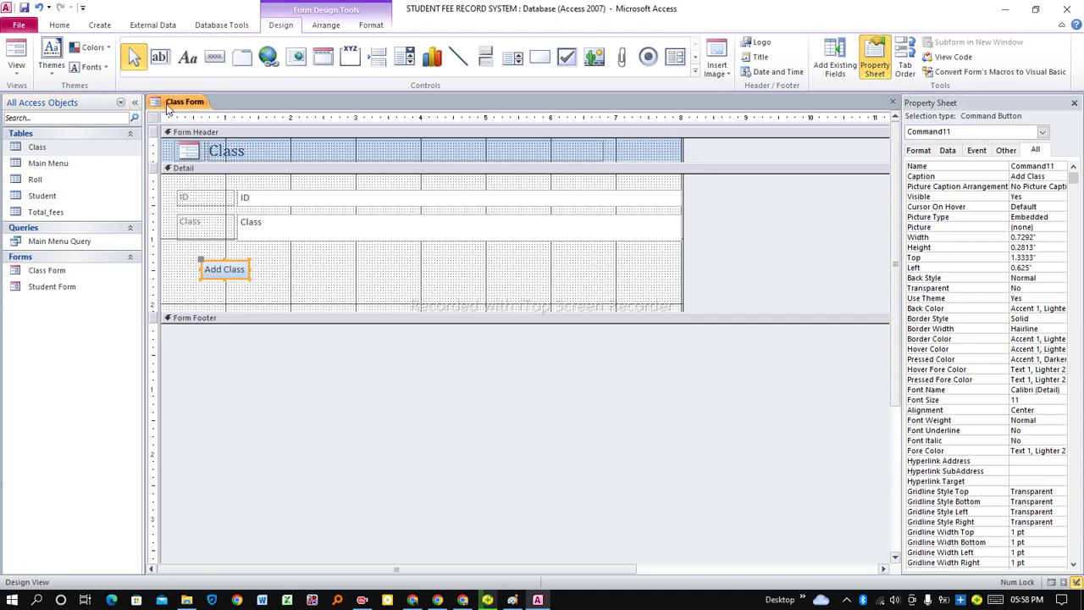
pyautogui.rightClick(168, 108)
pyautogui.click(203, 128)
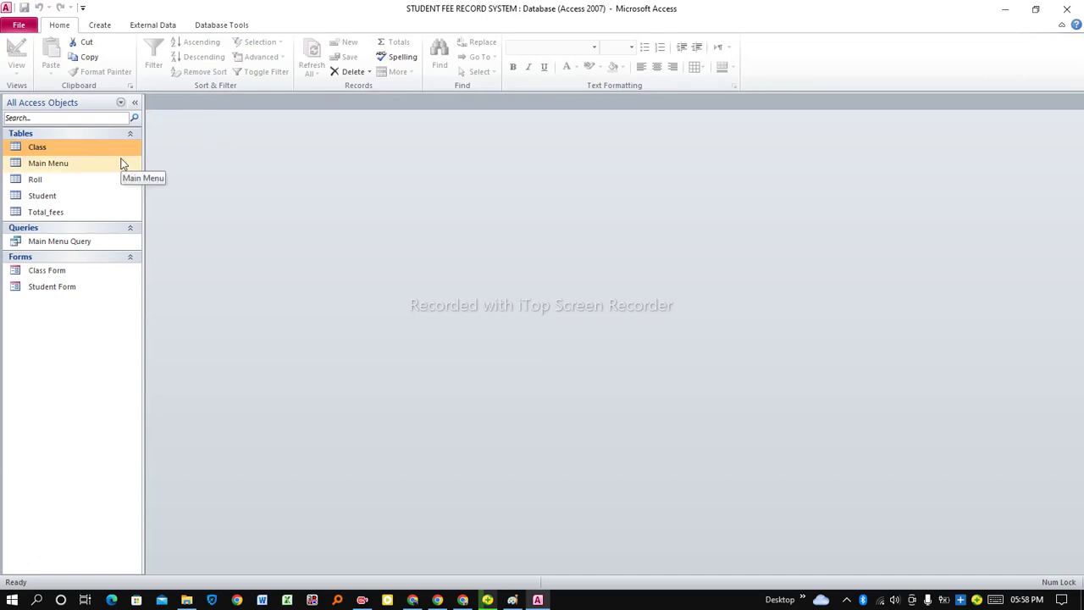
# Create a form from the Roll table and delete the related-records subform below the Roll field
pyautogui.click(47, 182)
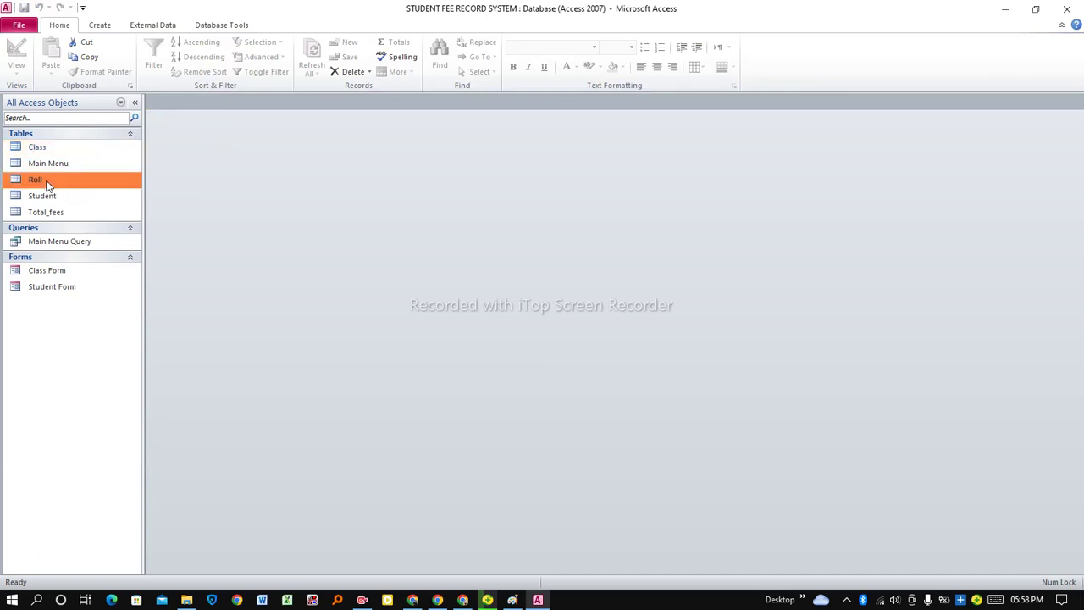
pyautogui.click(103, 28)
pyautogui.click(236, 59)
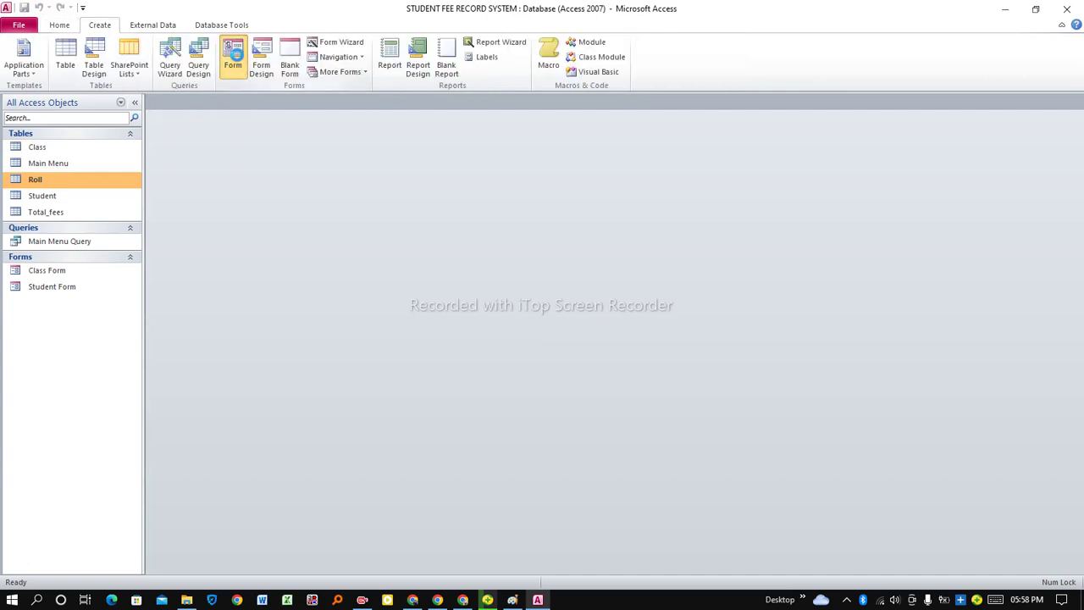
pyautogui.click(172, 201)
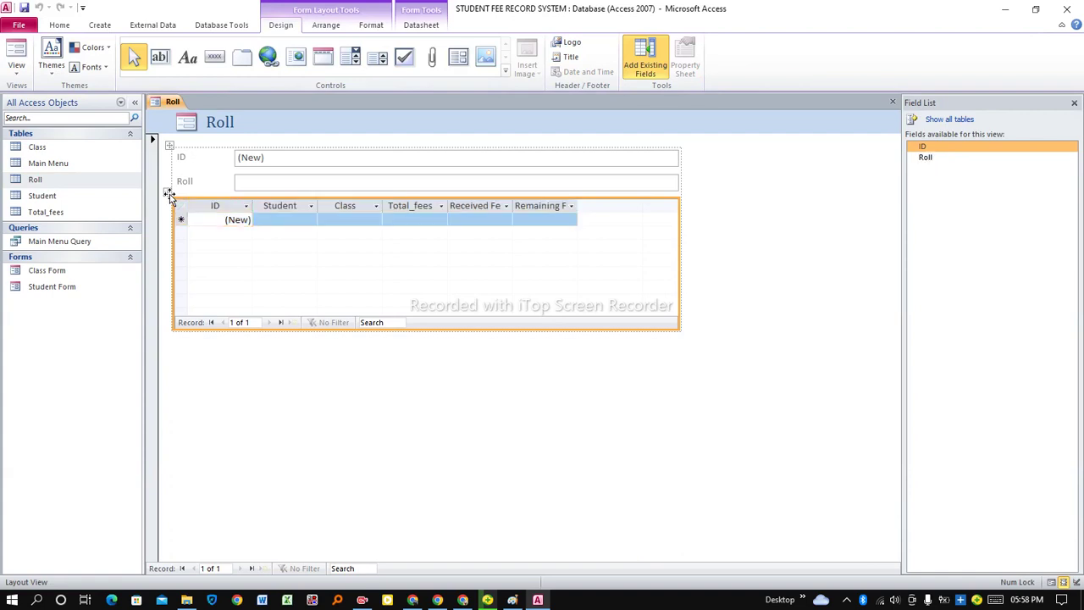
pyautogui.press('Delete')
# Open the Roll form in Design View and extend its Detail section to about 1.6 inches tall
pyautogui.rightClick(174, 104)
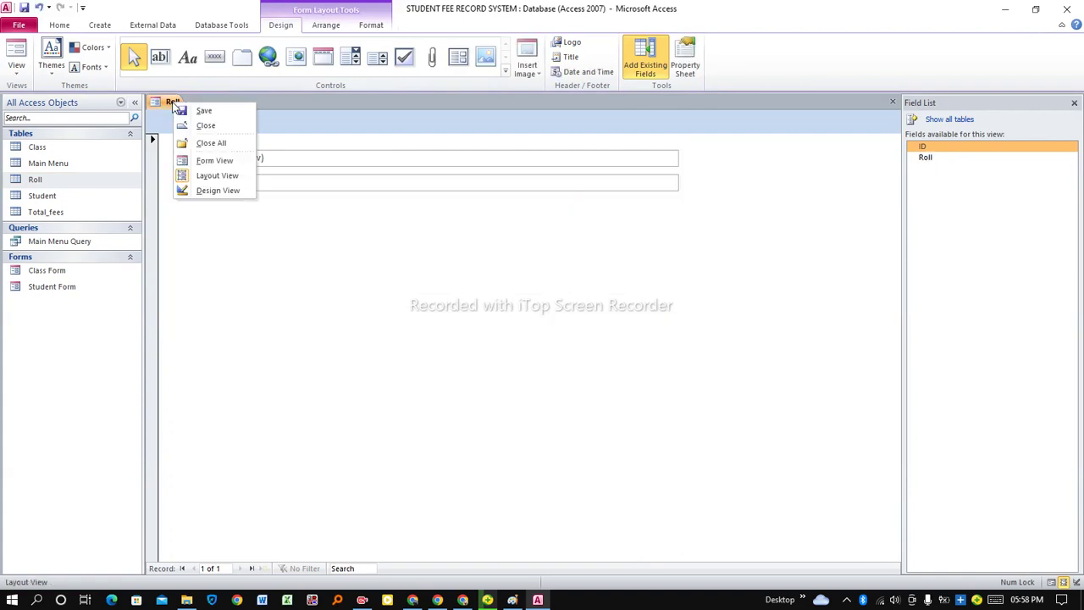
pyautogui.click(221, 190)
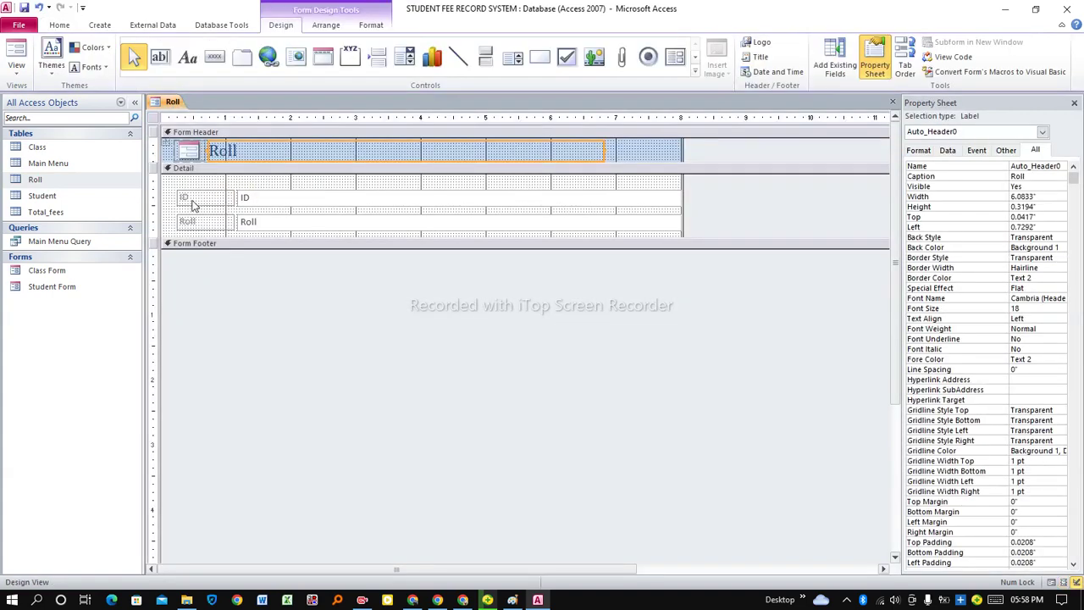
pyautogui.moveTo(198, 240); pyautogui.dragTo(194, 275)
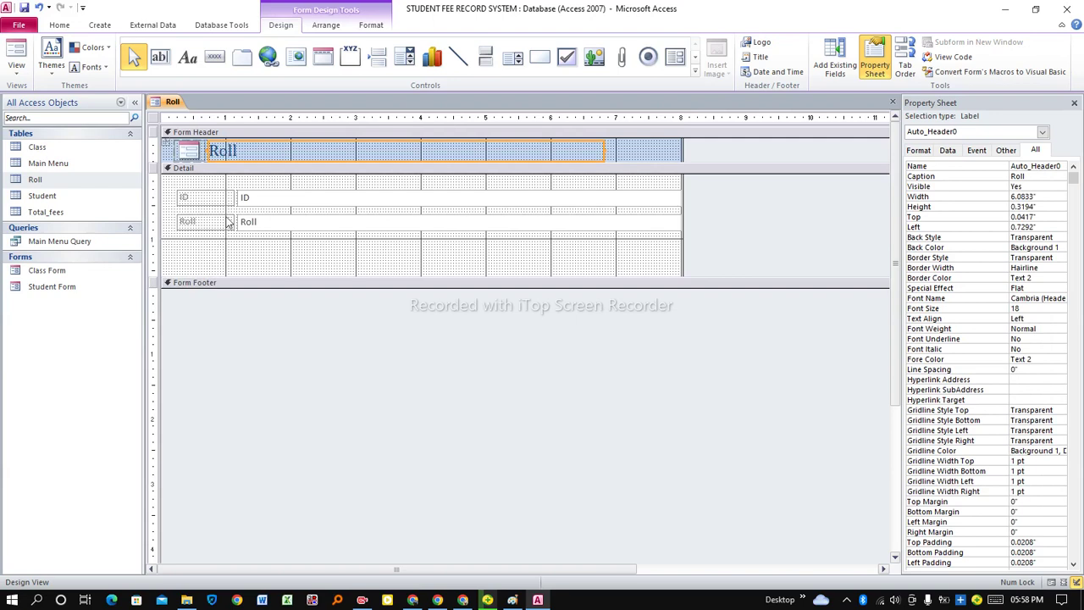
# Draw a command button below the Roll field and assign it the Add New Record action from Record Operations
pyautogui.click(215, 57)
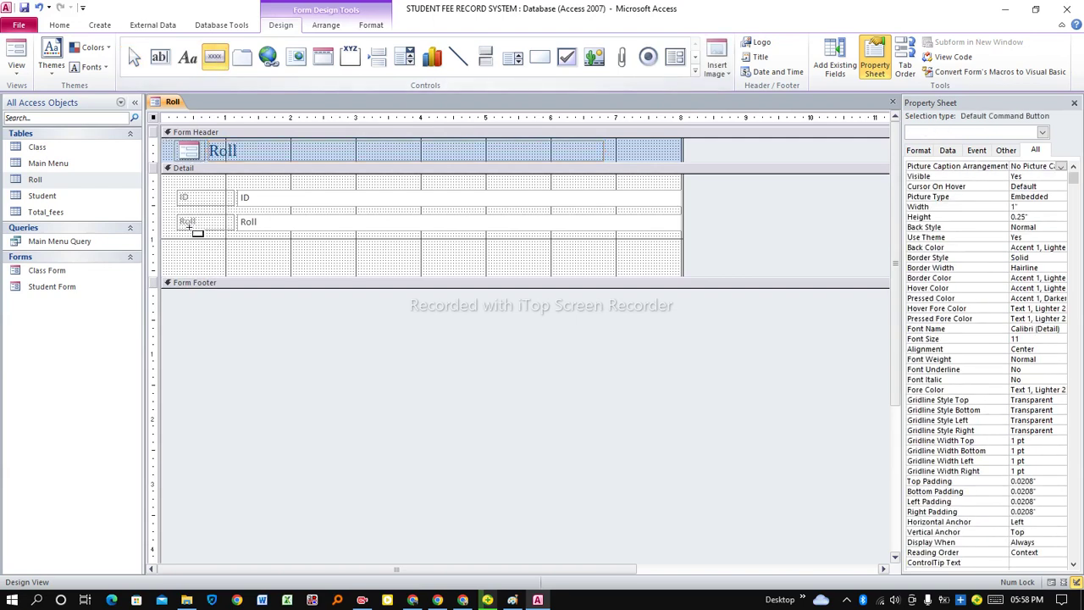
pyautogui.moveTo(193, 246); pyautogui.dragTo(254, 263)
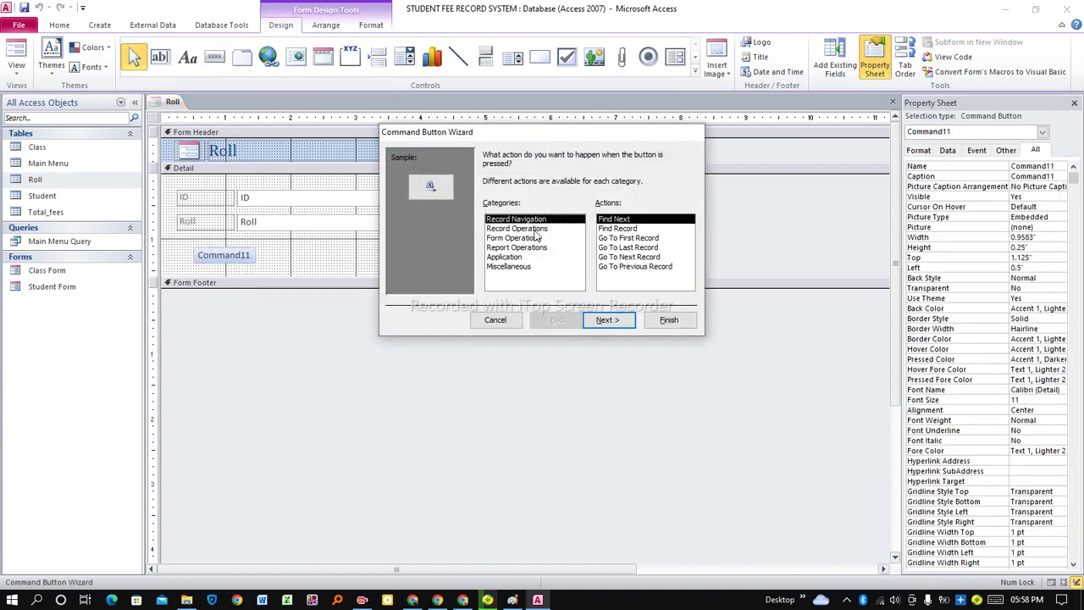
pyautogui.click(535, 230)
pyautogui.click(604, 320)
# Label the button with the text Add Roll and finish the wizard with the default name
pyautogui.click(507, 209)
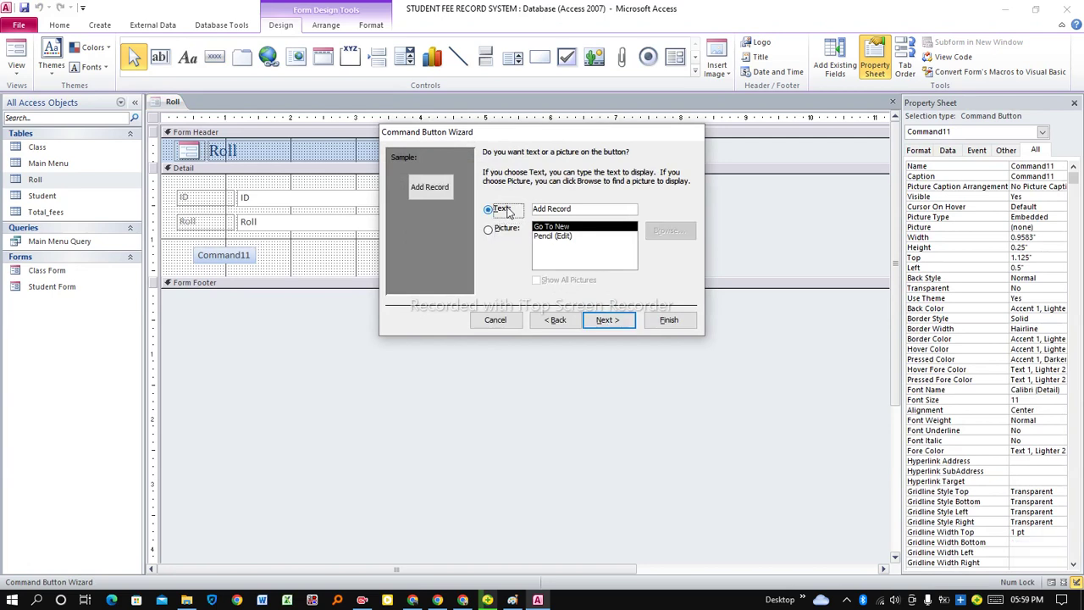
pyautogui.moveTo(553, 208); pyautogui.dragTo(548, 208)
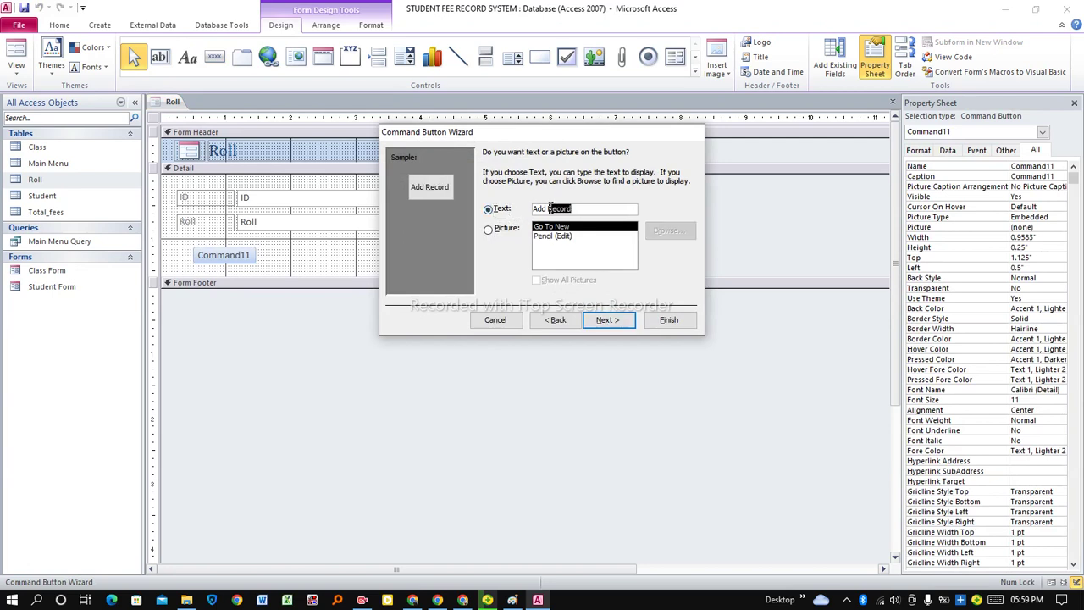
pyautogui.write('Roll')
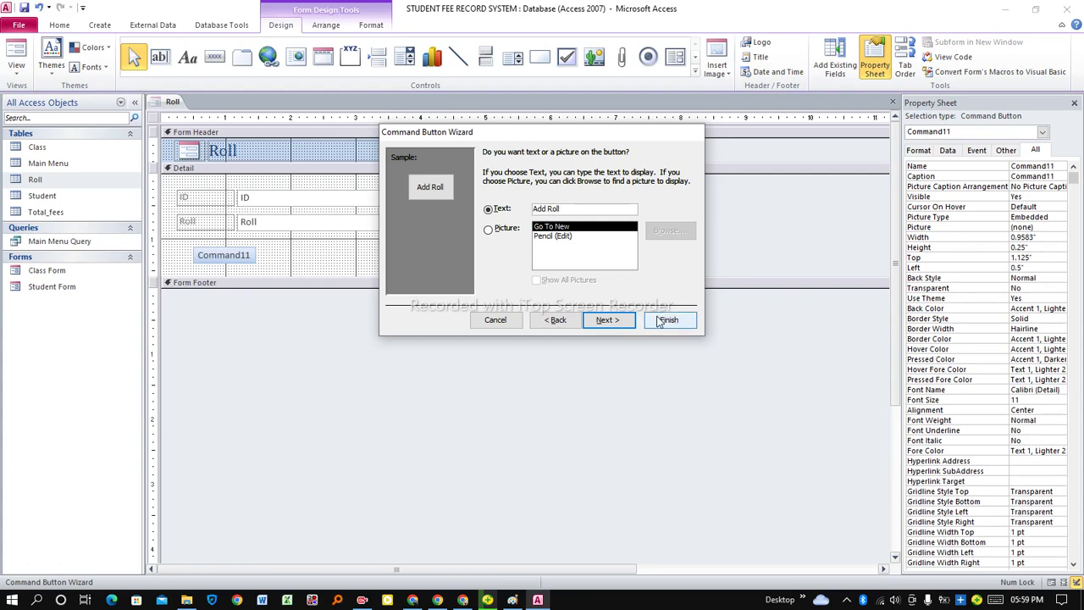
pyautogui.click(608, 325)
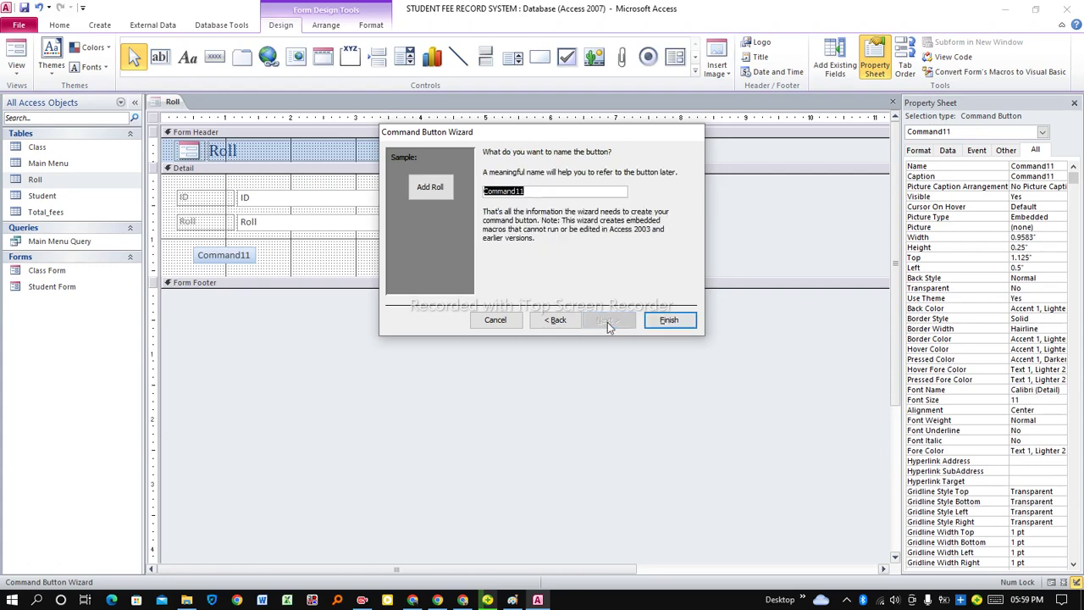
pyautogui.click(669, 321)
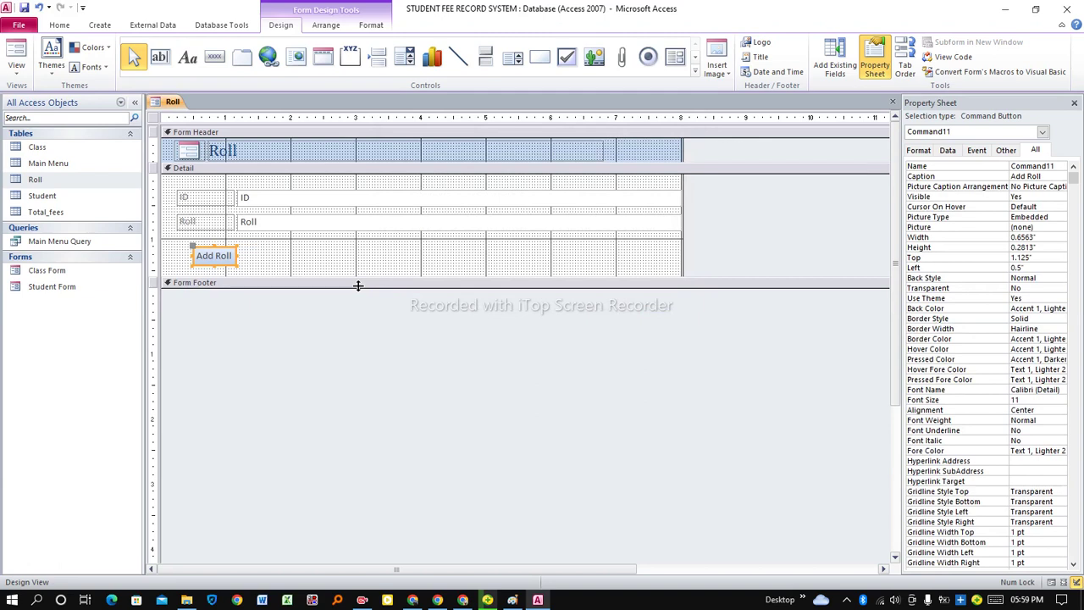
# Save the form as Roll Form and close it
pyautogui.rightClick(174, 101)
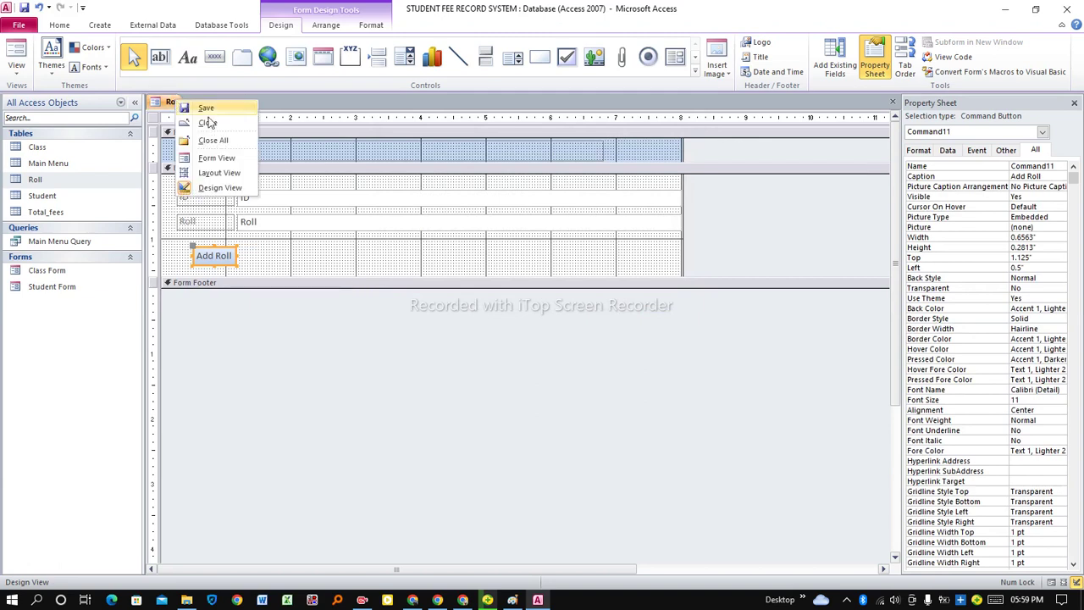
pyautogui.click(221, 109)
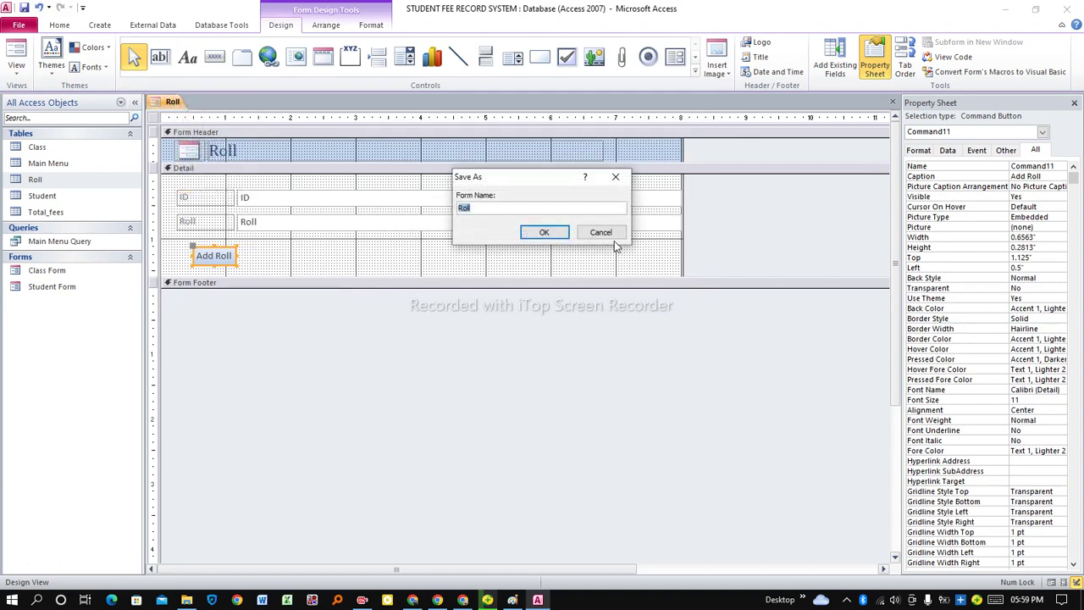
pyautogui.click(523, 211)
pyautogui.click(552, 232)
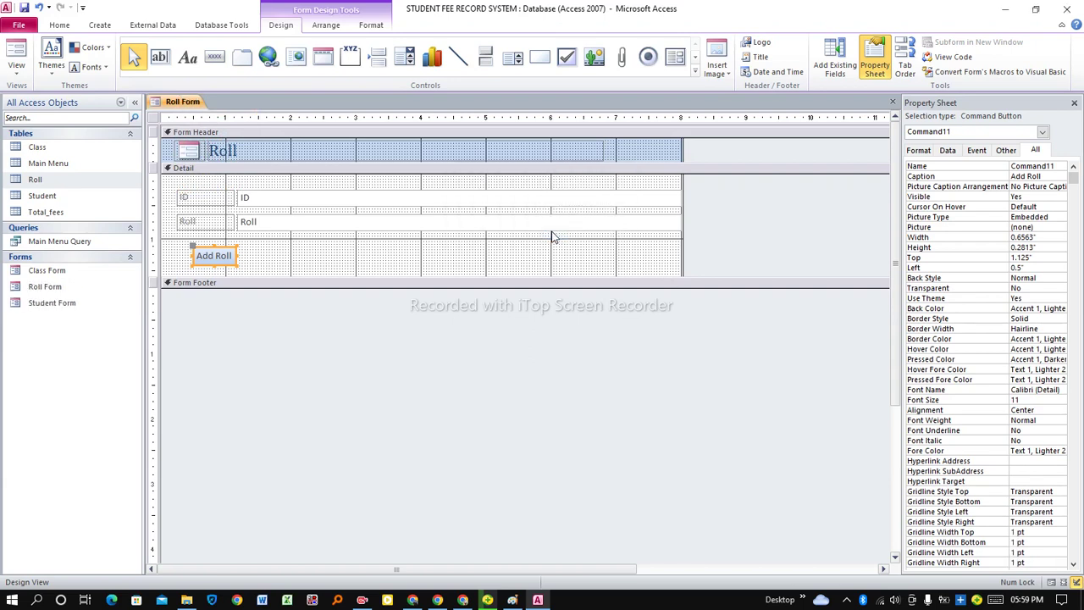
pyautogui.rightClick(179, 103)
pyautogui.click(209, 125)
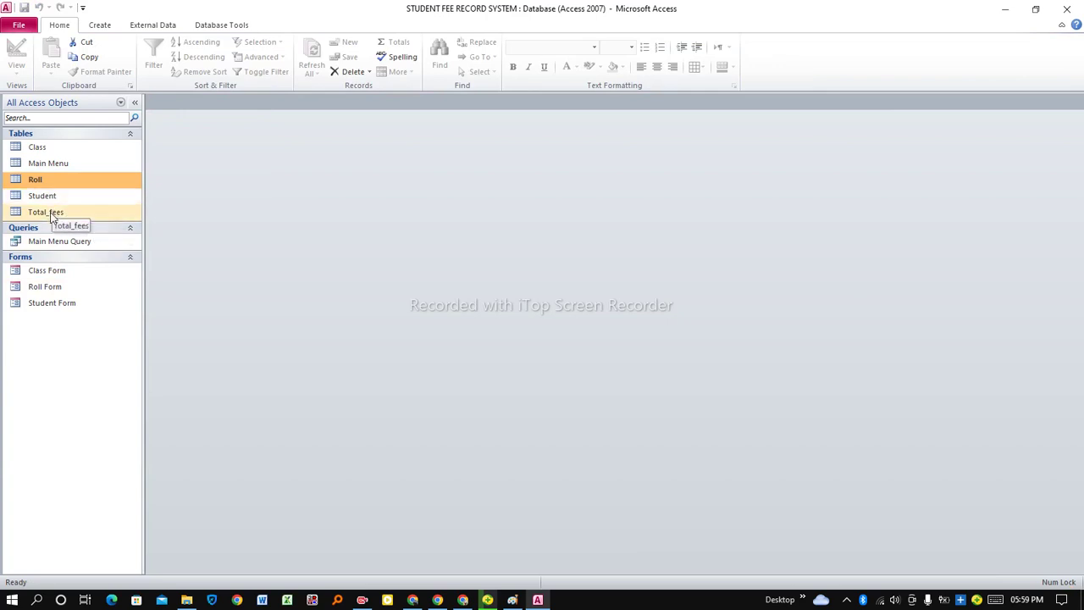
# Create a form from the Total_fees table and delete the embedded subform datasheet below its fields
pyautogui.click(51, 213)
pyautogui.rightClick(51, 213)
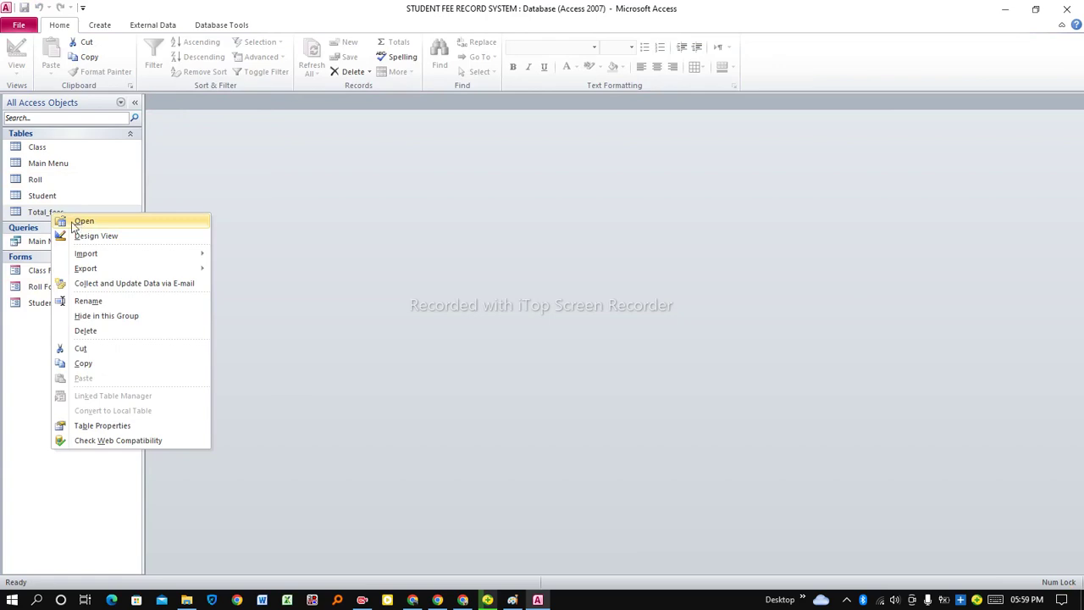
pyautogui.click(44, 217)
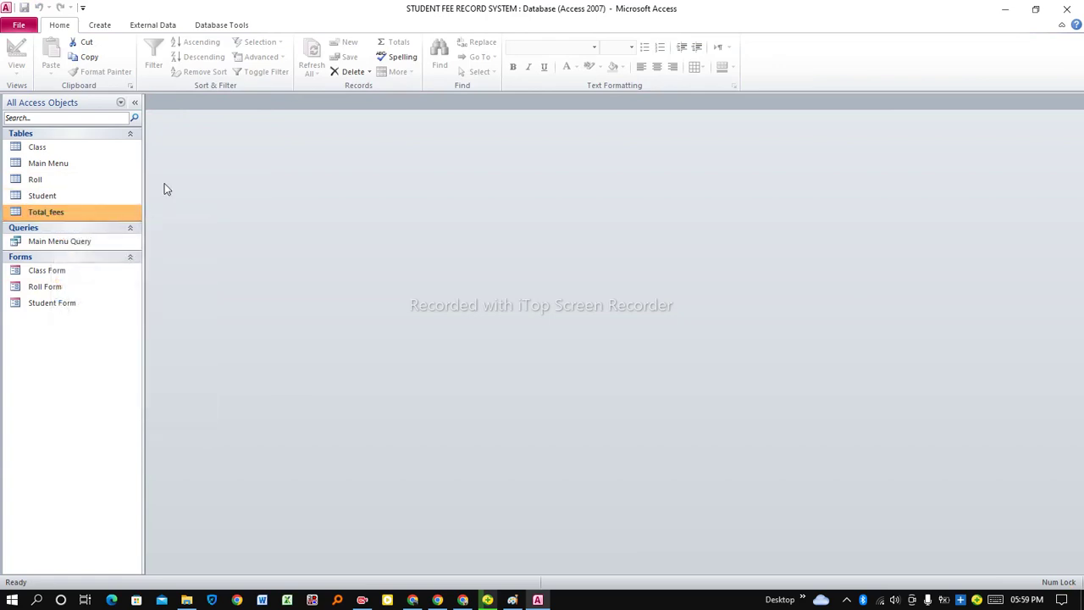
pyautogui.click(104, 26)
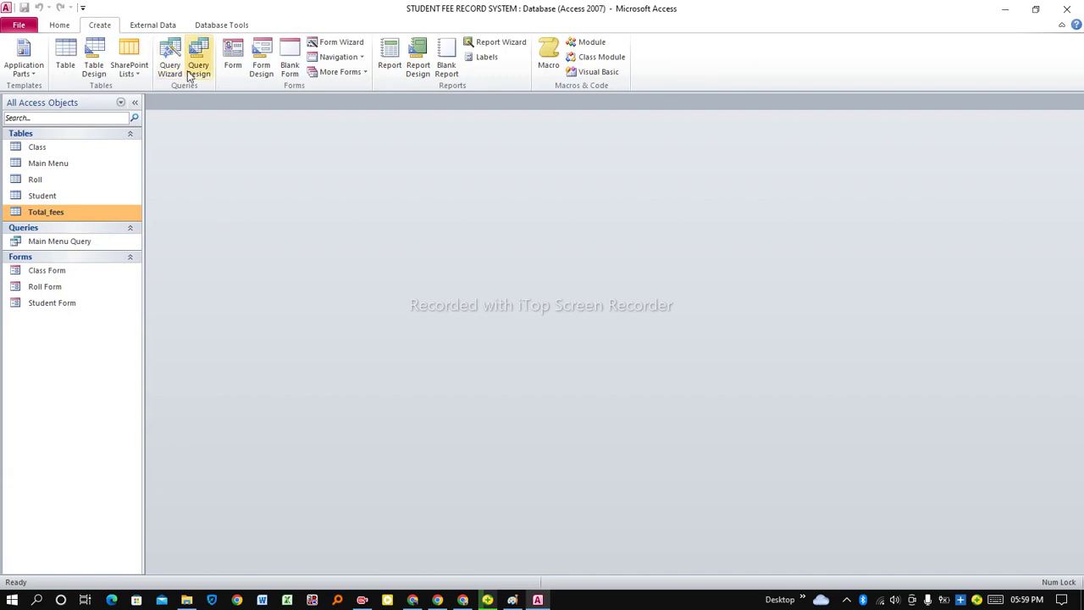
pyautogui.click(232, 67)
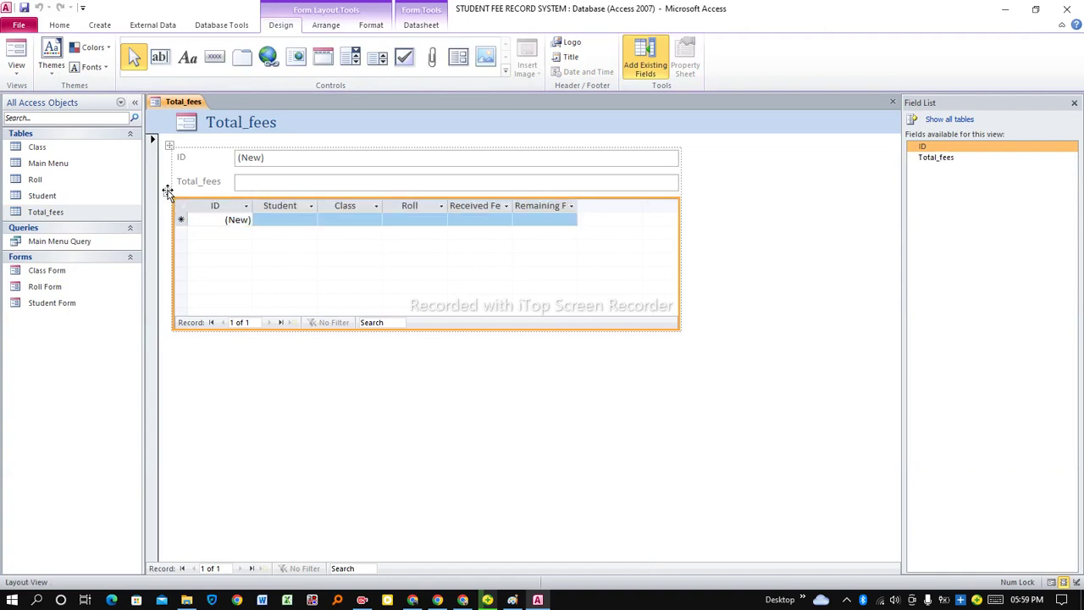
pyautogui.press('Delete')
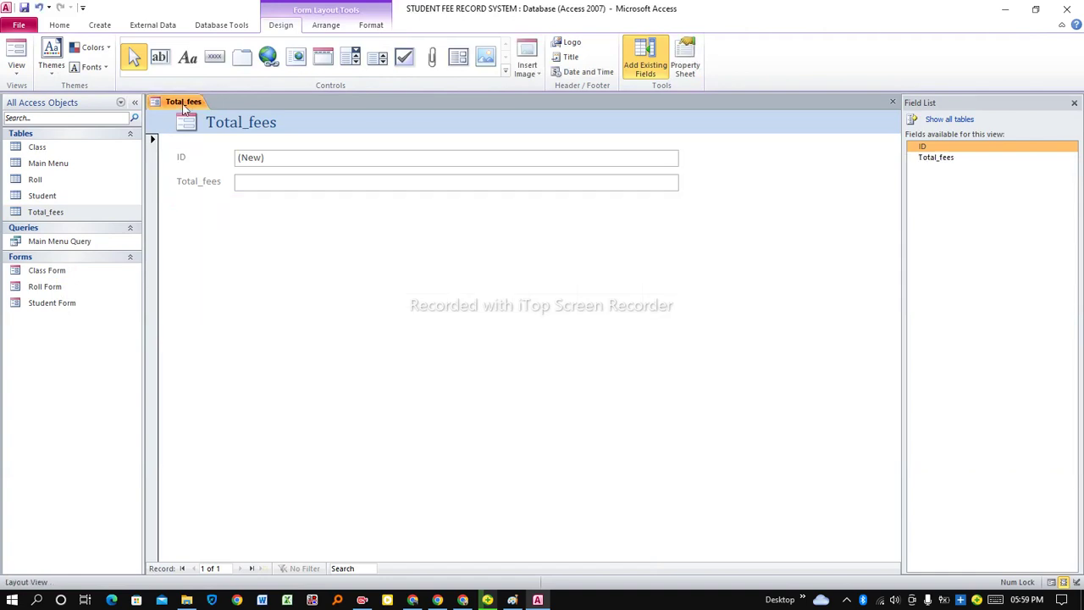
# Open the Total_fees form in Design View and extend its Detail section to 2 inches tall
pyautogui.rightClick(185, 108)
pyautogui.click(224, 193)
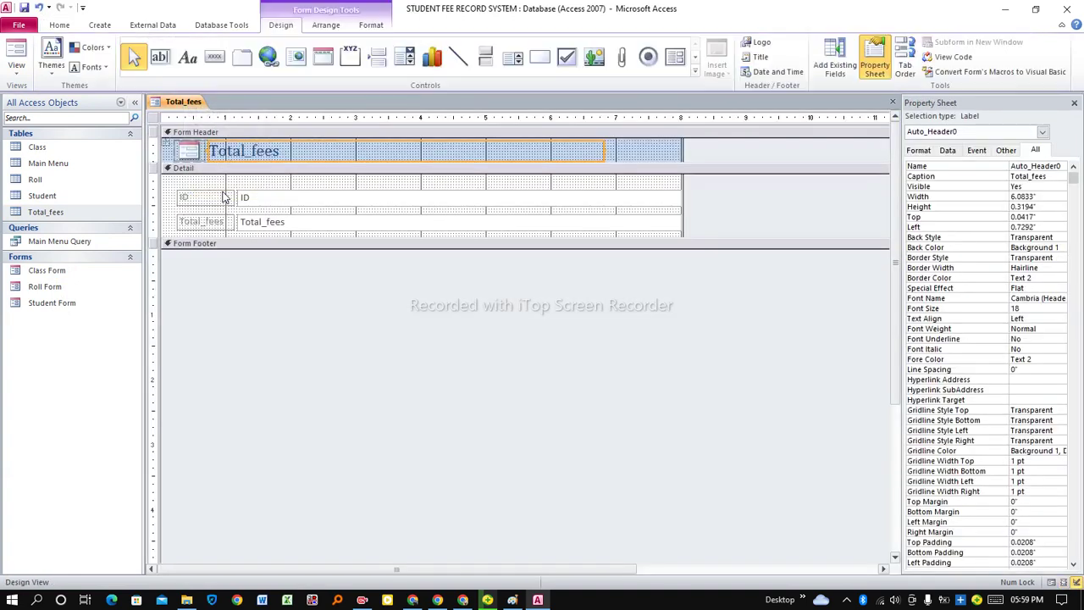
pyautogui.moveTo(173, 240); pyautogui.dragTo(175, 303)
pyautogui.click(201, 273)
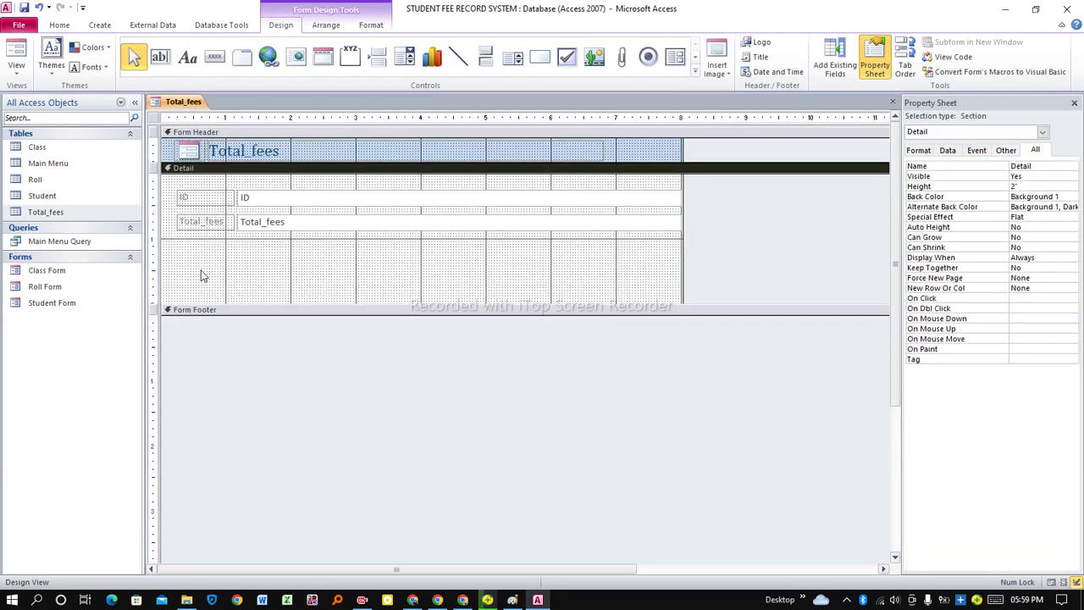
# Draw a command button below the Total_fees field and assign it the Add New Record action from Record Operations
pyautogui.click(220, 60)
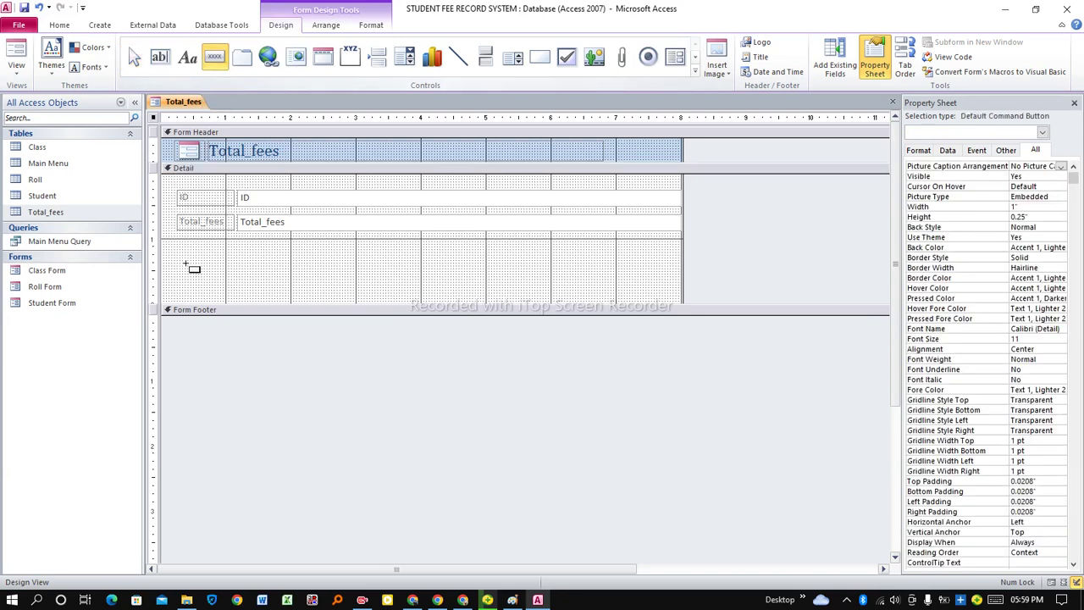
pyautogui.moveTo(188, 257); pyautogui.dragTo(249, 280)
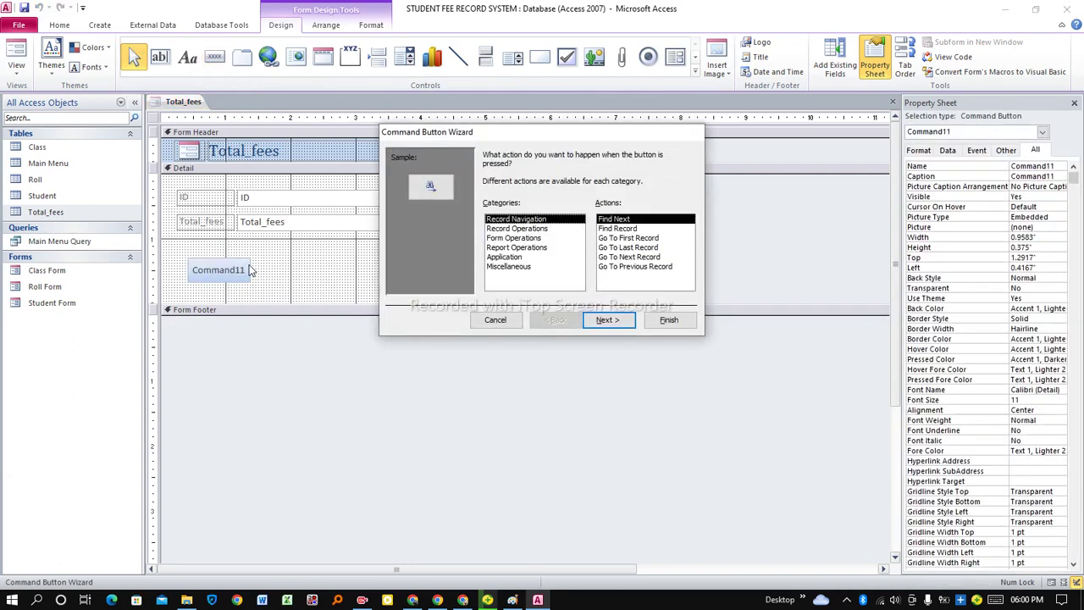
pyautogui.click(509, 229)
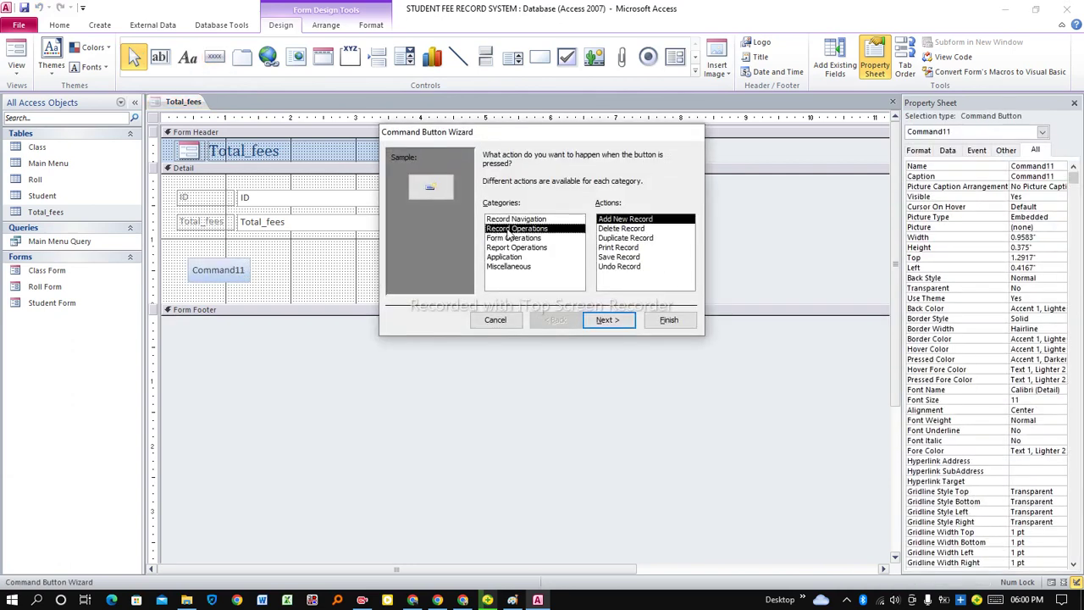
pyautogui.click(607, 320)
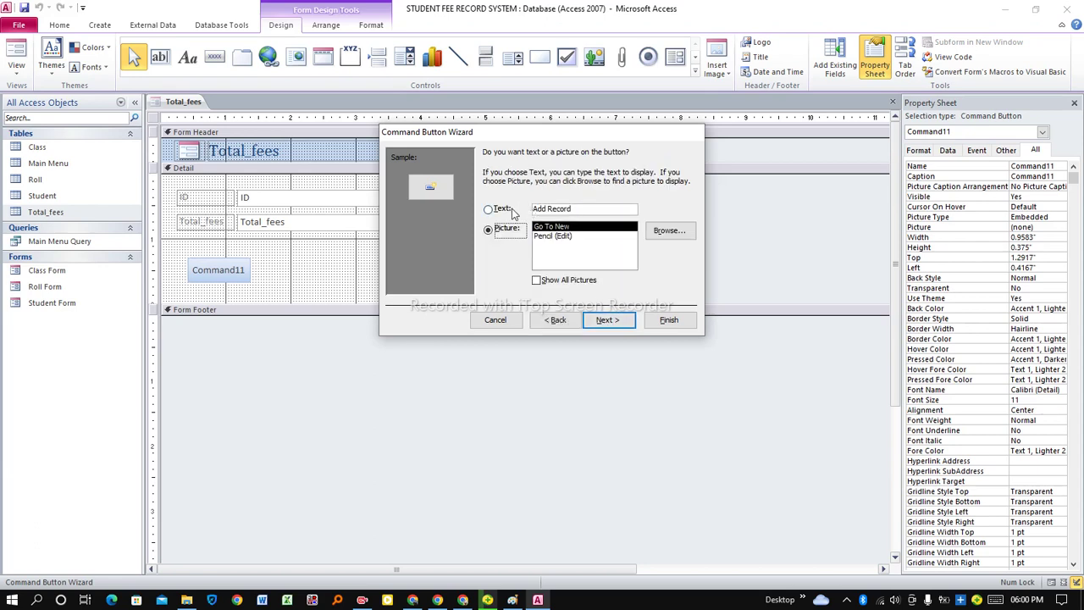
# Label the Total_fees form's button with the text Save and finish the wizard with the default name
pyautogui.click(499, 209)
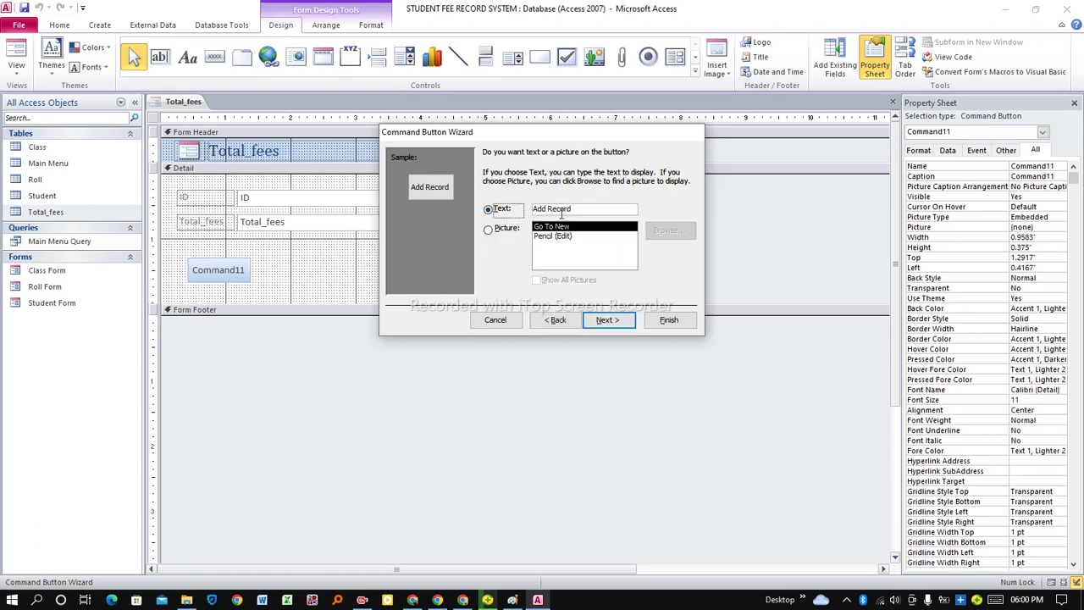
pyautogui.moveTo(580, 210); pyautogui.dragTo(533, 214)
pyautogui.write('Save')
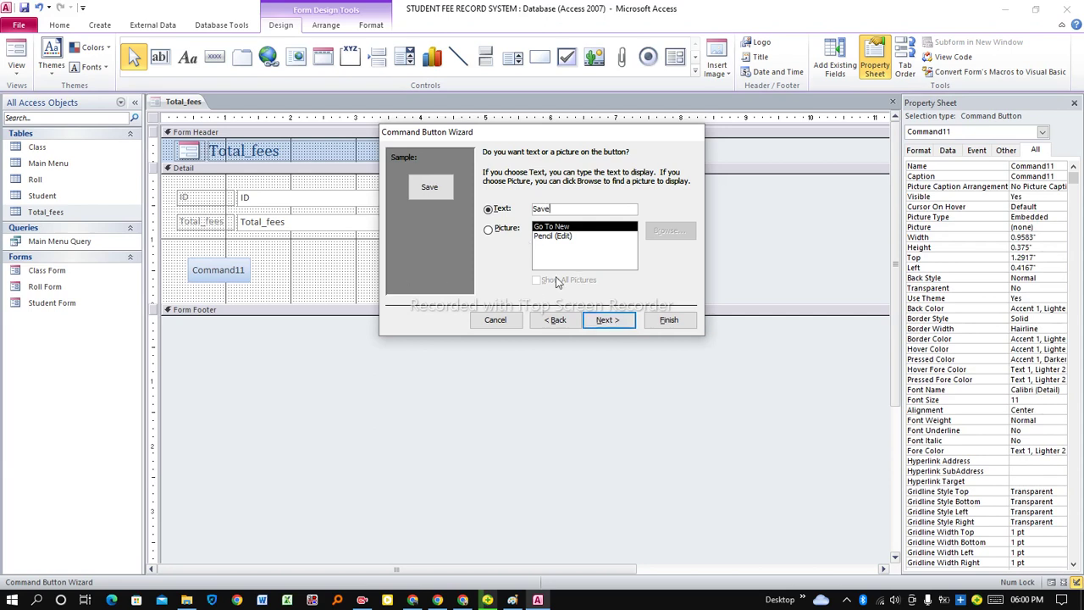
pyautogui.click(609, 321)
pyautogui.click(669, 320)
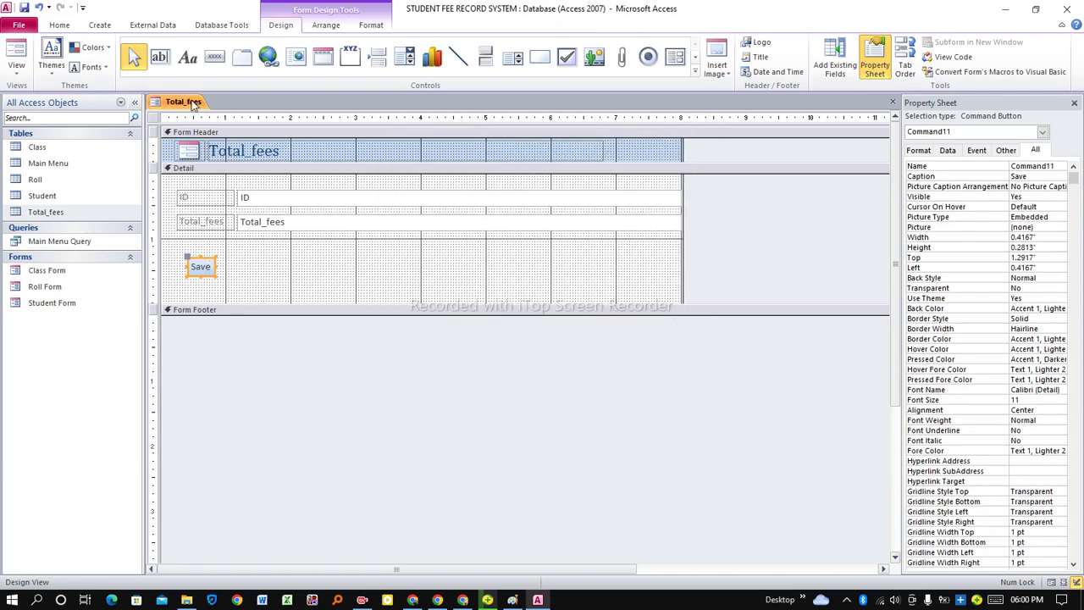
# Save the form as Total_fees Form and close it
pyautogui.rightClick(193, 103)
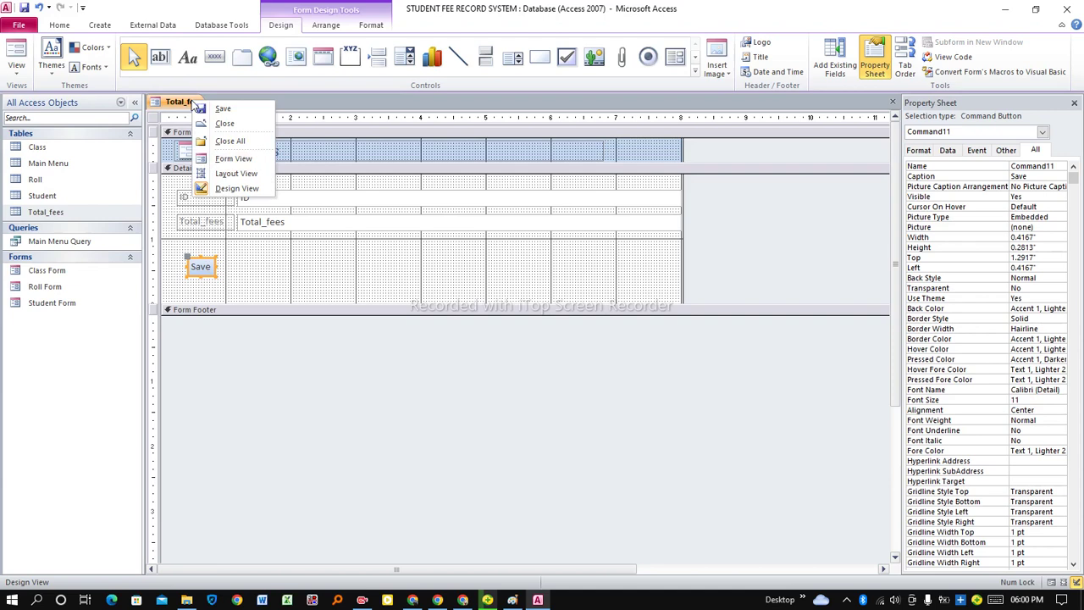
pyautogui.click(240, 111)
pyautogui.click(568, 210)
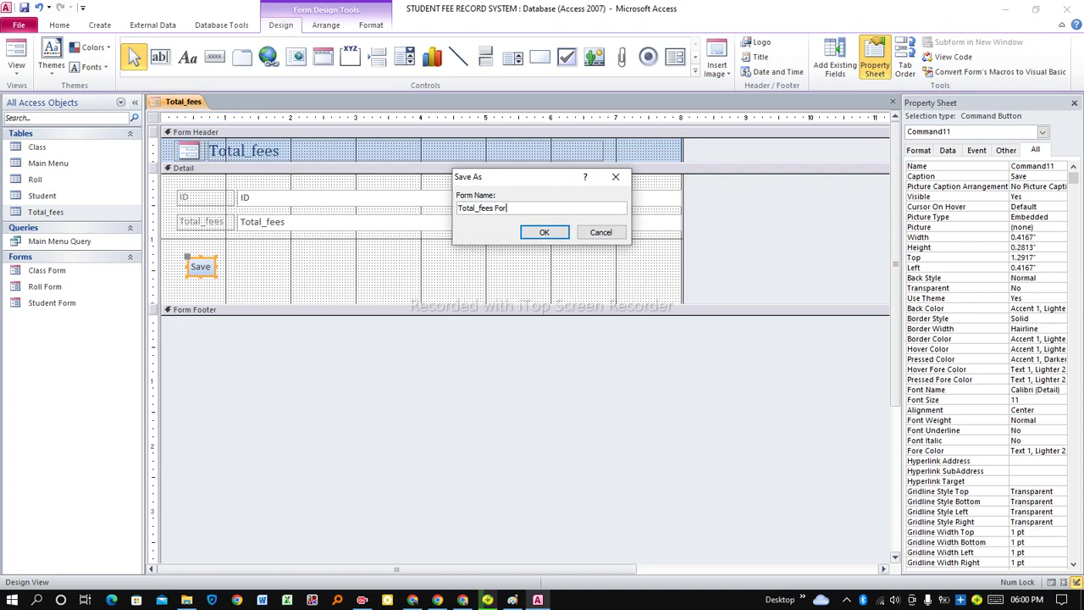
pyautogui.click(544, 232)
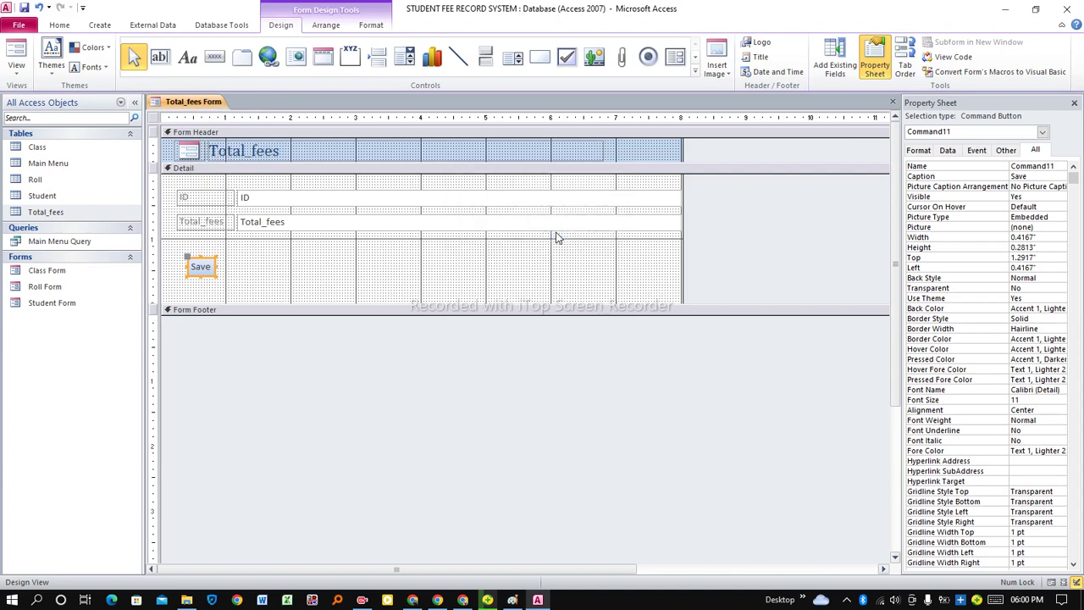
pyautogui.rightClick(201, 103)
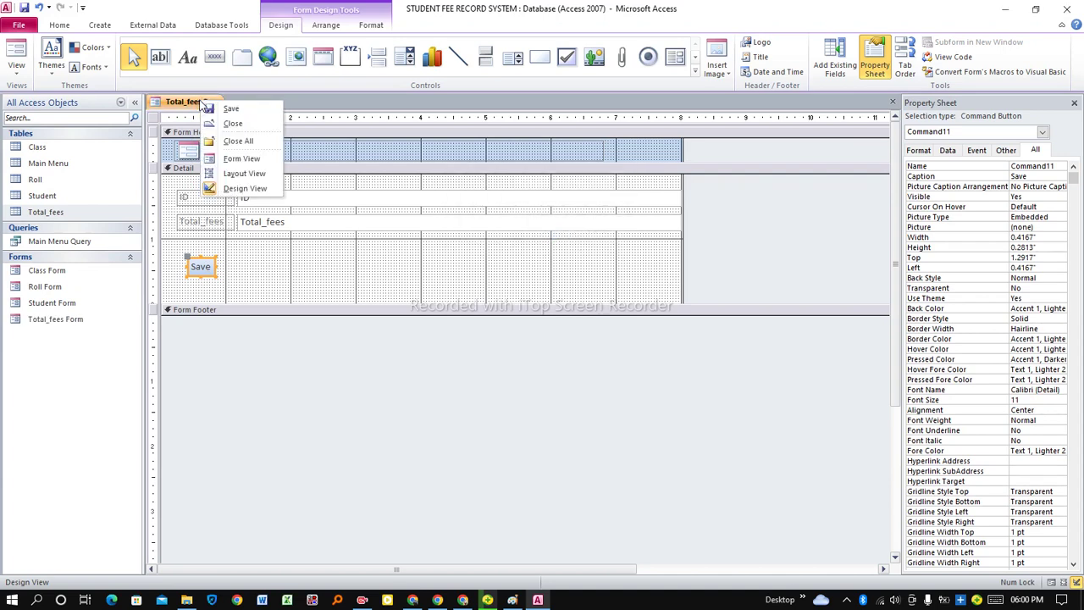
pyautogui.click(239, 127)
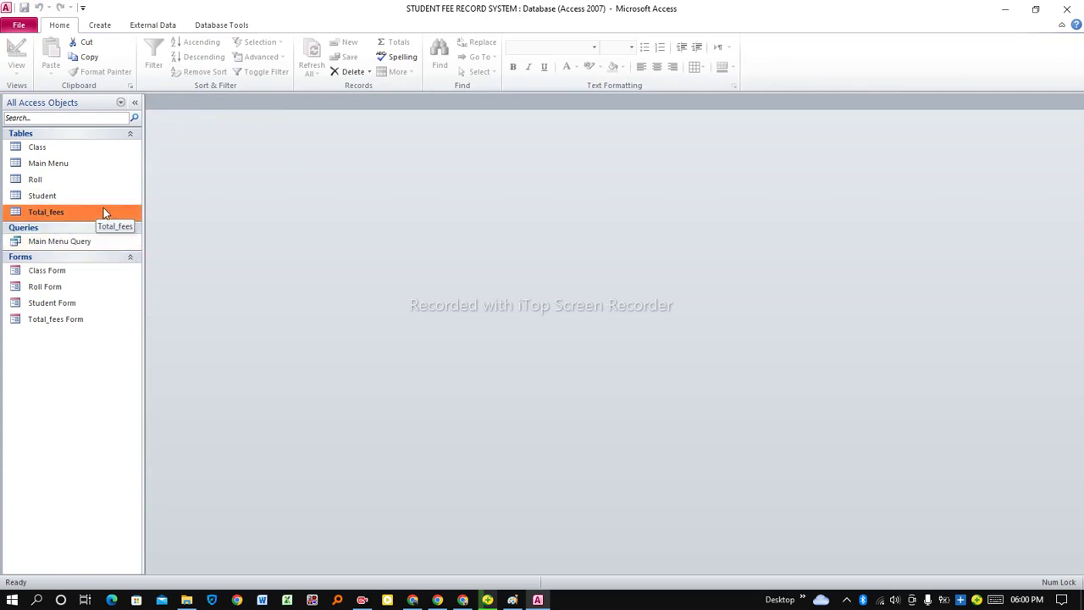
# Create a form based on the Main Menu Query
pyautogui.click(64, 168)
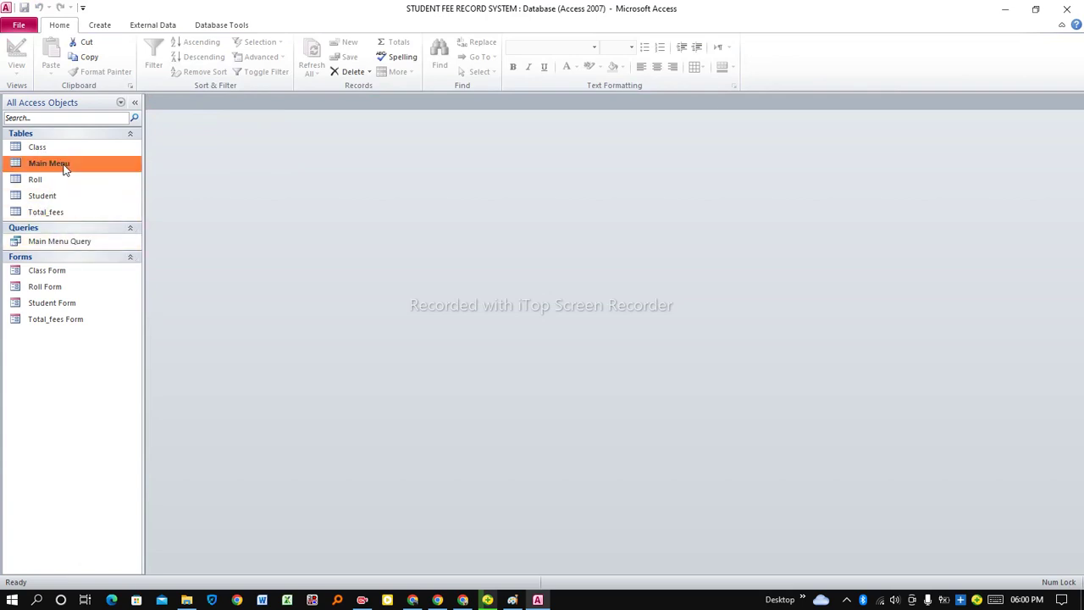
pyautogui.click(35, 243)
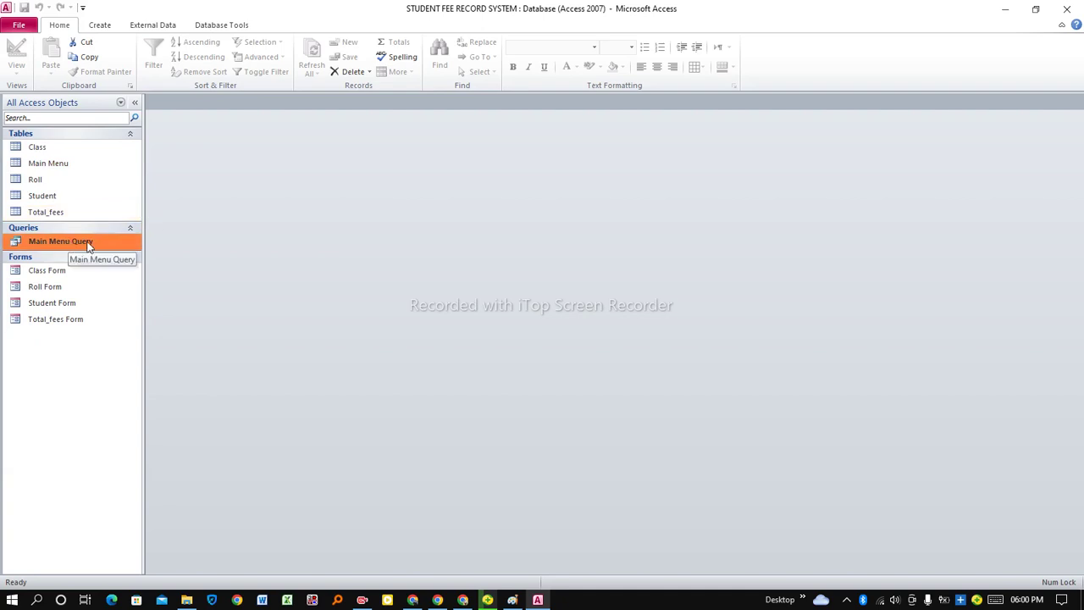
pyautogui.click(111, 25)
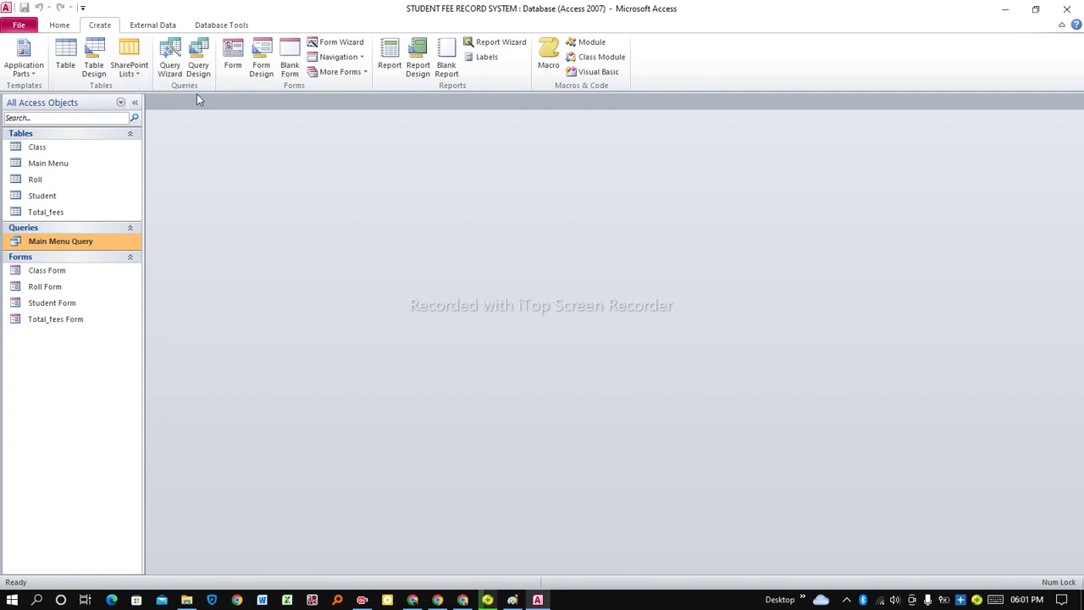
pyautogui.click(234, 61)
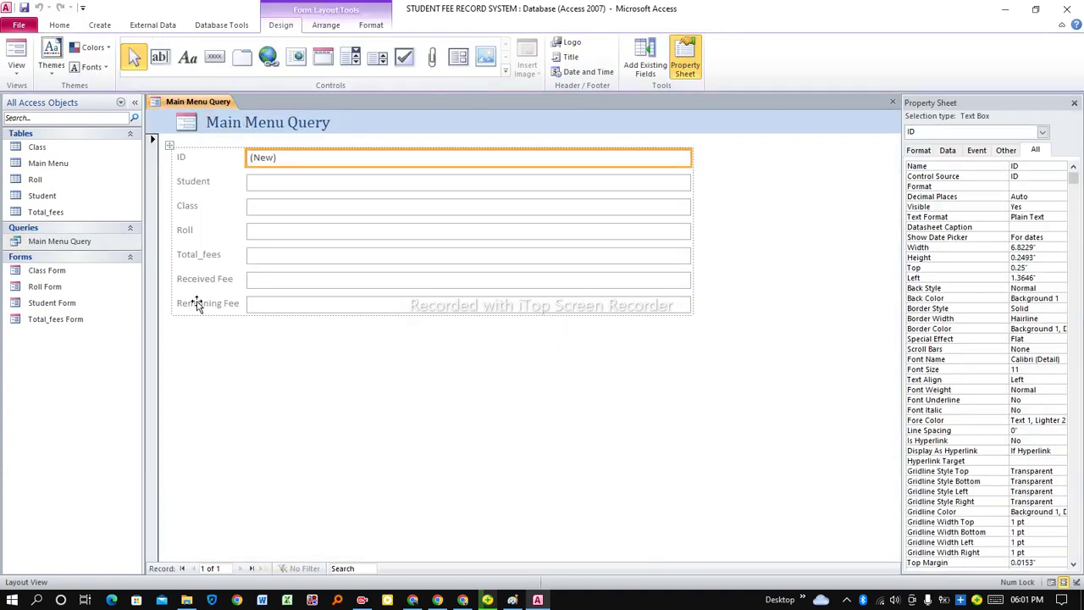
pyautogui.click(238, 342)
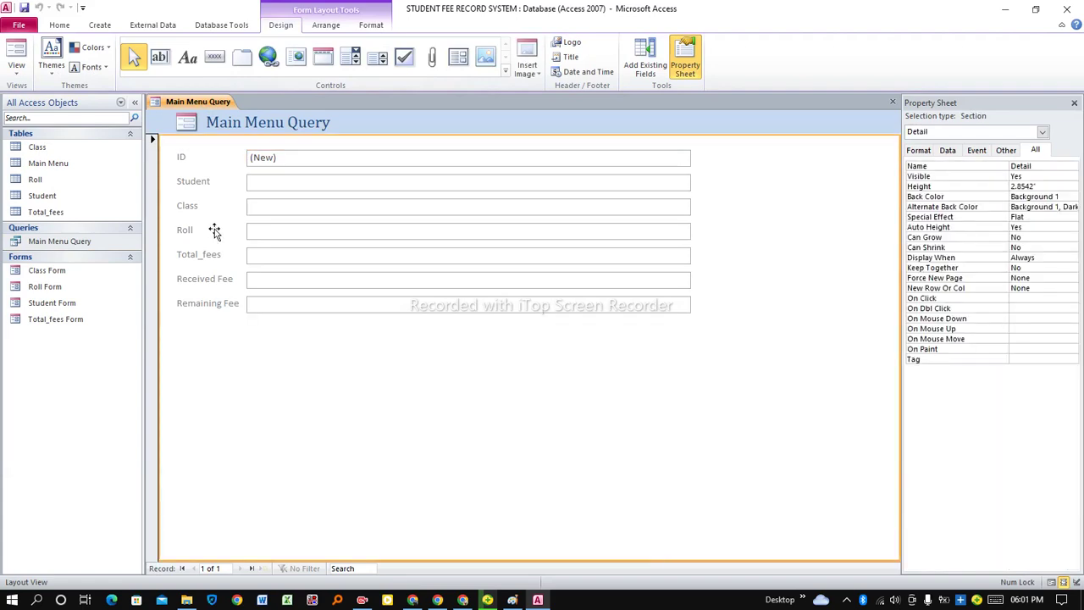
pyautogui.click(188, 162)
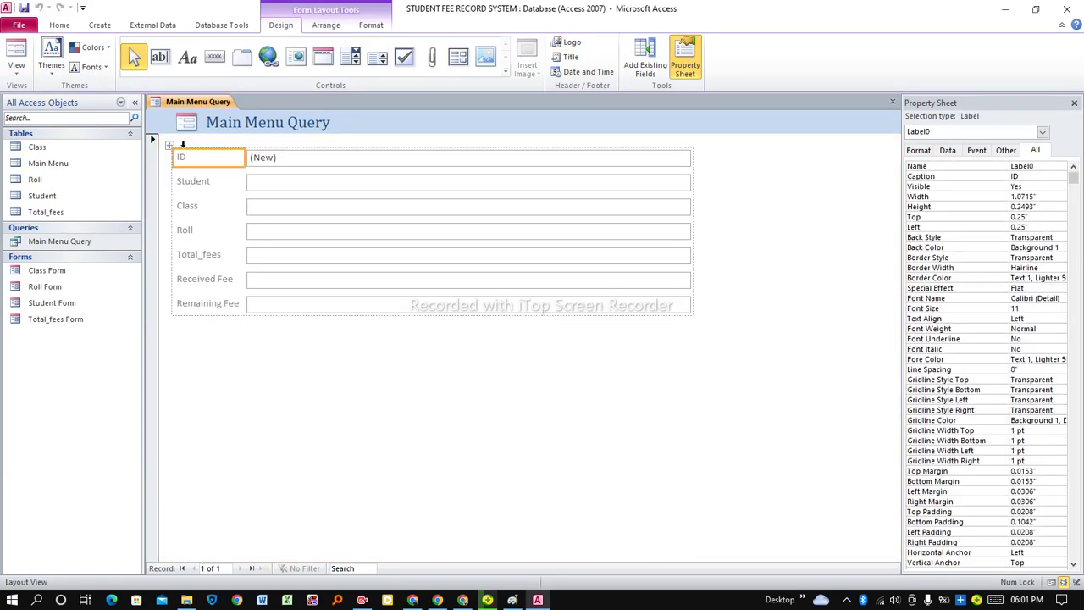
pyautogui.click(182, 144)
pyautogui.click(166, 145)
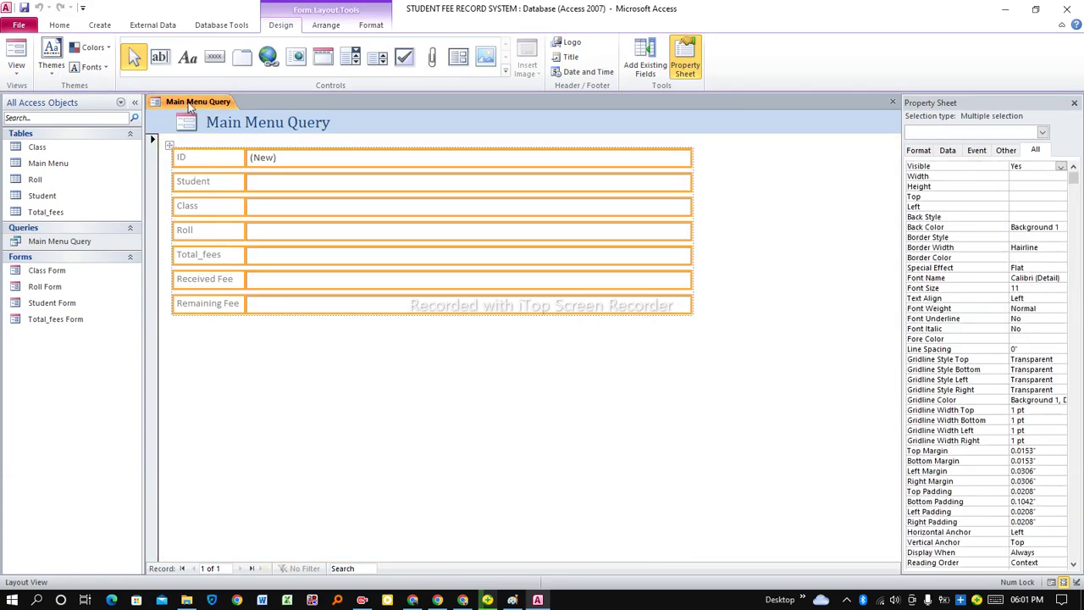
pyautogui.click(345, 331)
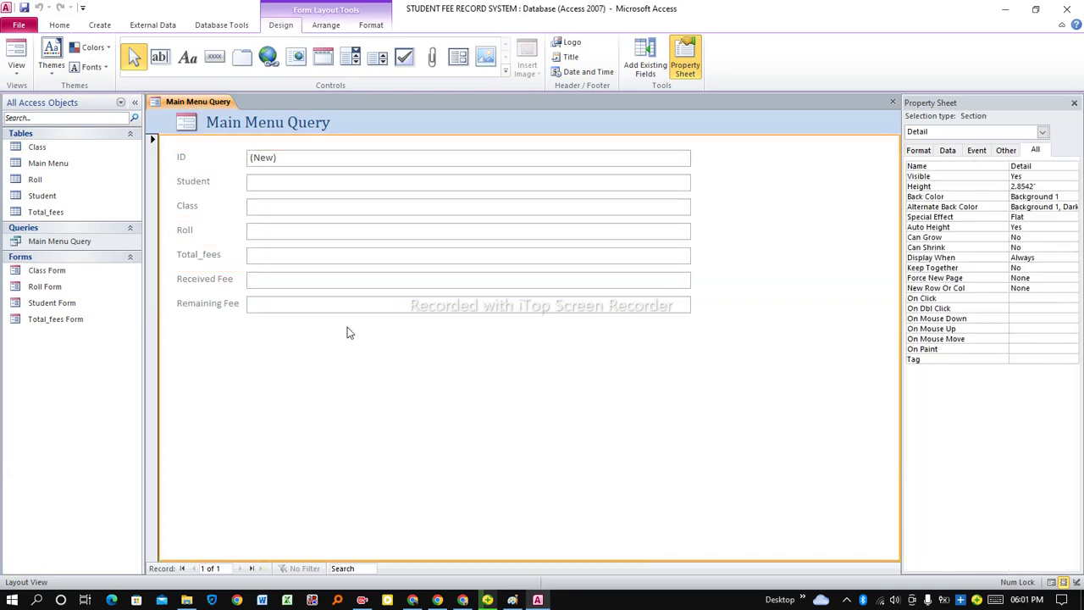
# Open the Main Menu Query form in Design View and extend its Detail section to about 3.7 inches tall
pyautogui.rightClick(198, 102)
pyautogui.click(263, 188)
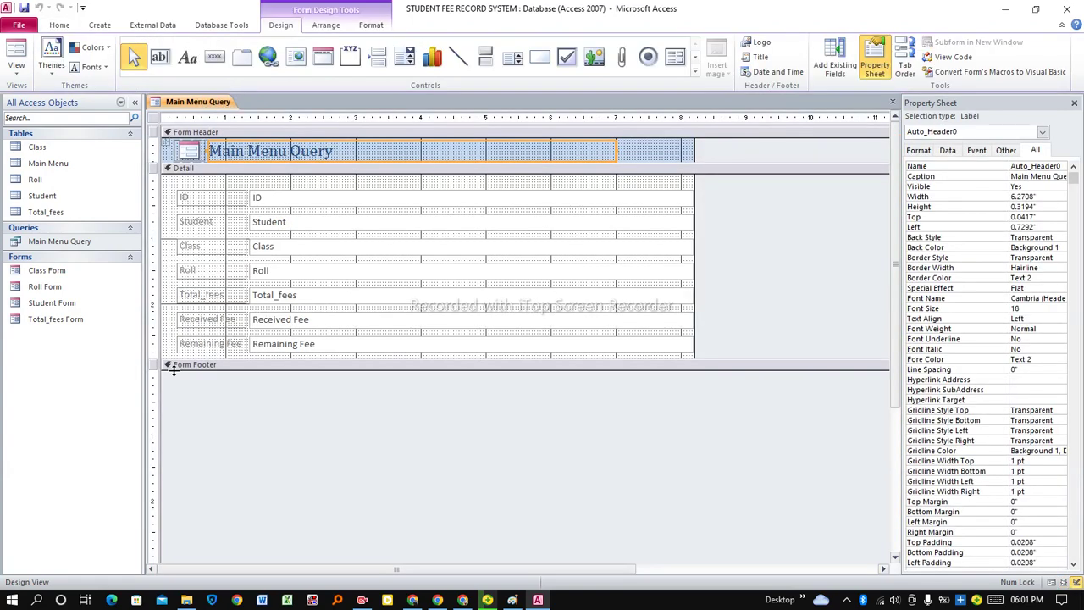
pyautogui.moveTo(167, 359); pyautogui.dragTo(175, 410)
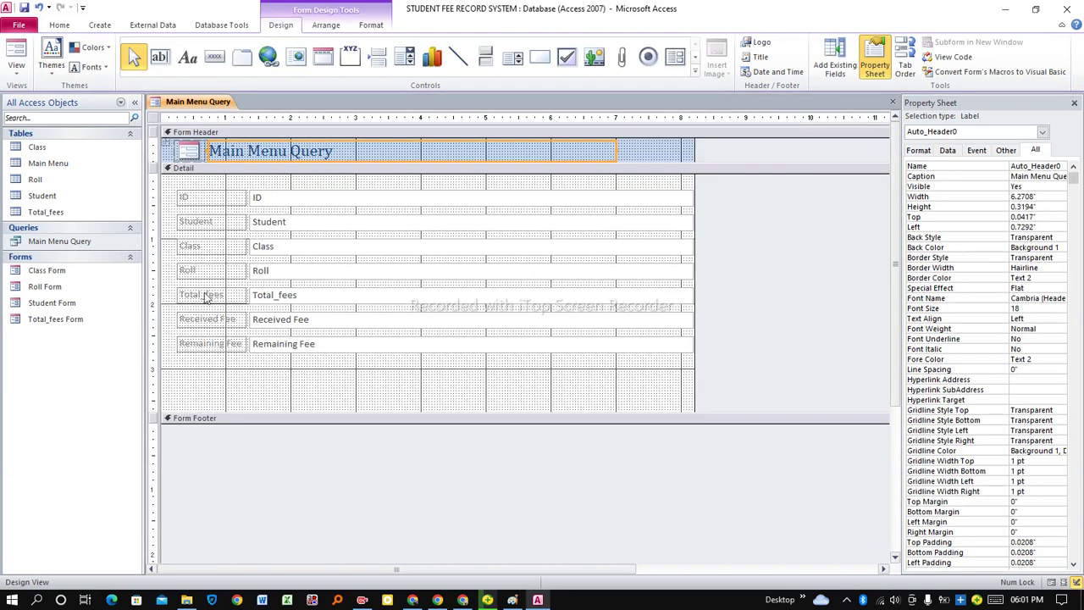
# Draw a command button below the Remaining Fee field and assign it the Add New Record action from Record Operations
pyautogui.click(215, 57)
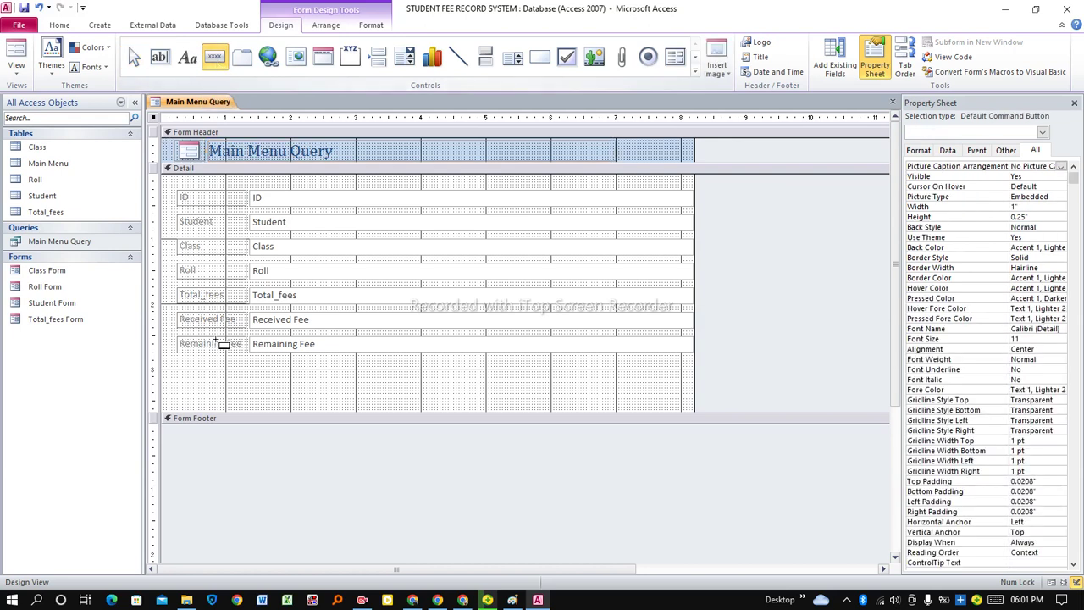
pyautogui.moveTo(202, 378); pyautogui.dragTo(261, 396)
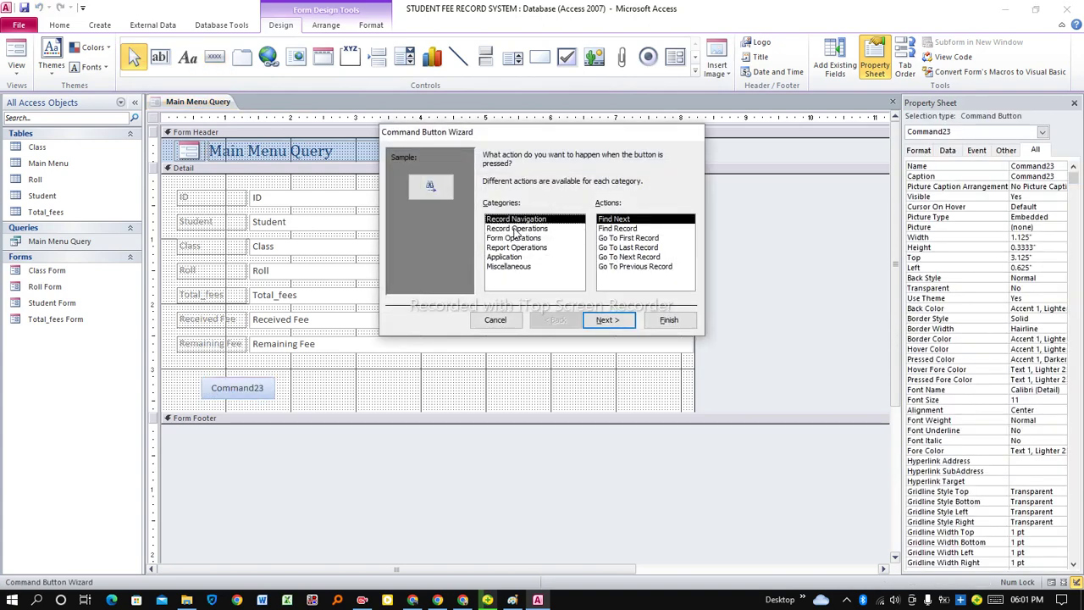
pyautogui.click(517, 229)
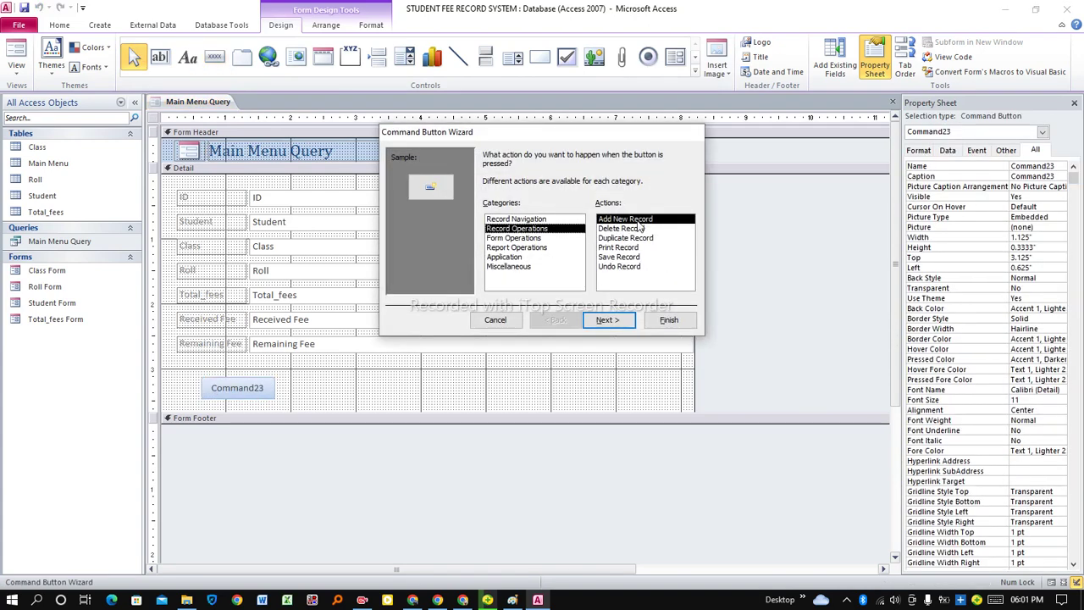
pyautogui.click(605, 321)
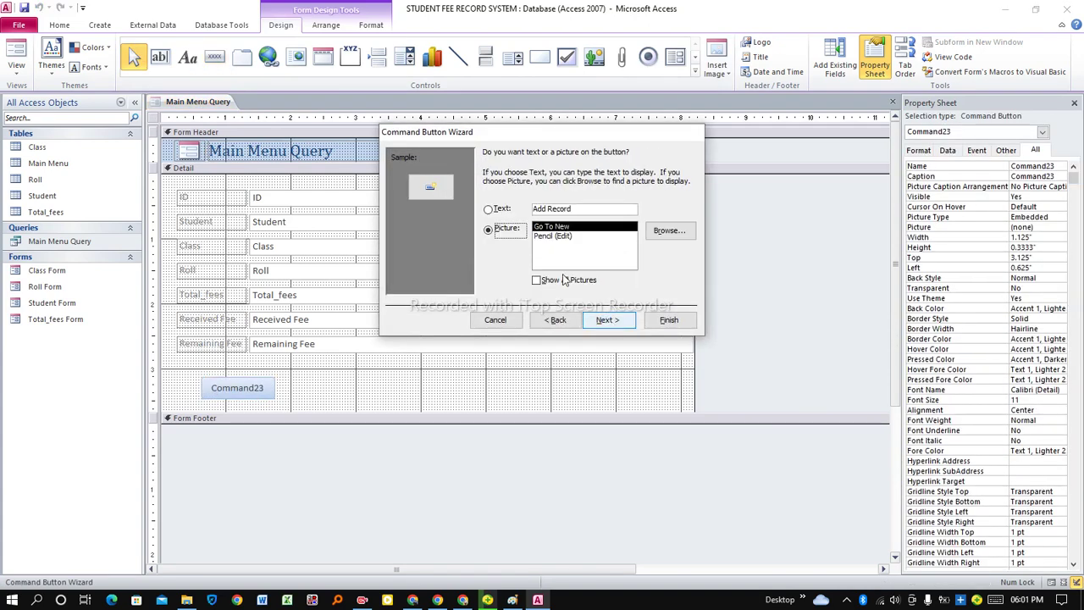
# Give the command button the text caption Save instead of a picture, keep its default name and finish the wizard
pyautogui.click(499, 209)
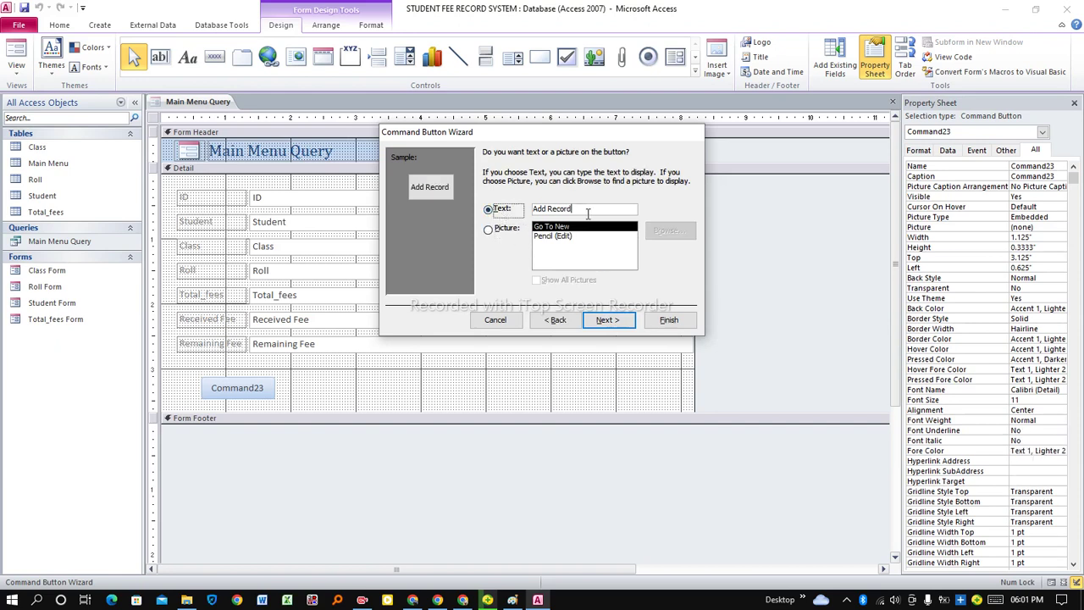
pyautogui.moveTo(577, 212); pyautogui.dragTo(530, 214)
pyautogui.write('Save')
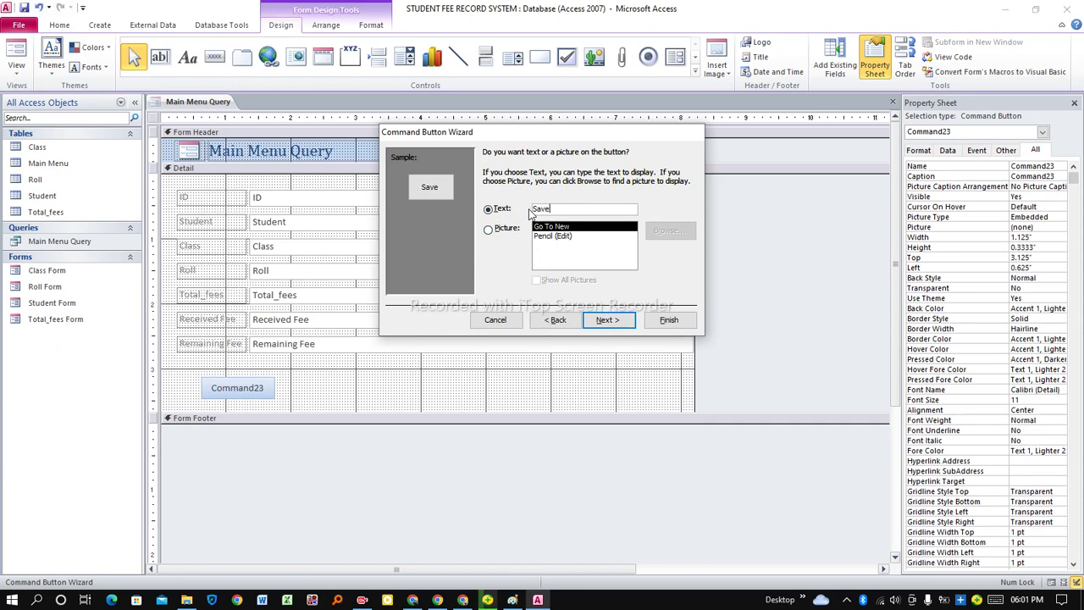
pyautogui.click(605, 320)
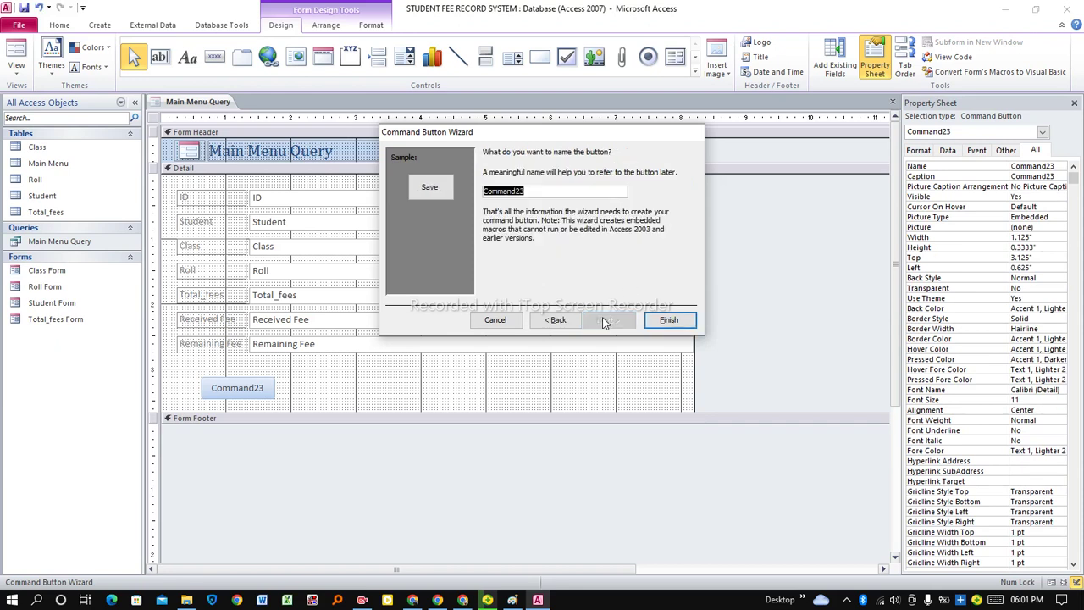
pyautogui.click(669, 320)
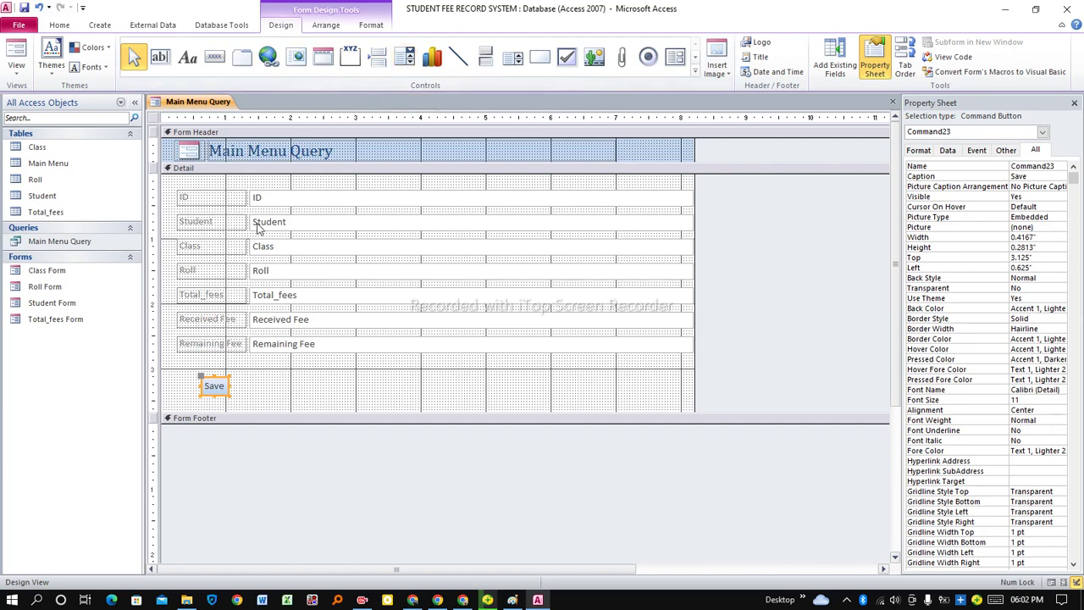
# Delete the Student text box with its label from the Detail section
pyautogui.click(287, 226)
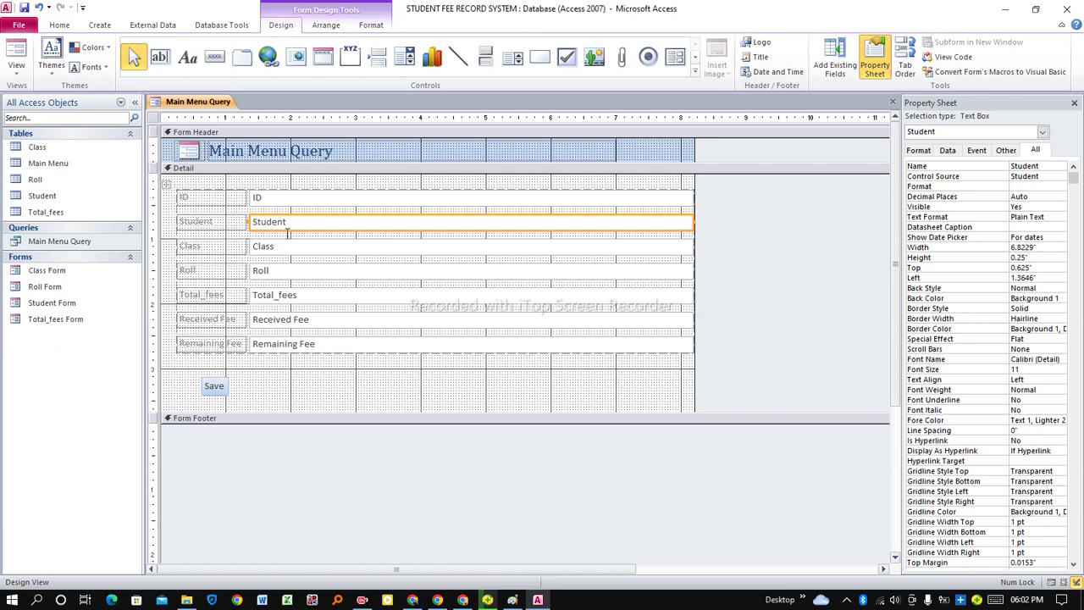
pyautogui.click(288, 230)
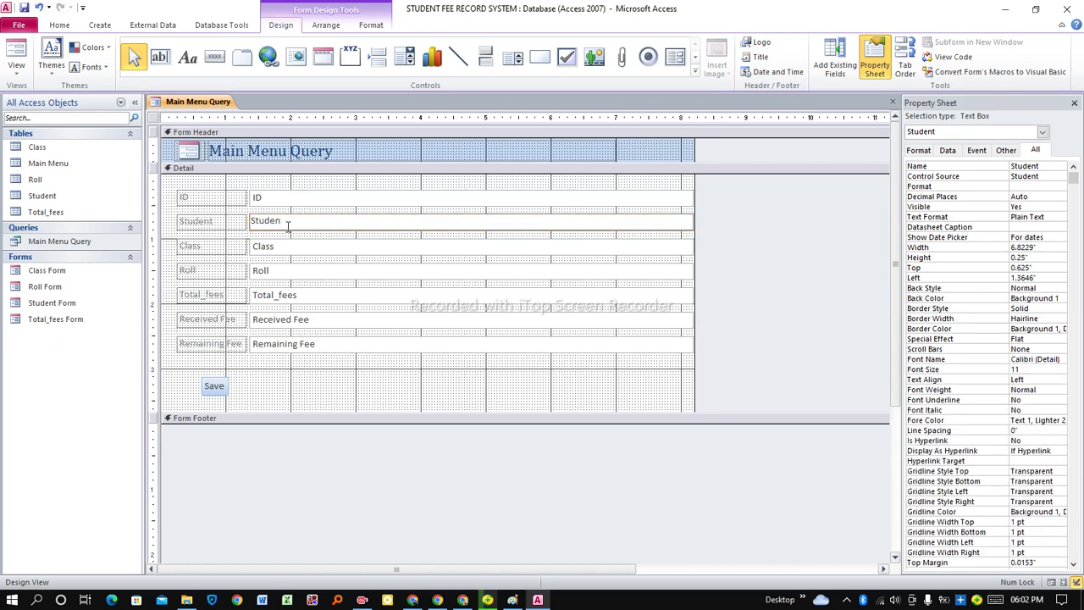
pyautogui.click(258, 252)
pyautogui.click(263, 226)
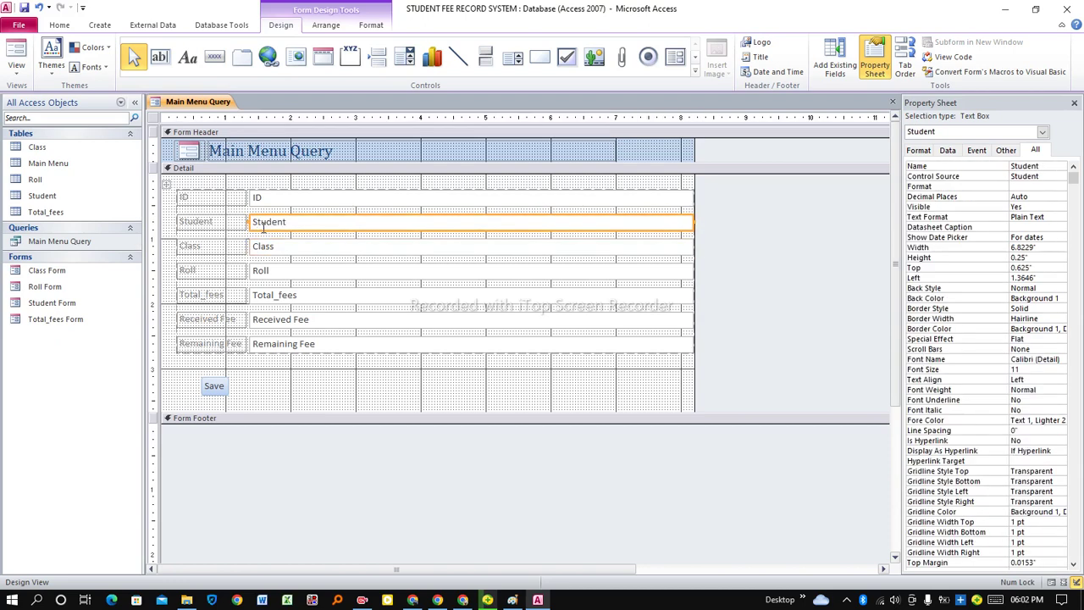
pyautogui.press('Delete')
pyautogui.click(271, 227)
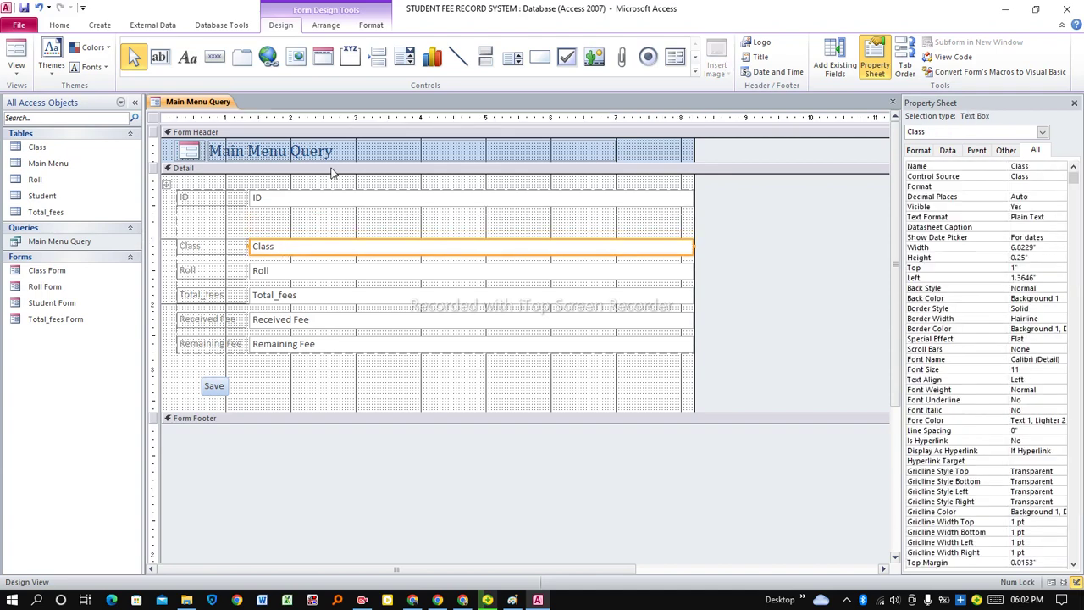
# Place a combo box in the empty row below ID that takes its values from the Student field of the Student table
pyautogui.click(408, 56)
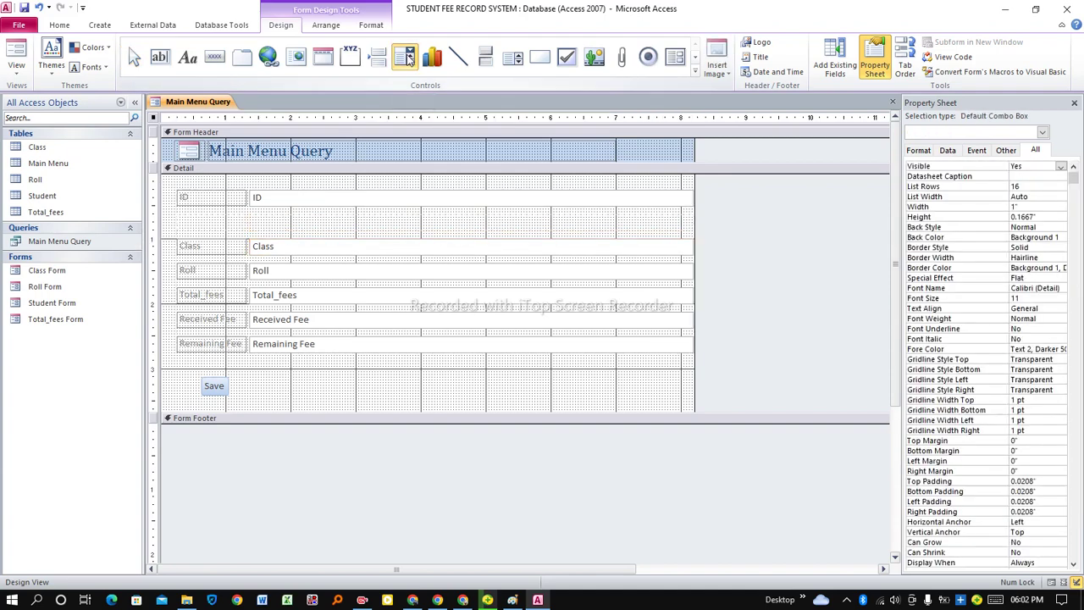
pyautogui.click(260, 221)
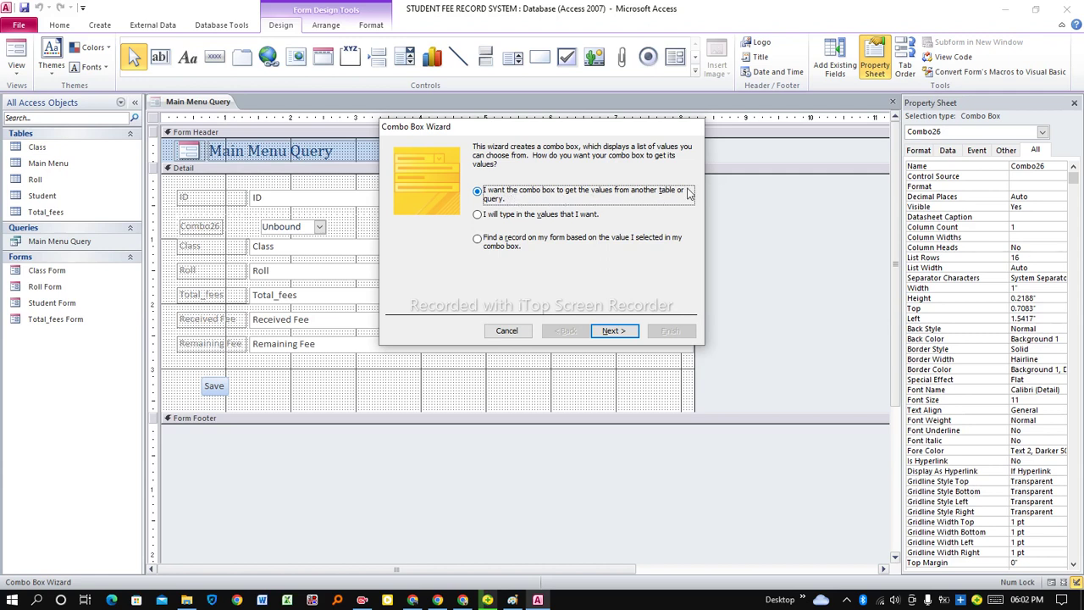
pyautogui.click(610, 331)
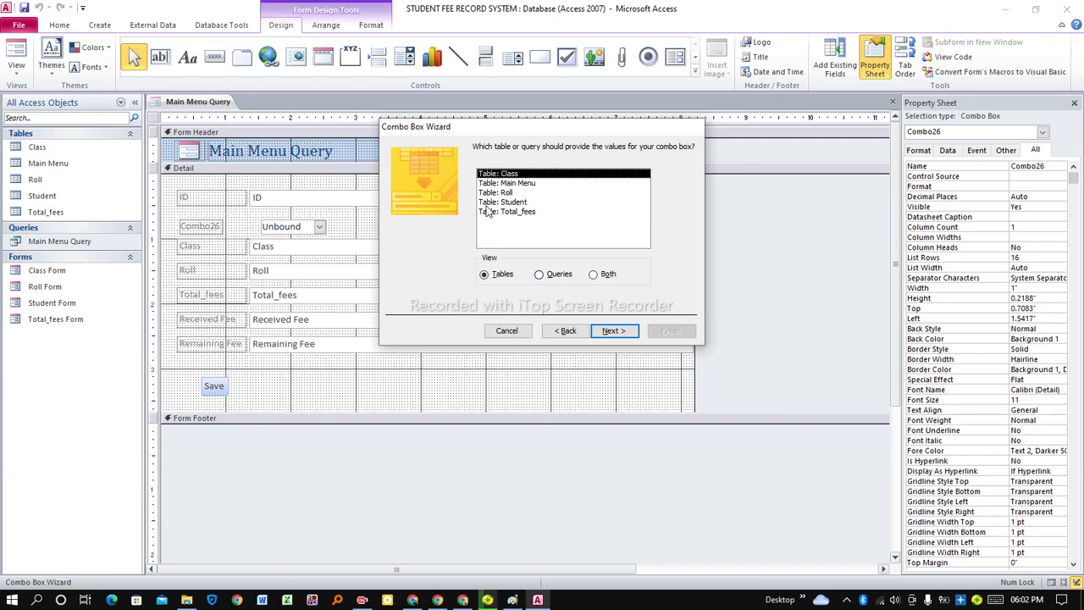
pyautogui.click(501, 203)
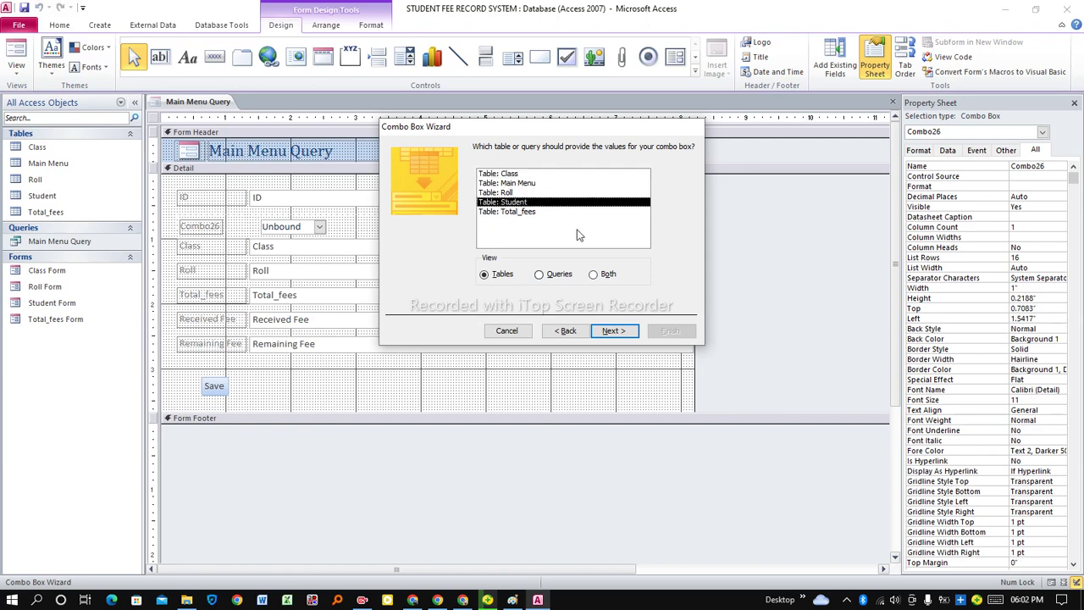
pyautogui.click(610, 330)
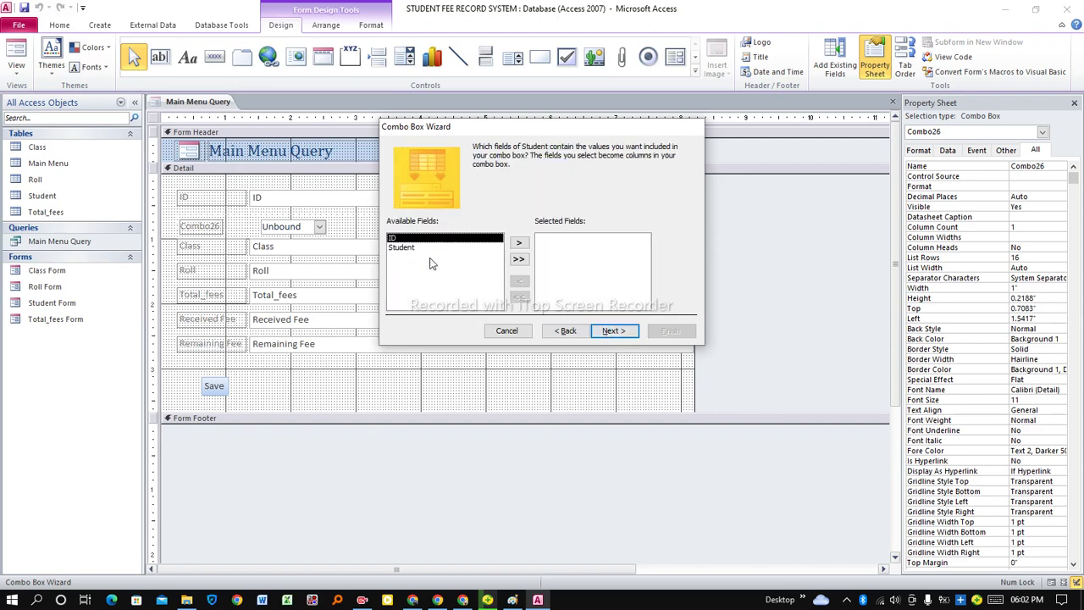
pyautogui.click(415, 248)
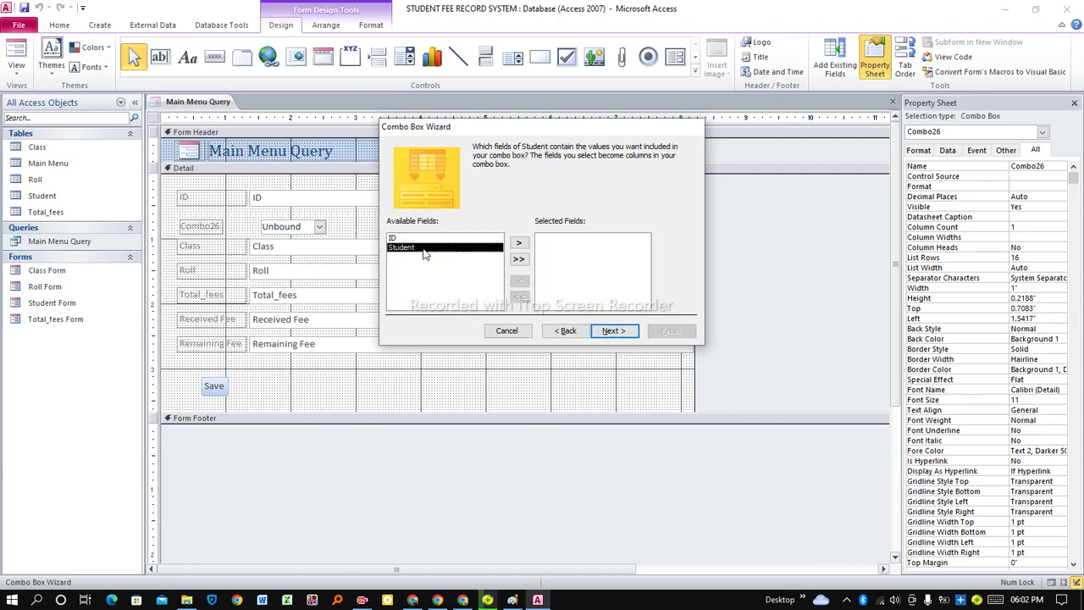
pyautogui.click(518, 244)
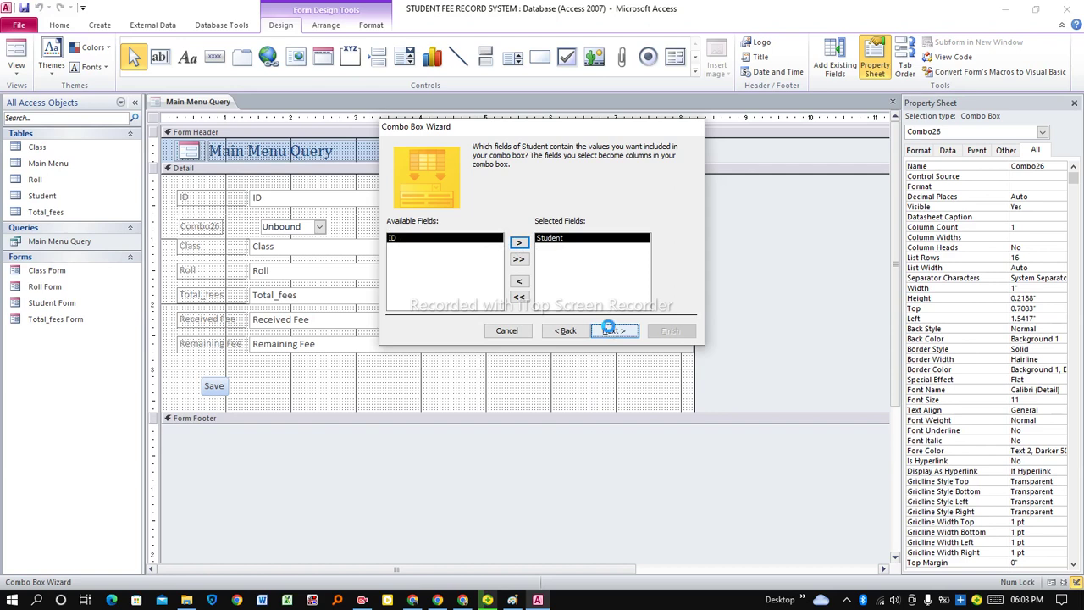
pyautogui.click(611, 331)
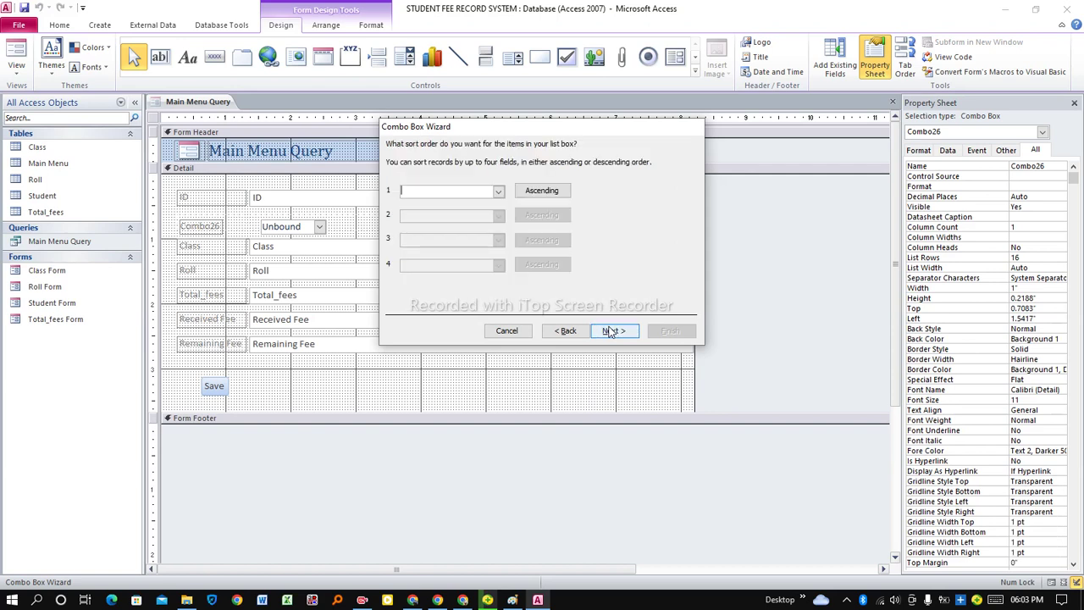
# Sort the combo box list by Student in ascending order, store the selected value in the Student field and finish the wizard
pyautogui.click(497, 191)
pyautogui.click(462, 224)
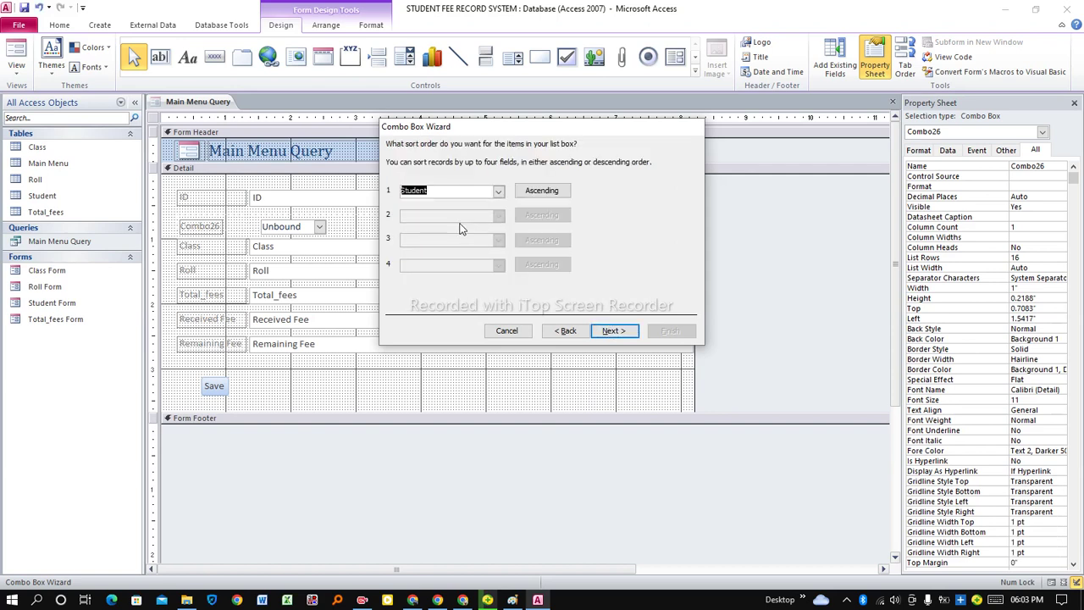
pyautogui.click(610, 331)
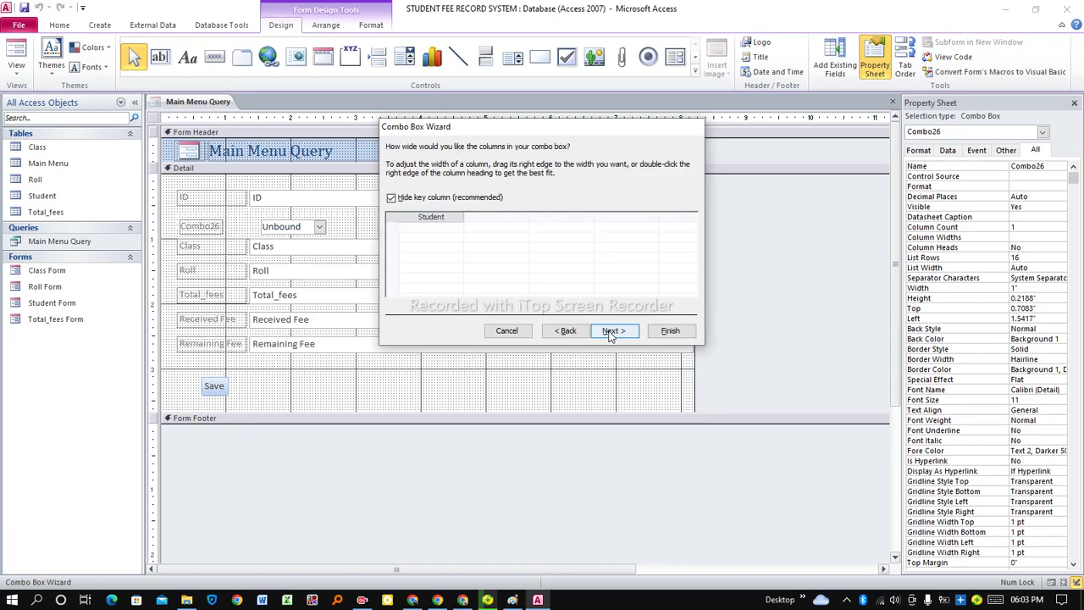
pyautogui.click(608, 330)
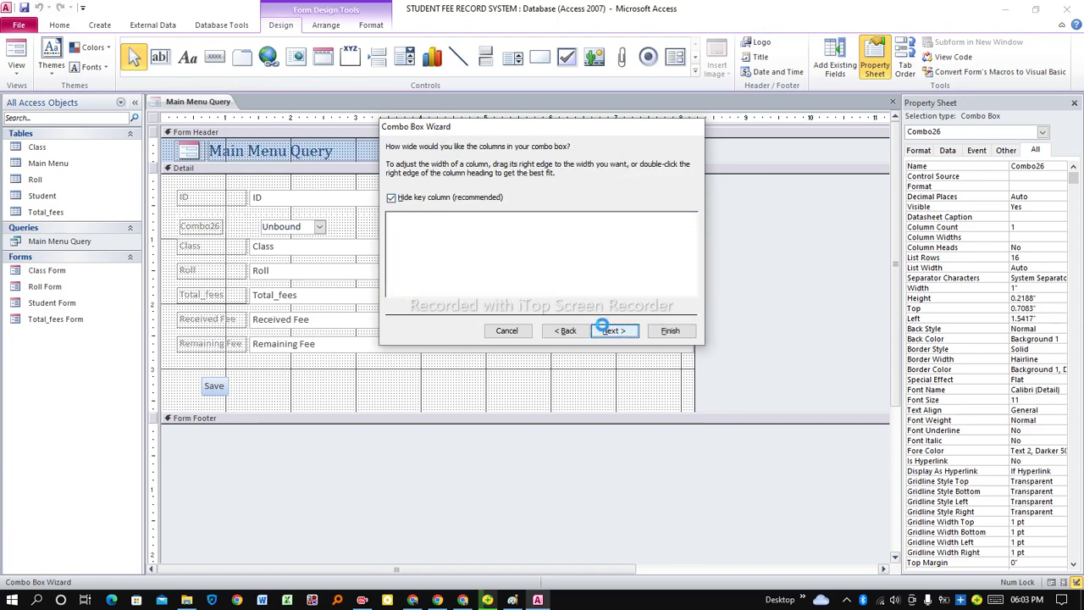
pyautogui.click(507, 209)
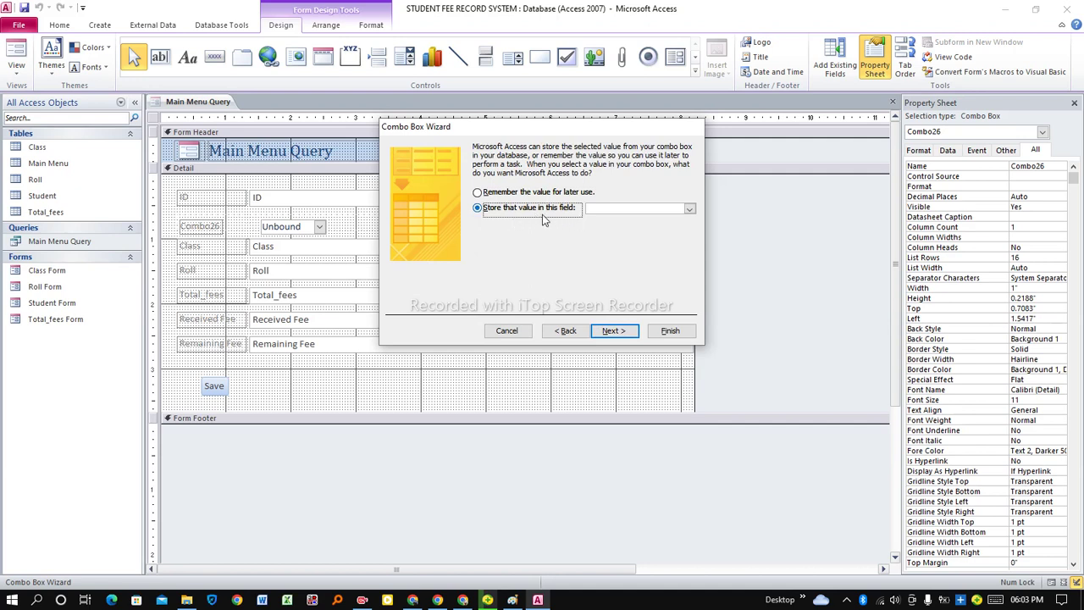
pyautogui.click(690, 210)
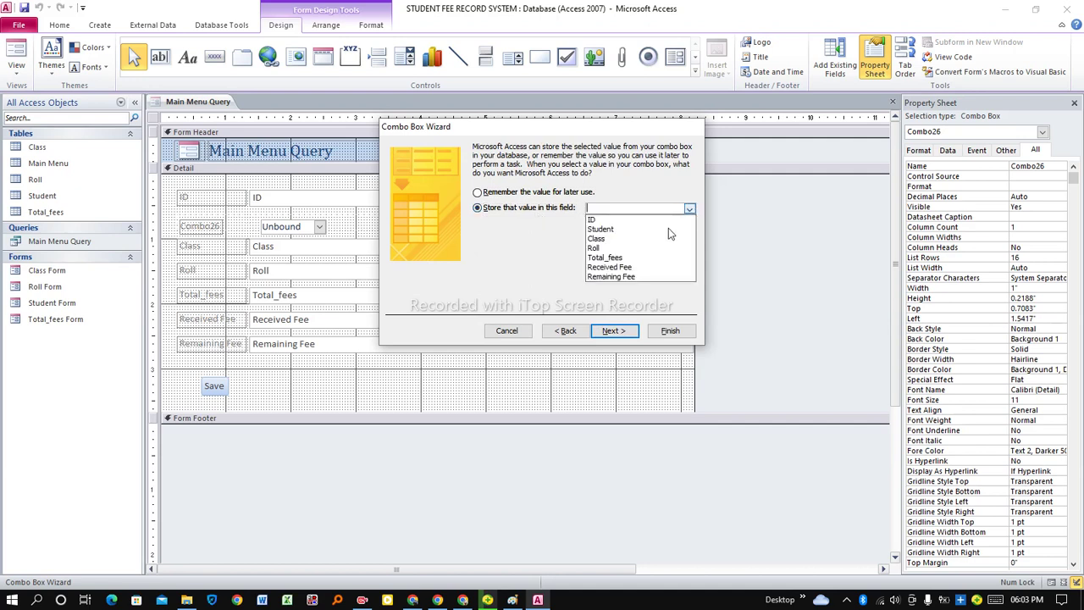
pyautogui.click(618, 230)
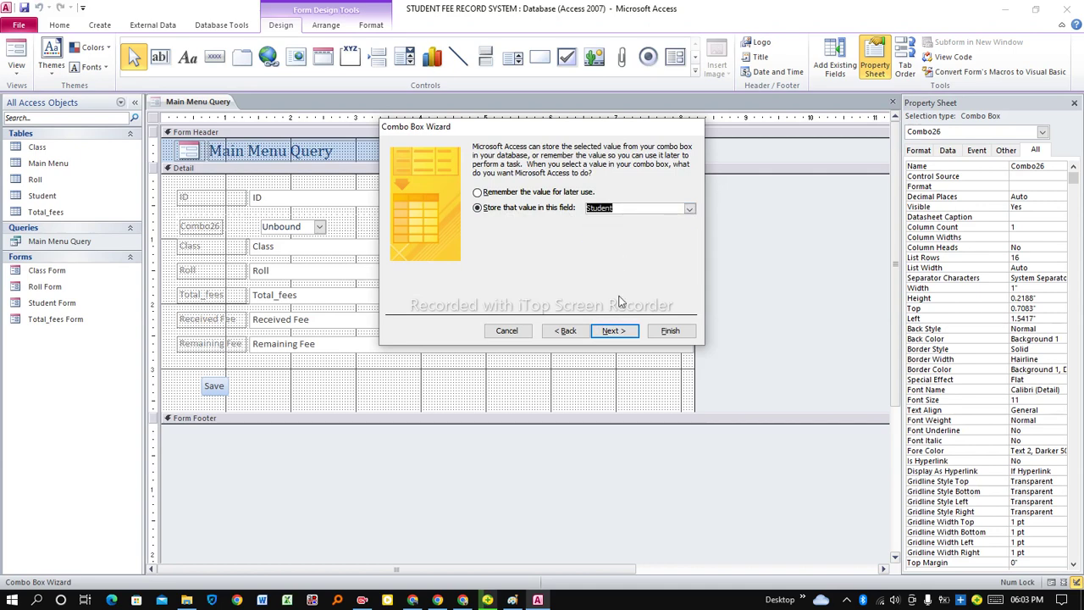
pyautogui.click(614, 331)
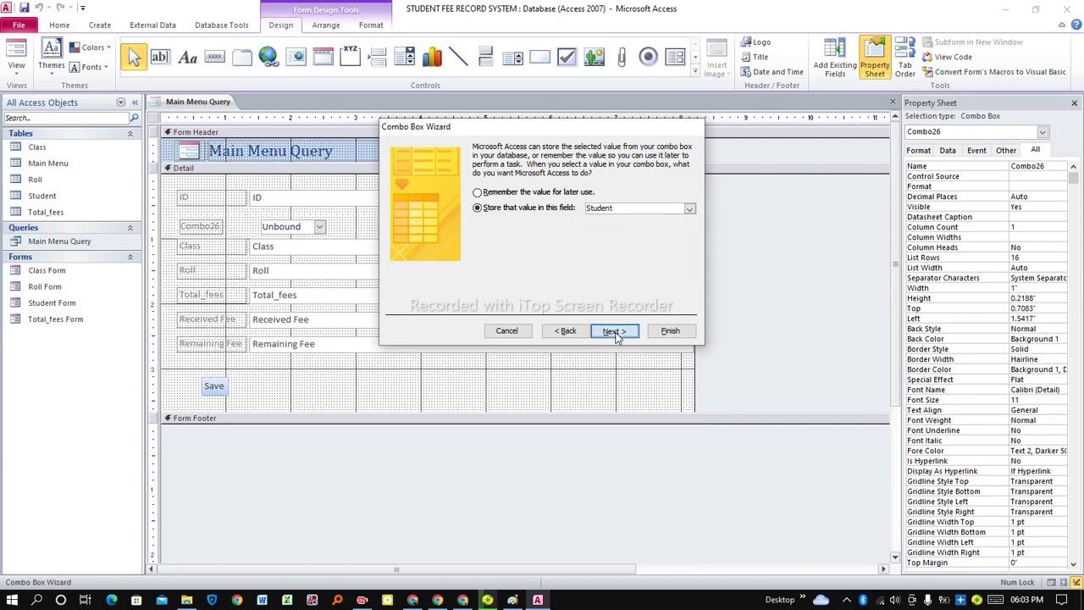
pyautogui.click(666, 331)
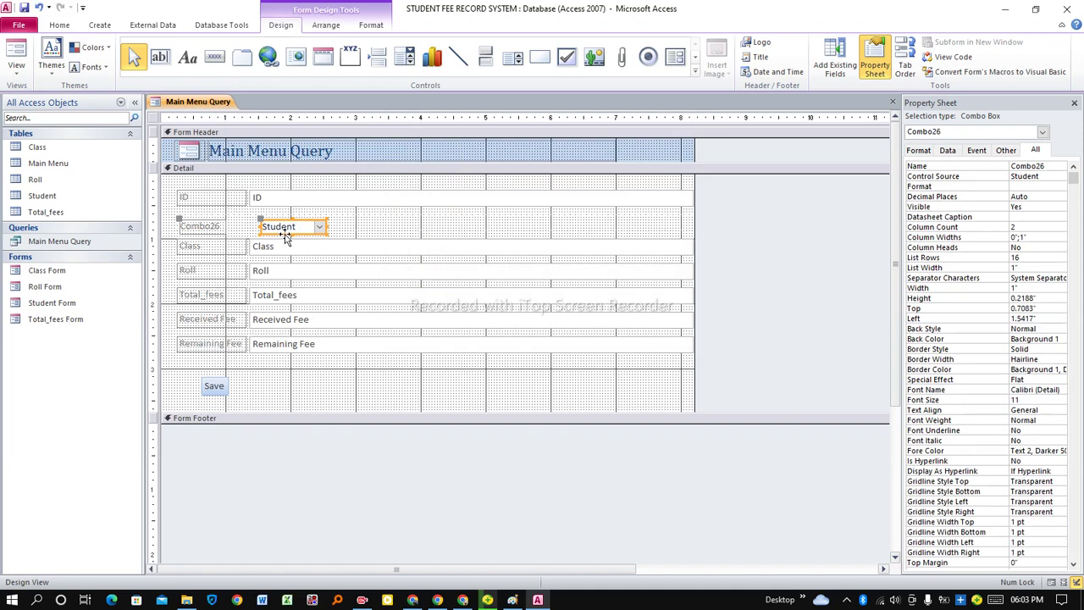
# Move the new combo box into the layout row between ID and Class and change its label to Student
pyautogui.moveTo(287, 238); pyautogui.dragTo(305, 238)
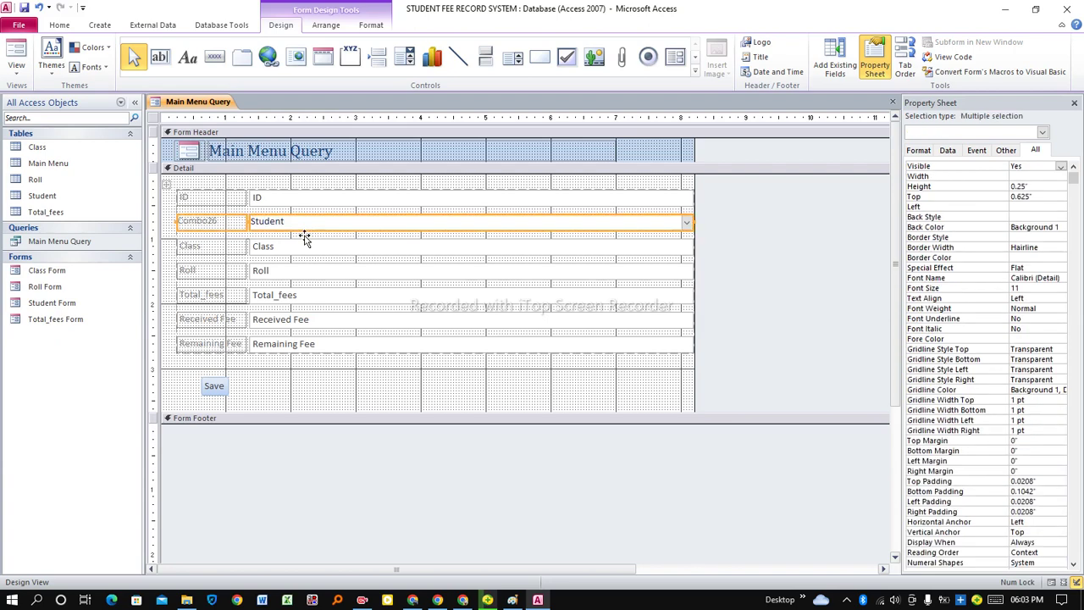
pyautogui.click(226, 222)
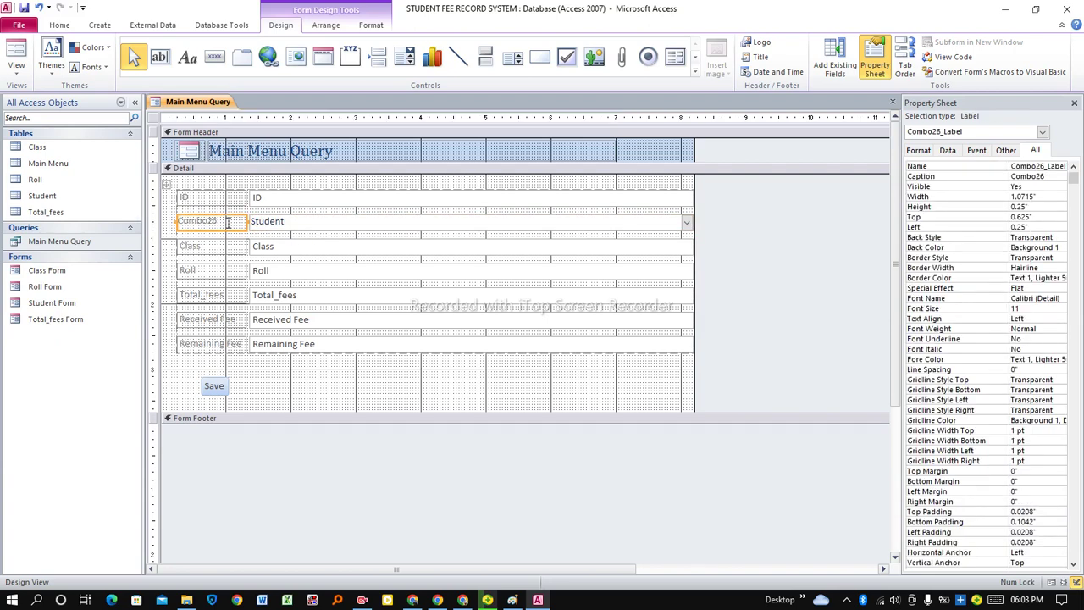
pyautogui.doubleClick(227, 222)
pyautogui.write('Student')
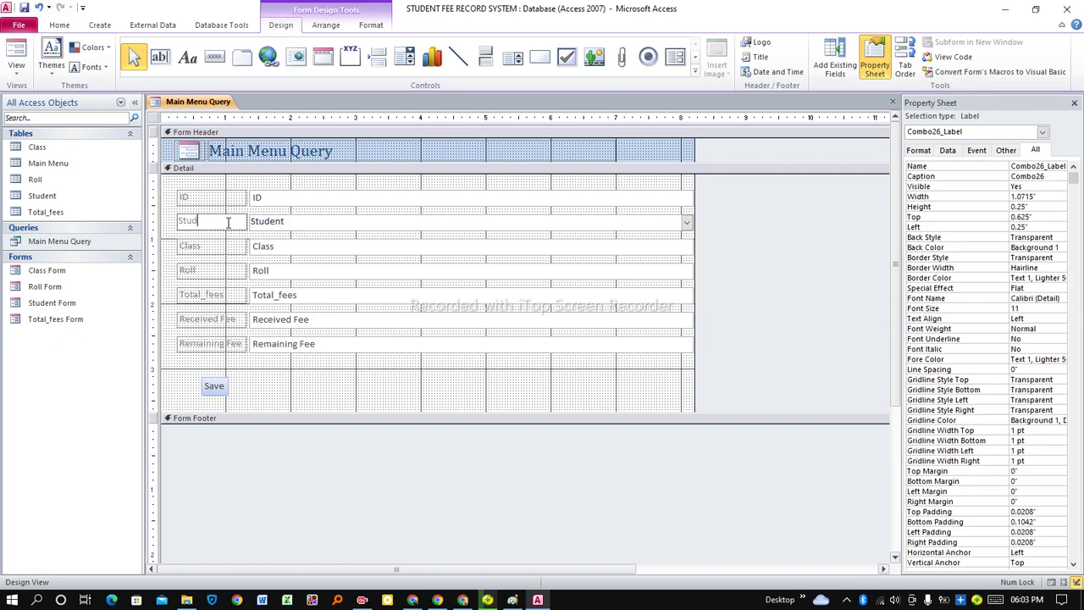
# Delete the Class text box with its label and place a new combo box in the emptied row
pyautogui.click(284, 248)
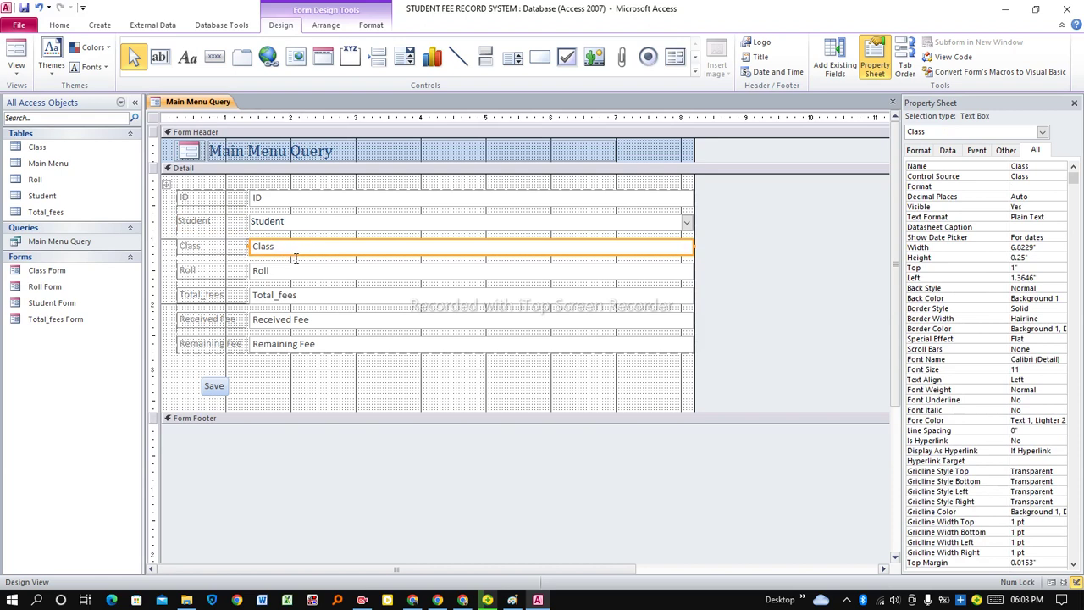
pyautogui.press('Delete')
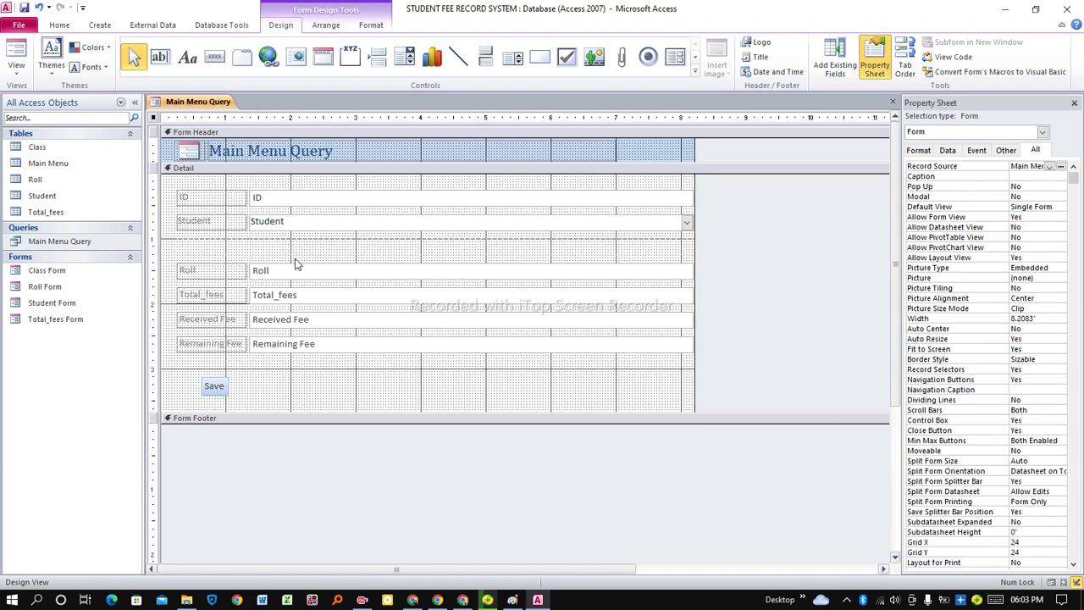
pyautogui.click(406, 56)
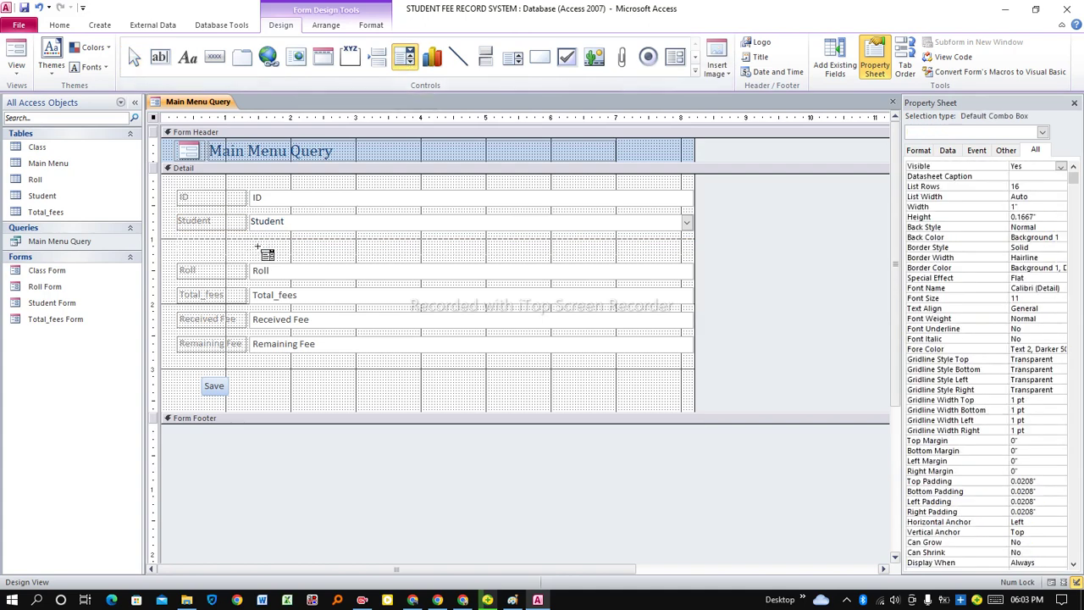
pyautogui.click(267, 248)
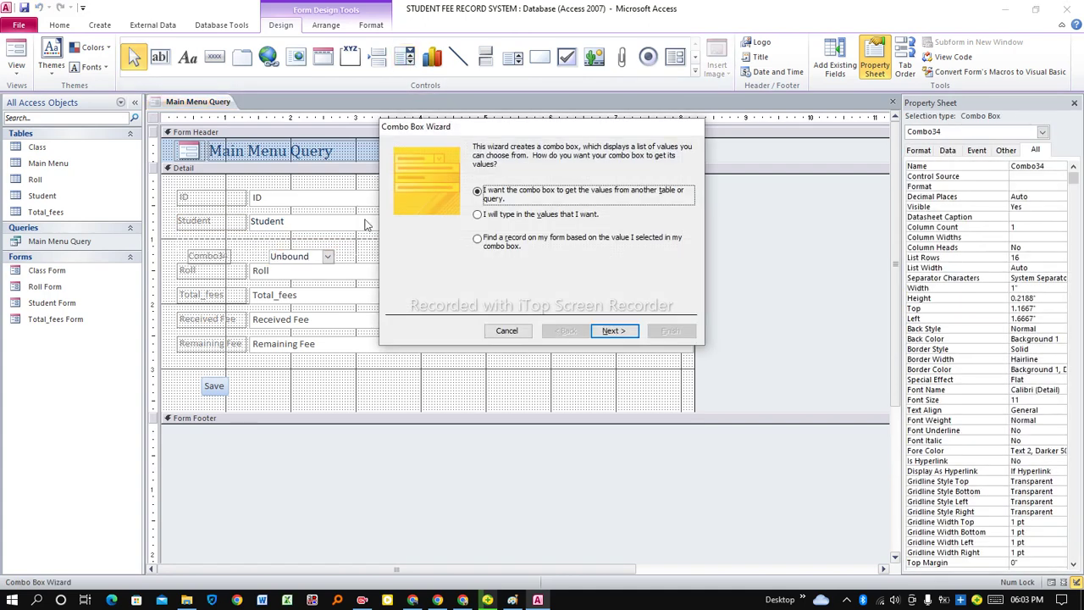
# Have the new combo box look up its values from the Class field of the Class table
pyautogui.click(614, 330)
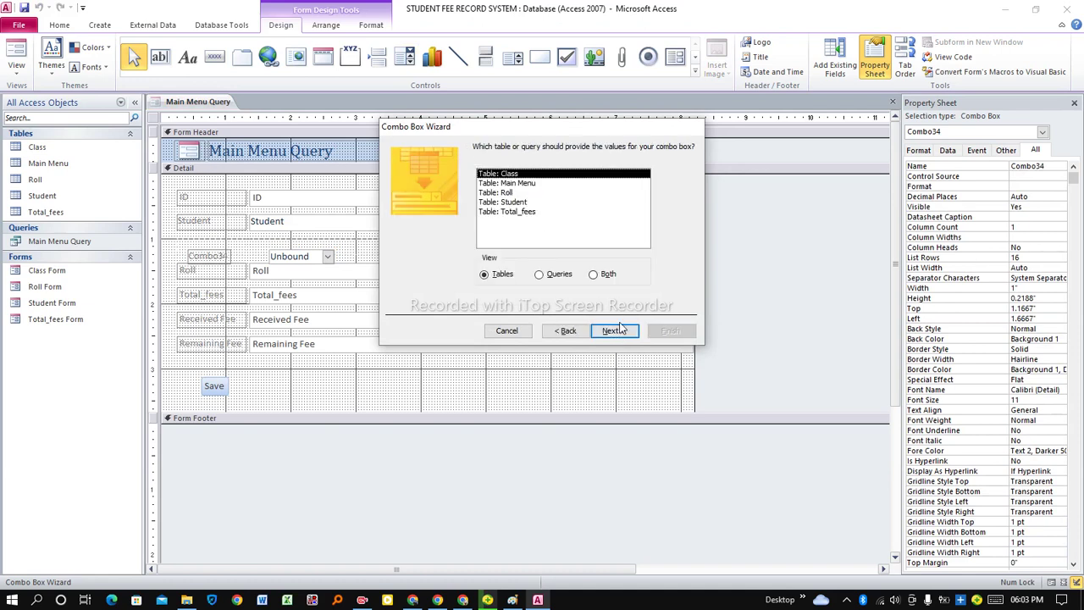
pyautogui.click(613, 331)
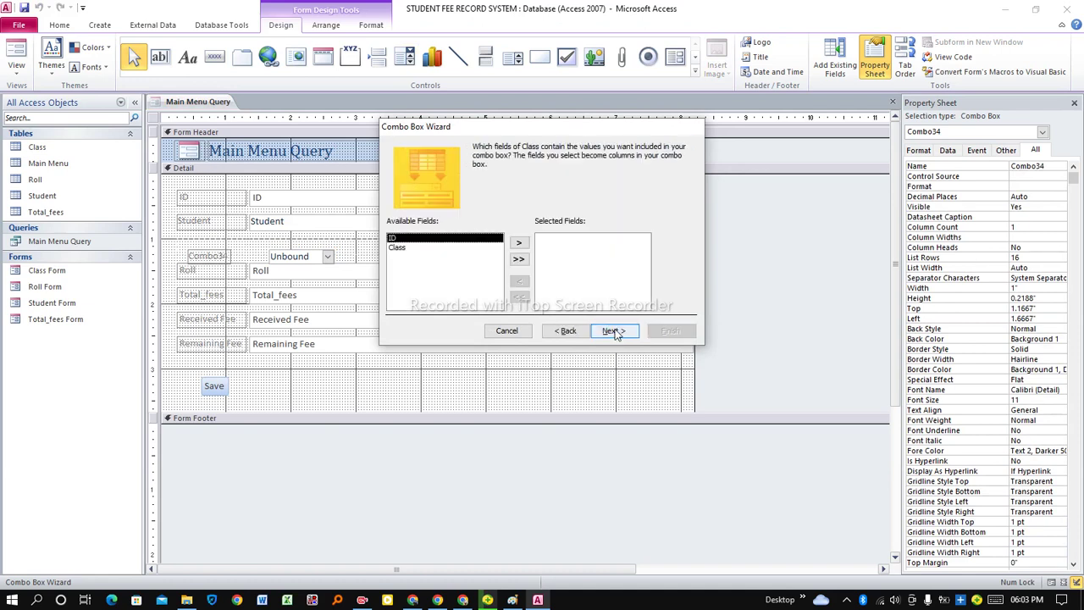
pyautogui.click(397, 248)
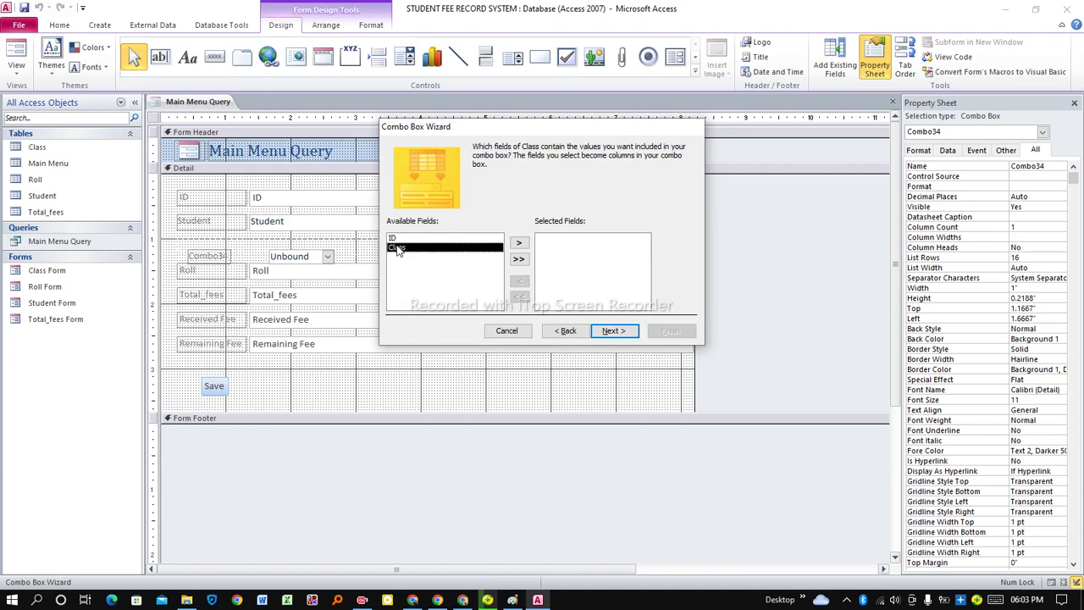
pyautogui.click(519, 243)
pyautogui.click(615, 331)
# Sort the combo box list by Class in ascending order, store the selected value in the Class field and finish the wizard
pyautogui.click(496, 193)
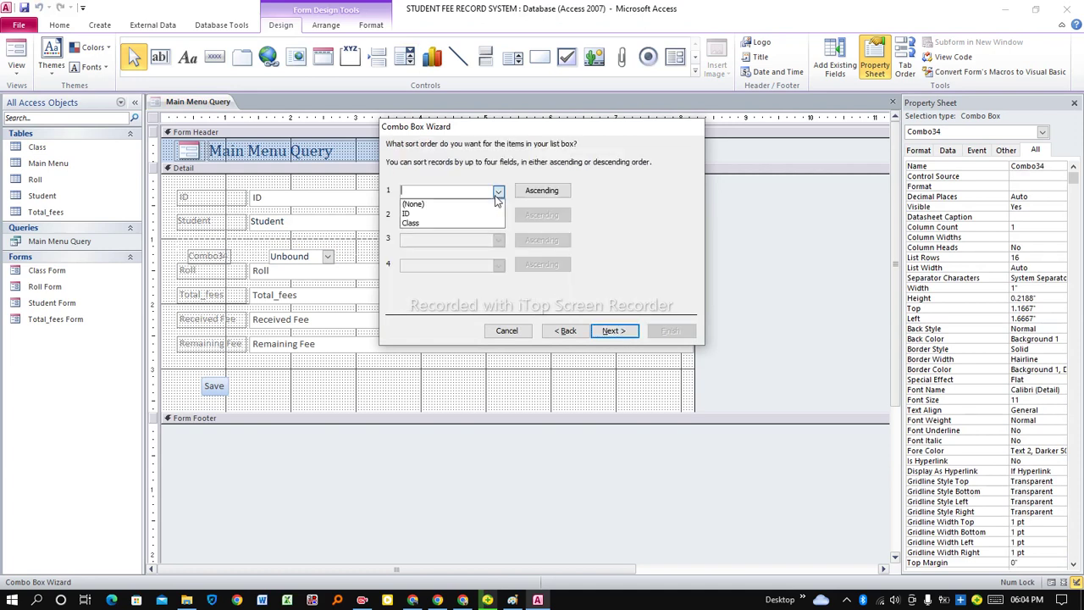
pyautogui.click(462, 223)
pyautogui.click(612, 330)
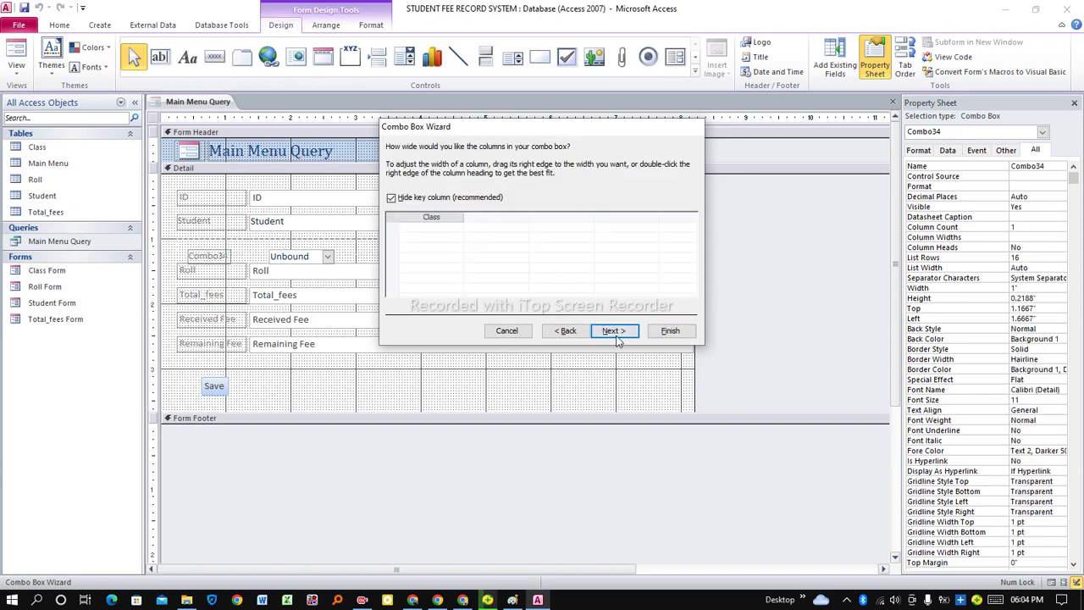
pyautogui.click(613, 330)
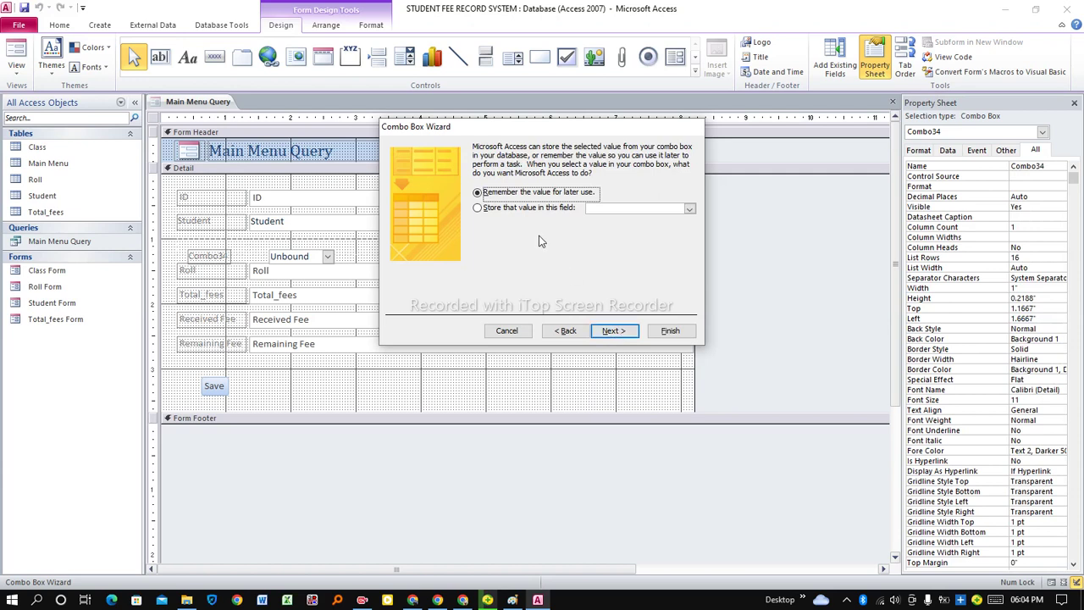
pyautogui.click(500, 209)
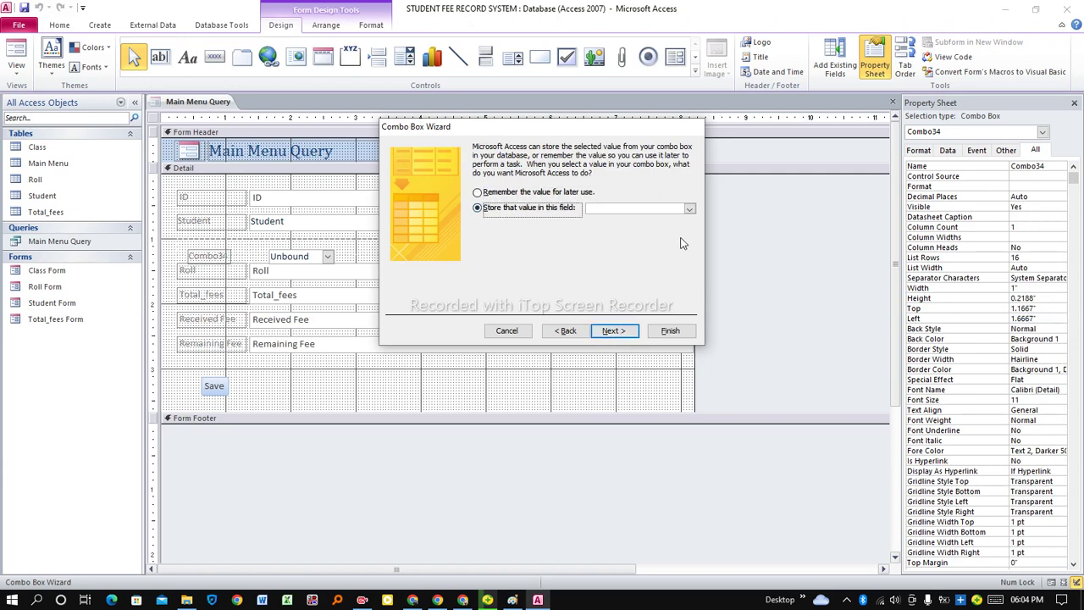
pyautogui.click(690, 210)
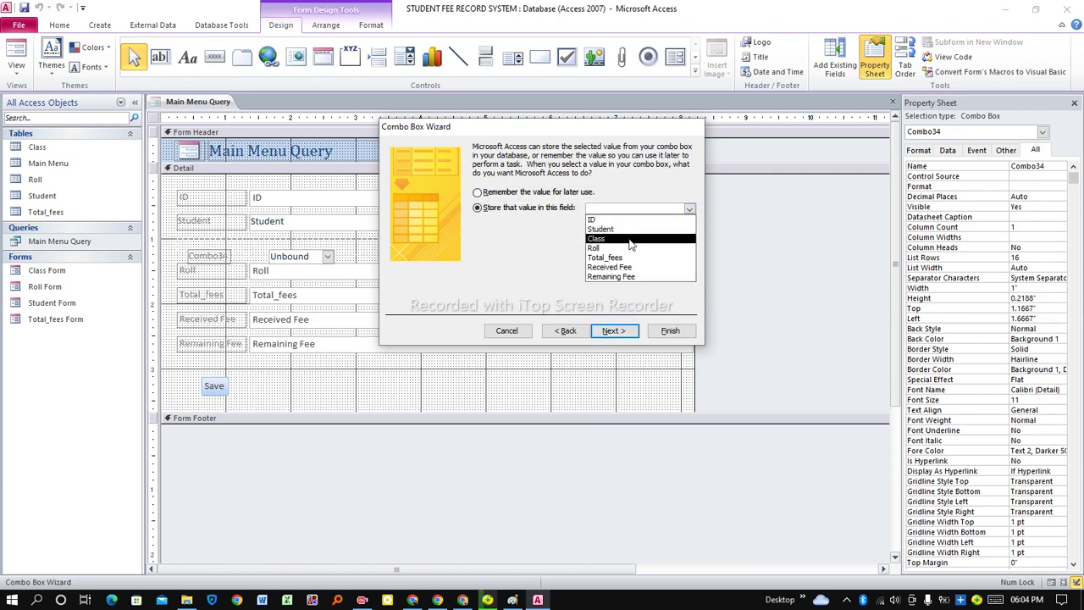
pyautogui.click(632, 244)
pyautogui.click(628, 330)
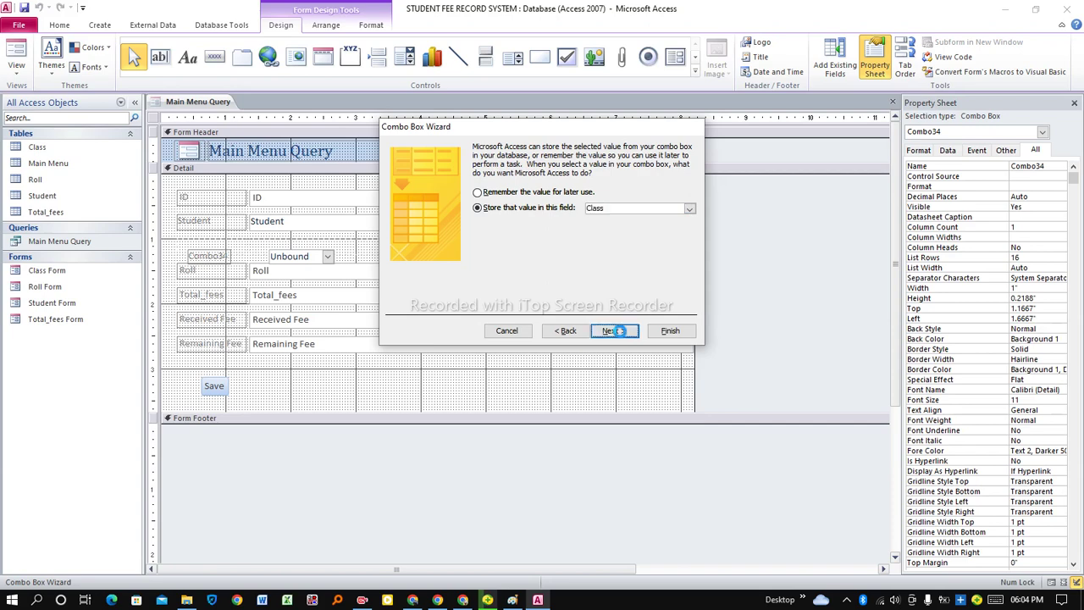
pyautogui.click(667, 335)
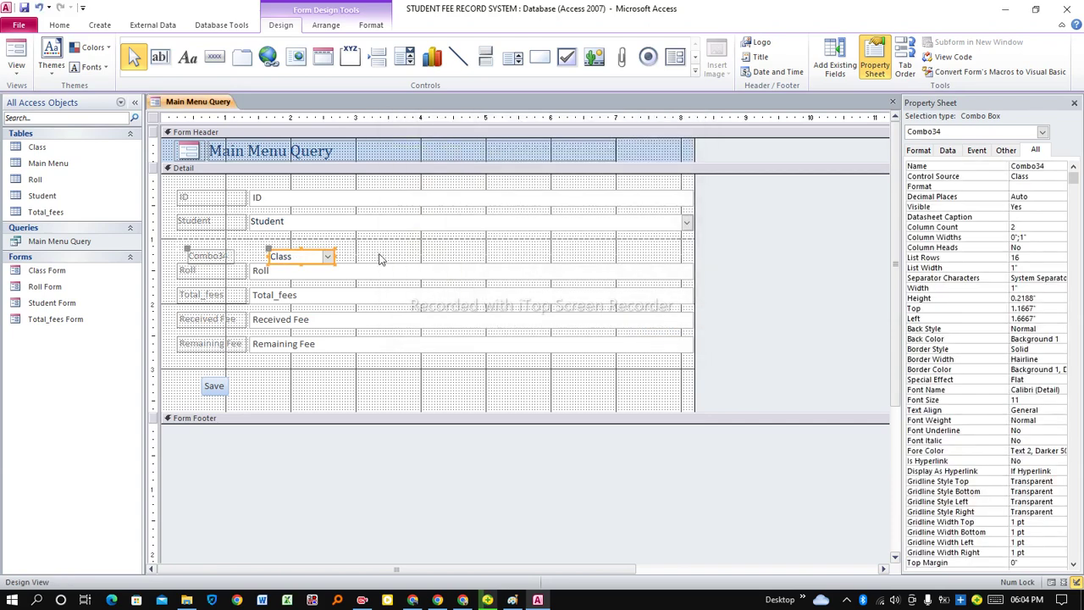
# Move the Class combo box into the layout row between Student and Roll and change its label to Class
pyautogui.click(326, 253)
pyautogui.moveTo(326, 253); pyautogui.dragTo(324, 245)
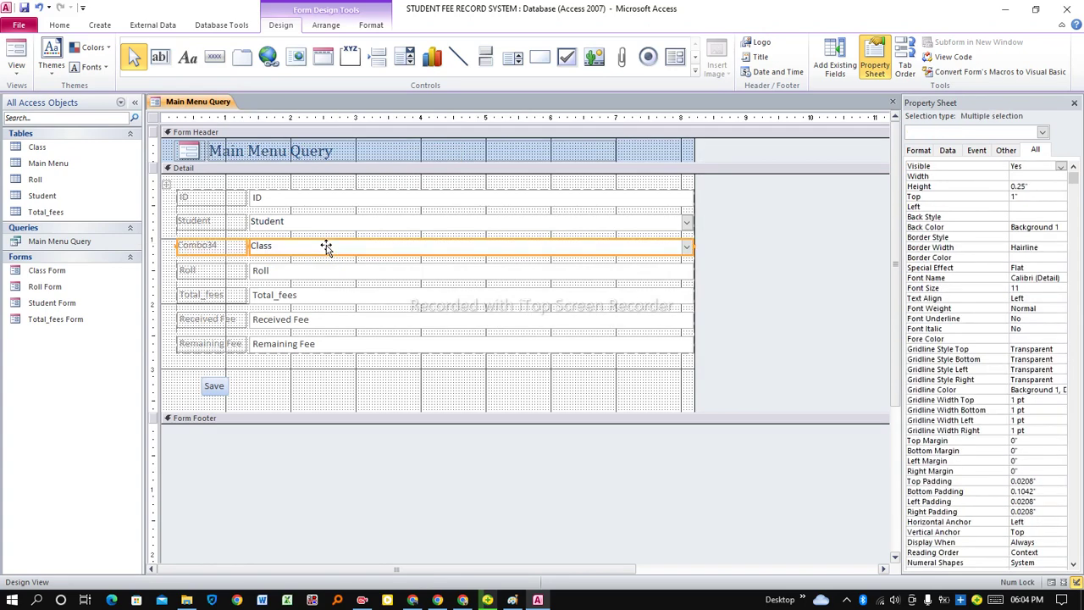
pyautogui.click(231, 245)
pyautogui.doubleClick(231, 244)
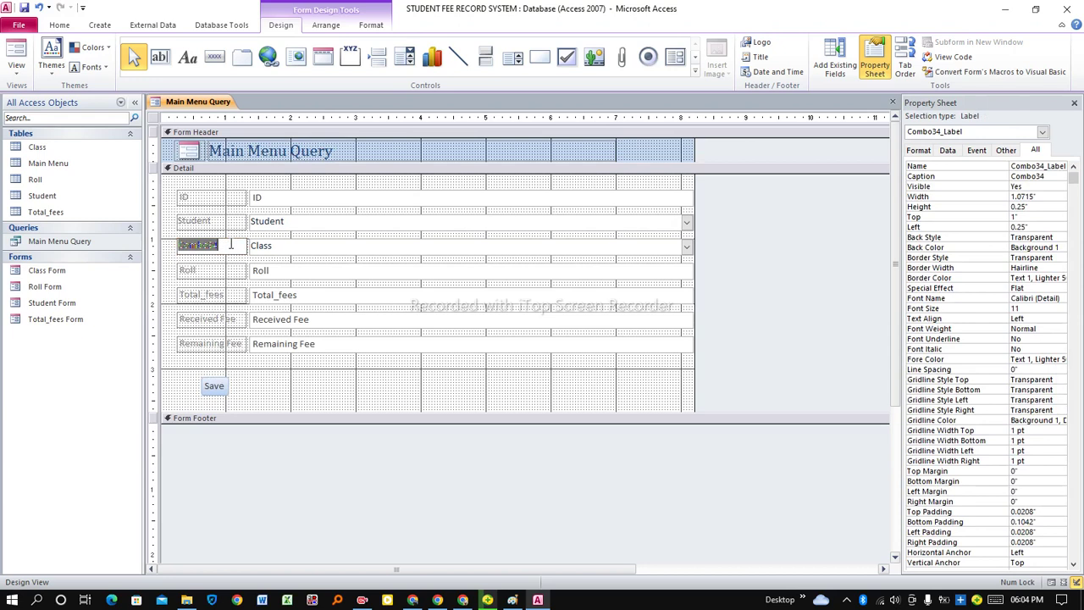
pyautogui.write('Class')
# Delete the Roll text box with its label and place a new combo box in the emptied row
pyautogui.click(304, 272)
pyautogui.press('Delete')
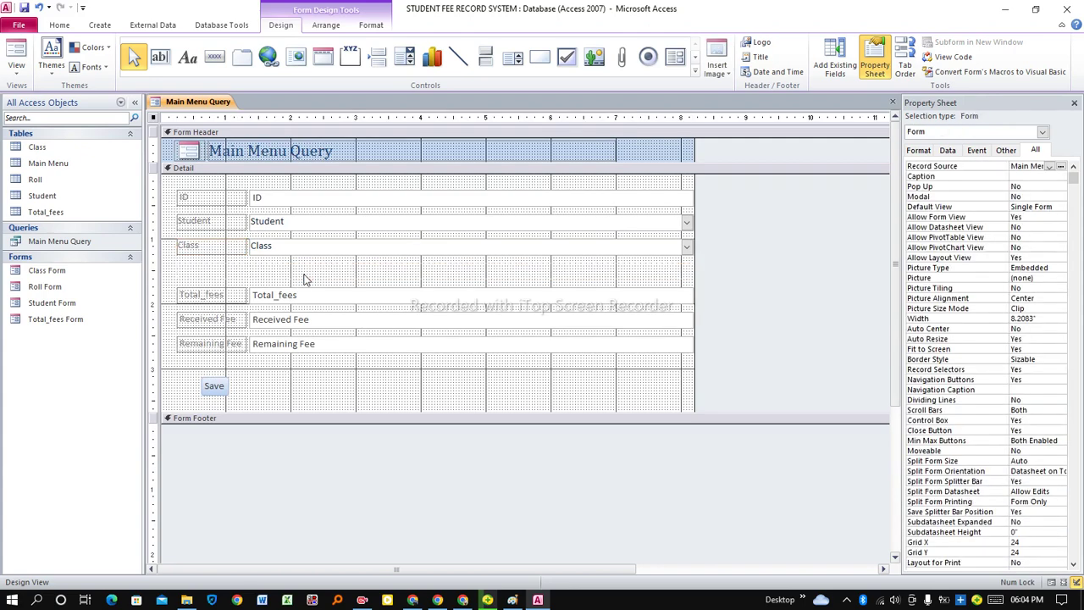
pyautogui.click(407, 56)
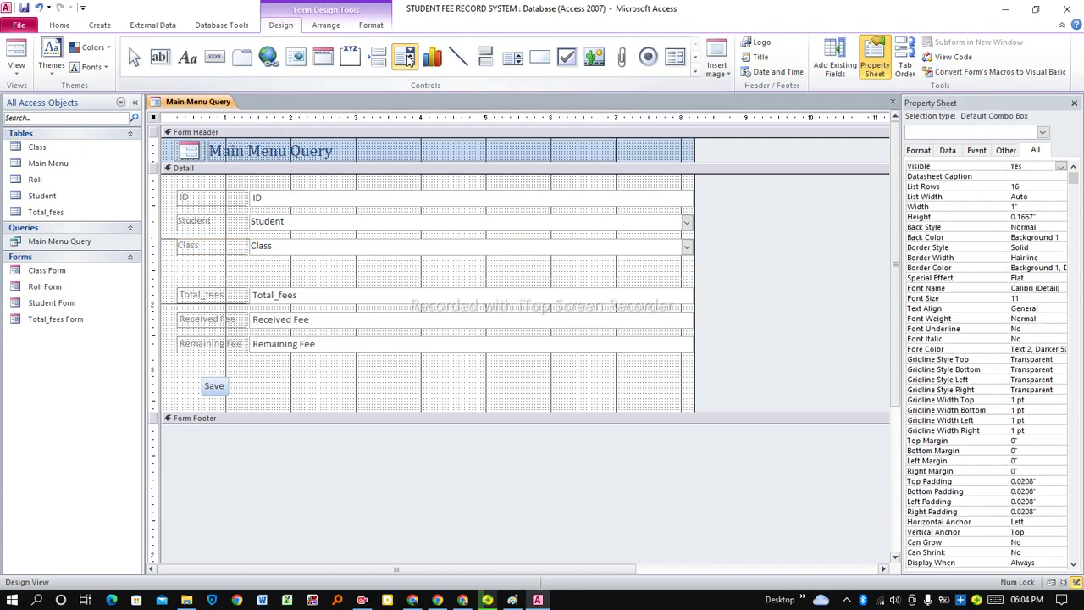
pyautogui.click(263, 271)
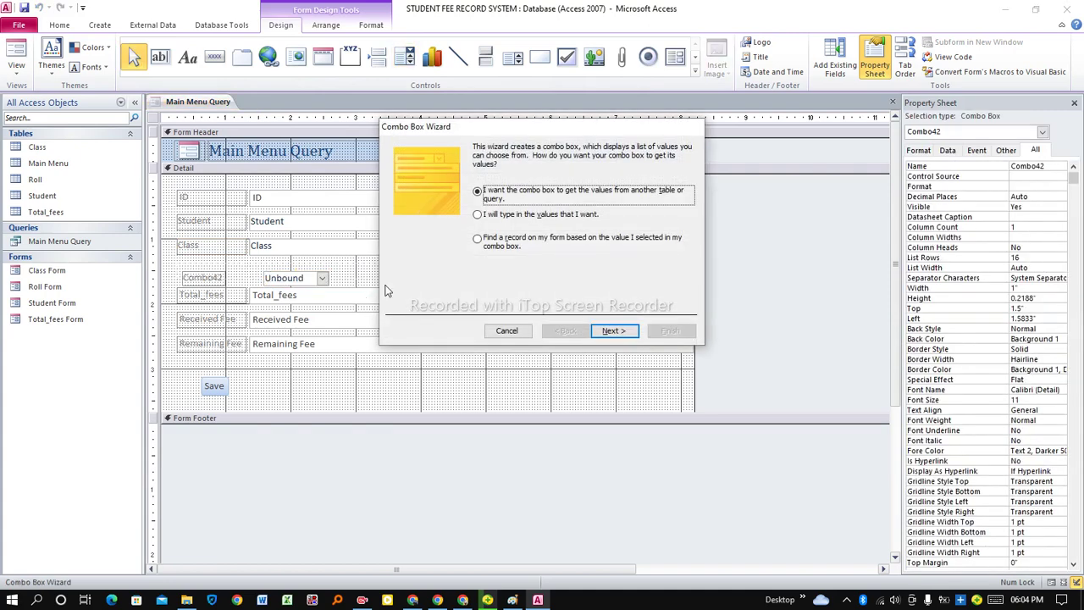
# Have the new combo box look up its values from the Roll field of the Roll table
pyautogui.click(615, 332)
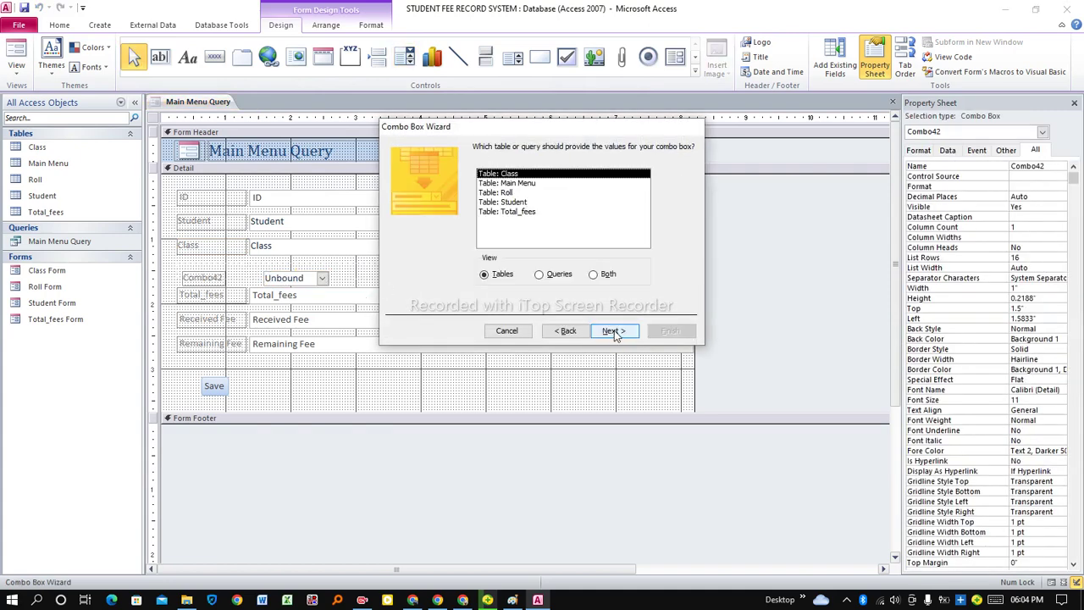
pyautogui.click(501, 193)
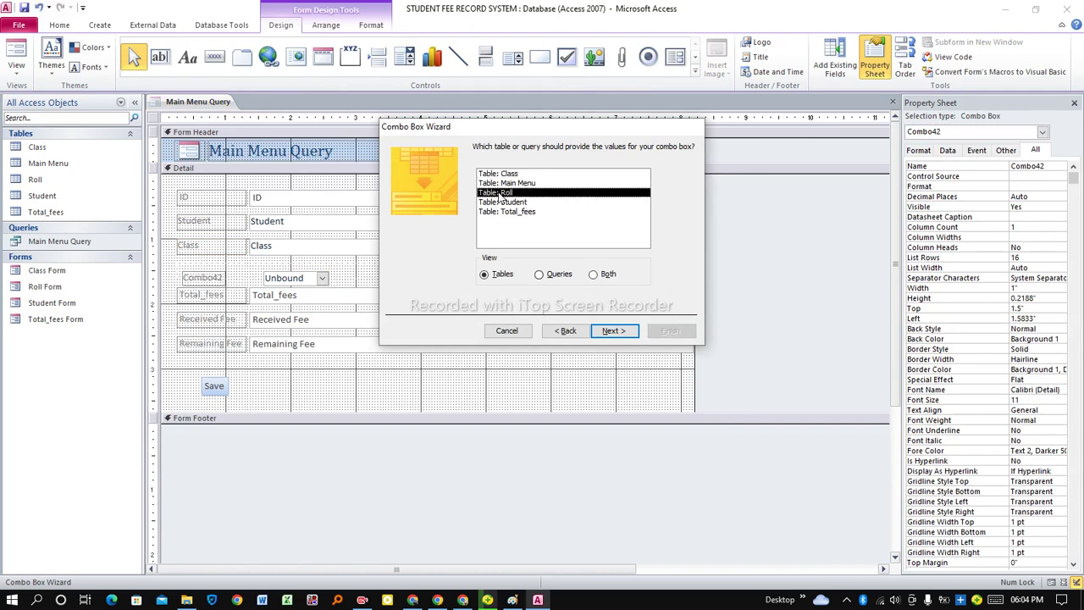
pyautogui.click(613, 330)
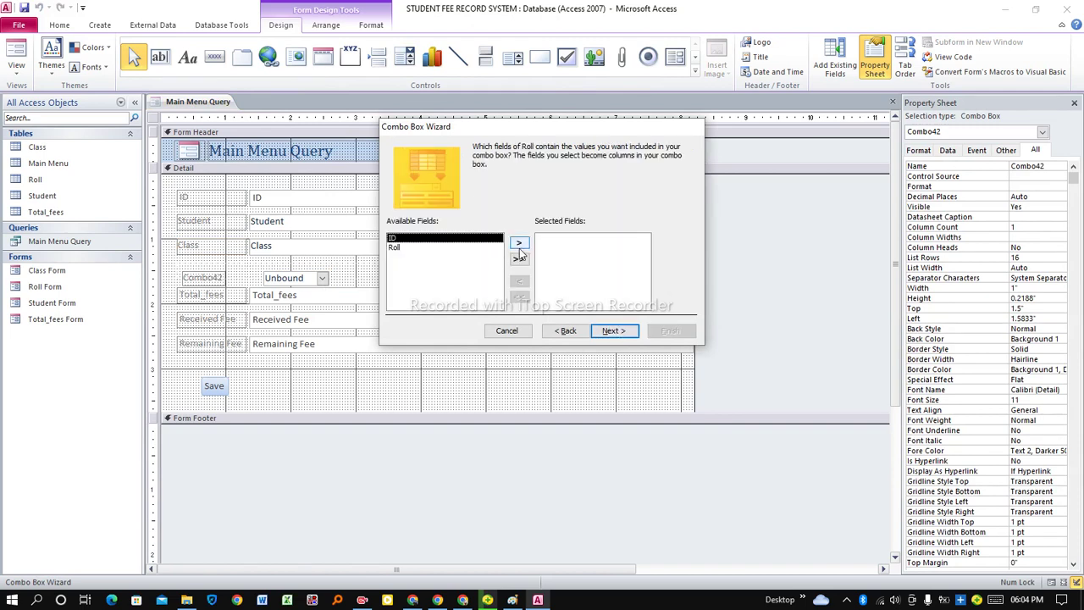
pyautogui.click(477, 247)
pyautogui.click(519, 243)
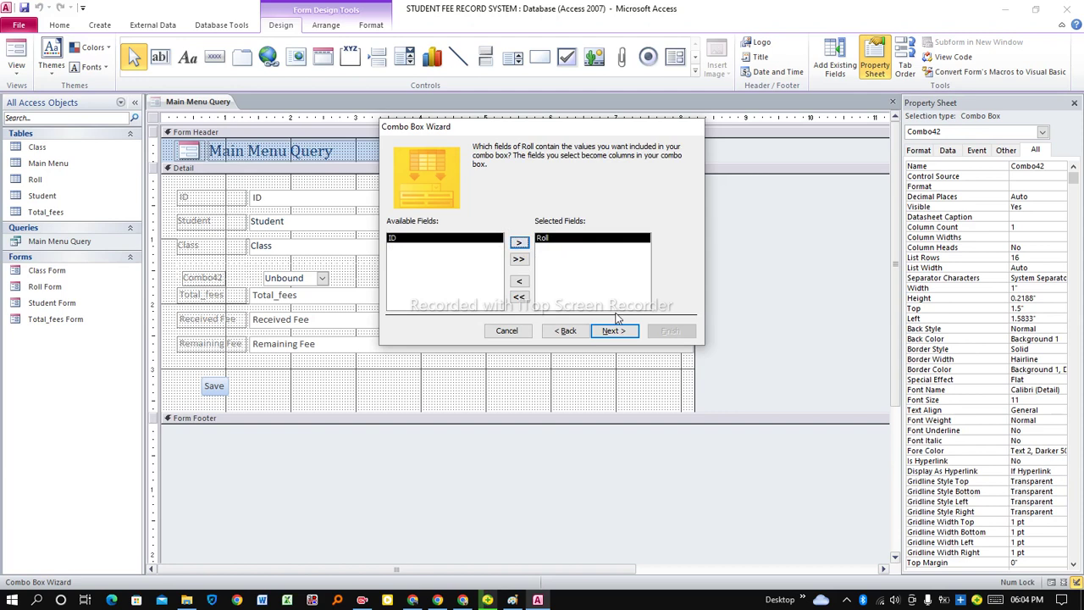
pyautogui.click(614, 330)
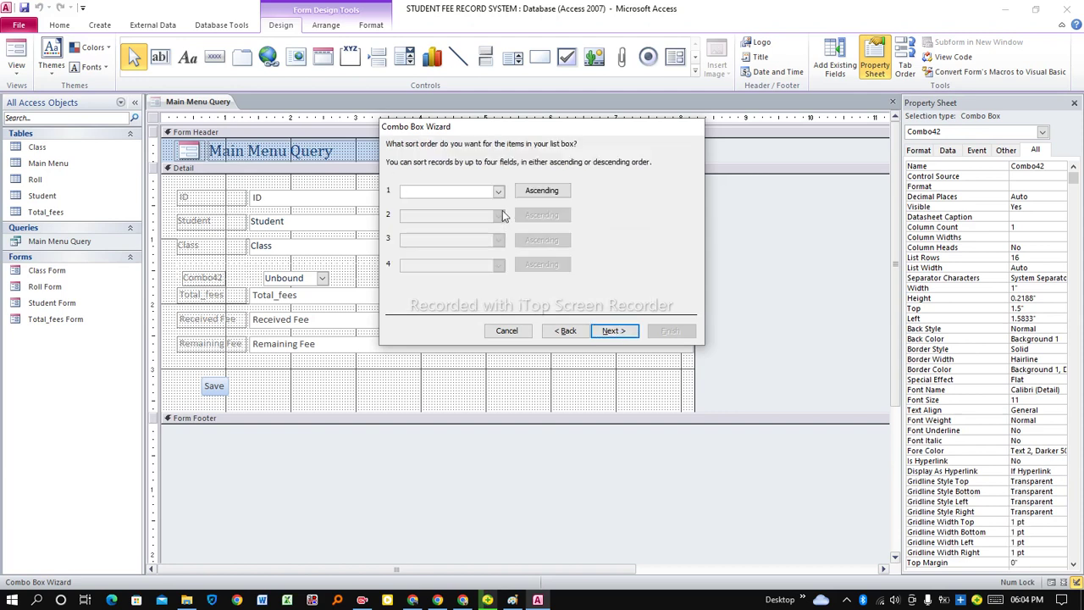
# Sort the combo box list by Roll in ascending order, store the selected value in the Roll field and finish the wizard
pyautogui.click(499, 192)
pyautogui.click(458, 222)
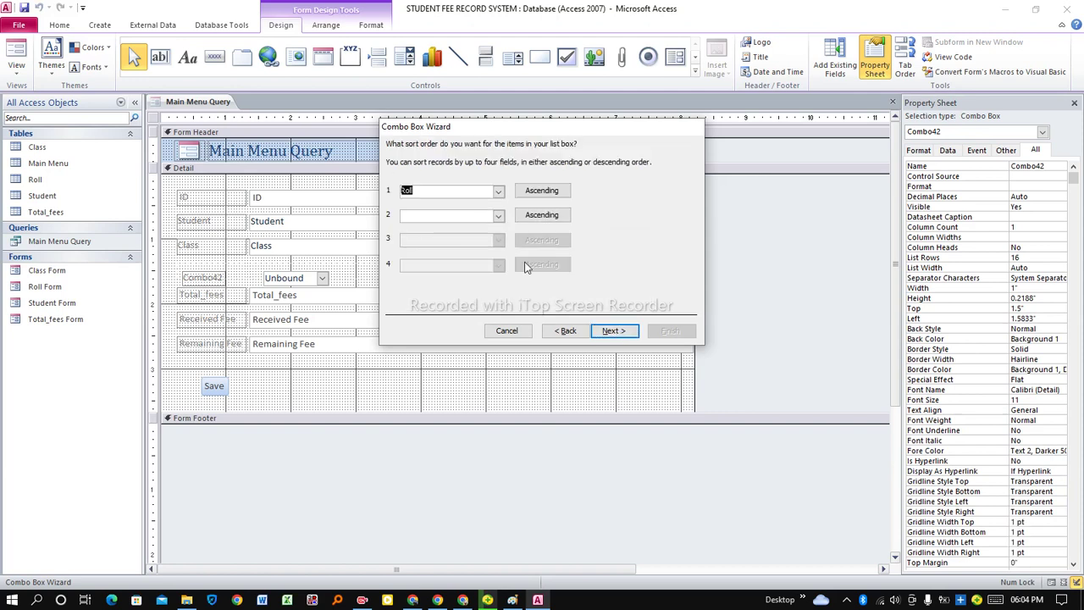
pyautogui.click(622, 331)
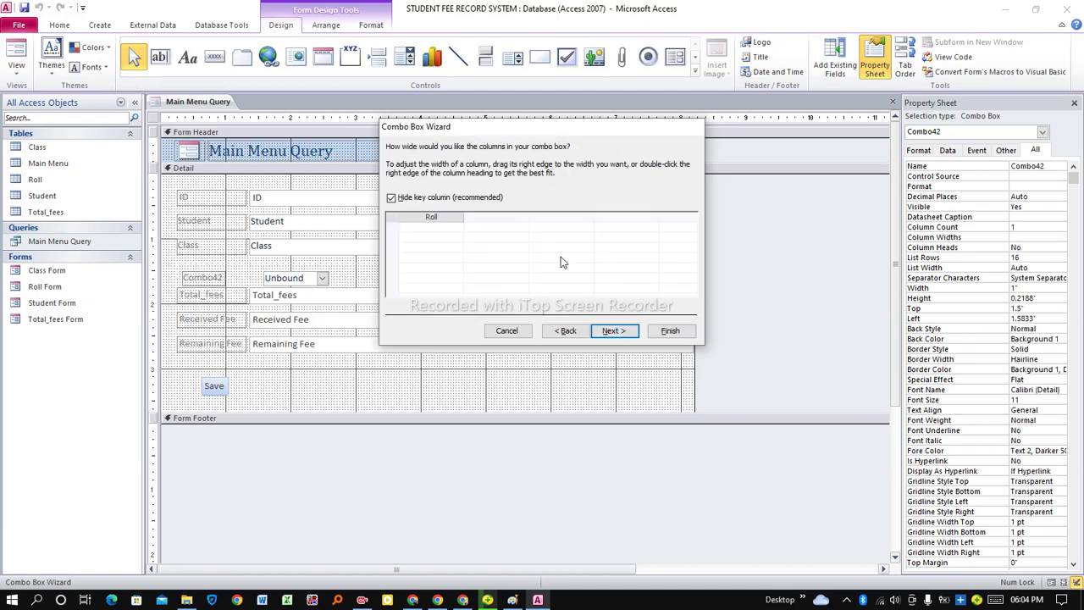
pyautogui.click(625, 331)
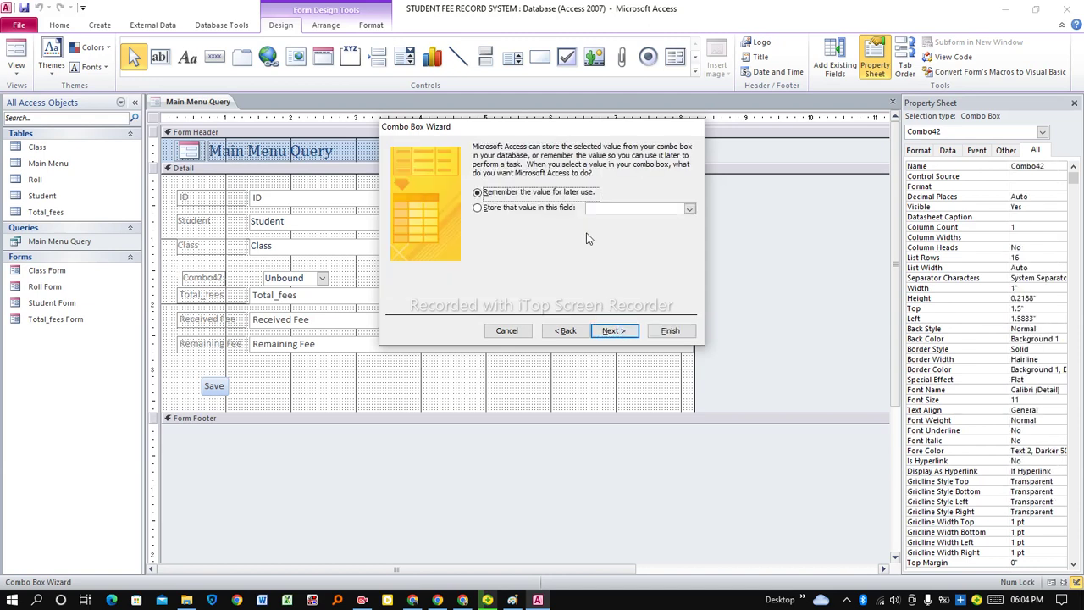
pyautogui.click(562, 214)
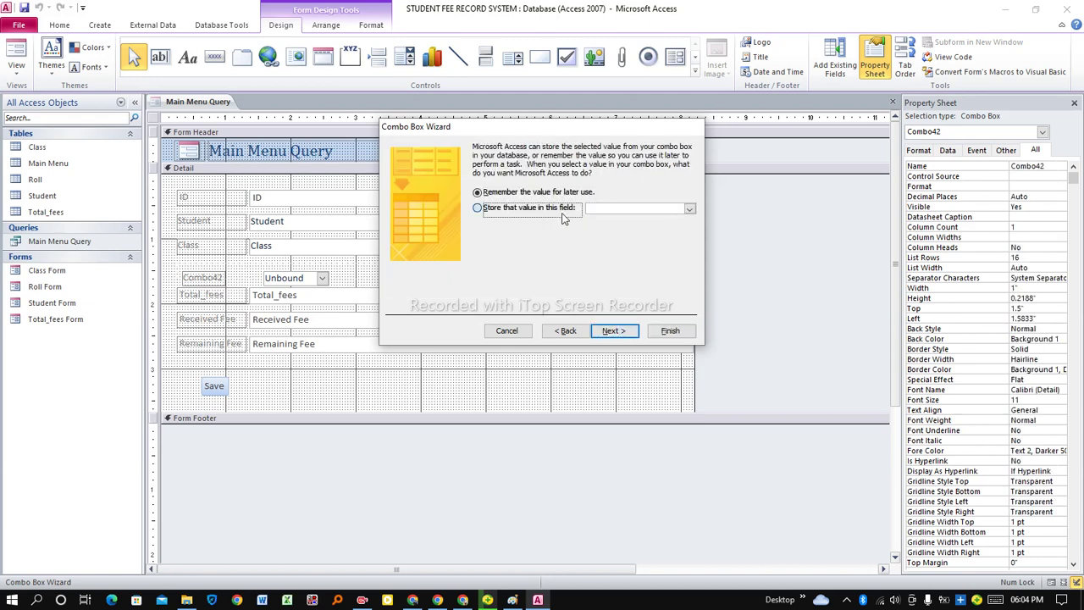
pyautogui.click(690, 208)
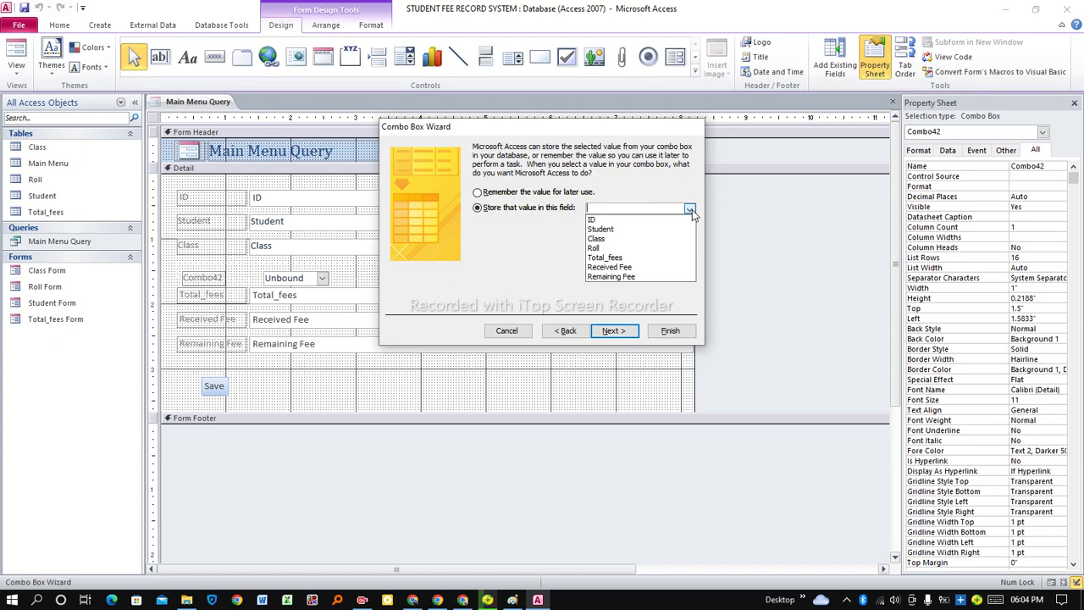
pyautogui.click(615, 249)
pyautogui.click(610, 331)
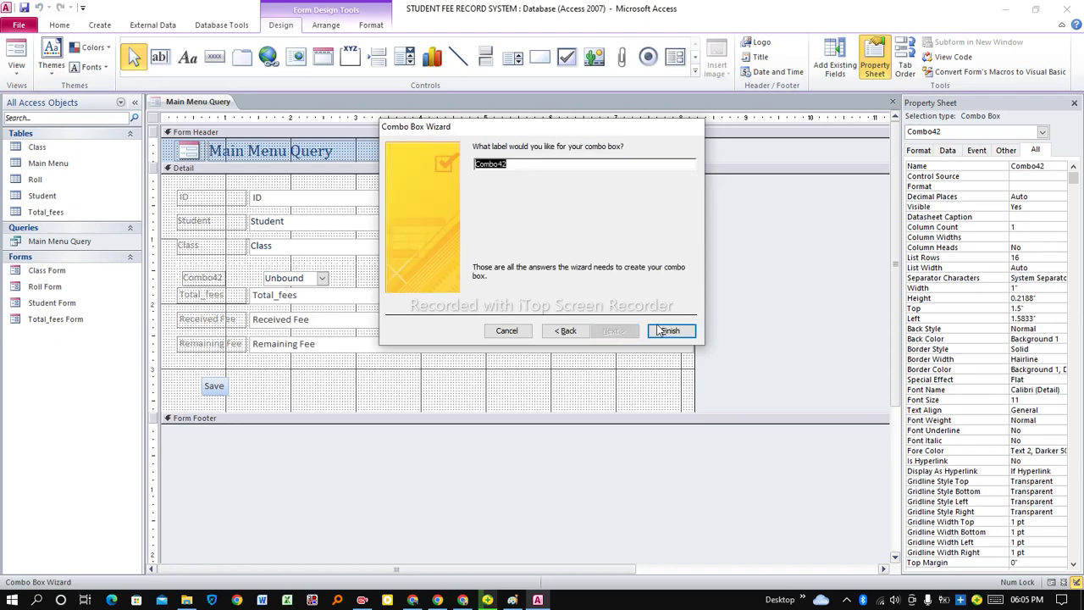
pyautogui.click(668, 330)
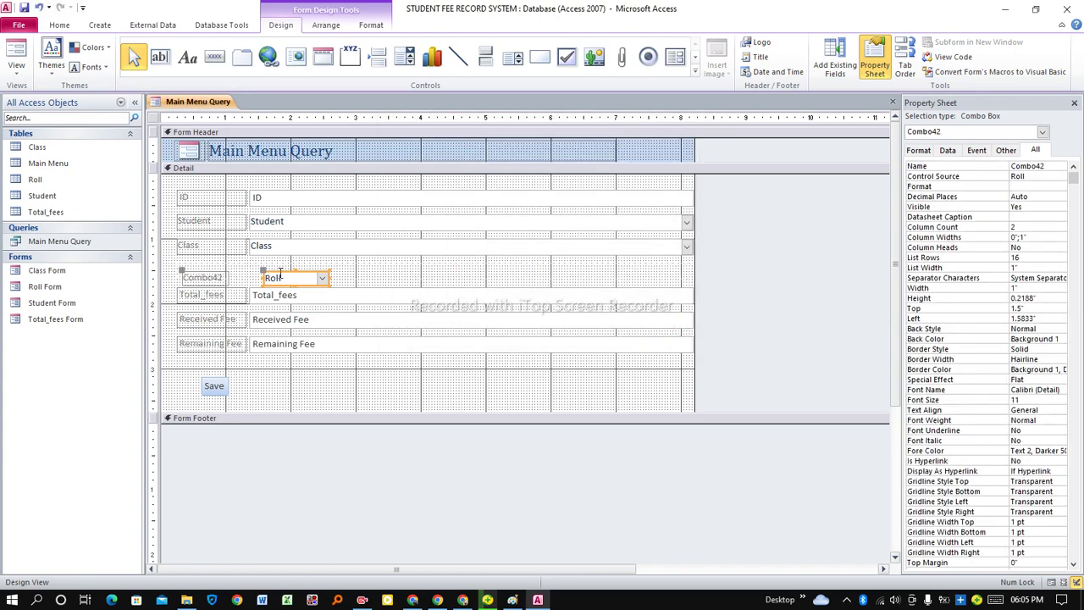
# Move the Roll combo box into the layout row between Class and Total_fees and change its label to Roll
pyautogui.moveTo(272, 270); pyautogui.dragTo(279, 268)
pyautogui.click(220, 269)
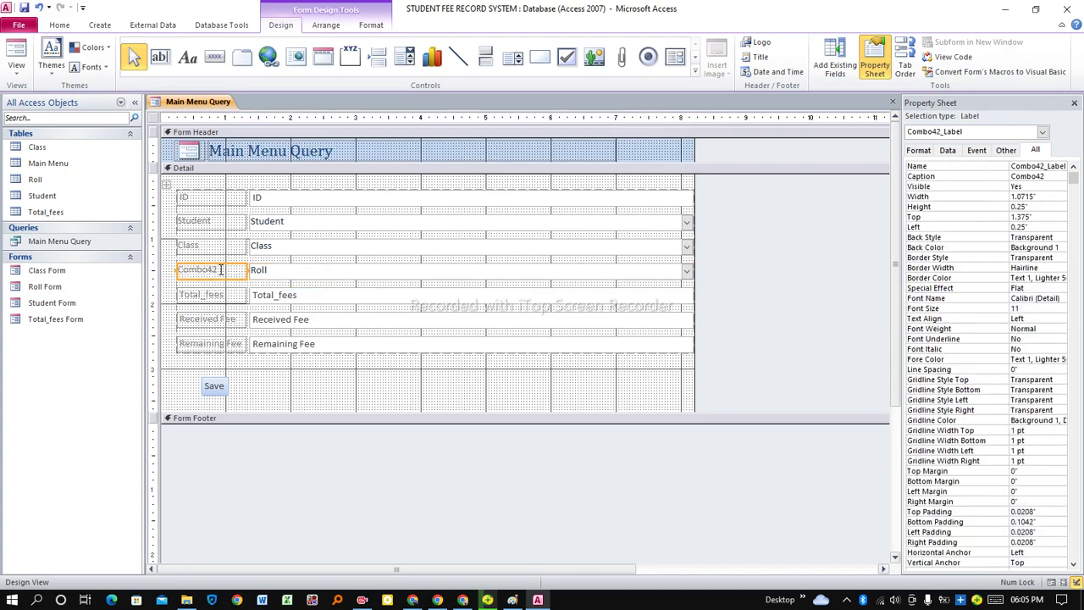
pyautogui.doubleClick(220, 269)
pyautogui.write('Roll')
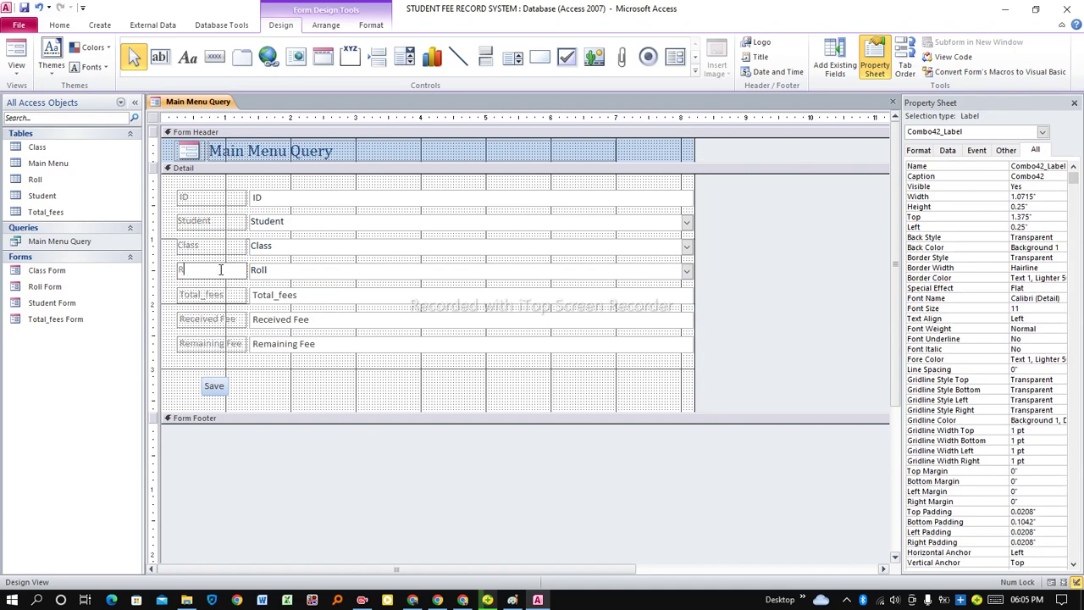
# Delete the Total_fees text box with its label and place a new combo box in the emptied row
pyautogui.click(307, 295)
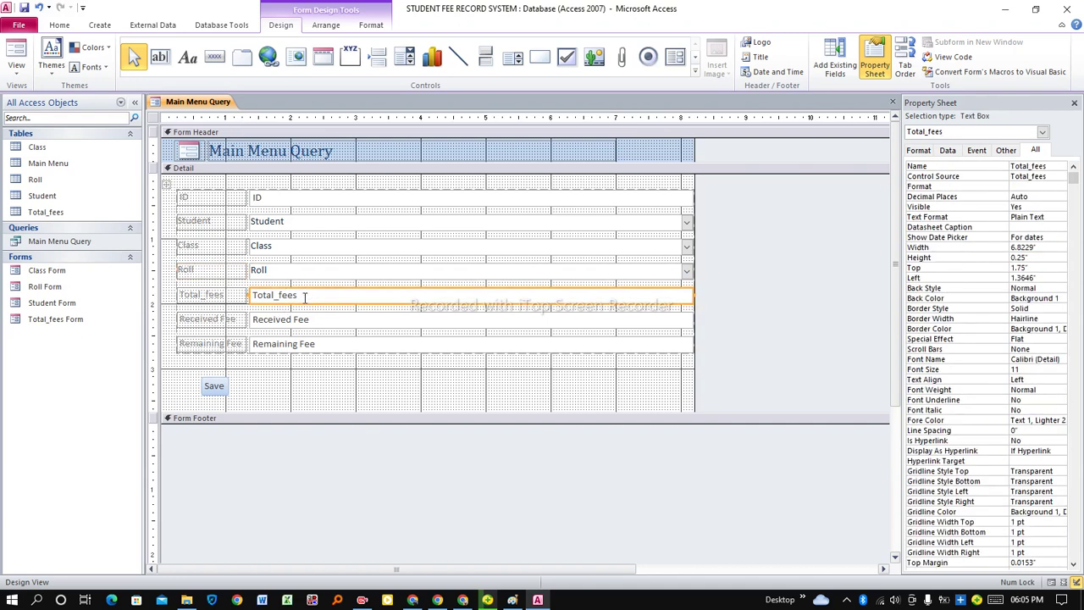
pyautogui.press('Delete')
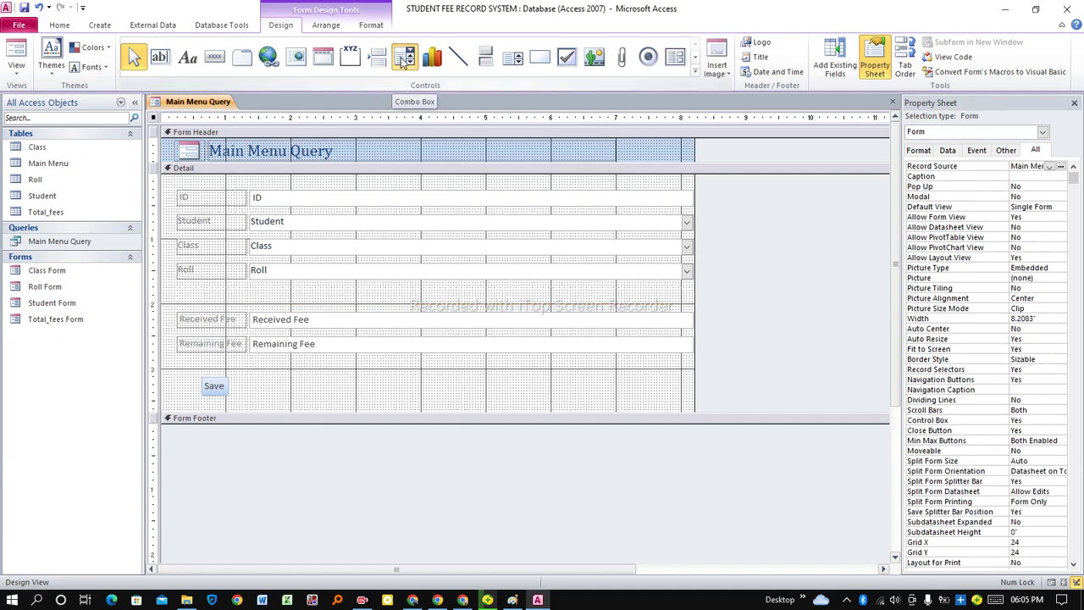
pyautogui.click(404, 57)
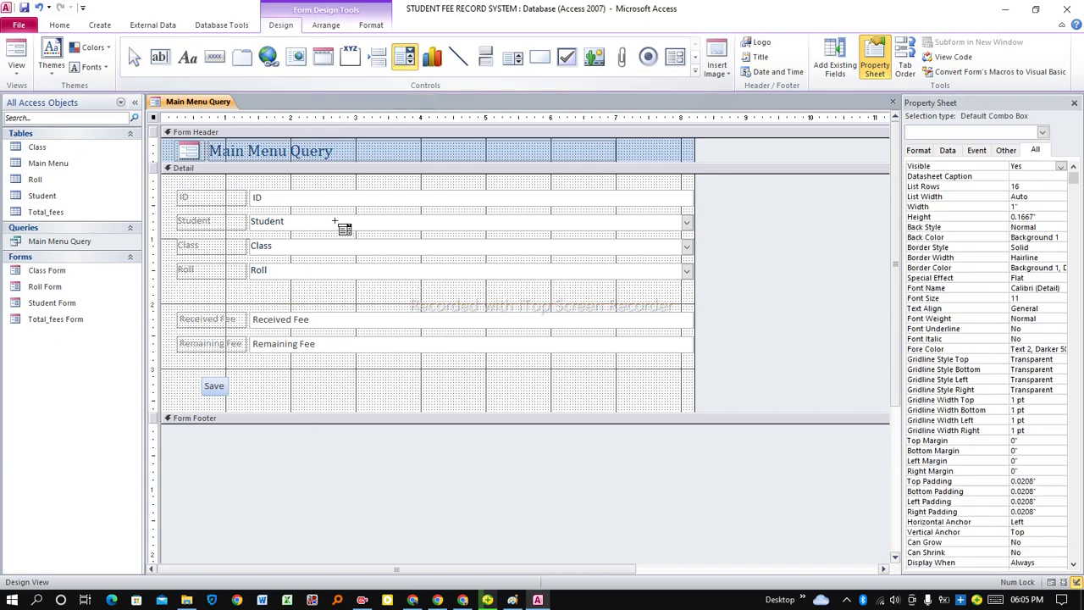
pyautogui.click(262, 295)
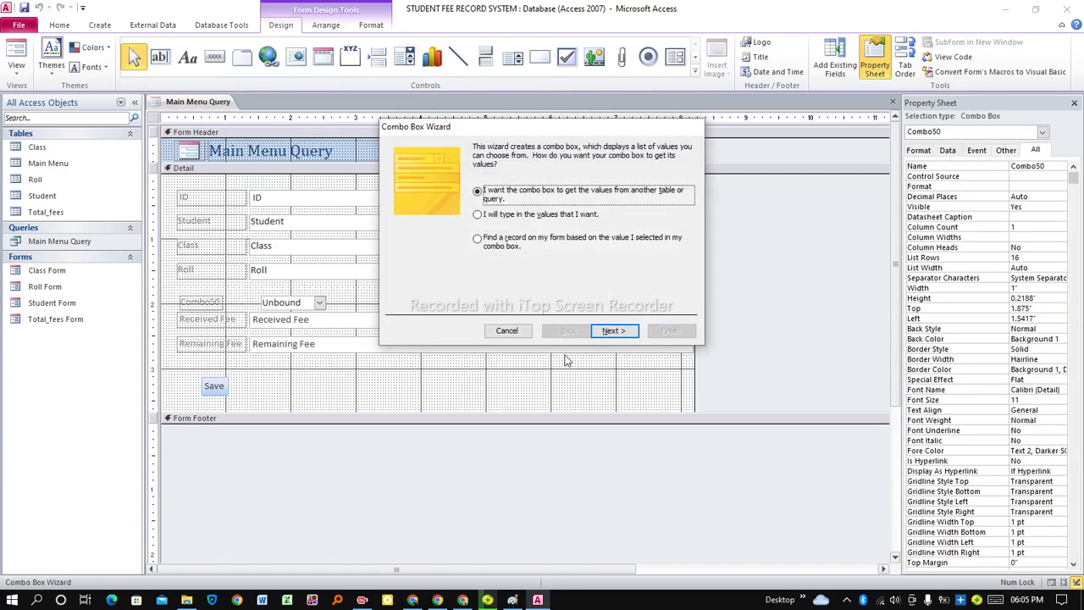
# Have the new combo box look up its values from the Total_fees field of the Total_fees table
pyautogui.click(628, 334)
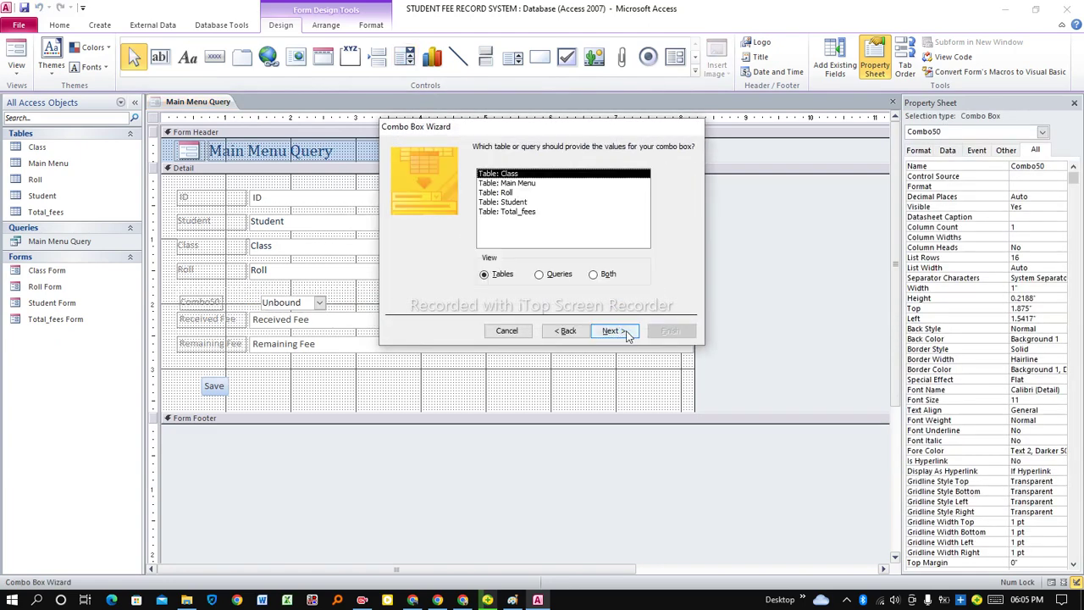
pyautogui.click(512, 213)
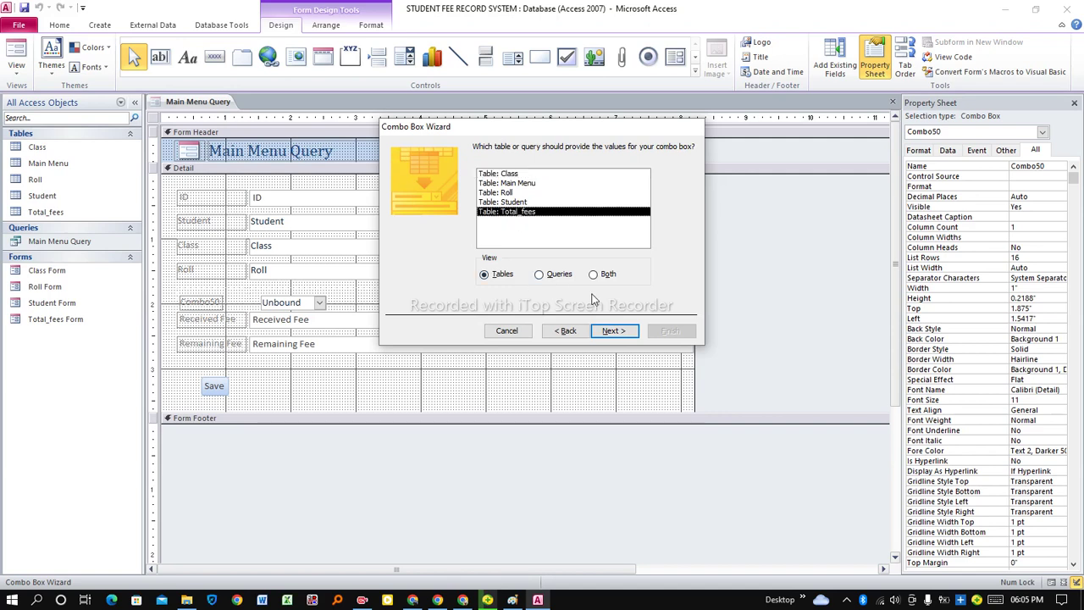
pyautogui.click(604, 332)
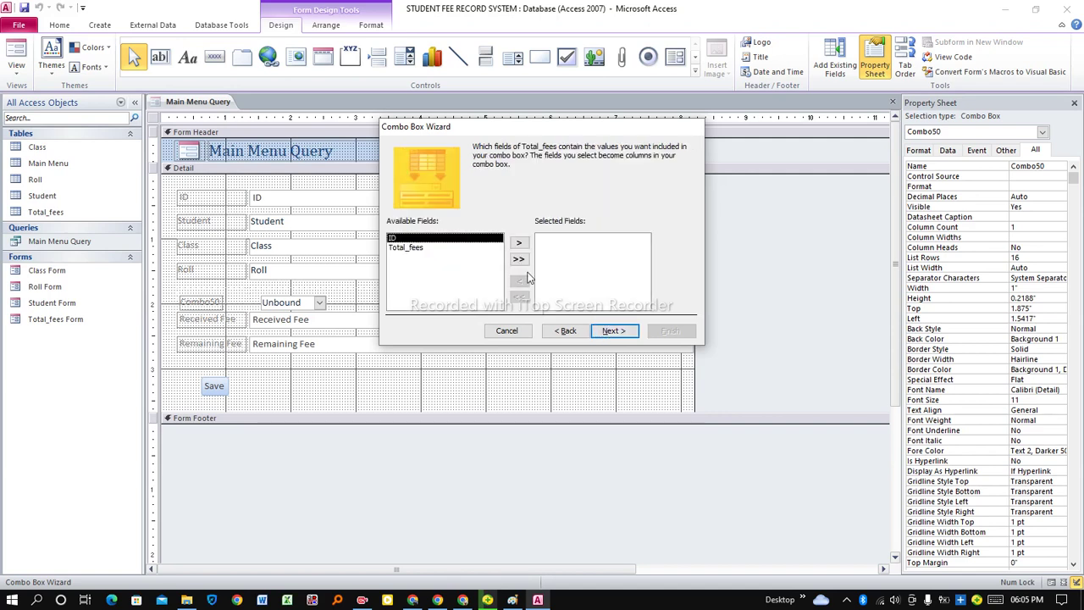
pyautogui.click(454, 248)
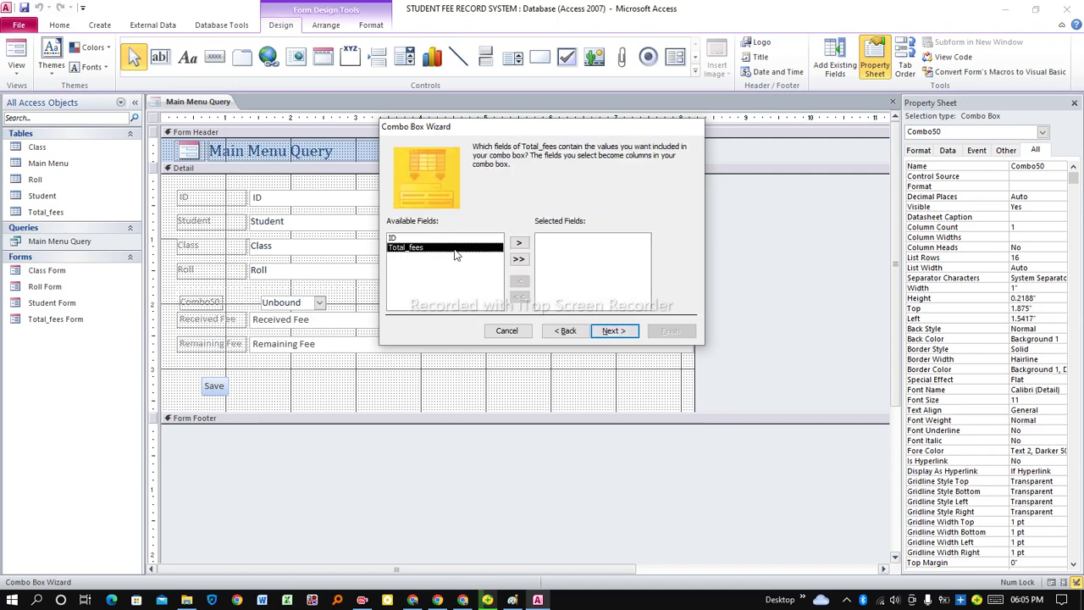
pyautogui.click(518, 243)
pyautogui.click(613, 331)
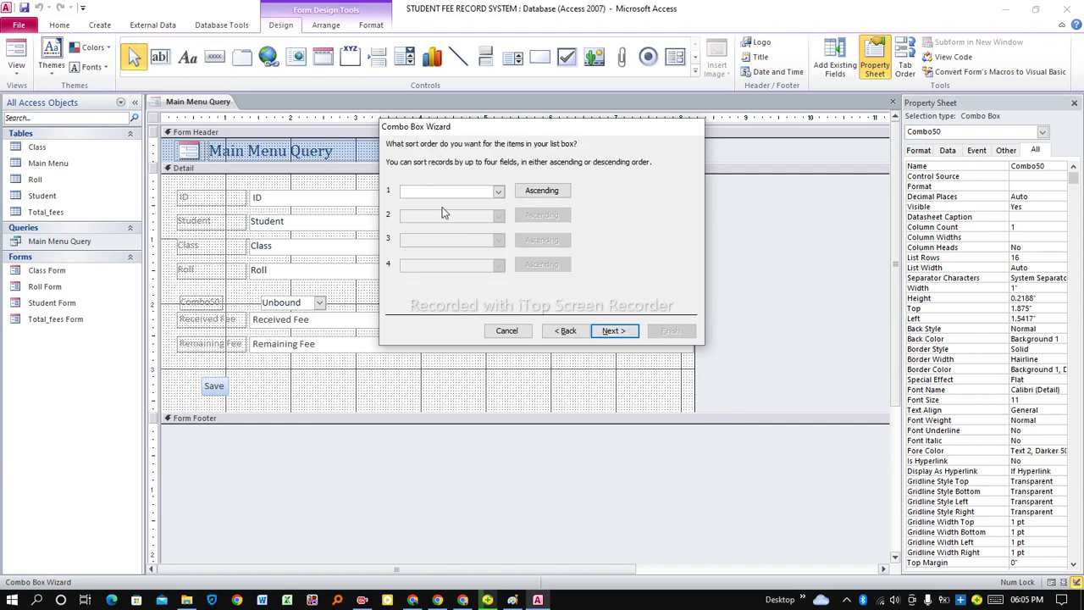
# Sort the combo box list by Total_fees in ascending order, store the selected value in the Total_fees field and finish the wizard
pyautogui.click(498, 192)
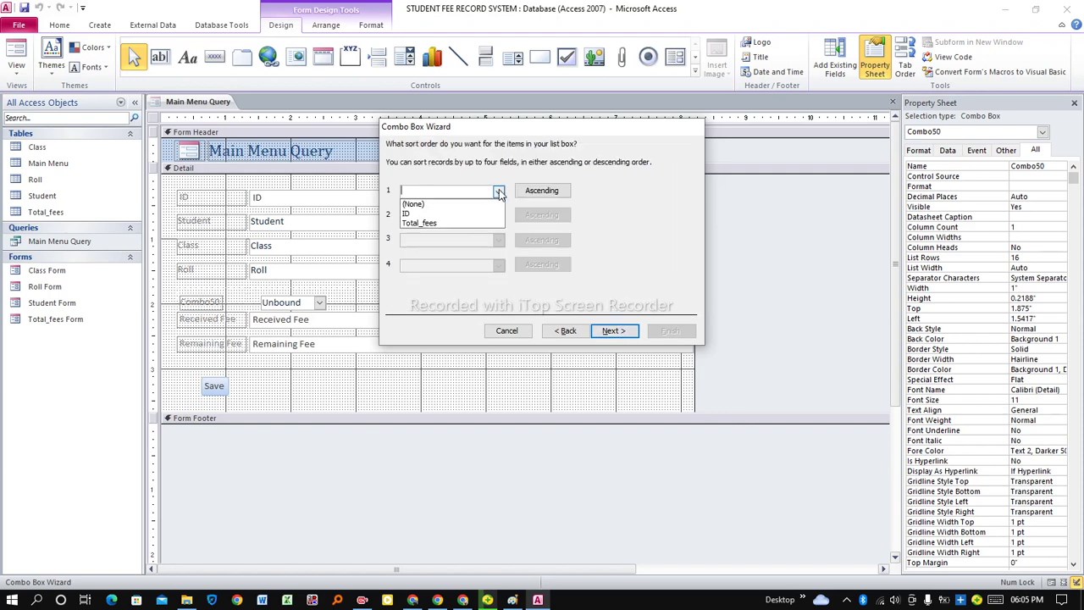
pyautogui.click(449, 224)
pyautogui.click(602, 330)
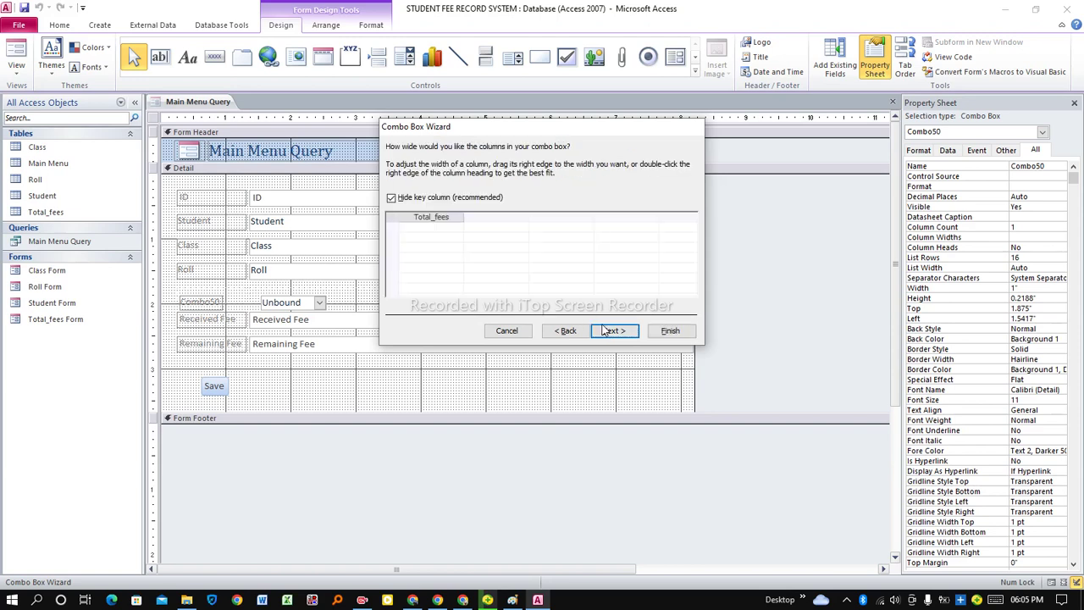
pyautogui.click(613, 330)
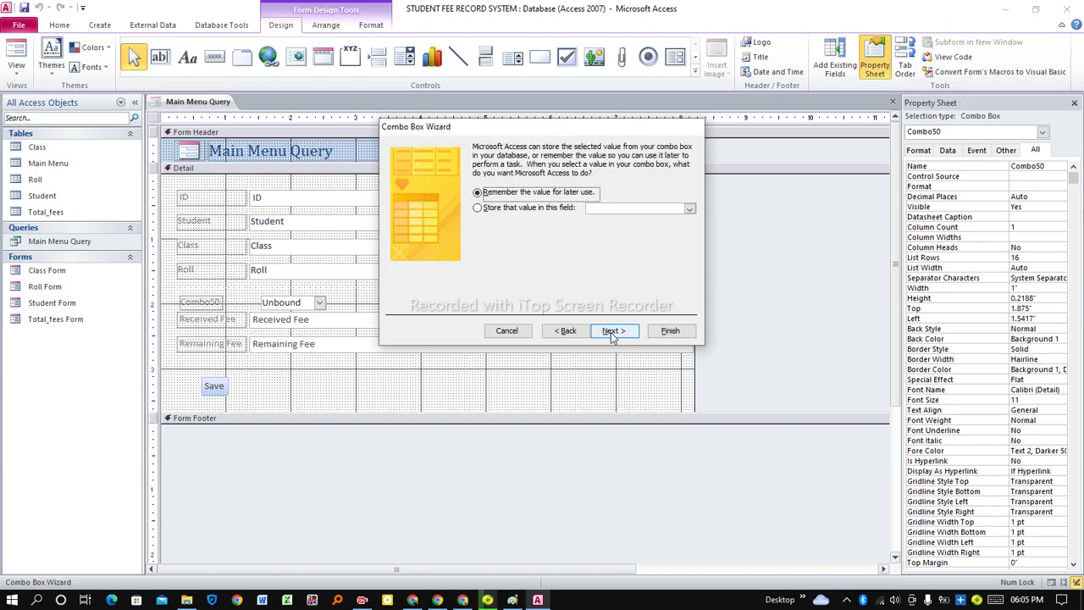
pyautogui.click(546, 211)
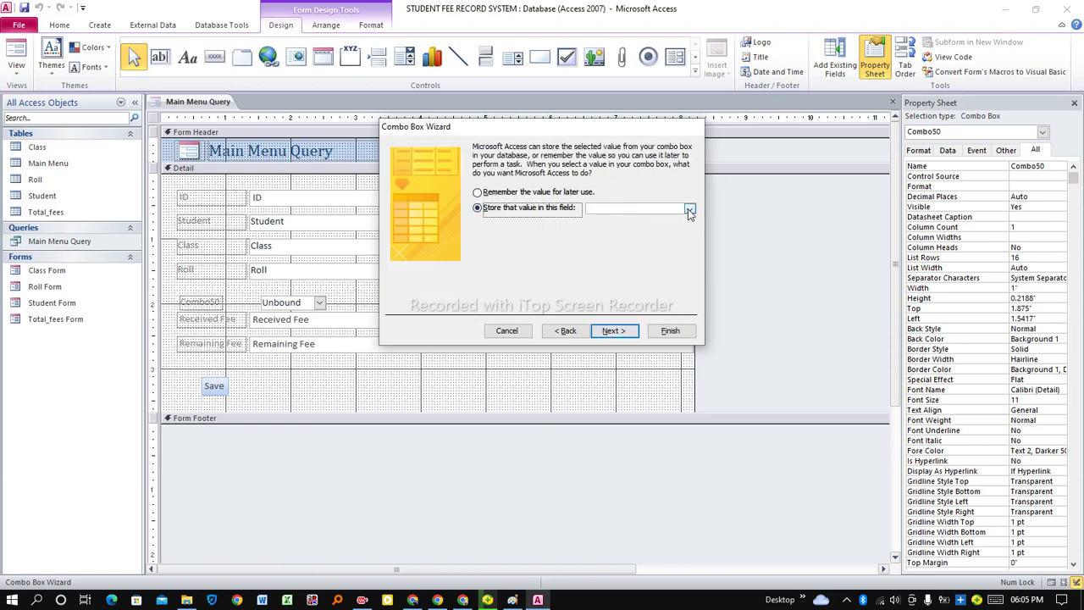
pyautogui.click(689, 209)
pyautogui.click(618, 257)
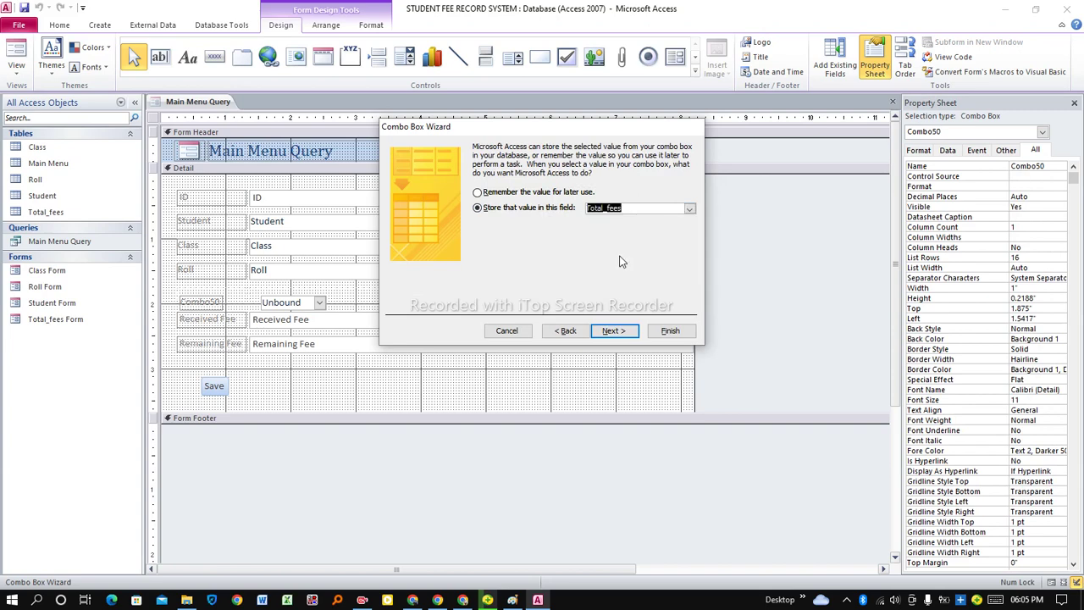
pyautogui.click(617, 330)
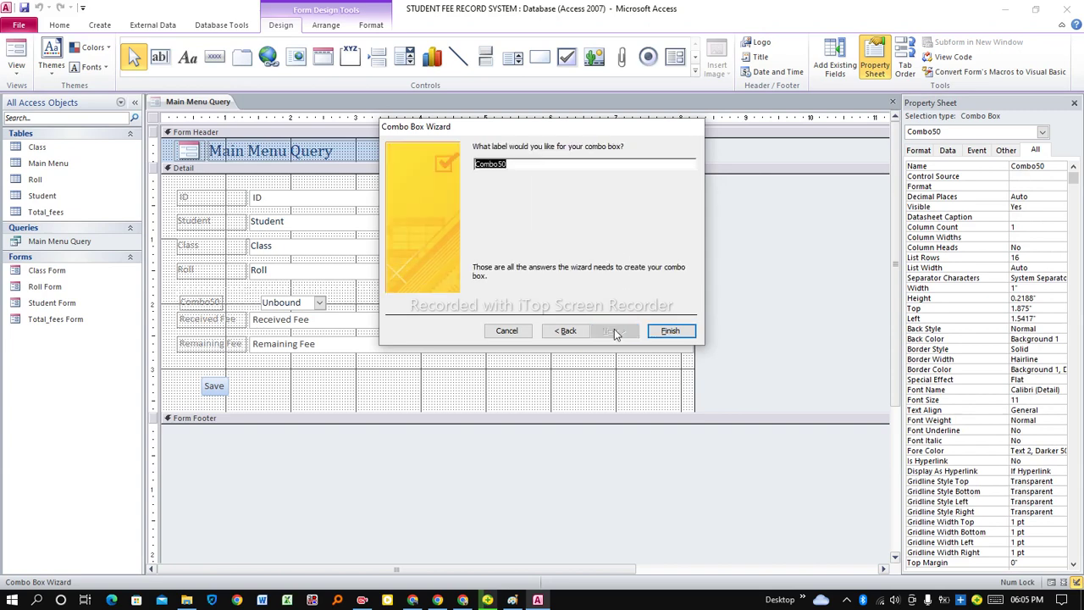
pyautogui.click(669, 331)
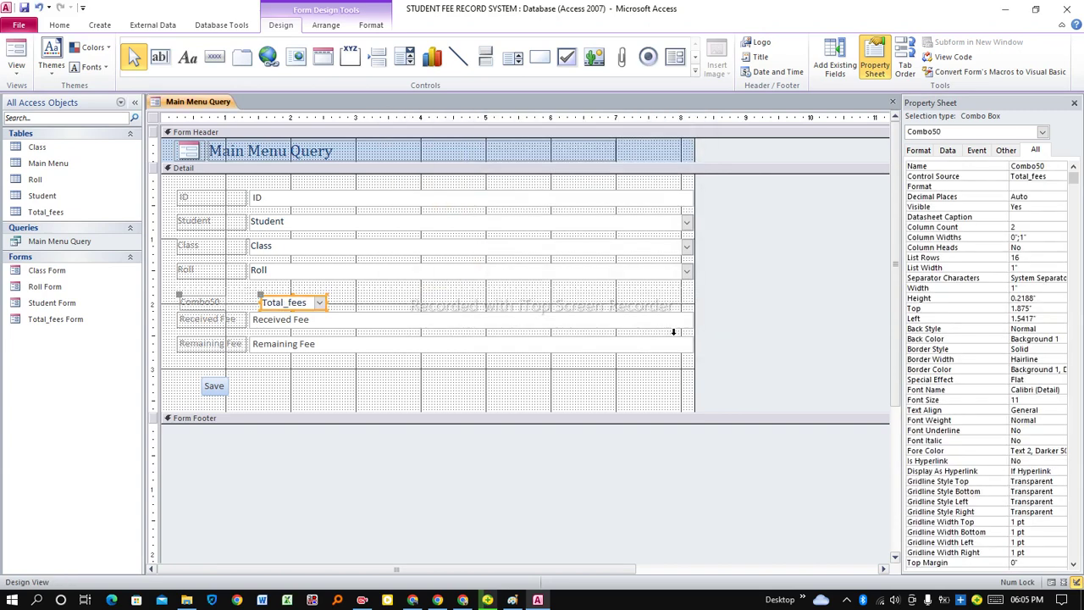
# Move the Total_fees combo box into the layout row between Roll and Received Fee and change its label to Total Fees
pyautogui.click(282, 303)
pyautogui.click(308, 301)
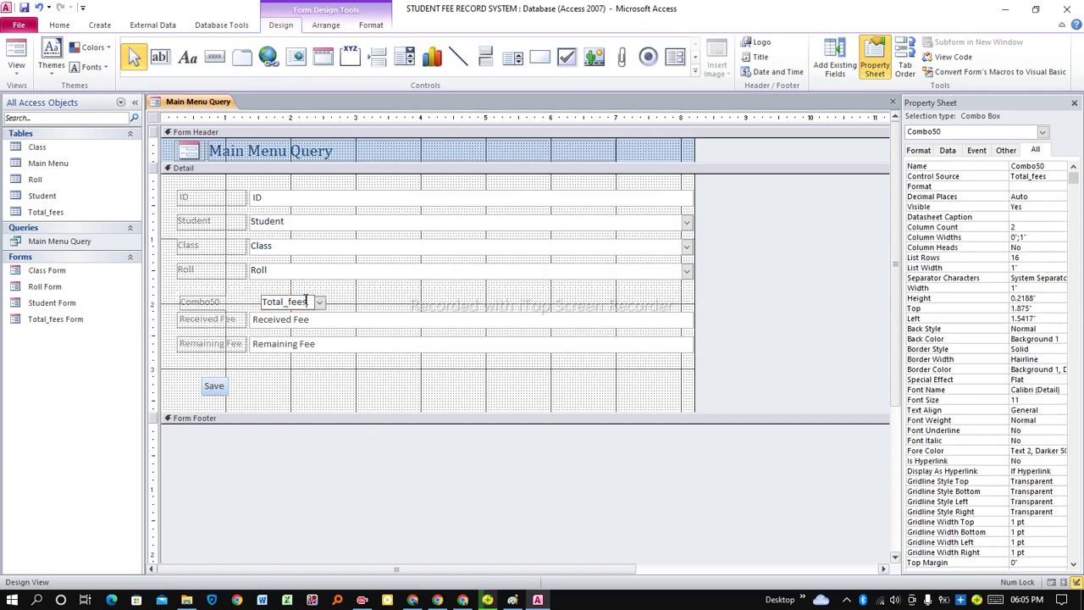
pyautogui.click(211, 303)
pyautogui.click(278, 300)
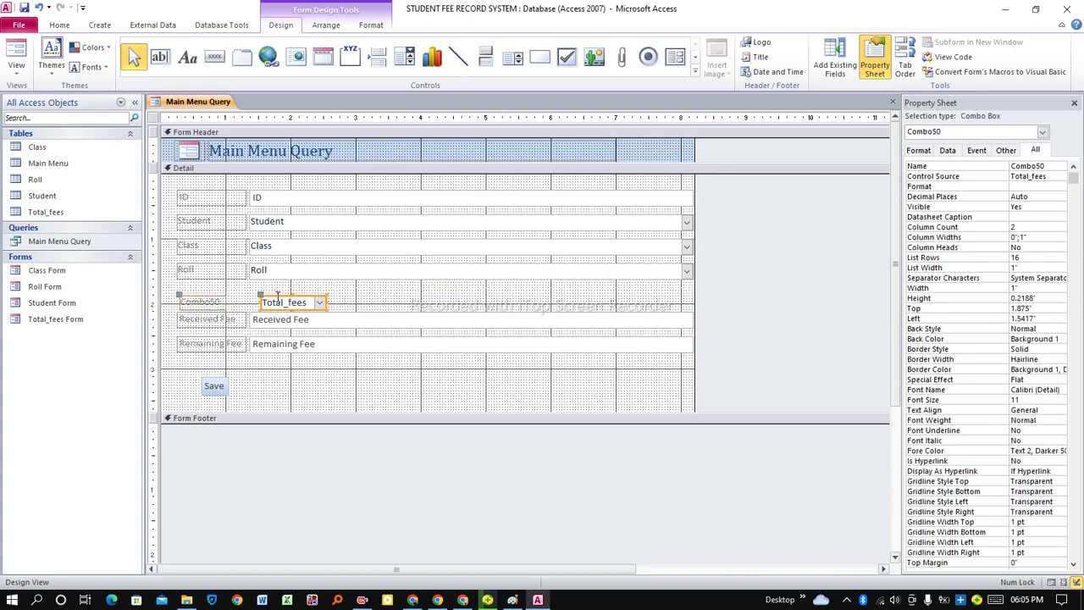
pyautogui.moveTo(288, 300); pyautogui.dragTo(286, 292)
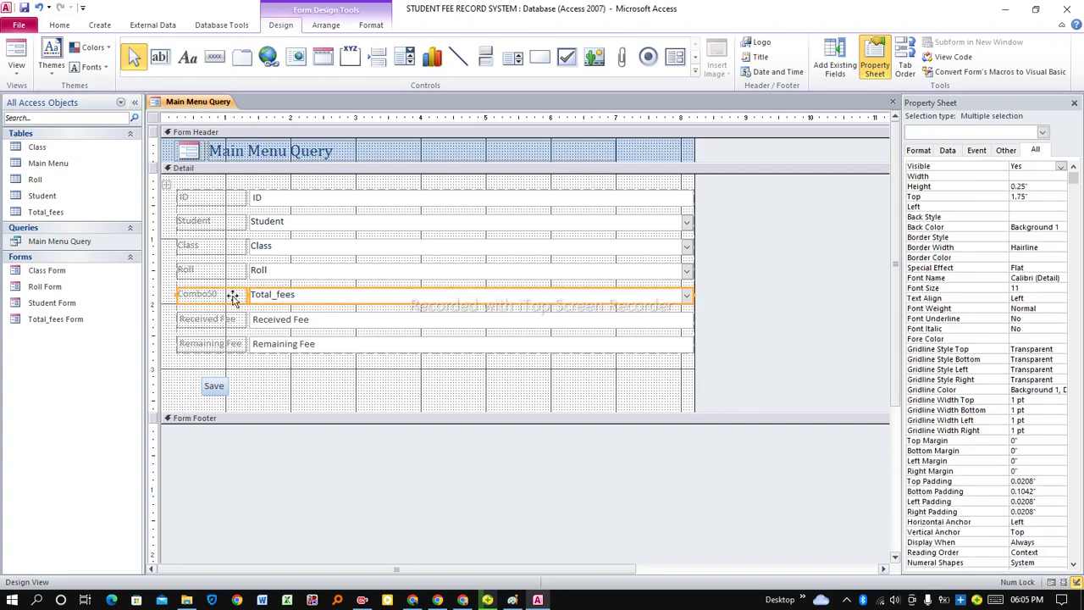
pyautogui.click(216, 295)
pyautogui.doubleClick(219, 295)
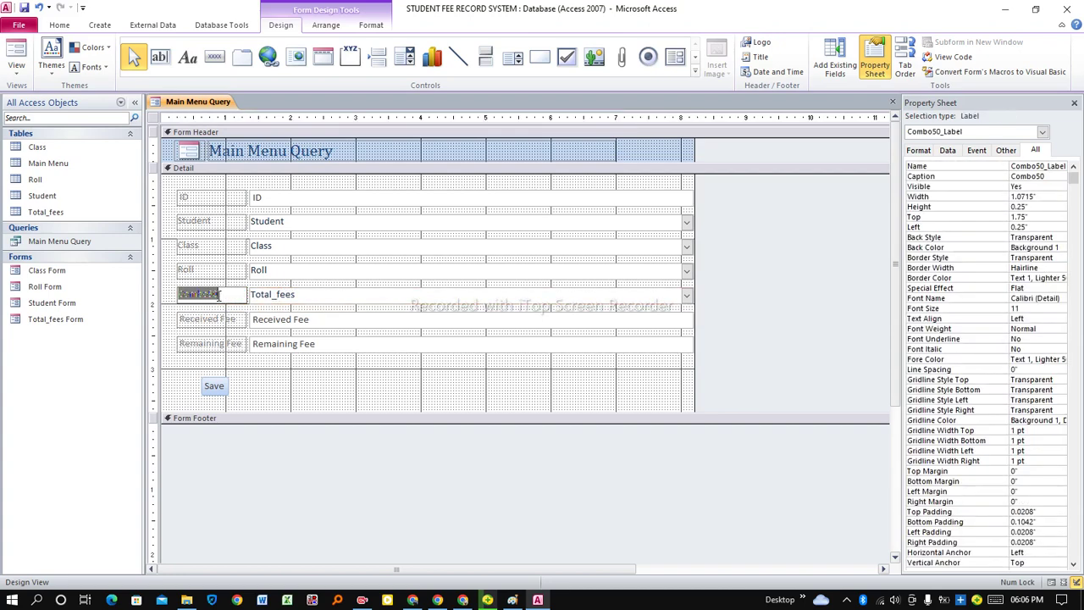
pyautogui.write('Total Fees')
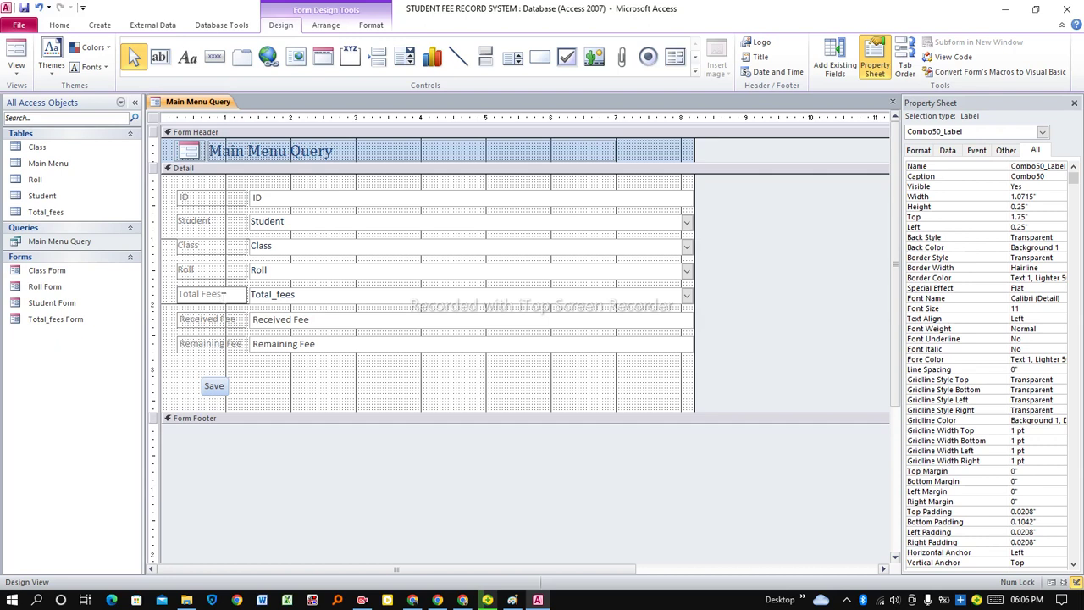
pyautogui.click(268, 324)
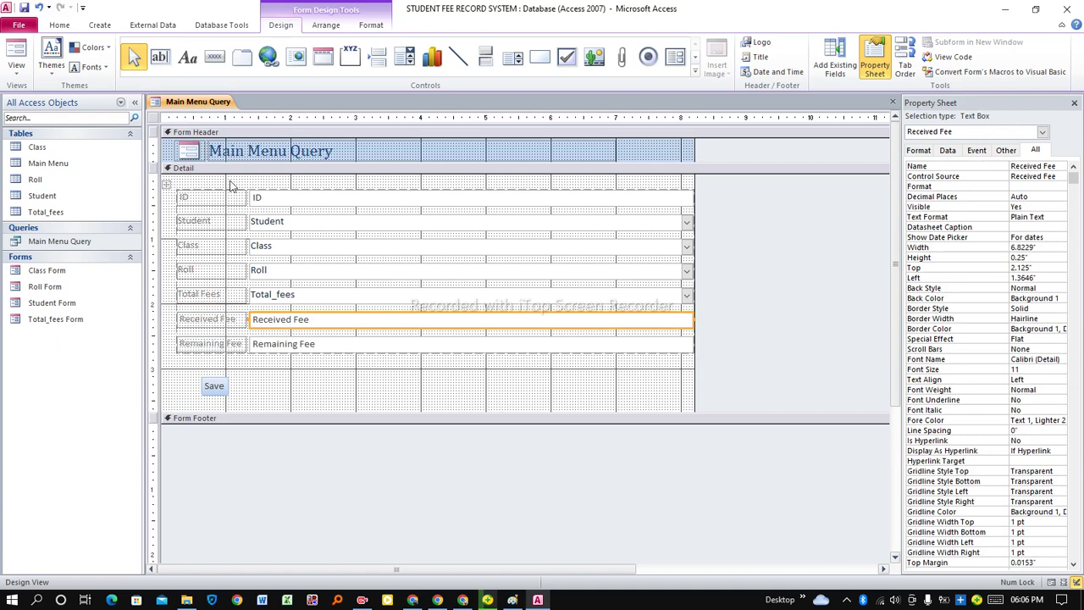
# Save the form as Main Menu Query Form and close it
pyautogui.rightClick(212, 105)
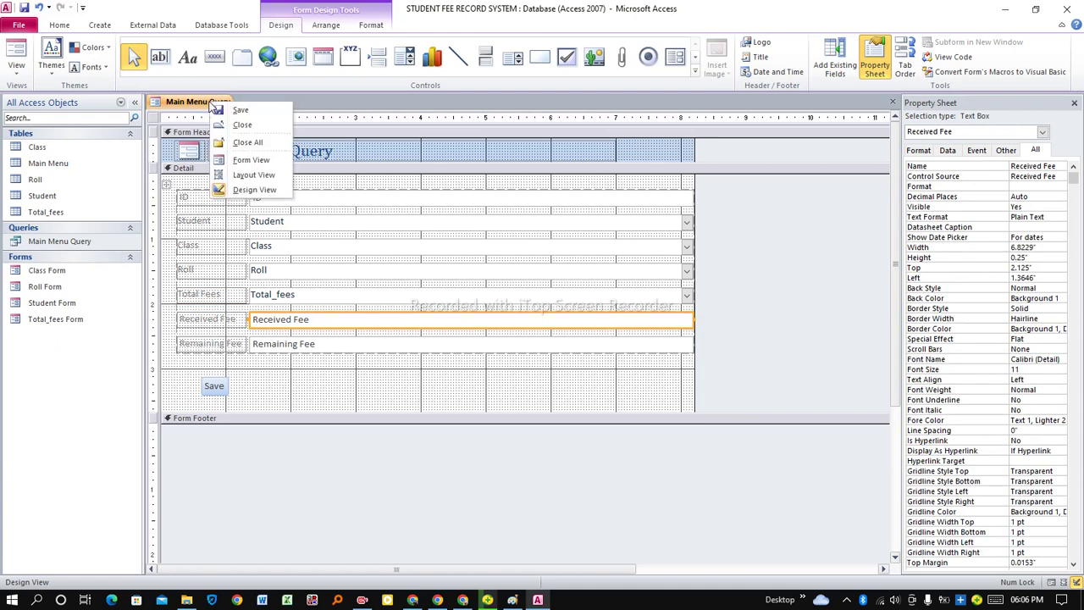
pyautogui.click(241, 111)
pyautogui.click(531, 208)
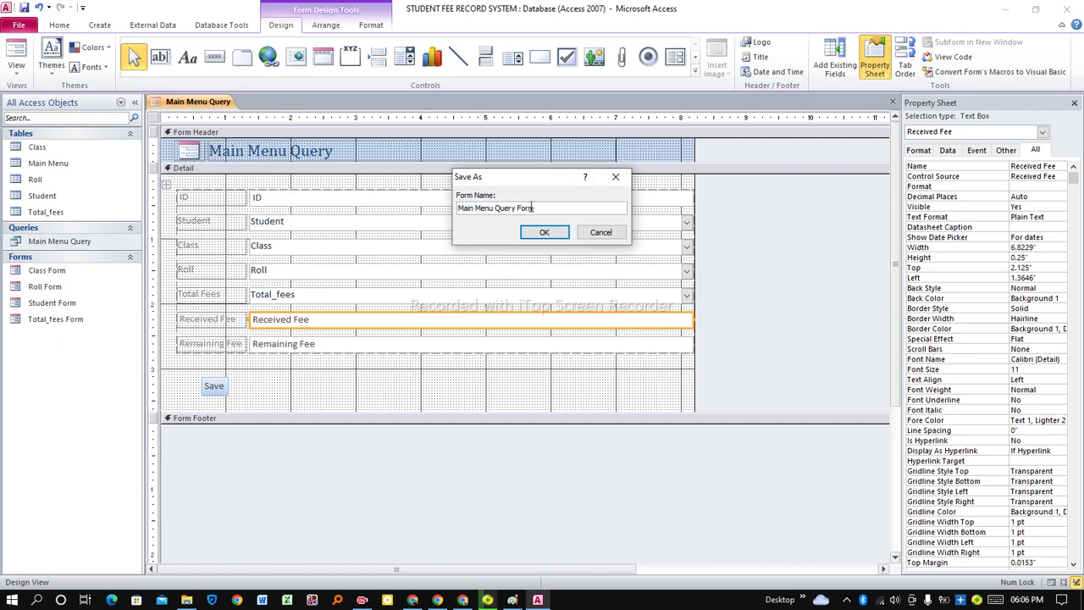
pyautogui.click(544, 232)
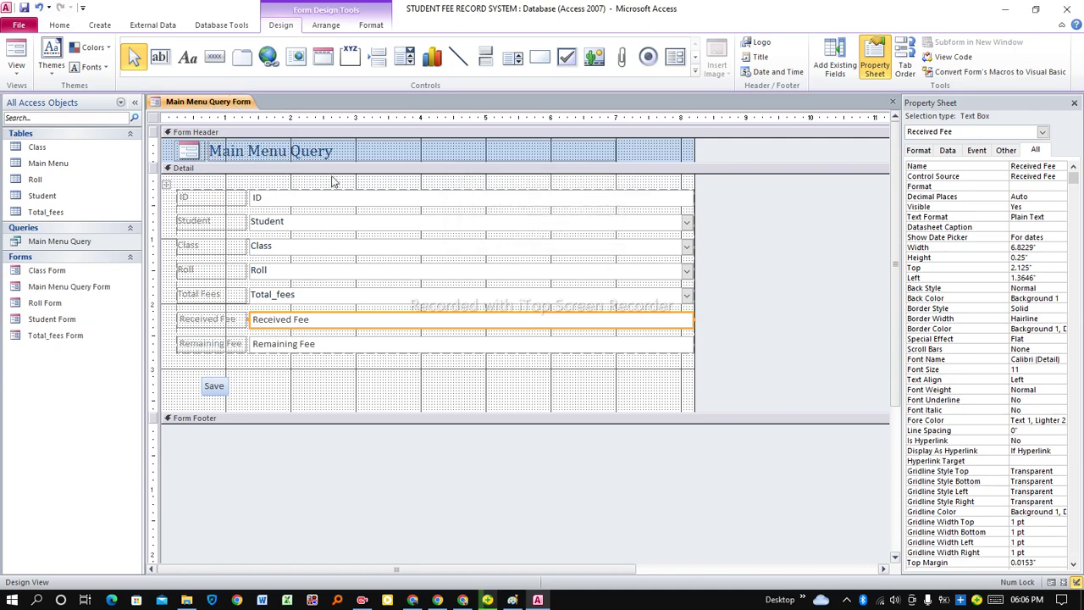
pyautogui.rightClick(225, 106)
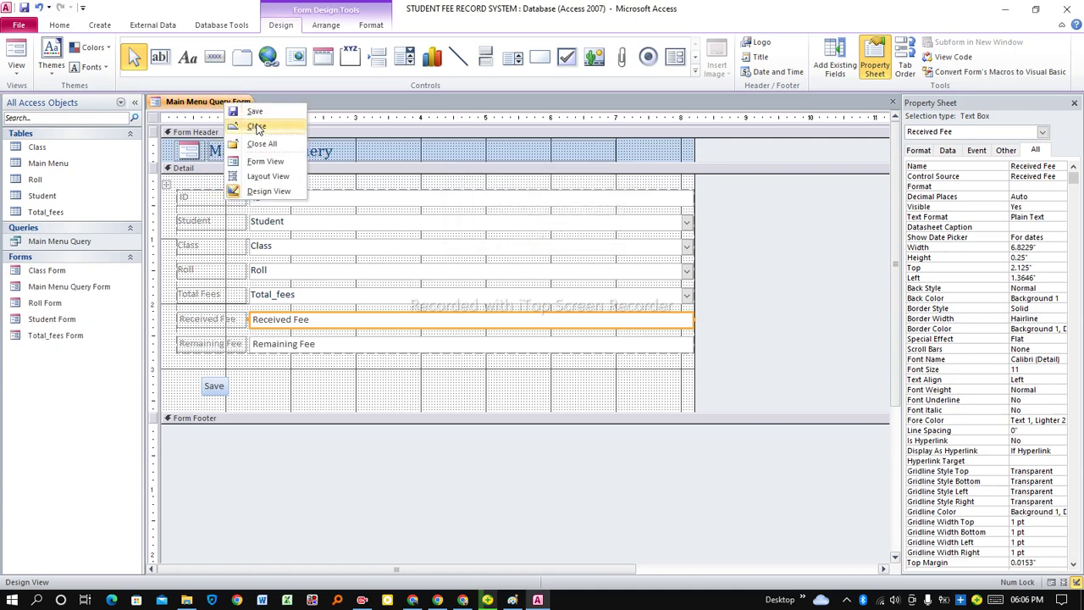
pyautogui.click(255, 127)
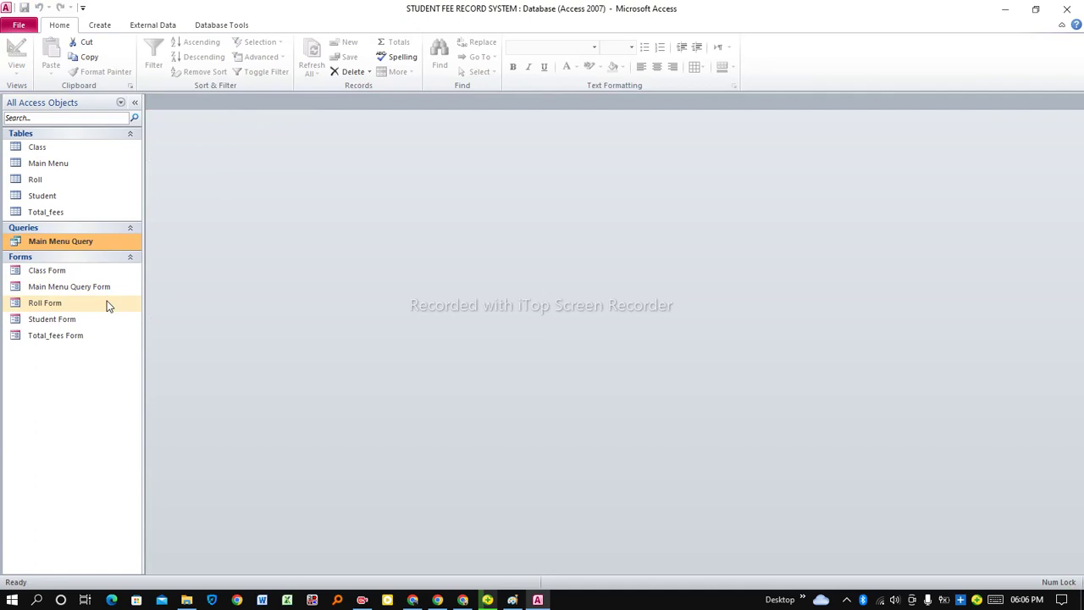
# Switch to Paint, underline Create Forms in the STEPS list with the brush, and return to Access
pyautogui.click(65, 181)
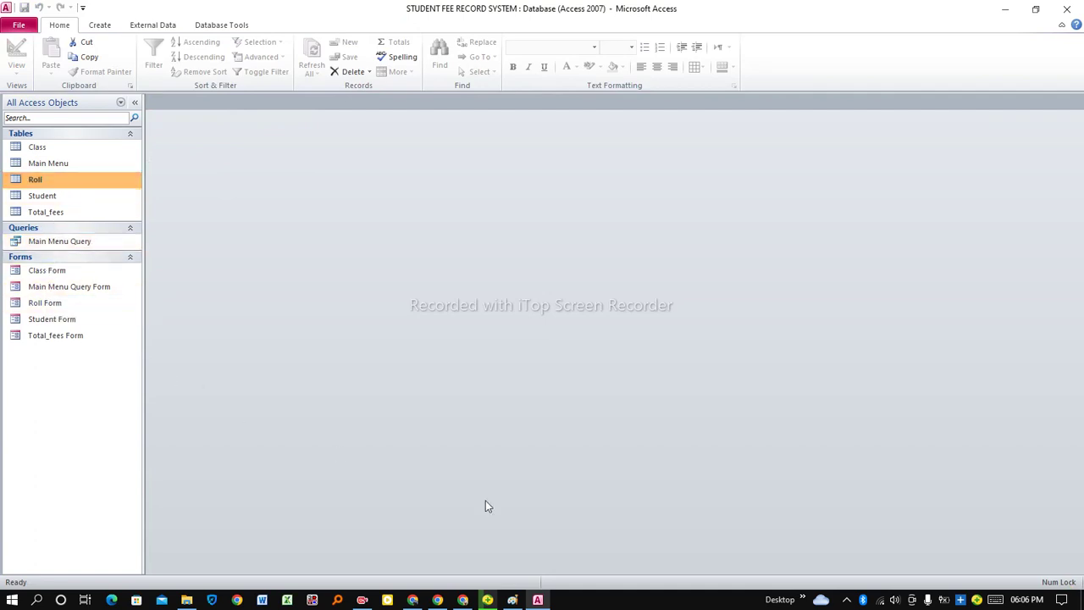
pyautogui.click(512, 600)
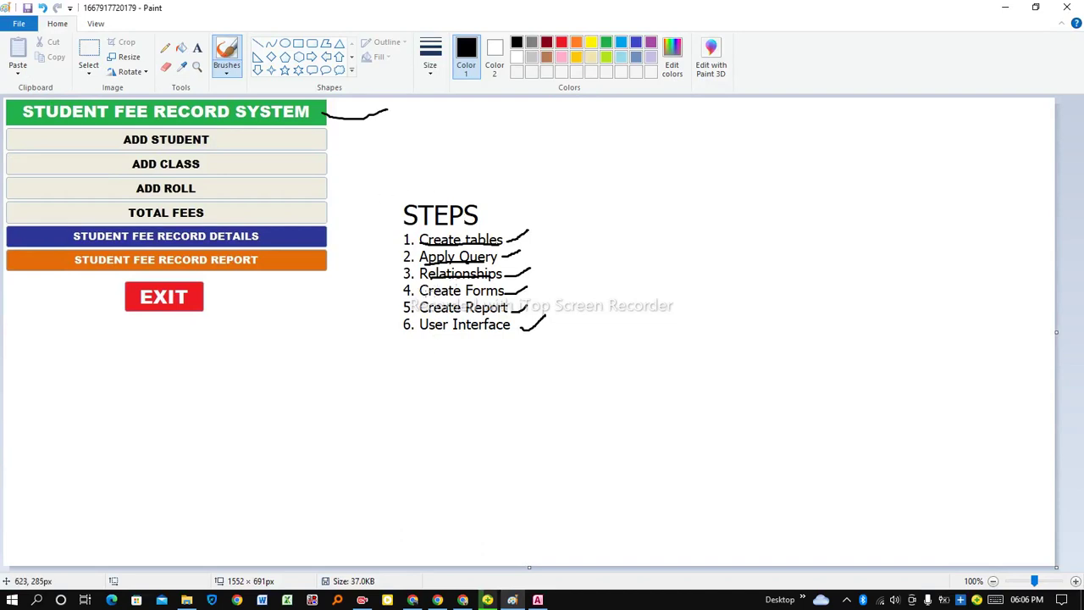
pyautogui.moveTo(426, 291); pyautogui.dragTo(482, 290)
pyautogui.click(540, 601)
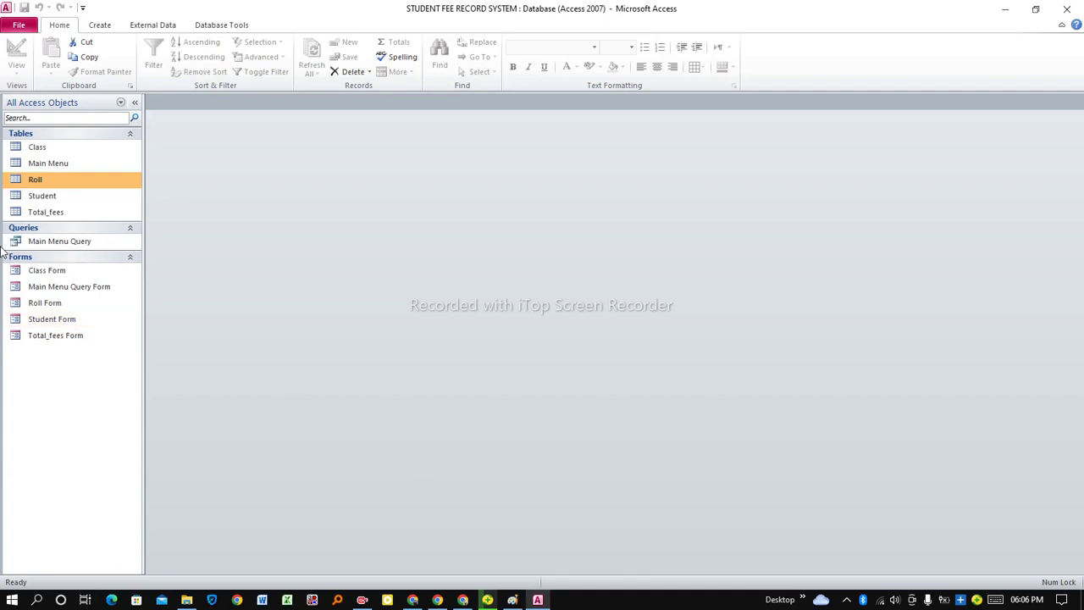
# Start a new report with the Report Wizard based on Main Menu Query and add its ID field
pyautogui.click(74, 243)
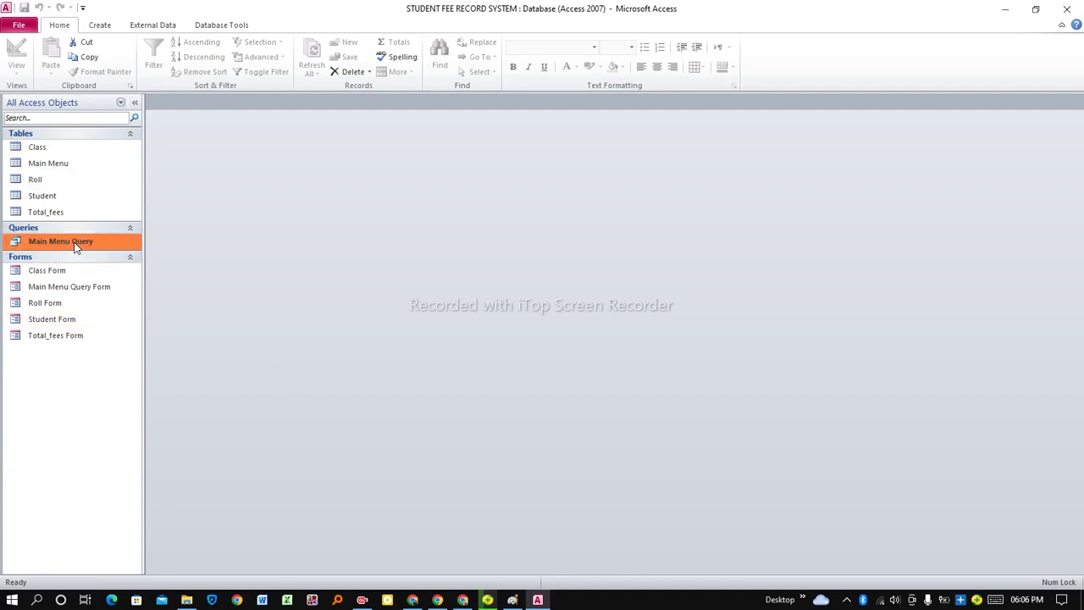
pyautogui.click(105, 25)
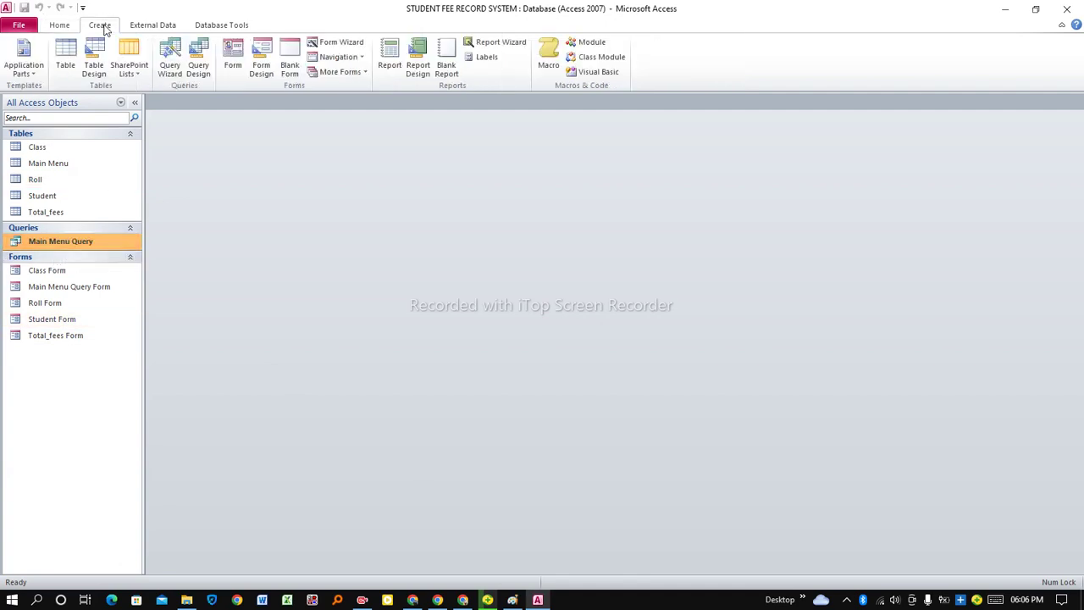
pyautogui.click(493, 46)
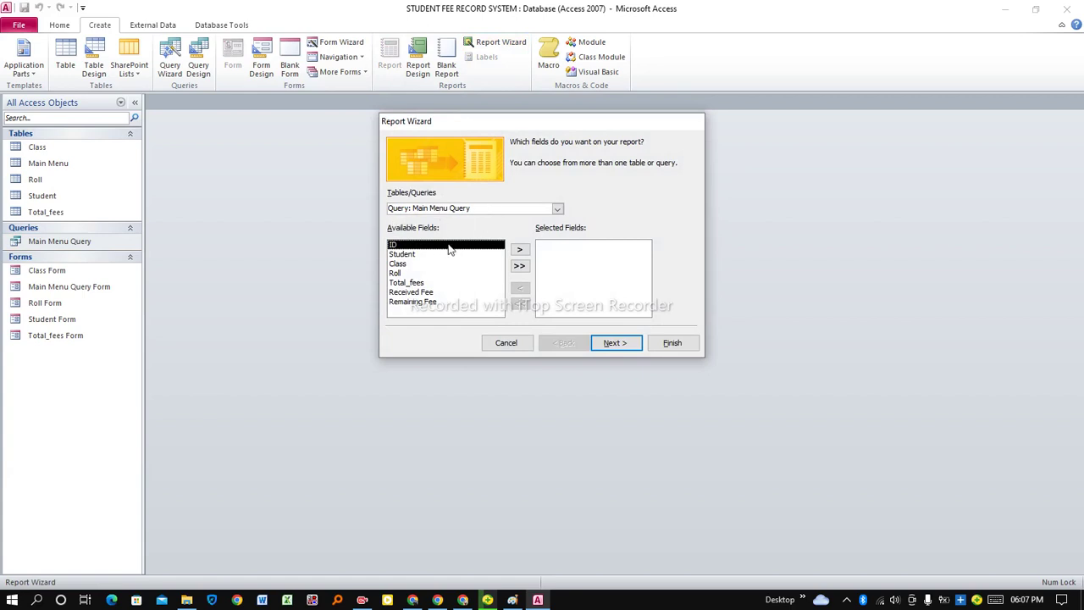
pyautogui.click(520, 249)
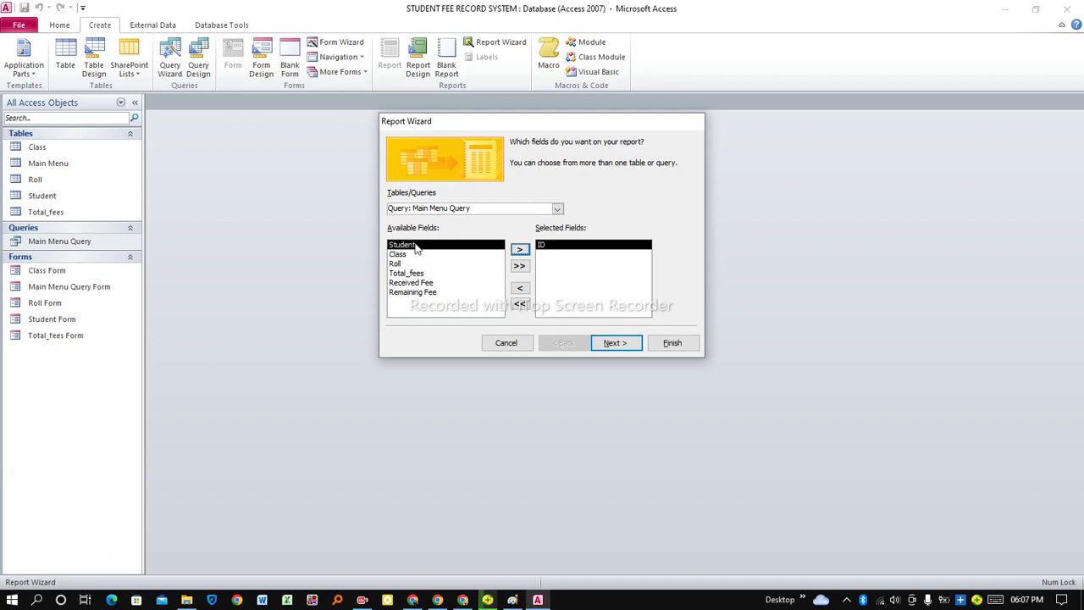
# Add the Student field from the Student table to the report's selected fields
pyautogui.click(557, 208)
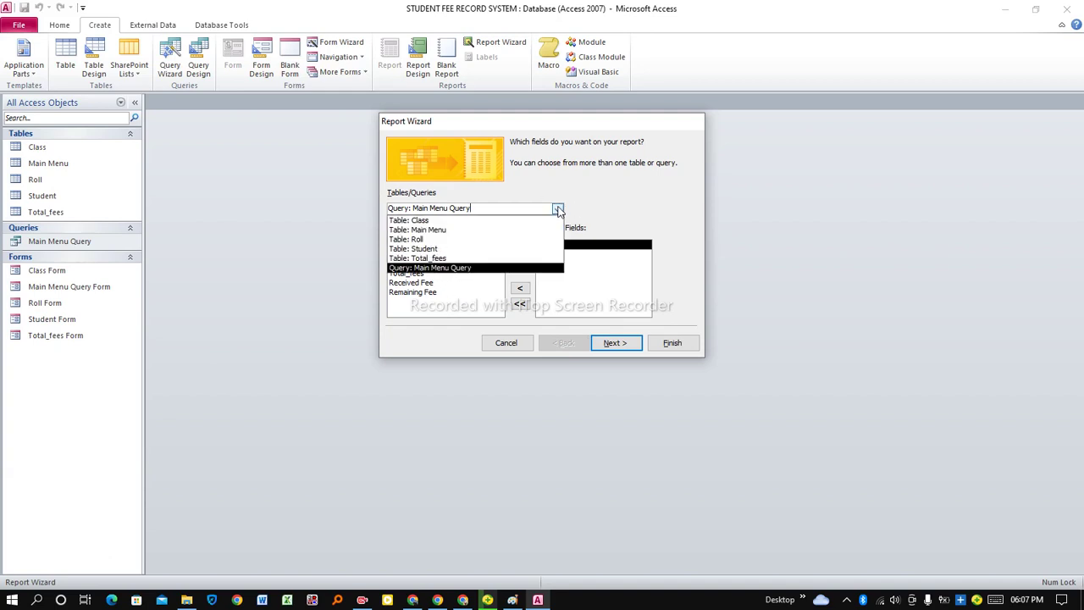
pyautogui.click(439, 249)
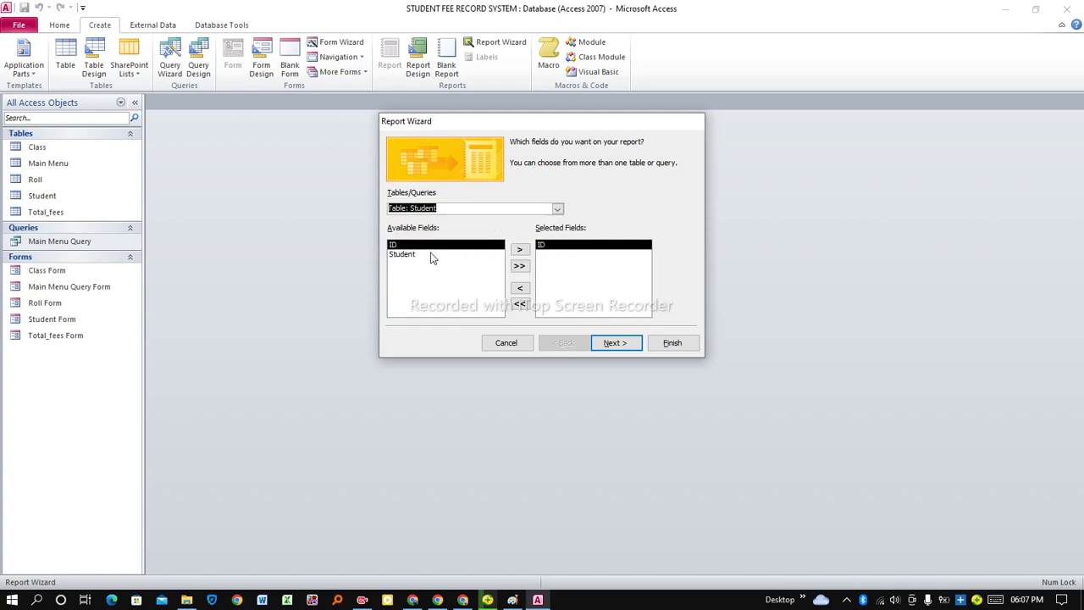
pyautogui.click(437, 254)
pyautogui.click(519, 252)
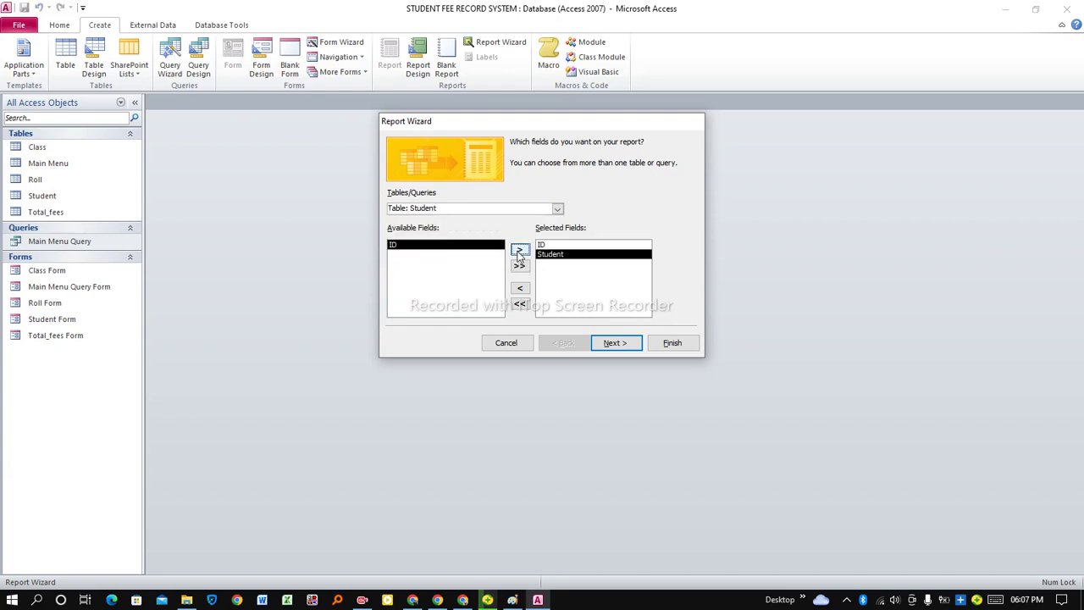
# Add the Class field from the Class table and the Roll field from the Roll table to the report's selected fields
pyautogui.click(557, 210)
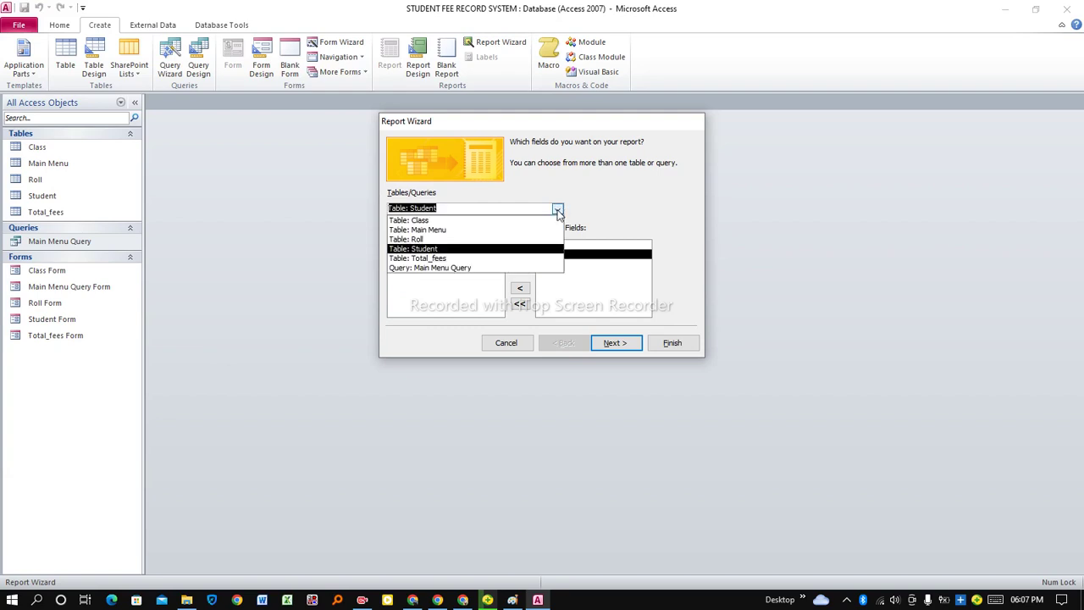
pyautogui.click(452, 221)
pyautogui.click(439, 254)
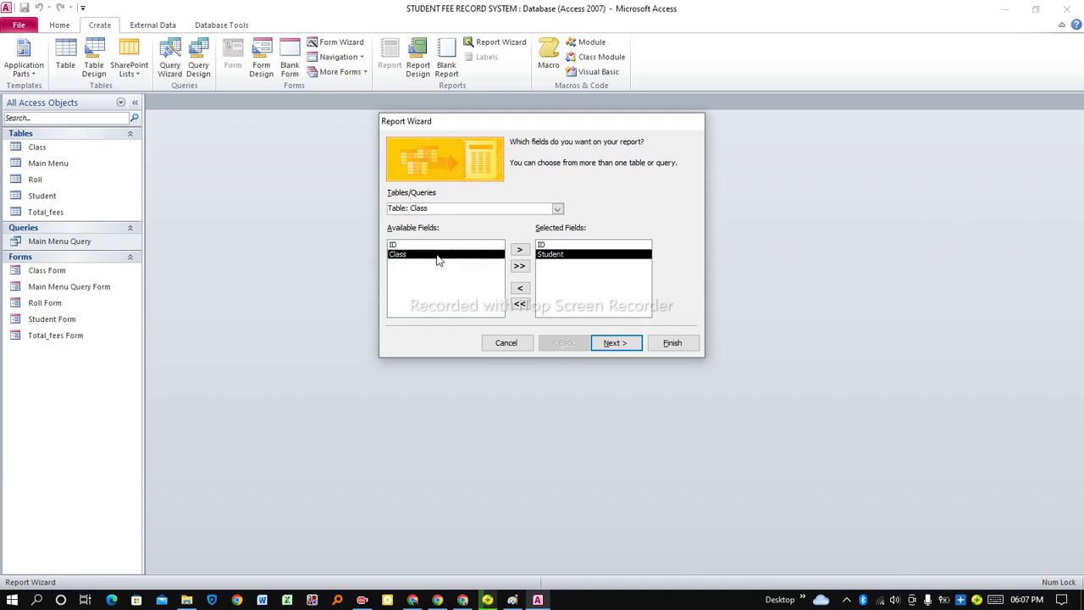
pyautogui.click(520, 250)
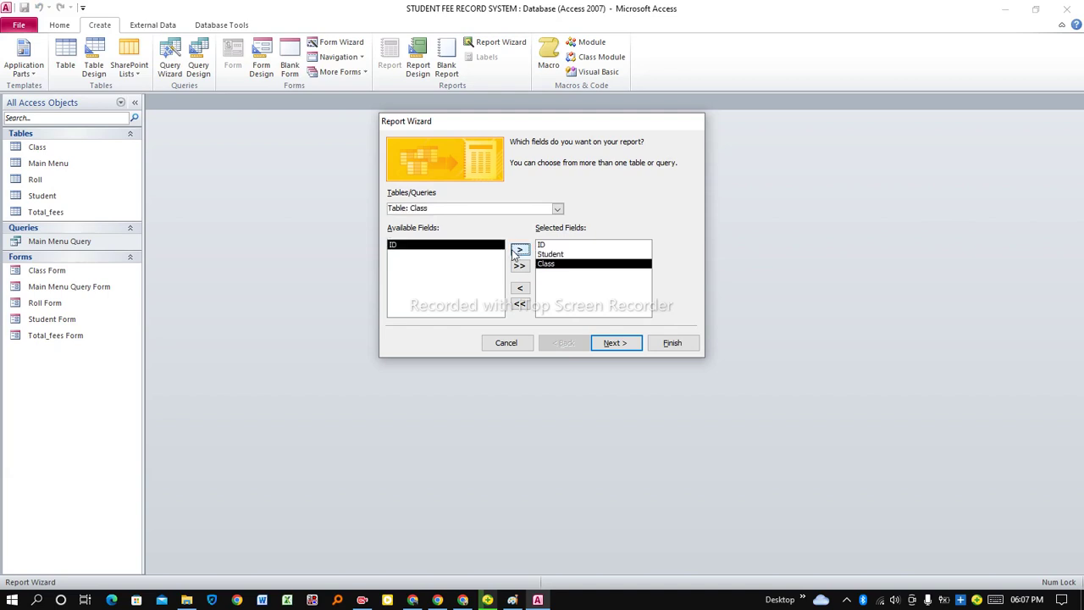
pyautogui.click(558, 209)
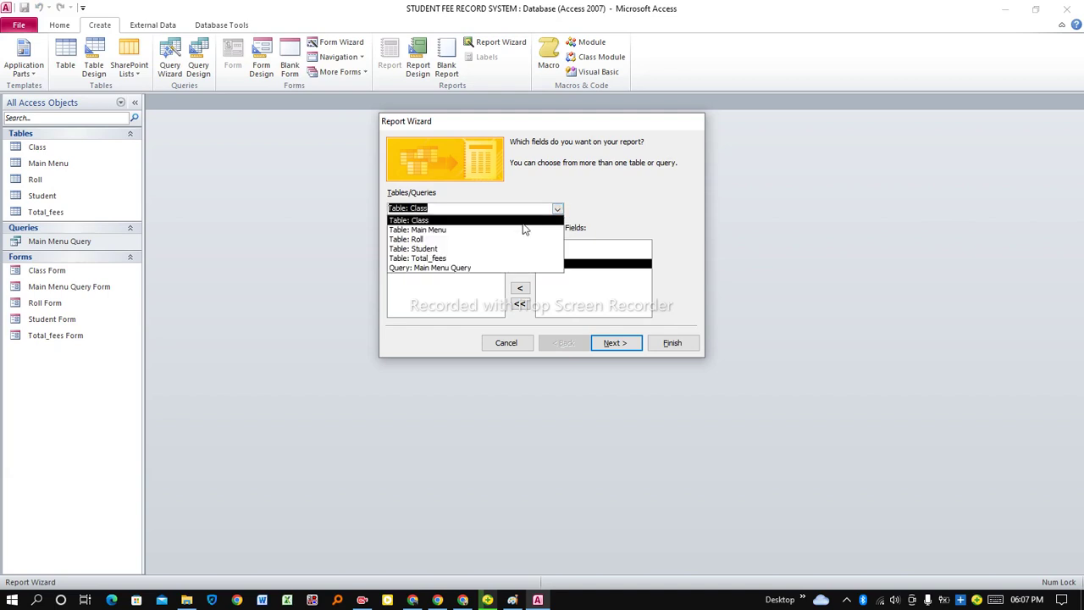
pyautogui.click(483, 242)
pyautogui.click(467, 254)
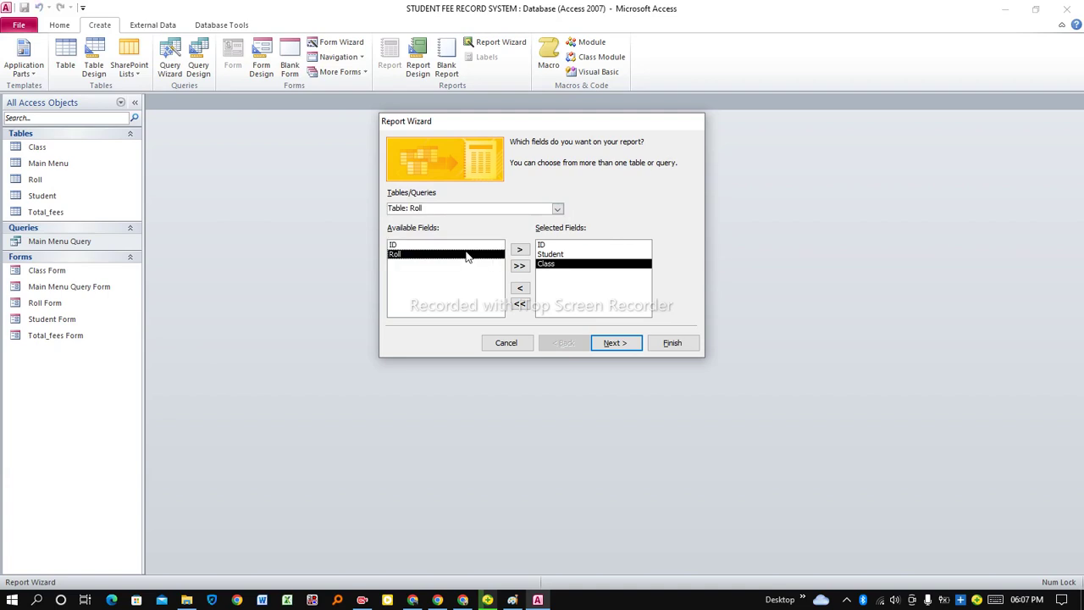
pyautogui.click(518, 252)
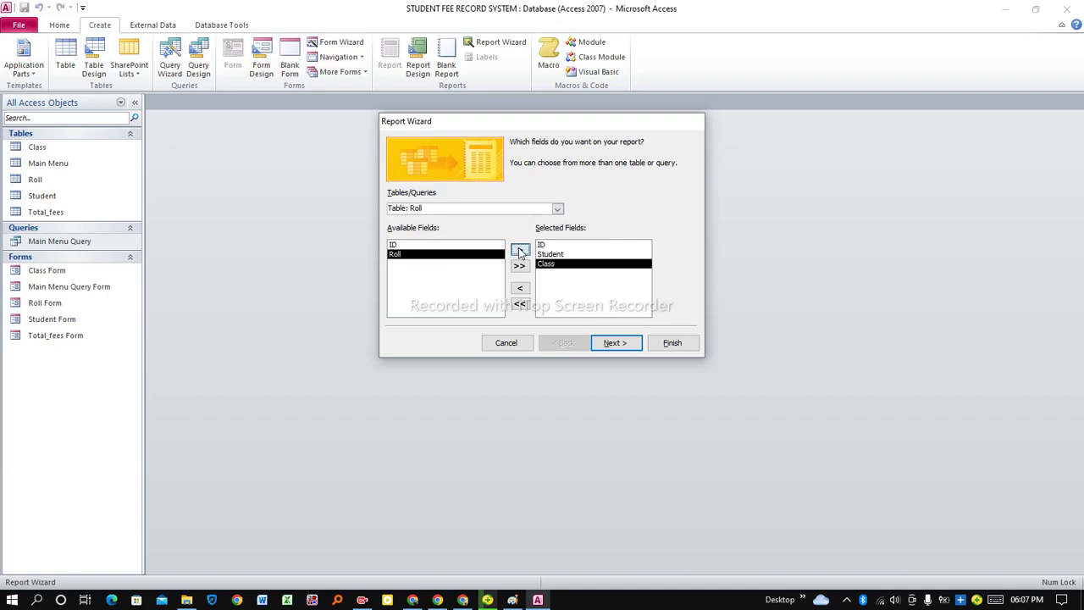
# Add the Total_fees field from the Total_fees table to the report's selected fields
pyautogui.click(559, 210)
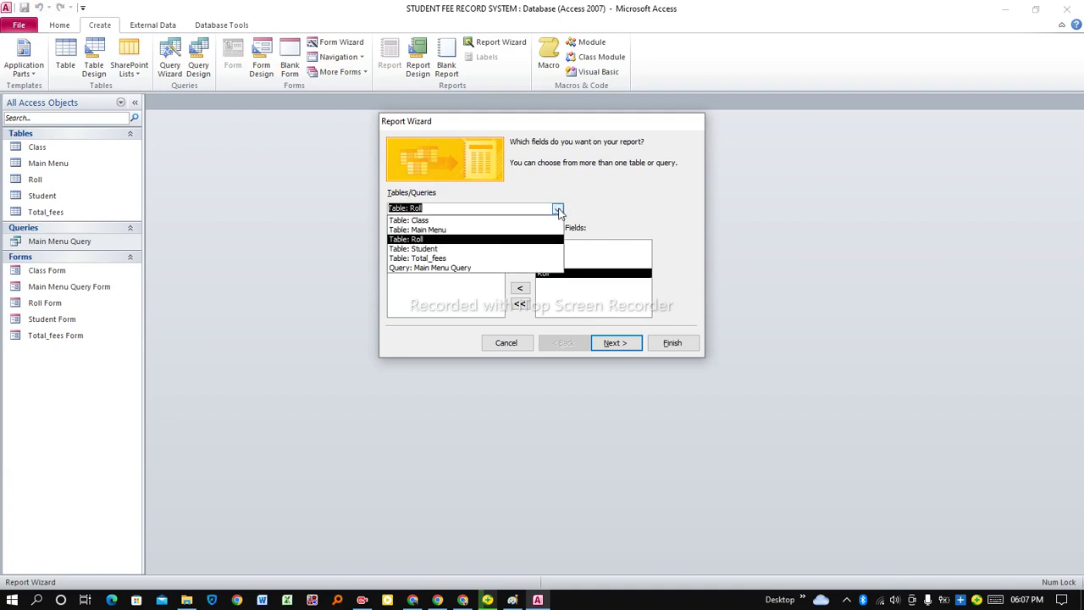
pyautogui.click(476, 259)
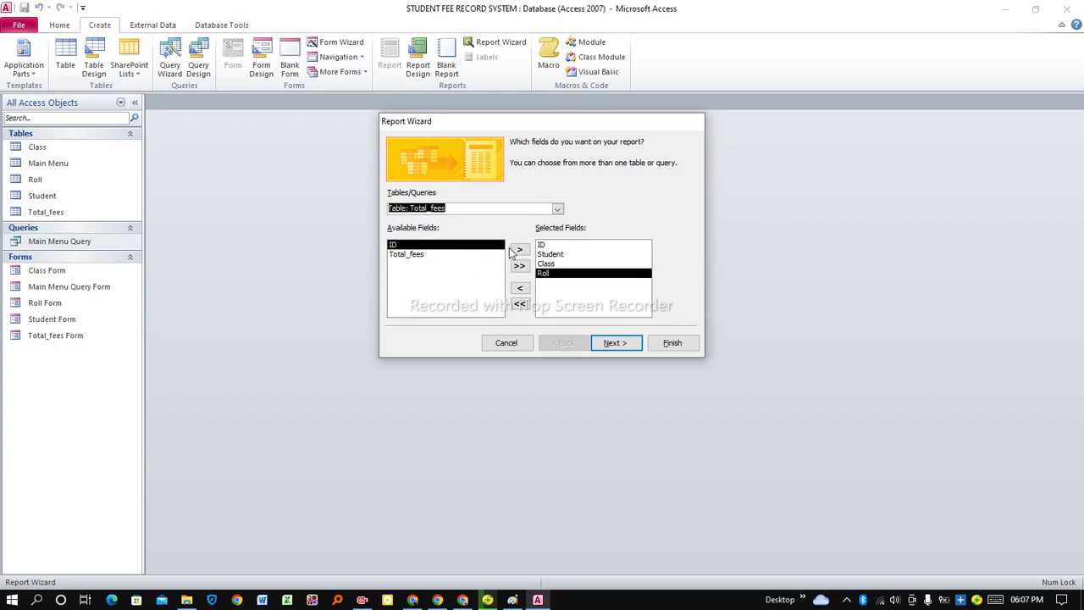
pyautogui.click(481, 255)
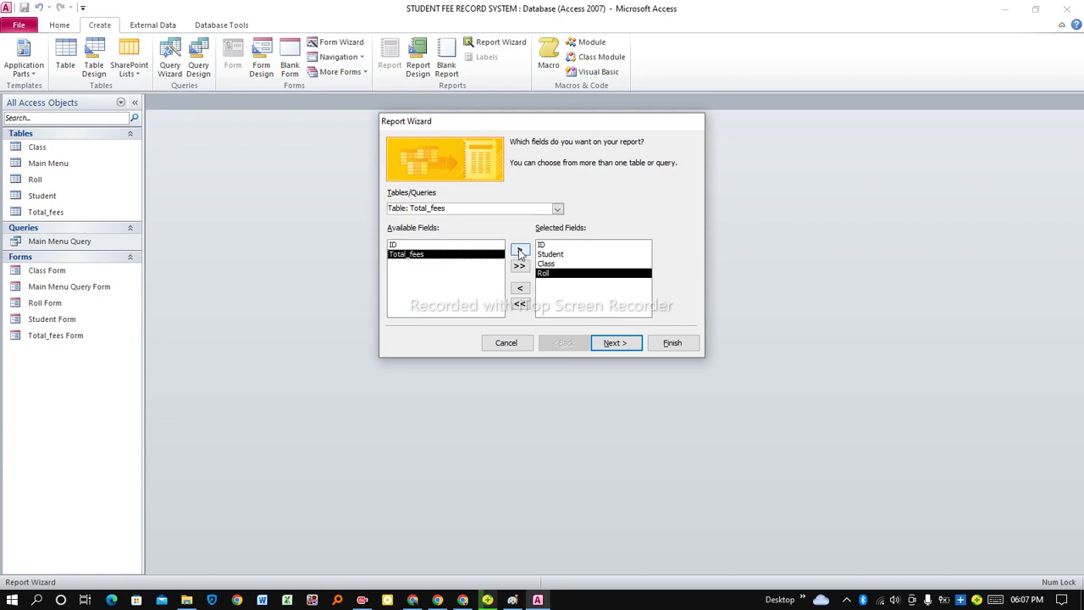
pyautogui.click(520, 253)
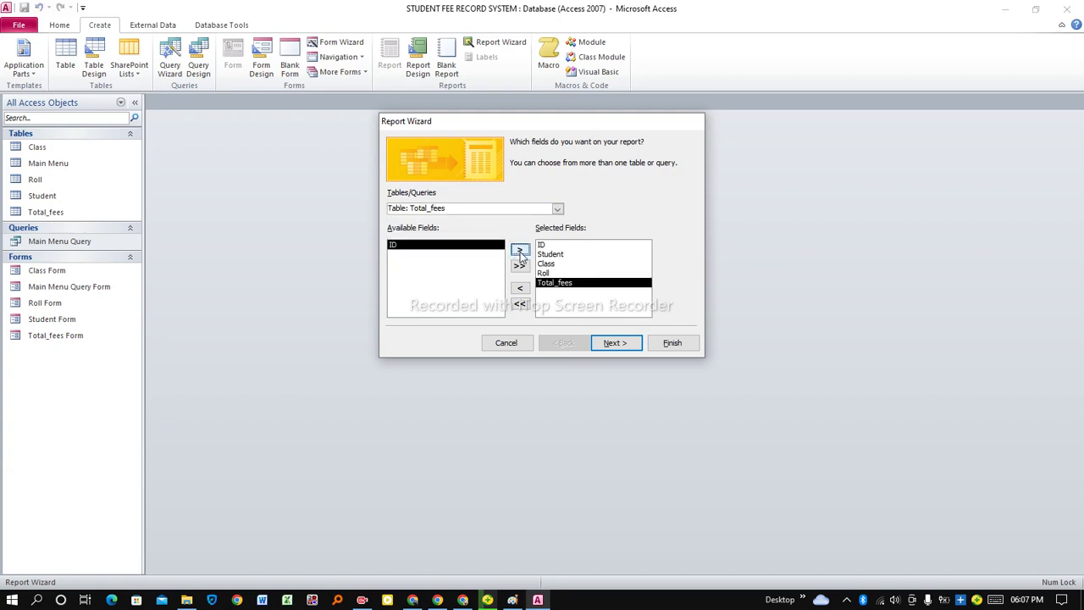
# Add Received Fee and Remaining Fee from Main Menu Query to the report and accept the field selection
pyautogui.click(558, 209)
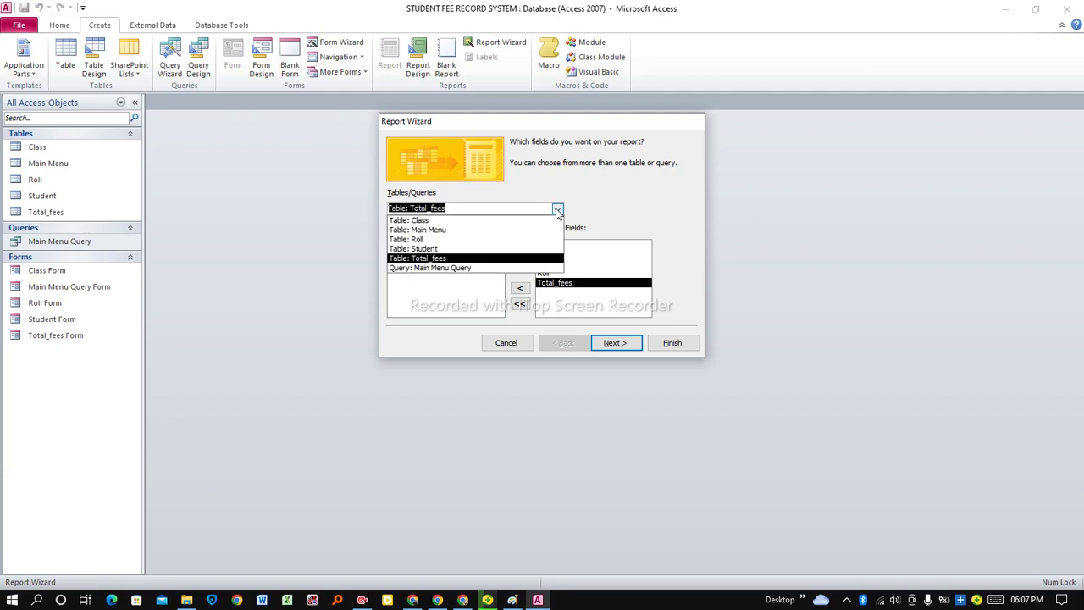
pyautogui.click(479, 268)
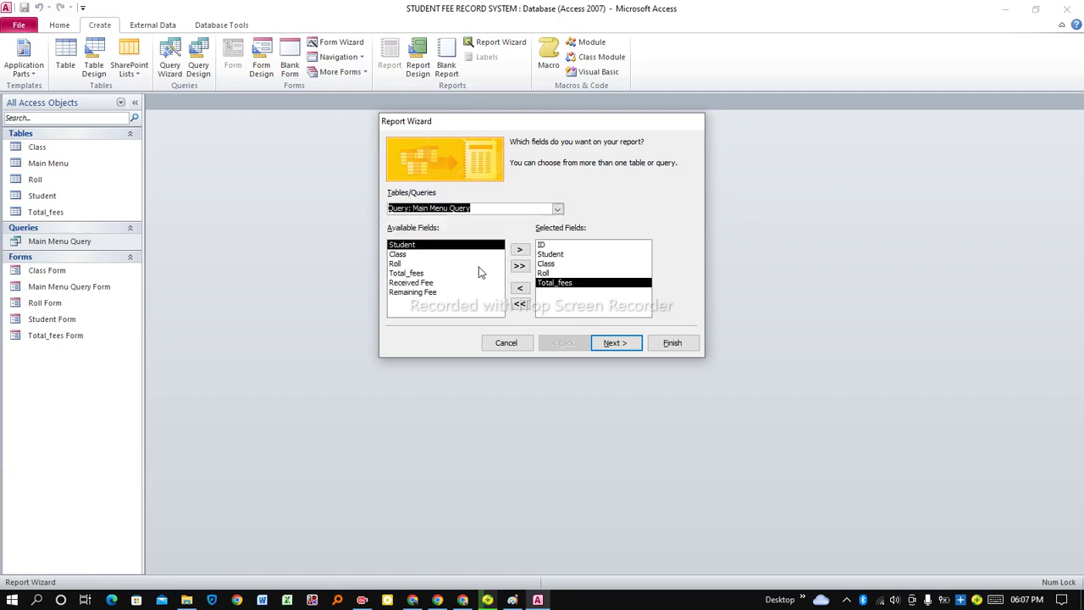
pyautogui.click(414, 284)
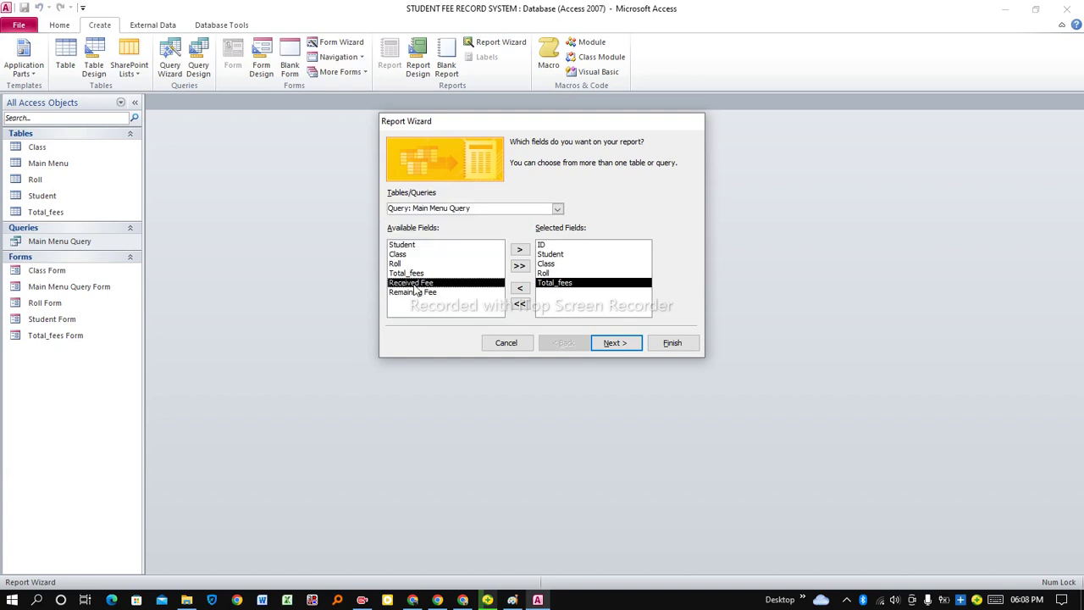
pyautogui.click(520, 252)
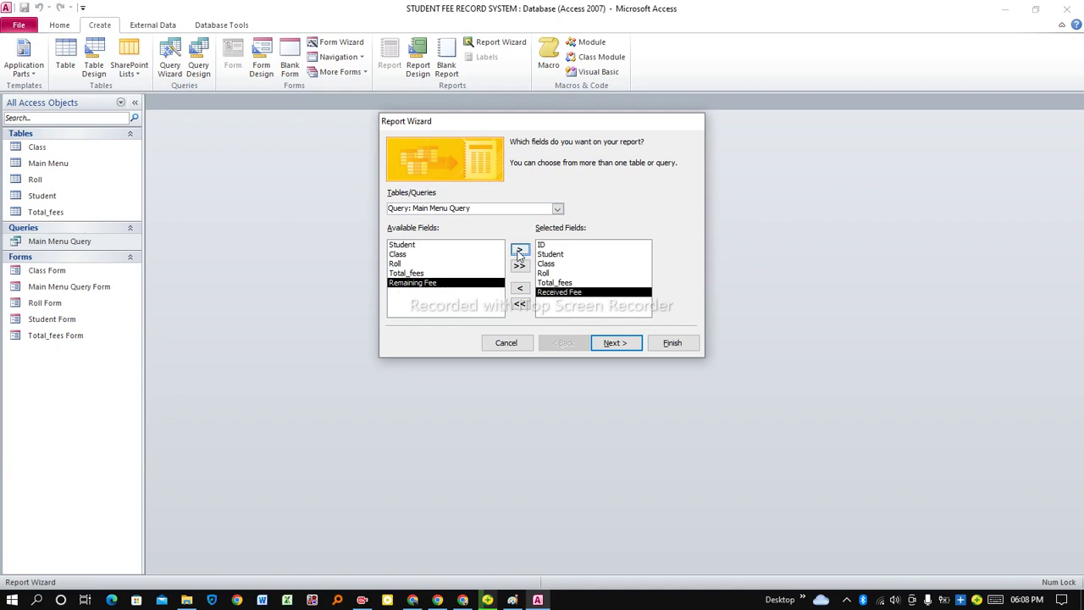
pyautogui.click(519, 253)
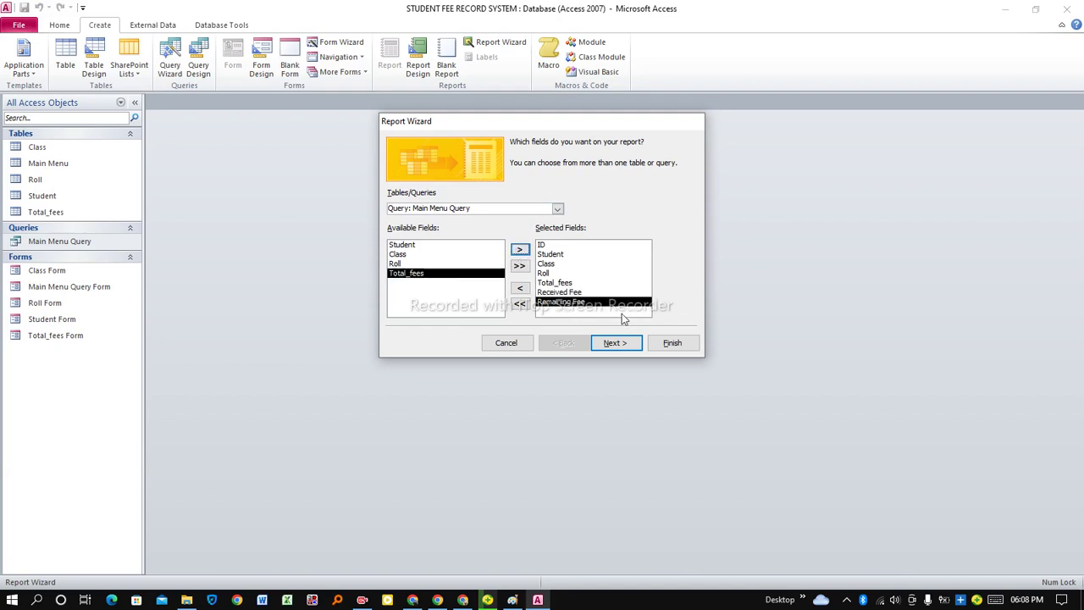
pyautogui.click(616, 342)
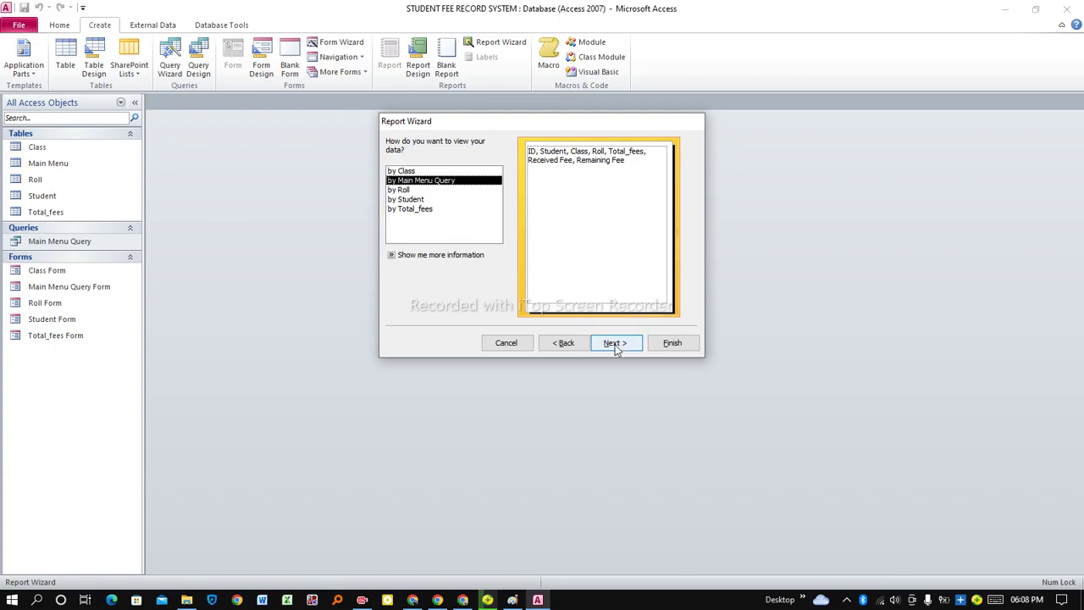
# Keep the data viewed by Main Menu Query without grouping levels, and sort ascending by ID, Student, Class and Roll
pyautogui.click(614, 343)
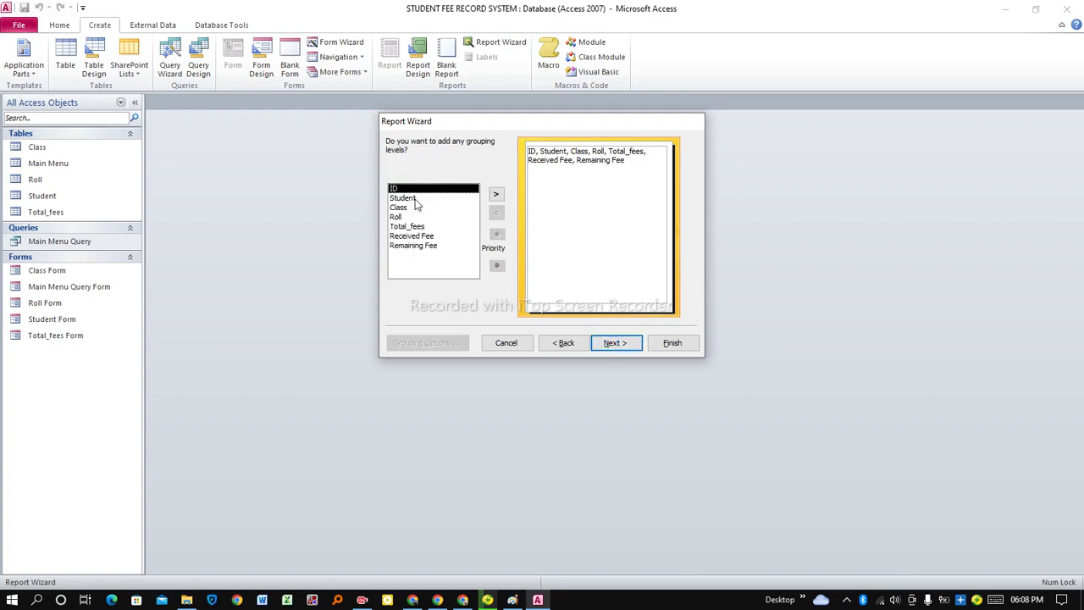
pyautogui.click(611, 342)
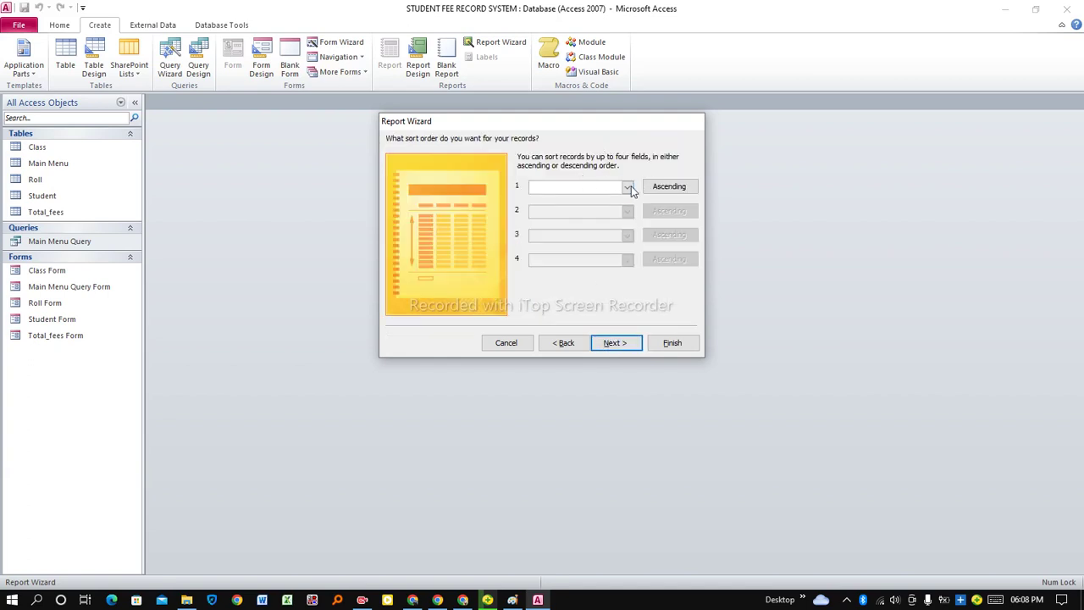
pyautogui.click(630, 186)
pyautogui.click(578, 210)
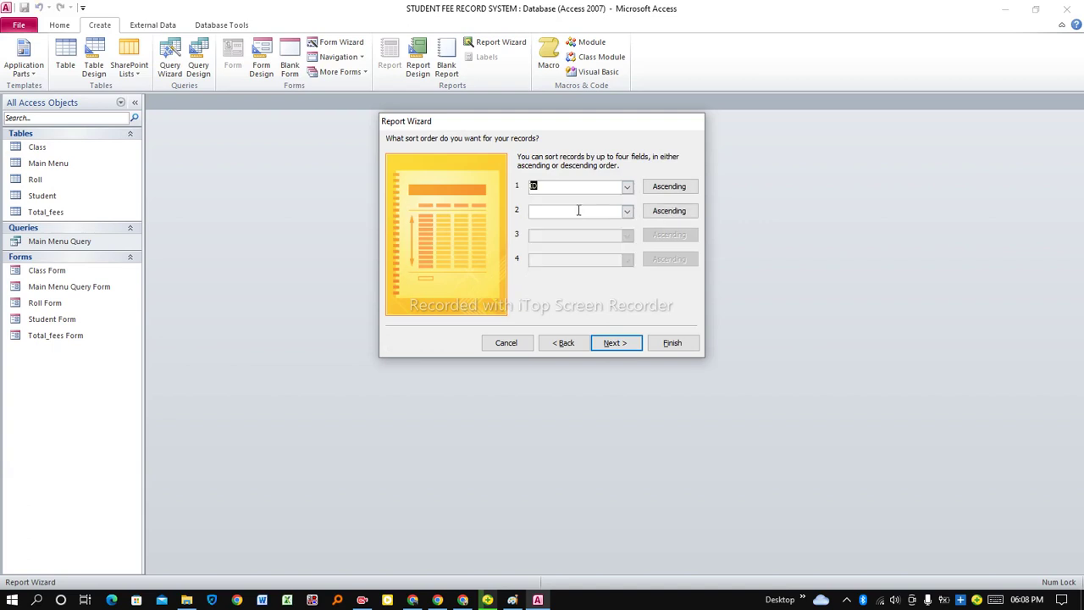
pyautogui.click(626, 210)
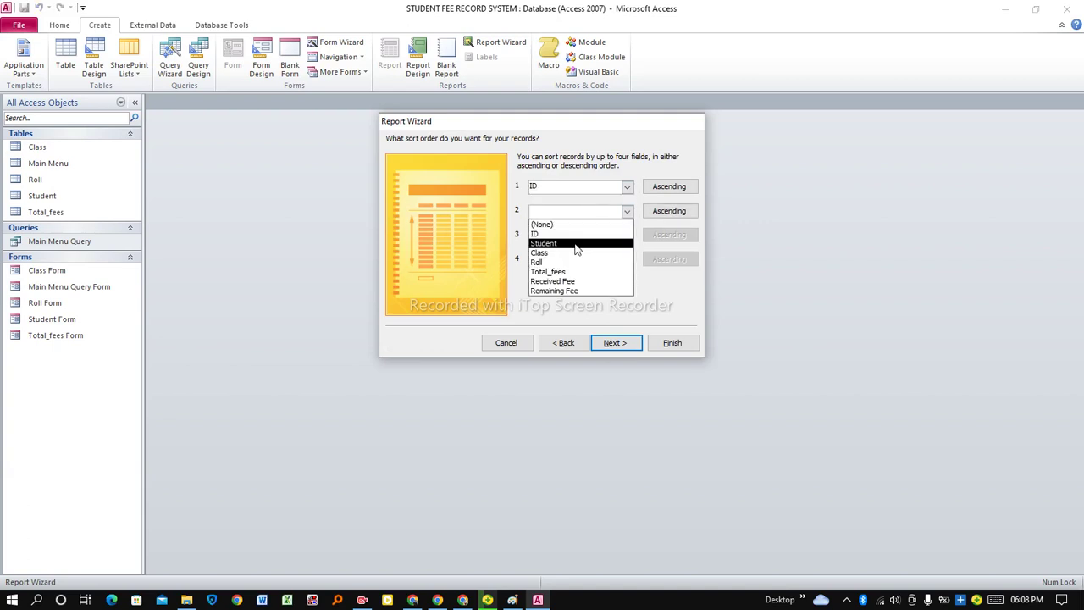
pyautogui.click(575, 244)
pyautogui.click(626, 237)
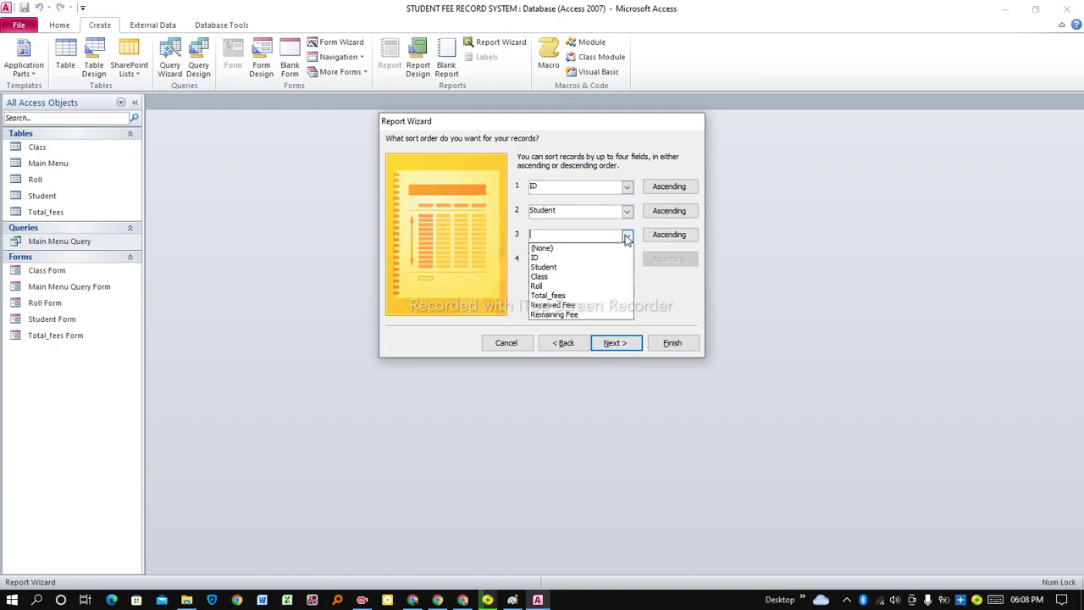
pyautogui.click(575, 277)
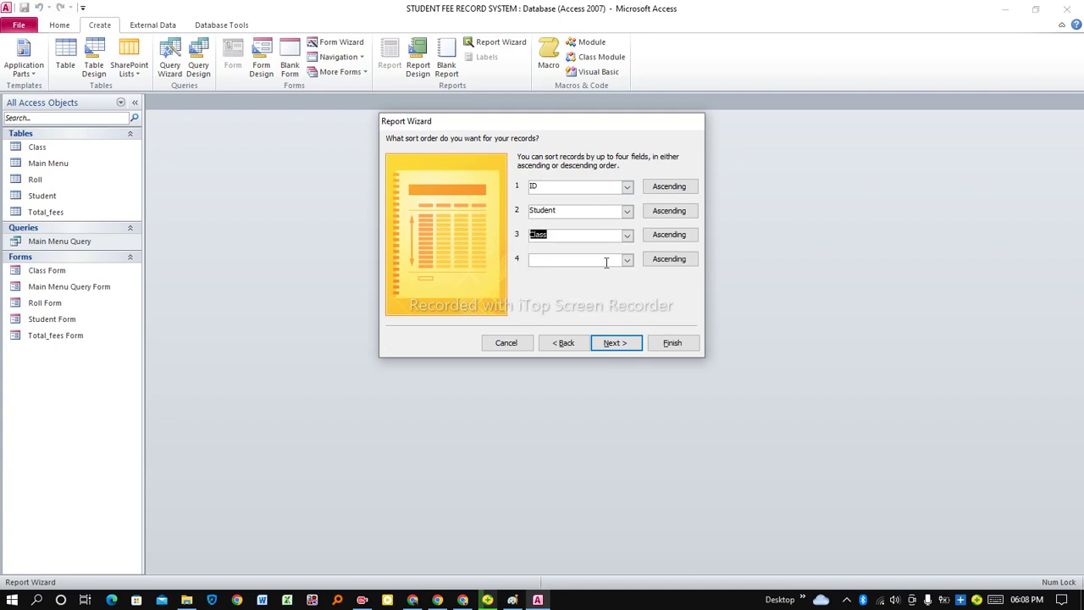
pyautogui.click(627, 259)
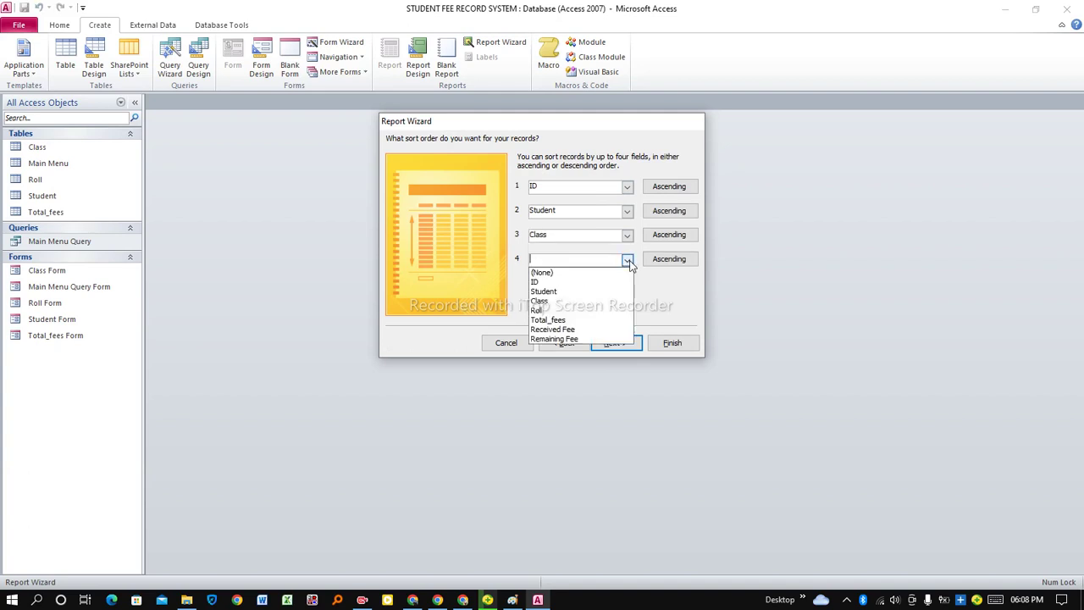
pyautogui.click(573, 310)
pyautogui.click(613, 343)
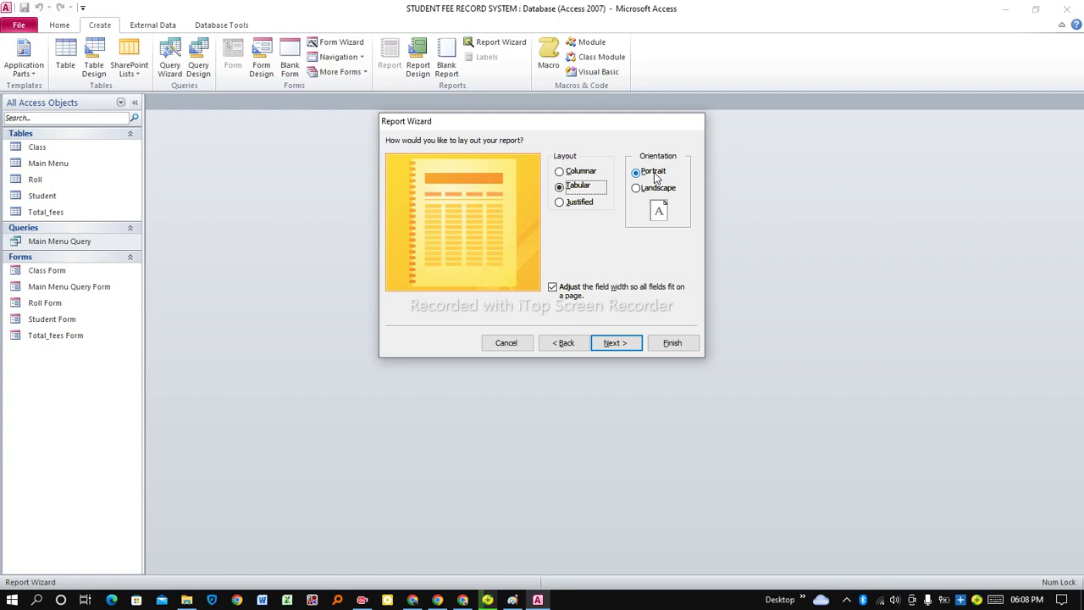
# Accept the tabular portrait layout and finish the report in preview with the title Main Menu Query
pyautogui.click(617, 343)
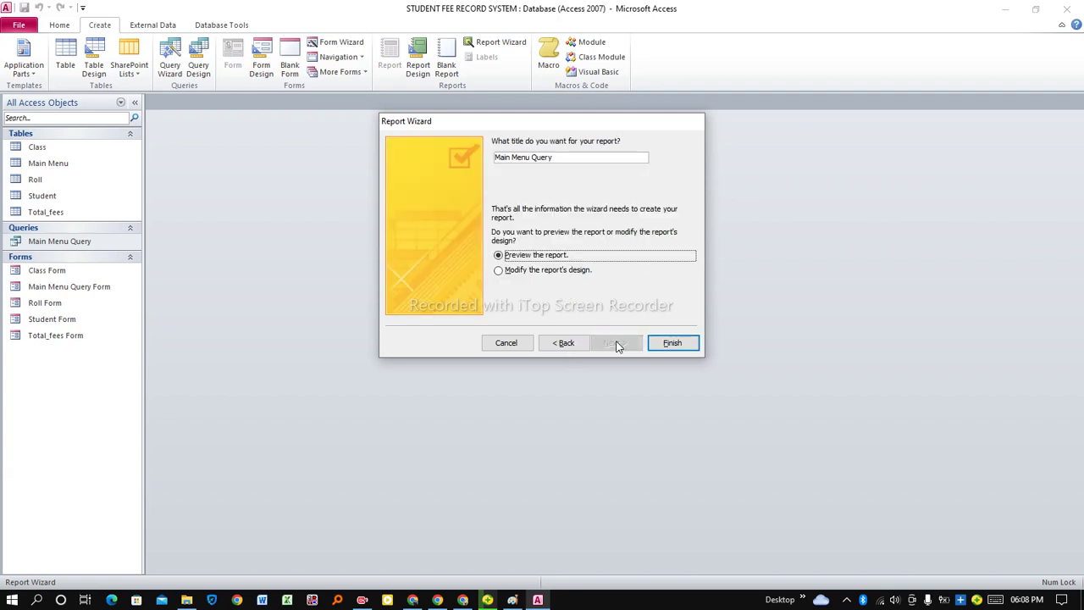
pyautogui.click(663, 343)
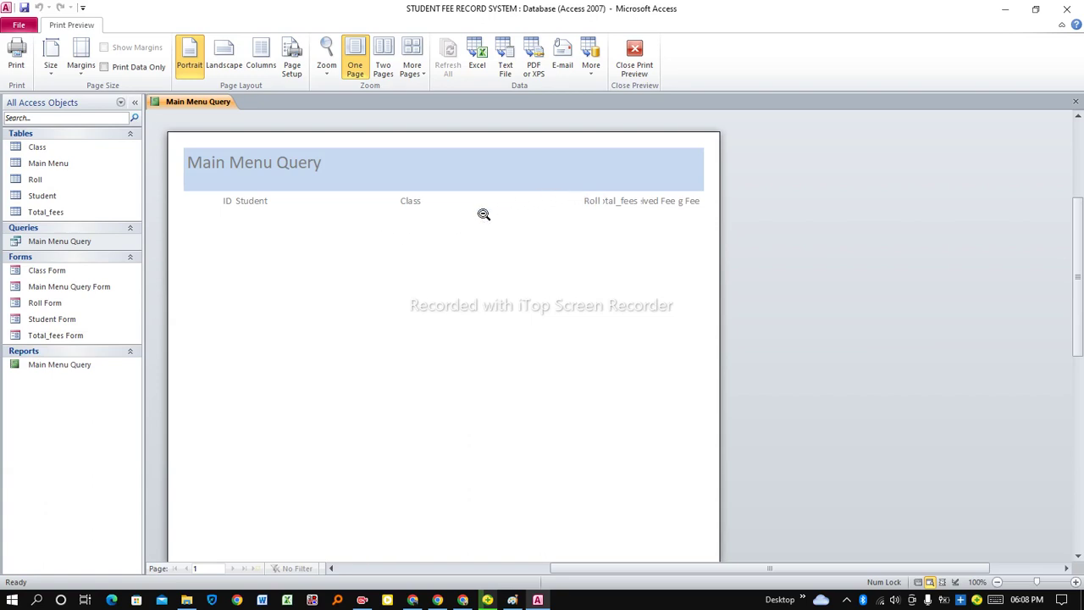
# Bring up the view and save commands for the open Main Menu Query report
pyautogui.rightClick(199, 105)
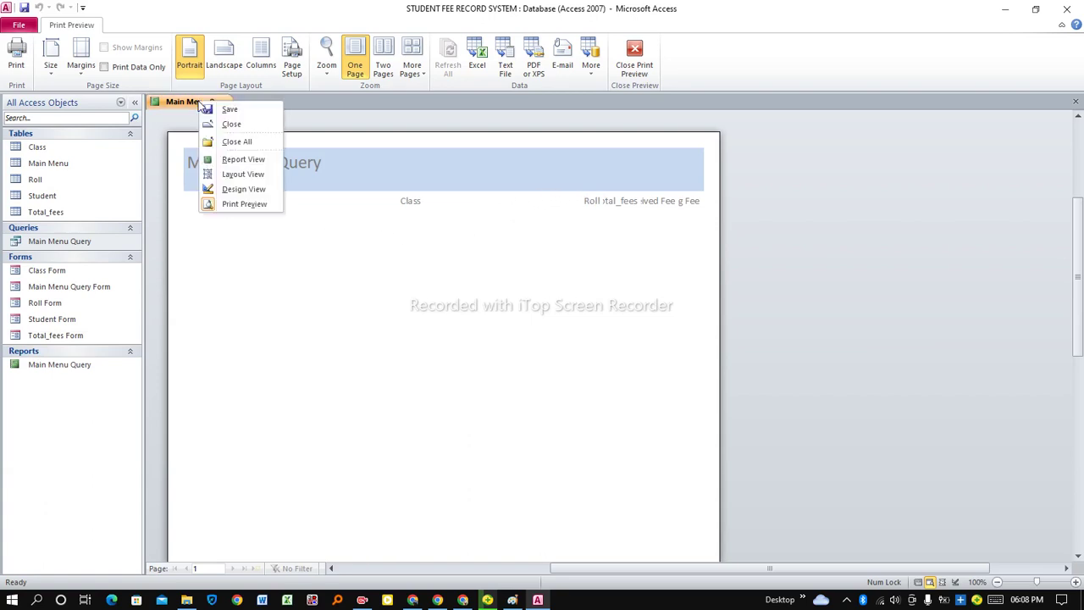
# Open the Main Menu Query report in Design View and narrow the Student label and text box to about 1.17"
pyautogui.click(258, 190)
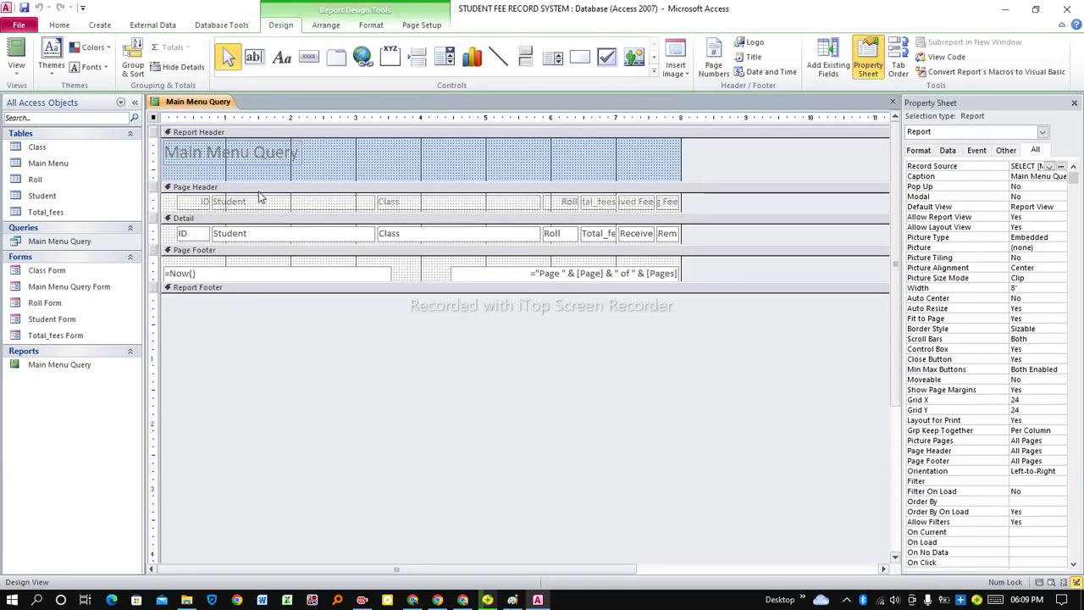
pyautogui.click(203, 202)
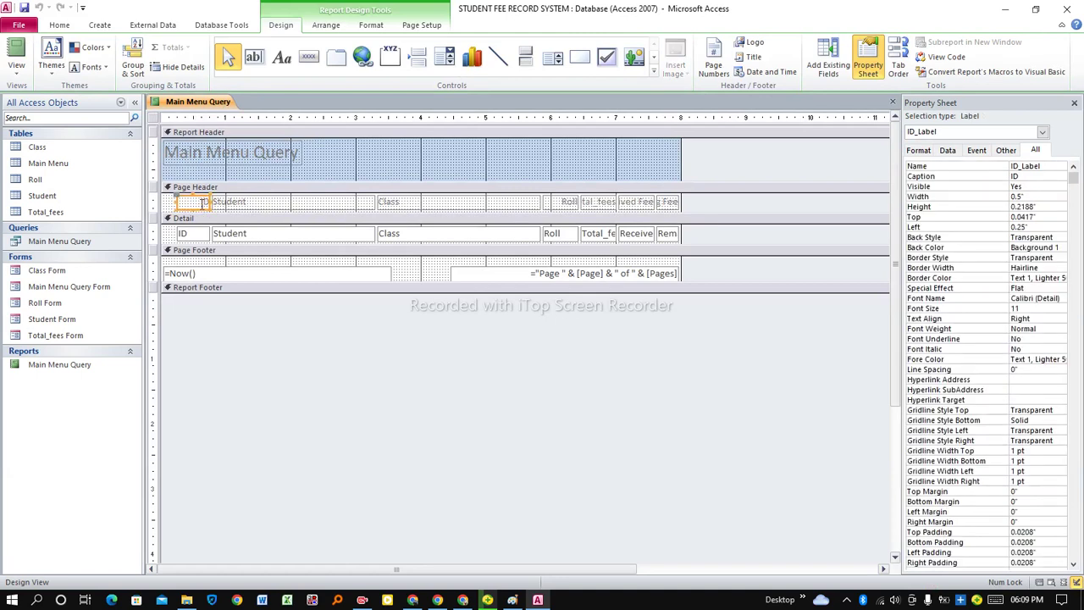
pyautogui.keyDown('shift'); pyautogui.click(193, 238); pyautogui.keyUp('shift')
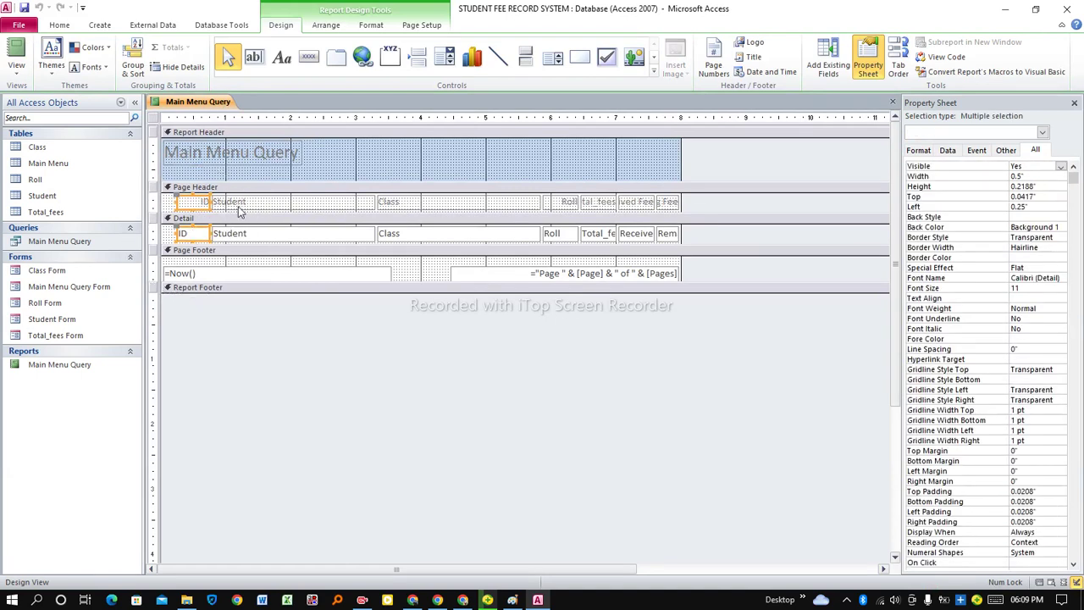
pyautogui.click(241, 203)
pyautogui.keyDown('shift'); pyautogui.click(243, 234); pyautogui.keyUp('shift')
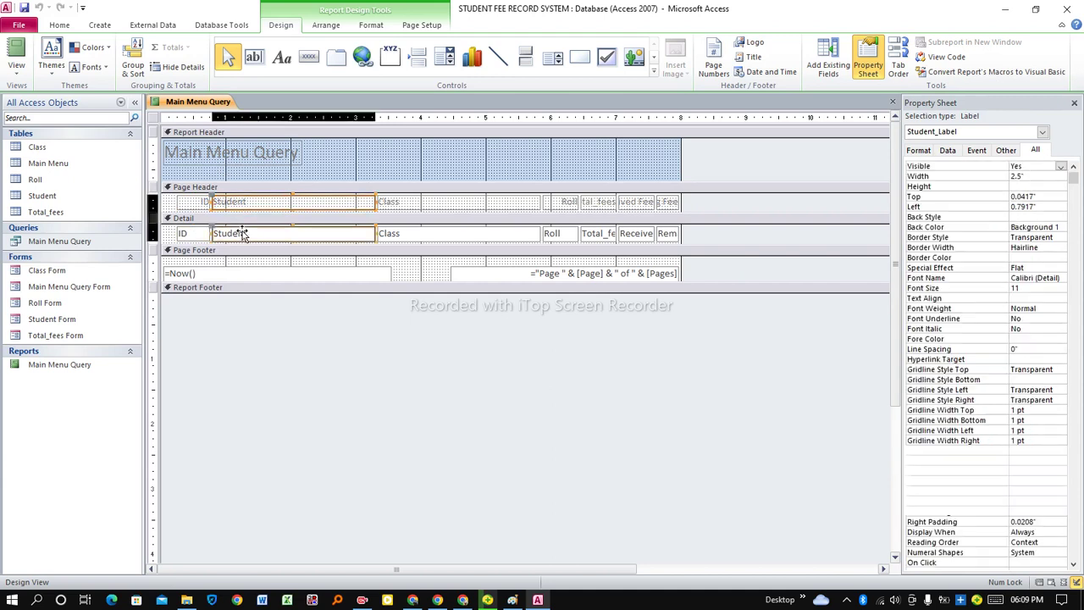
pyautogui.moveTo(374, 201); pyautogui.dragTo(290, 202)
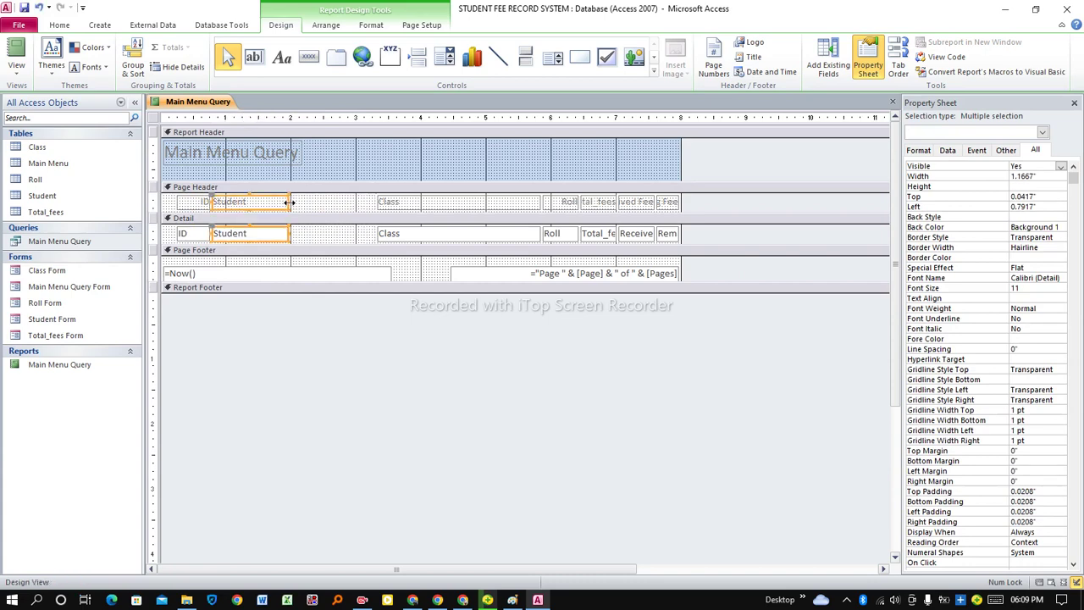
# Move the Class label and text box beside Student, about 2.17" from the left edge, and narrow them to fit
pyautogui.click(408, 204)
pyautogui.click(404, 234)
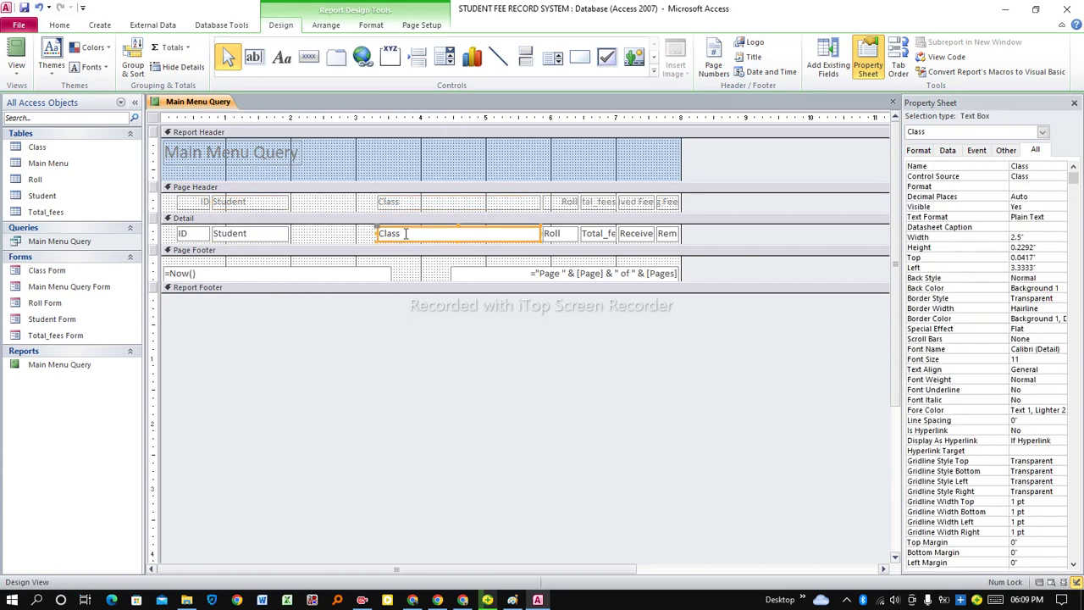
pyautogui.doubleClick(405, 234)
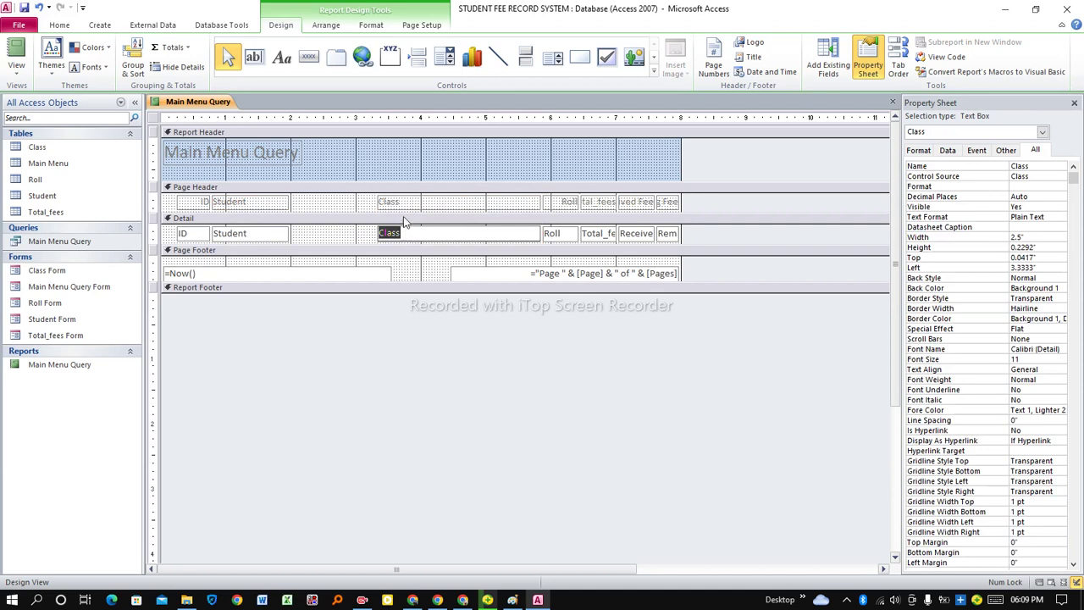
pyautogui.press('Escape')
pyautogui.keyDown('shift'); pyautogui.click(403, 205); pyautogui.keyUp('shift')
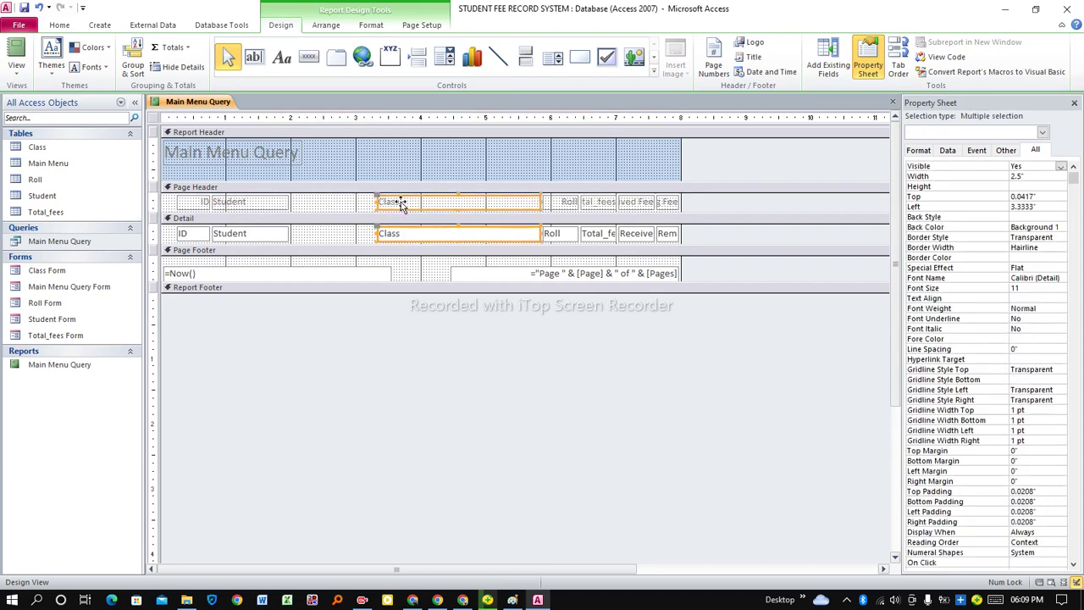
pyautogui.moveTo(403, 205); pyautogui.dragTo(323, 205)
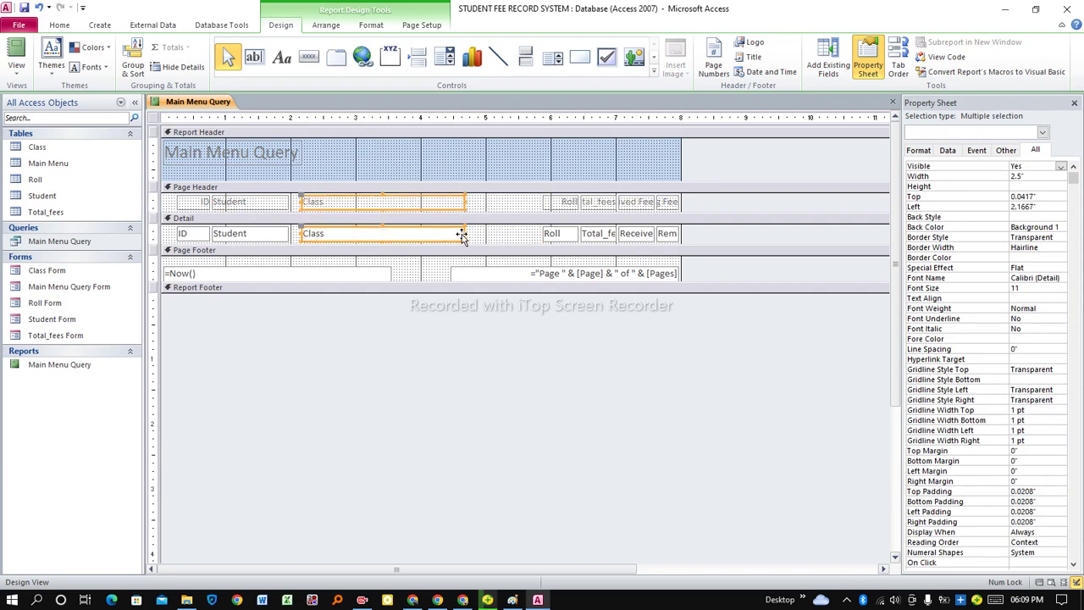
pyautogui.moveTo(461, 234); pyautogui.dragTo(347, 227)
# Move the Roll label and text box beside Class, about 3.13" from the report's left edge
pyautogui.click(565, 201)
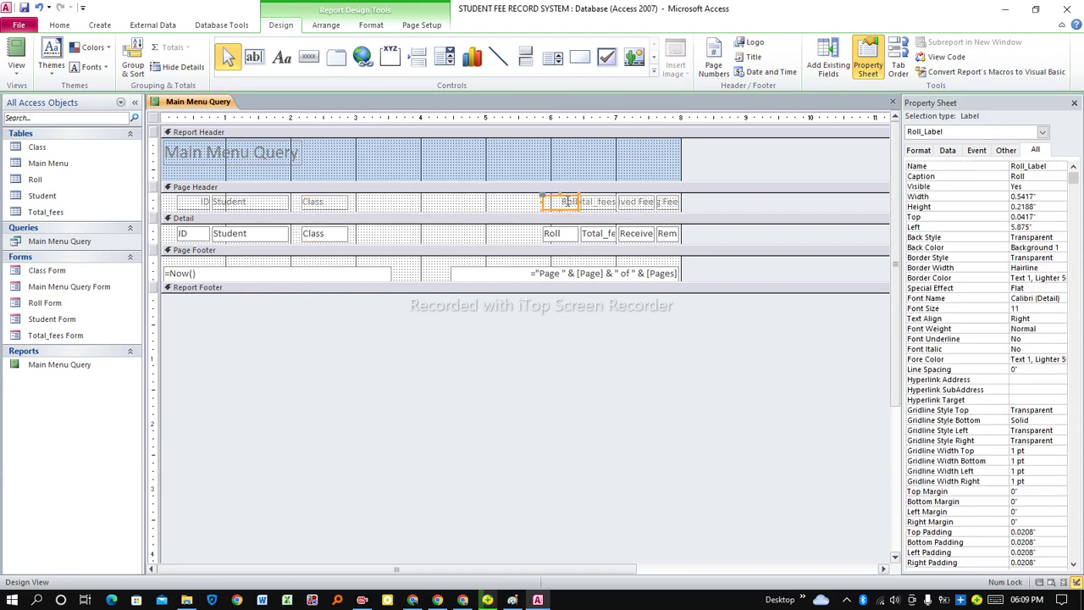
pyautogui.keyDown('shift'); pyautogui.click(564, 237); pyautogui.keyUp('shift')
pyautogui.moveTo(562, 238); pyautogui.dragTo(383, 233)
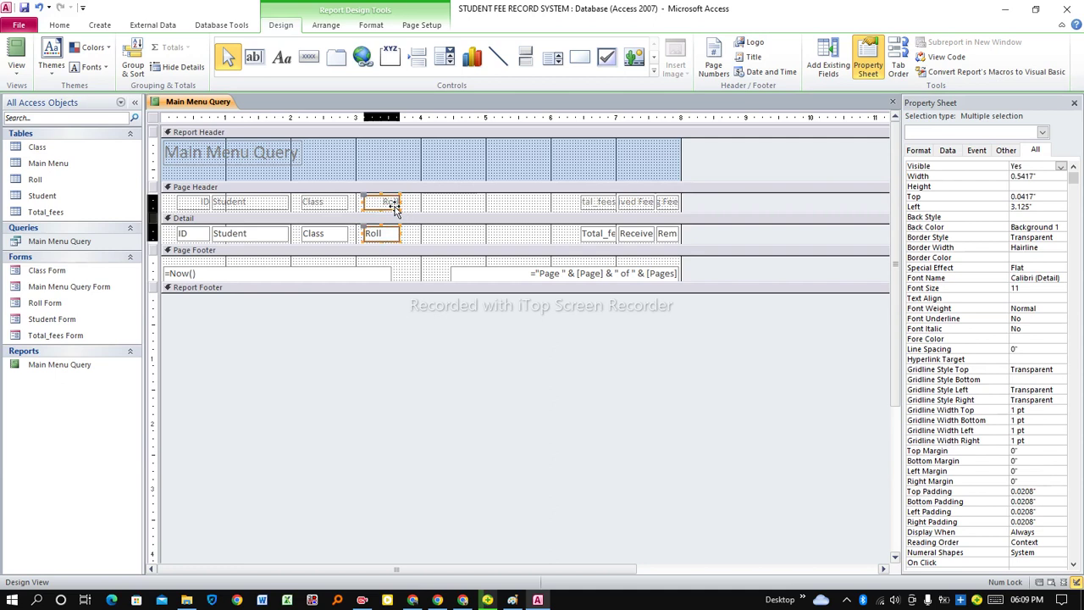
# Left-align the text of the Roll label in the page header
pyautogui.click(392, 203)
pyautogui.click(393, 203)
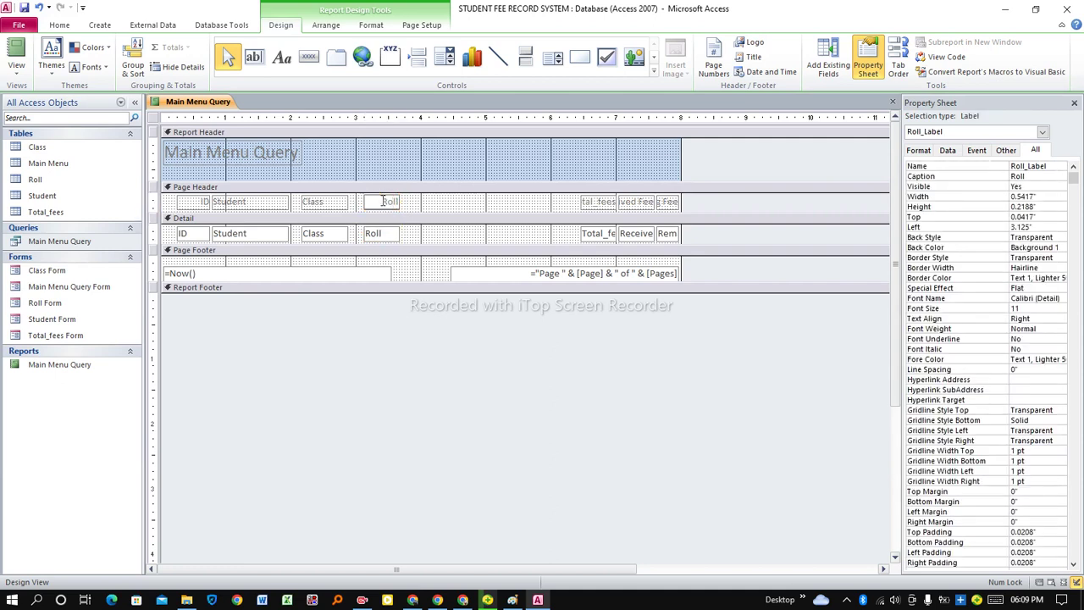
pyautogui.moveTo(383, 201); pyautogui.dragTo(398, 202)
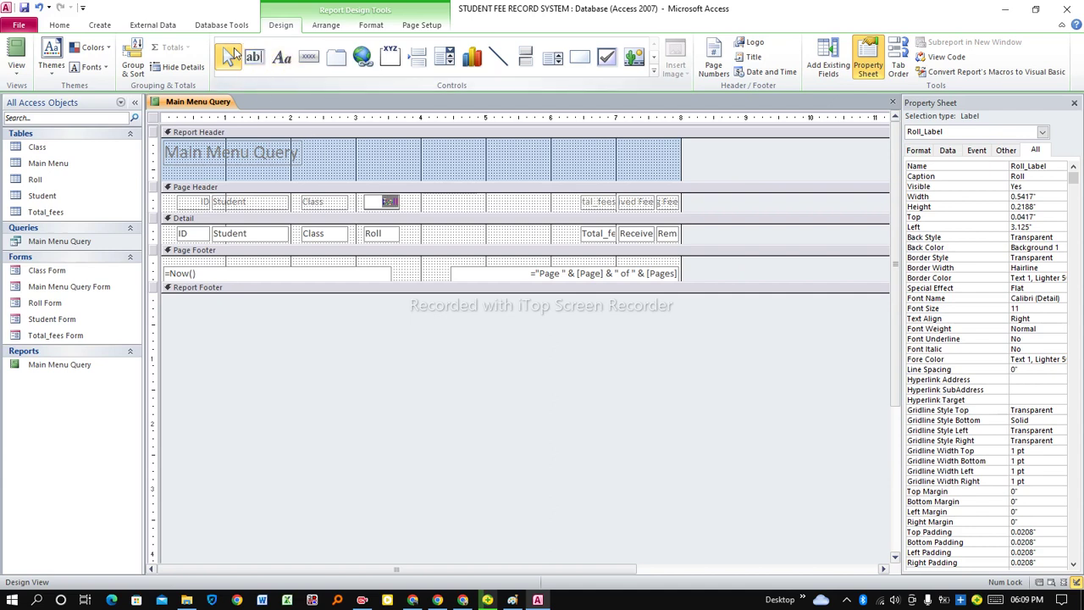
pyautogui.click(371, 25)
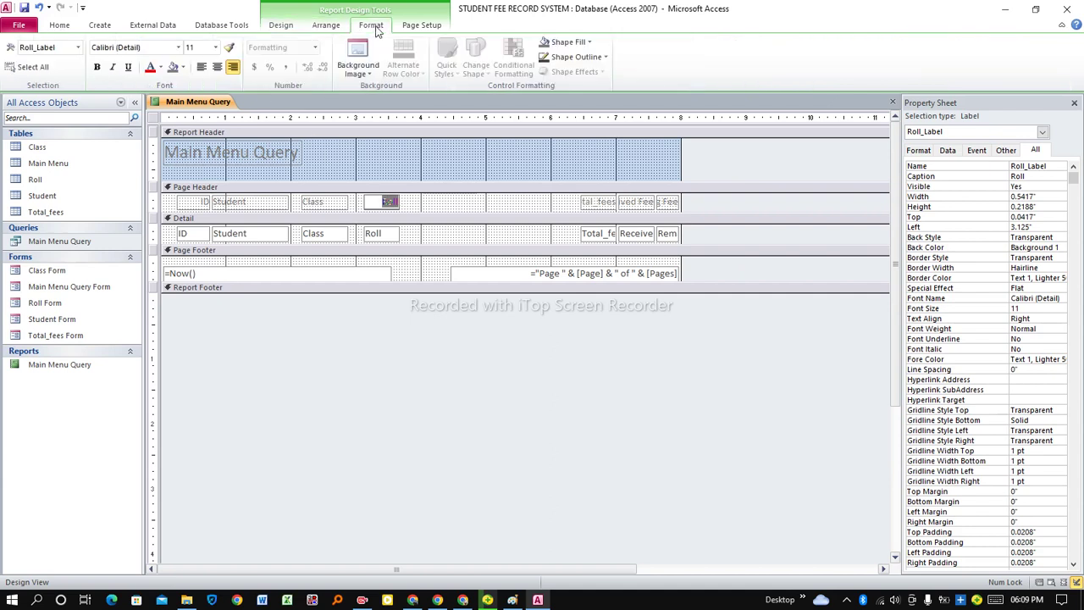
pyautogui.click(202, 69)
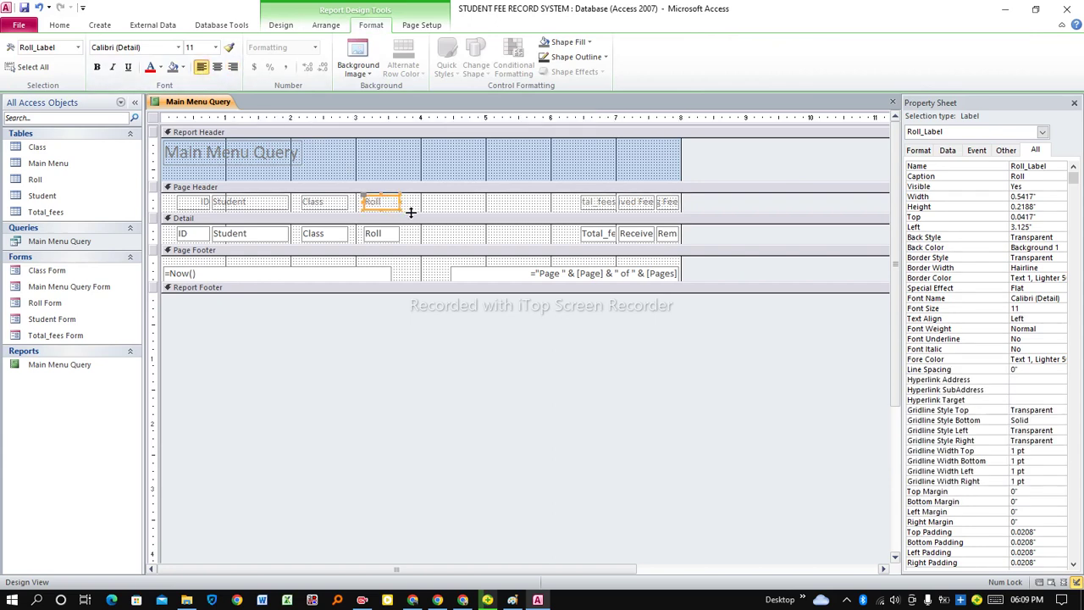
pyautogui.click(395, 239)
# Place the Total_fees label and text box 4" from the left edge at about 1.33" wide, with the label left-aligned
pyautogui.click(598, 205)
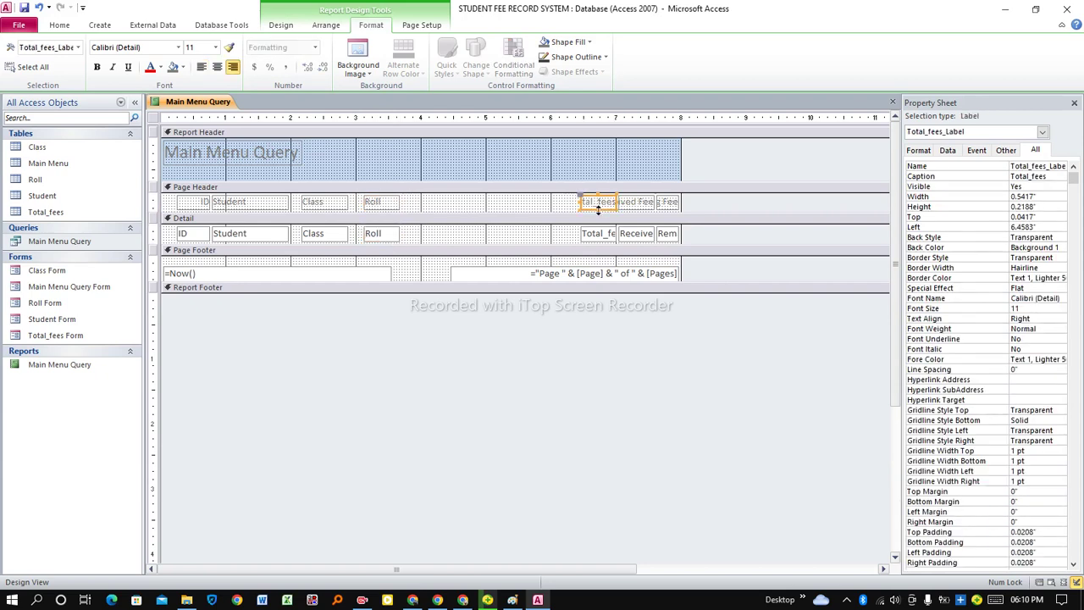
pyautogui.keyDown('shift'); pyautogui.click(598, 233); pyautogui.keyUp('shift')
pyautogui.moveTo(598, 236); pyautogui.dragTo(435, 238)
pyautogui.moveTo(456, 201); pyautogui.dragTo(508, 201)
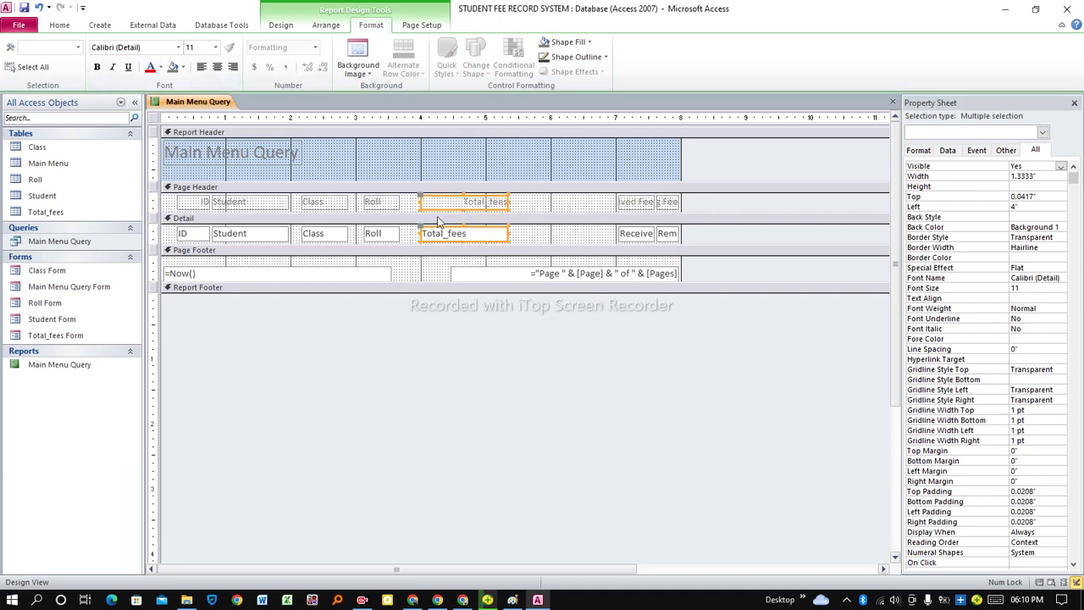
pyautogui.click(200, 67)
# Narrow the Total_fees label and text box slightly so they fit the text more closely
pyautogui.click(578, 269)
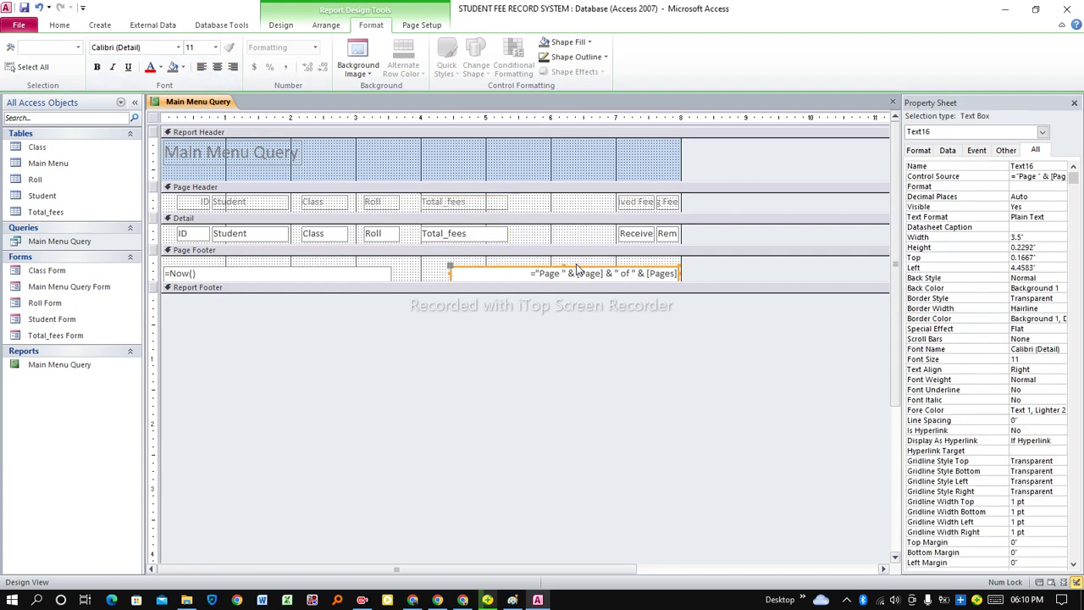
pyautogui.click(488, 204)
pyautogui.keyDown('shift'); pyautogui.click(496, 234); pyautogui.keyUp('shift')
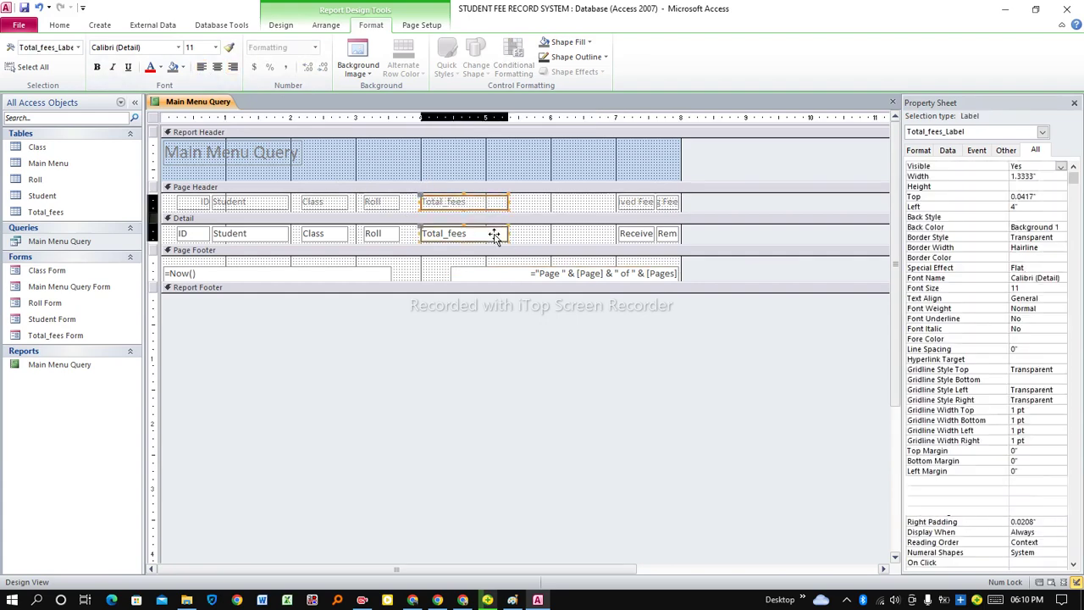
pyautogui.moveTo(506, 201); pyautogui.dragTo(489, 201)
# Place the Received Fee label and text box about 5.29" from the left edge, sized to show the full left-aligned caption
pyautogui.click(636, 204)
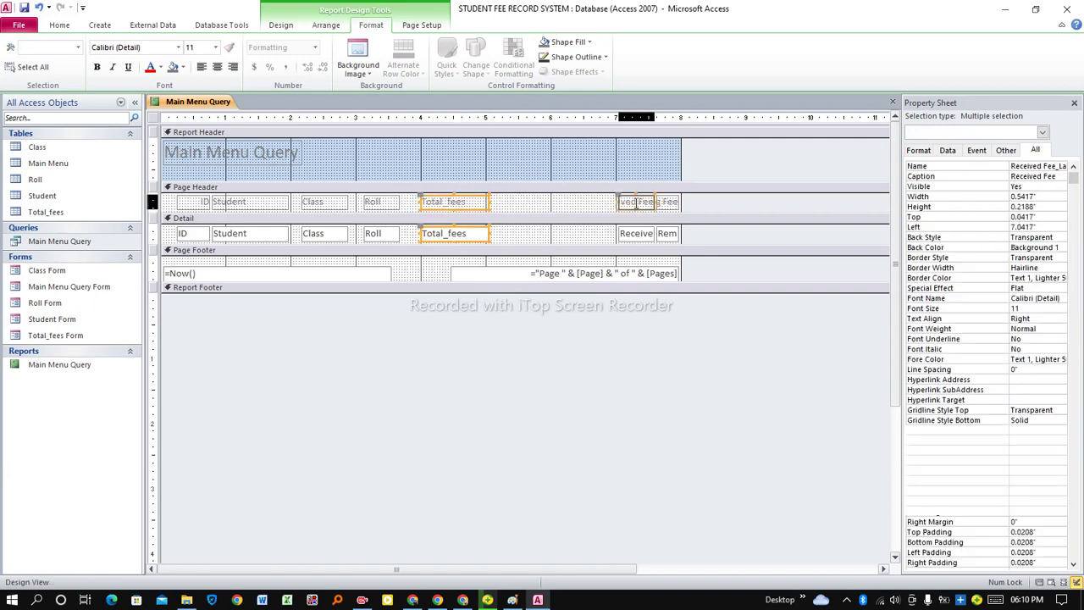
pyautogui.keyDown('shift'); pyautogui.click(634, 242); pyautogui.keyUp('shift')
pyautogui.moveTo(633, 241); pyautogui.dragTo(518, 235)
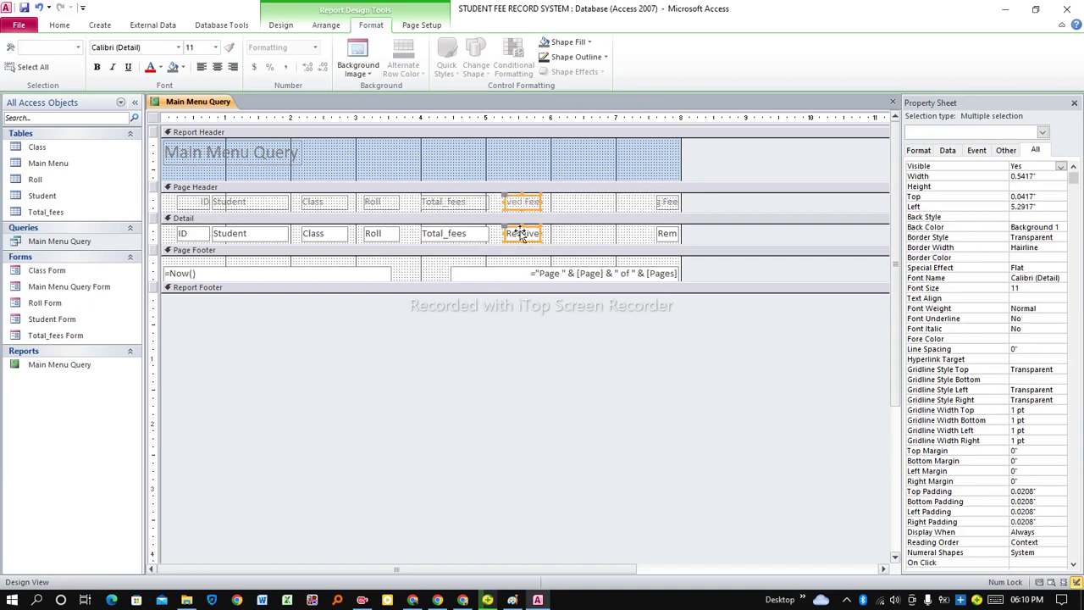
pyautogui.moveTo(552, 199); pyautogui.dragTo(587, 200)
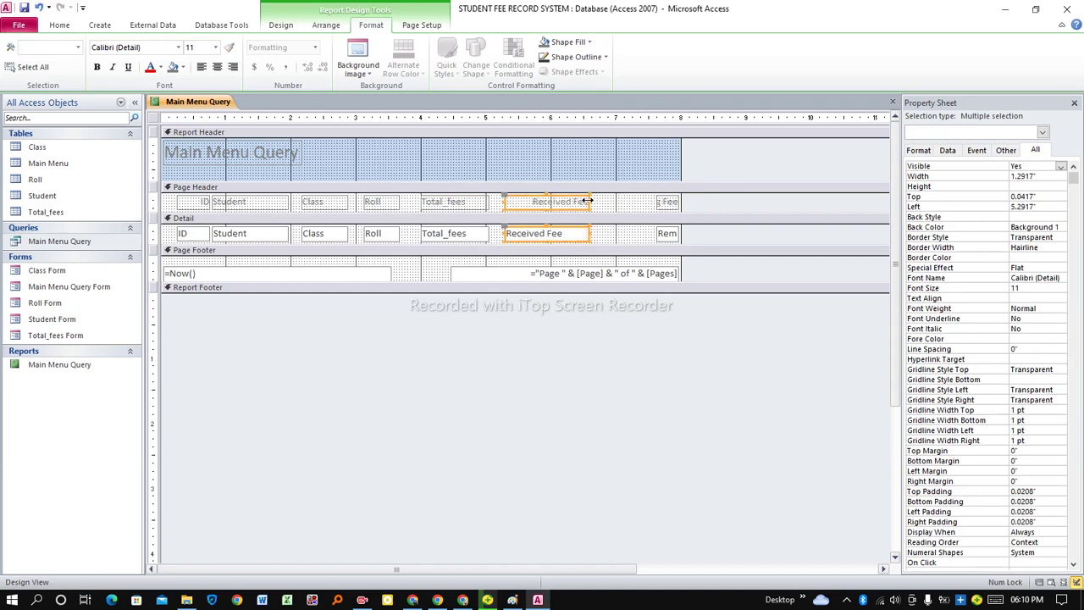
pyautogui.click(201, 66)
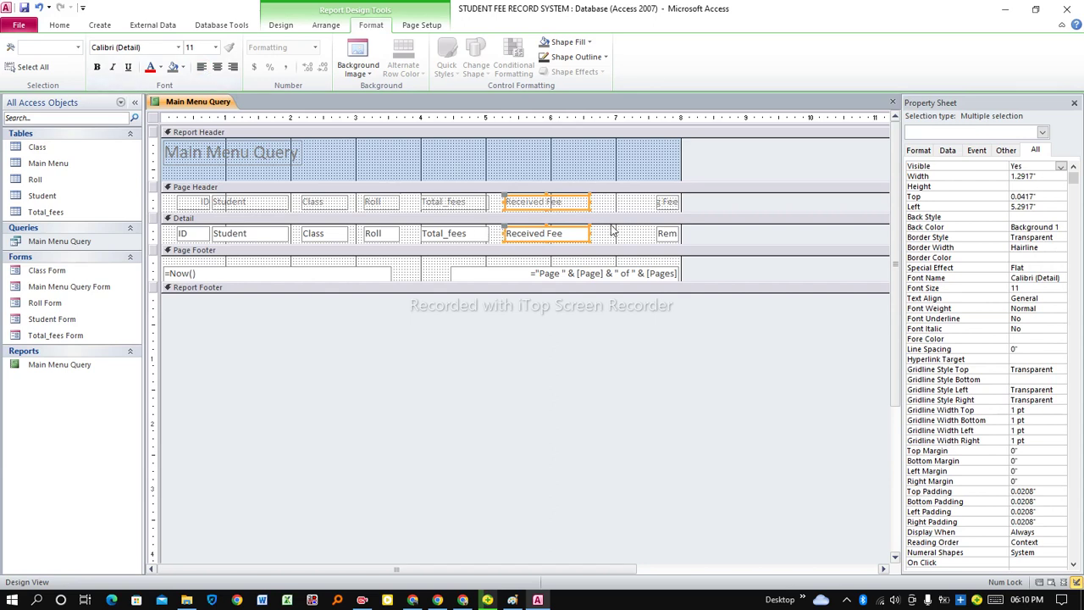
pyautogui.moveTo(589, 204); pyautogui.dragTo(578, 203)
# Place the Remaining Fee label and text box about 6.63" from the left edge at about 1.08" wide, with the label left-aligned
pyautogui.click(670, 202)
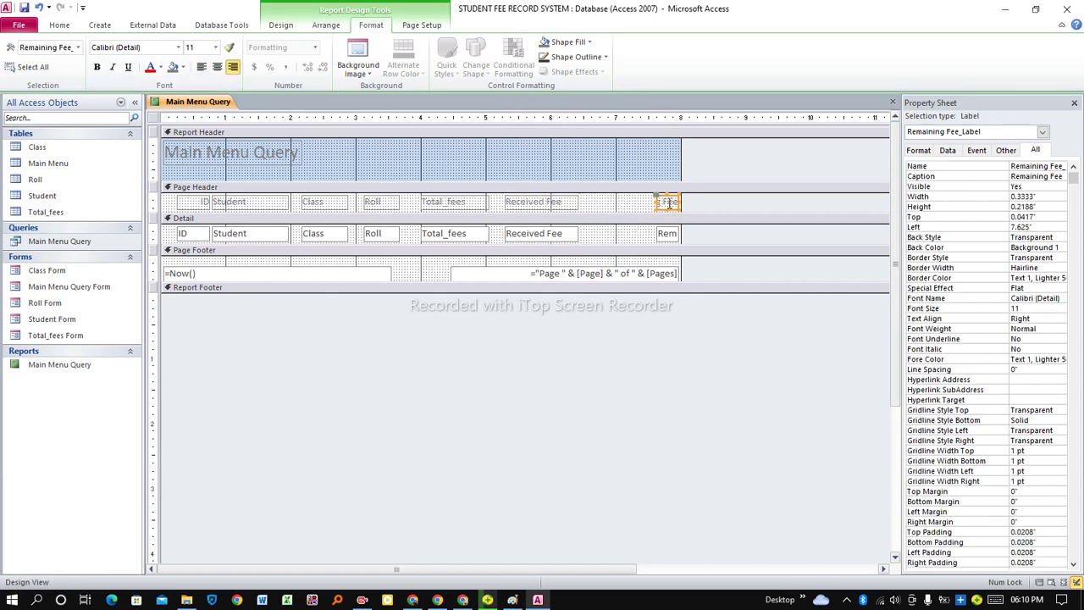
pyautogui.keyDown('shift'); pyautogui.click(668, 235); pyautogui.keyUp('shift')
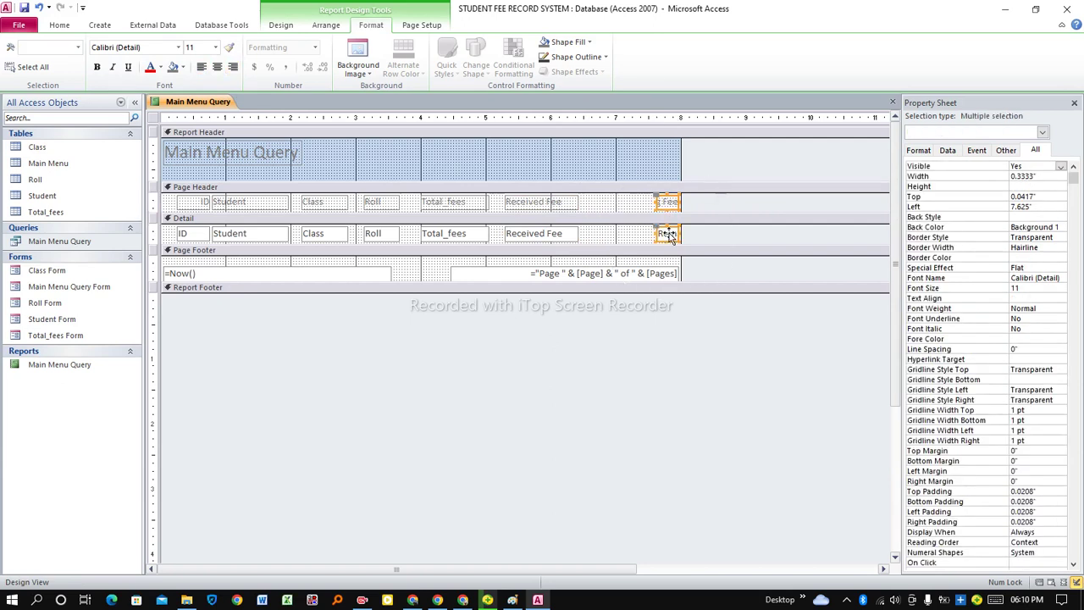
pyautogui.moveTo(668, 235); pyautogui.dragTo(662, 203)
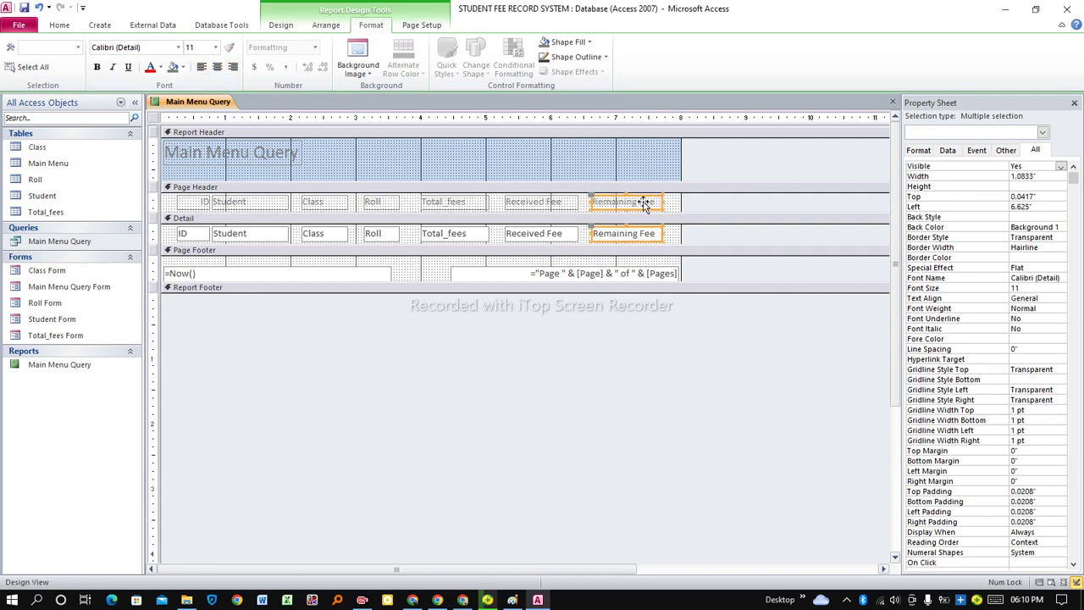
pyautogui.click(441, 219)
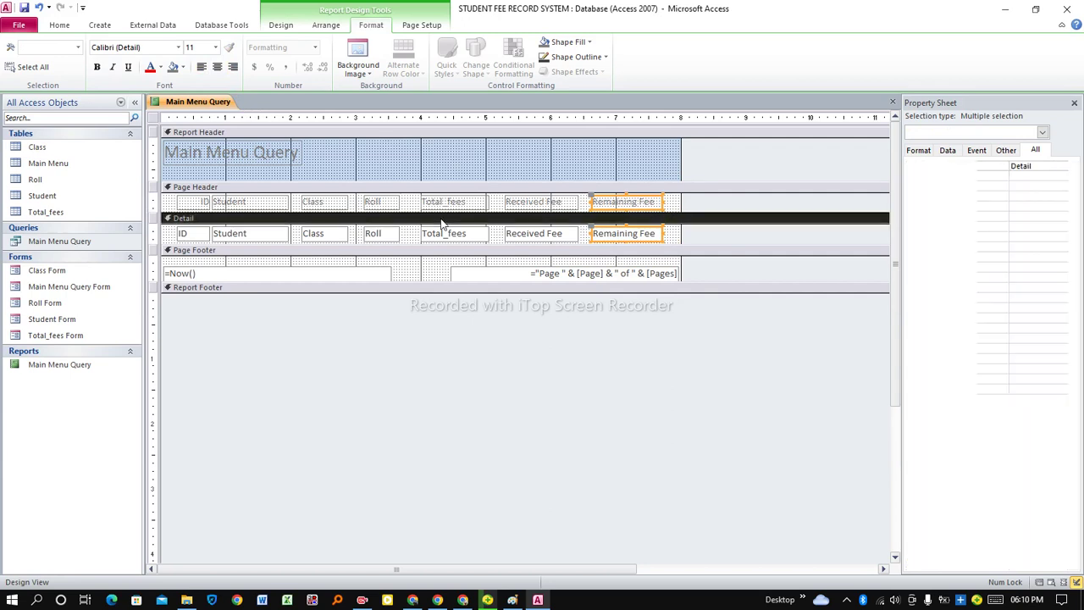
# Format all the page header labels from ID to Remaining Fee as bold with font size 12
pyautogui.click(188, 201)
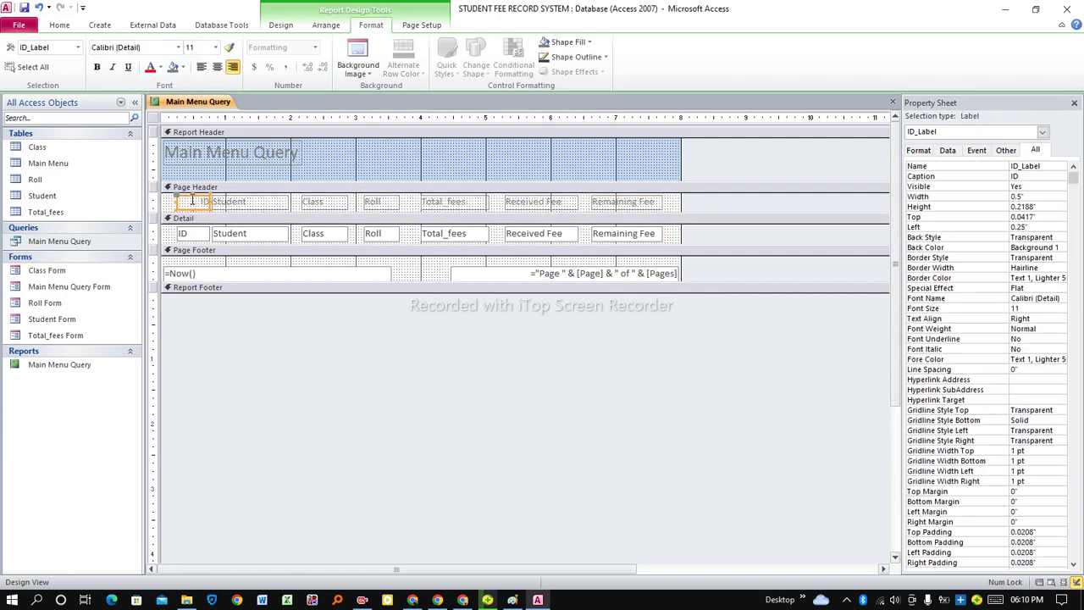
pyautogui.keyDown('shift'); pyautogui.click(258, 203); pyautogui.keyUp('shift')
pyautogui.keyDown('shift'); pyautogui.click(327, 203); pyautogui.keyUp('shift')
pyautogui.keyDown('shift'); pyautogui.click(377, 203); pyautogui.keyUp('shift')
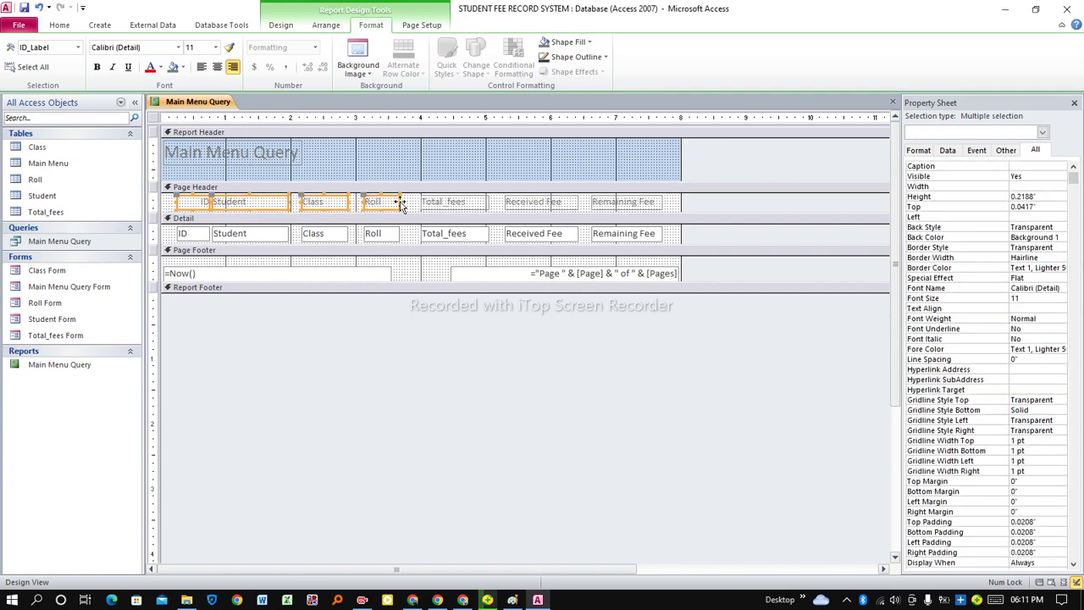
pyautogui.keyDown('shift'); pyautogui.click(442, 206); pyautogui.keyUp('shift')
pyautogui.keyDown('shift'); pyautogui.click(509, 208); pyautogui.keyUp('shift')
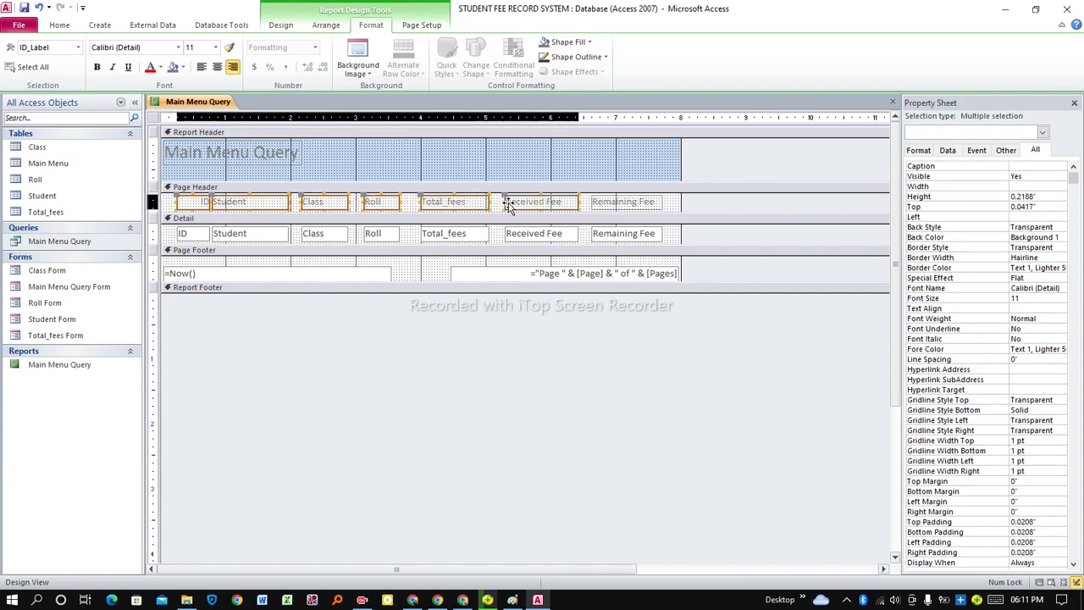
pyautogui.keyDown('shift'); pyautogui.click(600, 204); pyautogui.keyUp('shift')
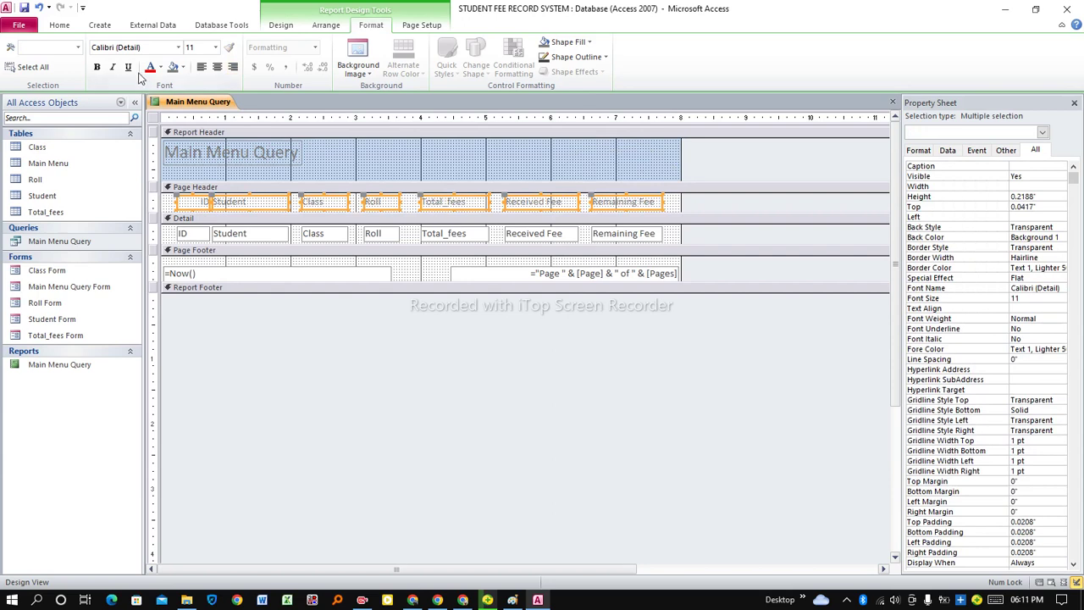
pyautogui.click(97, 67)
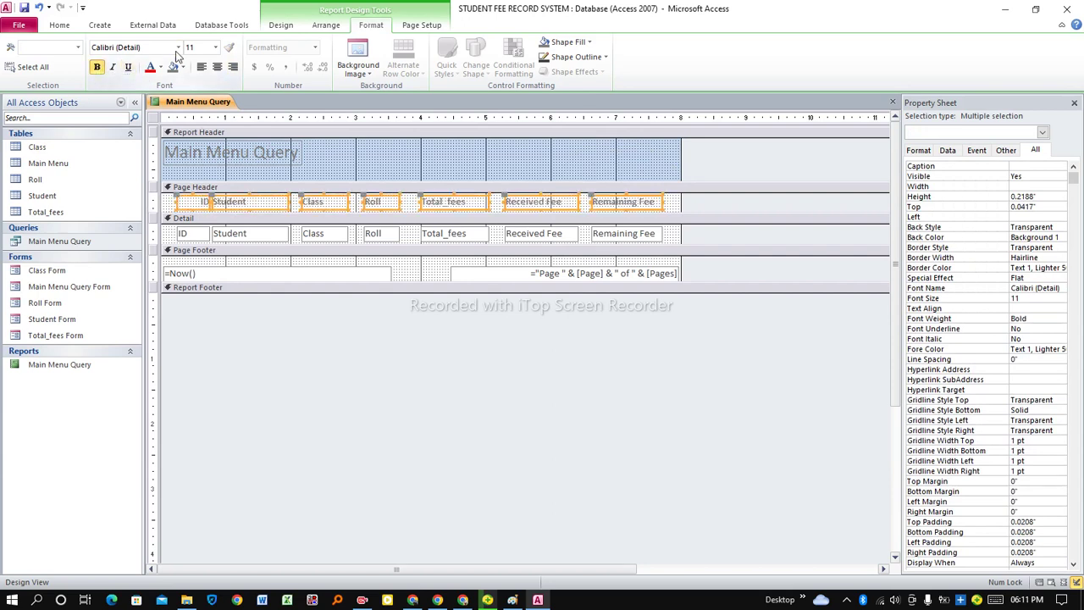
pyautogui.click(215, 49)
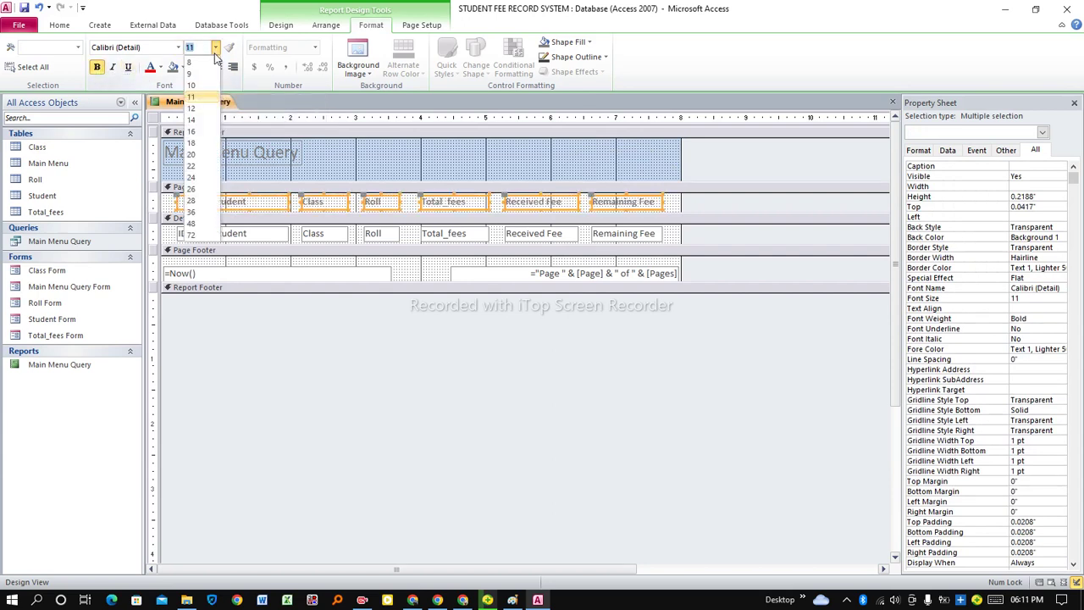
pyautogui.click(203, 110)
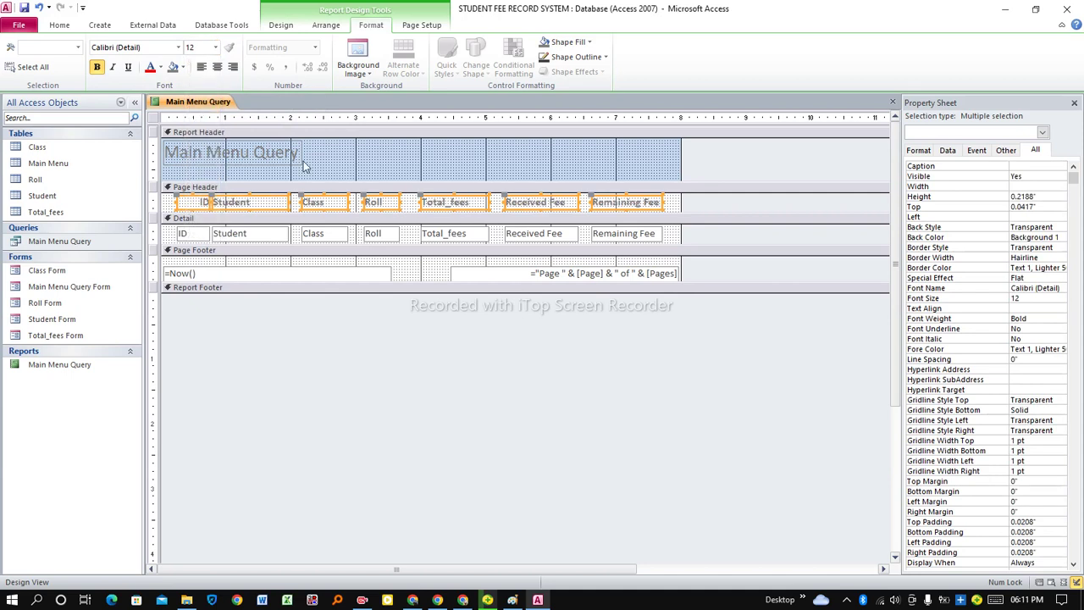
pyautogui.click(352, 252)
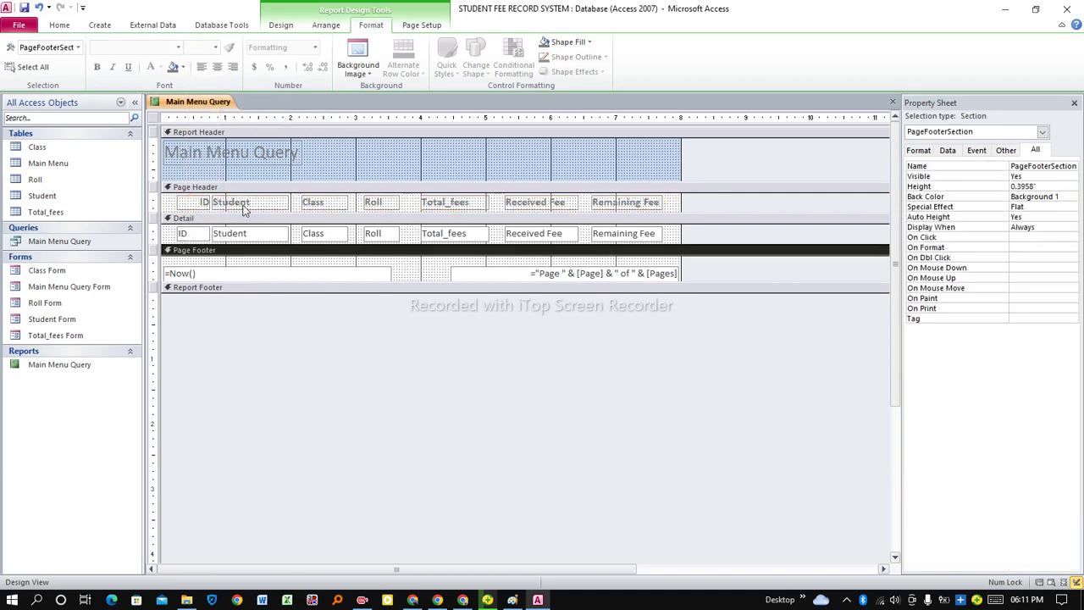
# Save the design changes to the Main Menu Query report and close it
pyautogui.rightClick(180, 105)
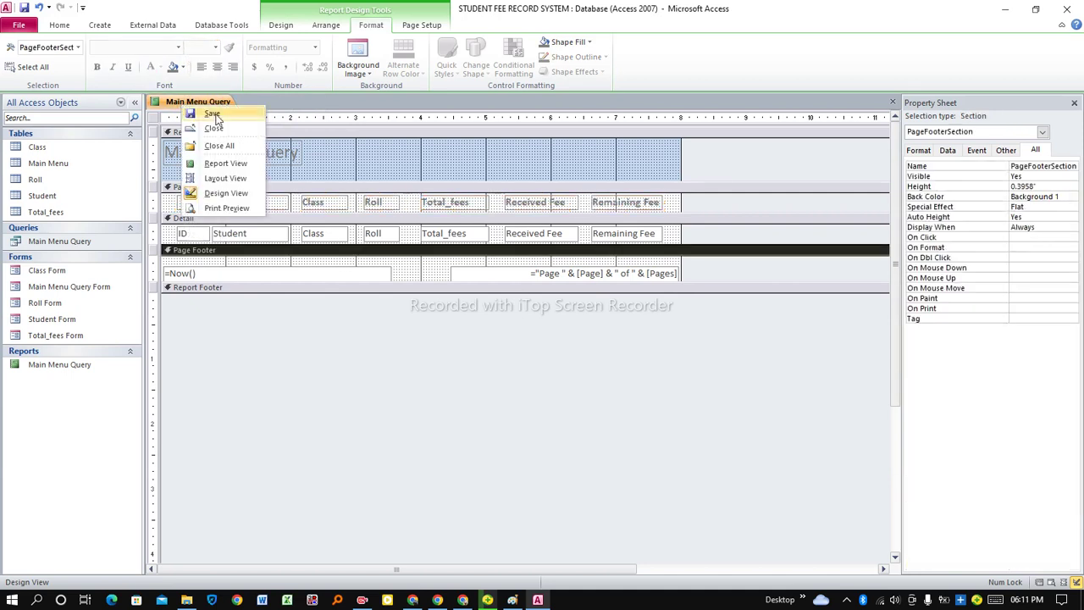
pyautogui.click(211, 114)
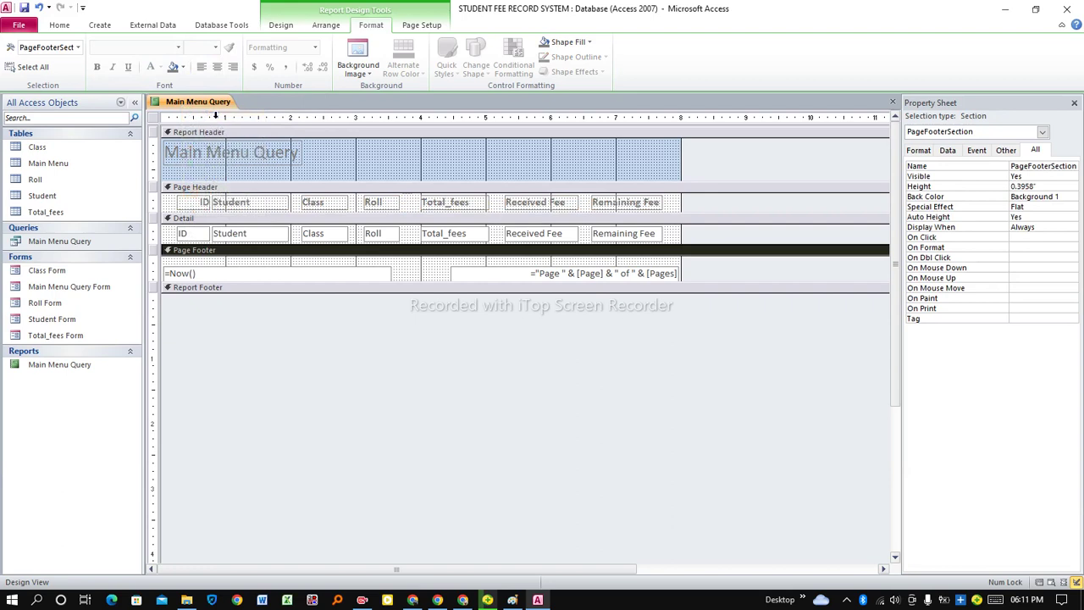
pyautogui.rightClick(205, 103)
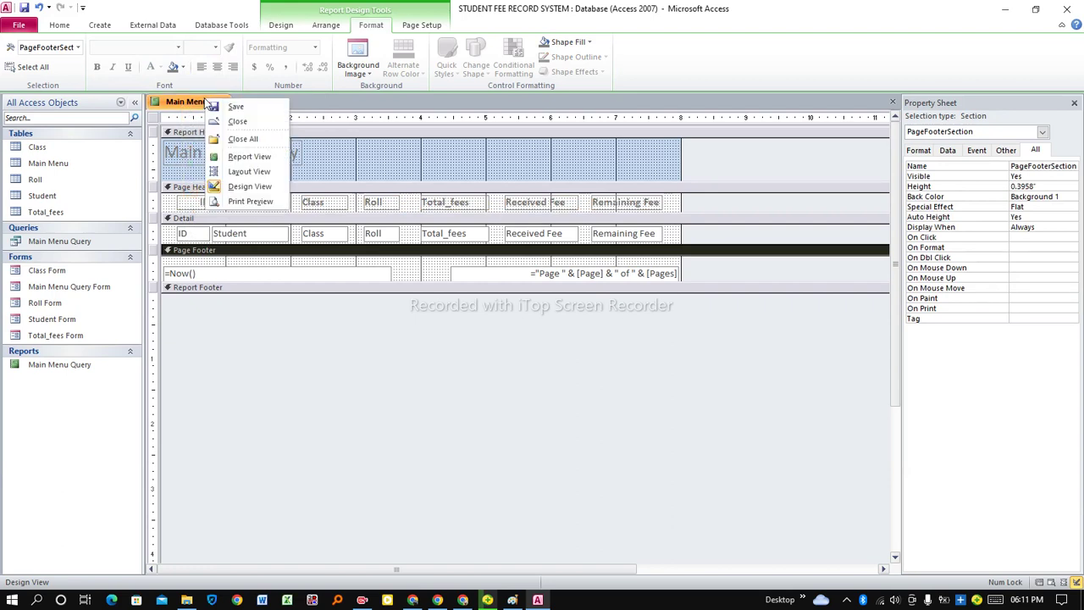
pyautogui.click(227, 107)
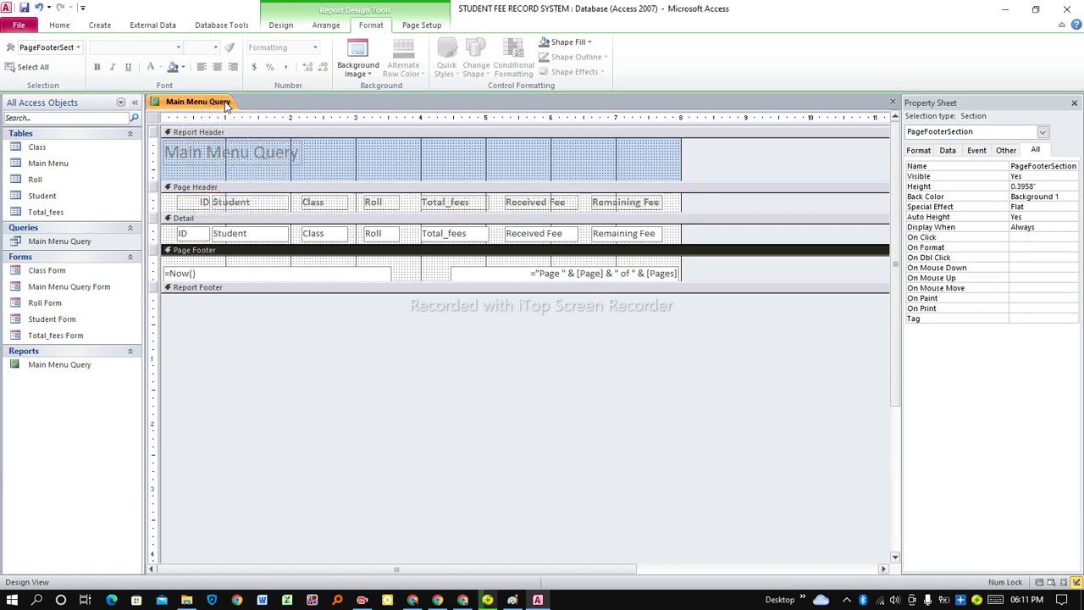
pyautogui.rightClick(211, 102)
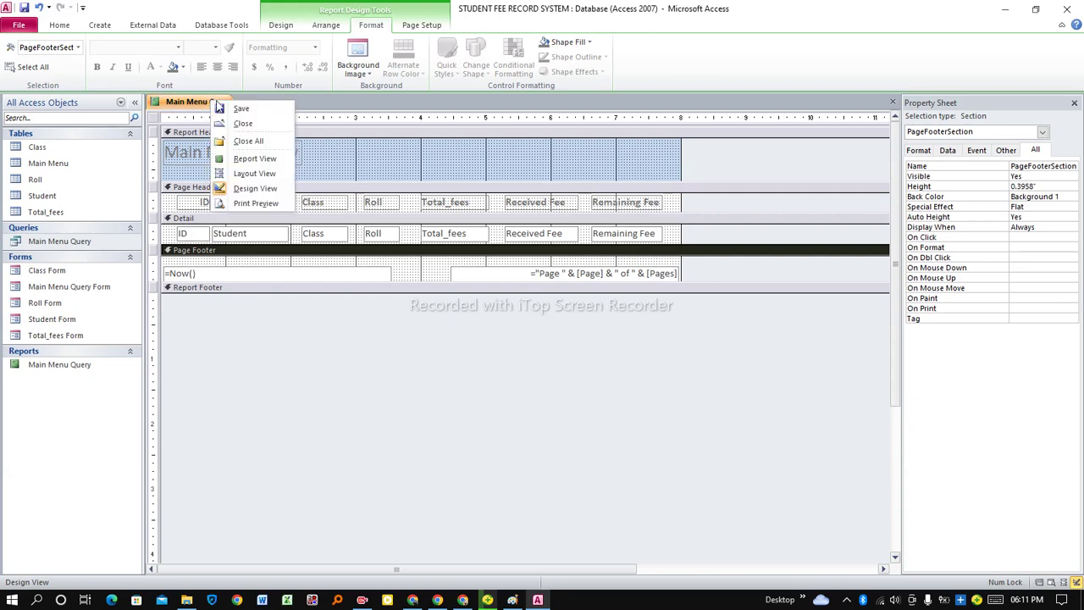
pyautogui.click(240, 109)
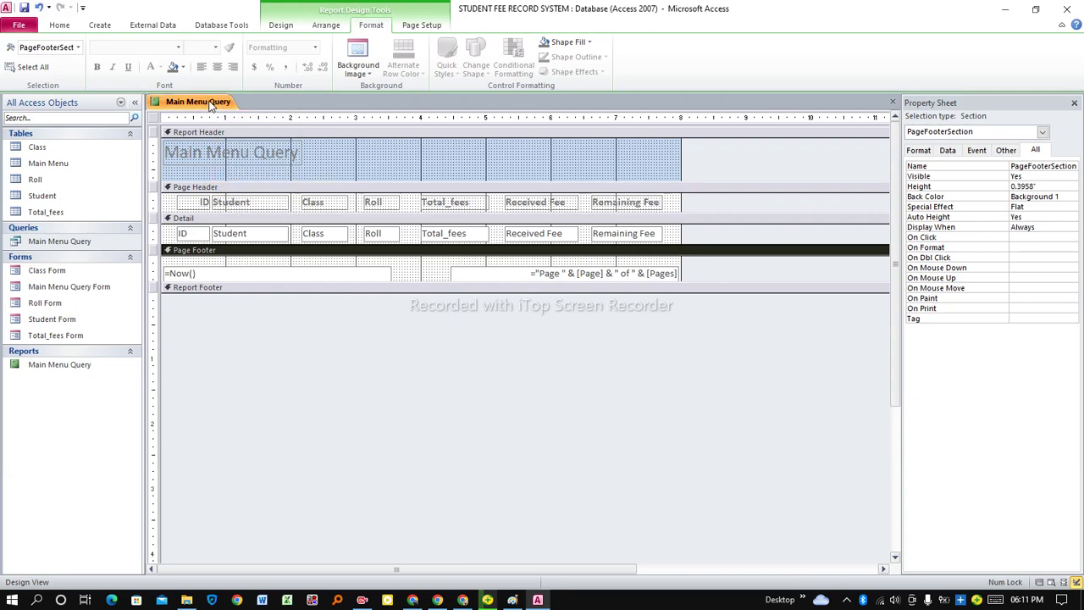
pyautogui.rightClick(210, 105)
pyautogui.click(252, 122)
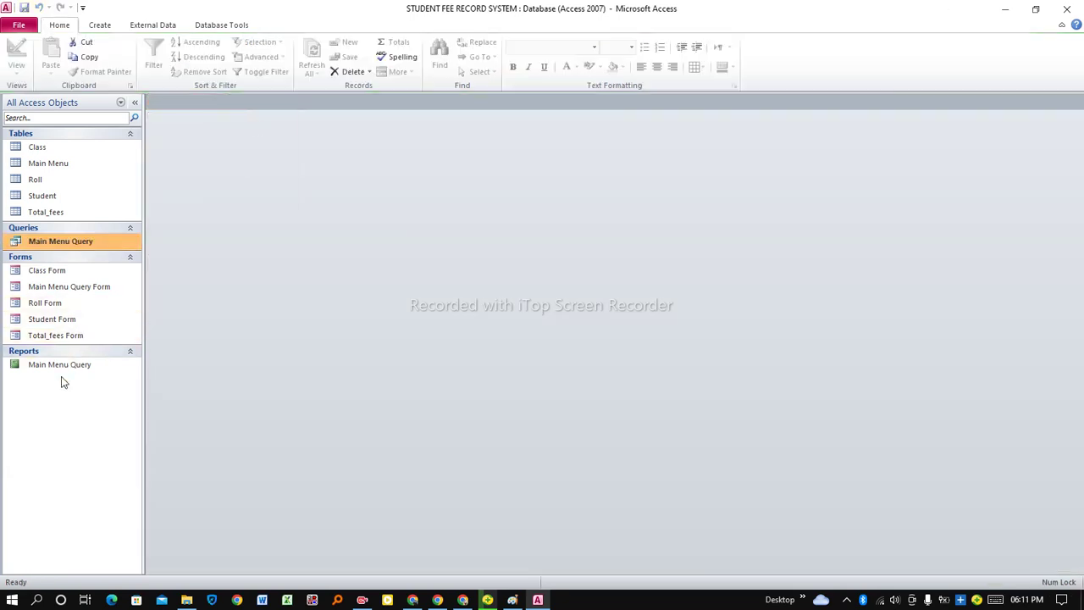
# Rename the Main Menu Query report as "Student Fee Rcord Report"
pyautogui.rightClick(63, 368)
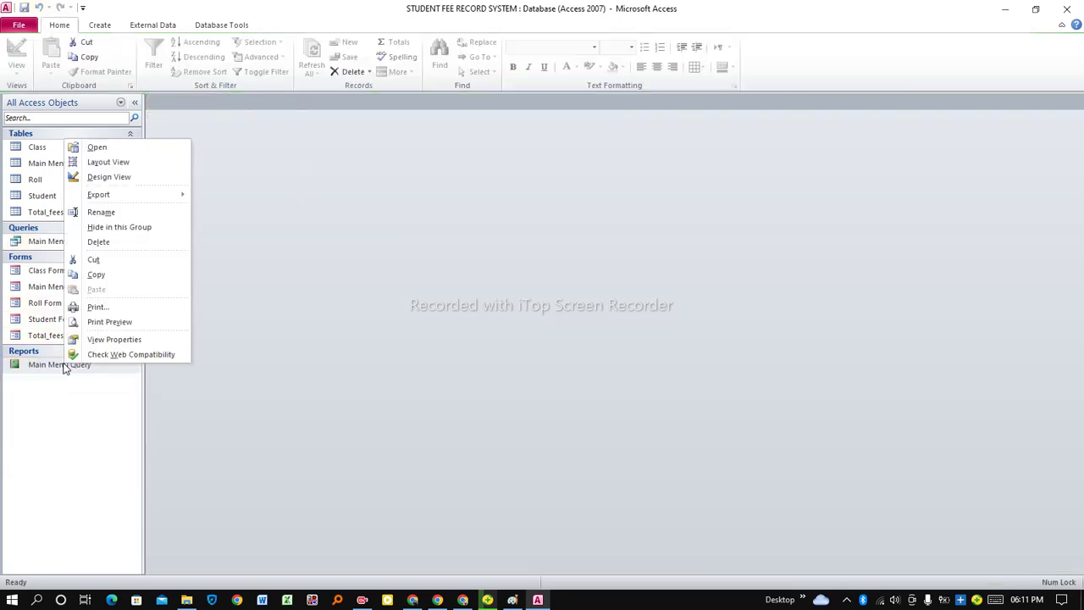
pyautogui.click(109, 212)
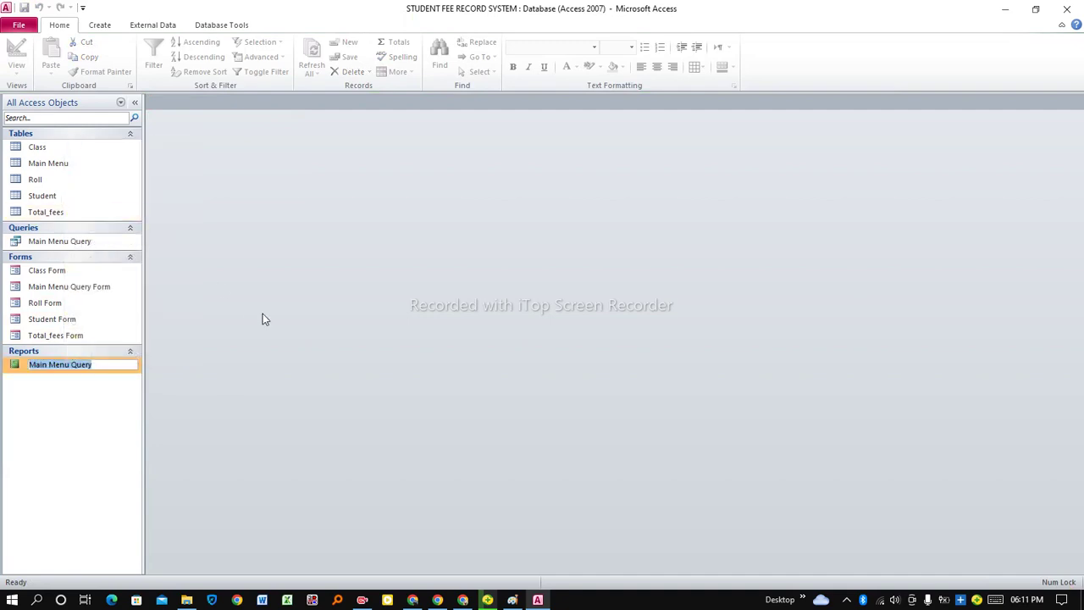
pyautogui.write('S')
pyautogui.press('capslock')
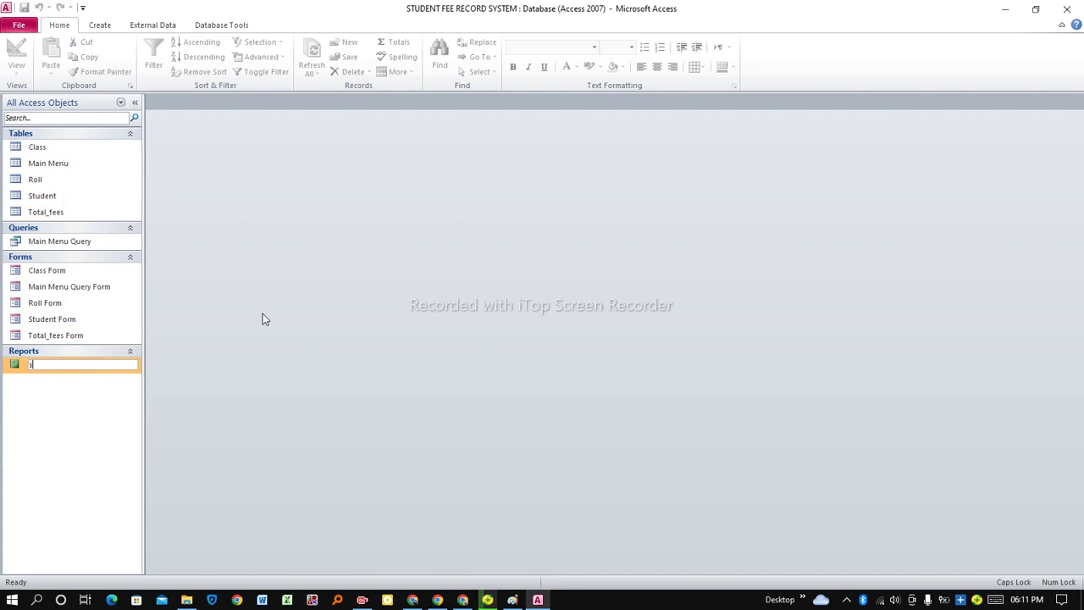
pyautogui.press('capslock')
pyautogui.write('Report')
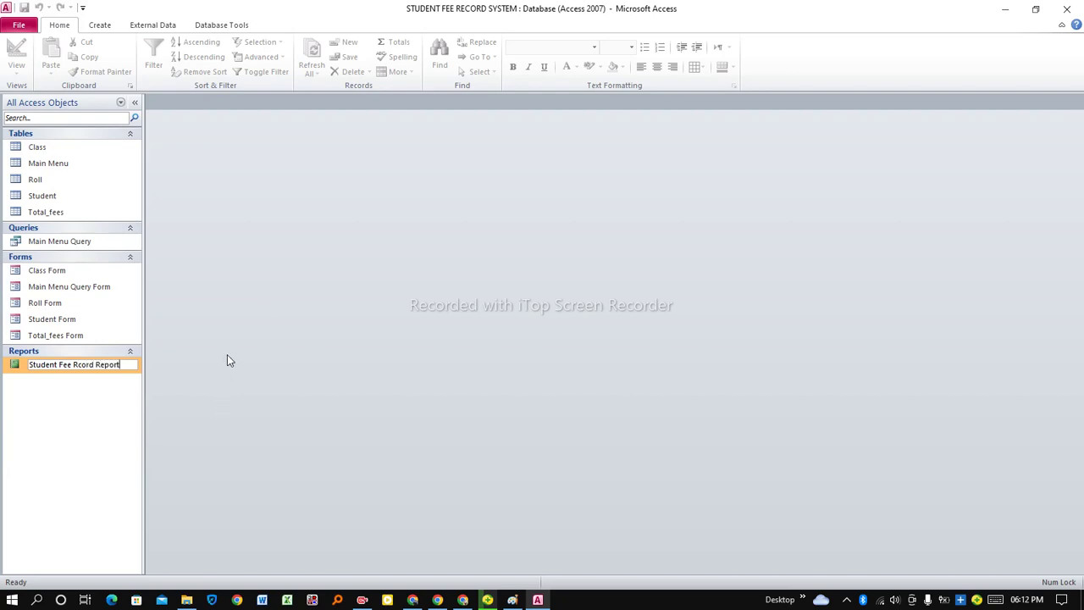
pyautogui.press('Return')
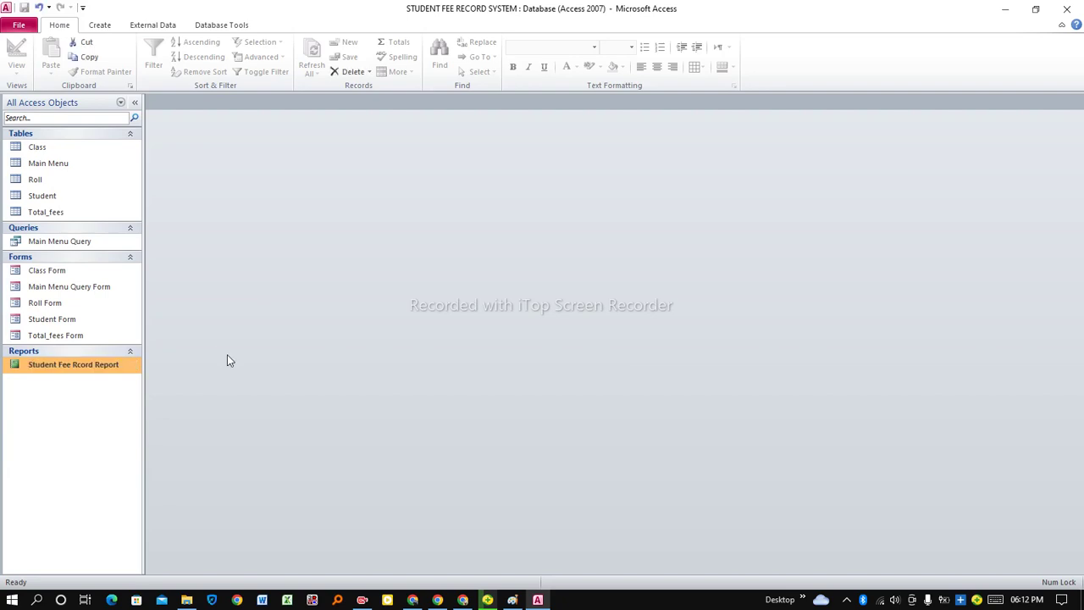
# Open the Student Fee Rcord Report and switch it to Design View
pyautogui.doubleClick(86, 368)
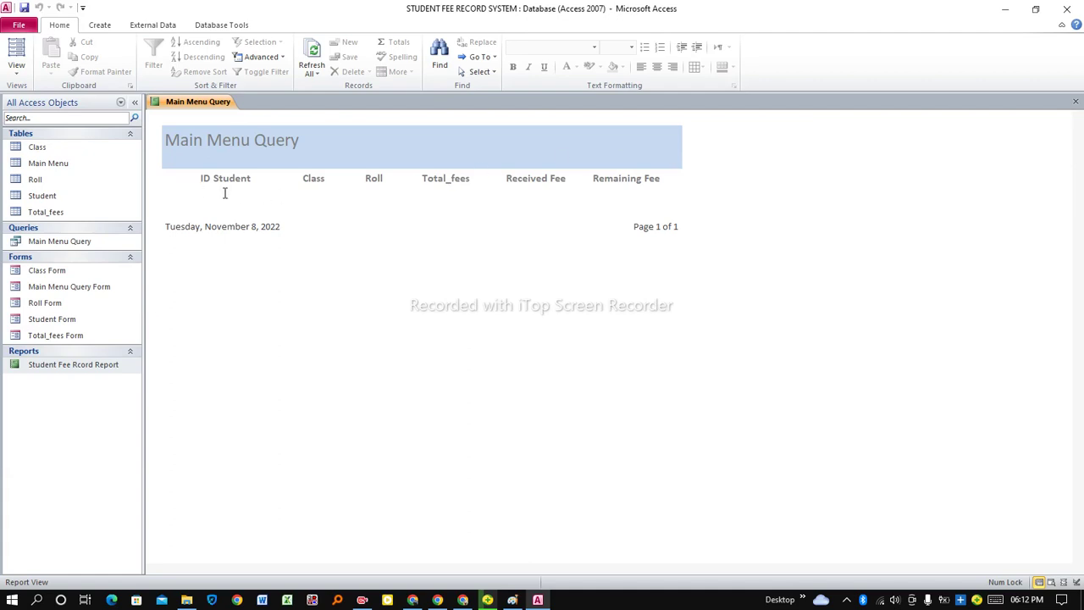
pyautogui.rightClick(203, 106)
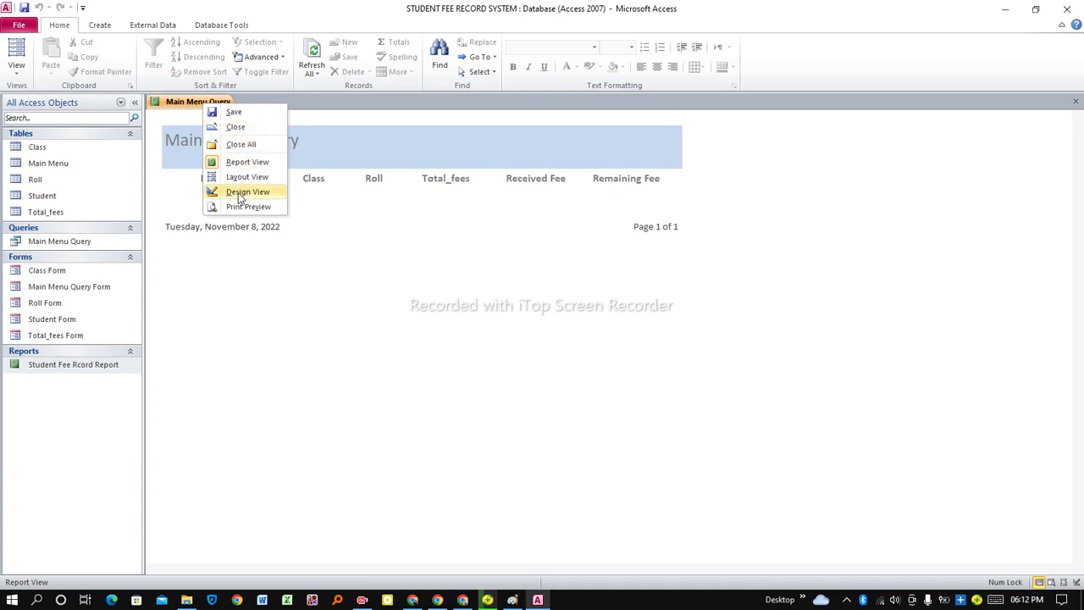
pyautogui.click(163, 184)
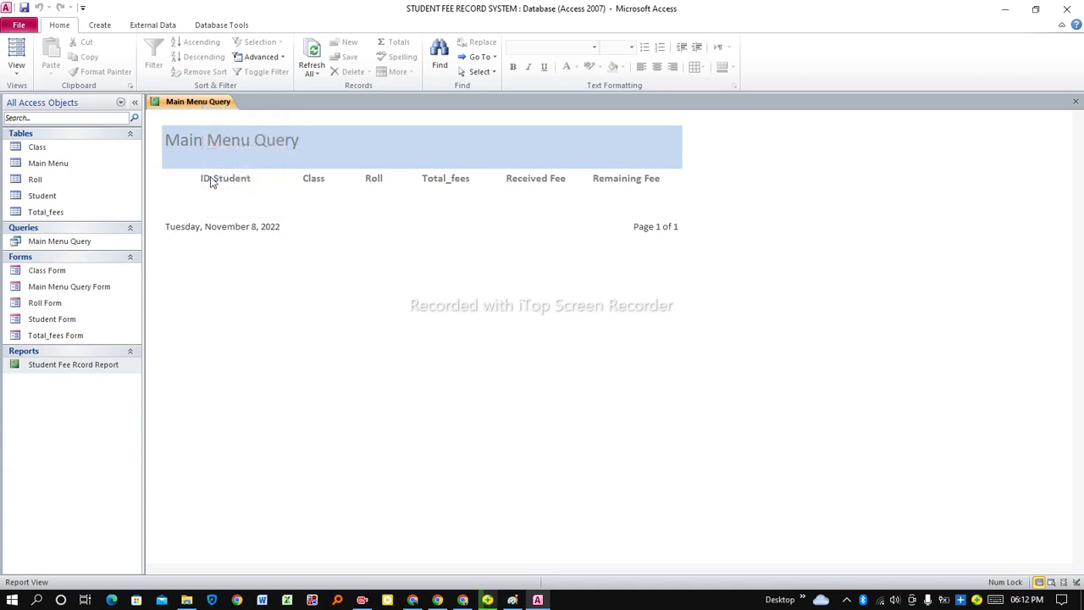
pyautogui.rightClick(176, 103)
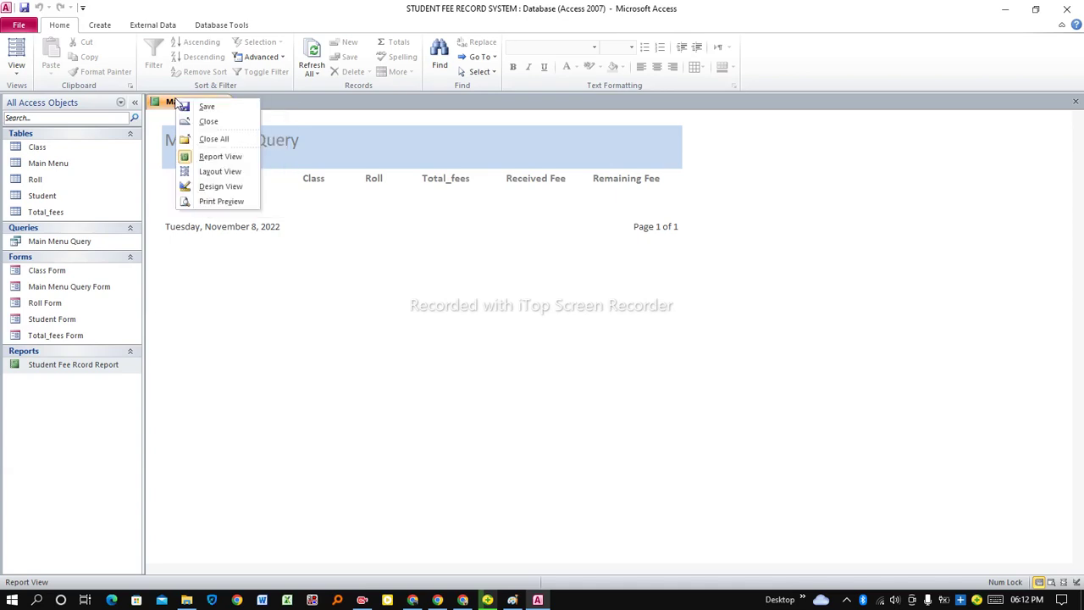
pyautogui.click(220, 192)
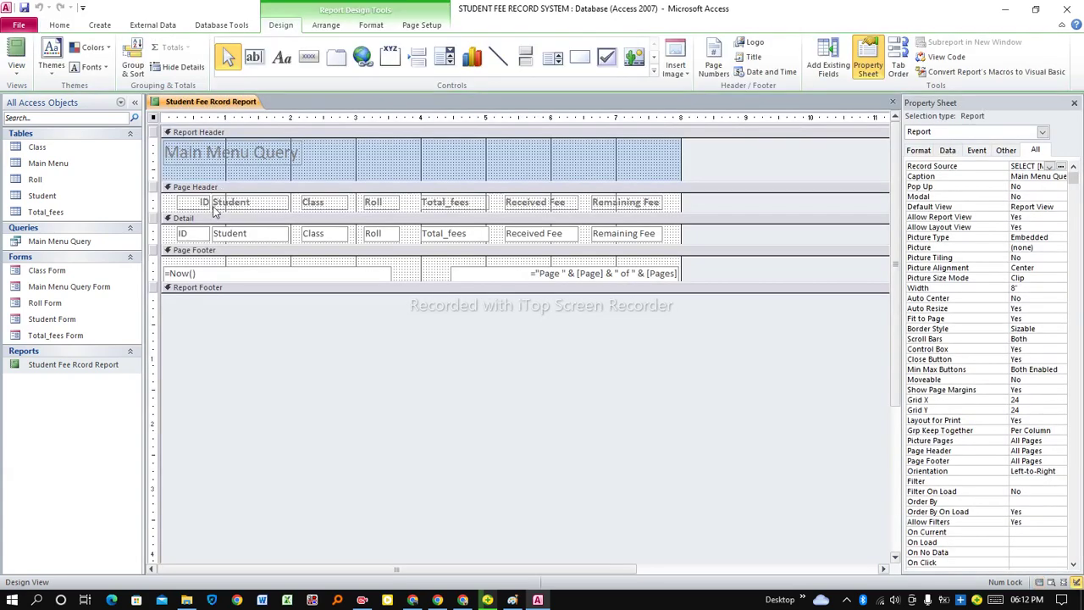
# Shift the Student label and its text box together away from the ID column, to 0.875" from the left edge
pyautogui.click(218, 203)
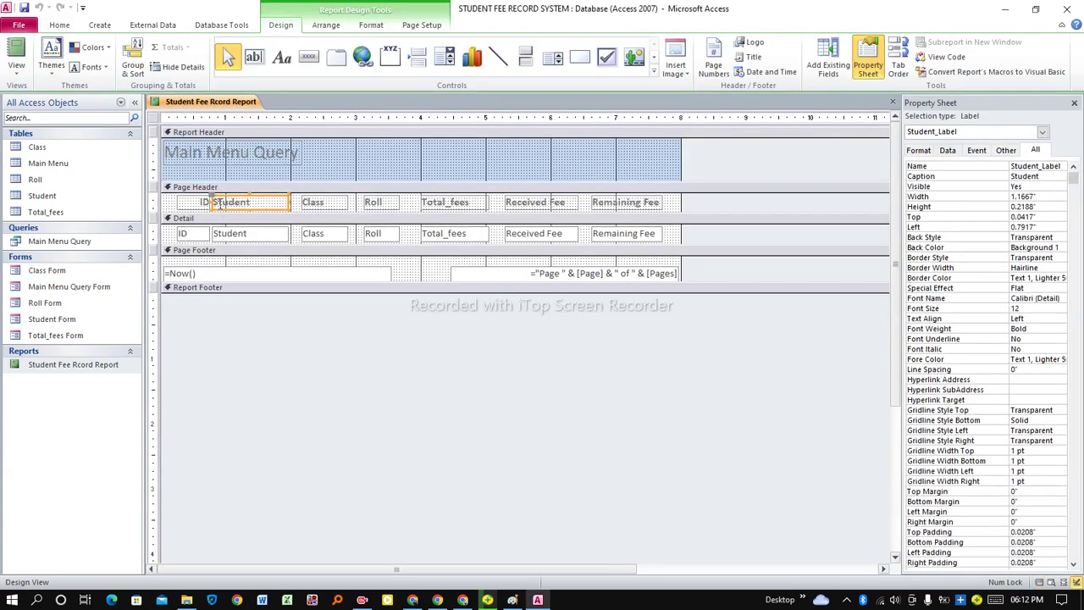
pyautogui.keyDown('shift'); pyautogui.click(226, 235); pyautogui.keyUp('shift')
pyautogui.press('Right')
pyautogui.press('Right')
pyautogui.press('Right')
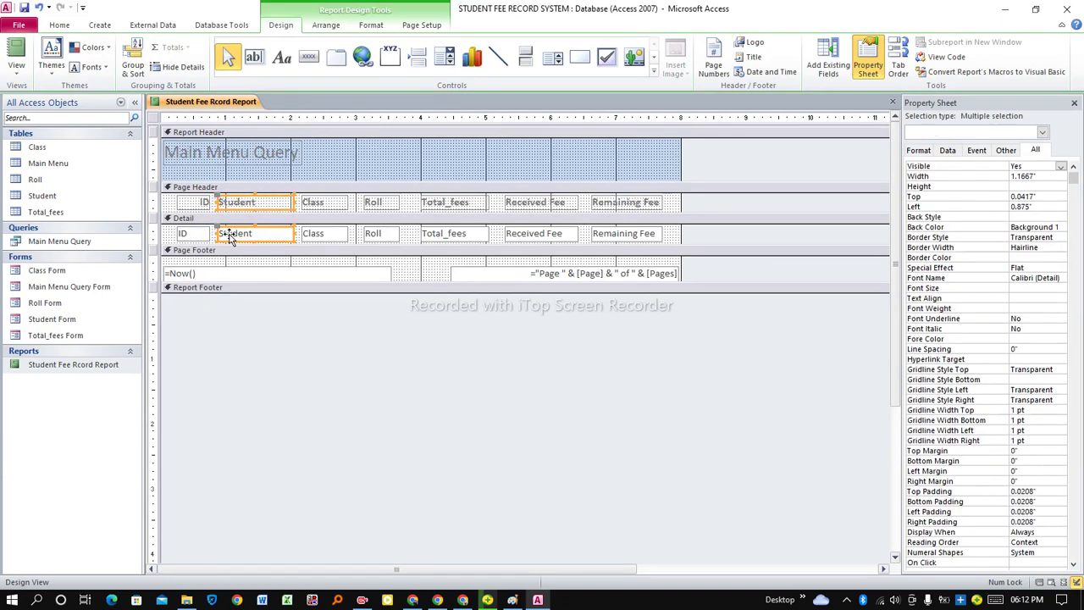
pyautogui.moveTo(229, 237); pyautogui.dragTo(225, 237)
# Save the report and display it in Report View
pyautogui.rightClick(203, 105)
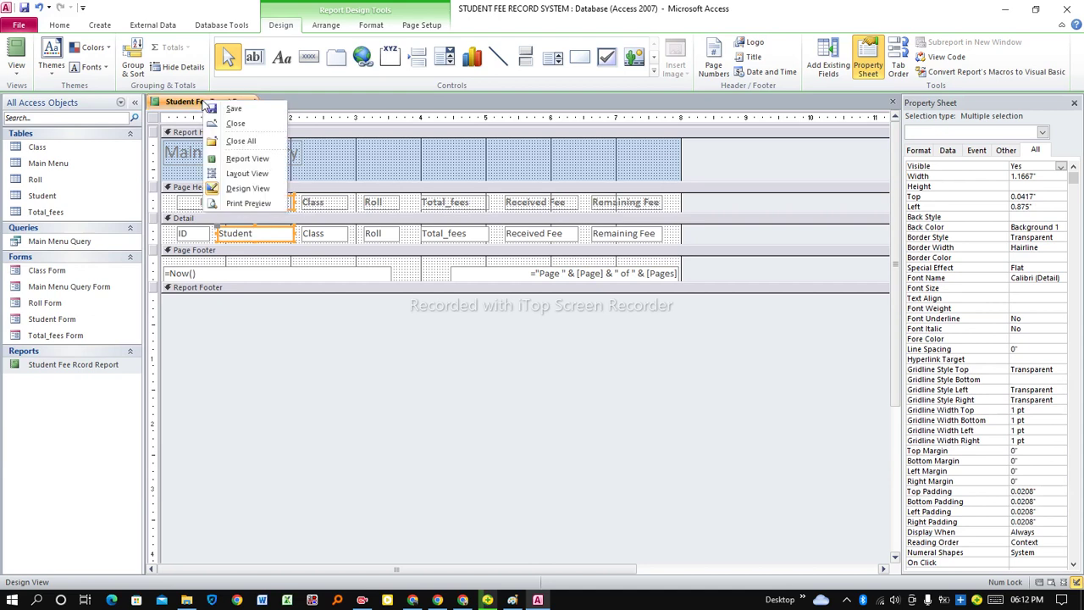
pyautogui.click(228, 110)
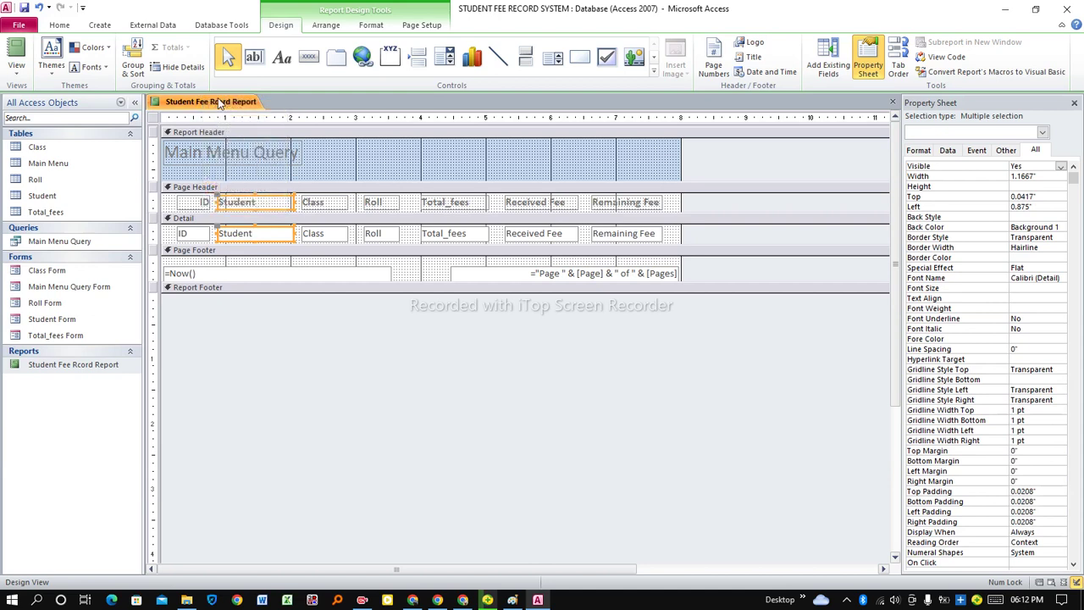
pyautogui.rightClick(218, 103)
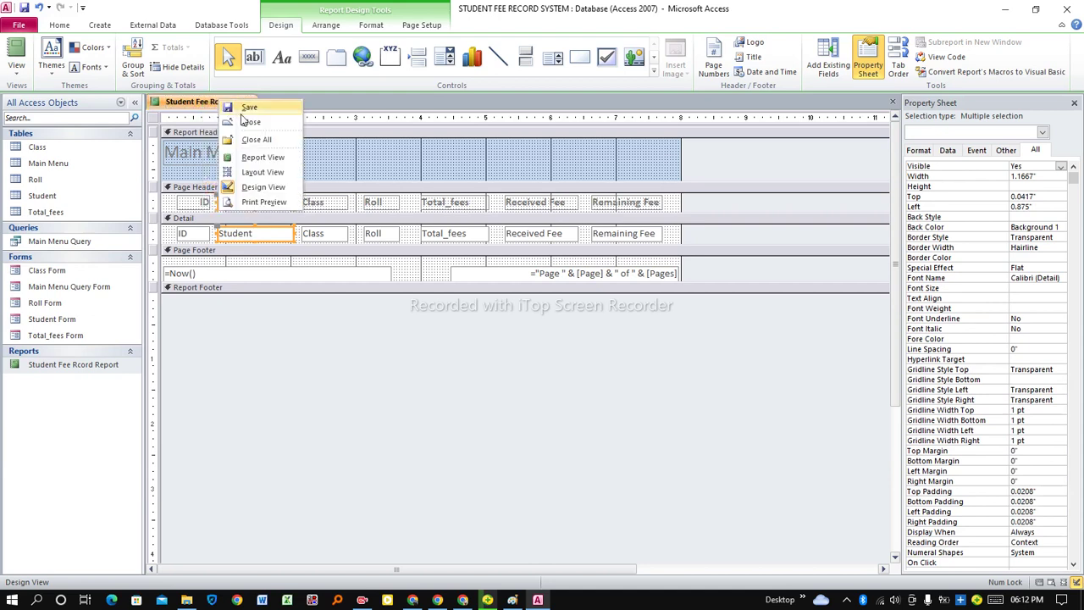
pyautogui.click(265, 159)
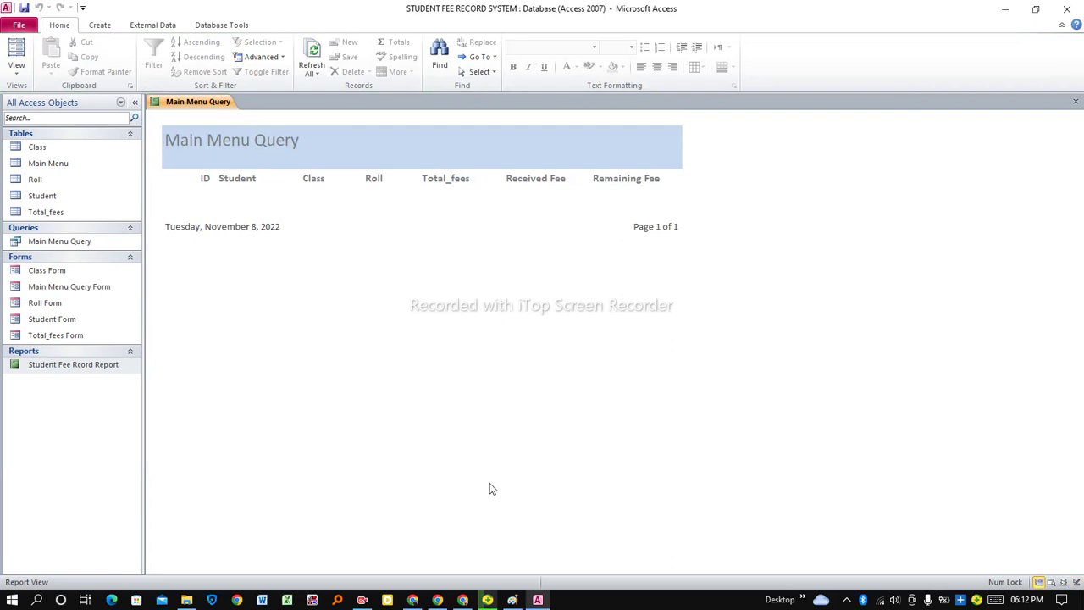
# Switch to Paint, strike through "Create Report" in the STEPS list with a brush line, and return to Access
pyautogui.click(512, 599)
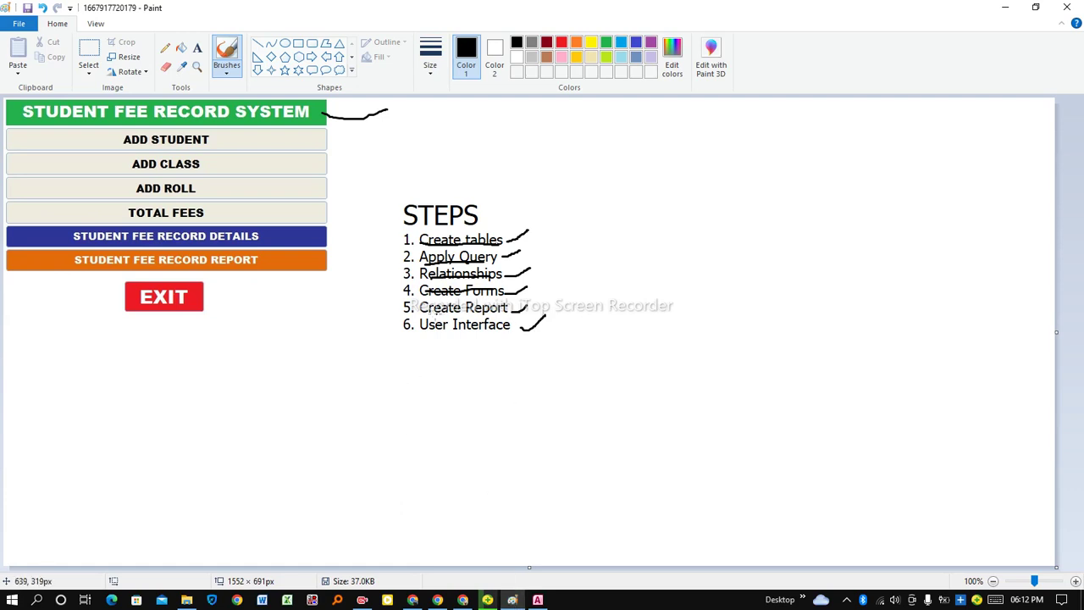
pyautogui.moveTo(421, 309); pyautogui.dragTo(510, 305)
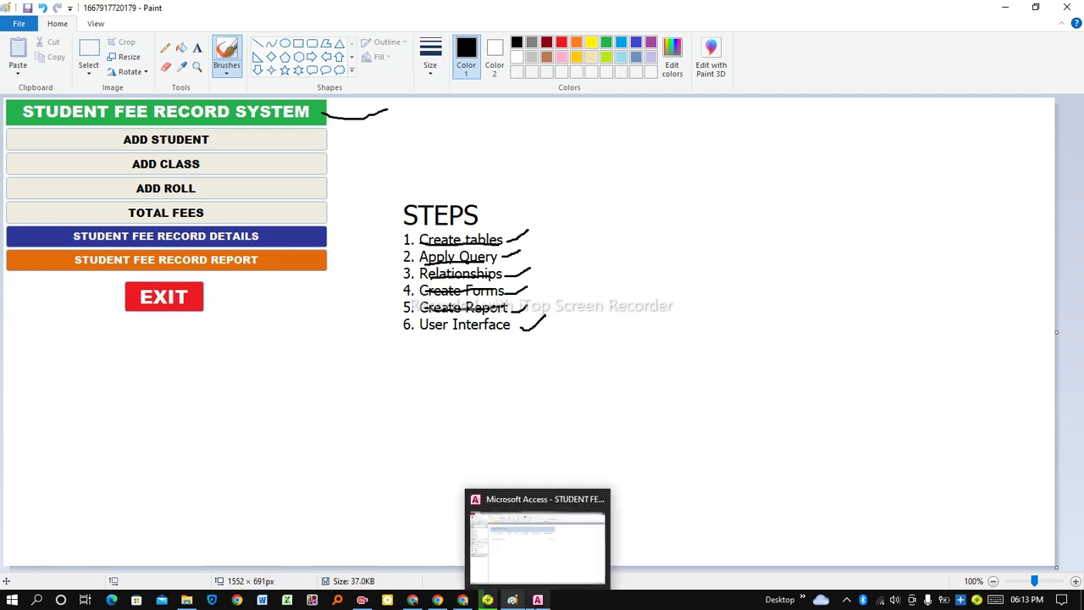
pyautogui.click(537, 600)
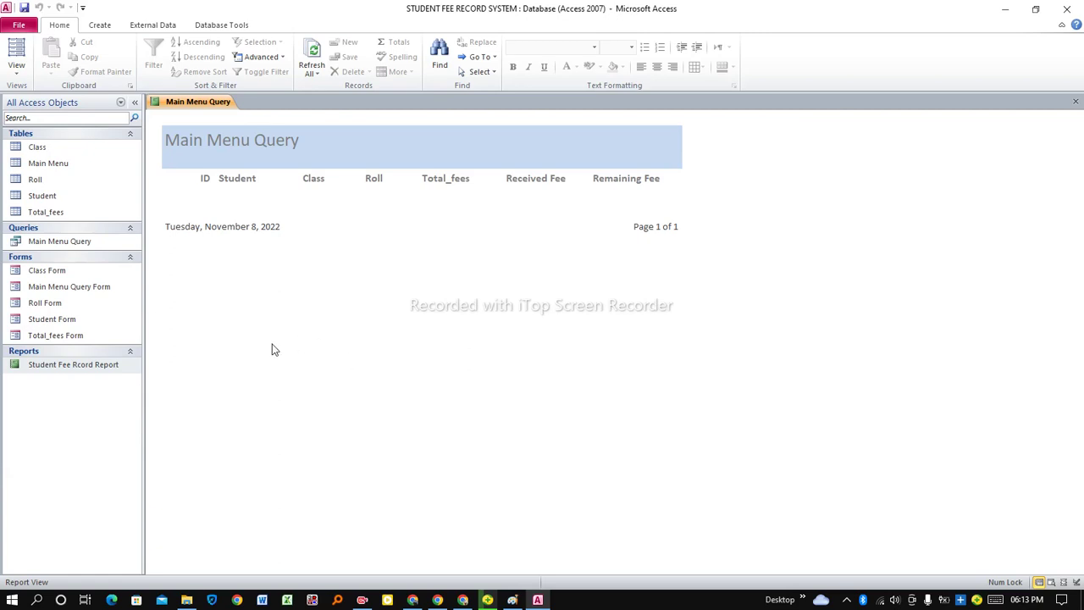
# Close the report and create a new blank form
pyautogui.rightClick(191, 103)
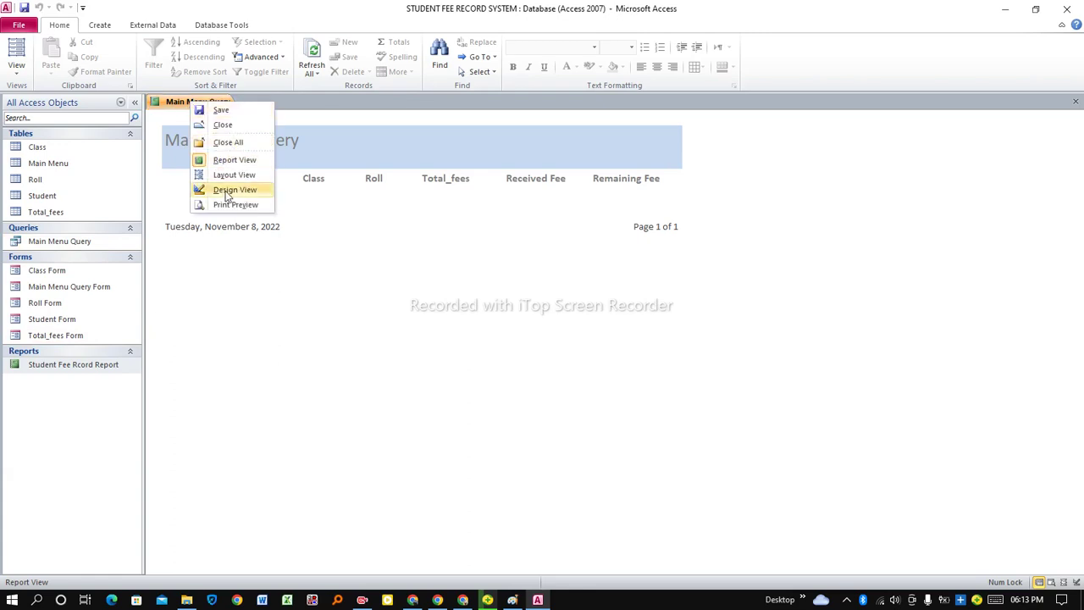
pyautogui.click(219, 125)
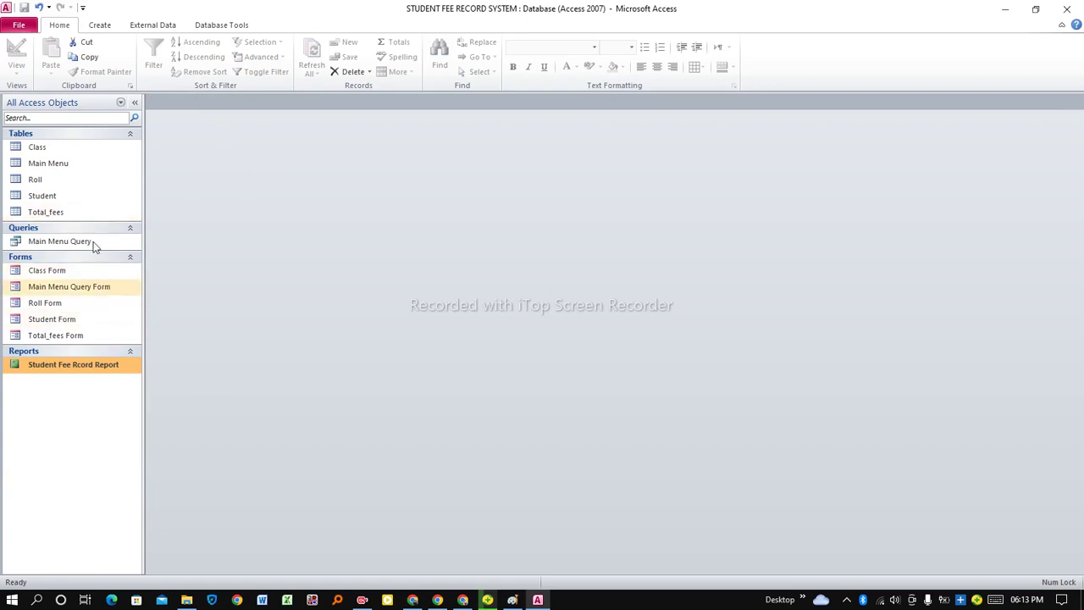
pyautogui.click(108, 32)
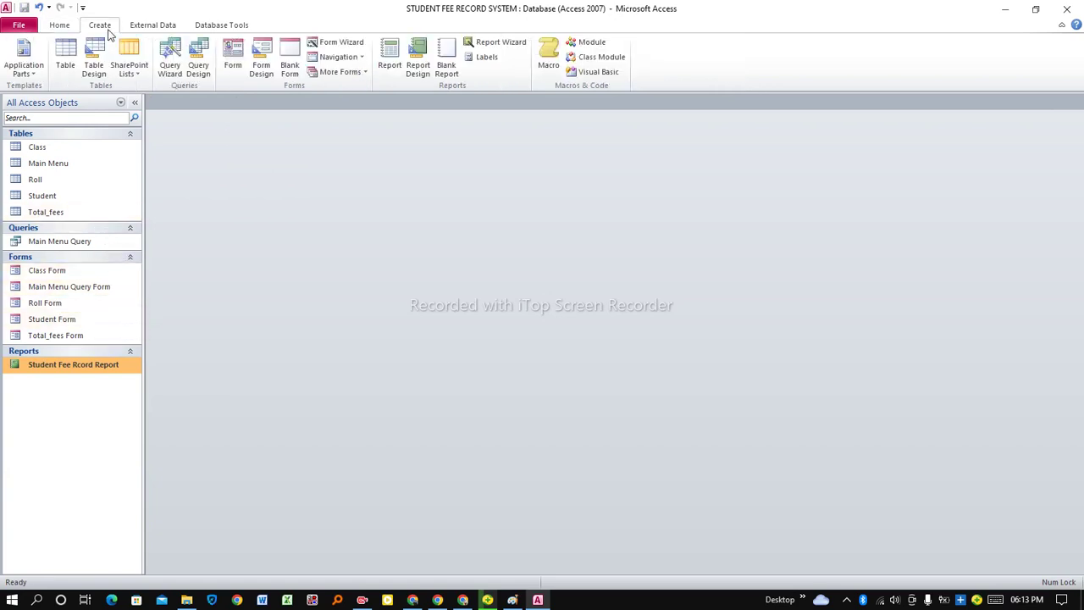
pyautogui.click(291, 56)
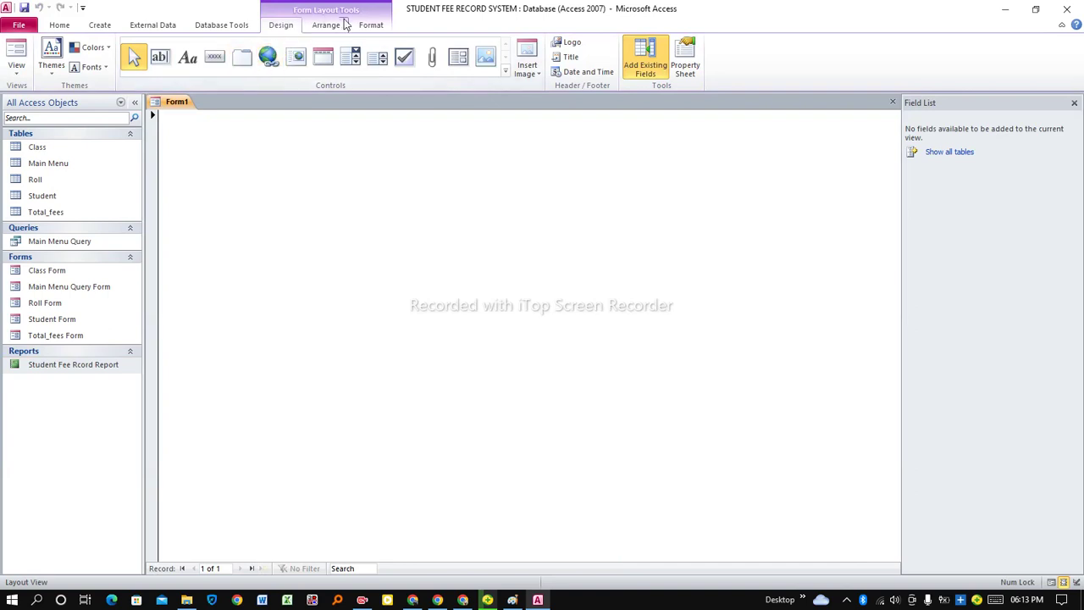
# Add a label near the blank form's upper-left corner with the caption "STUDENT FEE RECORD SYSTEM"
pyautogui.click(190, 59)
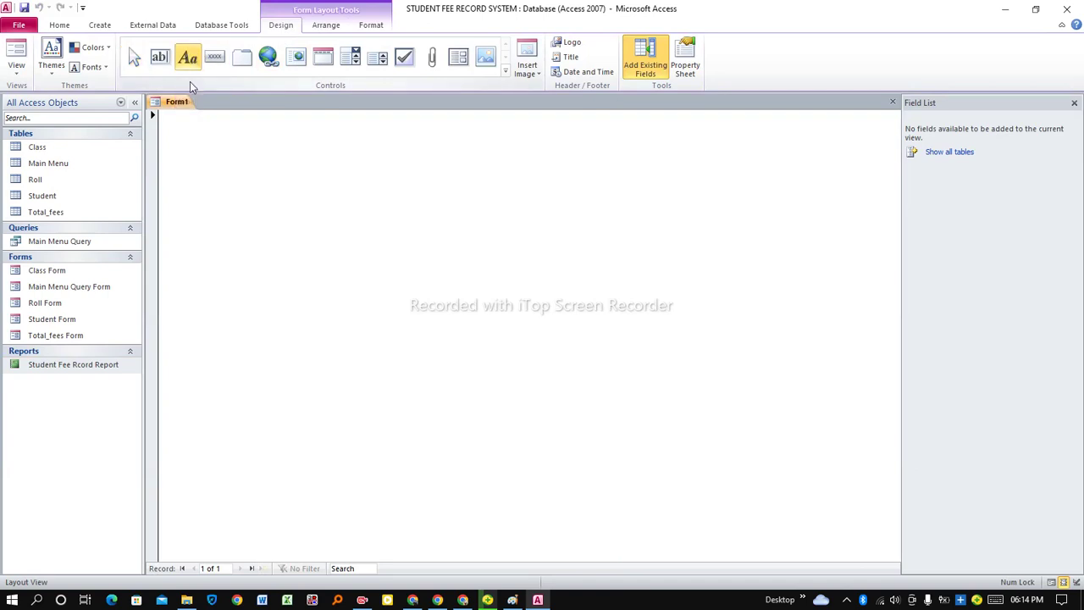
pyautogui.click(177, 128)
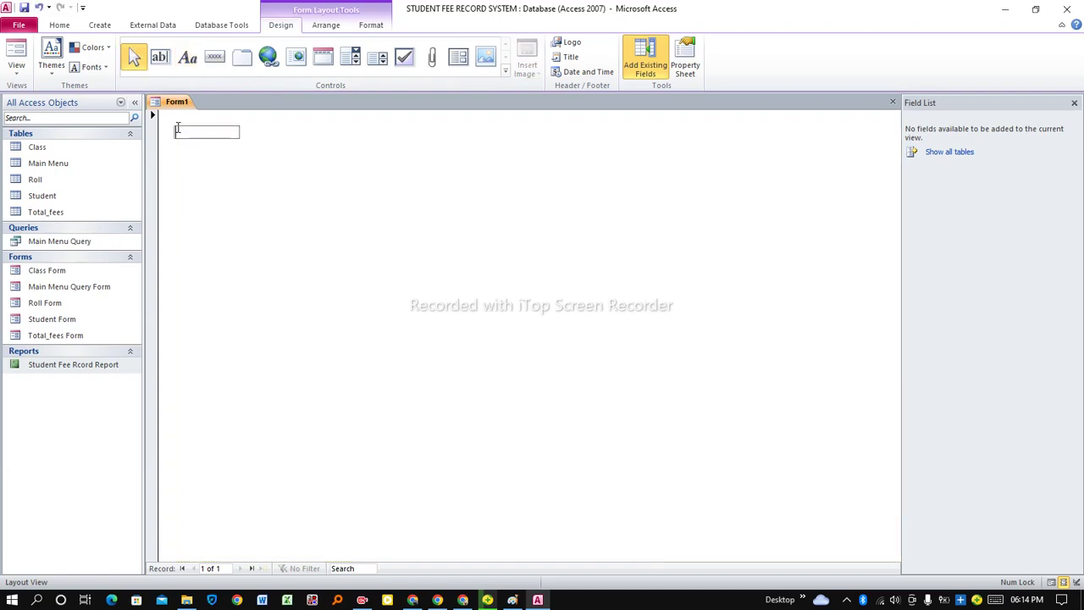
pyautogui.press('capslock')
pyautogui.write('FEE RECORD SYSTEM')
pyautogui.press('Return')
# Enlarge the title label to about four times its default width and move it toward the form's upper middle
pyautogui.moveTo(243, 144); pyautogui.dragTo(433, 166)
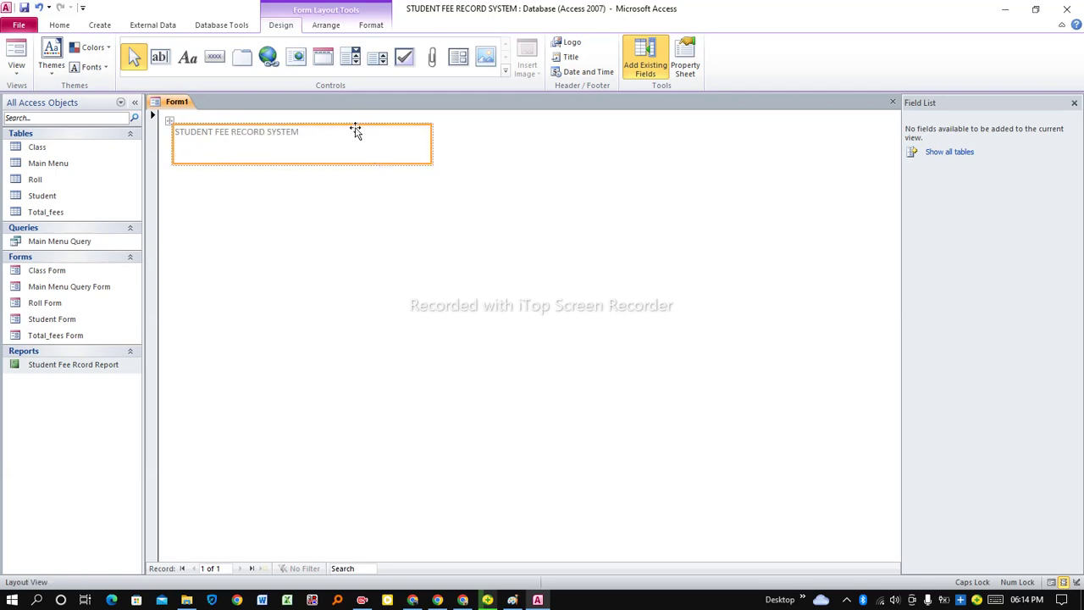
pyautogui.moveTo(355, 130); pyautogui.dragTo(546, 127)
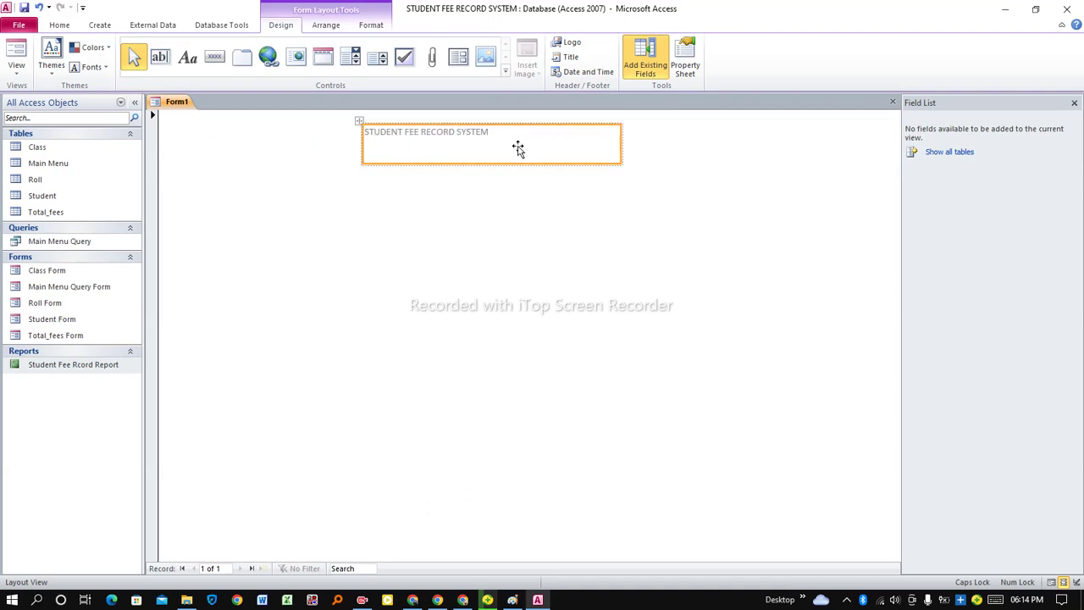
pyautogui.click(371, 26)
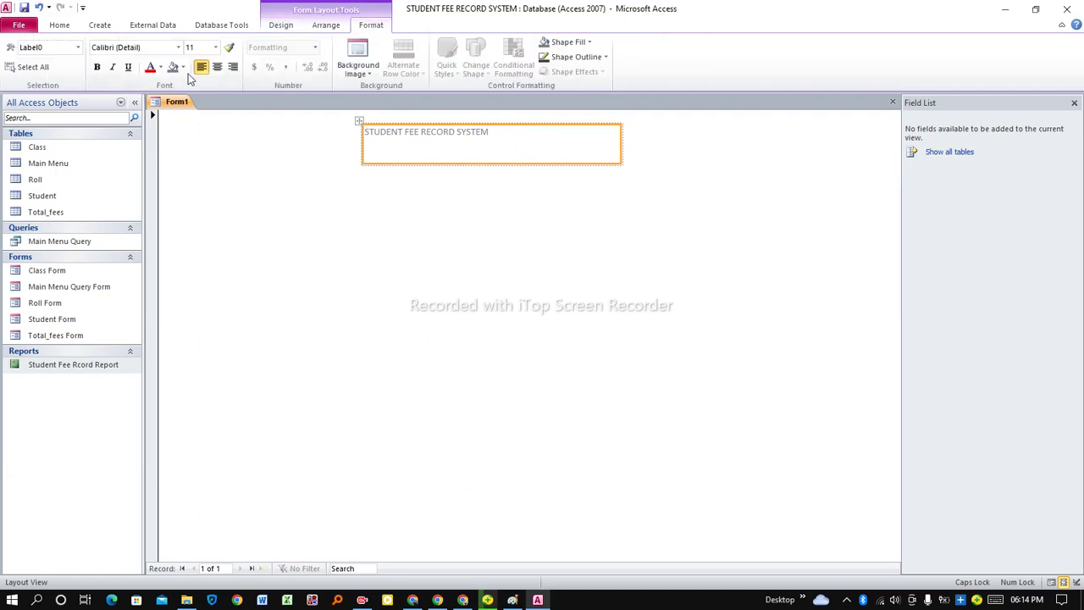
# Set the title label's font to Arial Black and fill its background with standard green
pyautogui.click(178, 48)
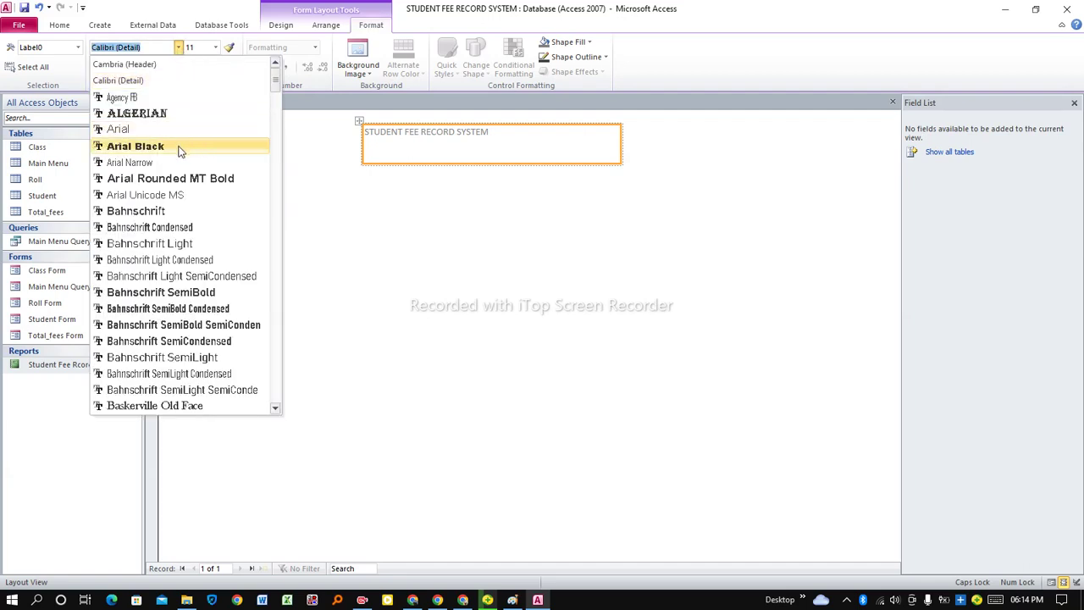
pyautogui.click(178, 149)
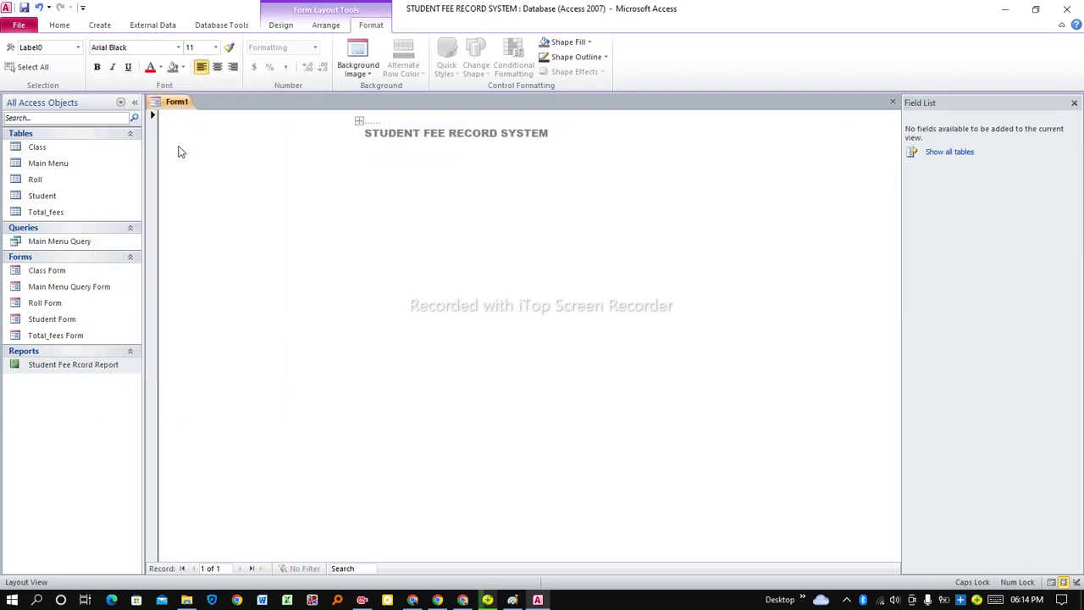
pyautogui.click(182, 70)
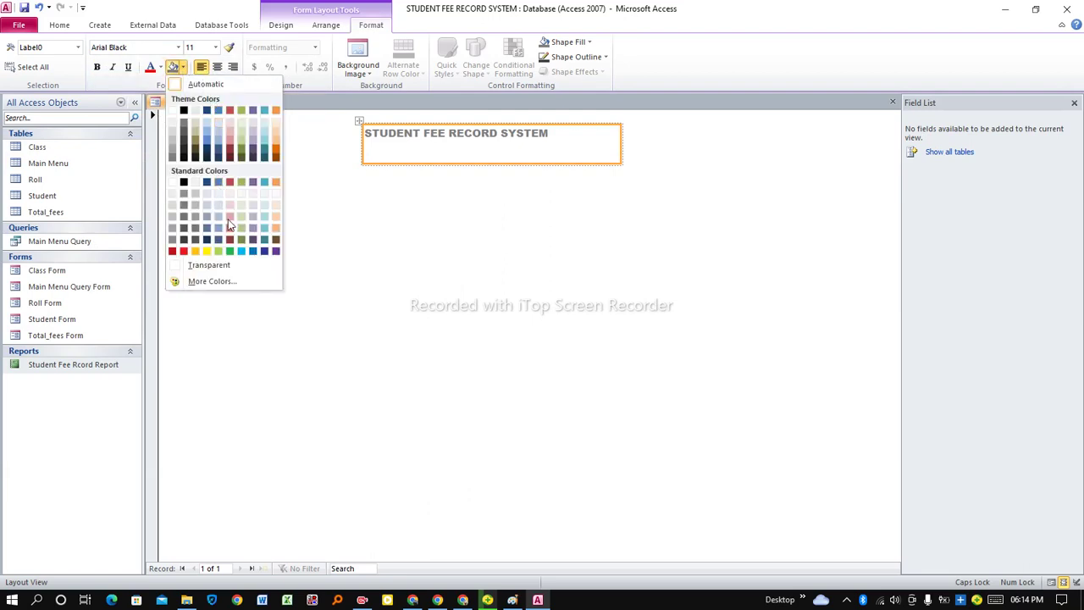
pyautogui.click(230, 251)
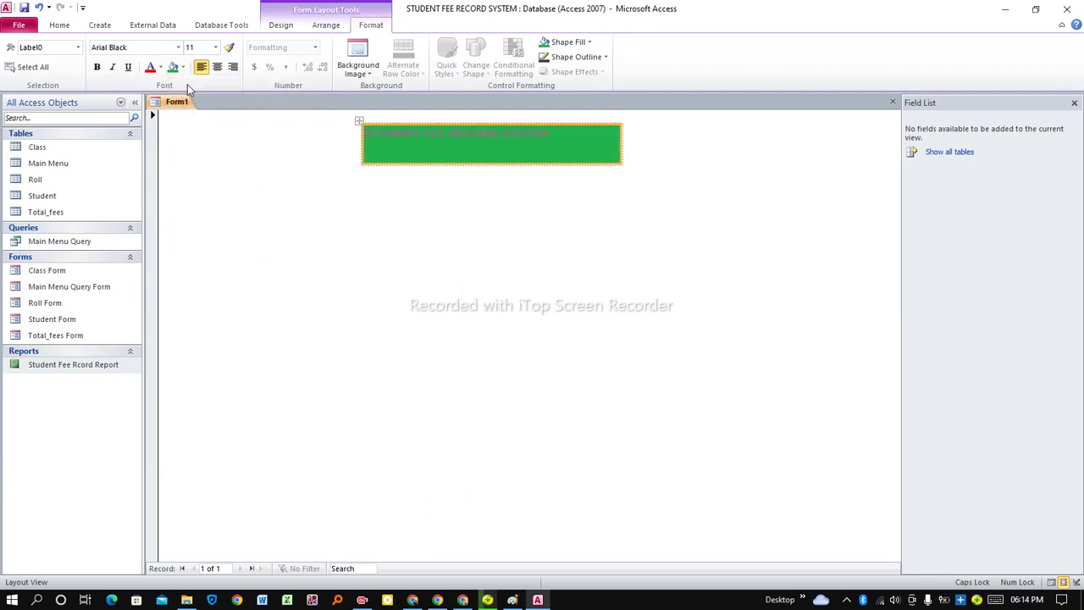
# Make the title label's text white and set its font size to 20
pyautogui.click(161, 70)
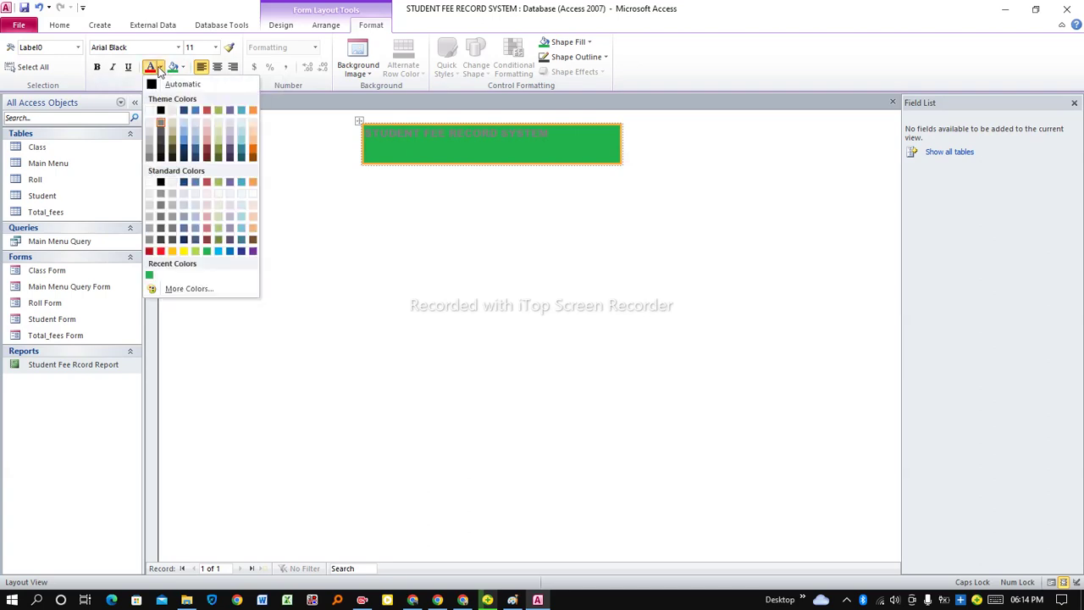
pyautogui.click(150, 111)
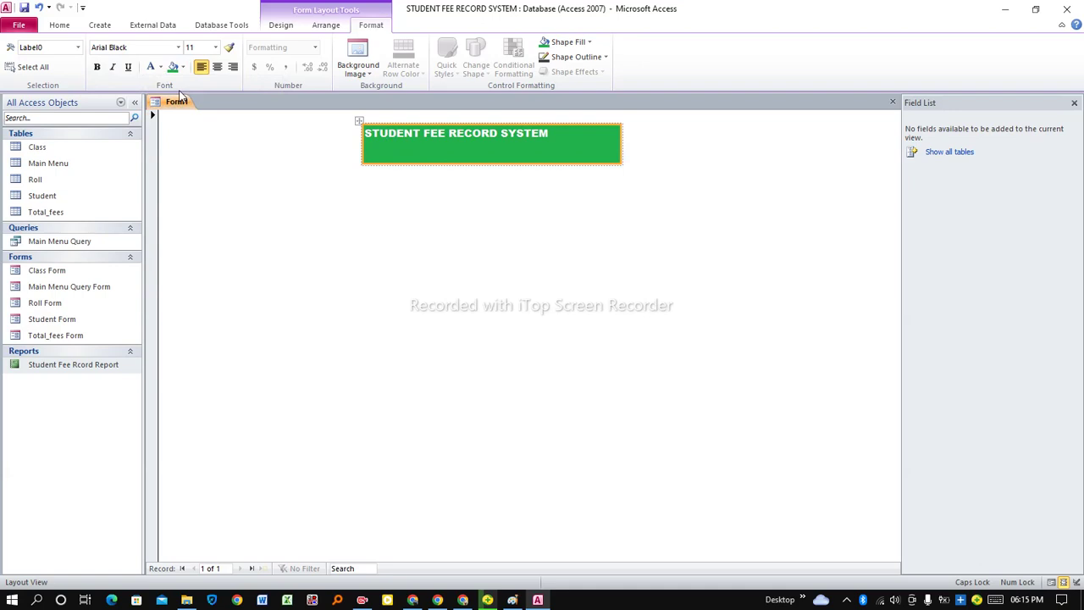
pyautogui.click(215, 48)
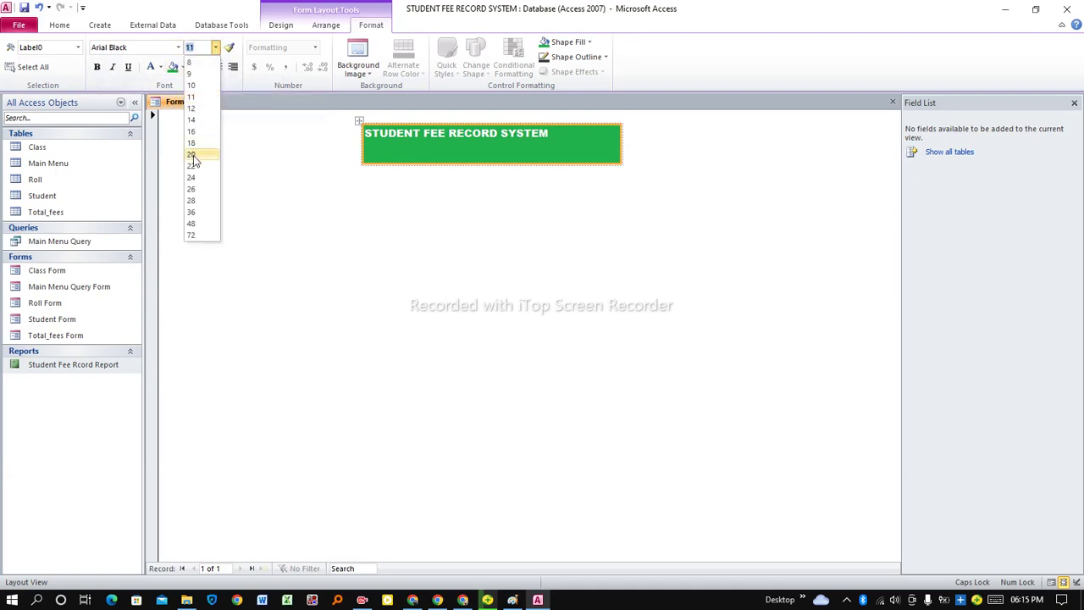
pyautogui.click(193, 157)
pyautogui.click(474, 185)
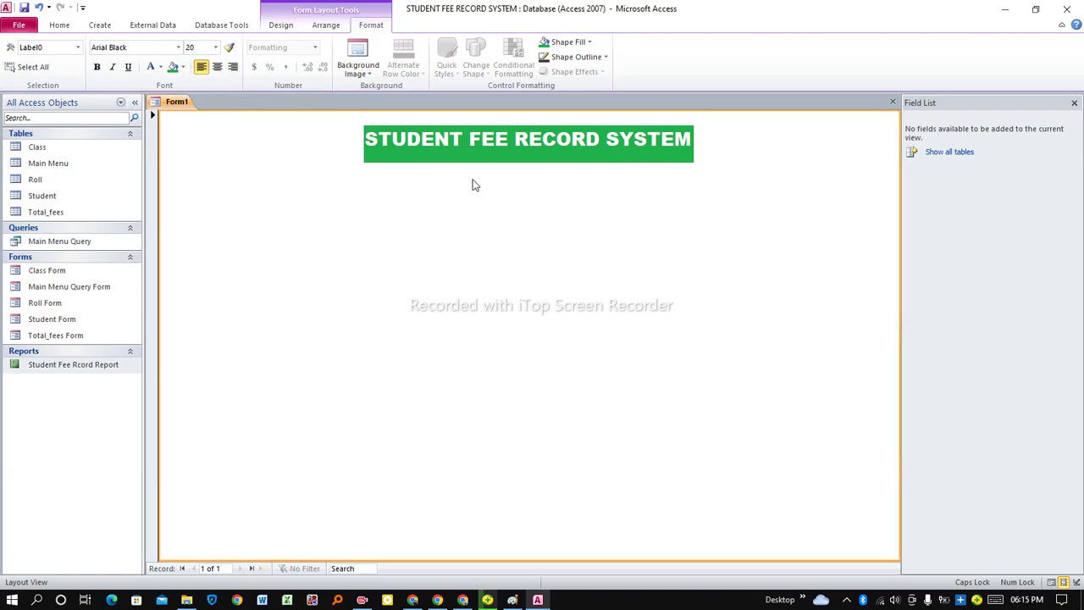
pyautogui.click(477, 152)
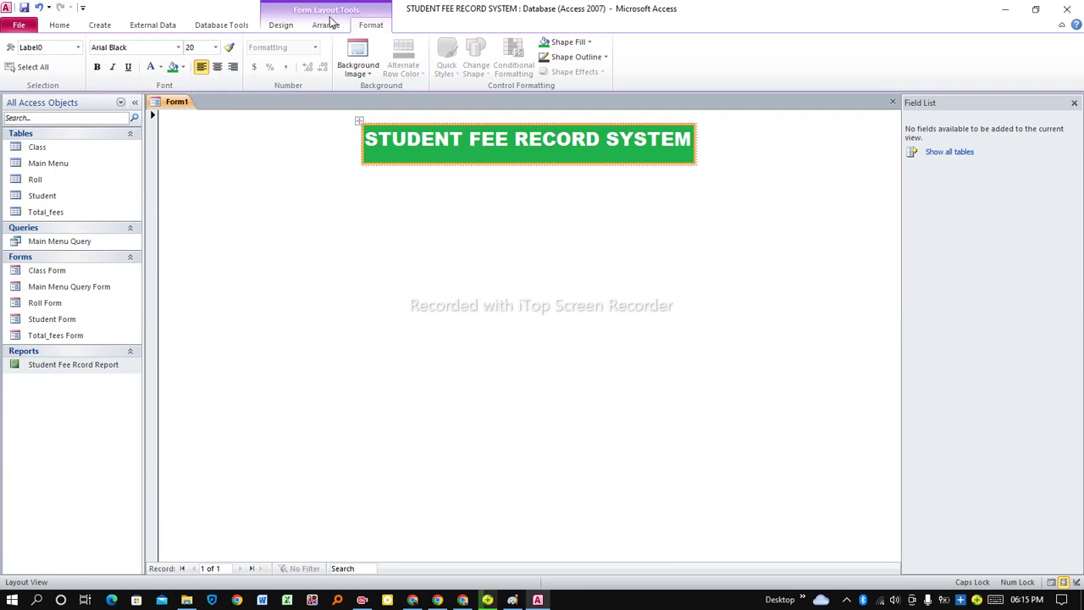
# Add a command button directly below the title label with a form operation that opens Student Form and shows all the records
pyautogui.click(283, 29)
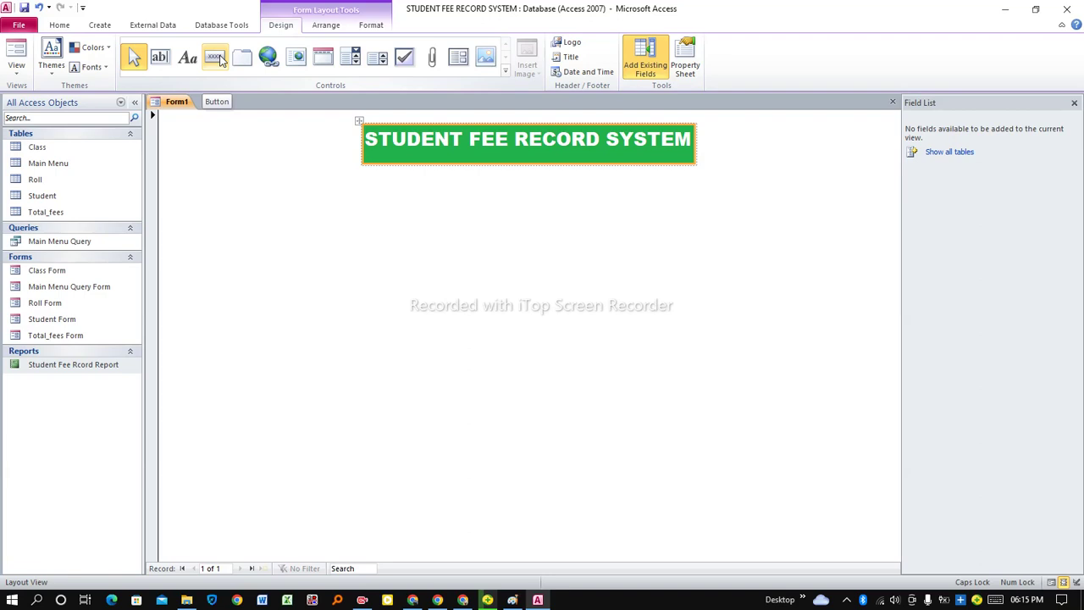
pyautogui.click(216, 57)
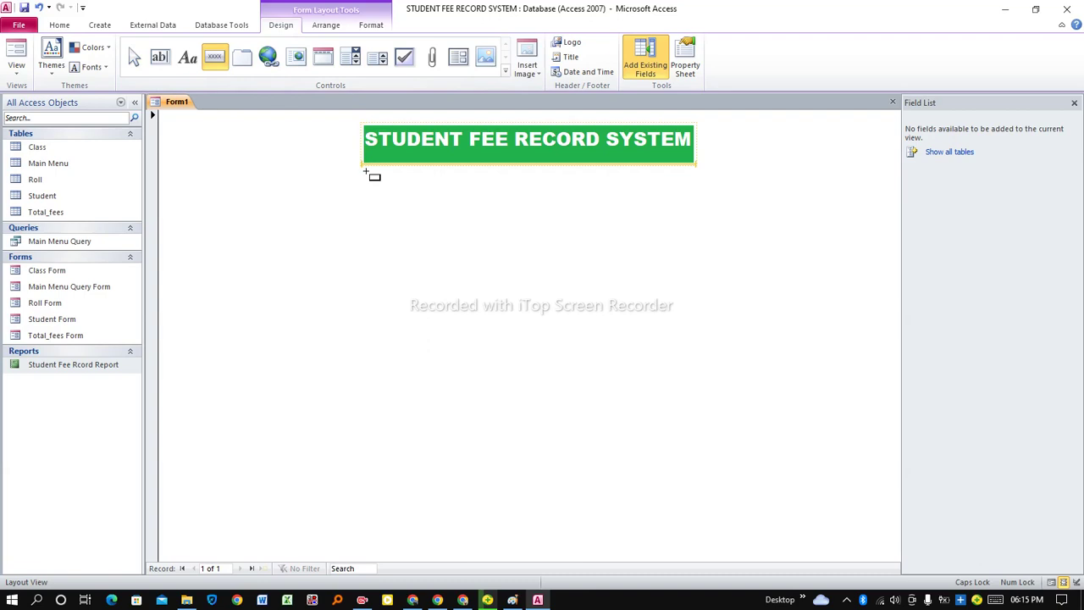
pyautogui.click(366, 171)
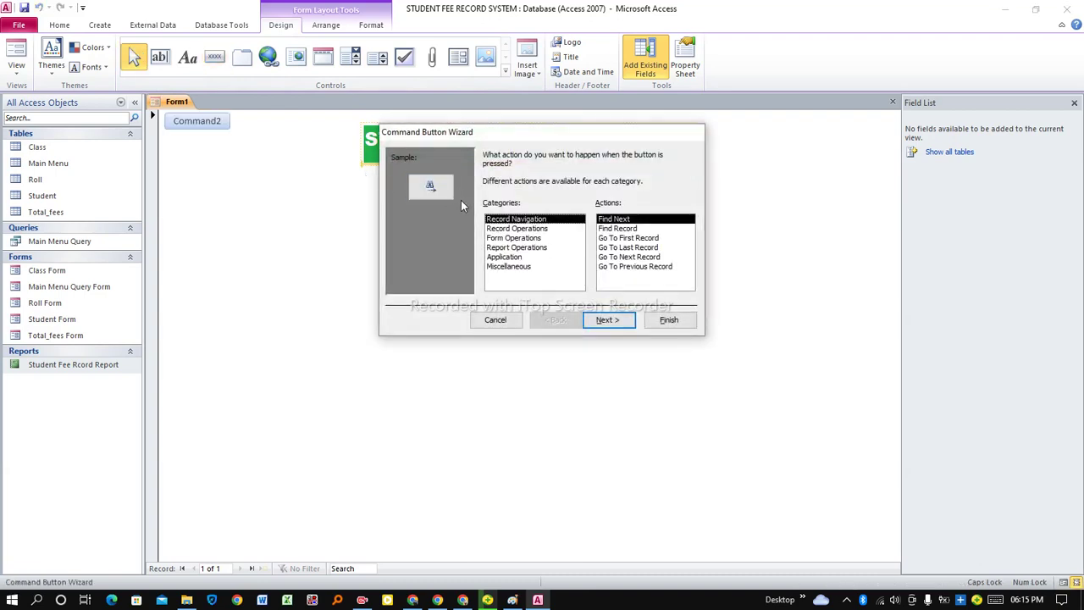
pyautogui.click(506, 240)
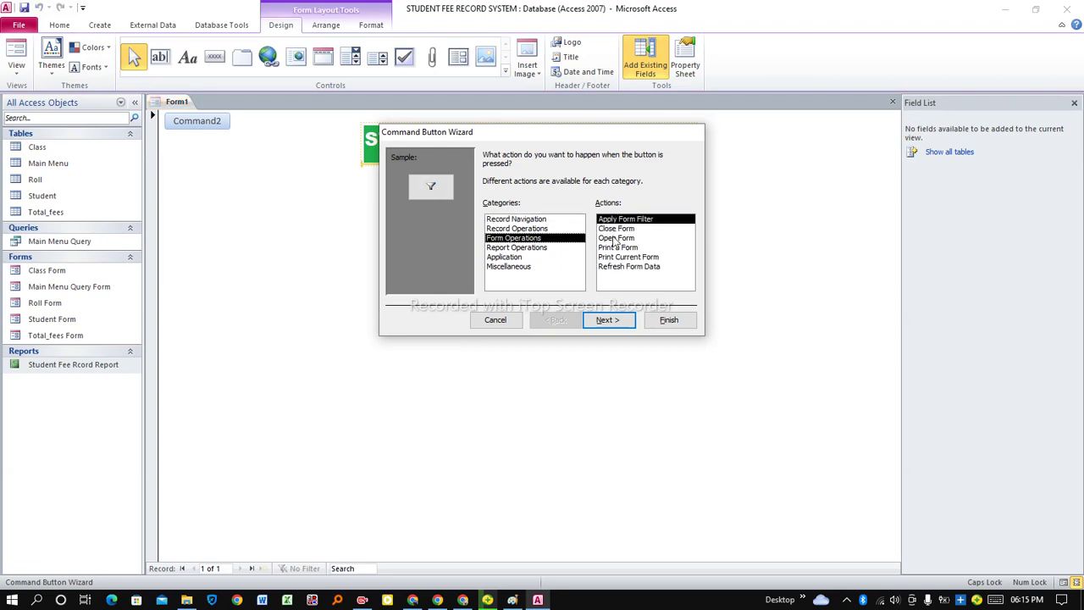
pyautogui.click(614, 240)
pyautogui.click(604, 323)
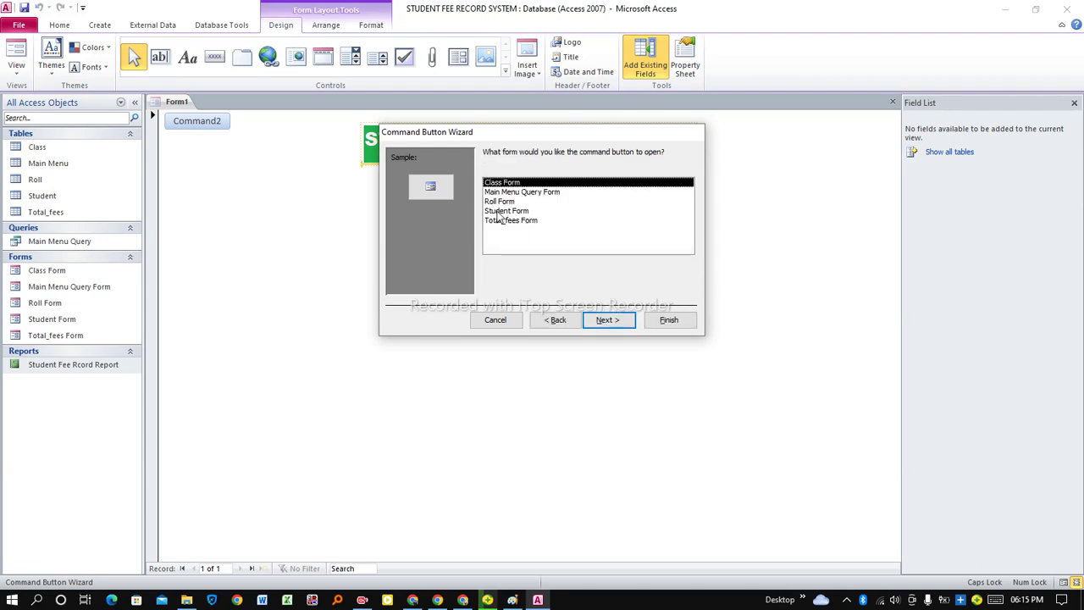
pyautogui.click(500, 211)
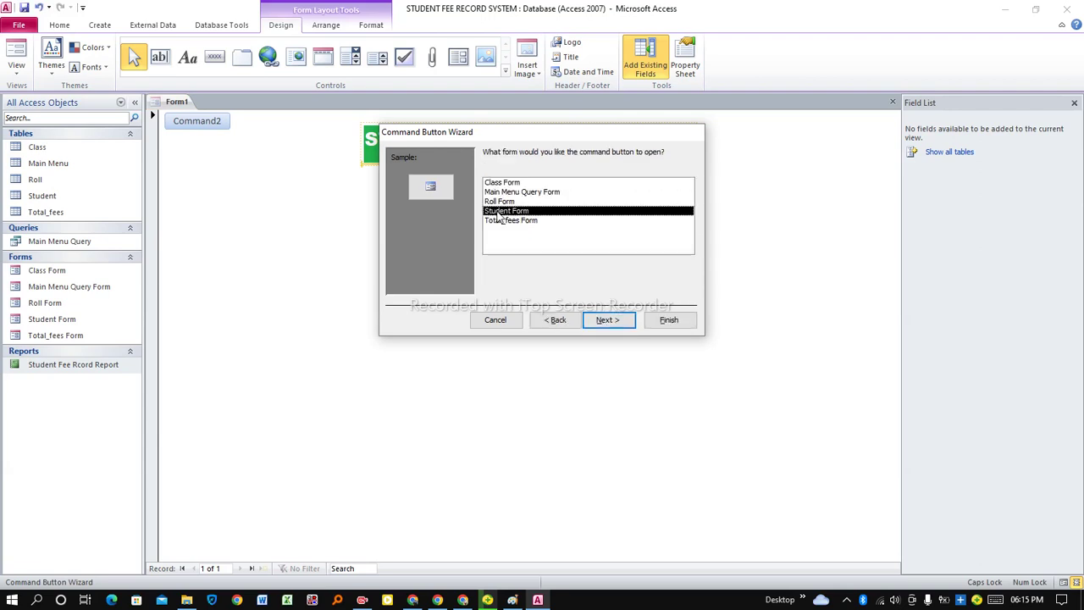
pyautogui.click(607, 323)
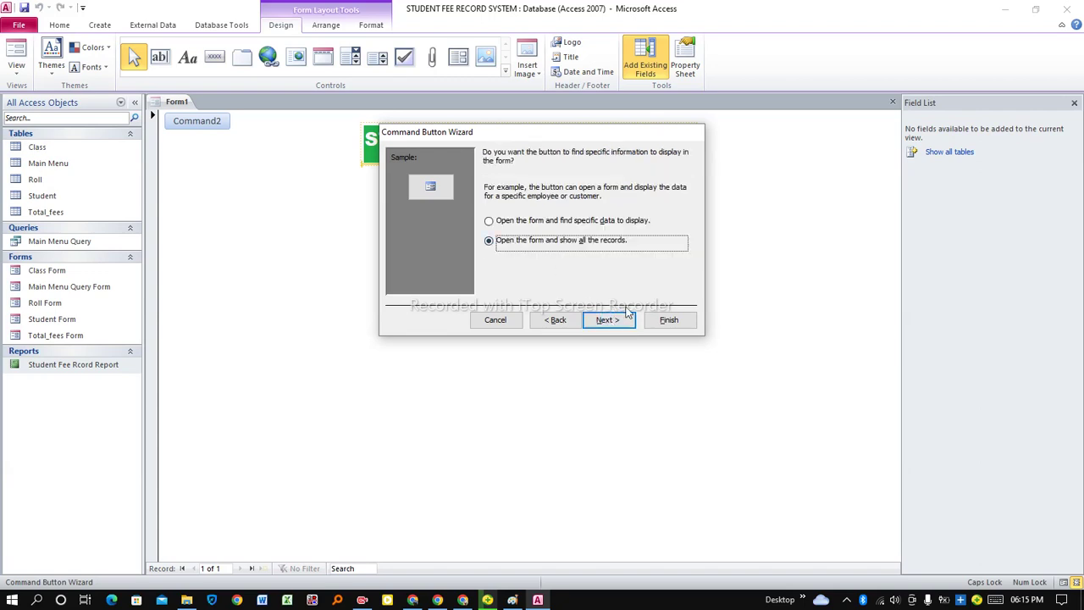
pyautogui.click(617, 327)
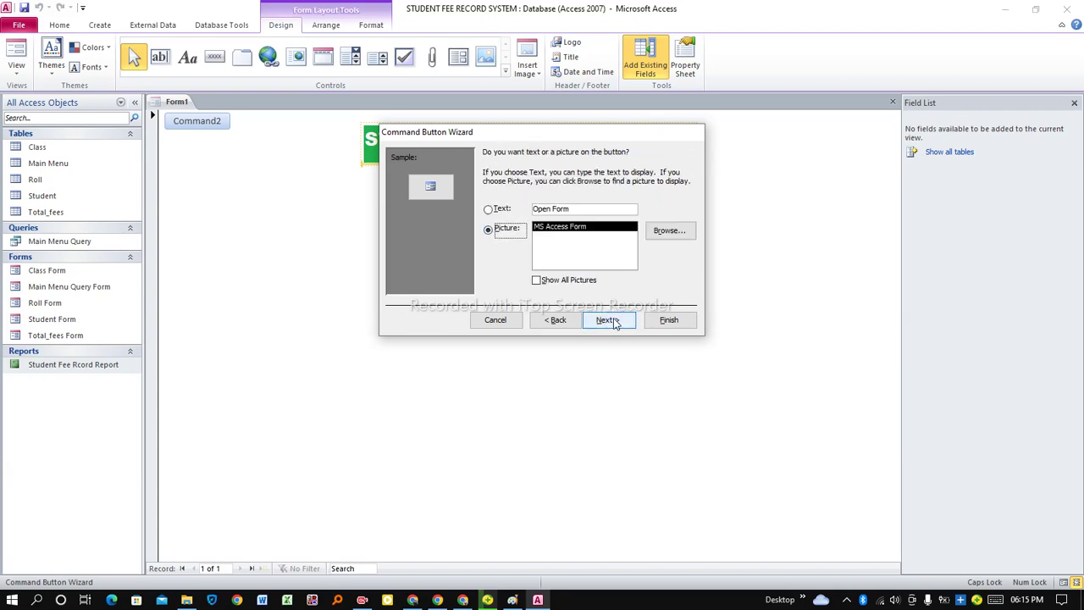
# Give the new command button the text ADD STUDENT instead of a picture and finish the wizard with its default name
pyautogui.click(500, 210)
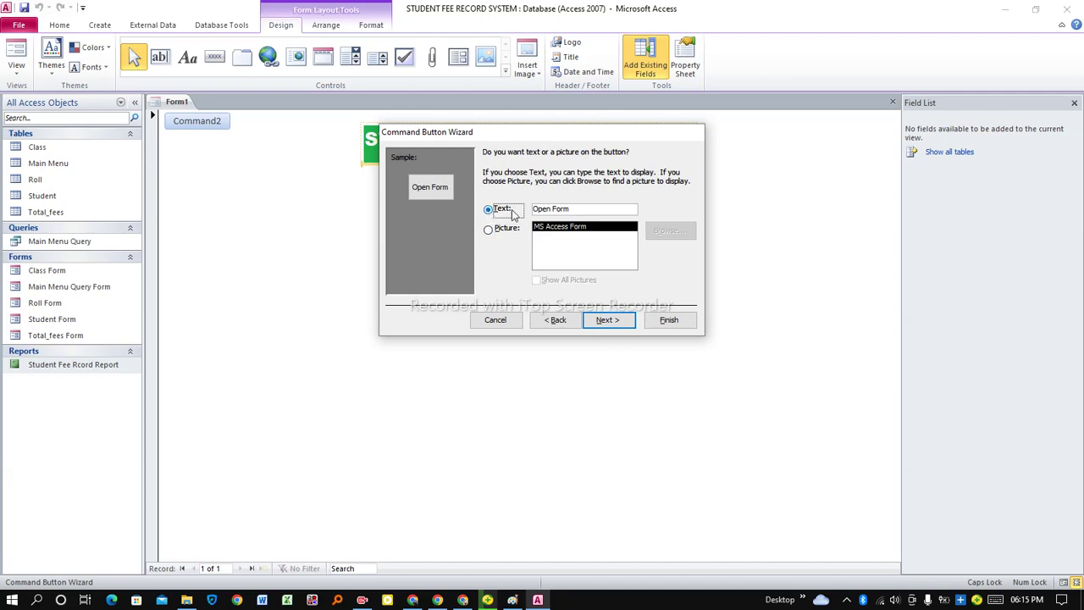
pyautogui.moveTo(572, 212); pyautogui.dragTo(533, 216)
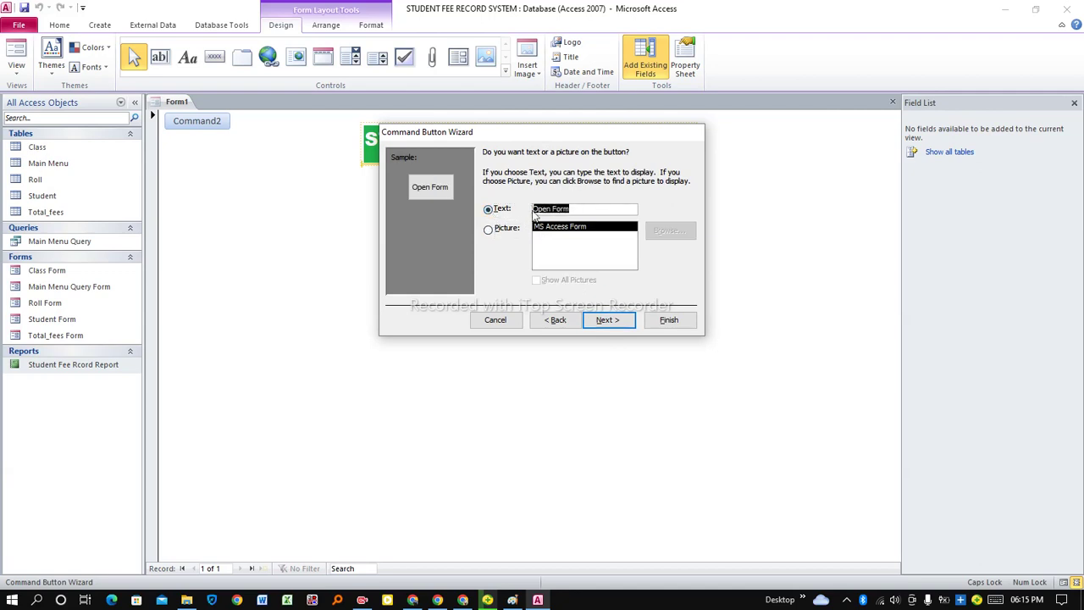
pyautogui.write('ADD STUDENT')
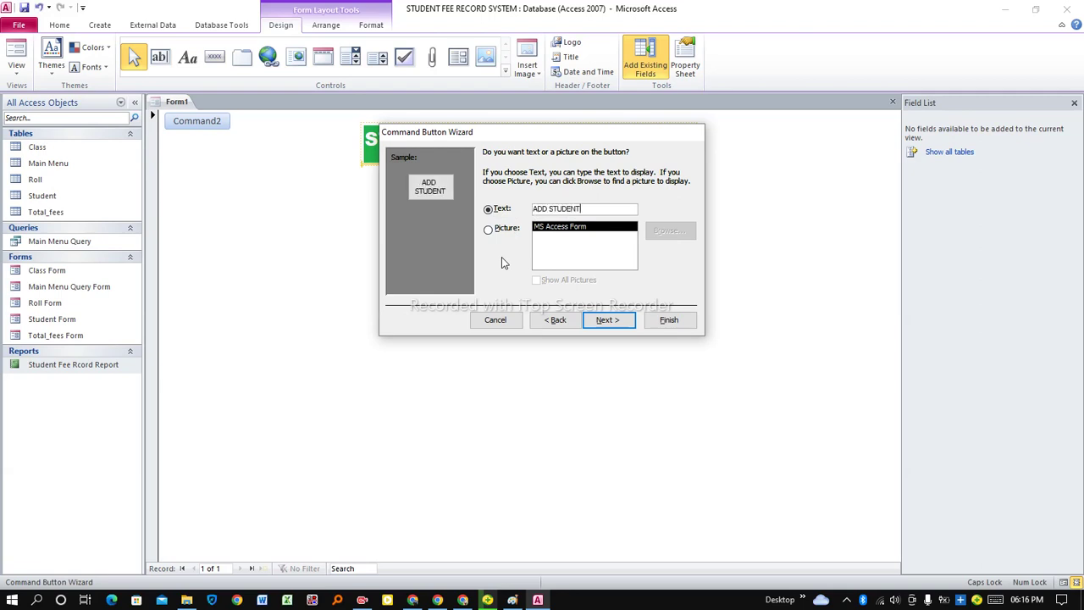
pyautogui.click(625, 319)
pyautogui.click(668, 320)
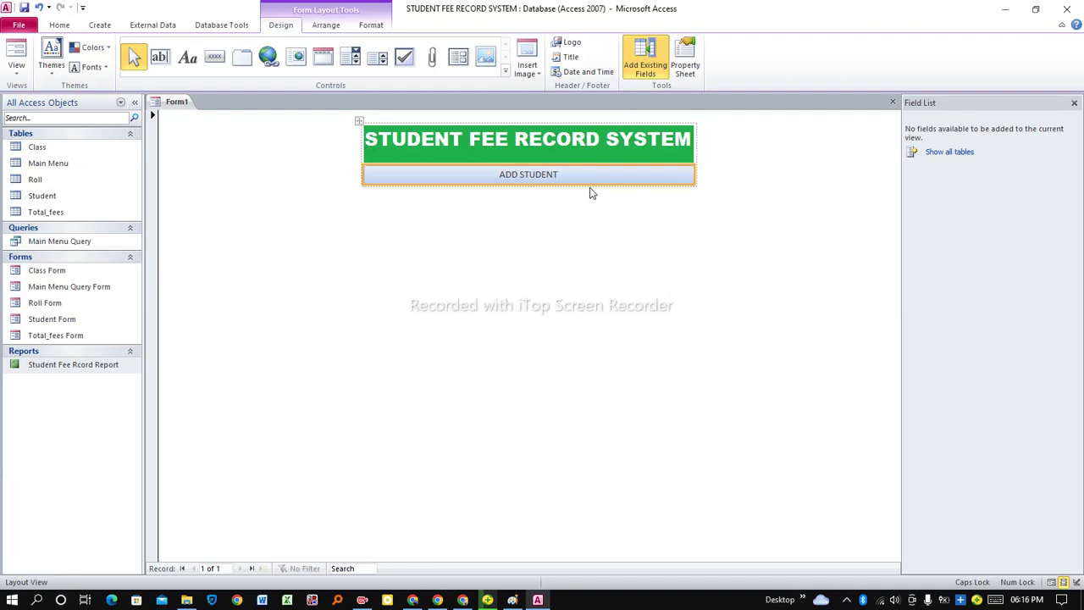
# Add a command button below ADD STUDENT with a form operation that opens Class Form and shows all the records
pyautogui.click(217, 63)
pyautogui.click(381, 190)
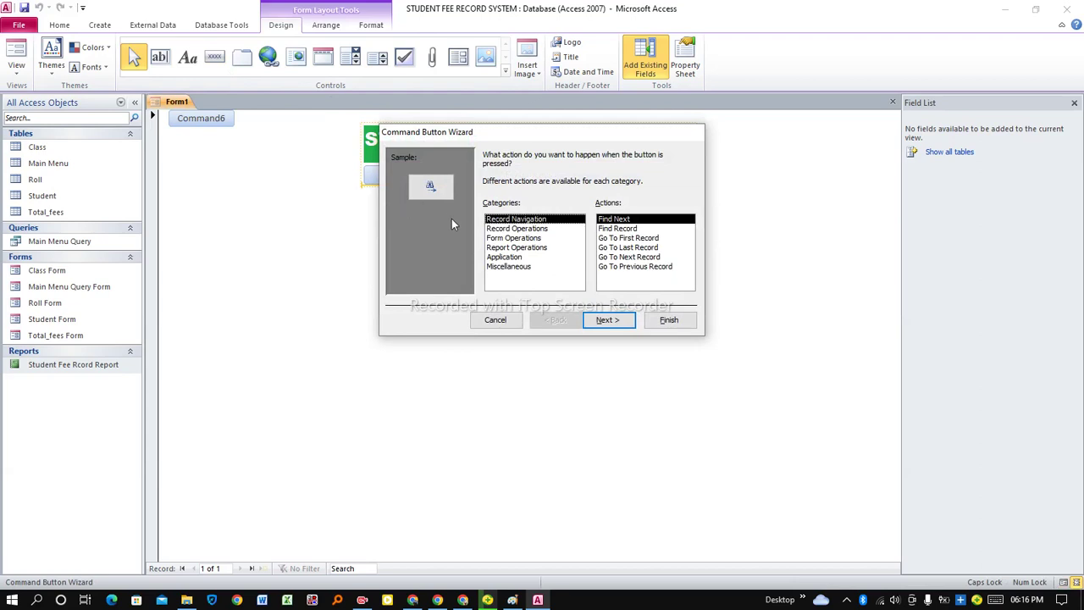
pyautogui.click(493, 238)
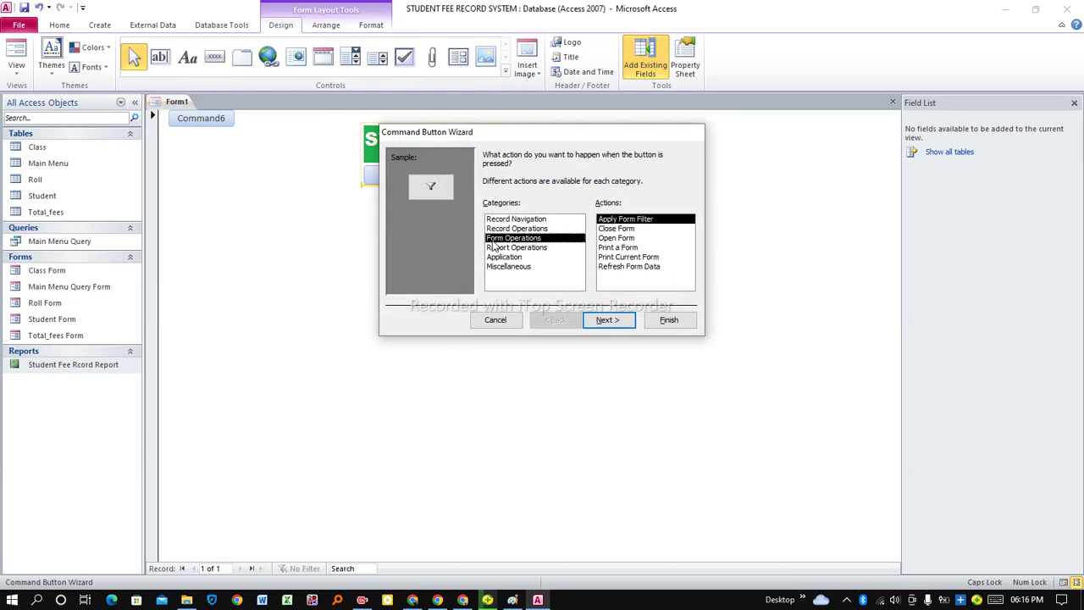
pyautogui.click(619, 239)
pyautogui.click(612, 320)
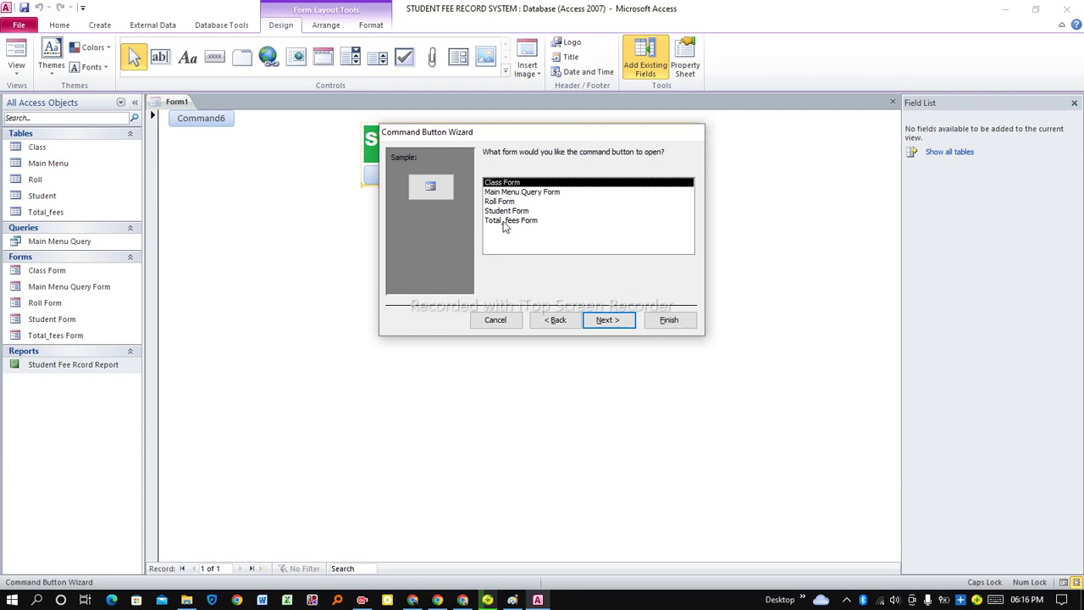
pyautogui.click(600, 319)
pyautogui.click(609, 321)
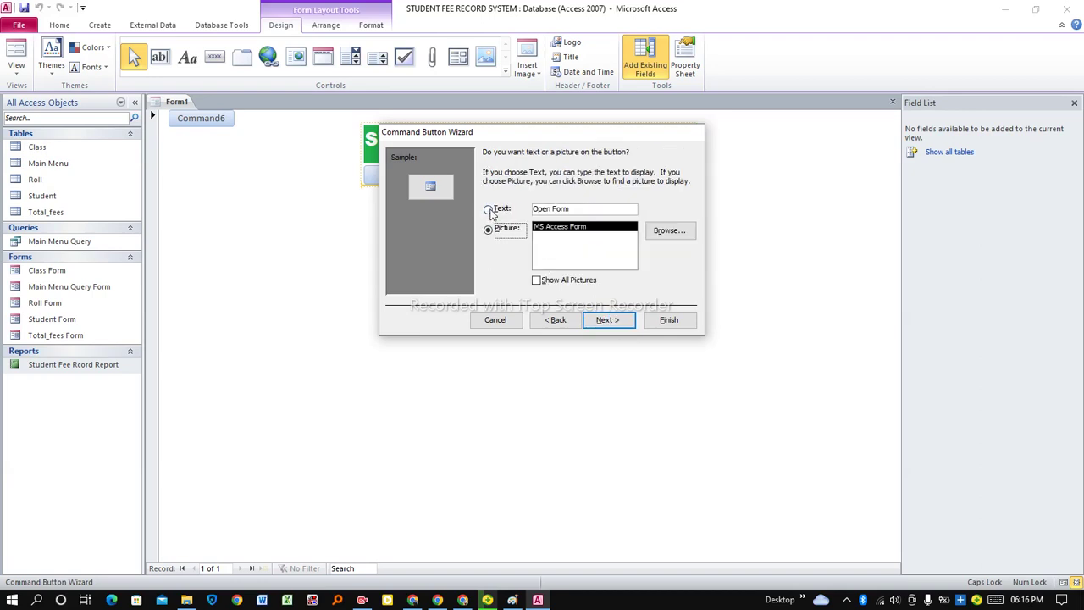
# Label the second command button with the text ADD CLASS and finish the wizard with its default name
pyautogui.click(488, 209)
pyautogui.moveTo(582, 209); pyautogui.dragTo(527, 210)
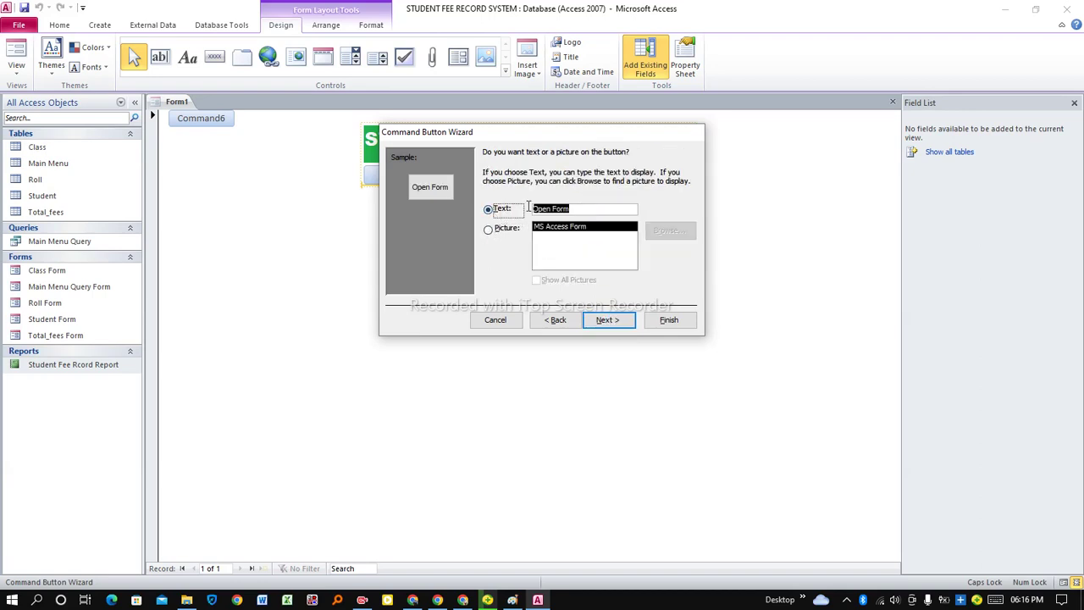
pyautogui.write('ADD ')
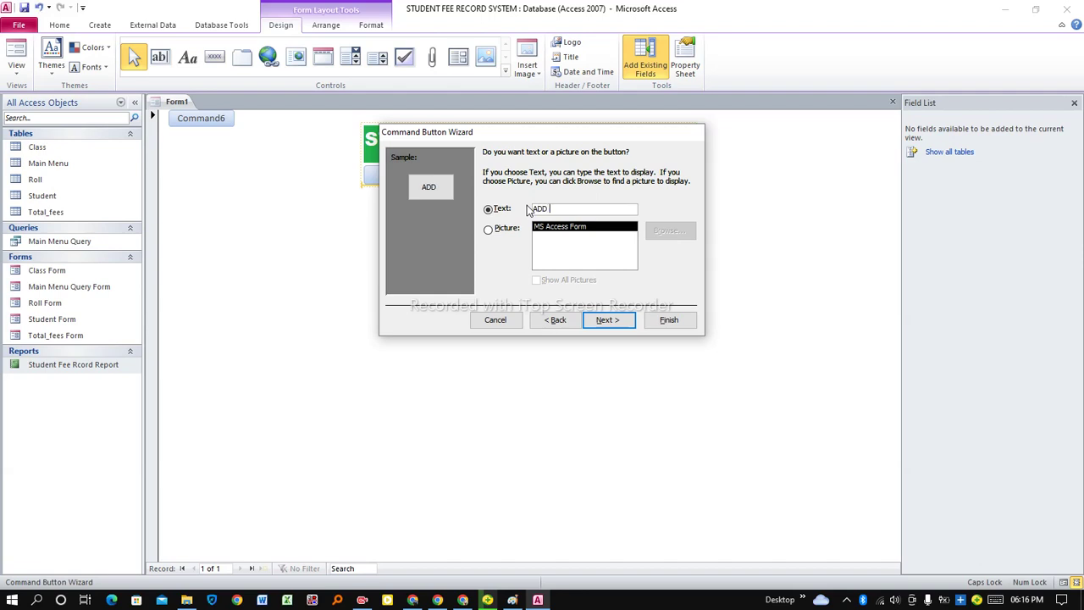
pyautogui.write('CLASS')
pyautogui.click(616, 320)
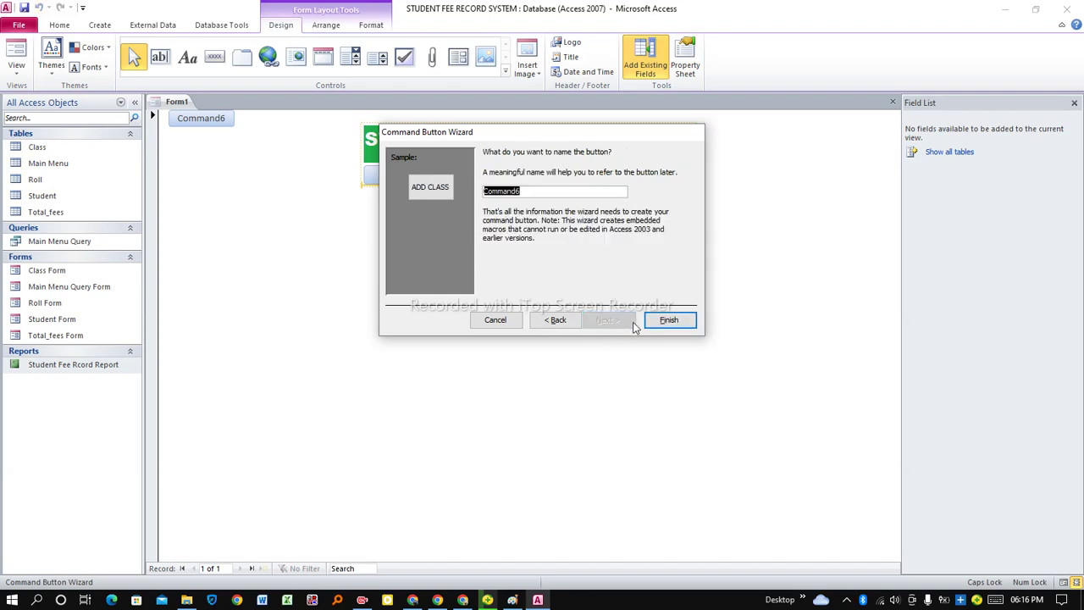
pyautogui.click(666, 321)
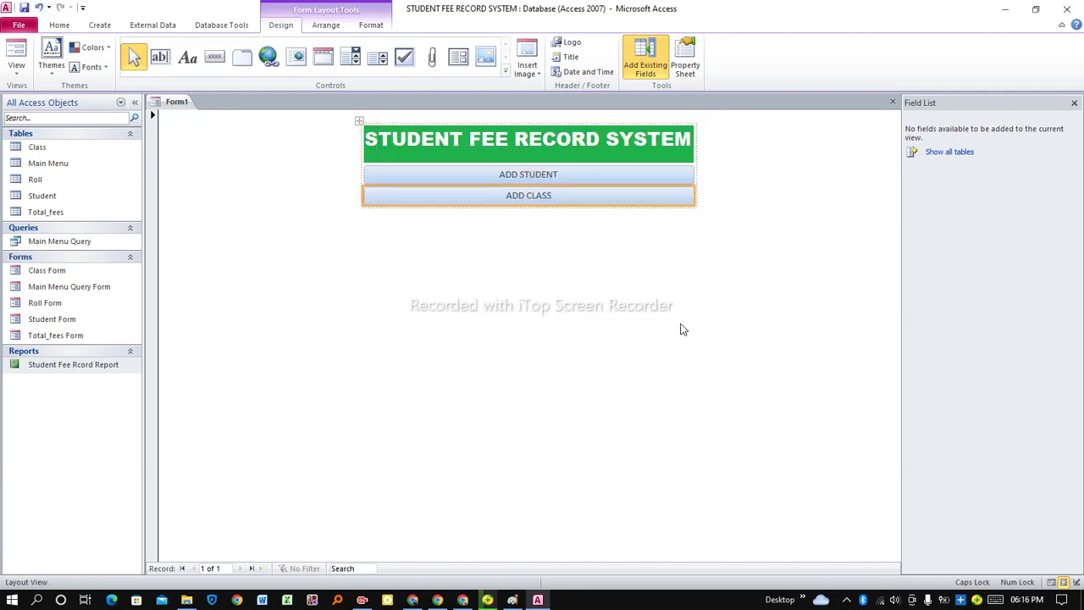
# Add a command button below ADD CLASS with a form operation that opens Roll Form and shows all the records
pyautogui.click(222, 65)
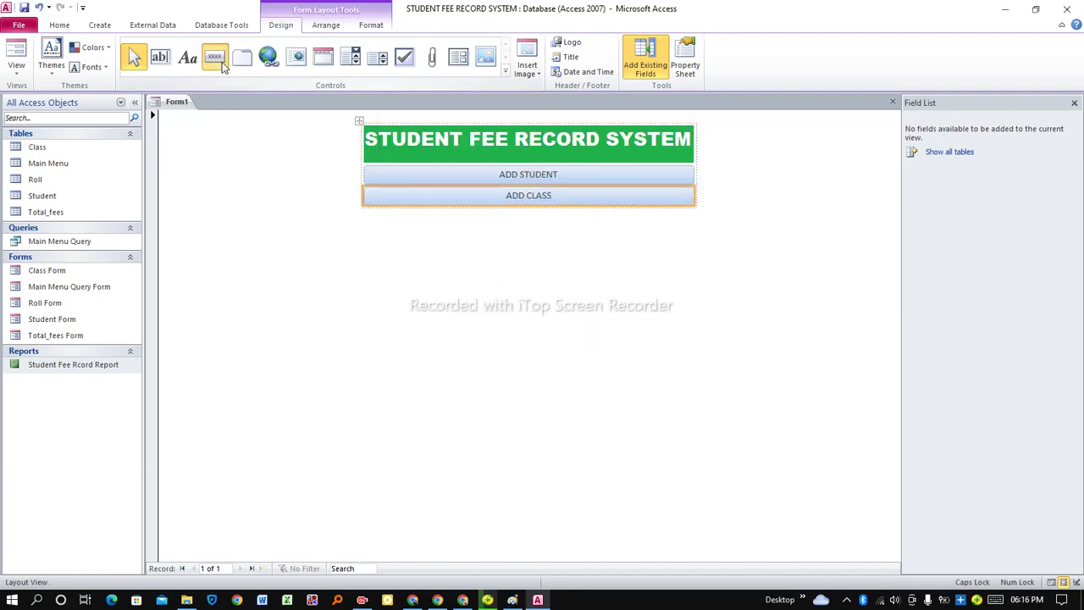
pyautogui.click(428, 209)
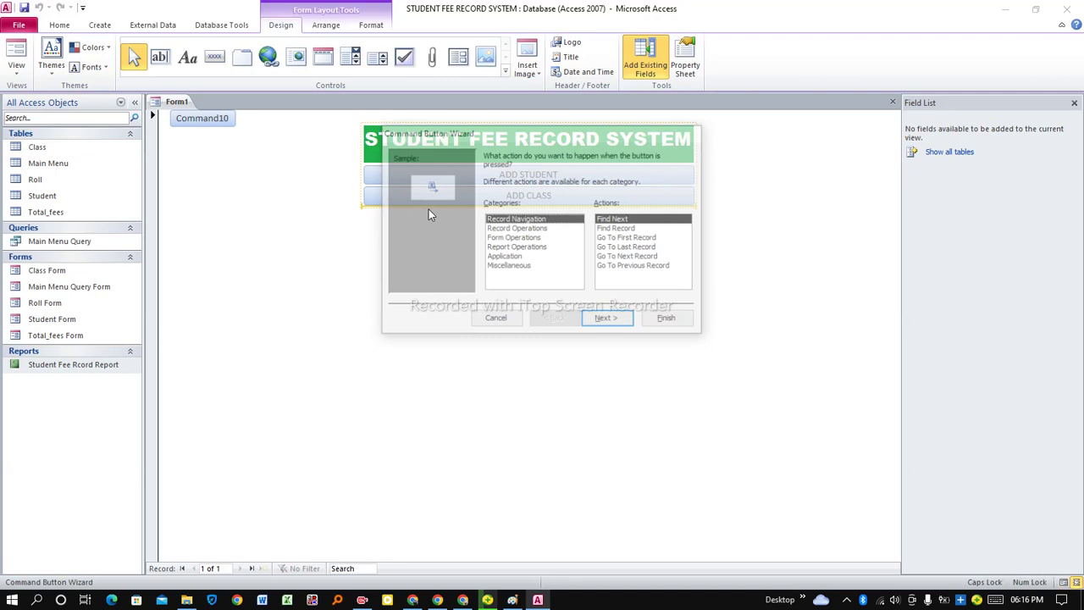
pyautogui.click(511, 239)
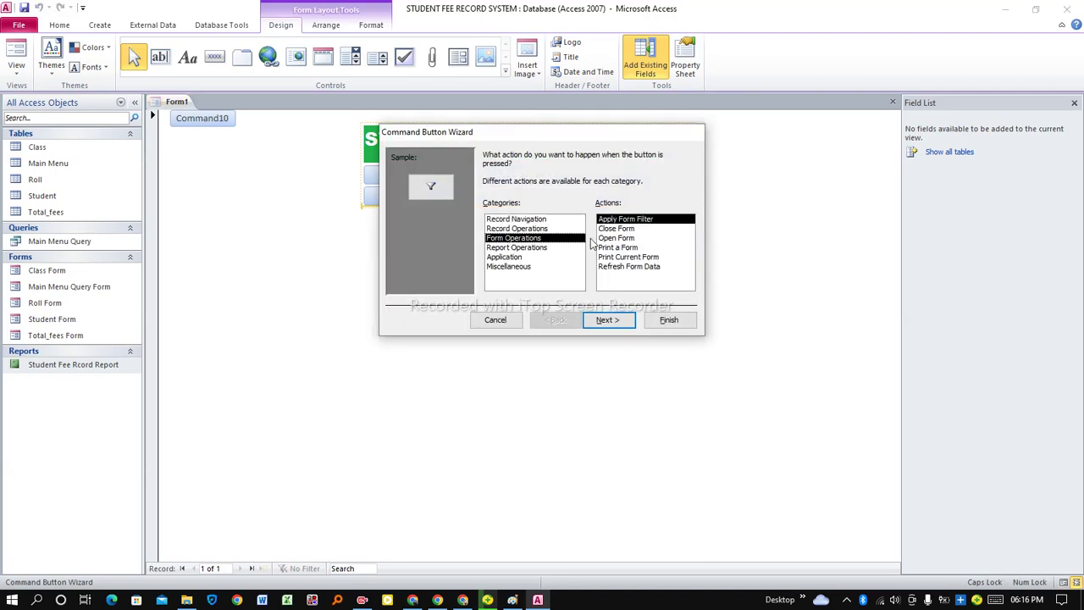
pyautogui.click(607, 239)
pyautogui.click(608, 320)
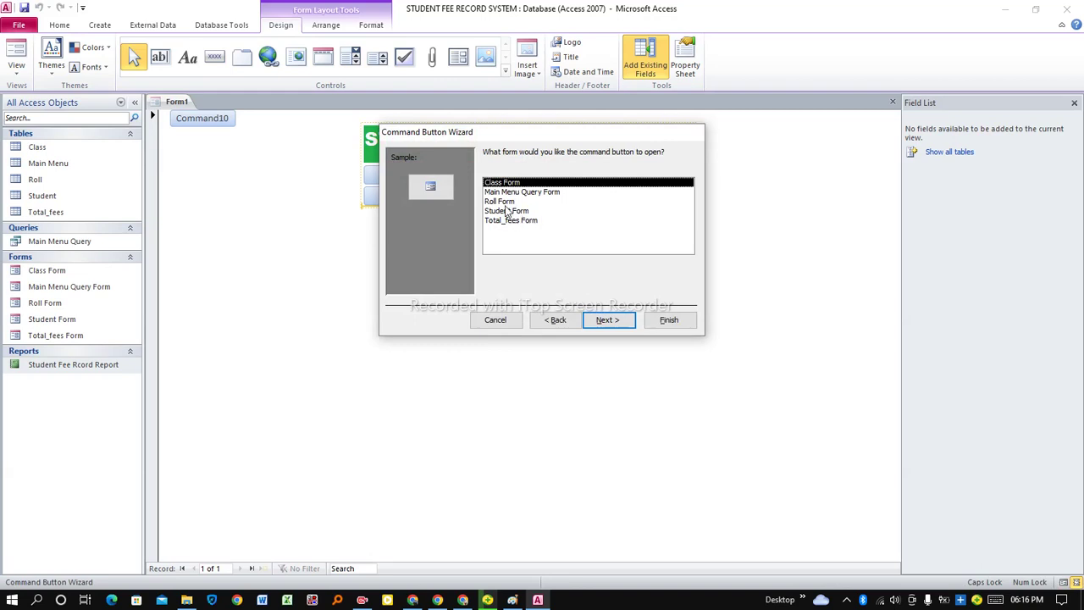
pyautogui.click(505, 202)
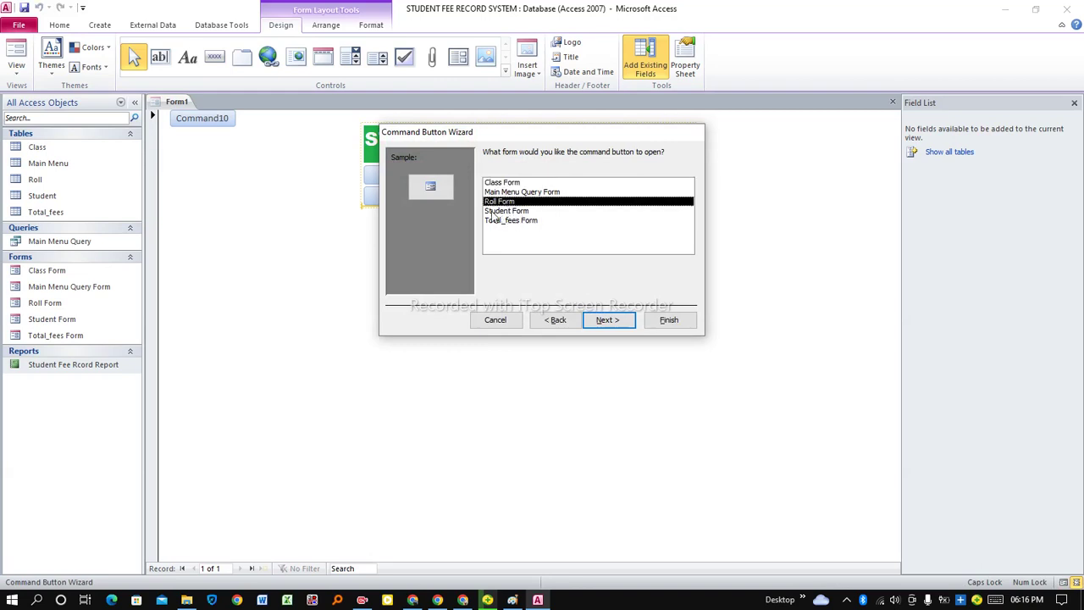
pyautogui.click(608, 326)
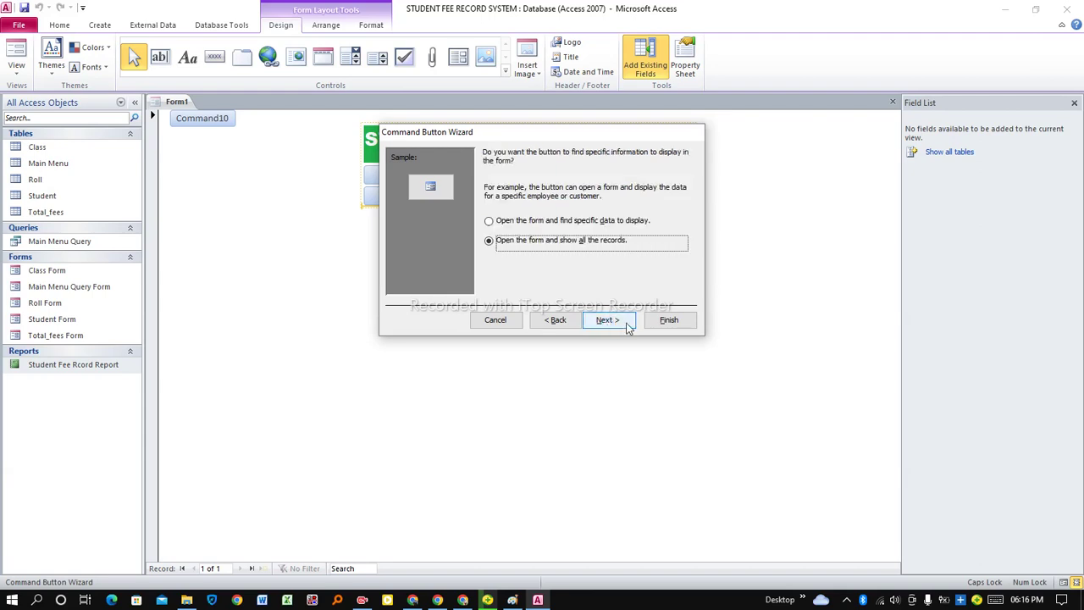
pyautogui.click(622, 326)
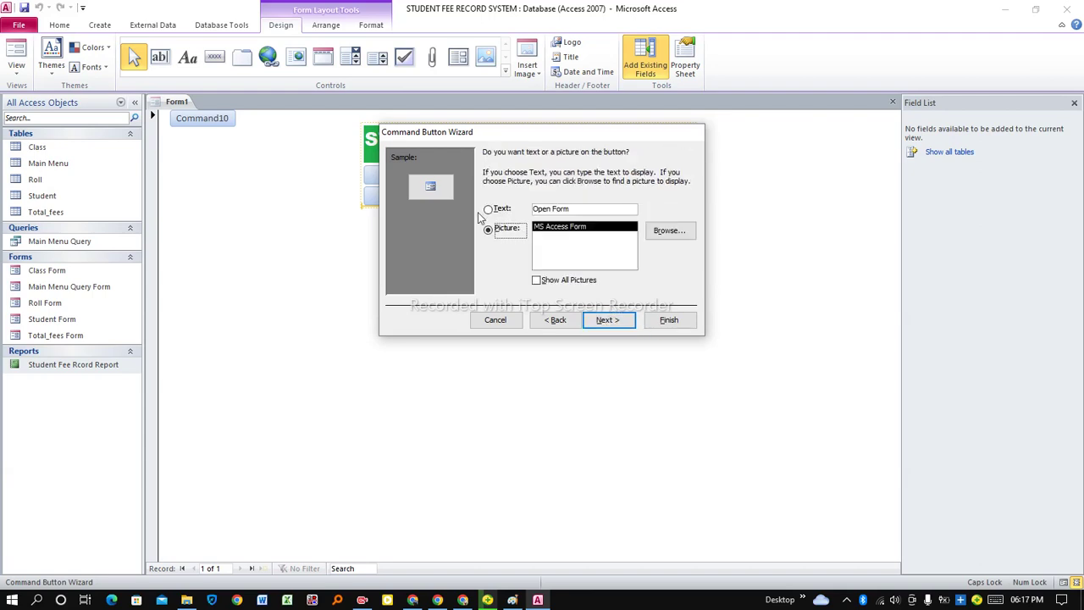
# Give the third command button the text ADD ROLL instead of a picture and finish the wizard with its default name
pyautogui.click(489, 210)
pyautogui.press('Tab')
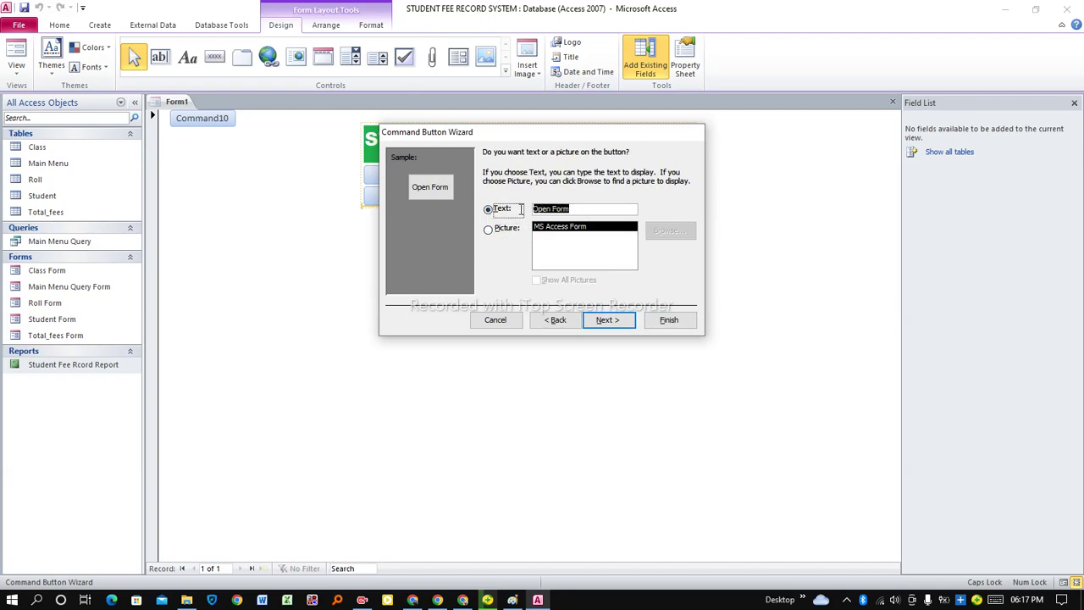
pyautogui.write('ADD ROLL')
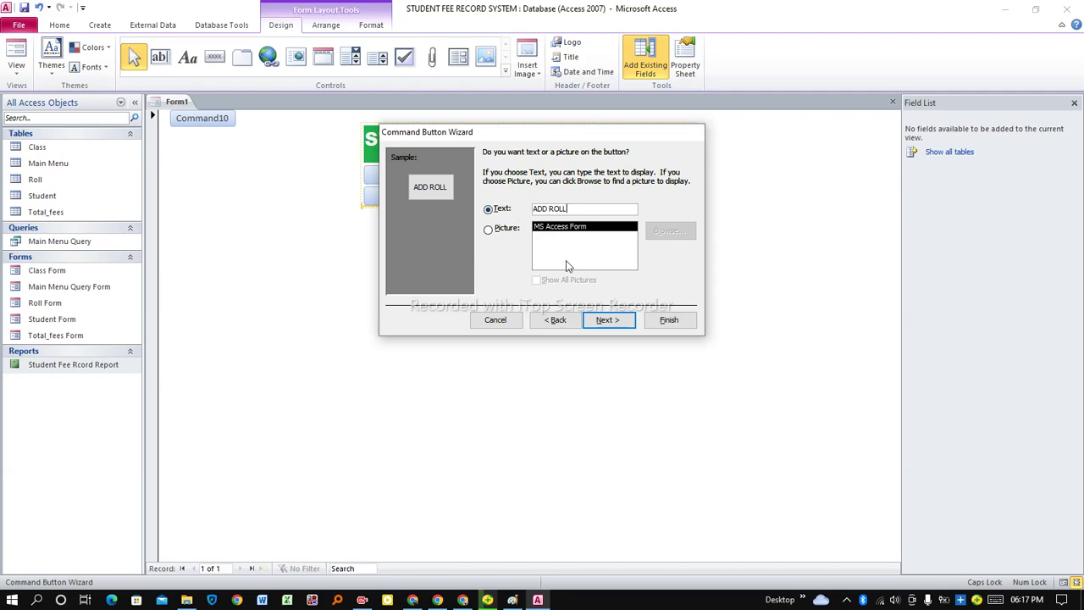
pyautogui.click(609, 321)
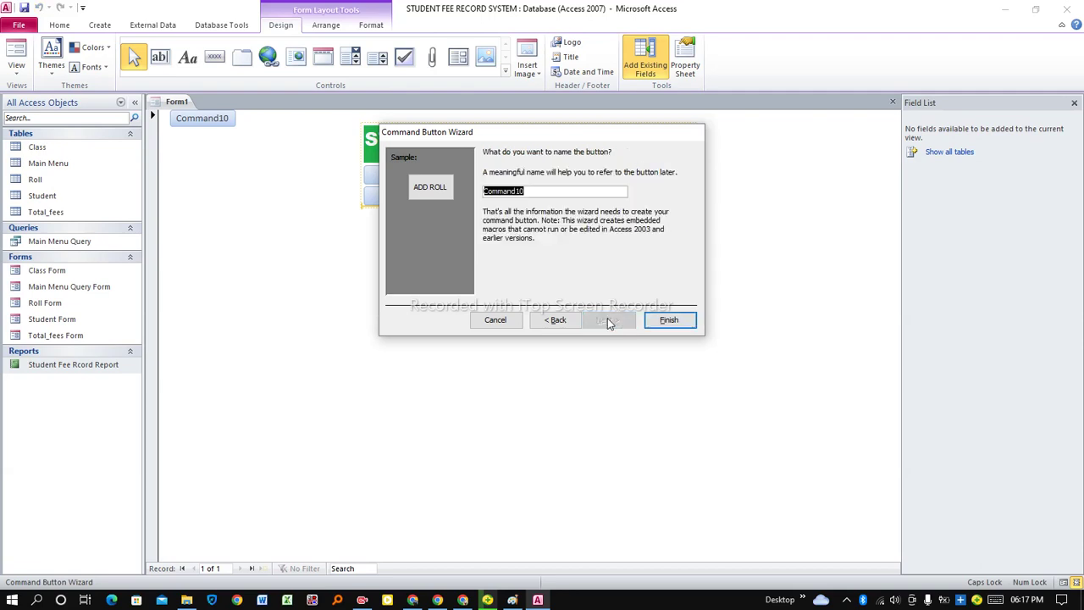
pyautogui.click(667, 321)
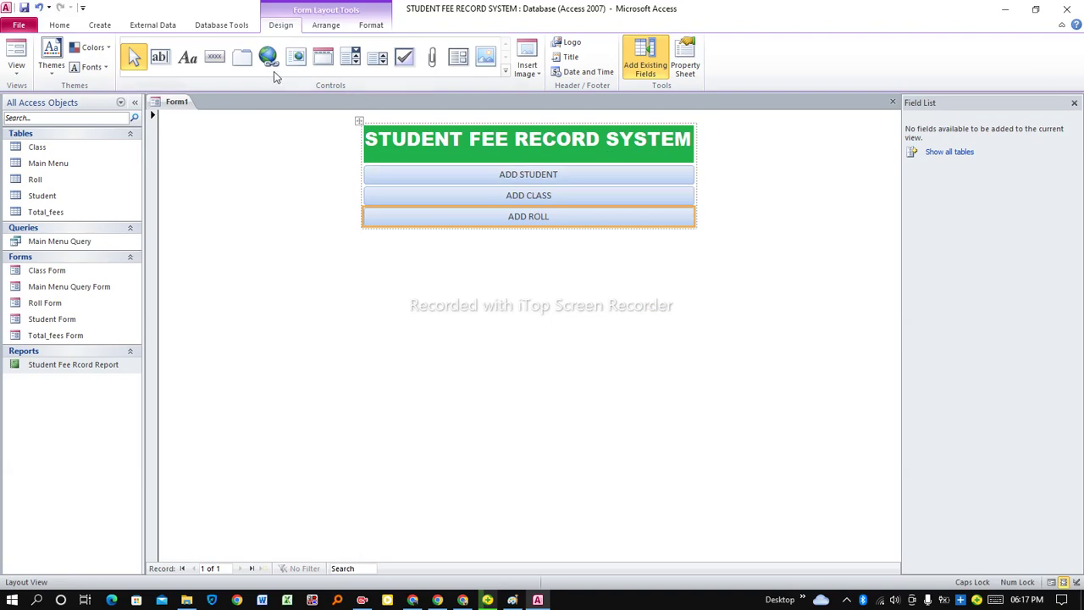
# Add a command button below ADD ROLL with a form operation that opens Total_fees Form and shows all the records
pyautogui.click(214, 57)
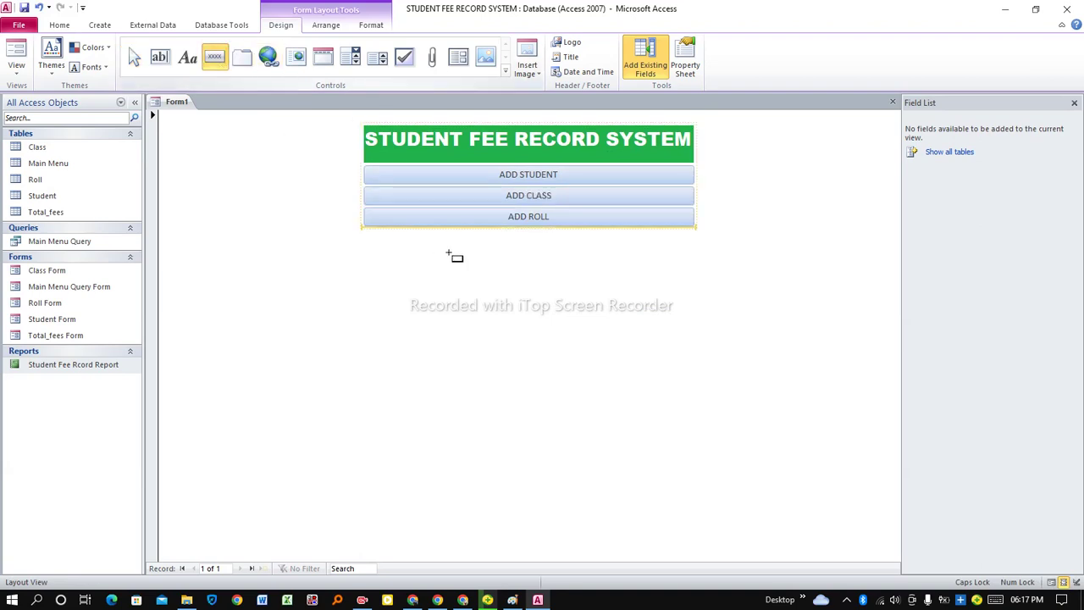
pyautogui.click(418, 243)
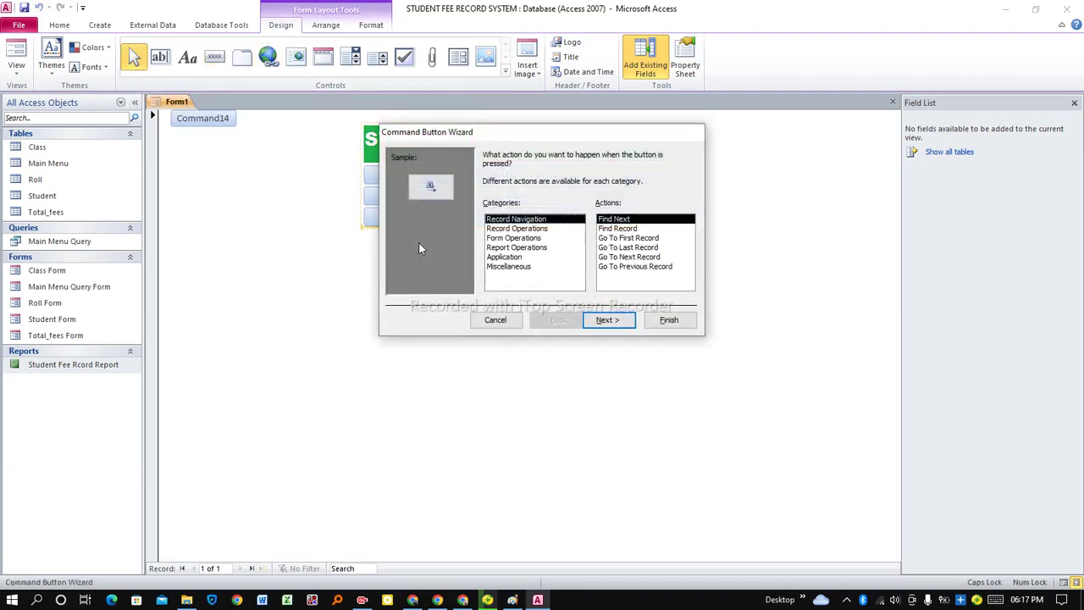
pyautogui.click(497, 241)
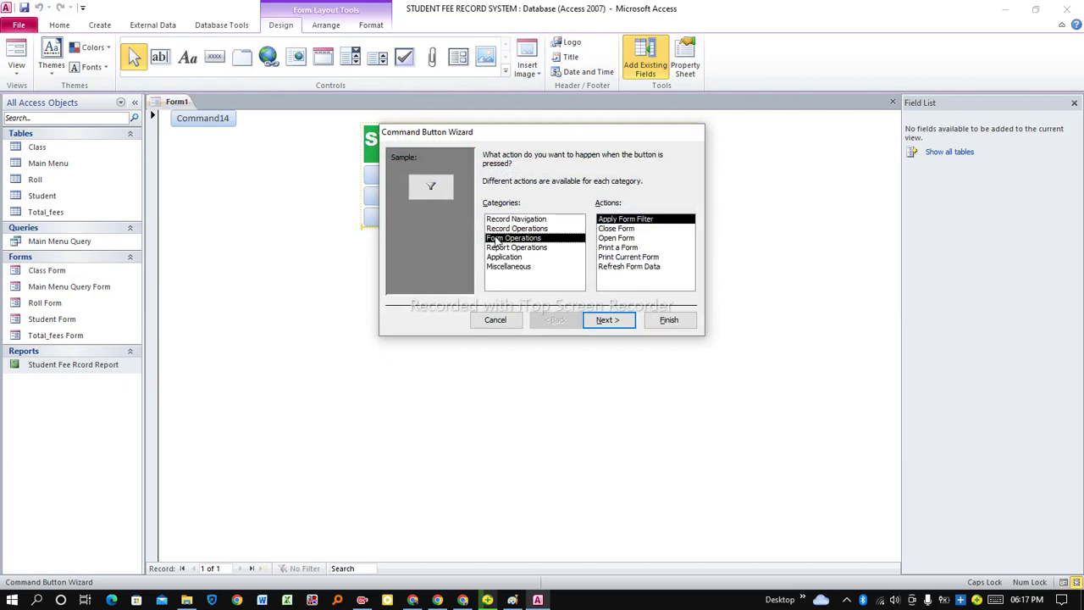
pyautogui.click(615, 238)
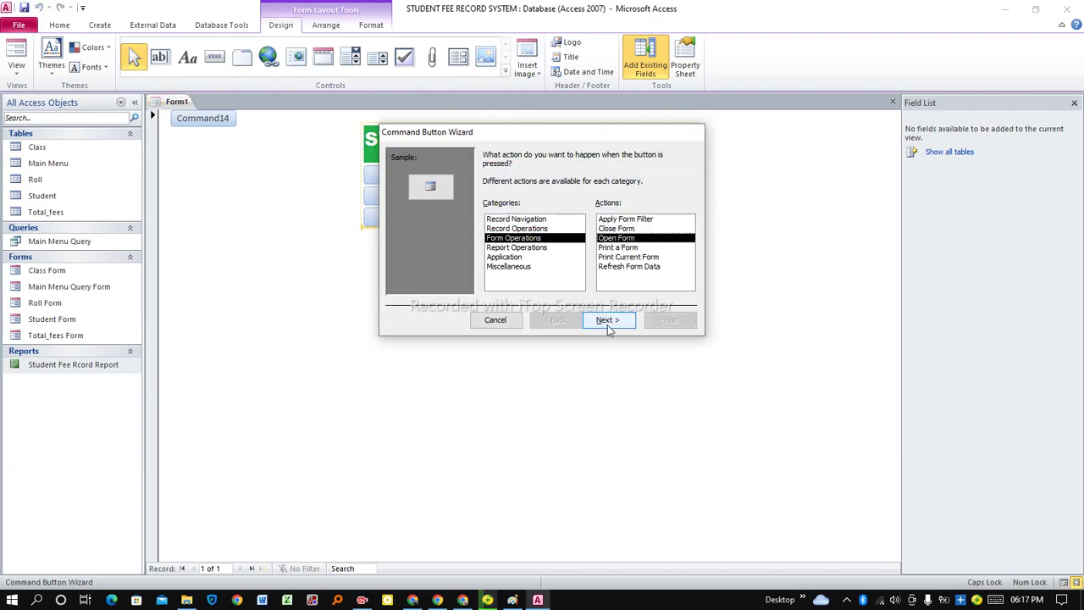
pyautogui.click(607, 320)
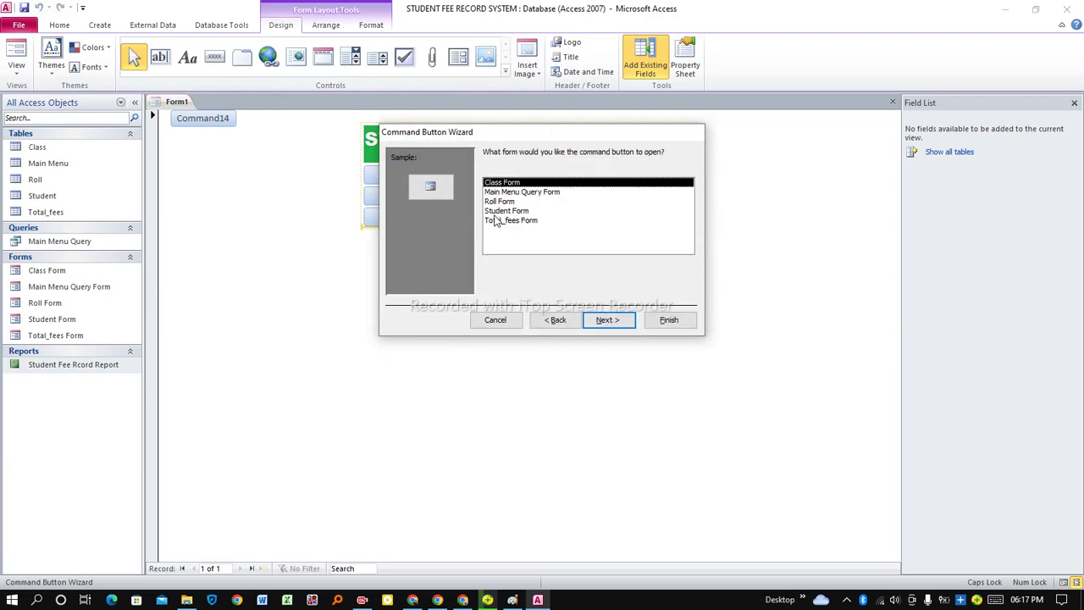
pyautogui.click(499, 222)
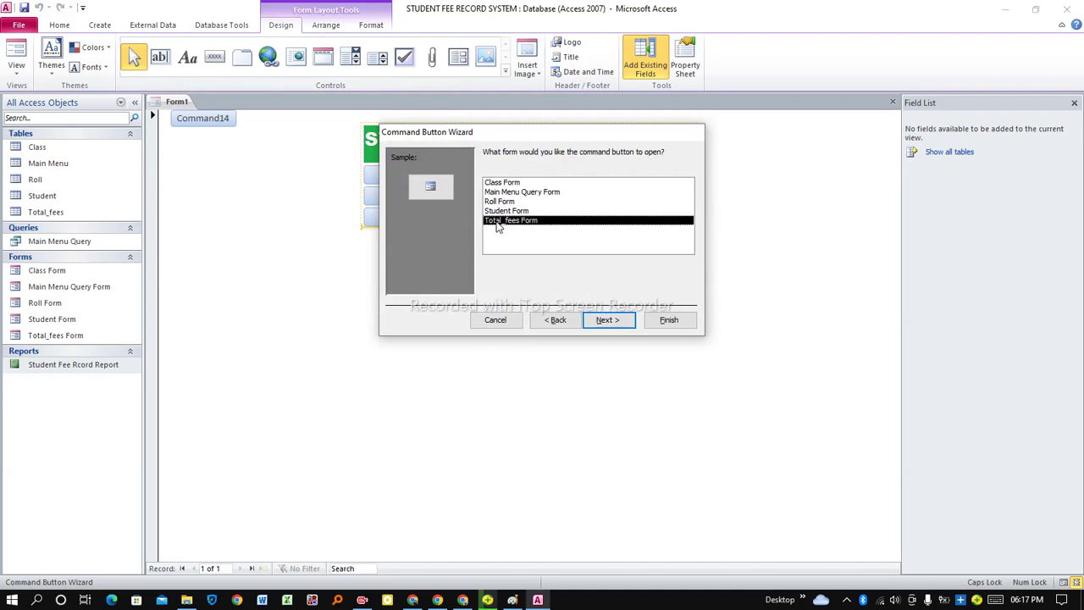
pyautogui.click(621, 319)
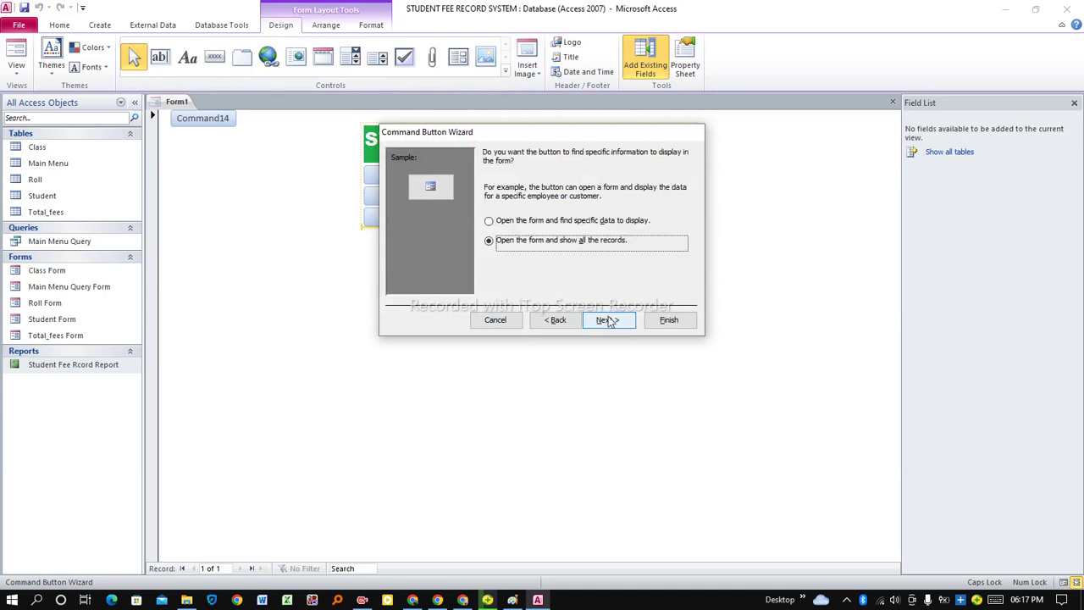
pyautogui.click(609, 319)
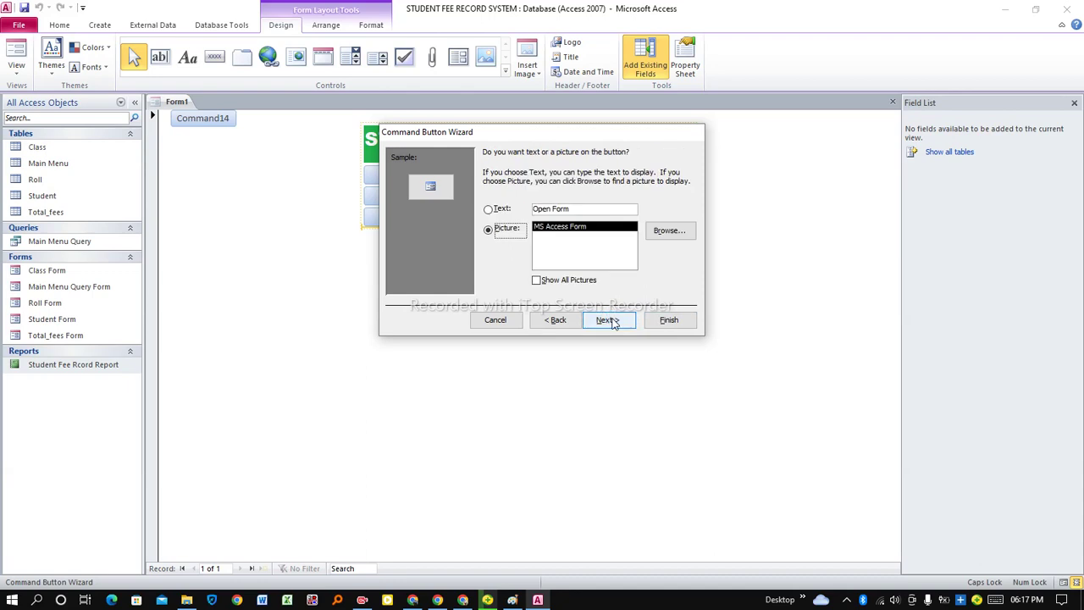
# Label the fourth command button with the text TOTAL FEES and finish the wizard with its default name
pyautogui.click(499, 211)
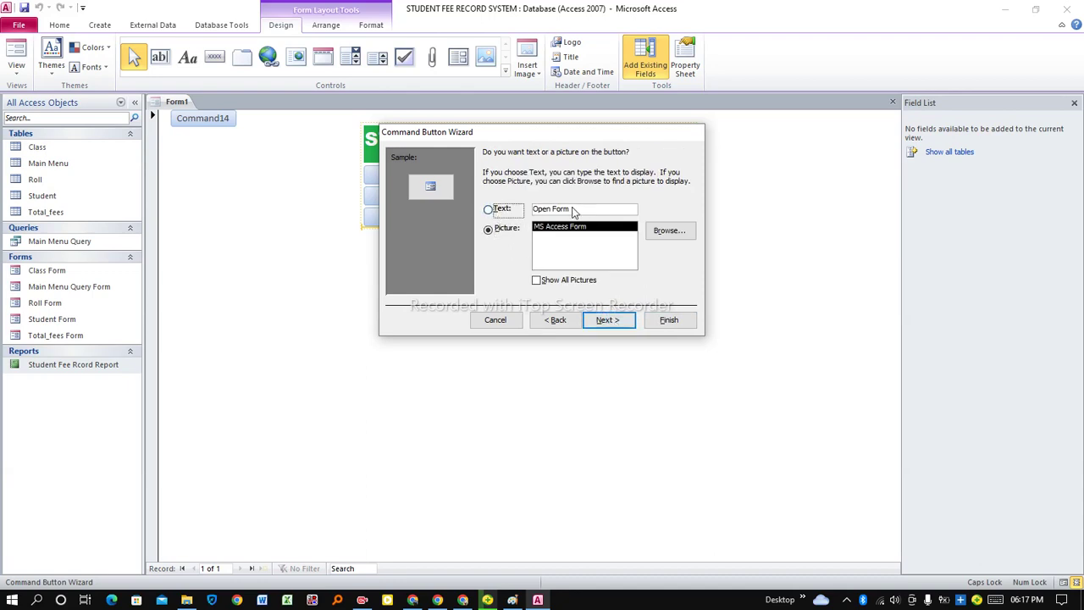
pyautogui.moveTo(575, 212); pyautogui.dragTo(531, 216)
pyautogui.write('TOTAL ')
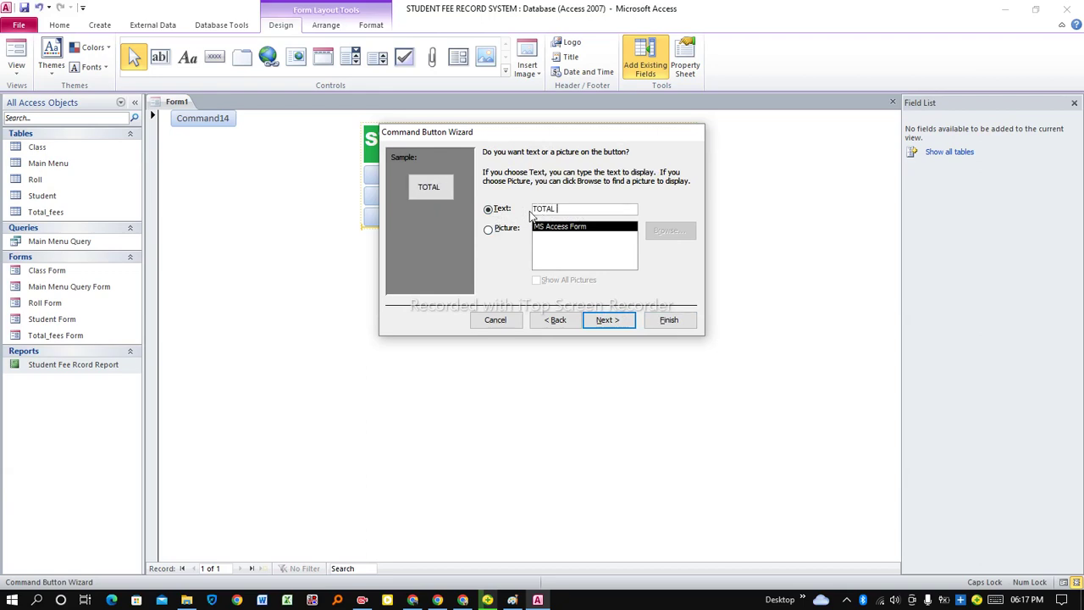
pyautogui.write('FEES')
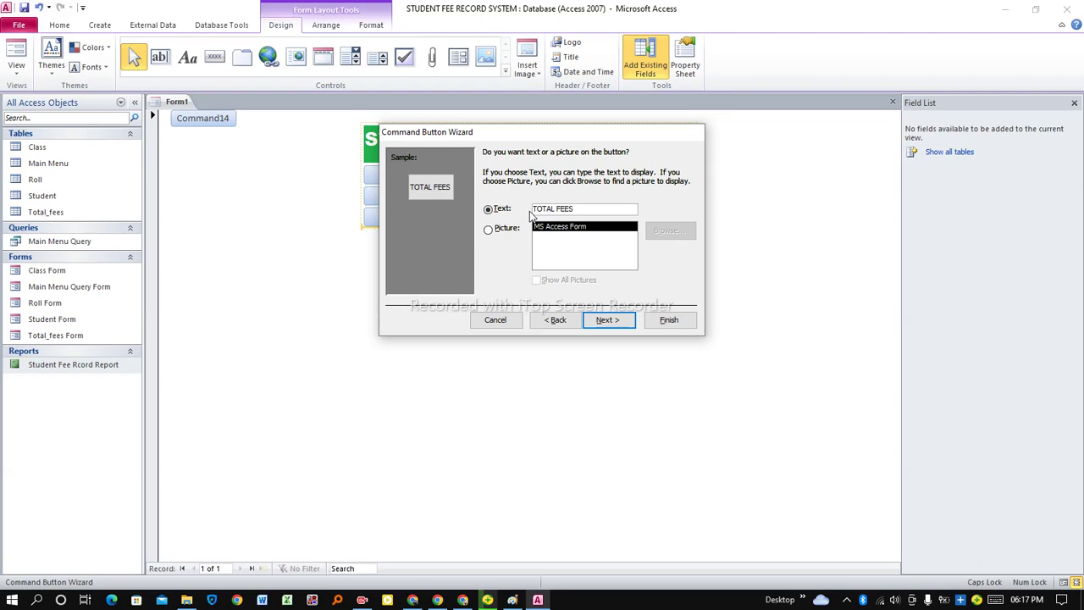
pyautogui.click(624, 323)
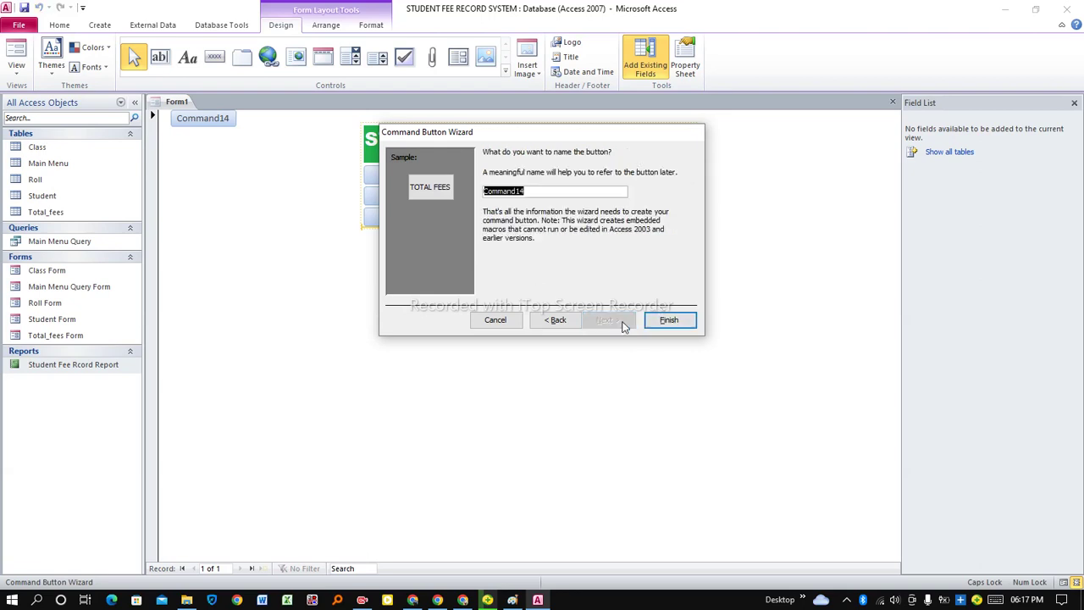
pyautogui.click(665, 320)
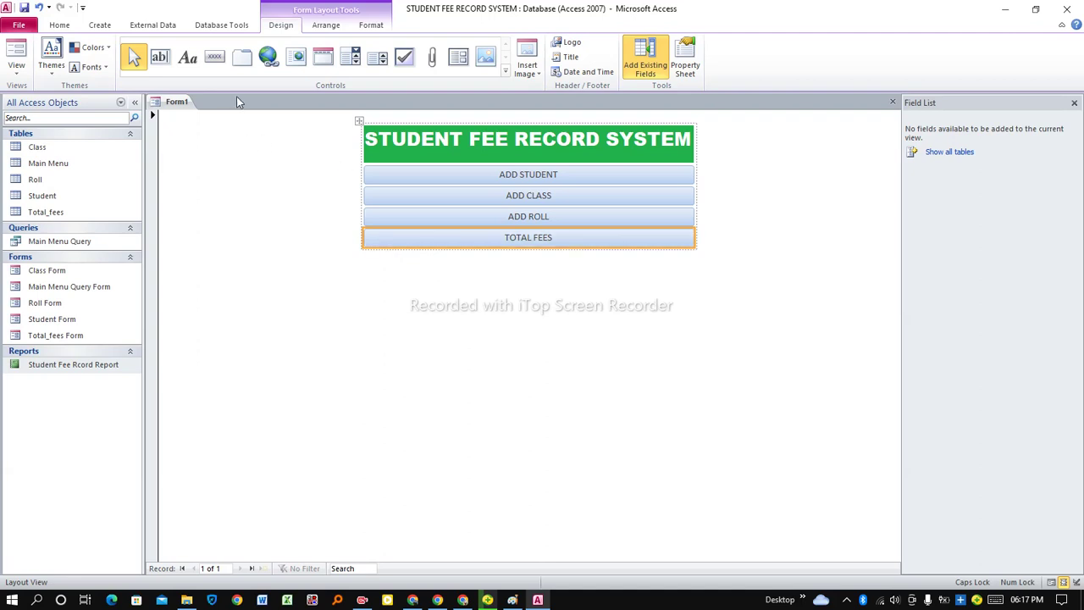
# Add a command button below TOTAL FEES with a form operation that opens Main Menu Query Form and shows all the records
pyautogui.click(214, 56)
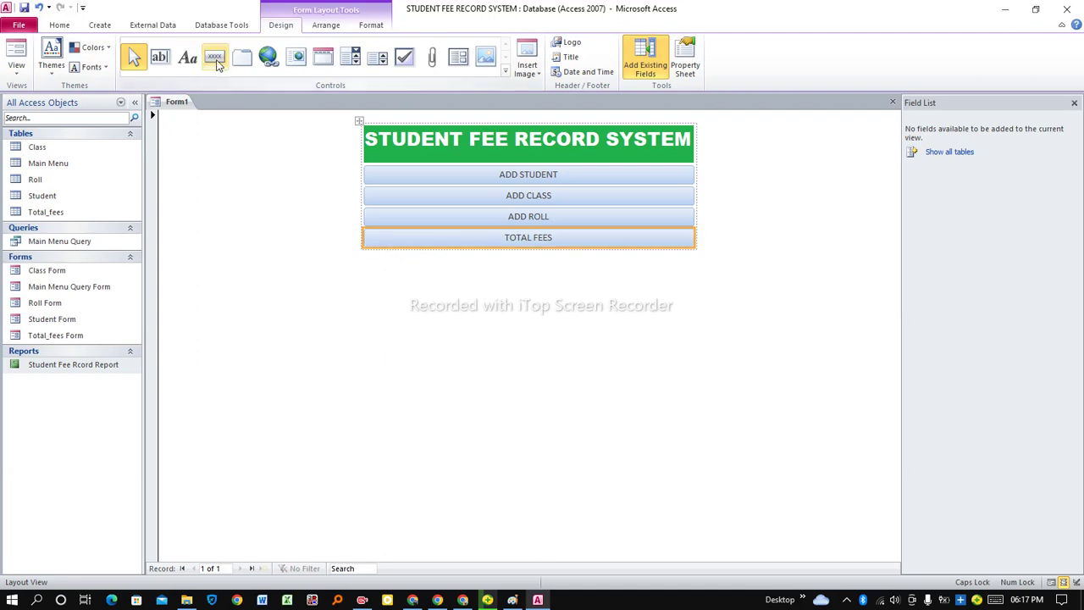
pyautogui.click(402, 261)
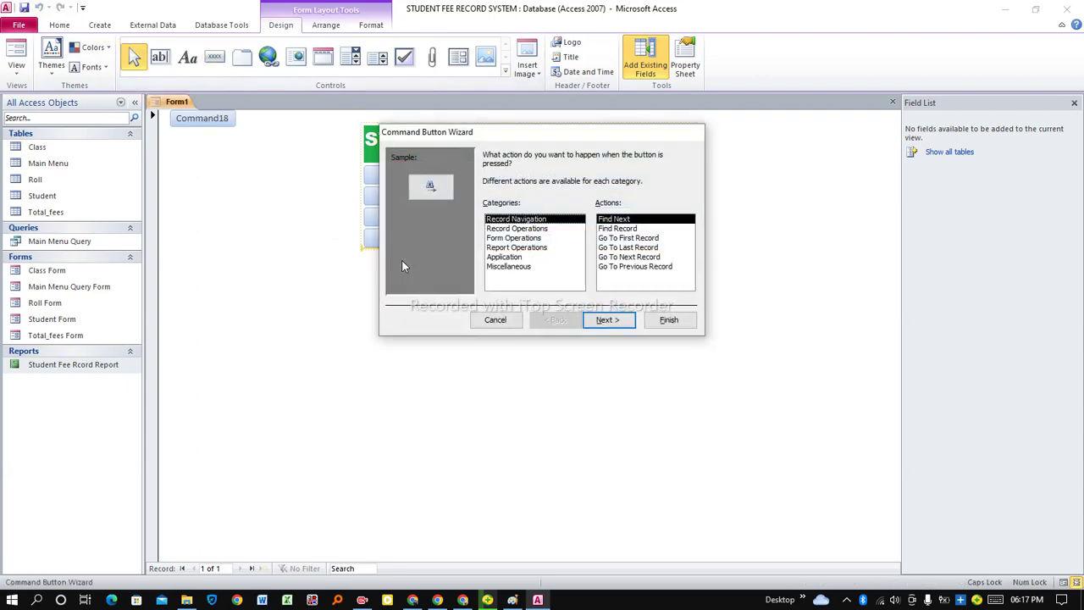
pyautogui.click(512, 241)
pyautogui.click(615, 239)
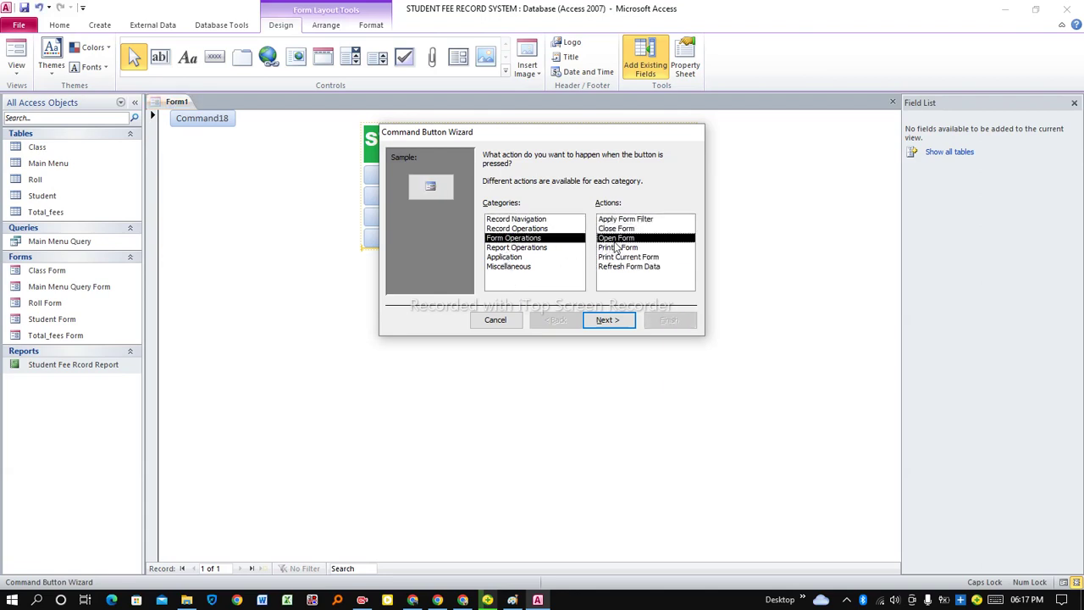
pyautogui.click(607, 320)
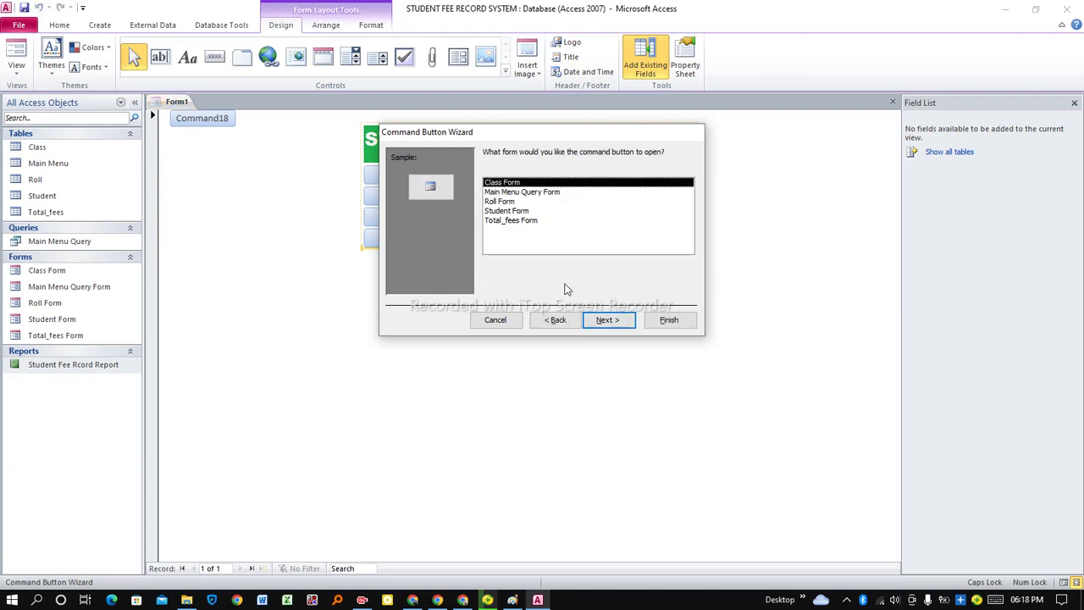
pyautogui.click(502, 193)
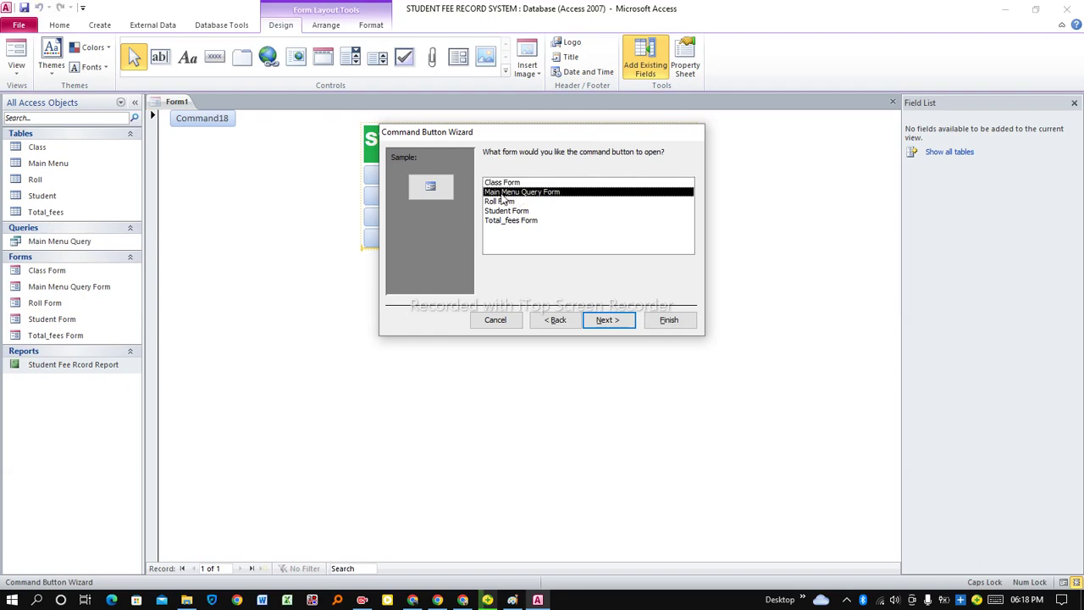
pyautogui.click(606, 320)
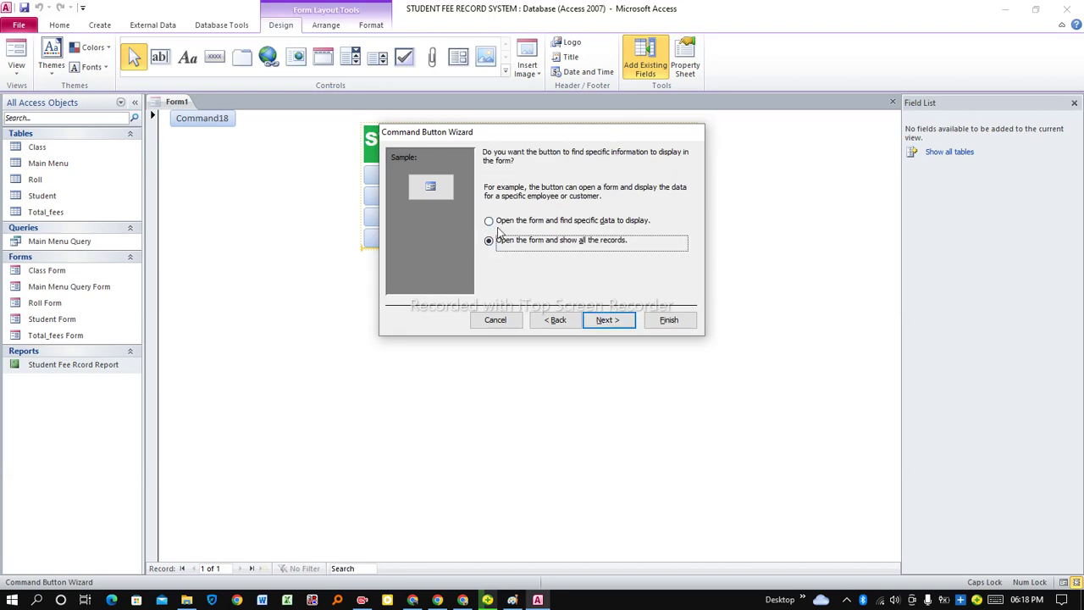
pyautogui.click(607, 320)
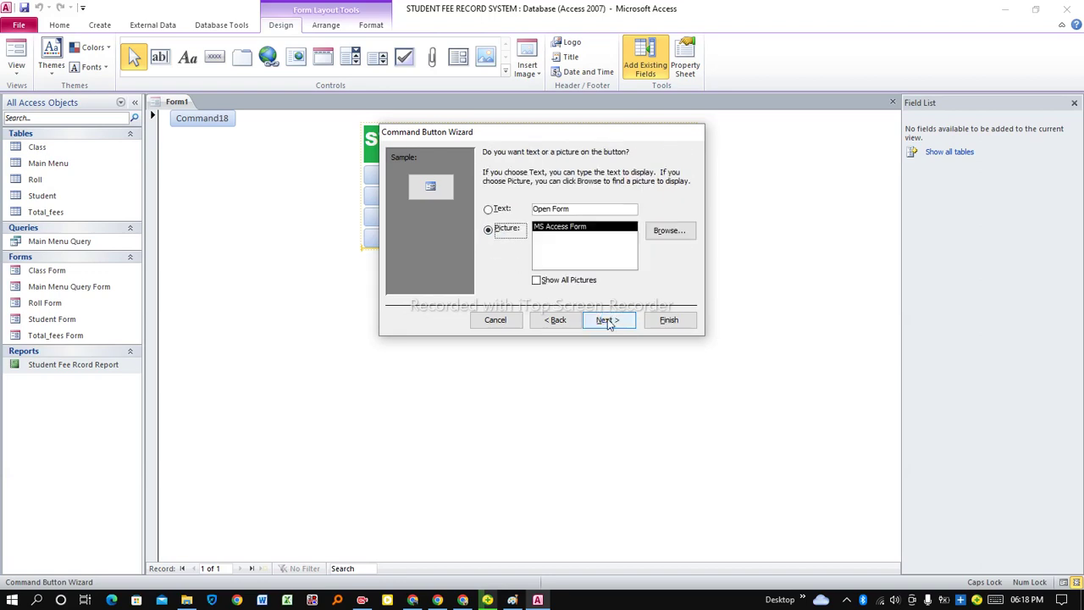
# Label the fifth command button with the text STUDENT FEE RECORD DETAILS and finish the wizard with its default name
pyautogui.click(489, 210)
pyautogui.moveTo(580, 211); pyautogui.dragTo(529, 208)
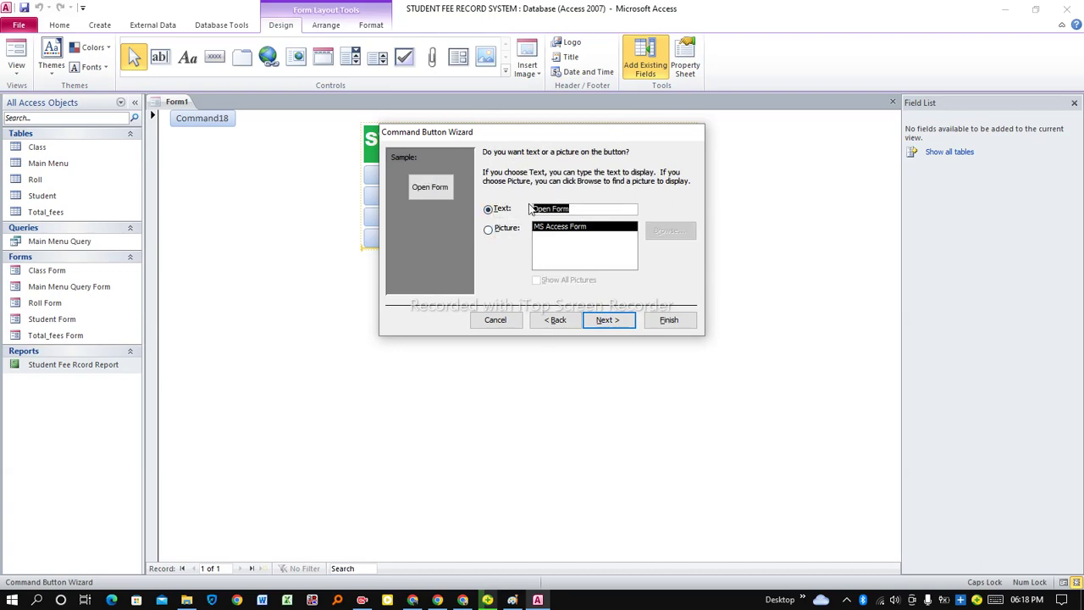
pyautogui.write('STUDENT ')
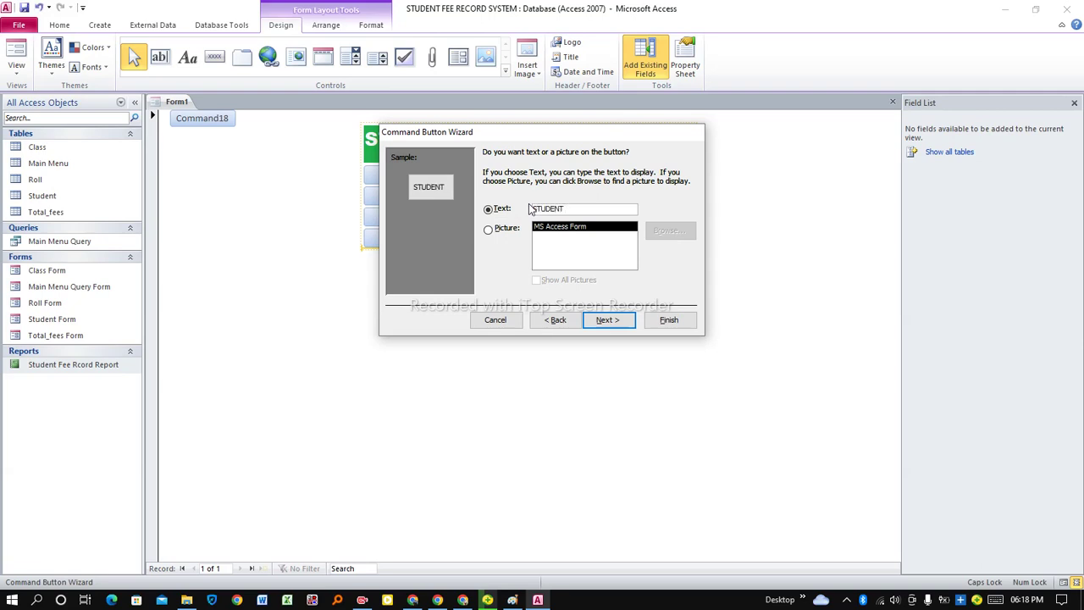
pyautogui.write('FEE RECORD ')
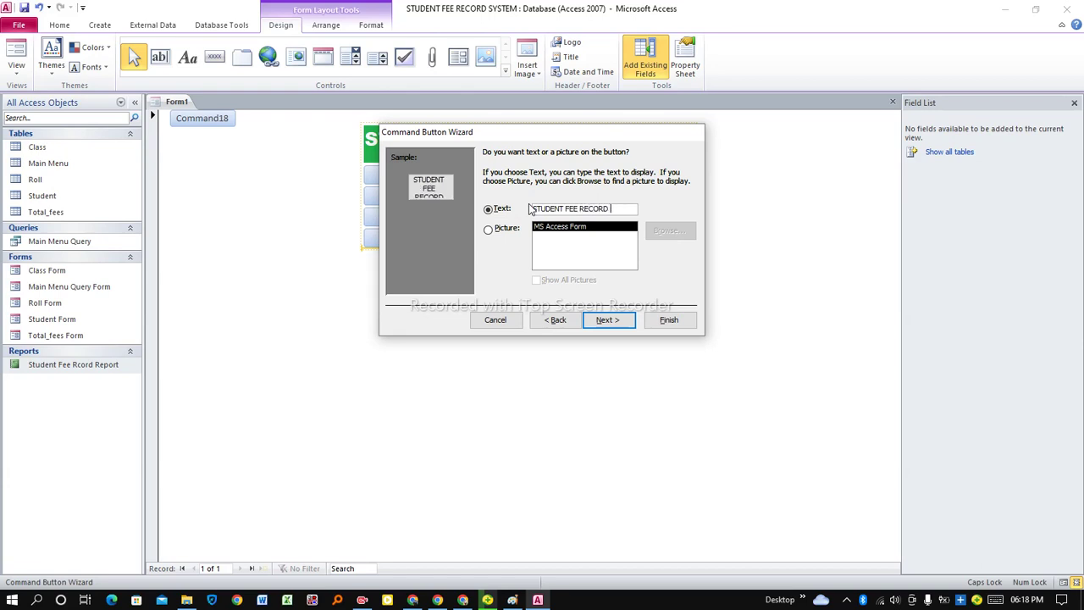
pyautogui.write('DETAILS')
pyautogui.click(608, 321)
pyautogui.click(668, 322)
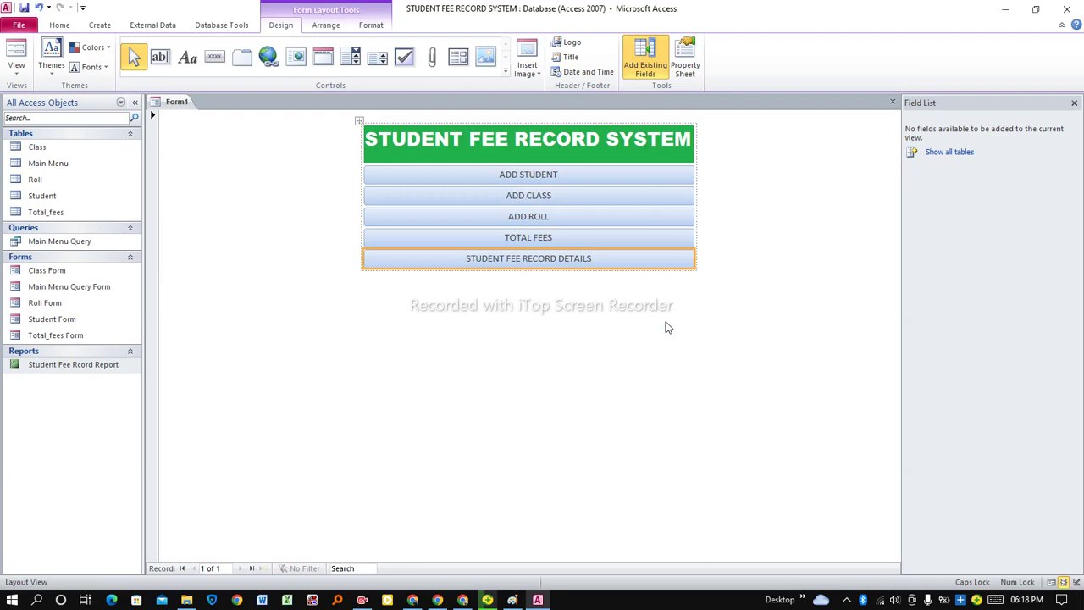
# Add a command button below STUDENT FEE RECORD DETAILS with a report operation that opens Student Fee Rcord Report
pyautogui.click(214, 56)
pyautogui.click(387, 279)
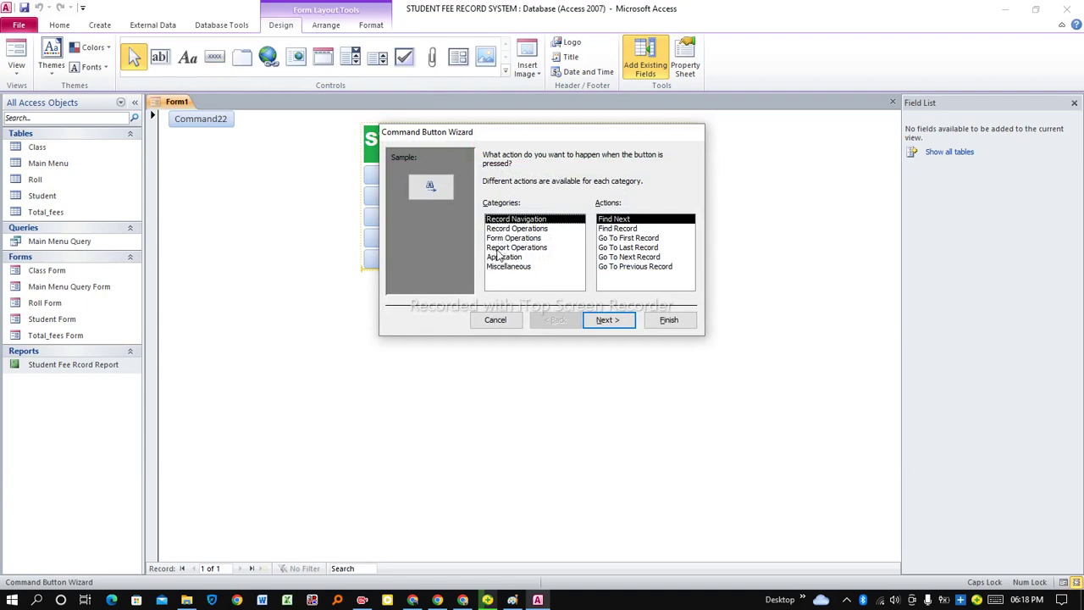
pyautogui.click(499, 249)
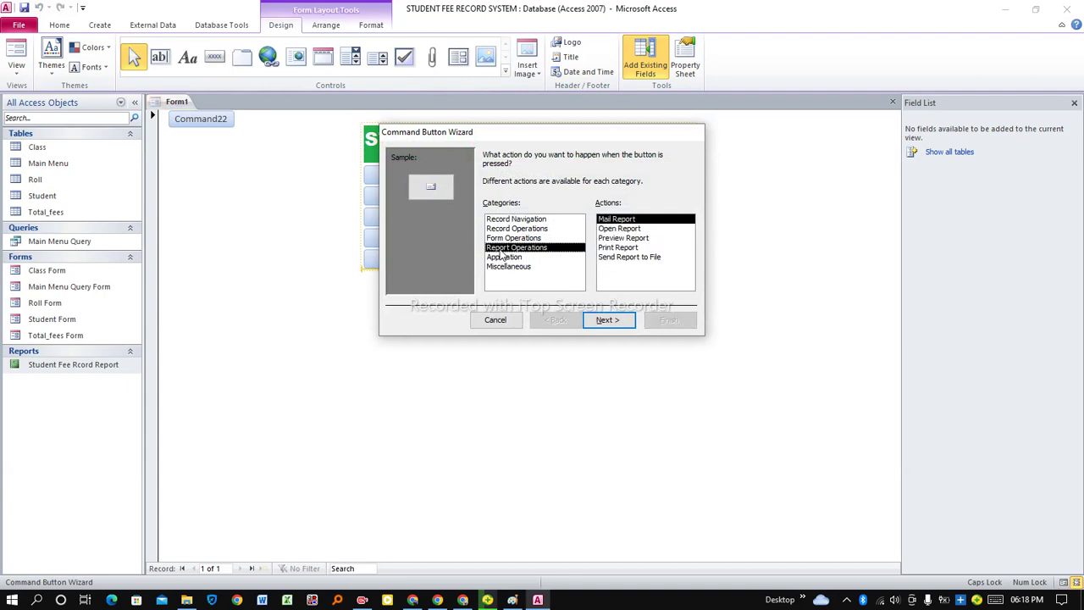
pyautogui.click(613, 228)
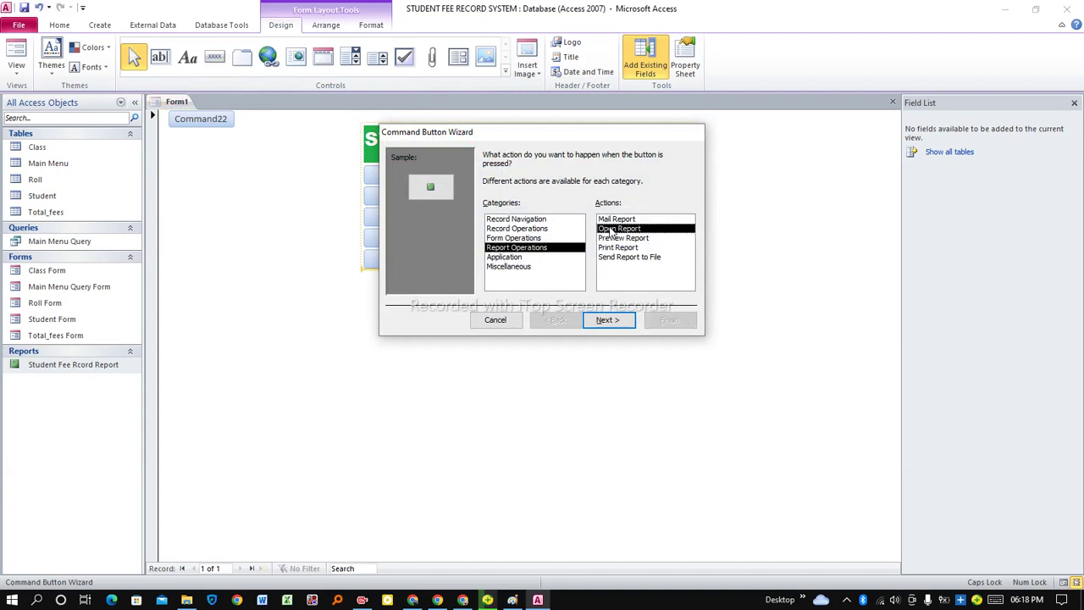
pyautogui.click(610, 320)
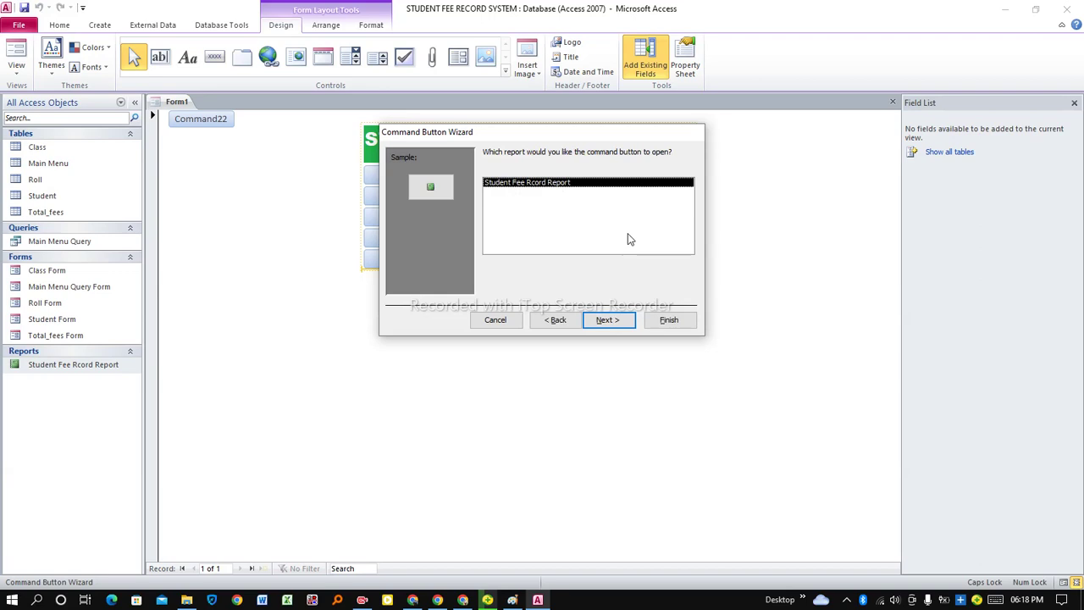
pyautogui.click(607, 320)
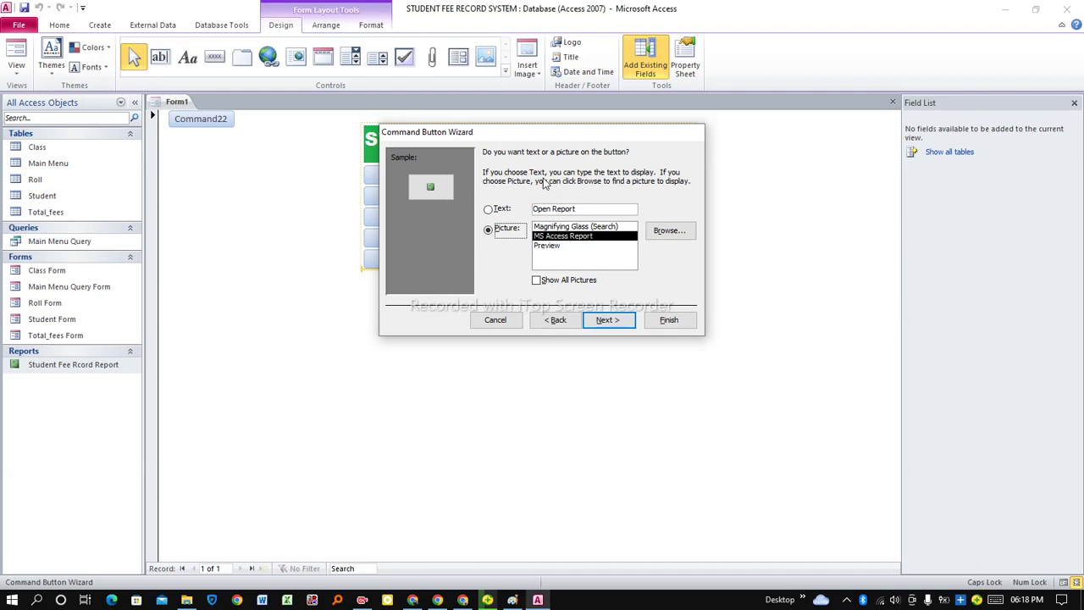
# Label the sixth command button with the text STUDENT FEE RECORD REPORT and finish the wizard with its default name
pyautogui.click(560, 210)
pyautogui.moveTo(582, 209); pyautogui.dragTo(535, 208)
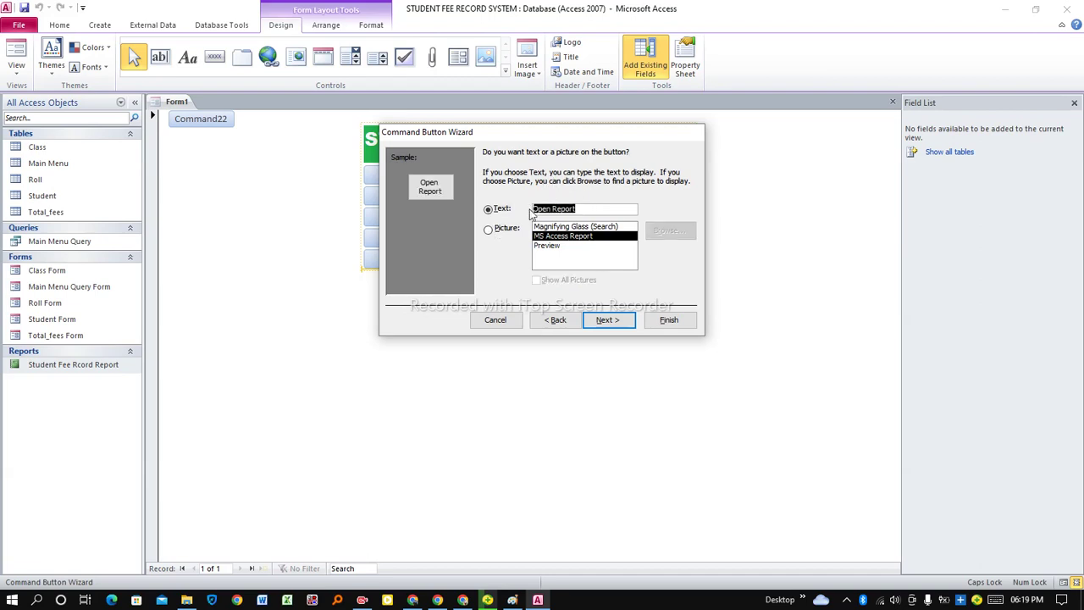
pyautogui.write('ST')
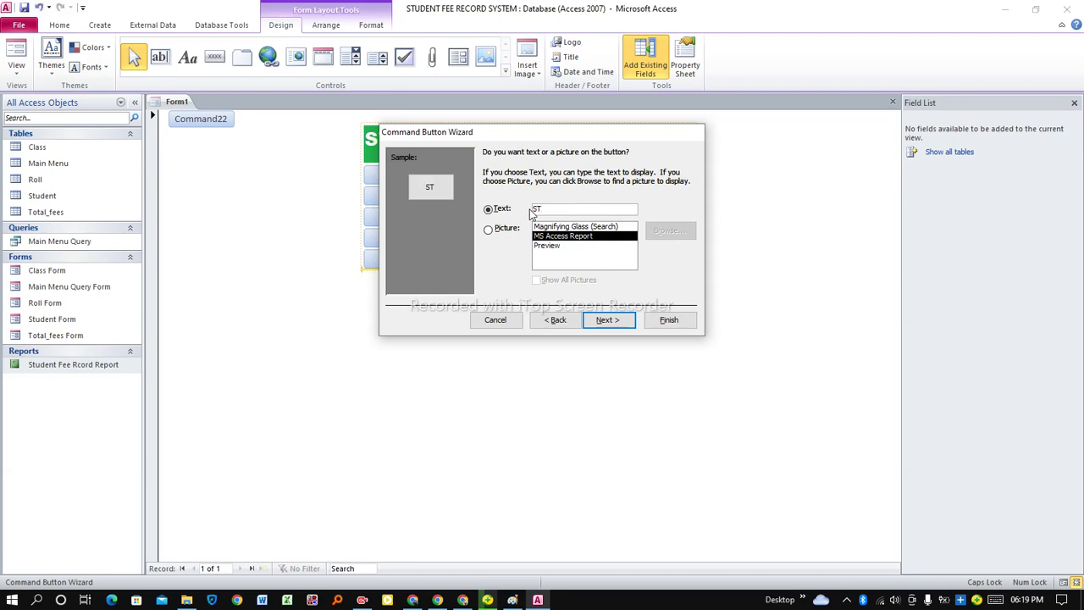
pyautogui.write('UDENT FEE R')
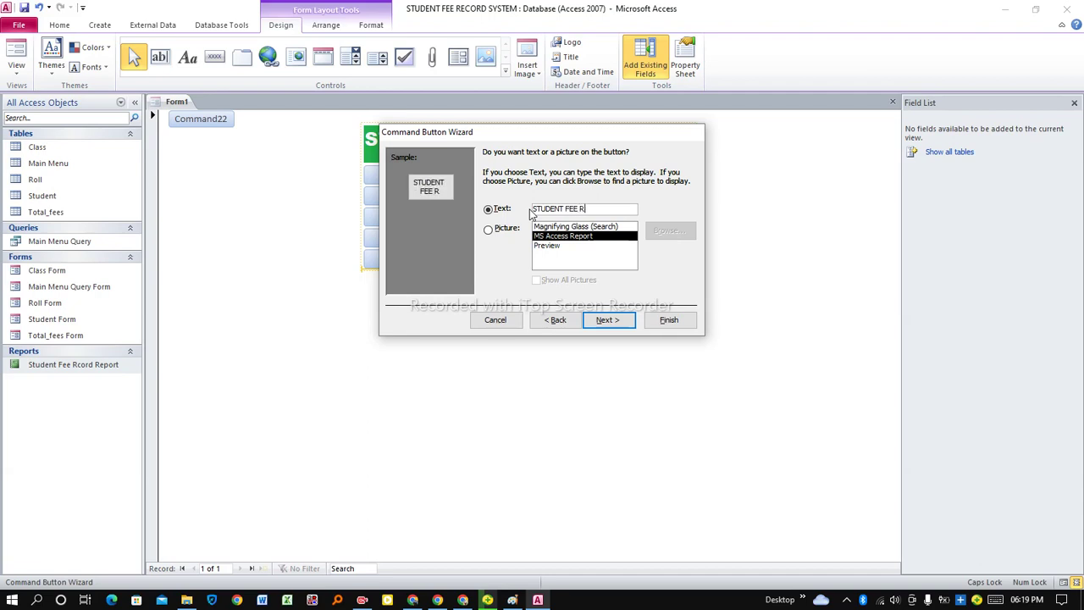
pyautogui.write('CORD')
pyautogui.press('BackSpace')
pyautogui.press('BackSpace')
pyautogui.press('BackSpace')
pyautogui.press('BackSpace')
pyautogui.write('ECORD')
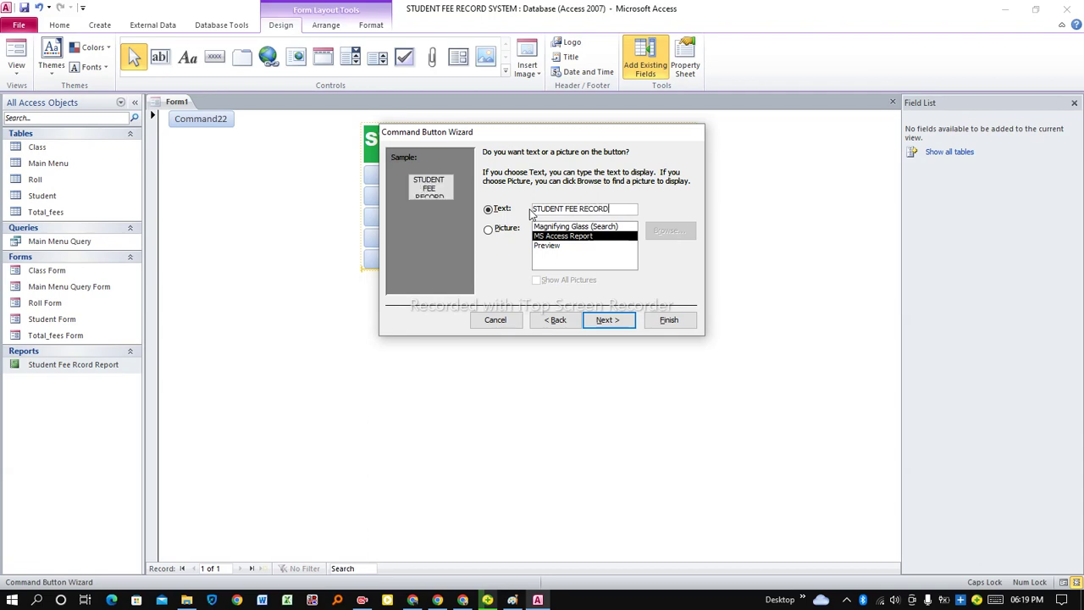
pyautogui.write(' REPORT')
pyautogui.click(606, 319)
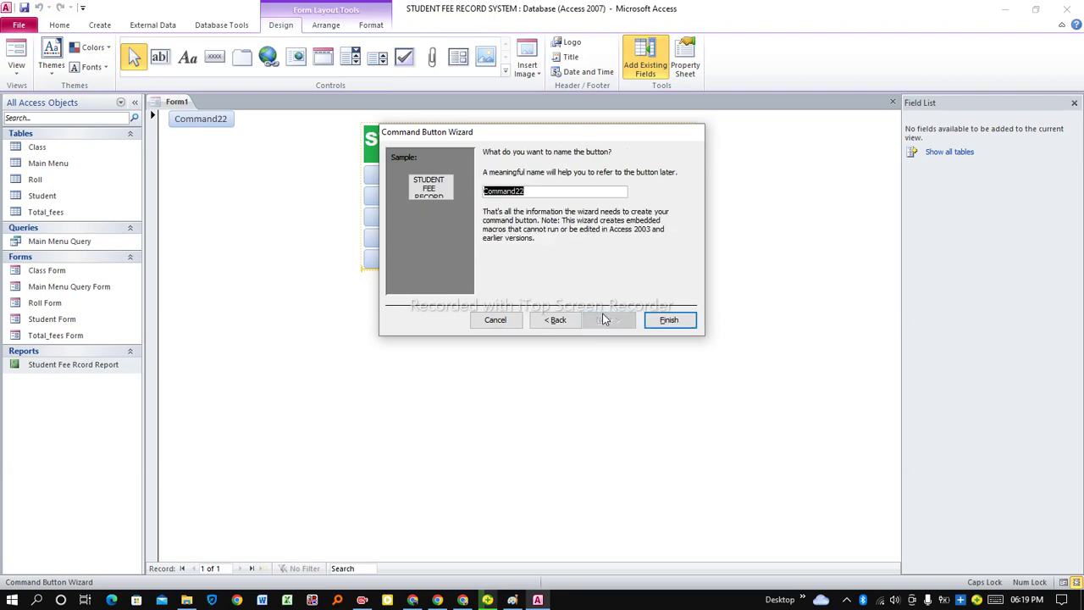
pyautogui.click(665, 322)
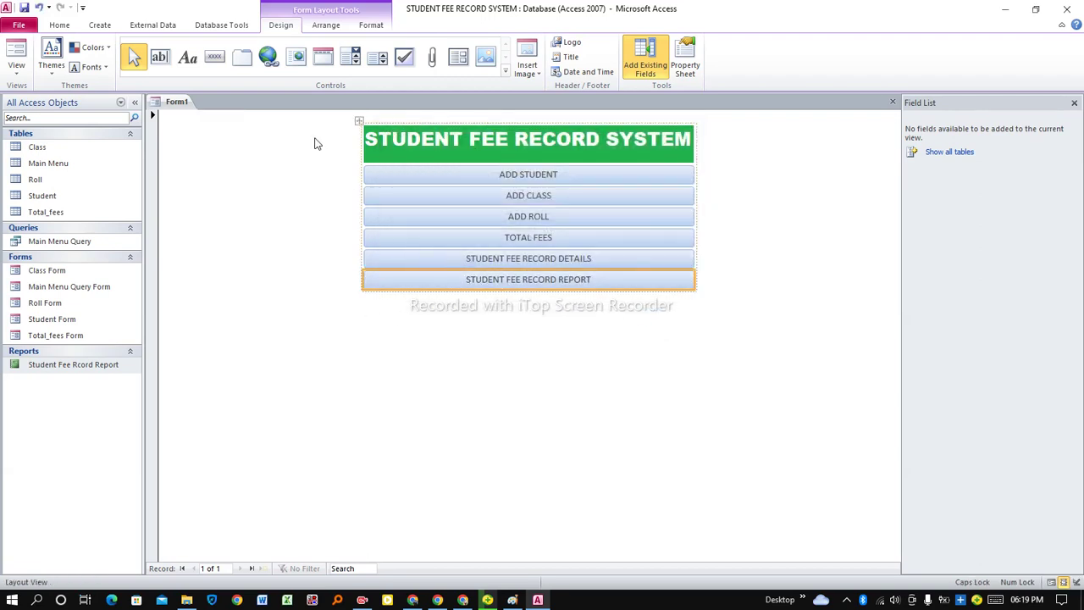
# Add a command button below STUDENT FEE RECORD REPORT with the application action Quit Application
pyautogui.click(224, 64)
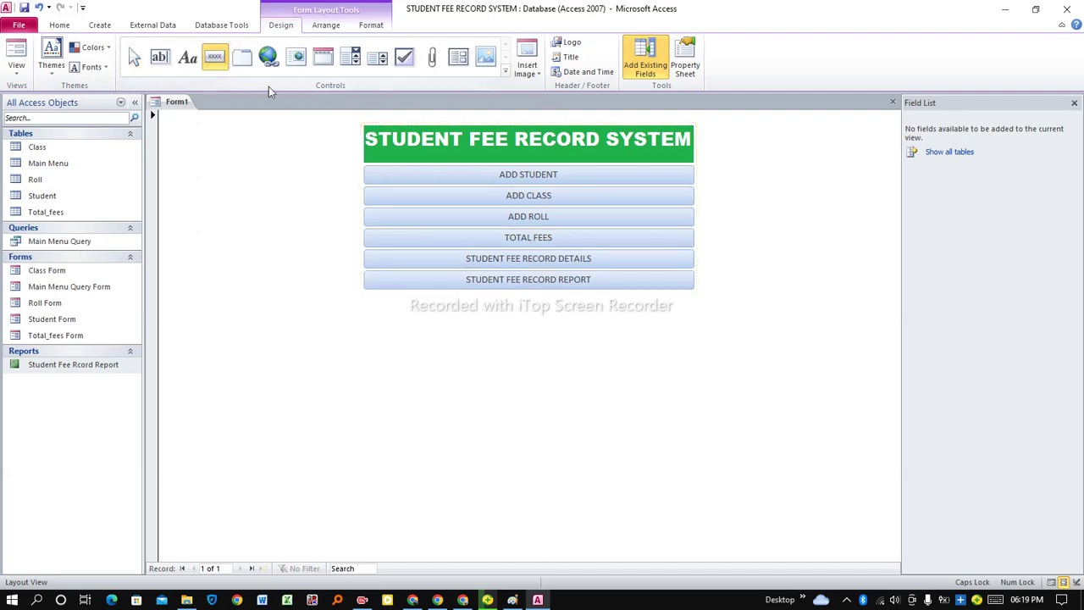
pyautogui.click(449, 298)
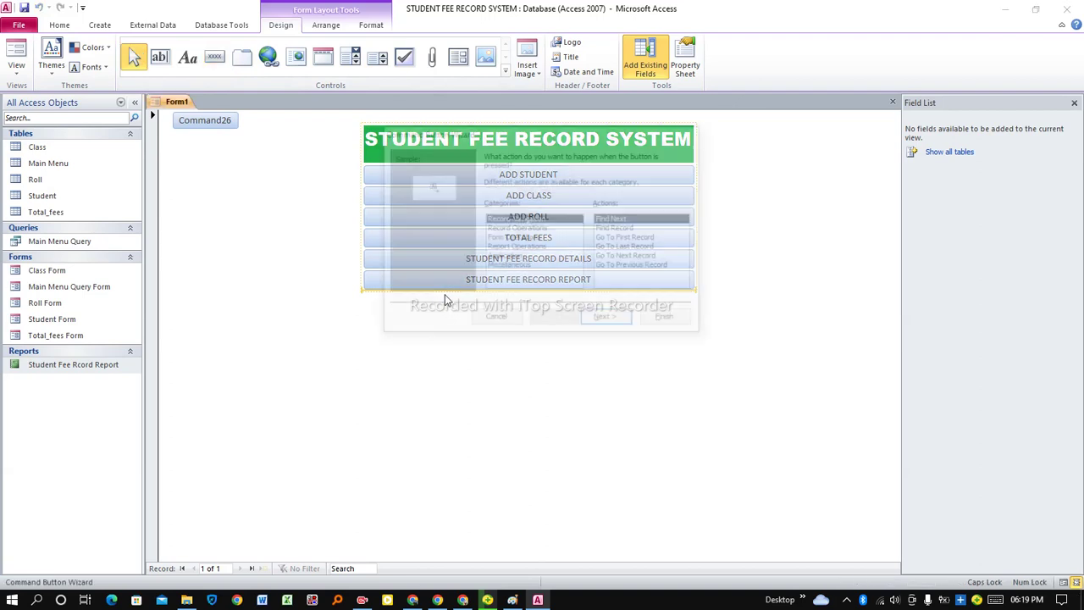
pyautogui.click(508, 266)
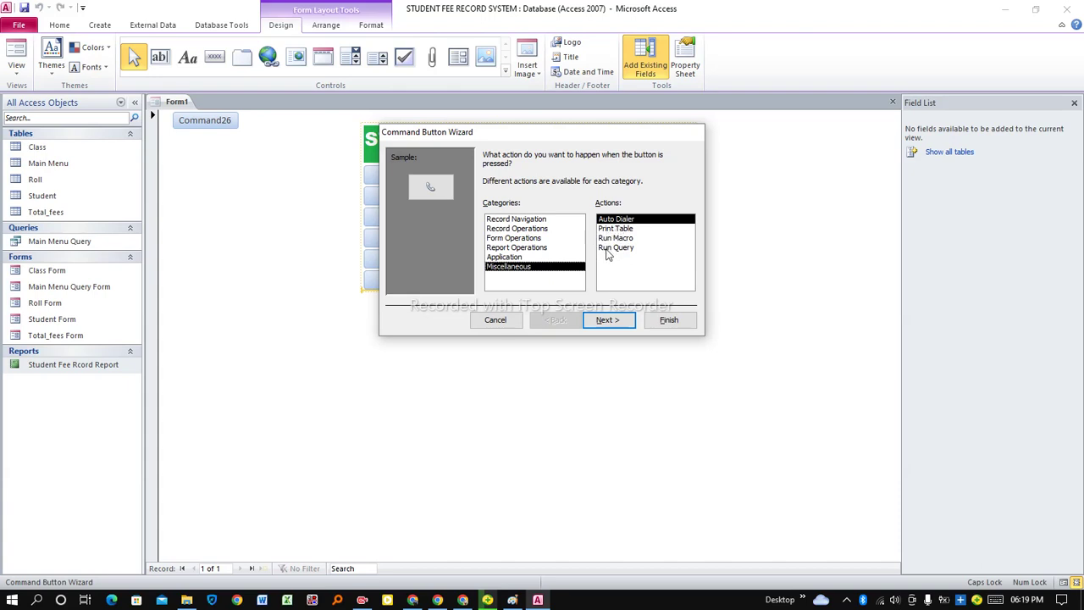
pyautogui.click(518, 257)
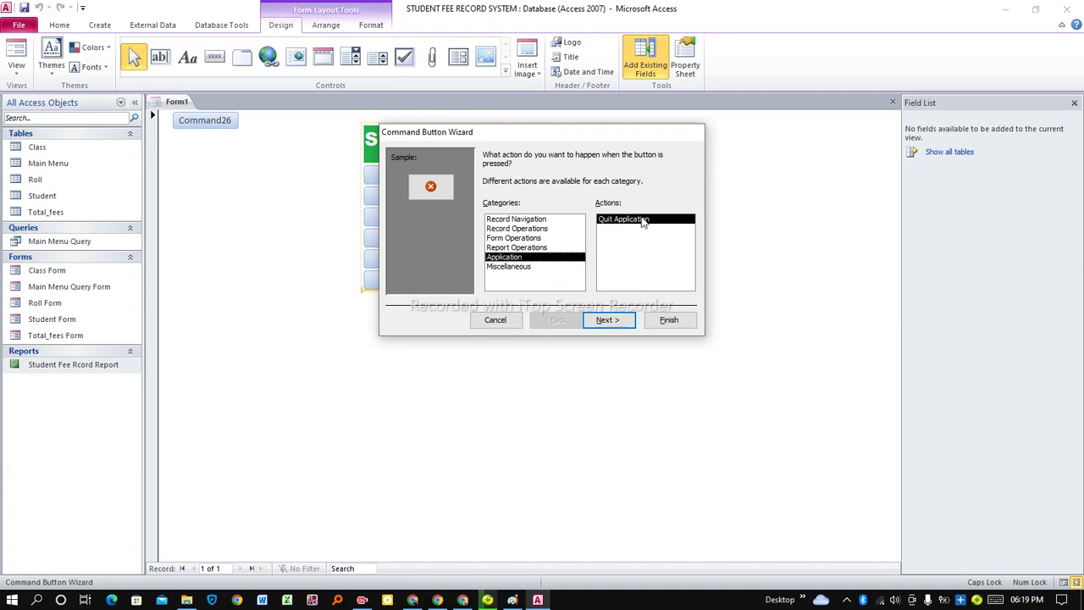
pyautogui.click(608, 320)
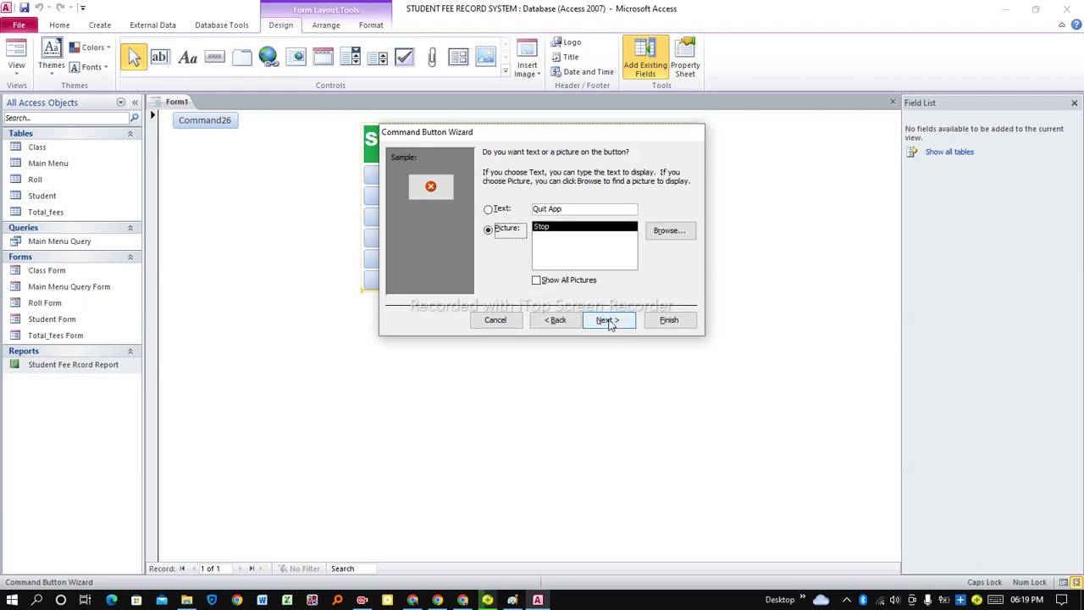
# Label the seventh command button with the text EXIT and finish the wizard with its default name
pyautogui.click(512, 213)
pyautogui.moveTo(568, 208); pyautogui.dragTo(532, 212)
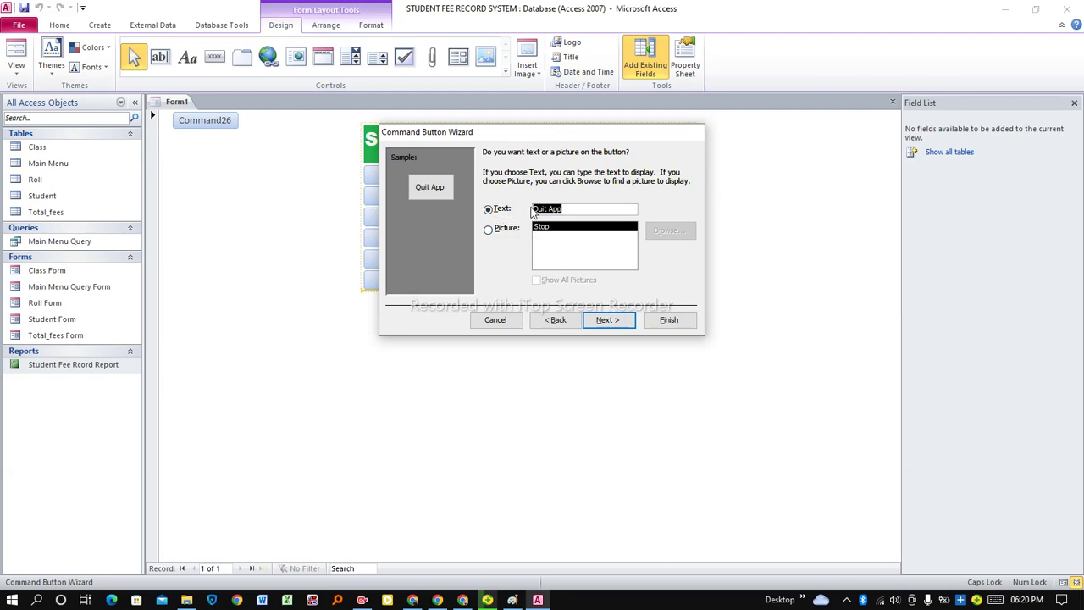
pyautogui.write('EXIT')
pyautogui.click(607, 321)
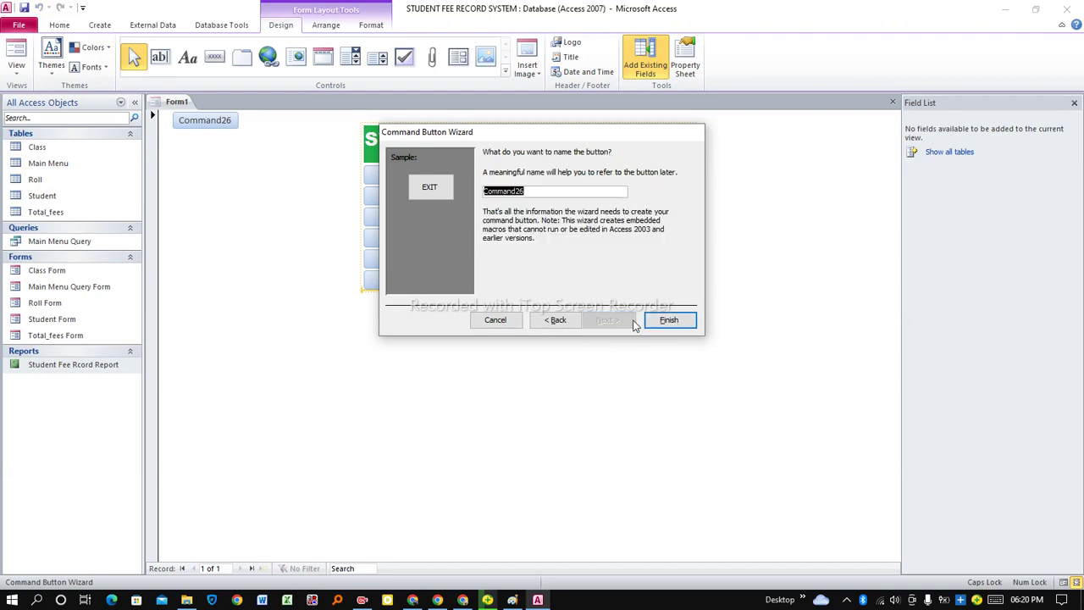
pyautogui.click(667, 321)
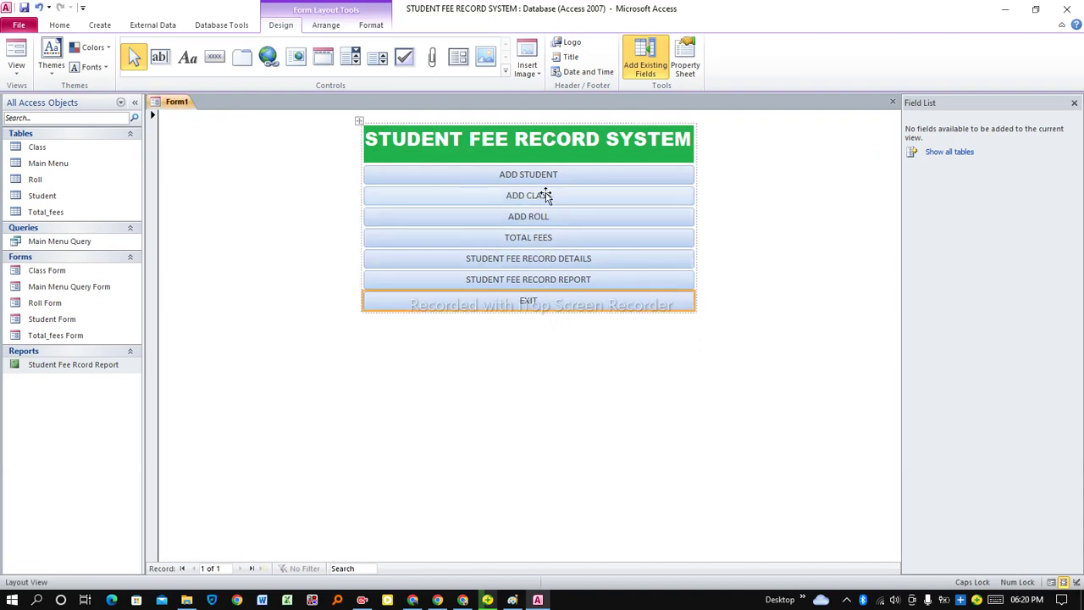
# Delete the layout row that holds the EXIT button
pyautogui.rightClick(414, 309)
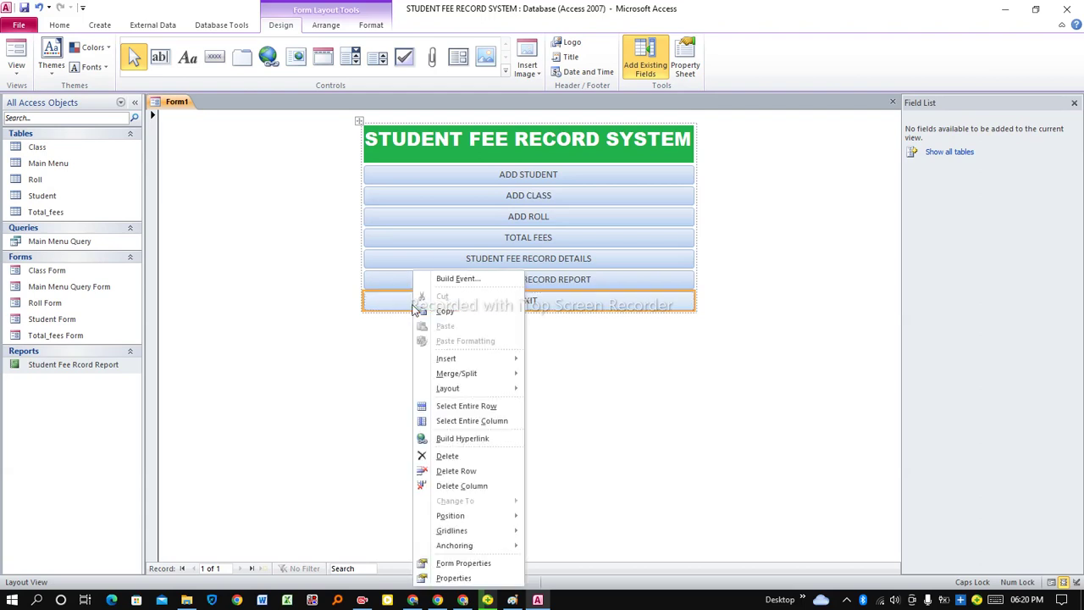
pyautogui.click(466, 472)
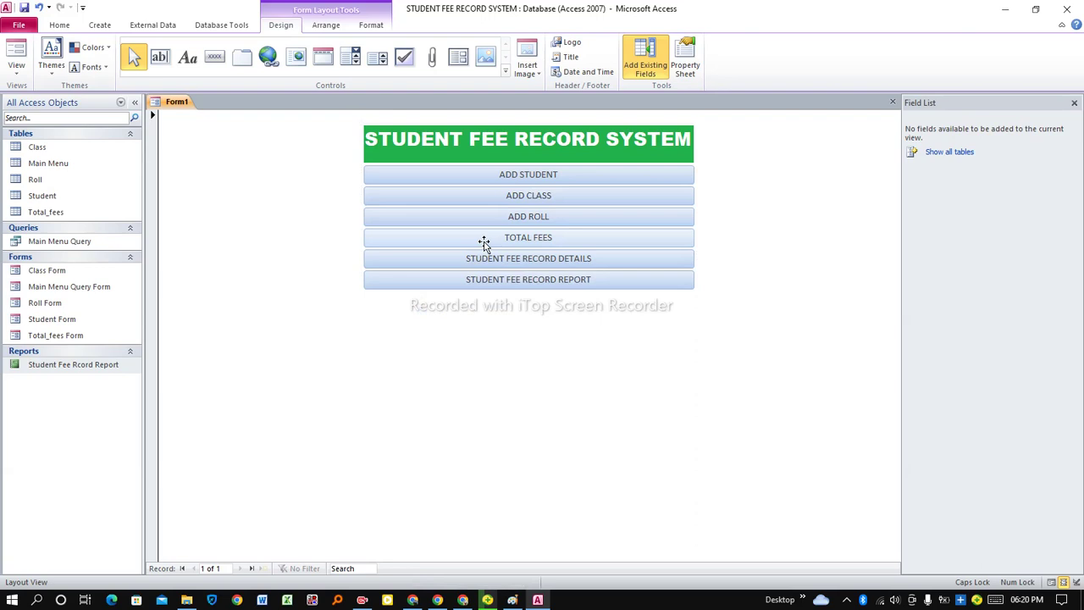
# Fill the STUDENT FEE RECORD DETAILS button with dark blue and make its text white
pyautogui.click(413, 261)
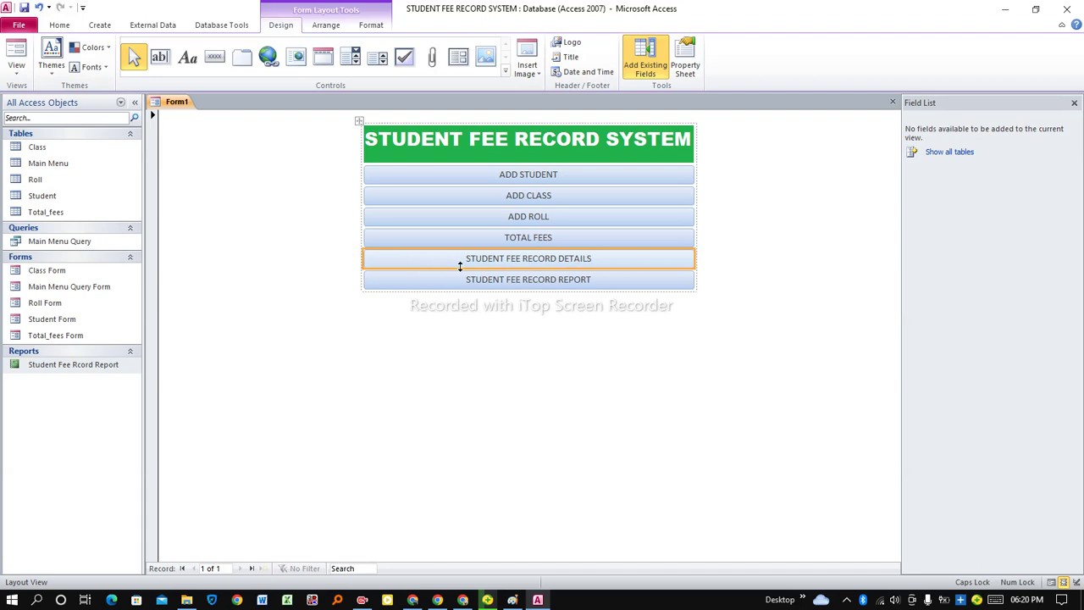
pyautogui.click(372, 27)
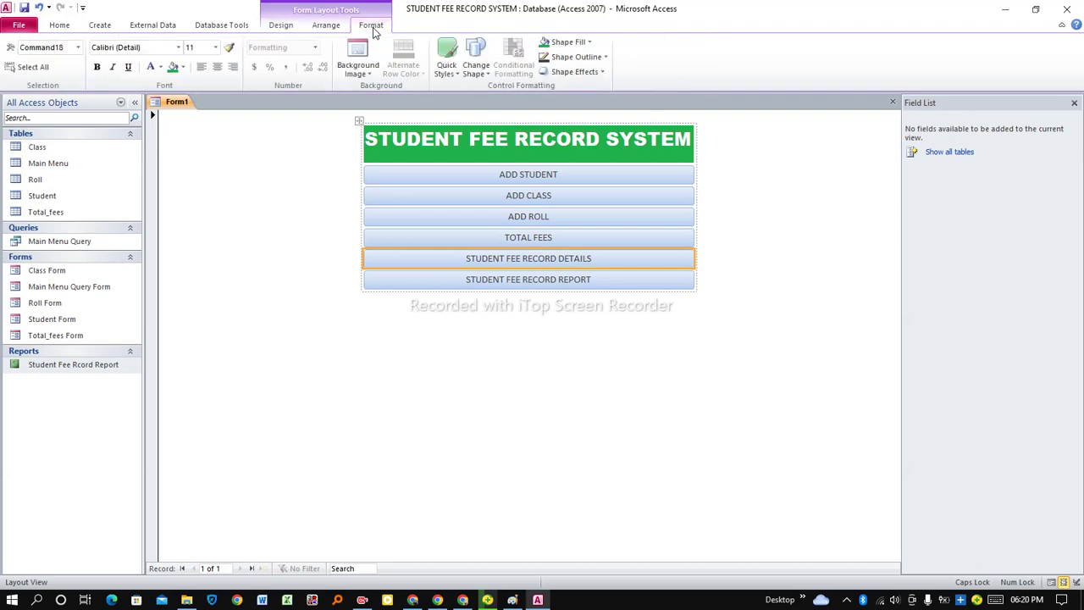
pyautogui.click(183, 68)
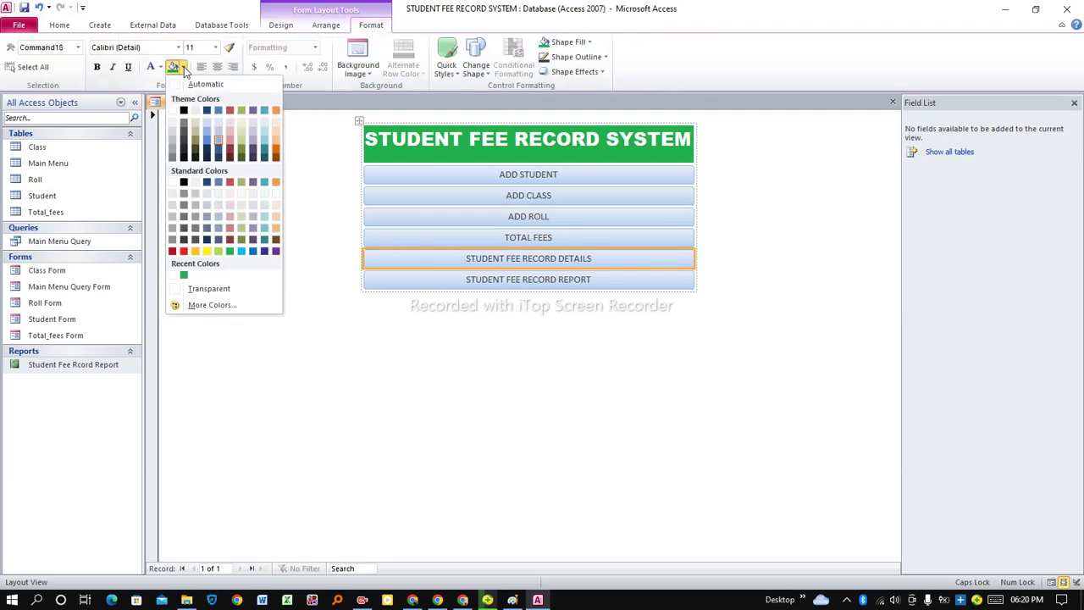
pyautogui.click(208, 111)
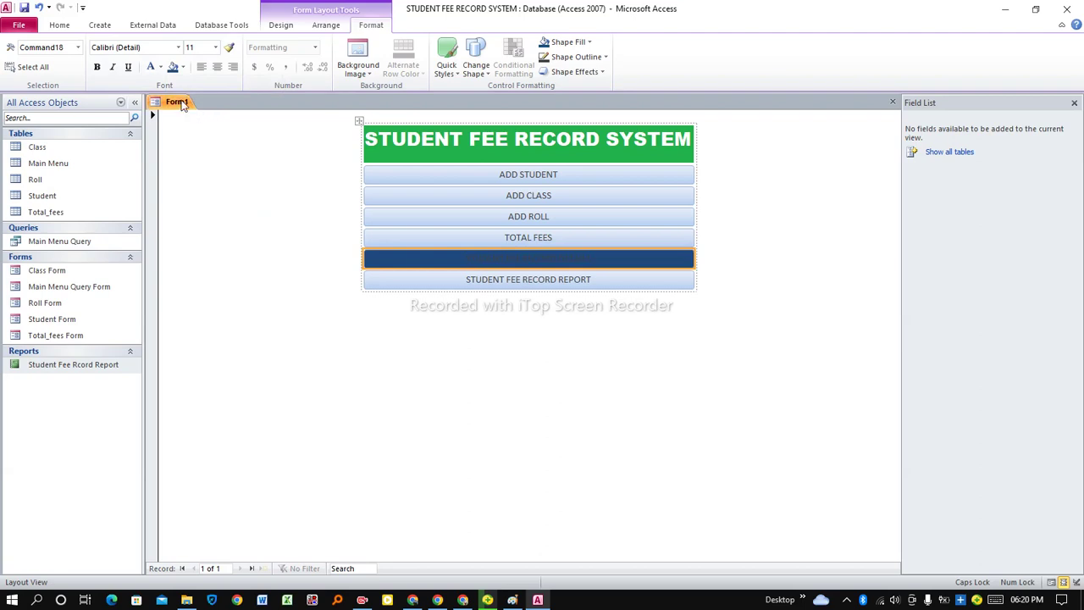
pyautogui.click(151, 68)
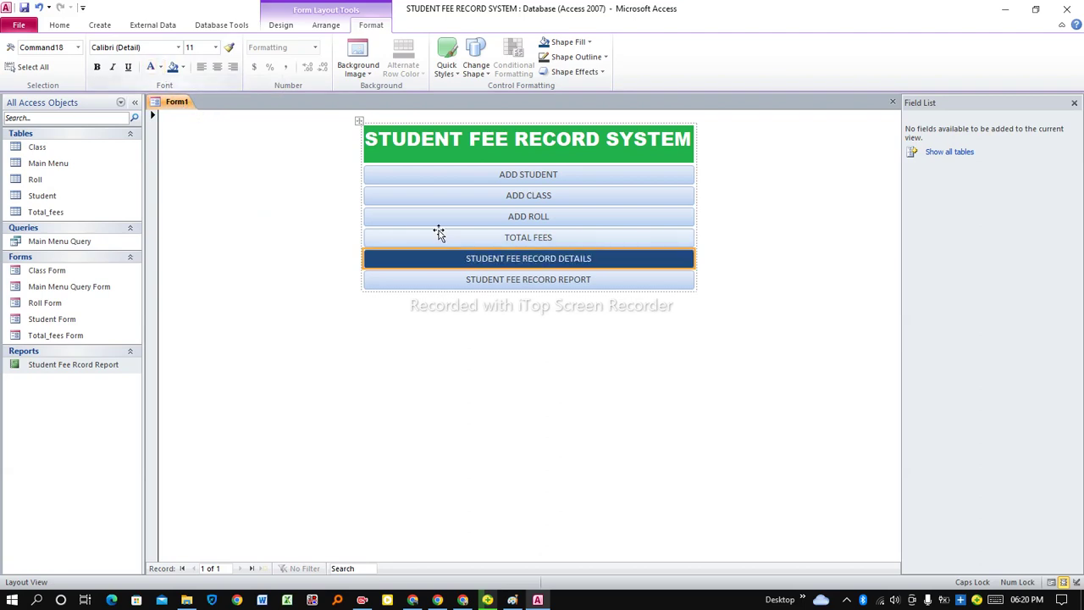
# Set the STUDENT FEE RECORD DETAILS button's text to Arial Black, size 12
pyautogui.click(179, 48)
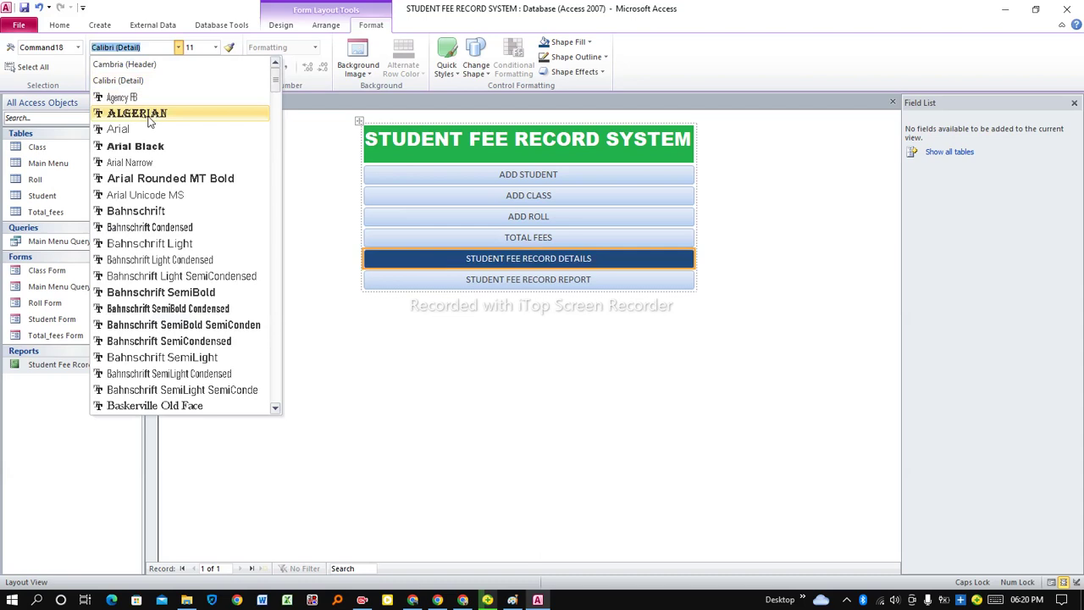
pyautogui.click(144, 147)
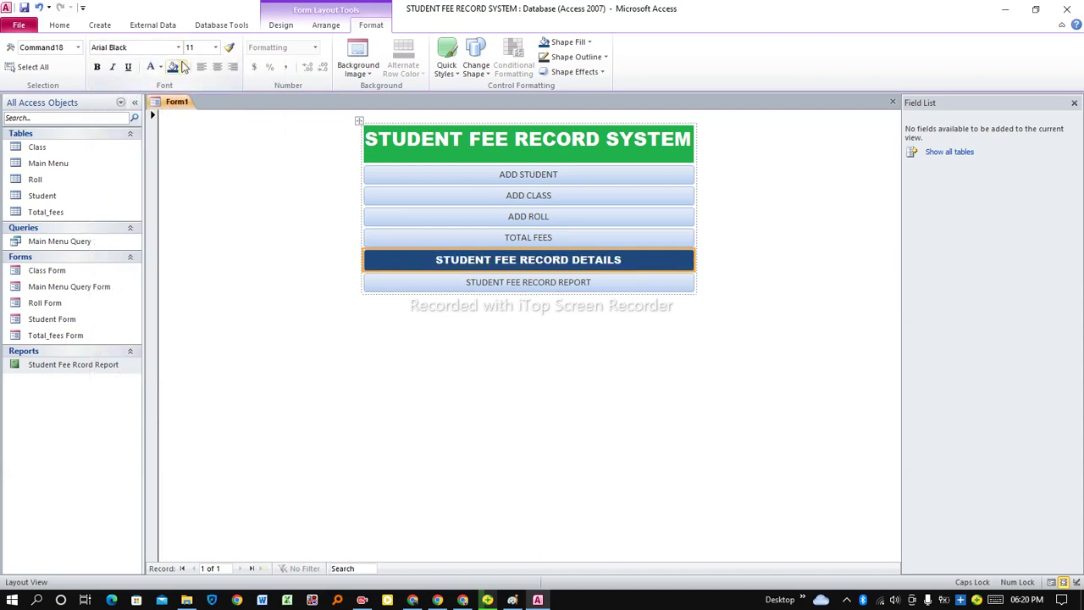
pyautogui.click(215, 48)
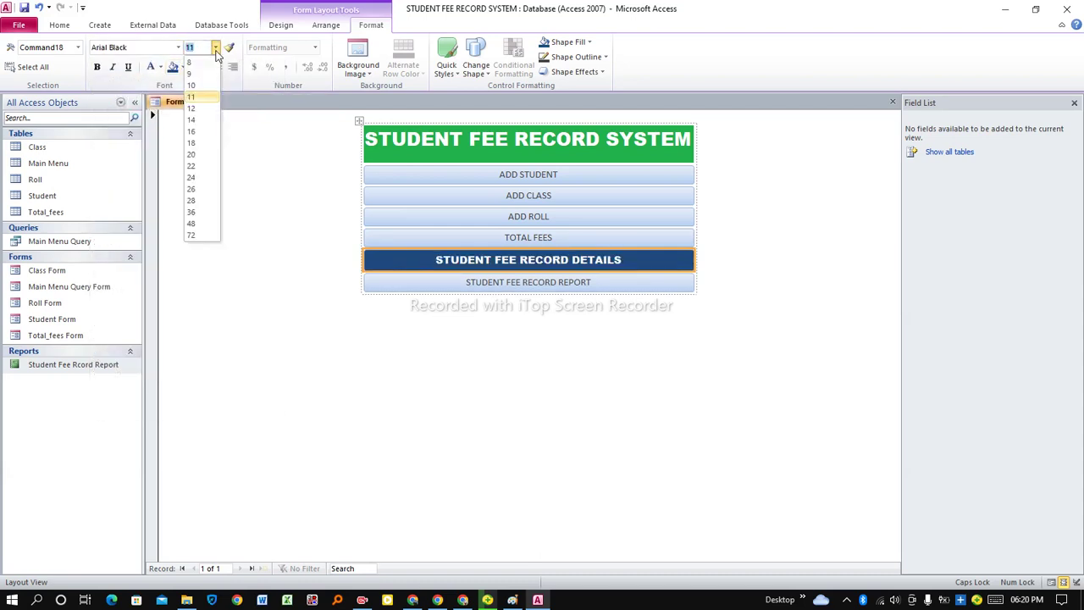
pyautogui.click(193, 109)
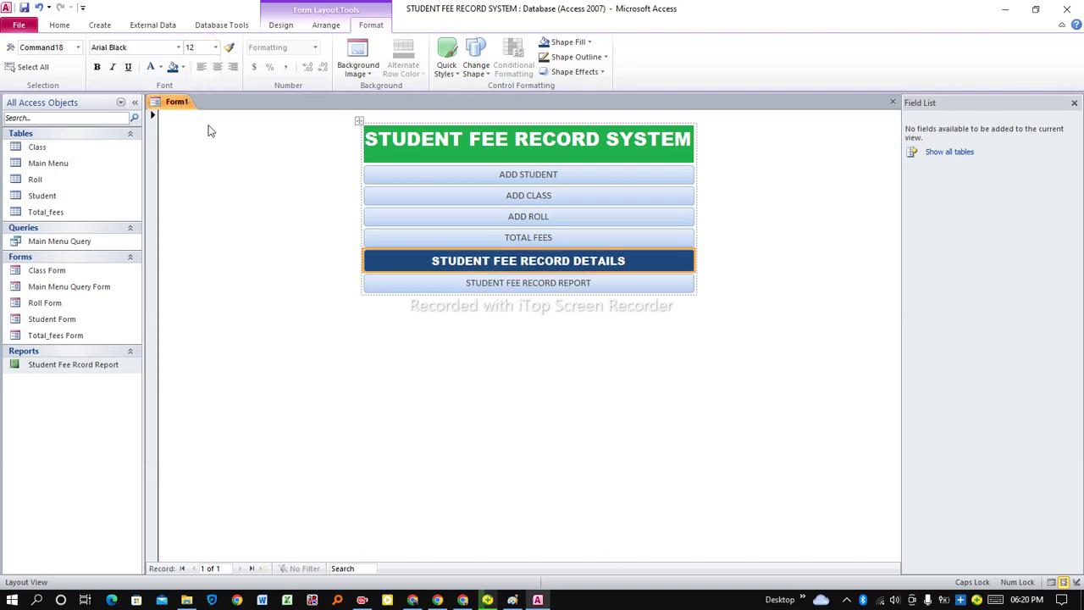
# Fill the STUDENT FEE RECORD REPORT button with dark orange and set its text to white Arial Black
pyautogui.click(381, 283)
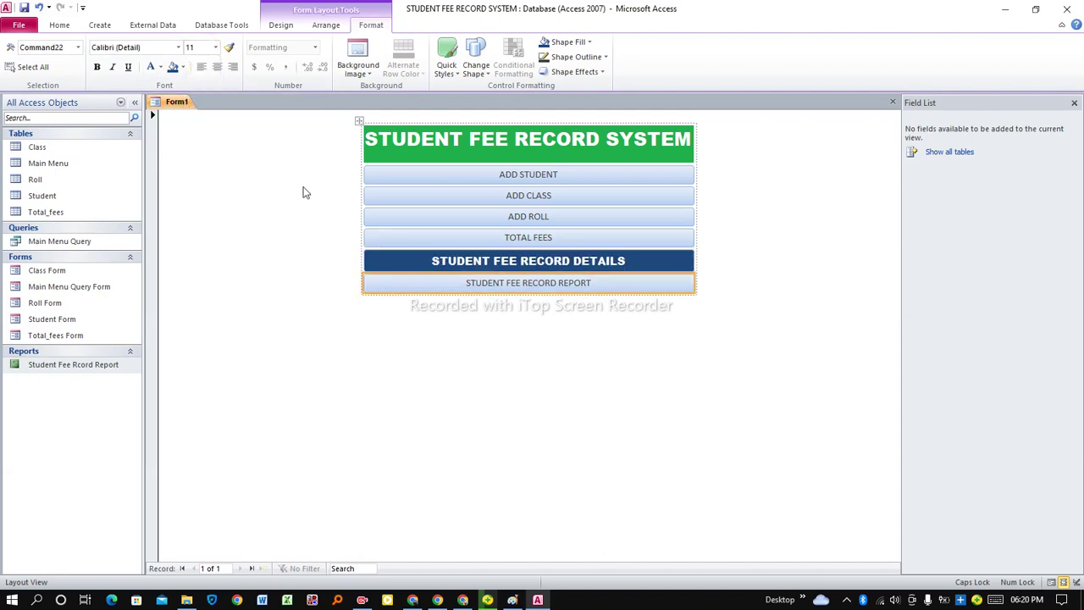
pyautogui.click(183, 68)
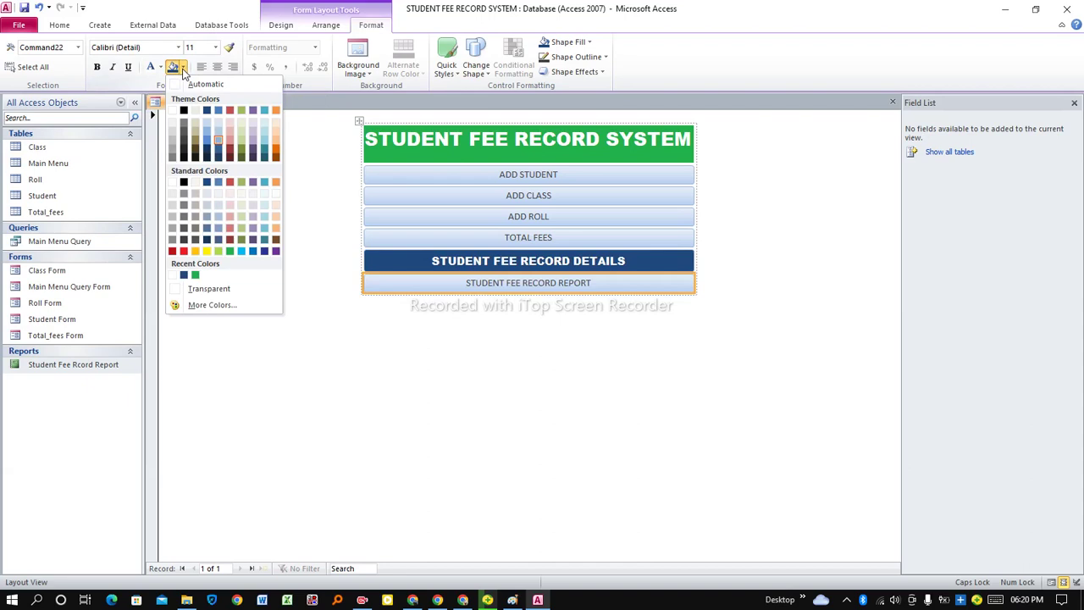
pyautogui.click(276, 153)
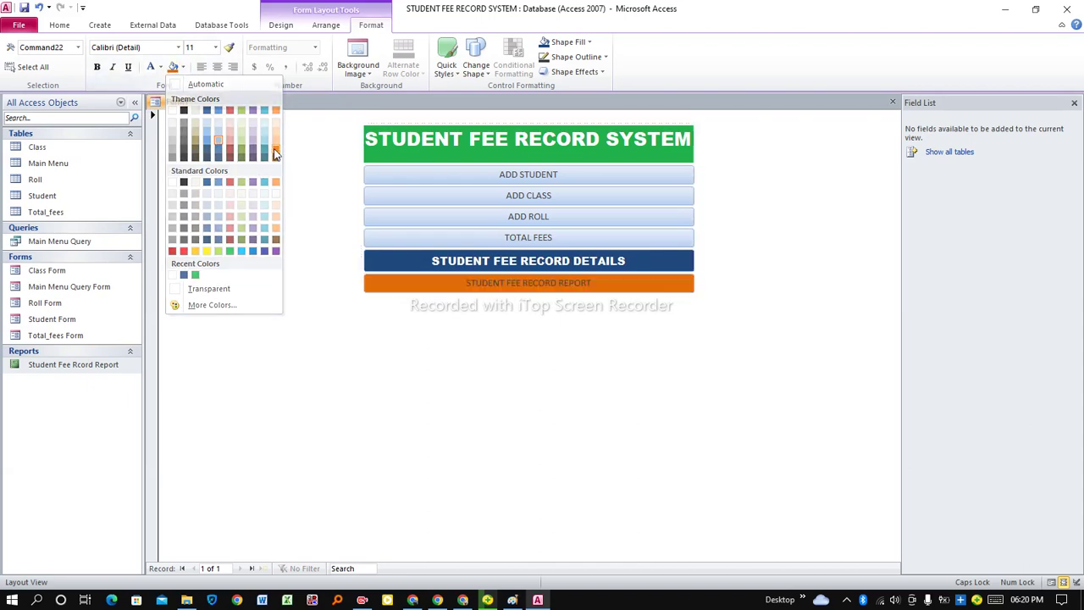
pyautogui.click(152, 68)
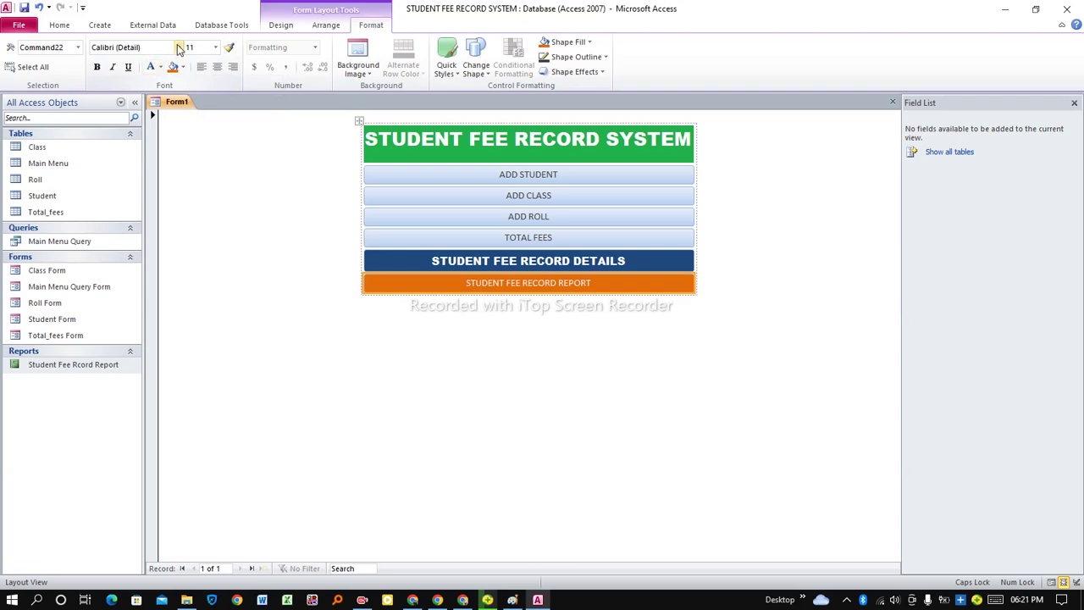
pyautogui.click(178, 48)
pyautogui.click(151, 148)
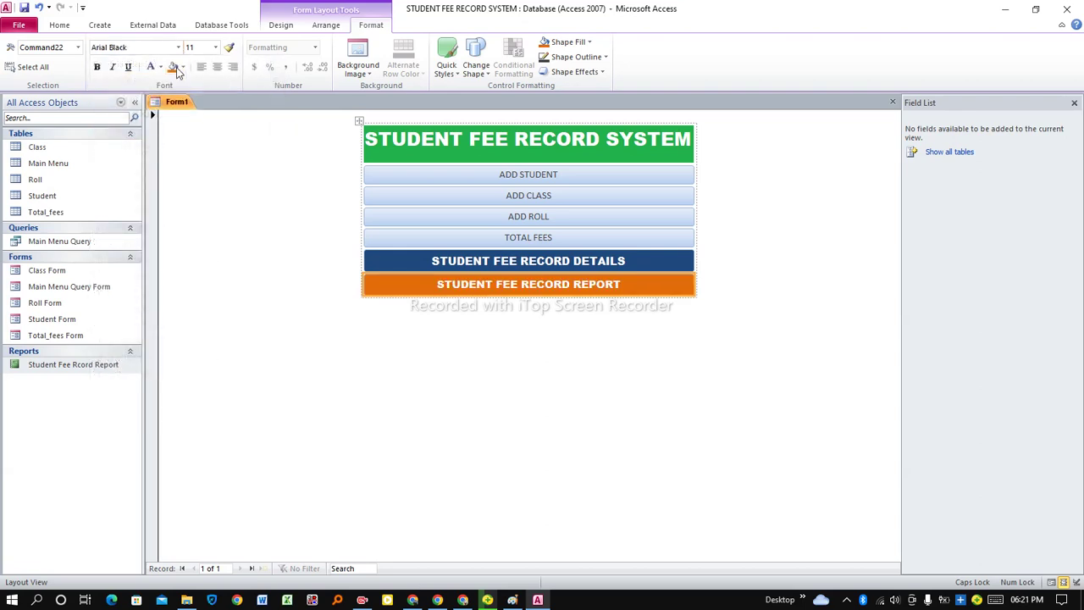
# Set the STUDENT FEE RECORD REPORT button's text size to 12
pyautogui.click(215, 48)
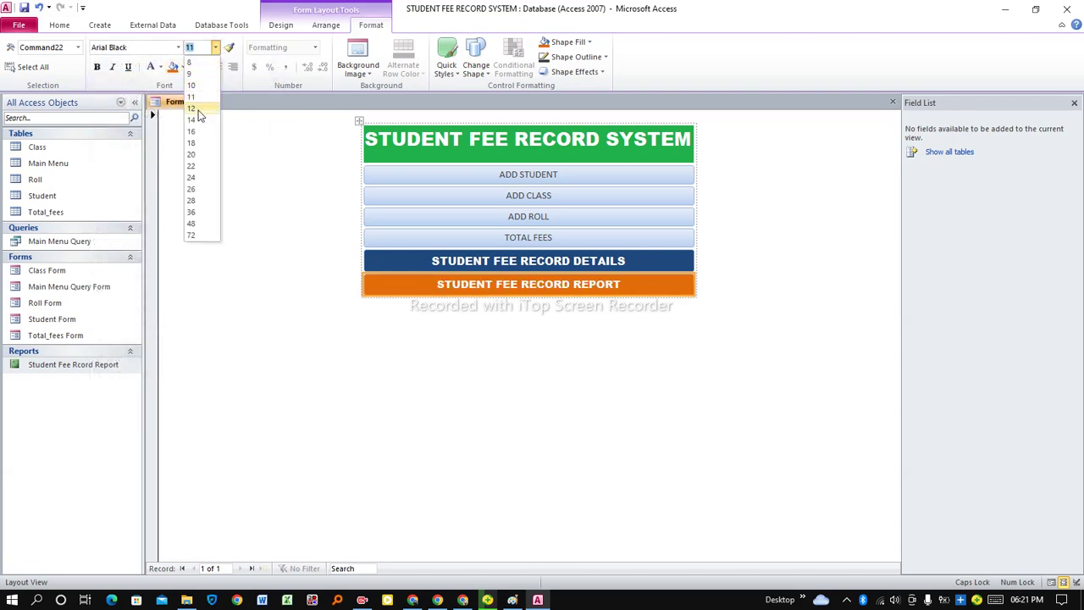
pyautogui.click(198, 108)
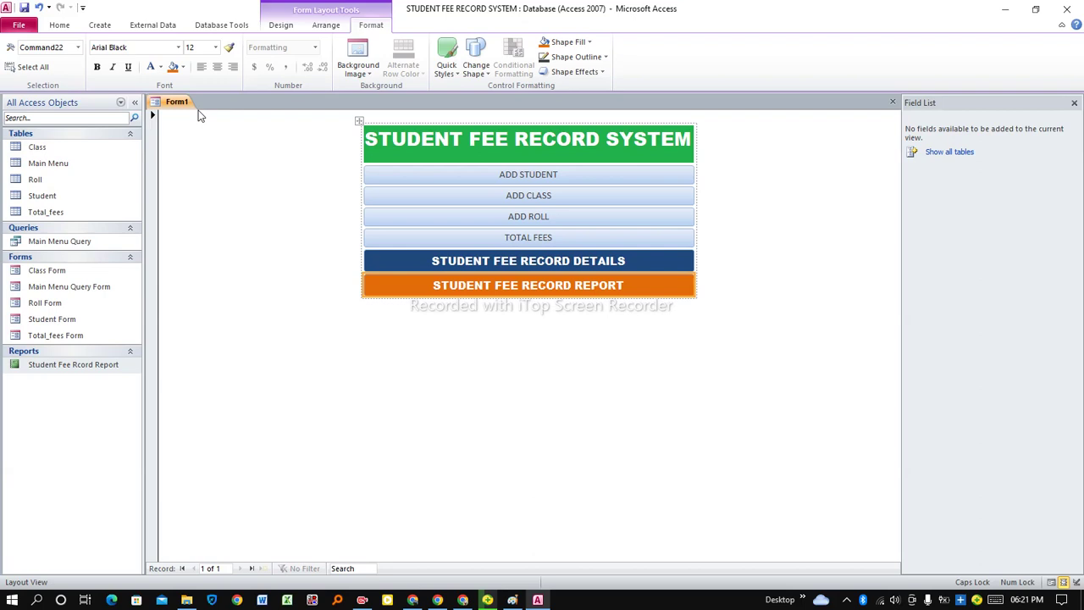
# Fill the ADD STUDENT, ADD CLASS, ADD ROLL and TOTAL FEES buttons with light tan and make their text black
pyautogui.click(378, 173)
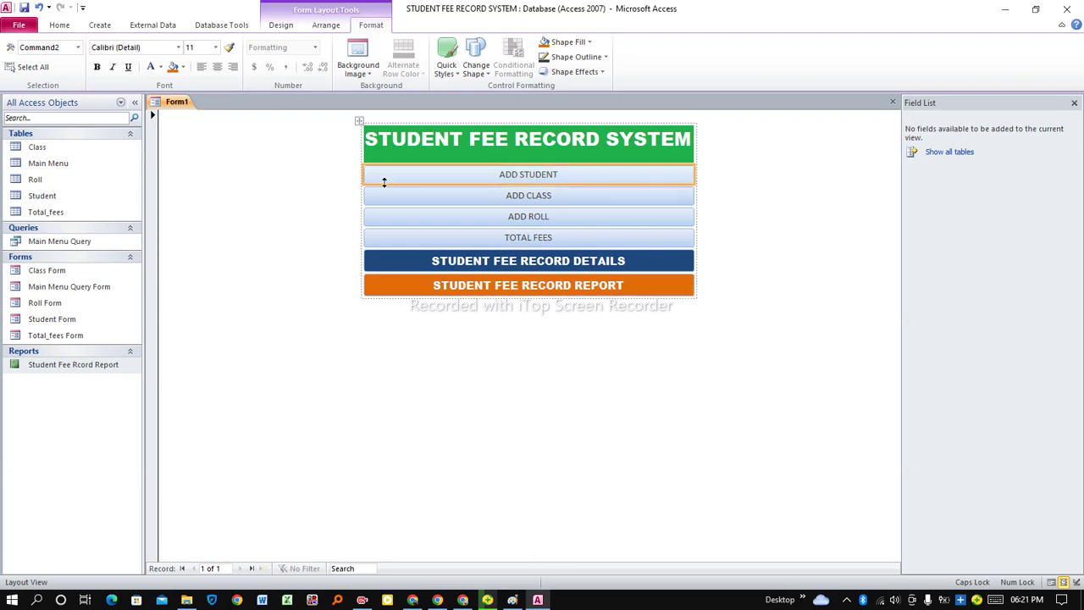
pyautogui.keyDown('shift'); pyautogui.click(385, 199); pyautogui.keyUp('shift')
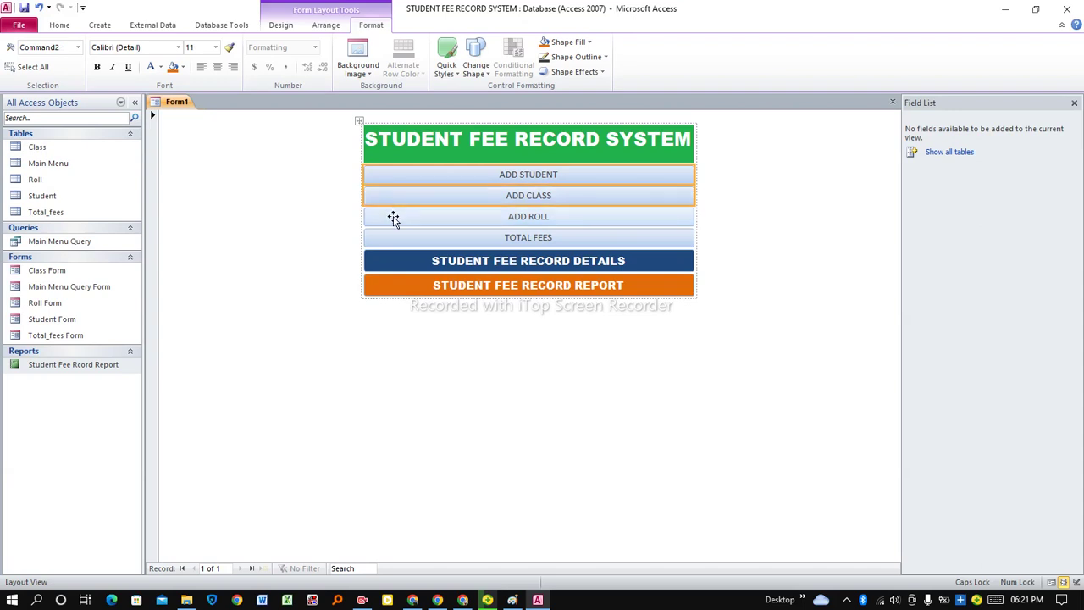
pyautogui.keyDown('shift'); pyautogui.click(393, 219); pyautogui.keyUp('shift')
pyautogui.keyDown('shift'); pyautogui.click(394, 242); pyautogui.keyUp('shift')
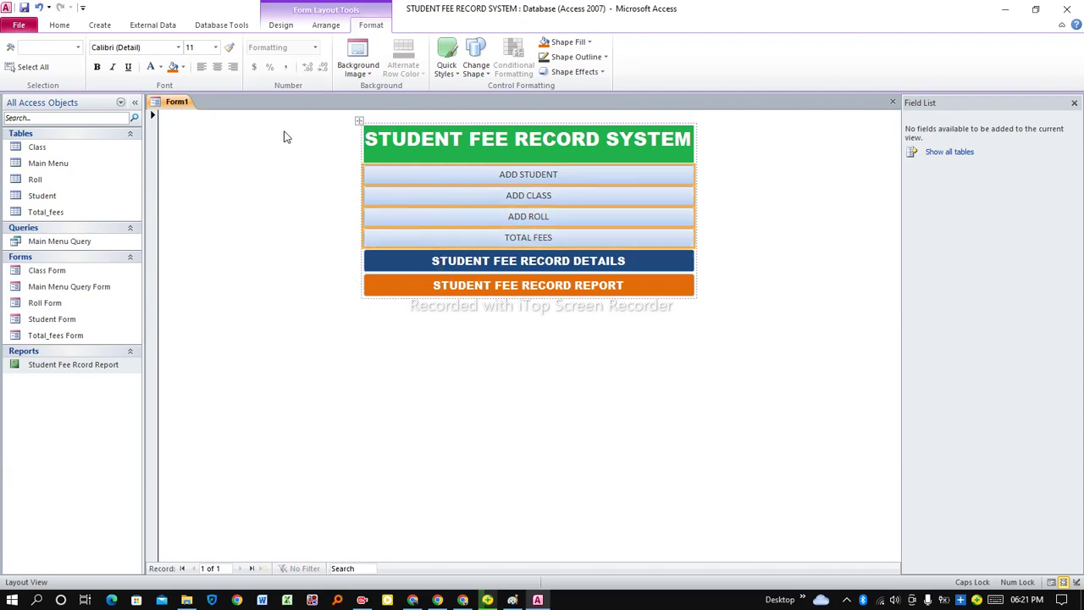
pyautogui.click(183, 67)
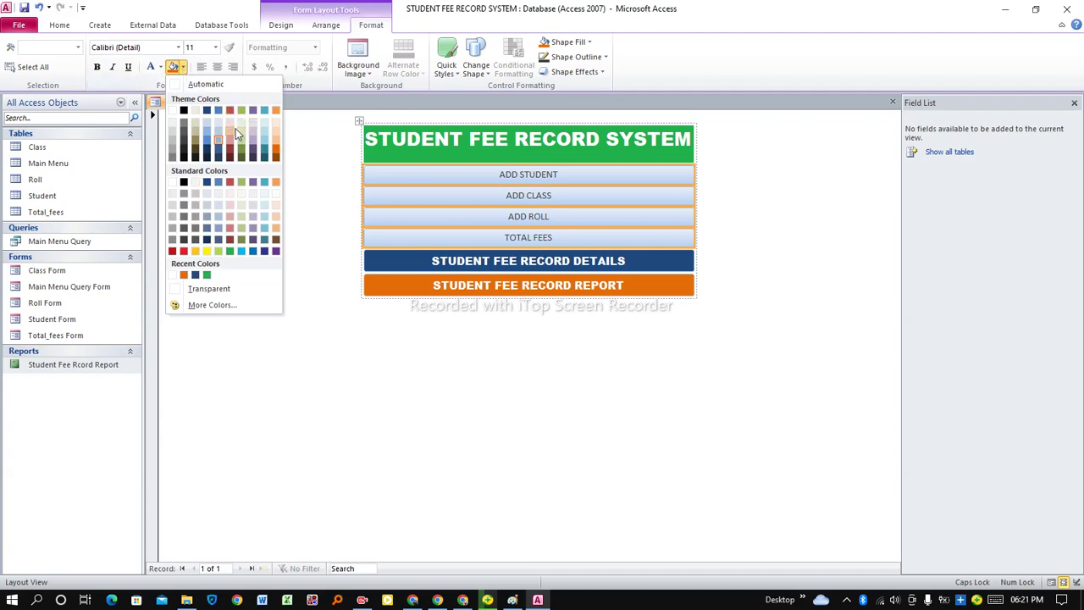
pyautogui.click(195, 110)
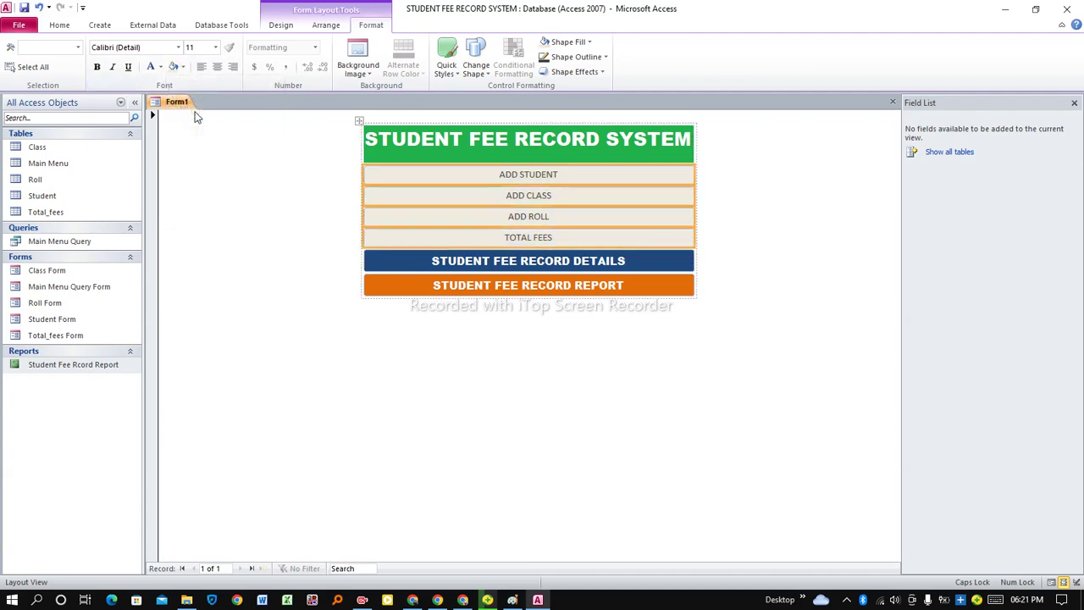
pyautogui.click(161, 67)
pyautogui.click(160, 84)
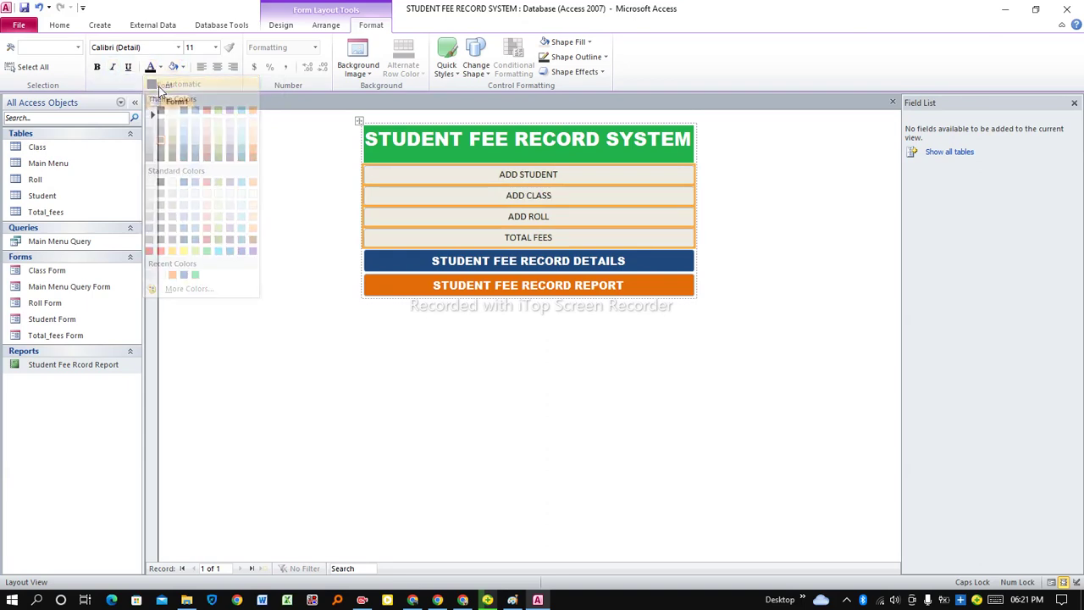
# Set the text of the four light tan buttons to Arial Black, size 12
pyautogui.click(215, 49)
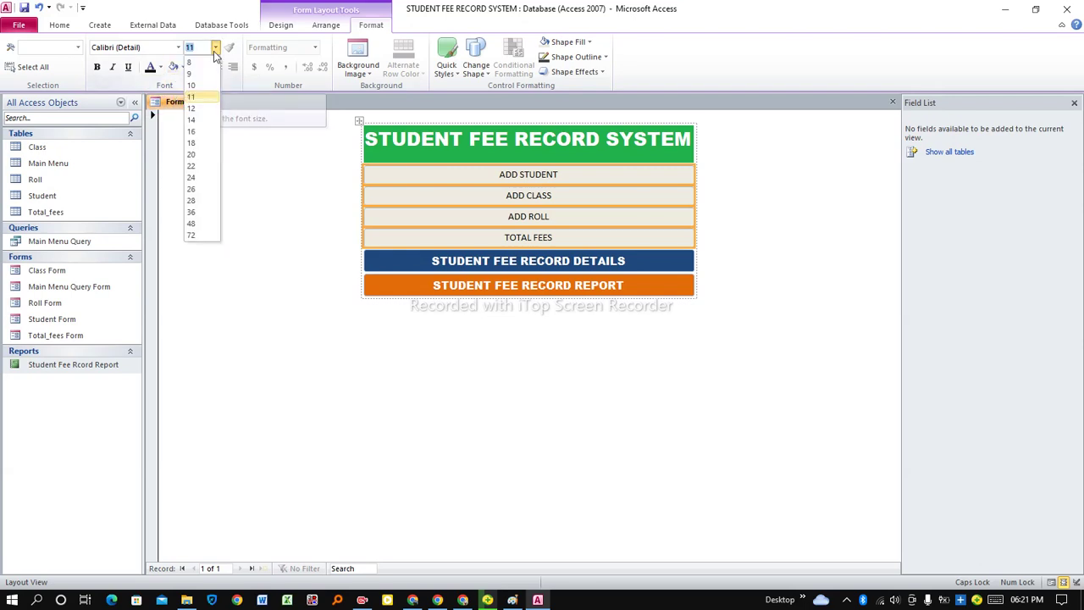
pyautogui.click(192, 108)
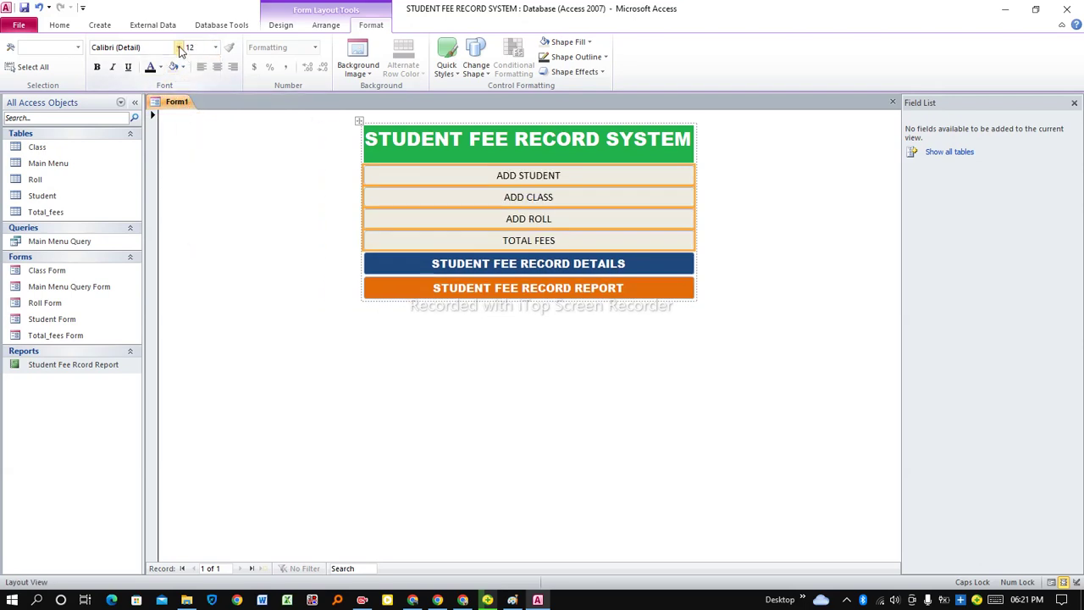
pyautogui.click(178, 46)
pyautogui.click(149, 148)
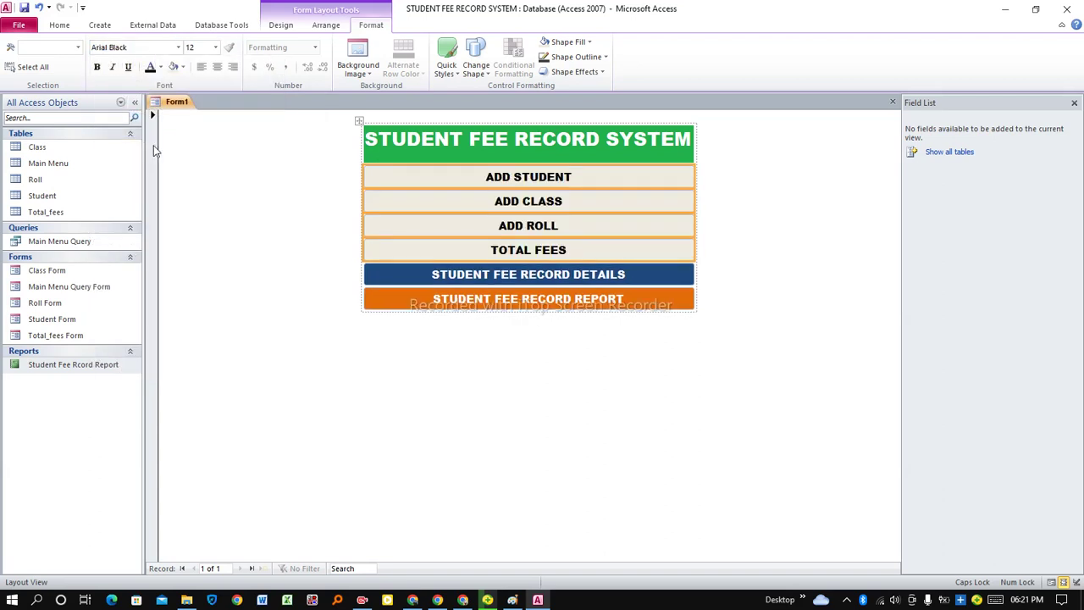
pyautogui.click(453, 325)
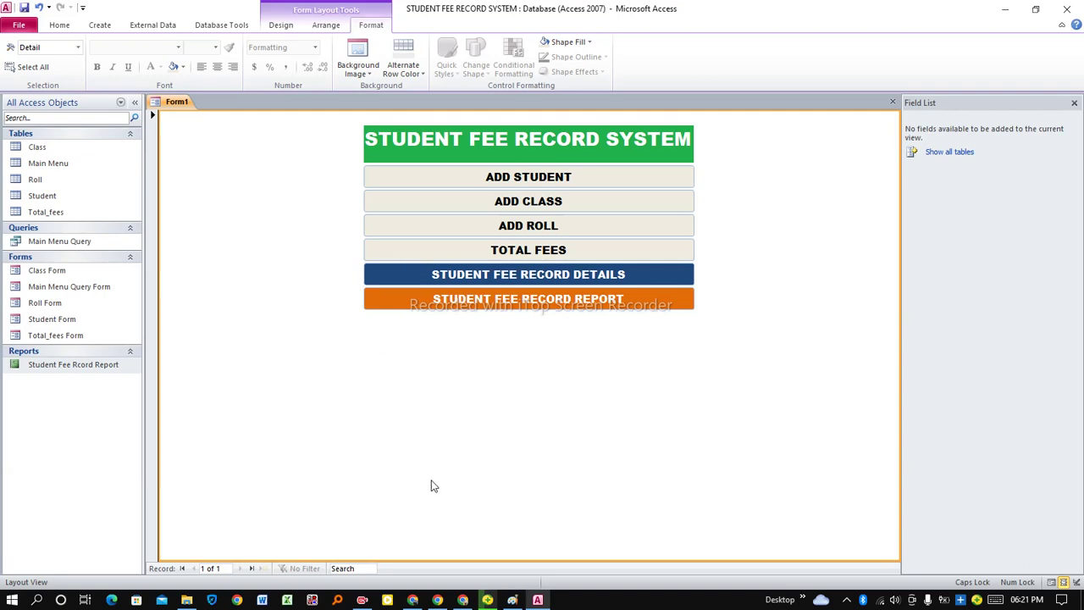
# Save the form as STUDENT FEE RECORD SYSTEM and switch it to Form View
pyautogui.rightClick(173, 106)
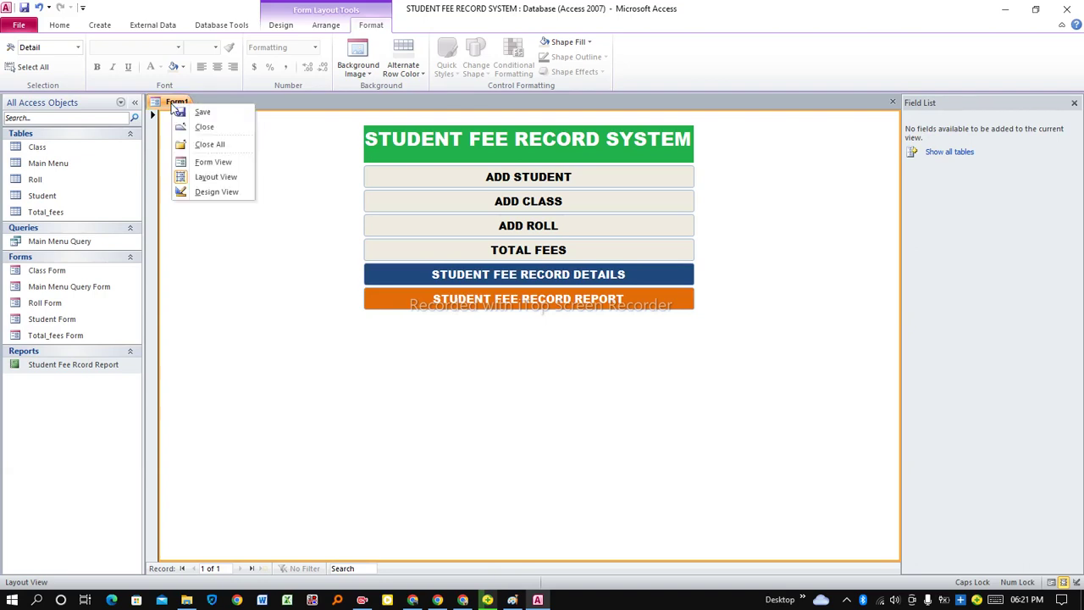
pyautogui.click(202, 112)
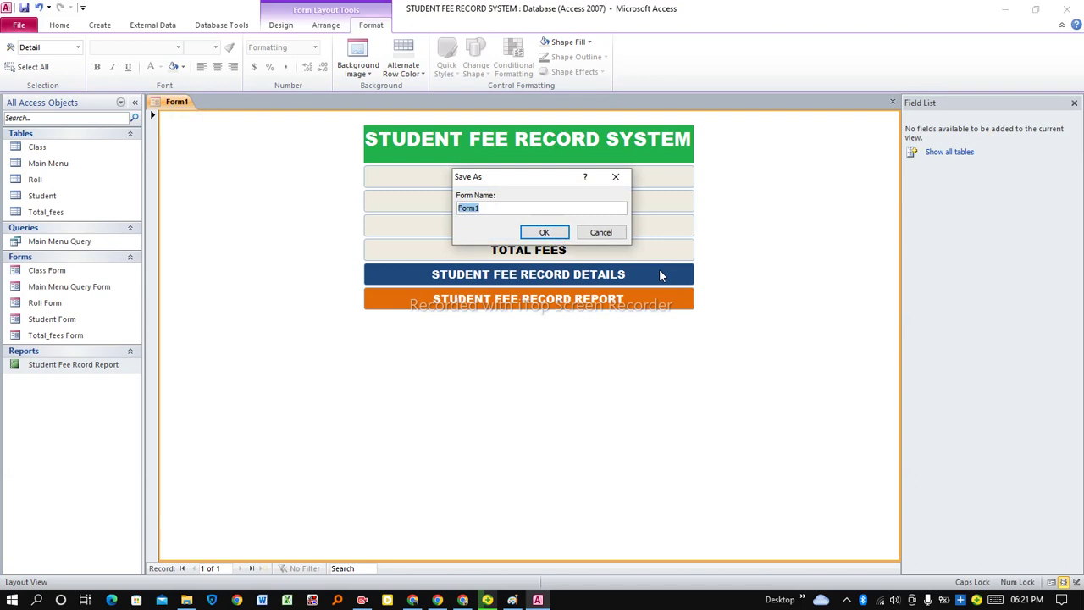
pyautogui.write('STUDENT FEEE')
pyautogui.press('BackSpace')
pyautogui.write('RECORD SYSTEM')
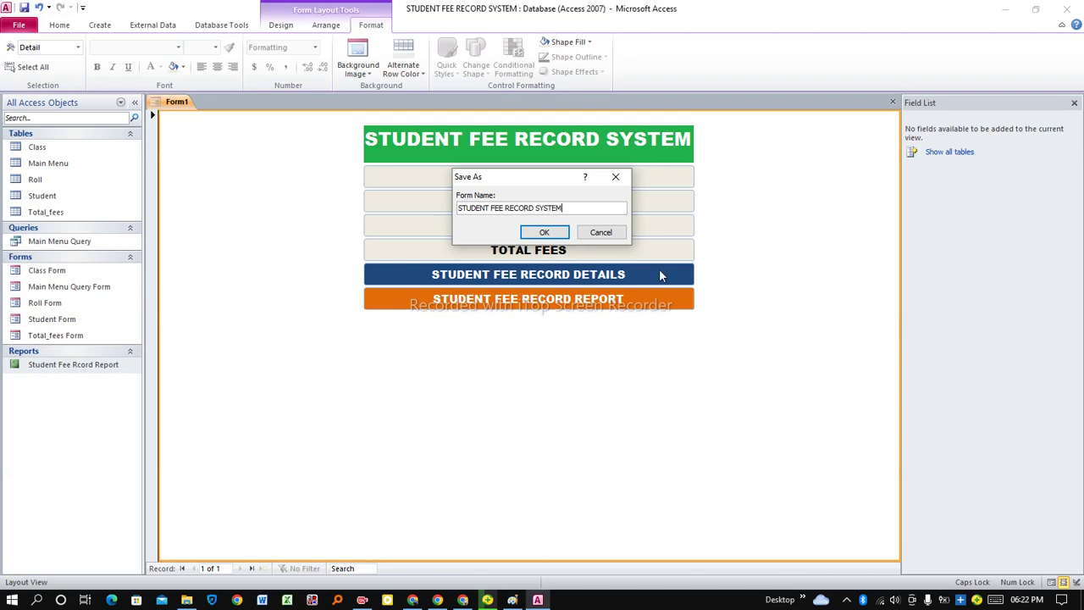
pyautogui.click(542, 236)
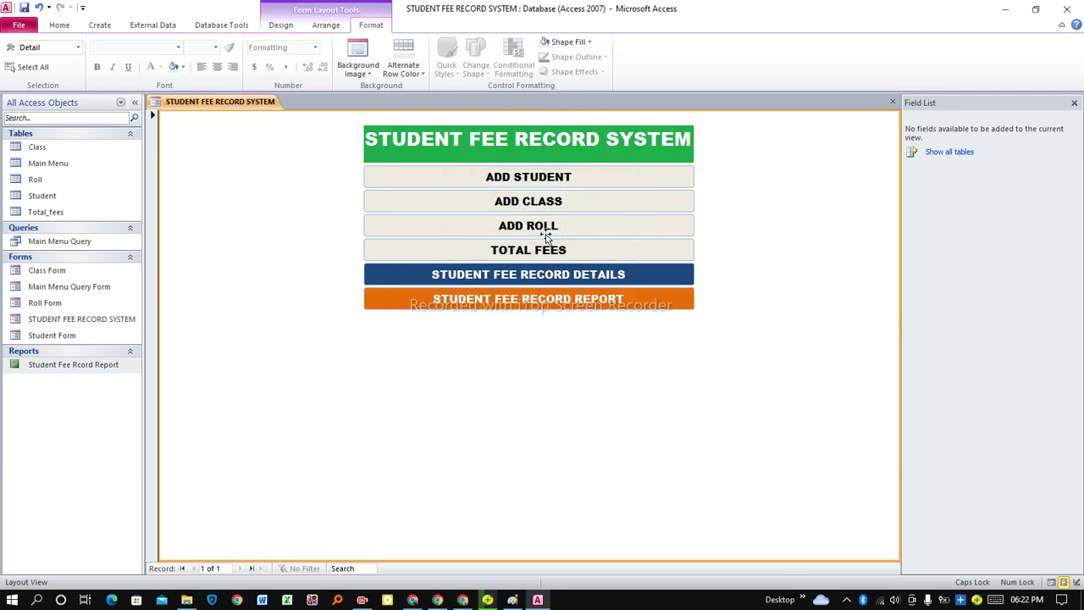
pyautogui.rightClick(215, 103)
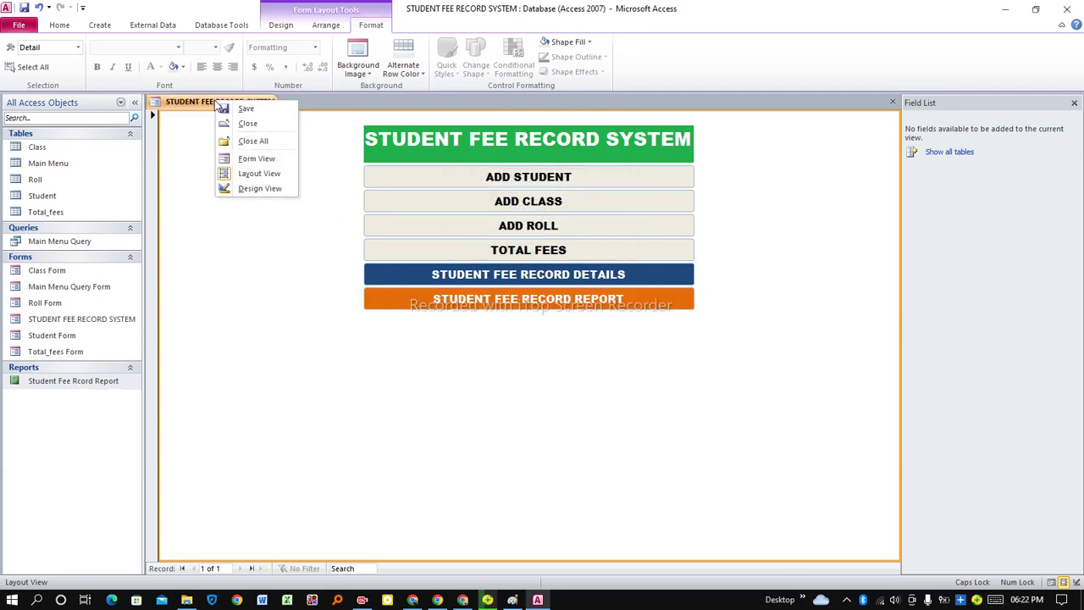
pyautogui.click(254, 159)
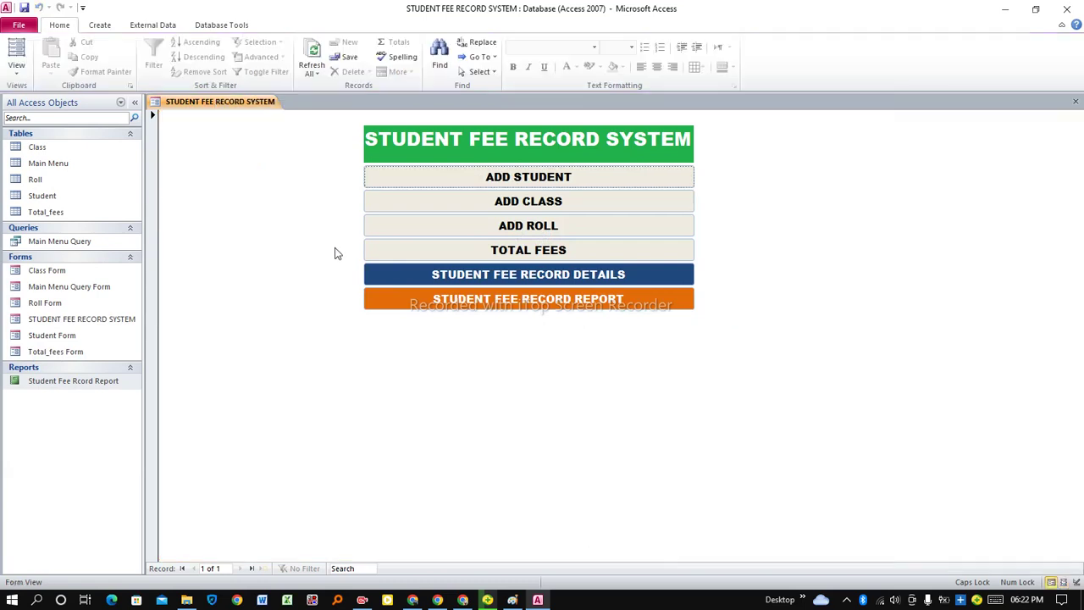
# Correct the misspelled report name by renaming it Student Fee Record Report
pyautogui.rightClick(75, 382)
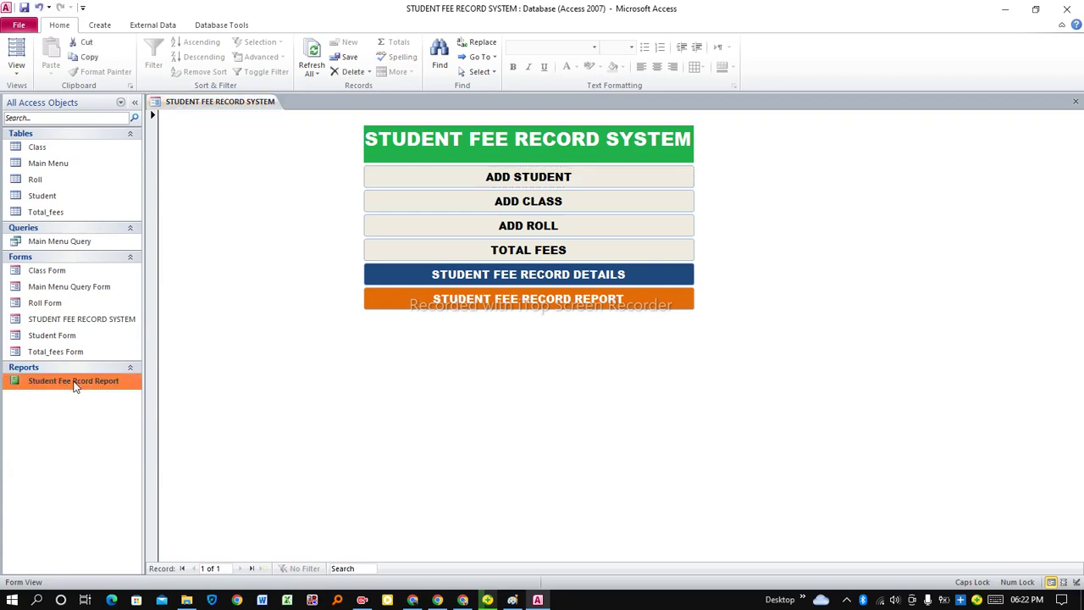
pyautogui.rightClick(53, 382)
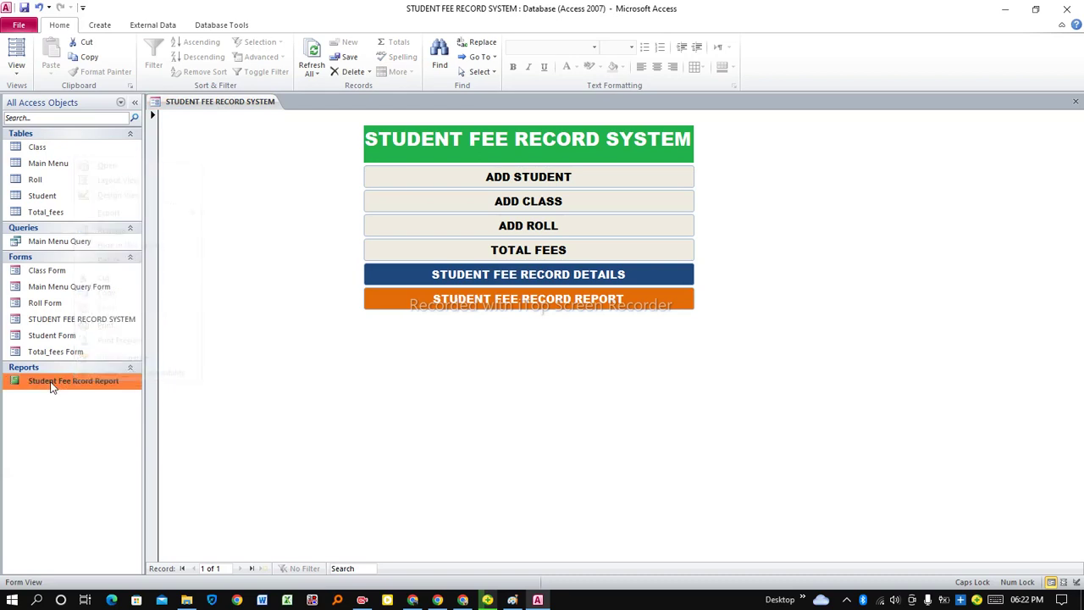
pyautogui.click(97, 231)
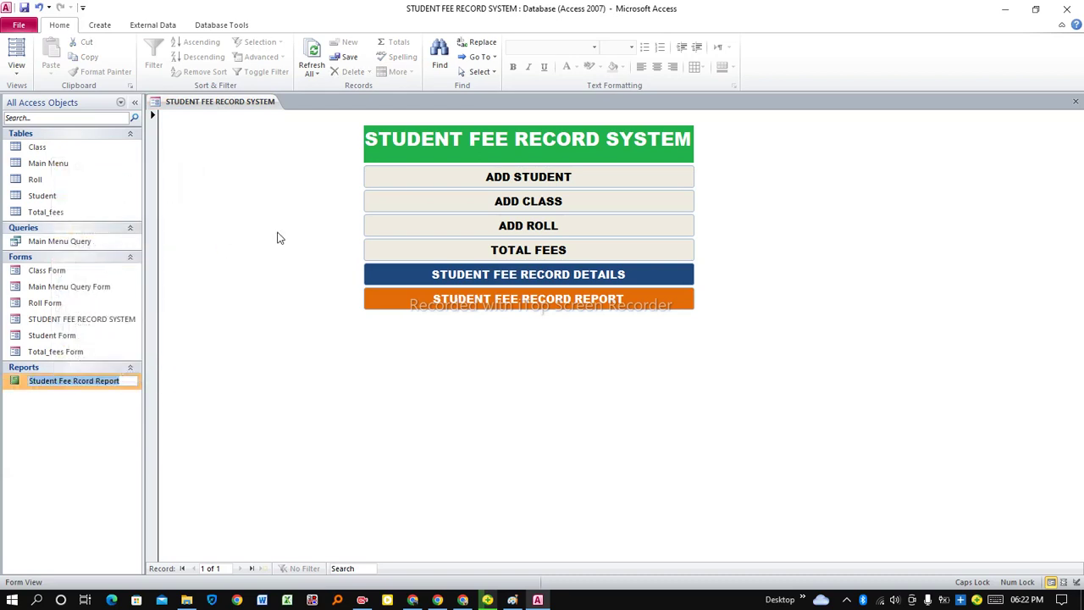
pyautogui.click(77, 382)
pyautogui.write('e')
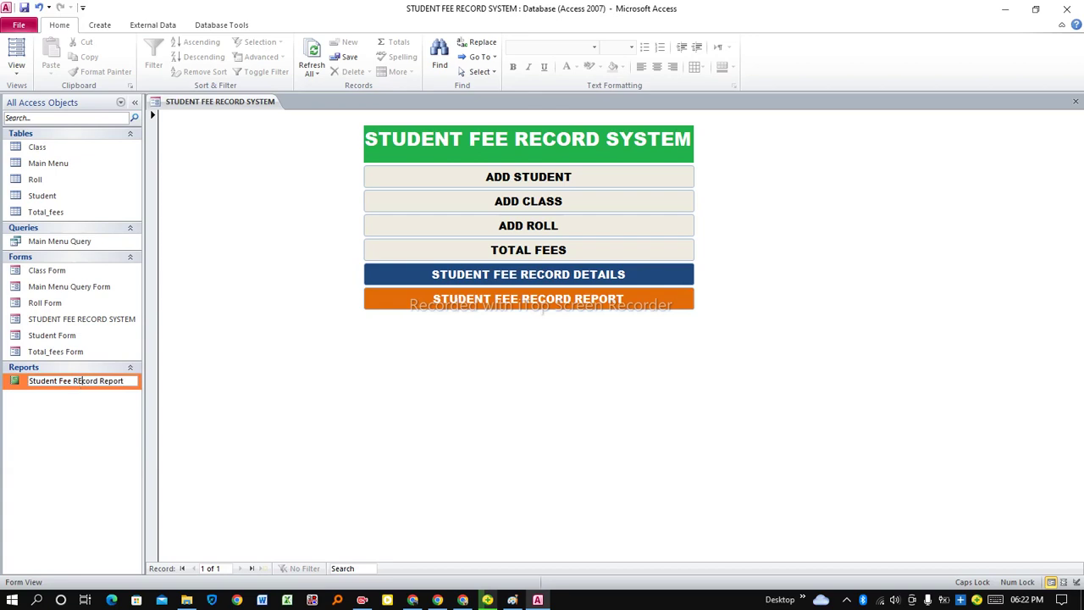
pyautogui.press('BackSpace')
pyautogui.write('e')
pyautogui.press('Return')
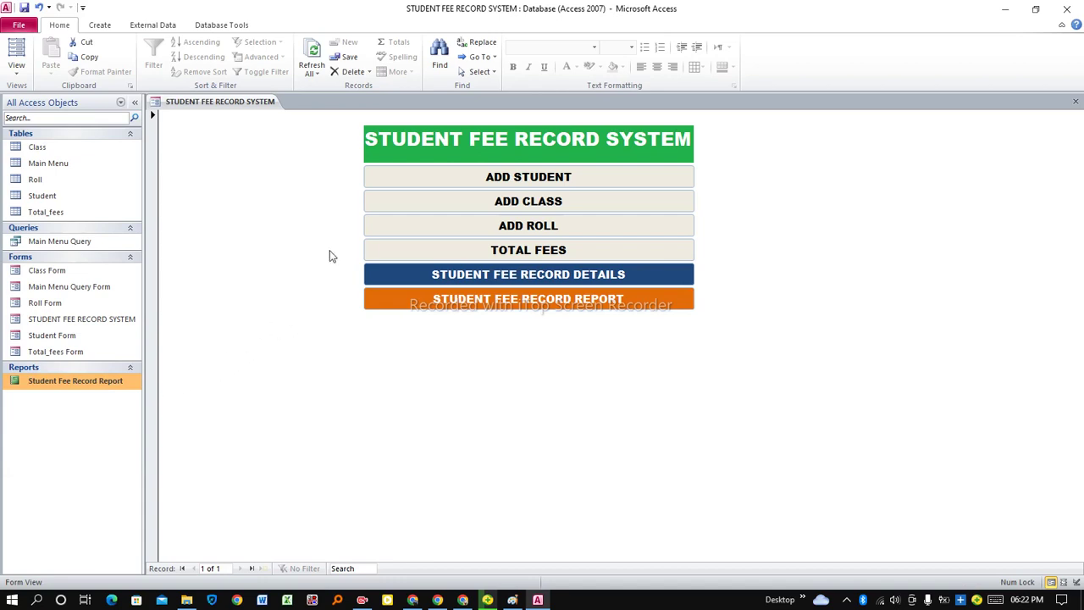
# Open the Student Form with the menu's ADD STUDENT button and switch it to Design View
pyautogui.click(490, 180)
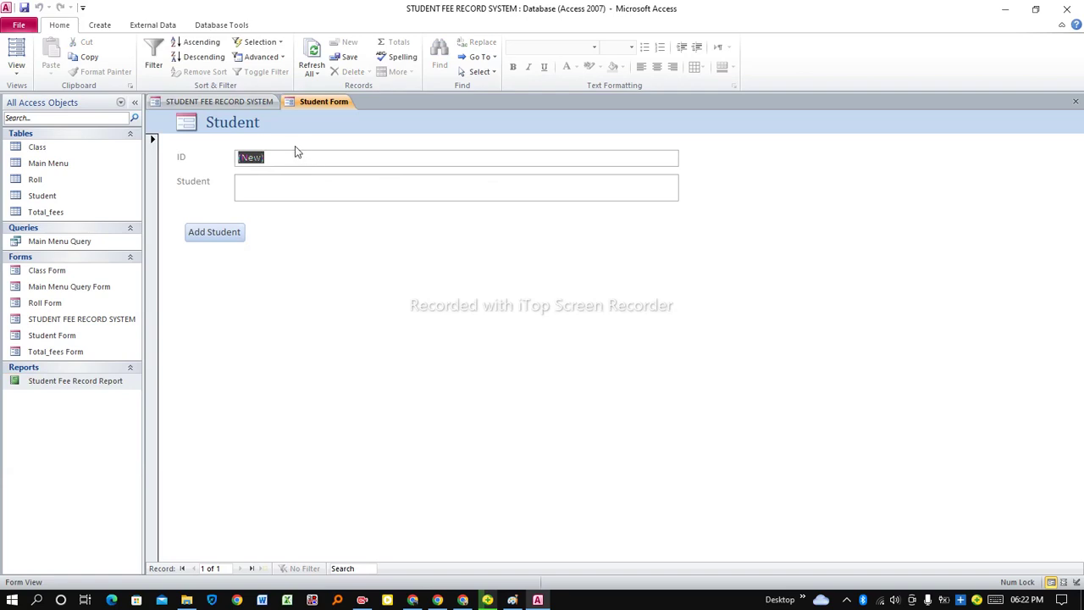
pyautogui.rightClick(322, 105)
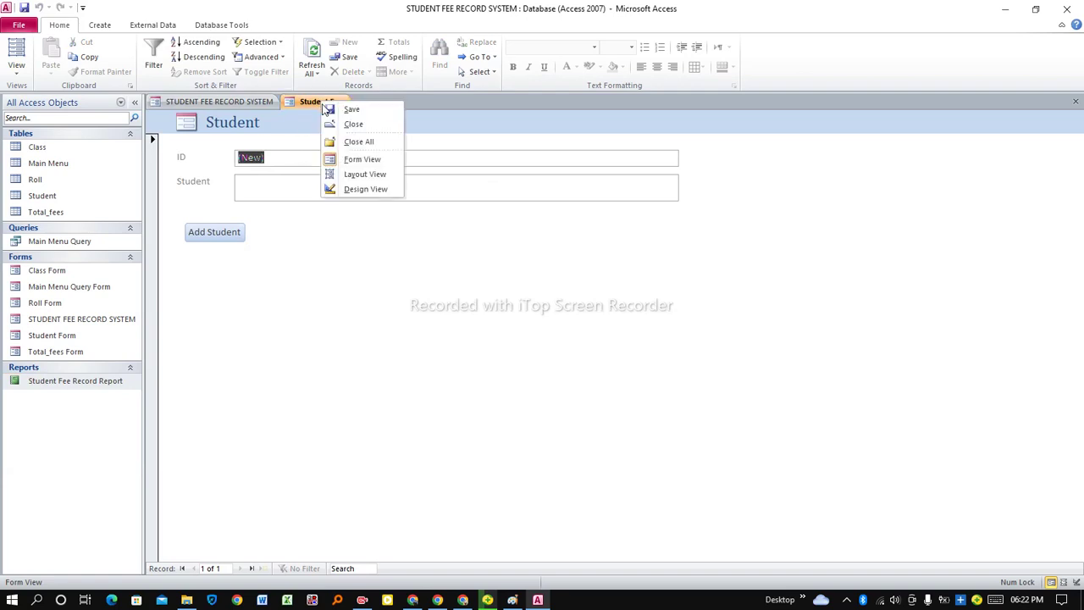
pyautogui.click(367, 189)
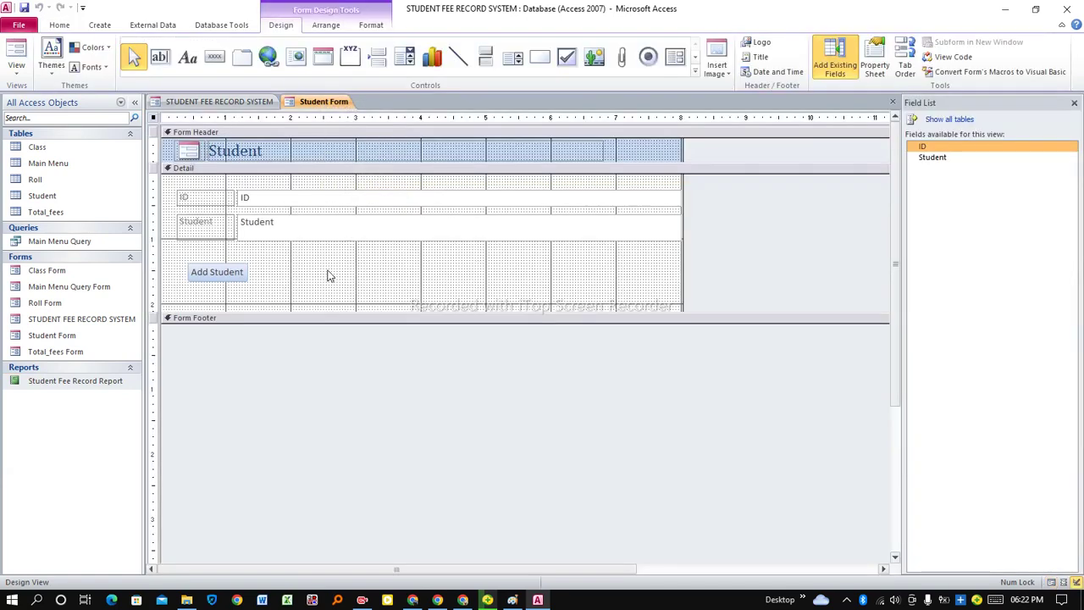
# Place a command button beside Add Student in the Detail section, with the Open Form action targeting the STUDENT FEE RECORD SYSTEM form
pyautogui.click(214, 57)
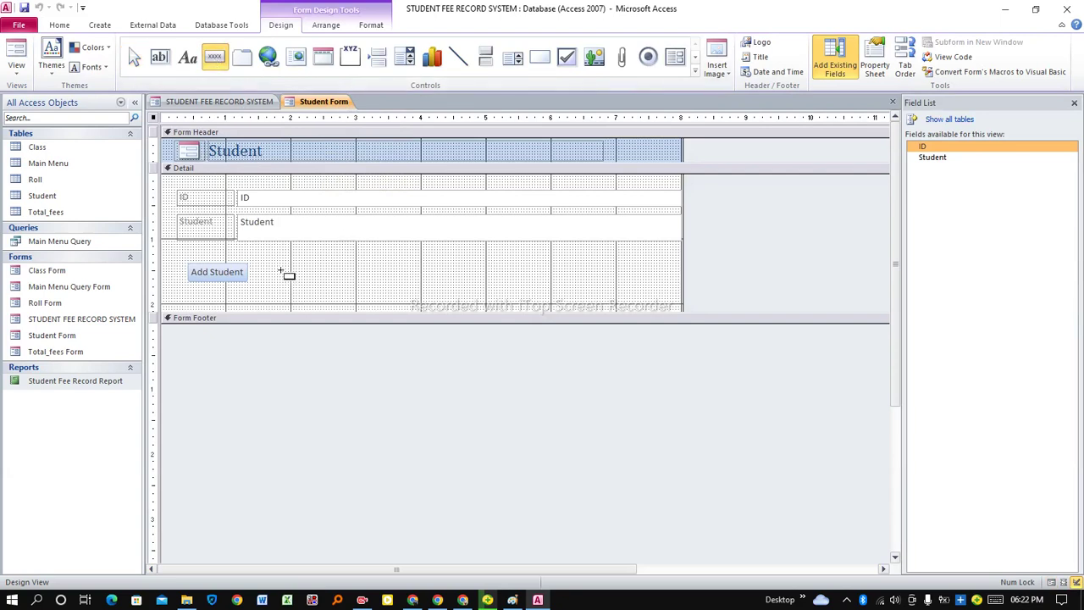
pyautogui.moveTo(279, 269); pyautogui.dragTo(343, 289)
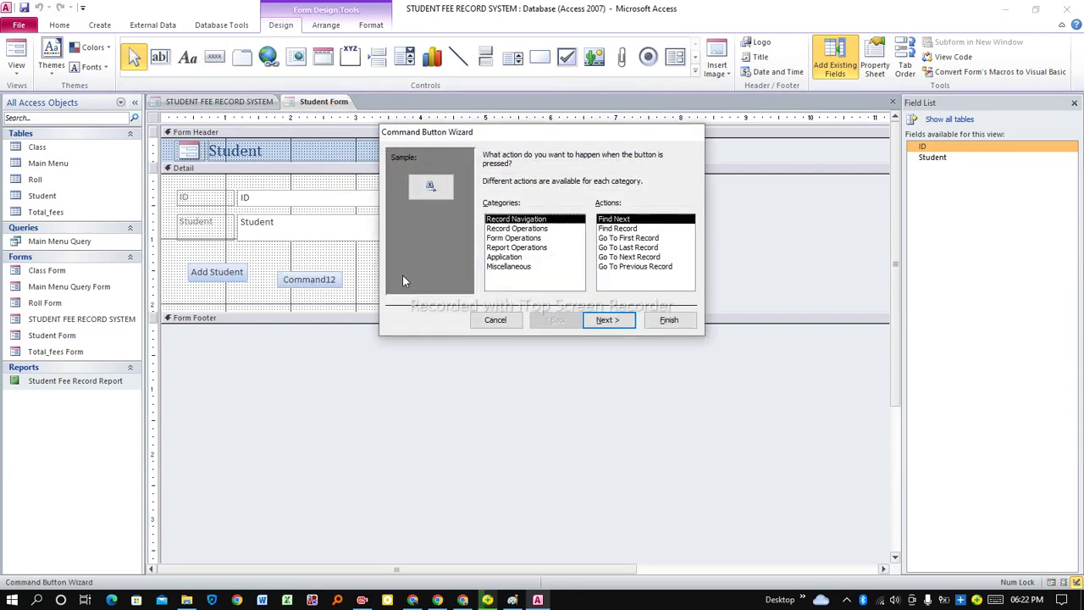
pyautogui.click(503, 240)
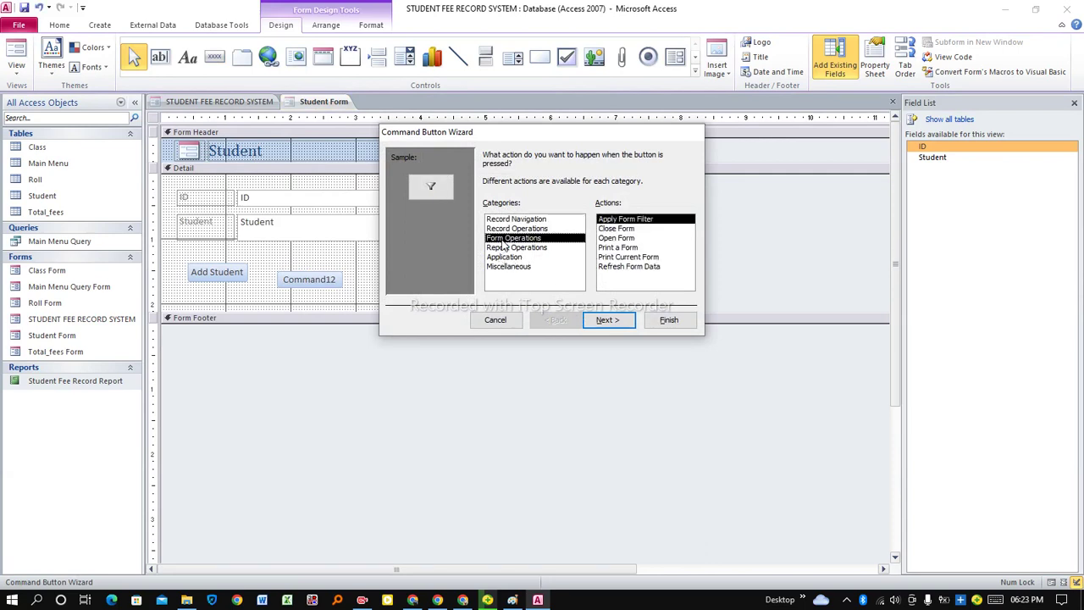
pyautogui.click(618, 238)
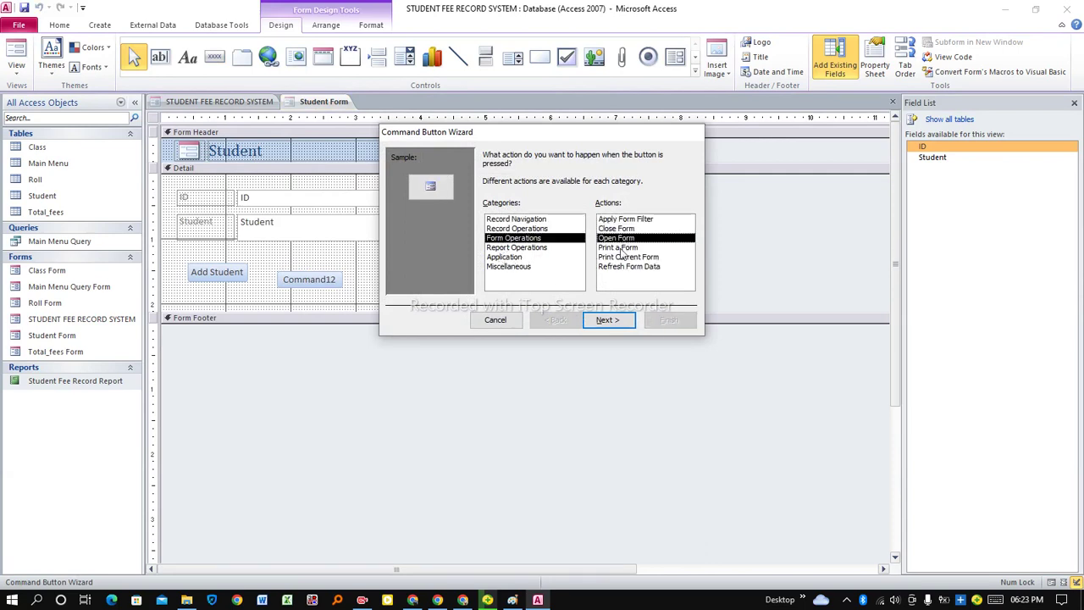
pyautogui.click(603, 320)
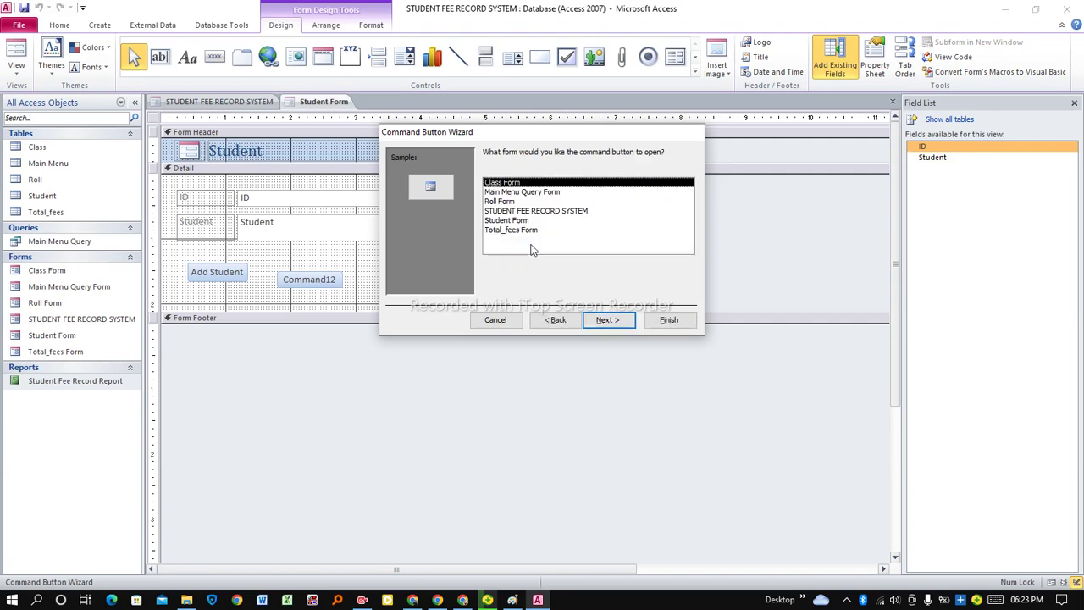
pyautogui.click(494, 212)
pyautogui.click(620, 319)
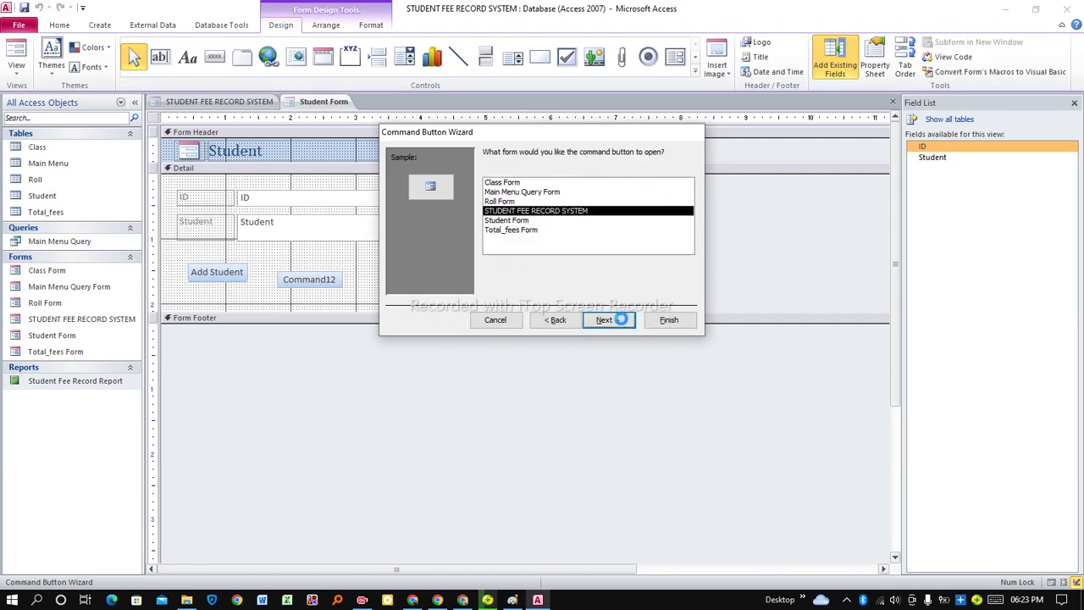
# Label the new command button with the text Back instead of a picture
pyautogui.click(499, 214)
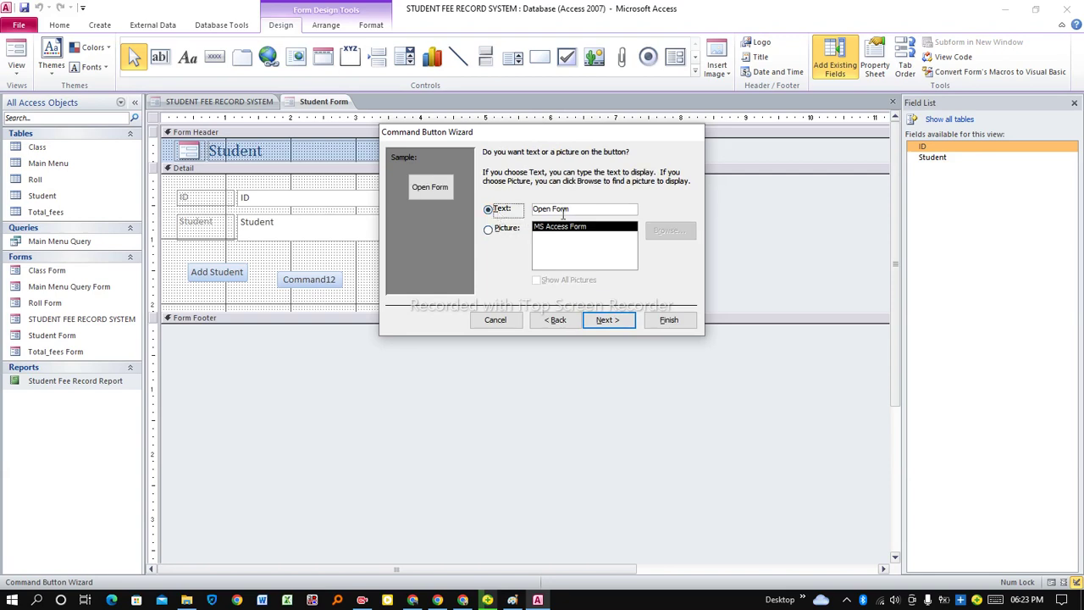
pyautogui.moveTo(578, 213); pyautogui.dragTo(533, 212)
pyautogui.press('capslock')
pyautogui.write('B')
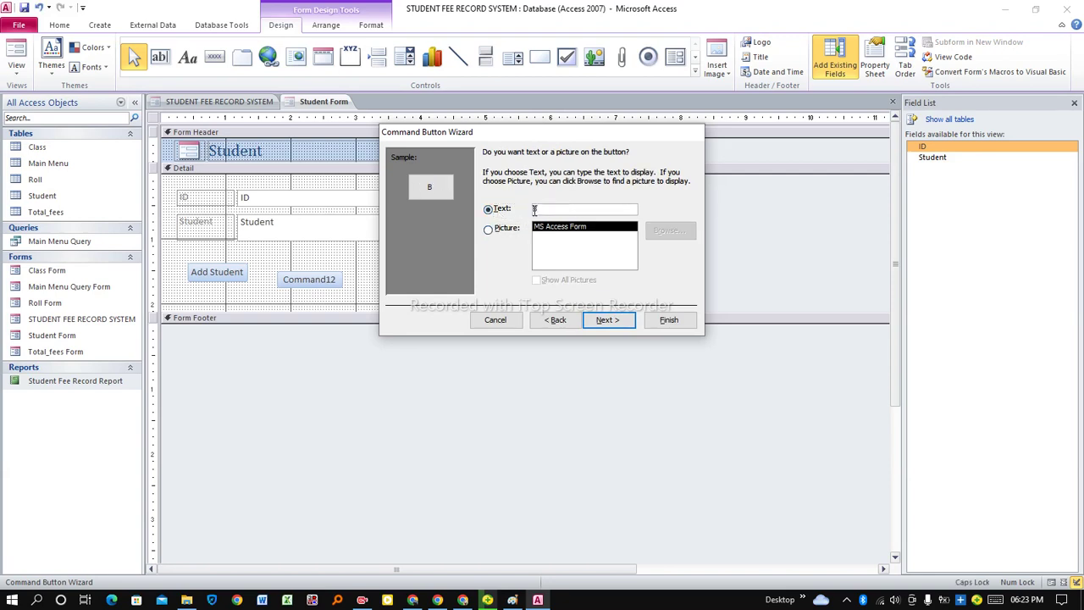
pyautogui.press('capslock')
pyautogui.click(616, 320)
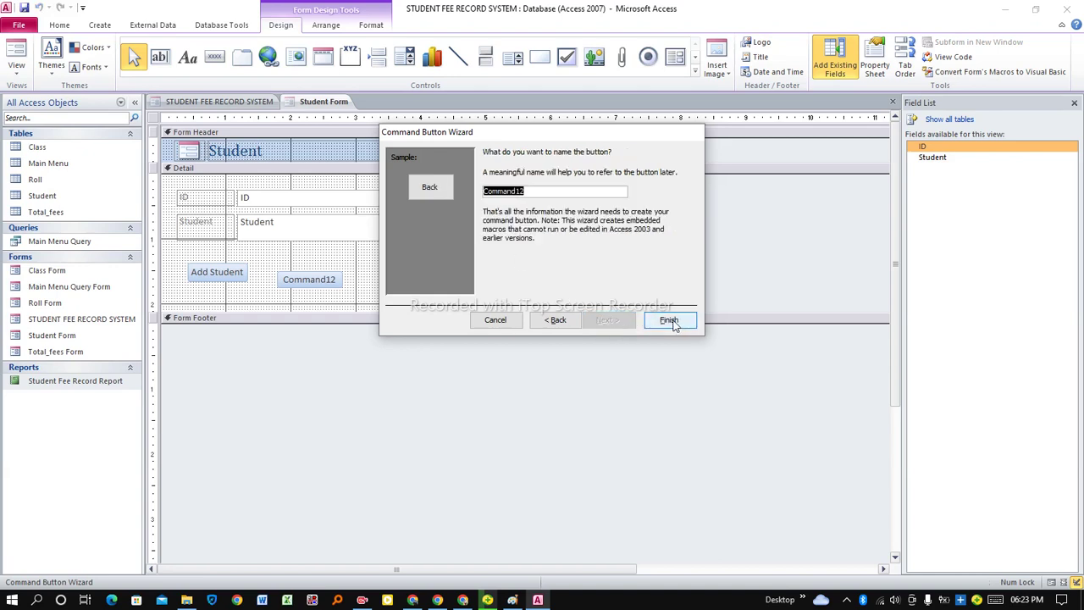
# Finish creating the Back button and nudge it level with the Add Student button and slightly closer to it
pyautogui.click(668, 320)
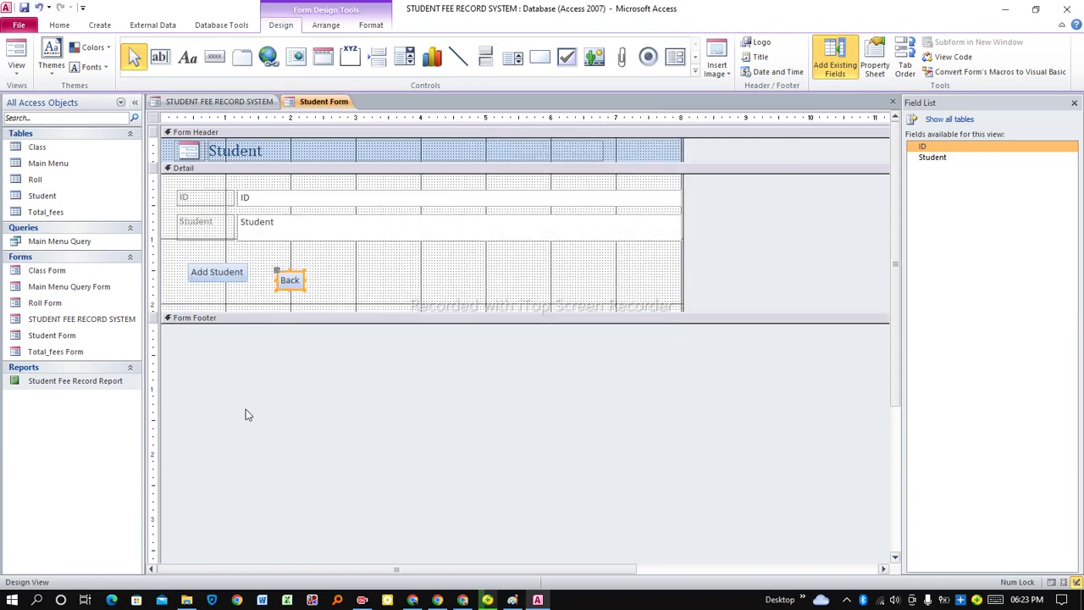
pyautogui.press('Up')
pyautogui.press('Up')
pyautogui.press('Up')
pyautogui.press('Up')
pyautogui.press('Up')
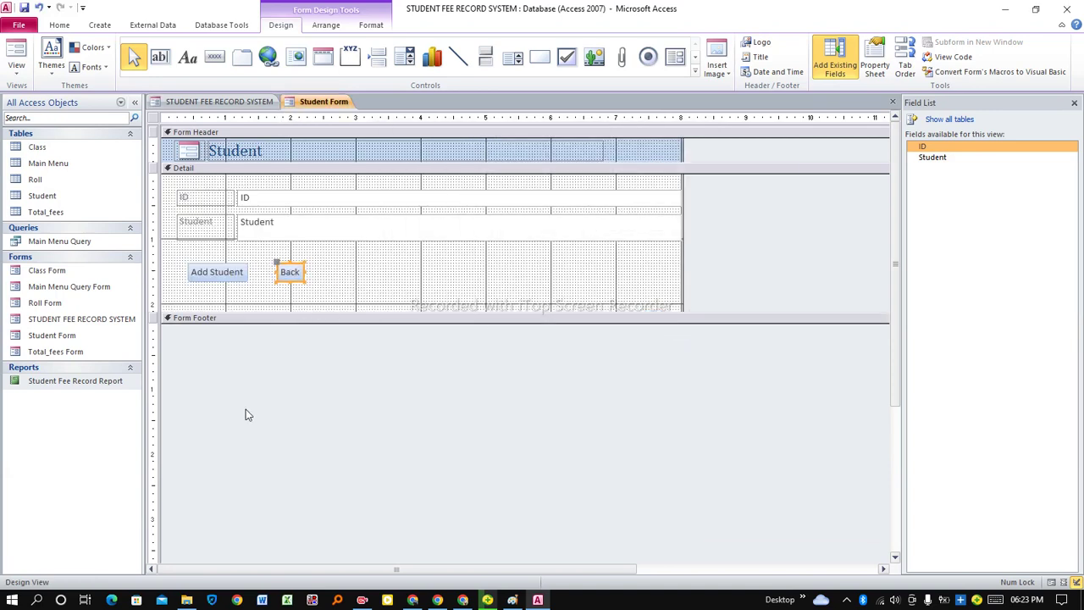
pyautogui.press('Left')
pyautogui.press('Left')
pyautogui.press('Left')
pyautogui.press('Left')
pyautogui.click(323, 286)
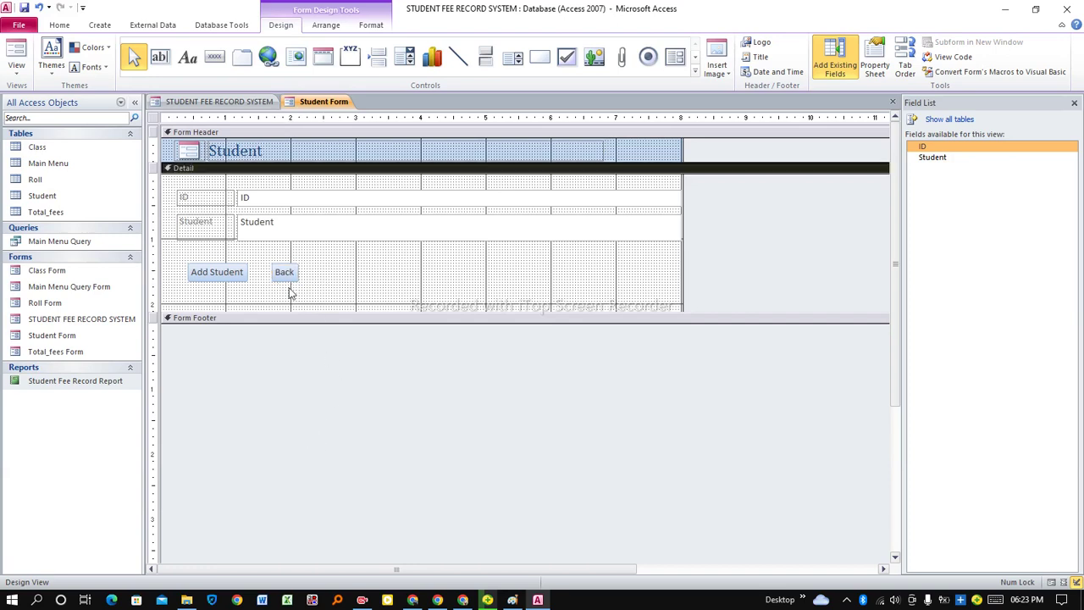
# Save the Student Form, switch it to Form View and return to the main menu with its Back button
pyautogui.rightClick(323, 103)
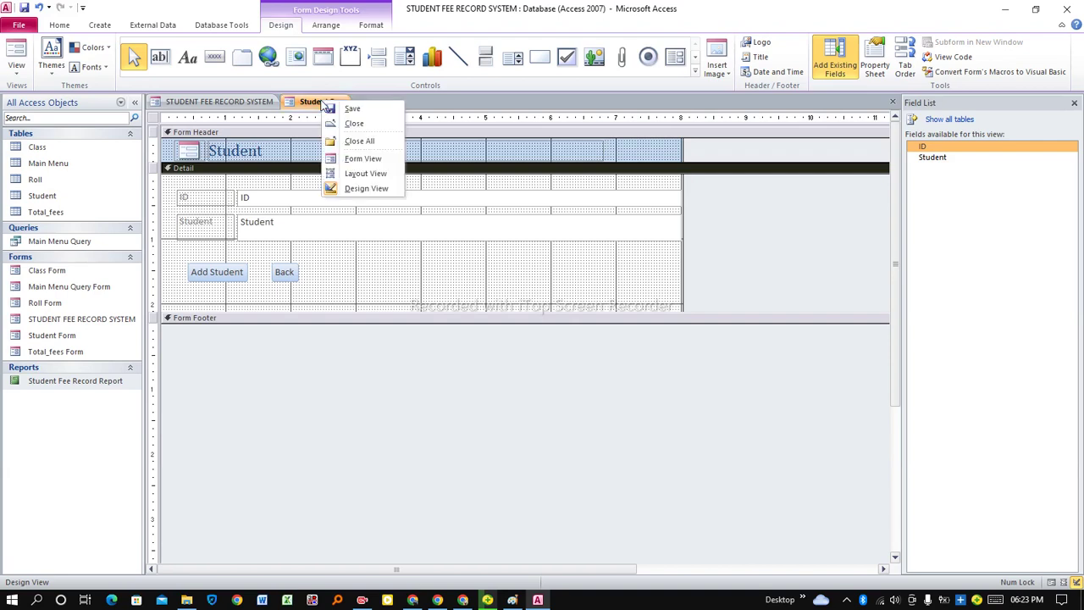
pyautogui.click(343, 109)
pyautogui.rightClick(324, 106)
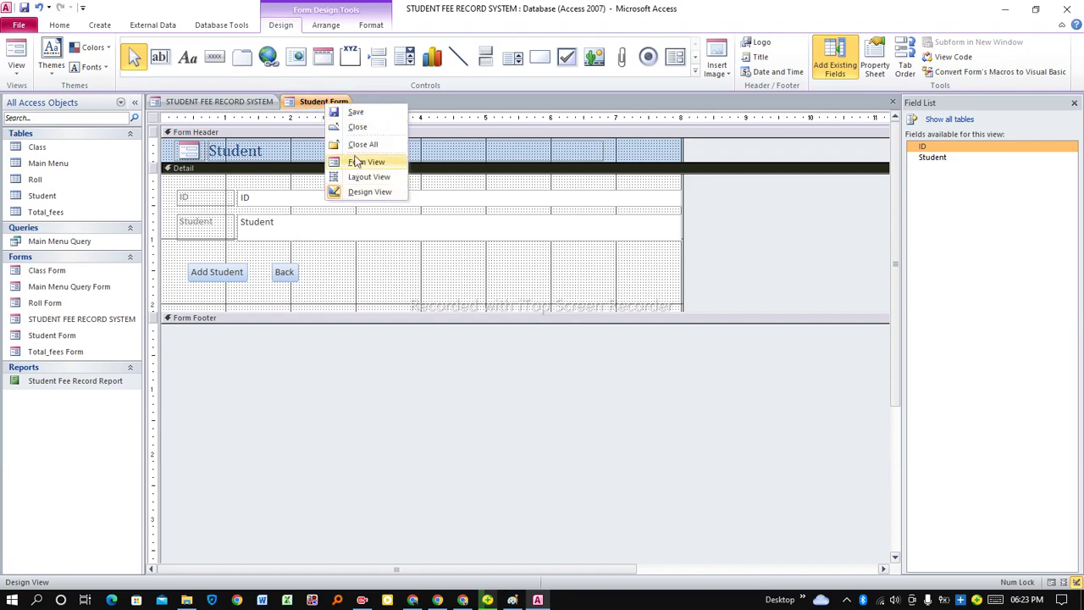
pyautogui.click(242, 101)
pyautogui.click(322, 101)
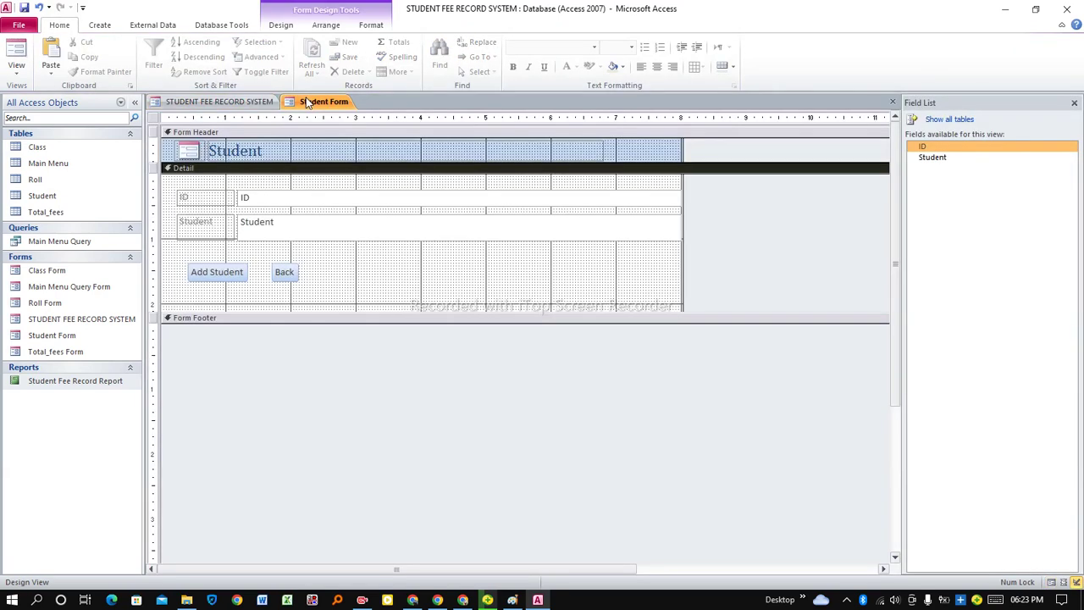
pyautogui.rightClick(308, 100)
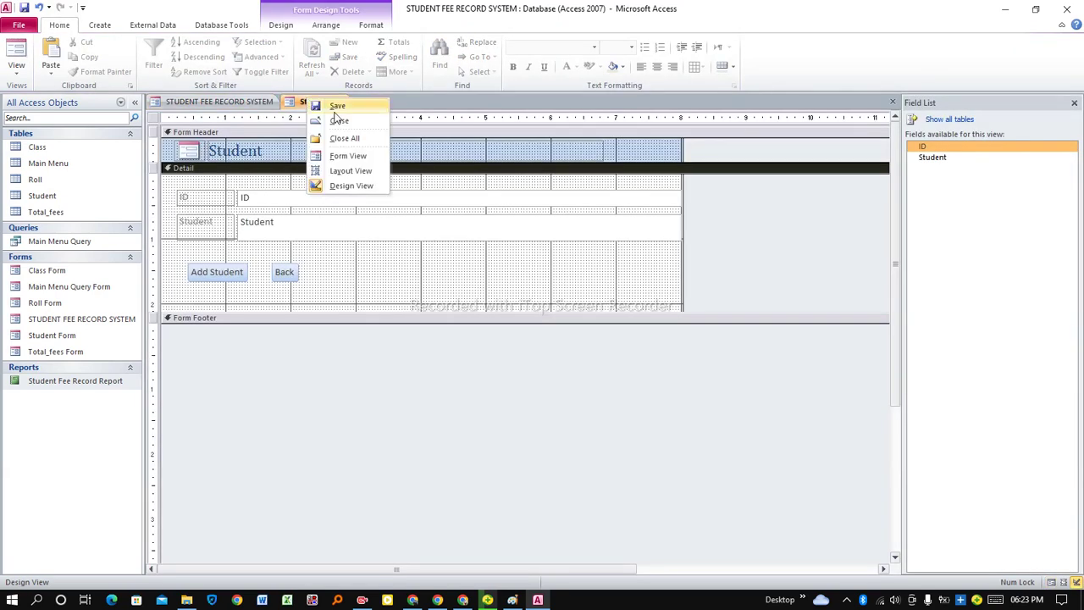
pyautogui.click(338, 162)
pyautogui.click(284, 234)
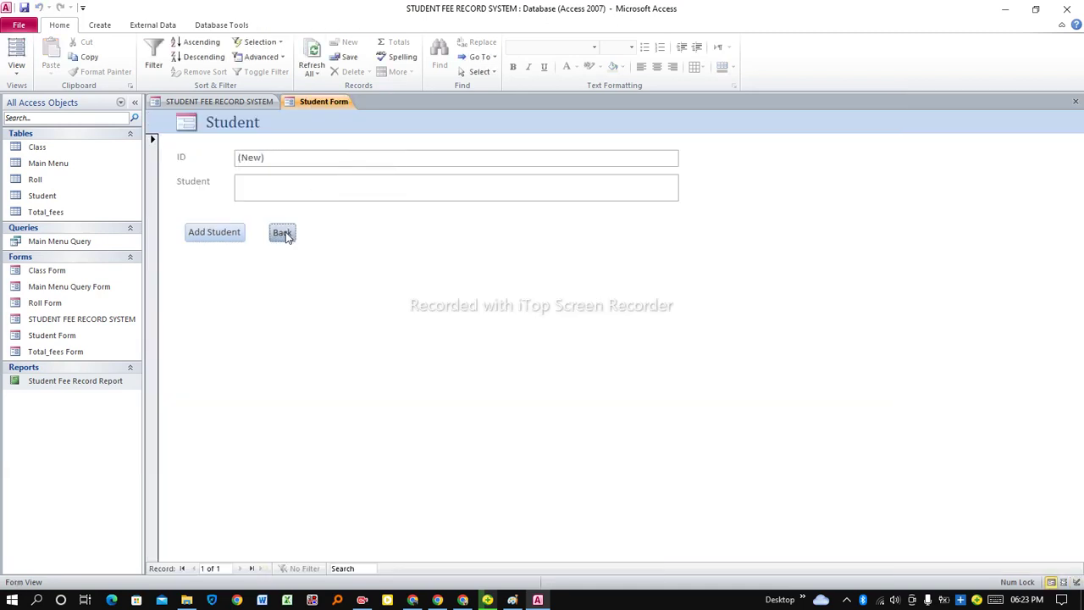
# Open the Class Form with the menu's ADD CLASS button and switch it to Design View
pyautogui.click(499, 203)
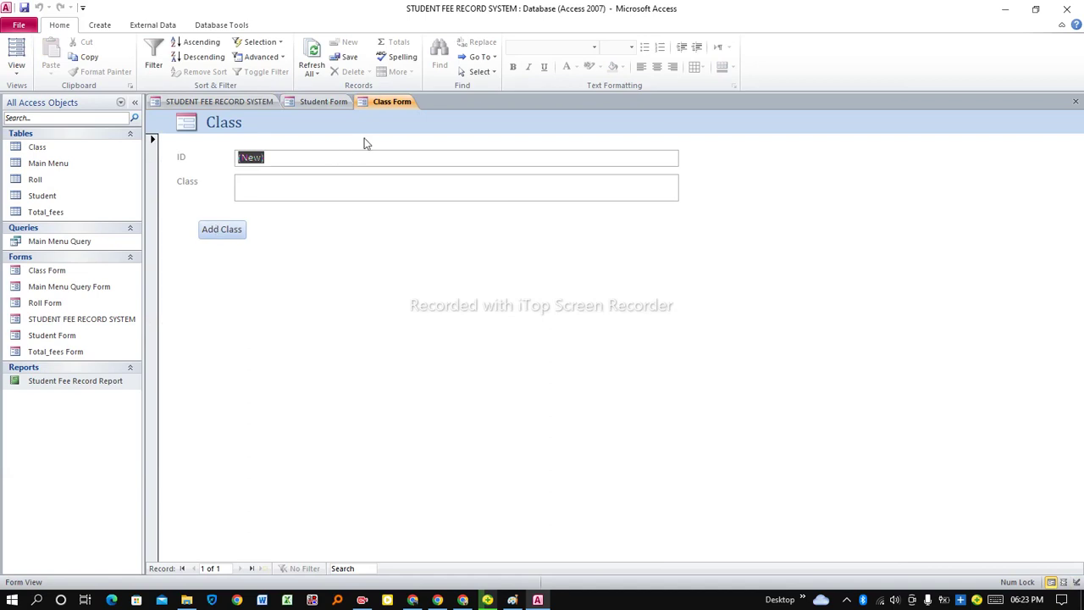
pyautogui.rightClick(377, 101)
pyautogui.click(423, 186)
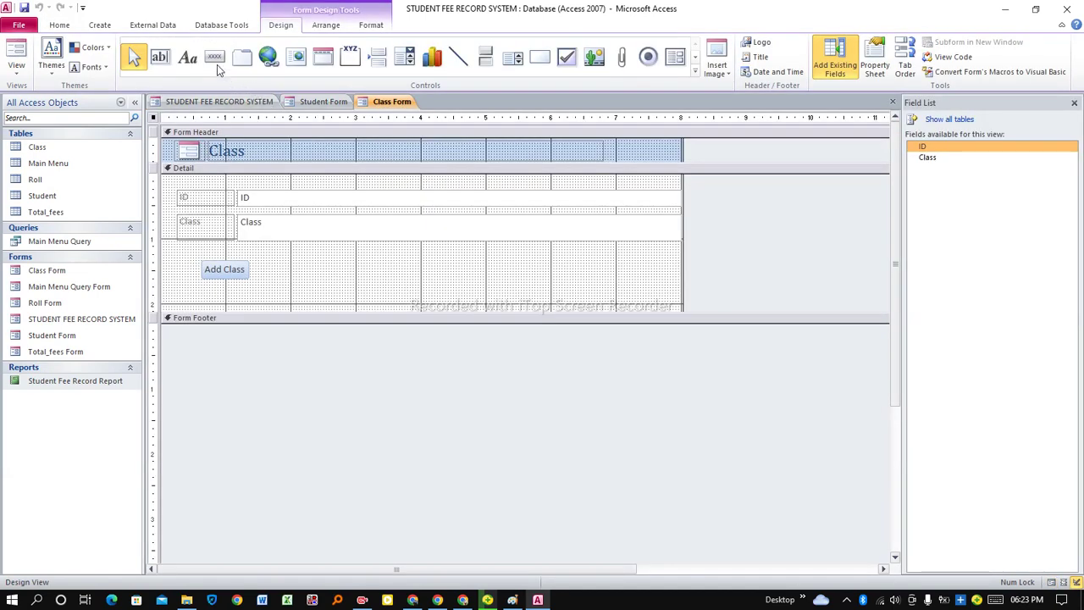
# Place a command button beside Add Class, with the Open Form action targeting the STUDENT FEE RECORD SYSTEM form
pyautogui.click(213, 59)
pyautogui.click(277, 273)
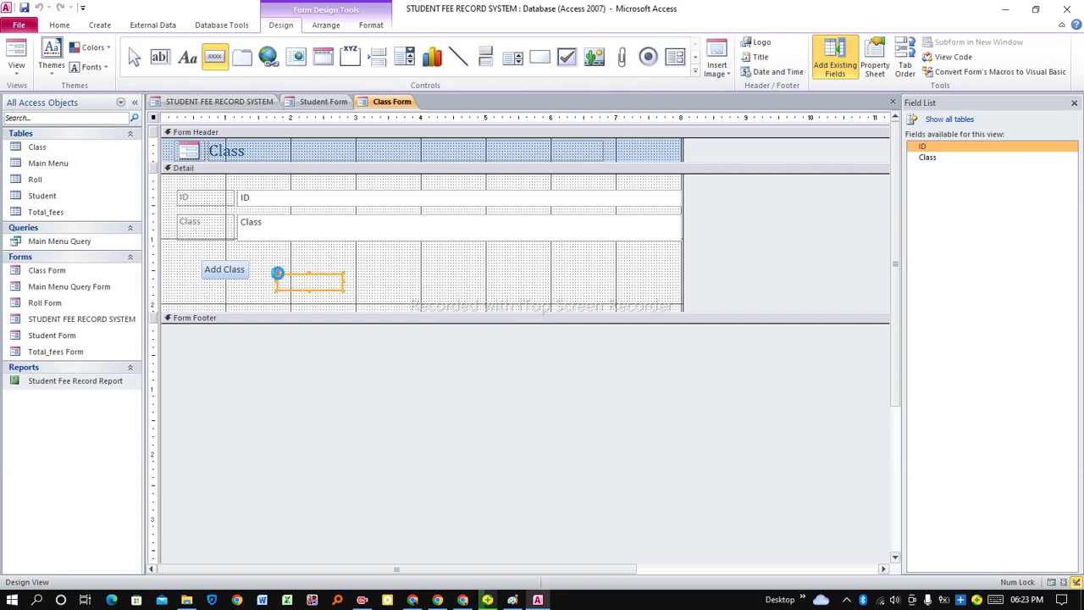
pyautogui.click(518, 239)
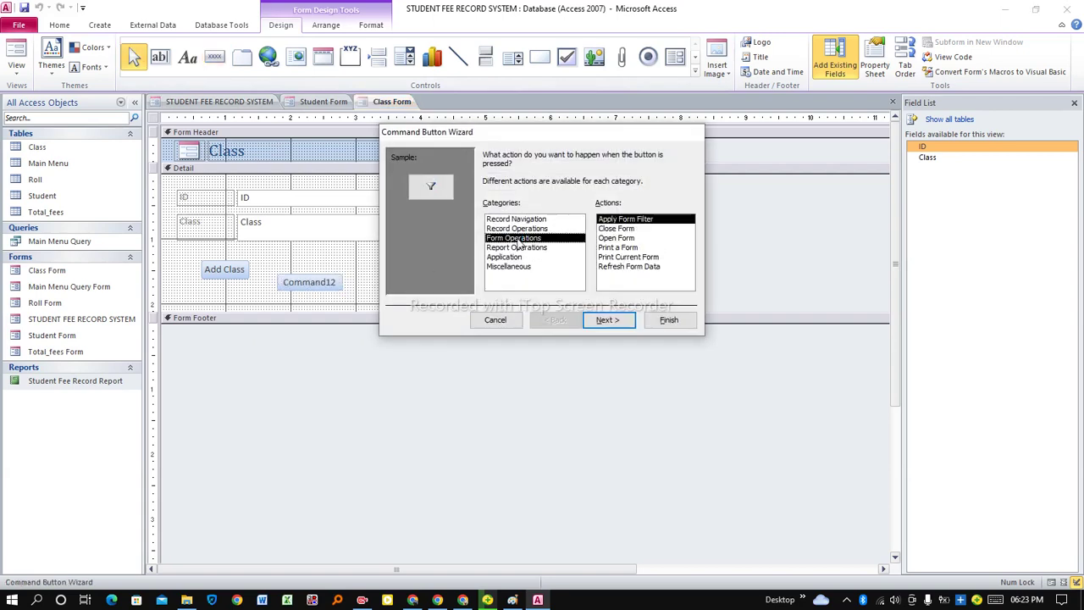
pyautogui.click(616, 238)
pyautogui.click(607, 322)
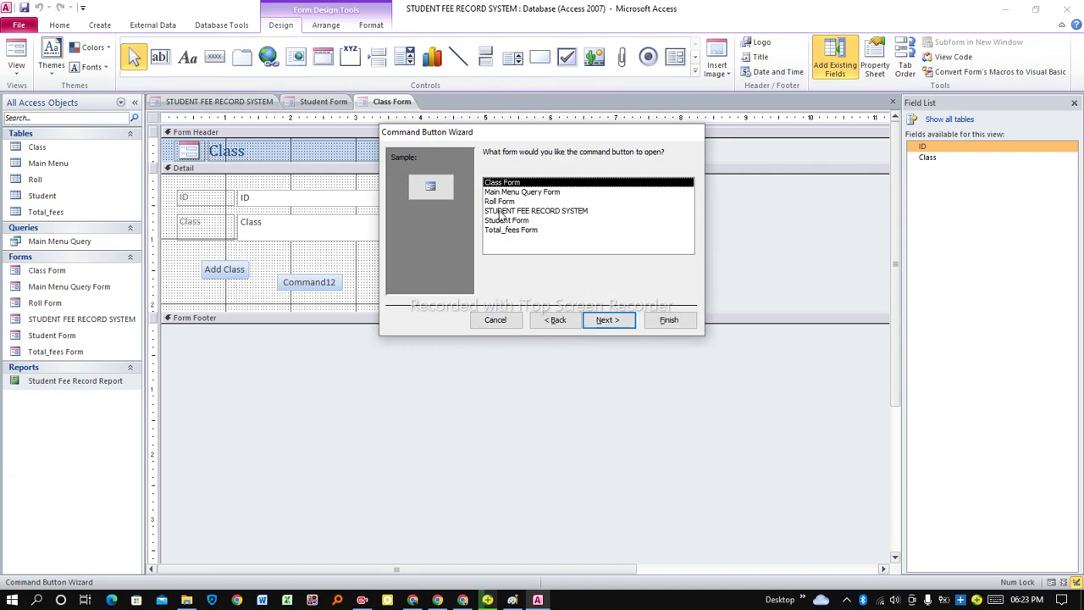
pyautogui.click(508, 210)
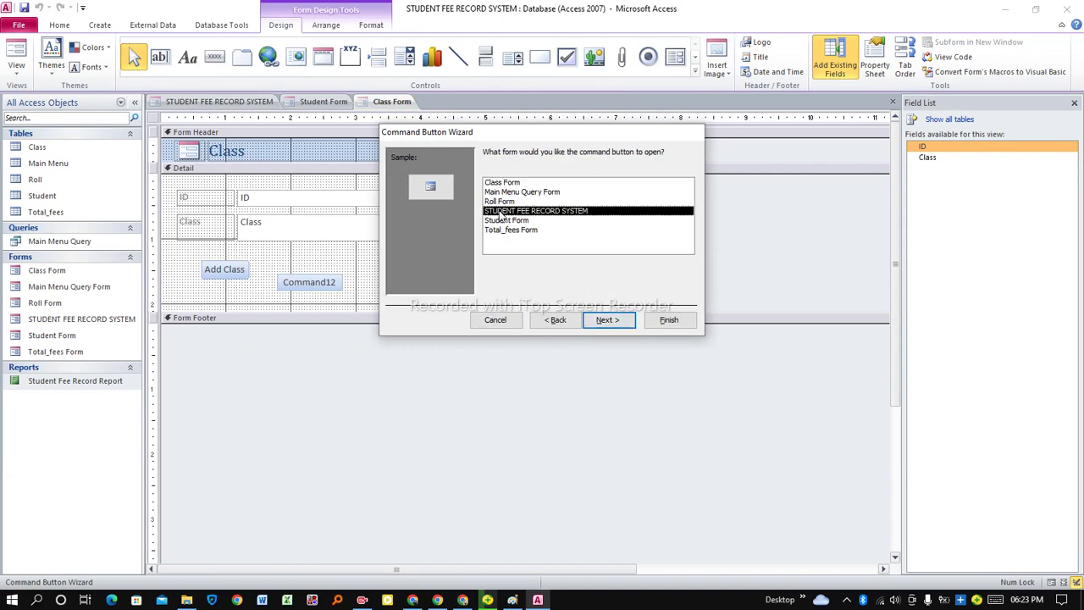
pyautogui.click(608, 319)
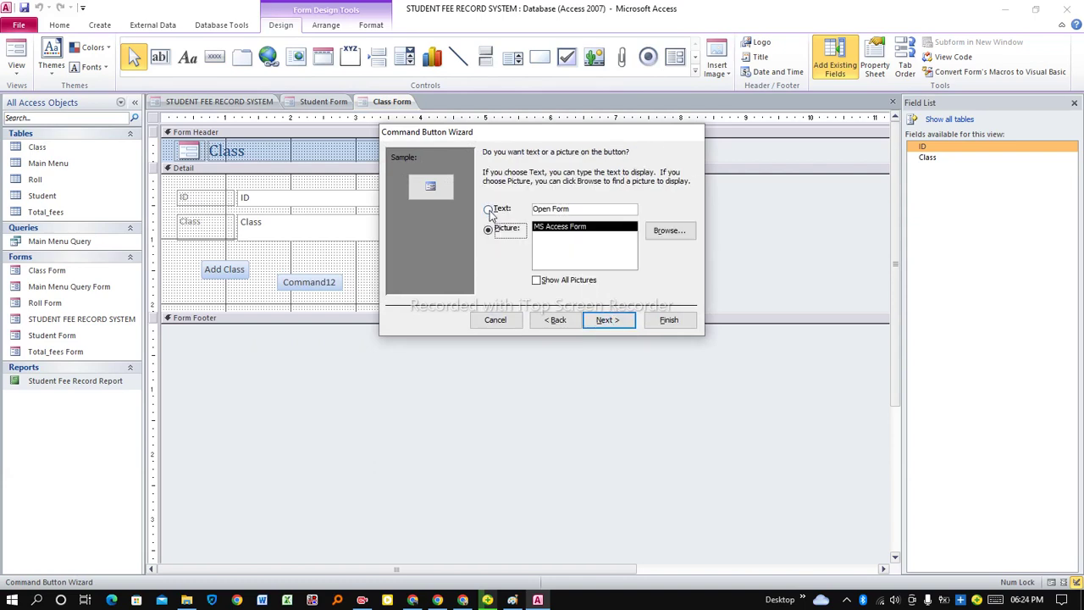
# Give the Class Form's new command button the text Back and align it level with the Add Class button
pyautogui.click(487, 209)
pyautogui.moveTo(570, 210); pyautogui.dragTo(533, 216)
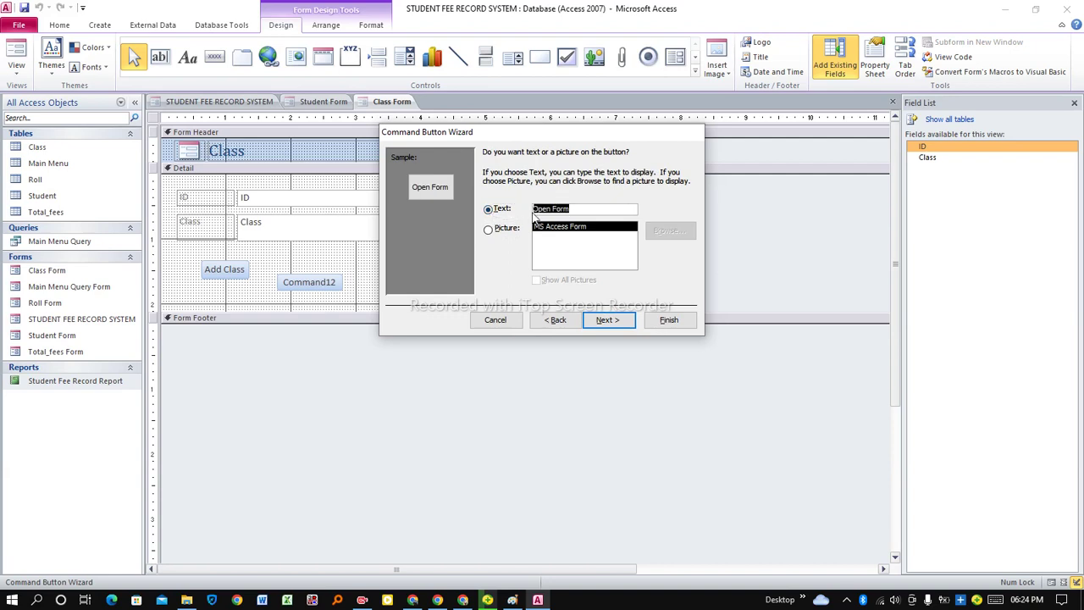
pyautogui.write('Back')
pyautogui.click(613, 322)
pyautogui.click(668, 320)
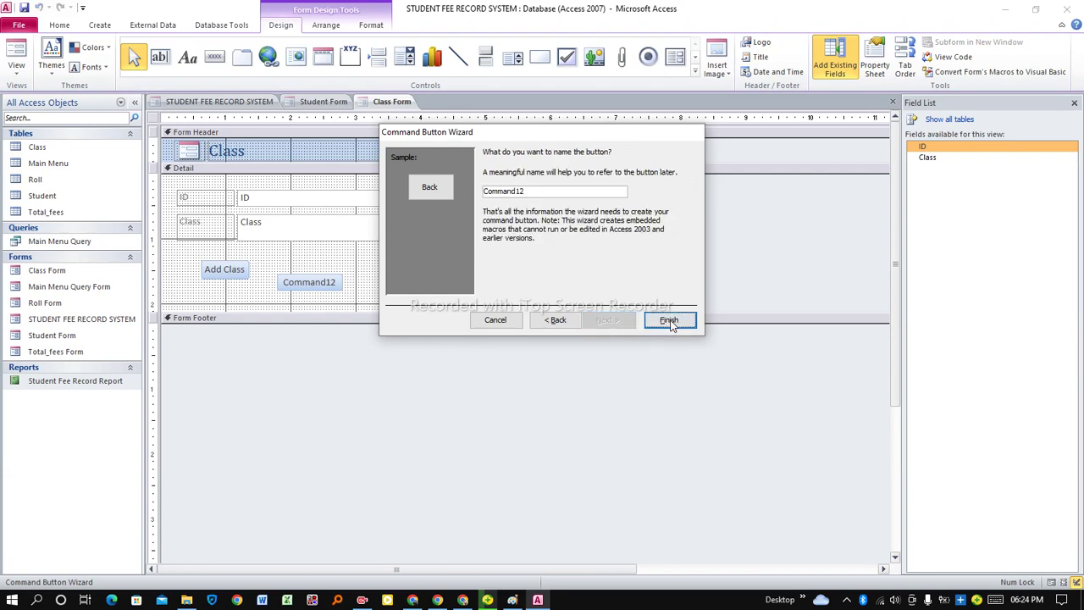
pyautogui.moveTo(288, 279); pyautogui.dragTo(296, 262)
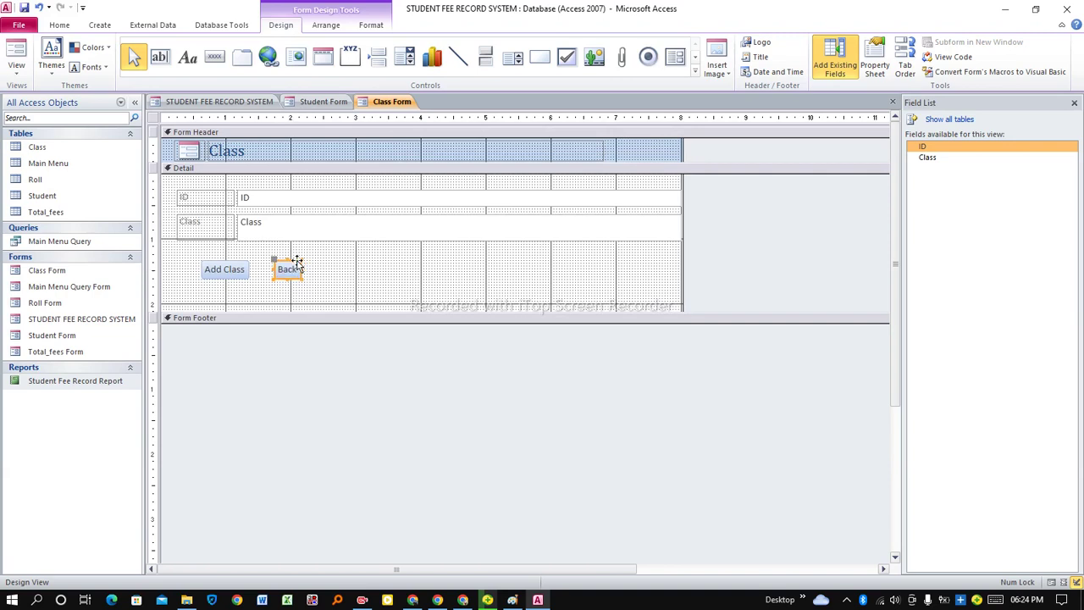
pyautogui.click(334, 283)
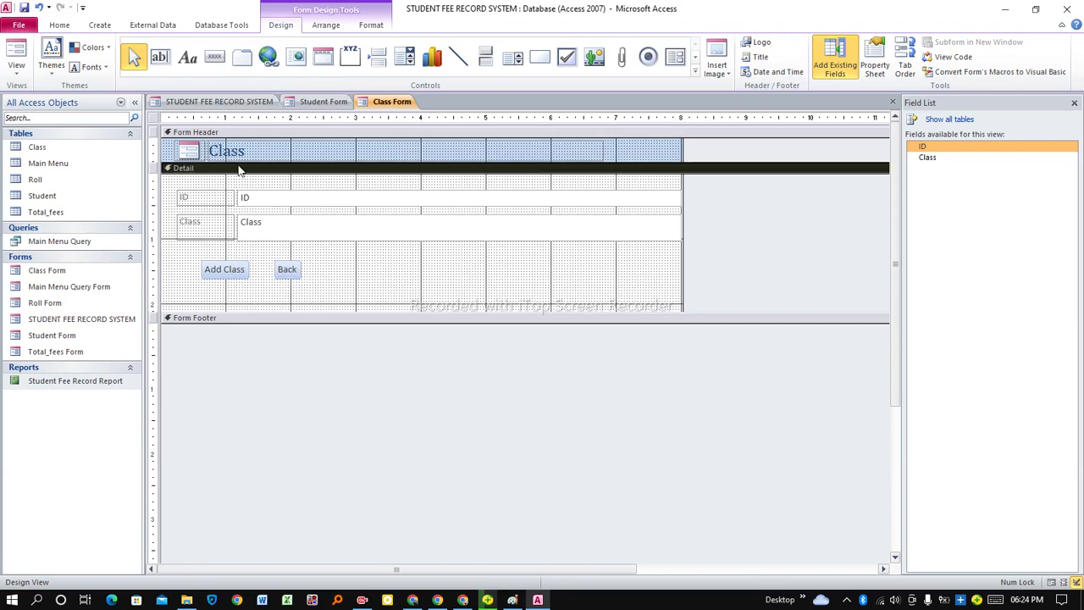
# Save the Class Form, switch it to Form View and return to the main menu with its Back button
pyautogui.rightClick(388, 103)
pyautogui.click(404, 108)
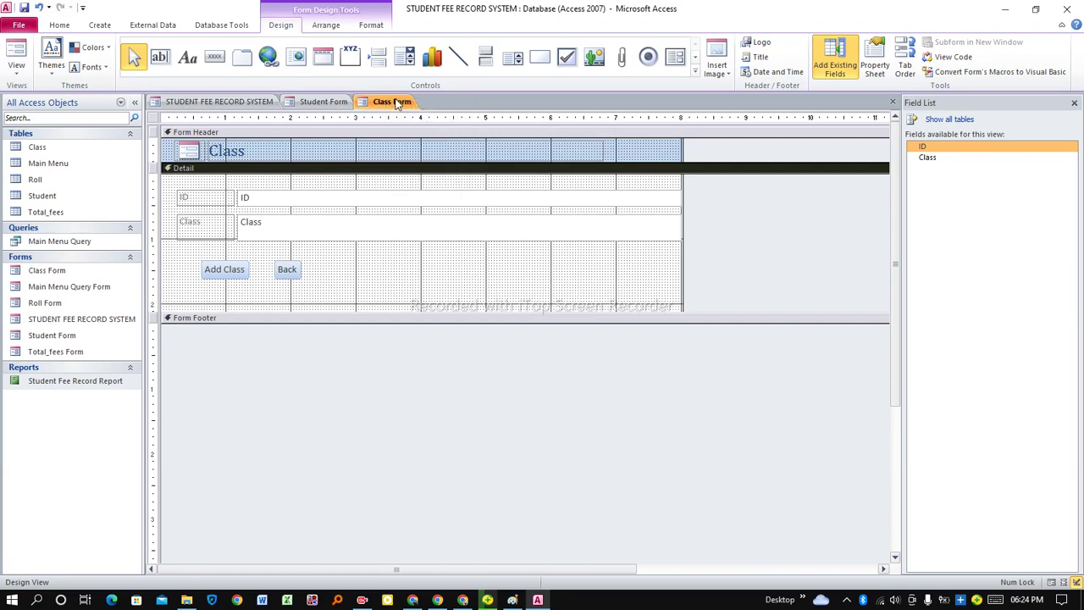
pyautogui.rightClick(401, 104)
pyautogui.click(430, 158)
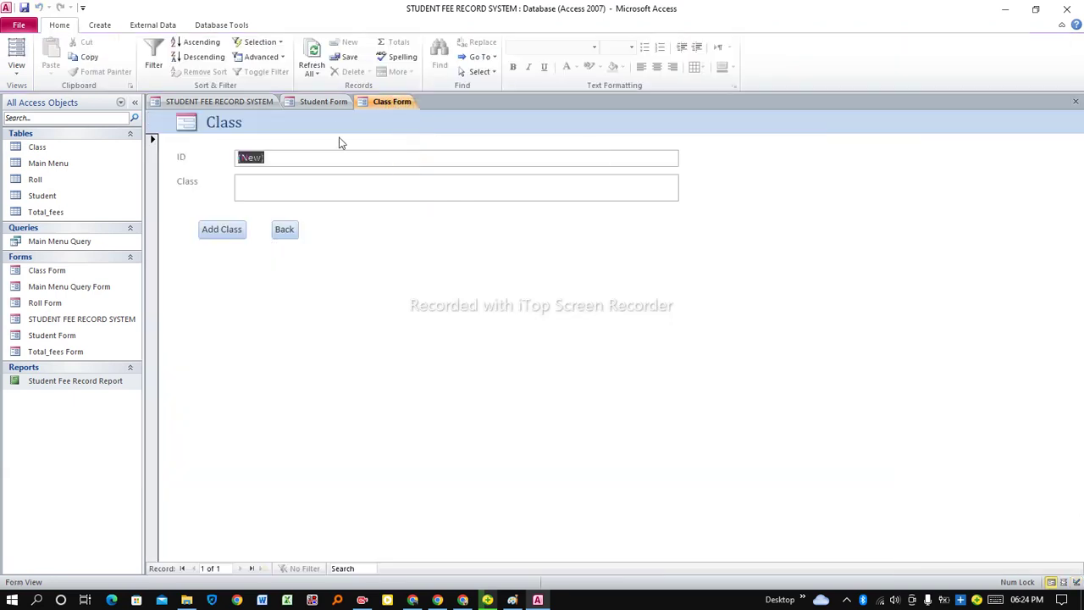
pyautogui.click(284, 230)
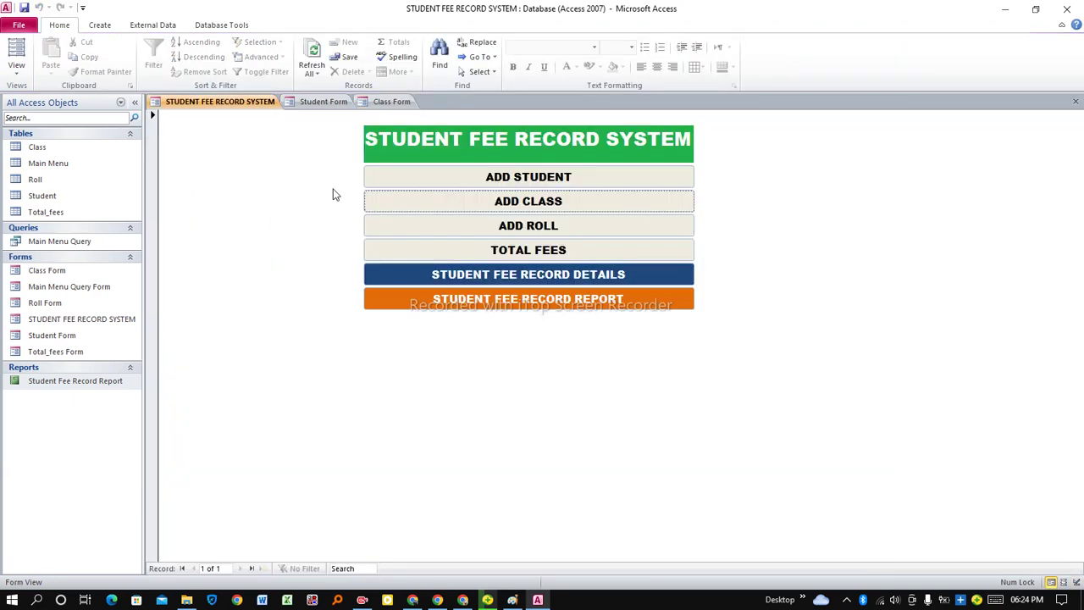
# Open the Roll Form with the menu's ADD ROLL button and switch it to Design View
pyautogui.click(493, 227)
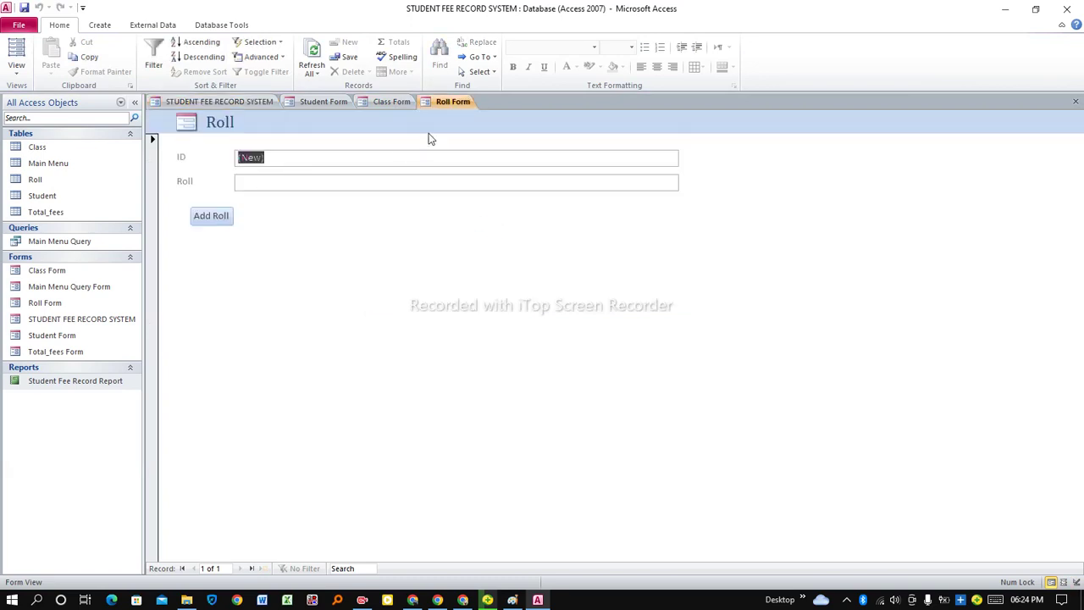
pyautogui.rightClick(446, 103)
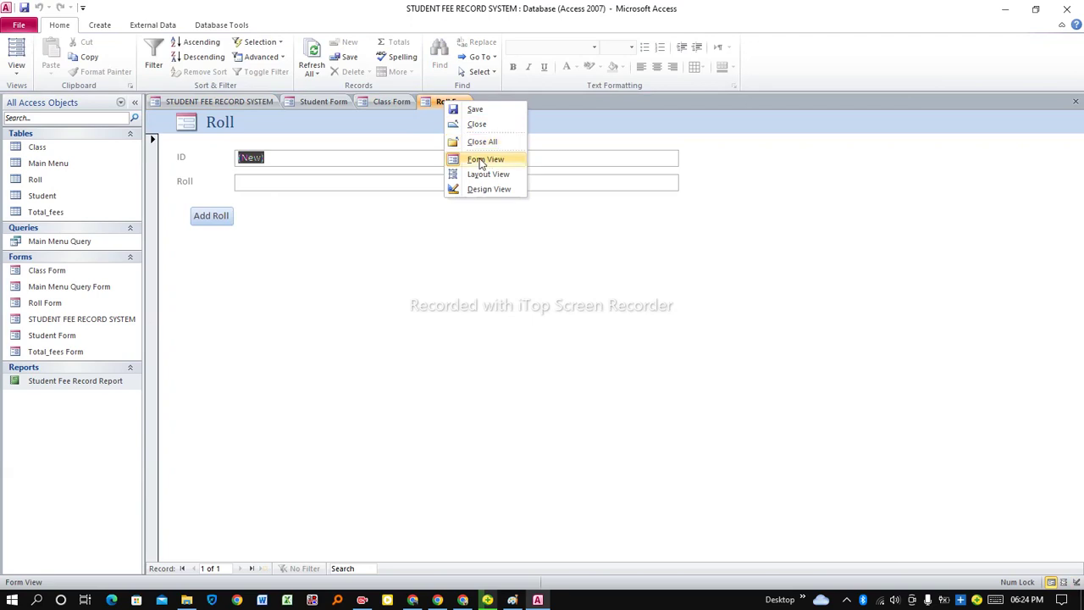
pyautogui.click(480, 189)
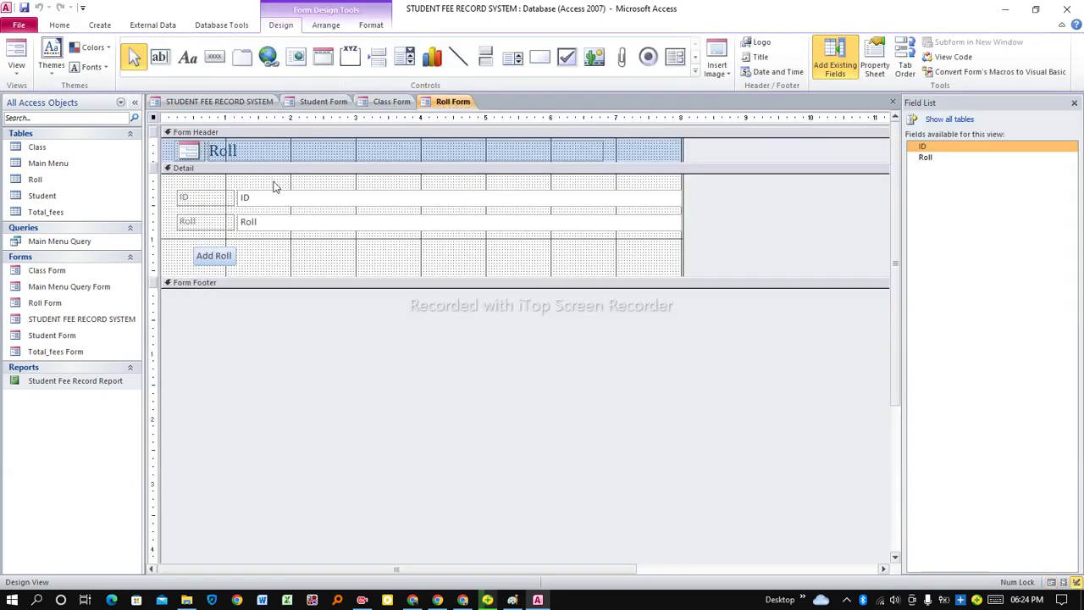
# Place a command button beside Add Roll, with the Open Form action targeting the STUDENT FEE RECORD SYSTEM form
pyautogui.click(215, 57)
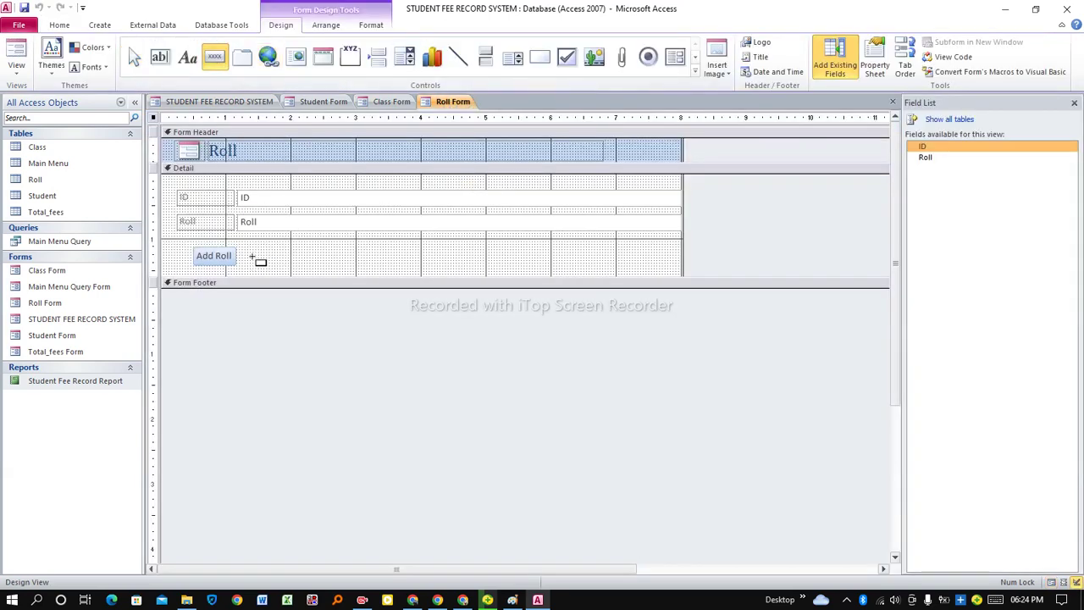
pyautogui.moveTo(257, 254); pyautogui.dragTo(329, 271)
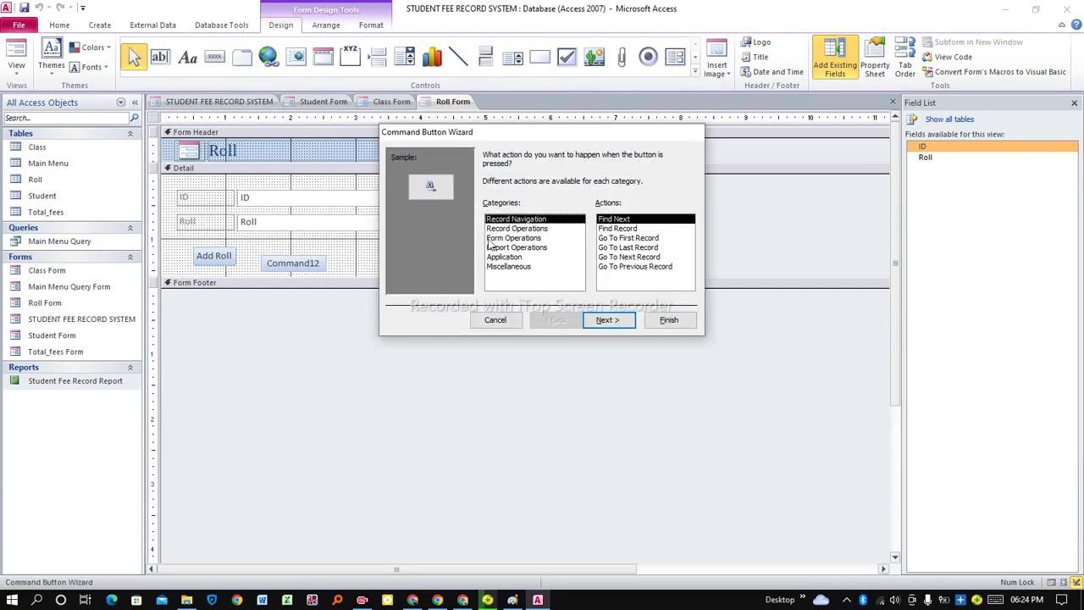
pyautogui.click(509, 238)
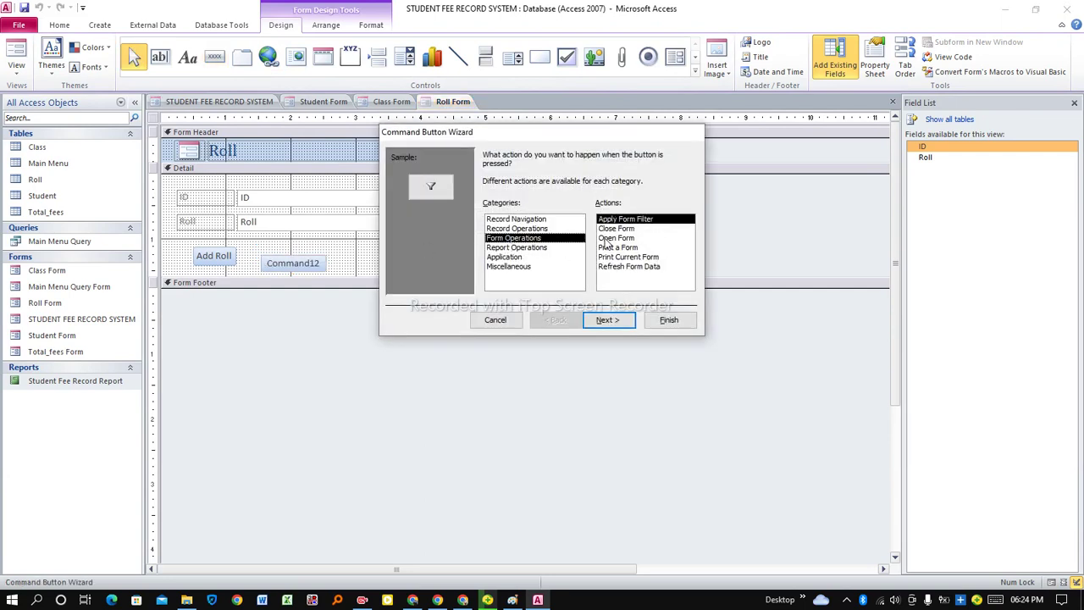
pyautogui.click(606, 239)
pyautogui.click(612, 320)
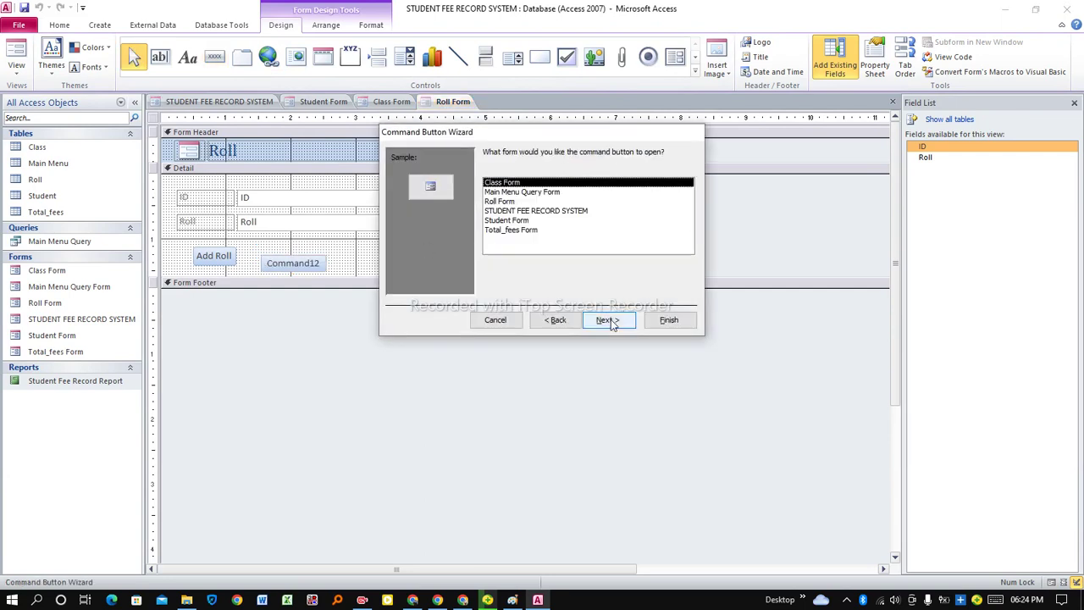
pyautogui.click(518, 211)
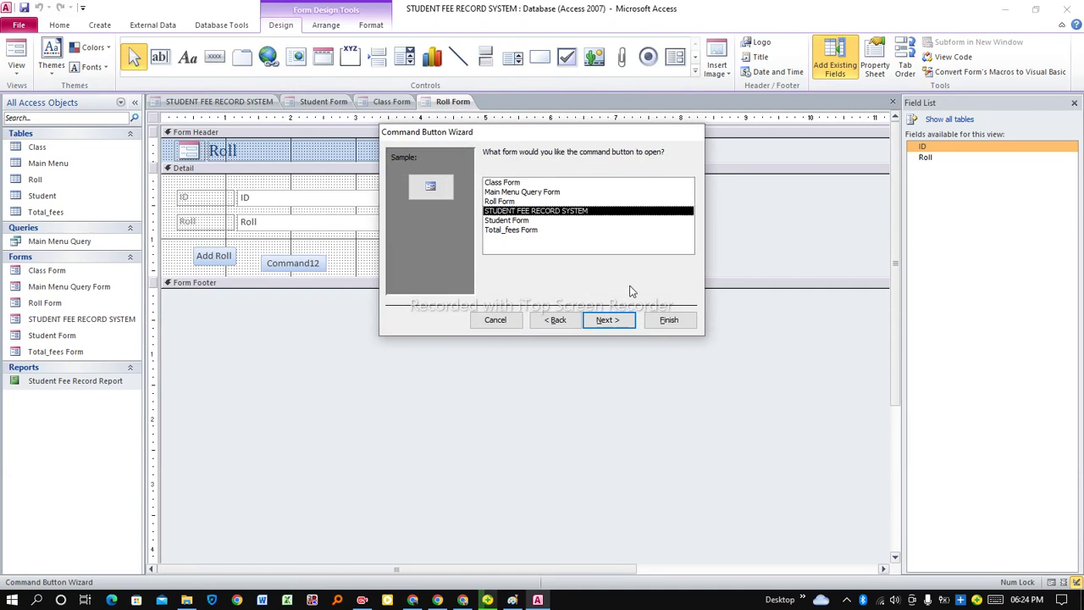
pyautogui.click(619, 320)
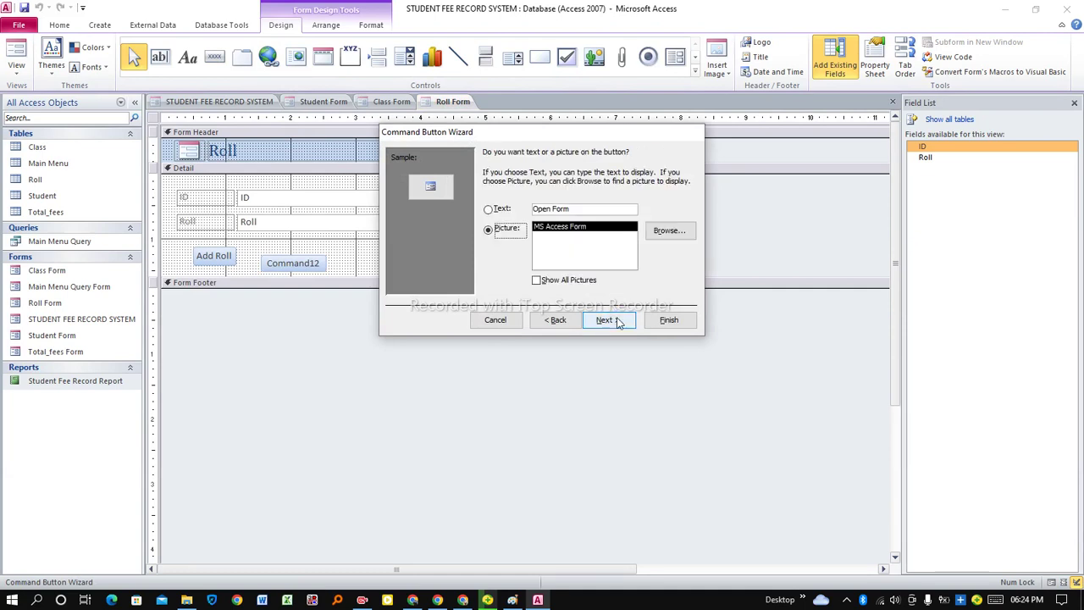
# Label the Roll Form's new command button with the text Back instead of a picture and finish creating it
pyautogui.click(497, 211)
pyautogui.moveTo(579, 211); pyautogui.dragTo(532, 216)
pyautogui.write('Back')
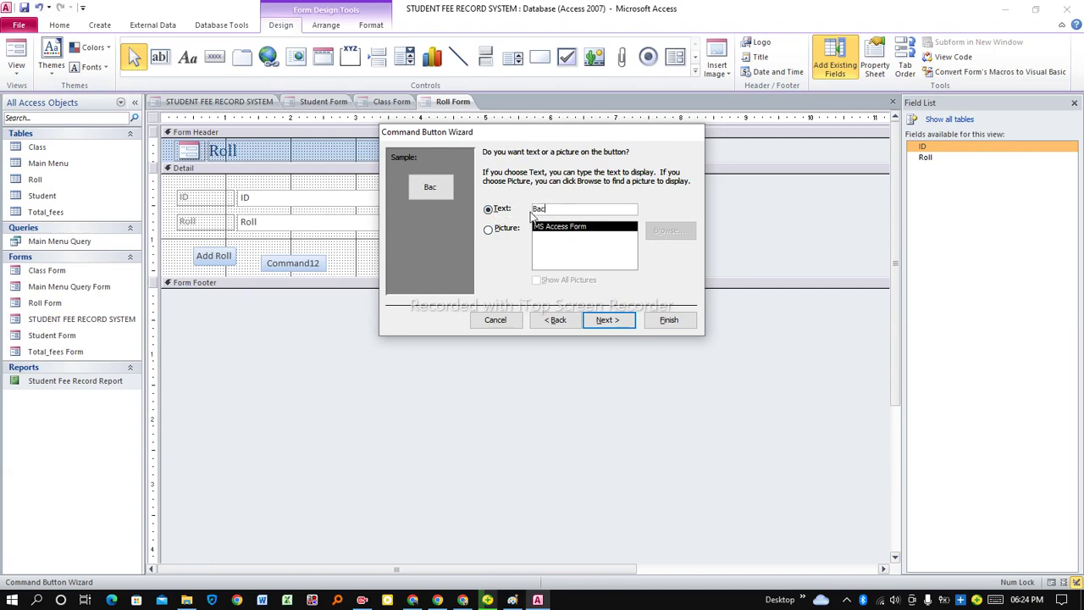
pyautogui.click(607, 321)
pyautogui.click(668, 321)
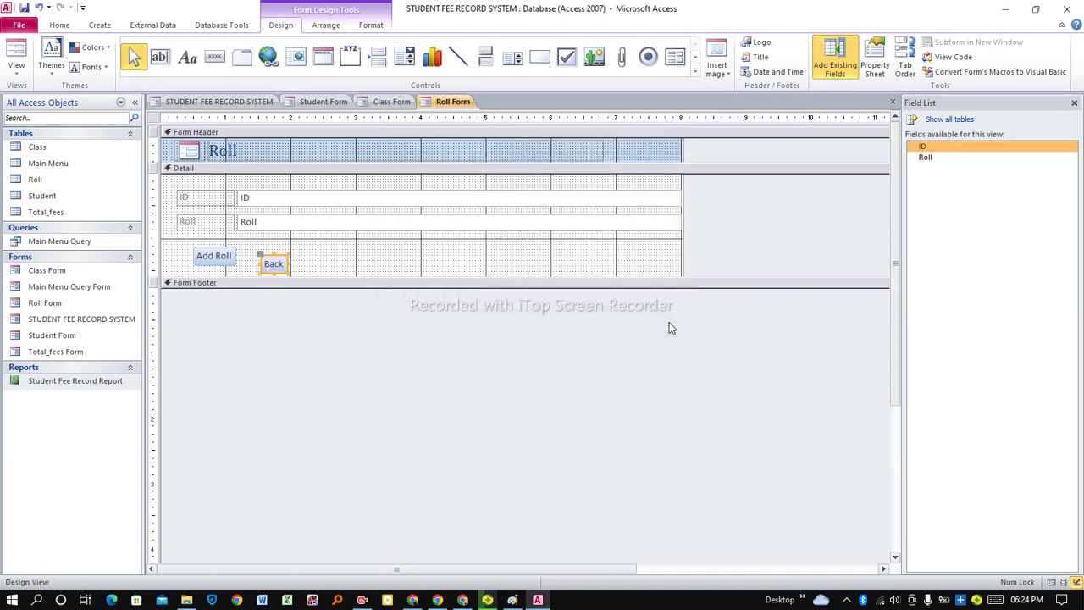
# Nudge the Back button up so that it lines up with the Add Roll button
pyautogui.press('Up')
pyautogui.press('Up')
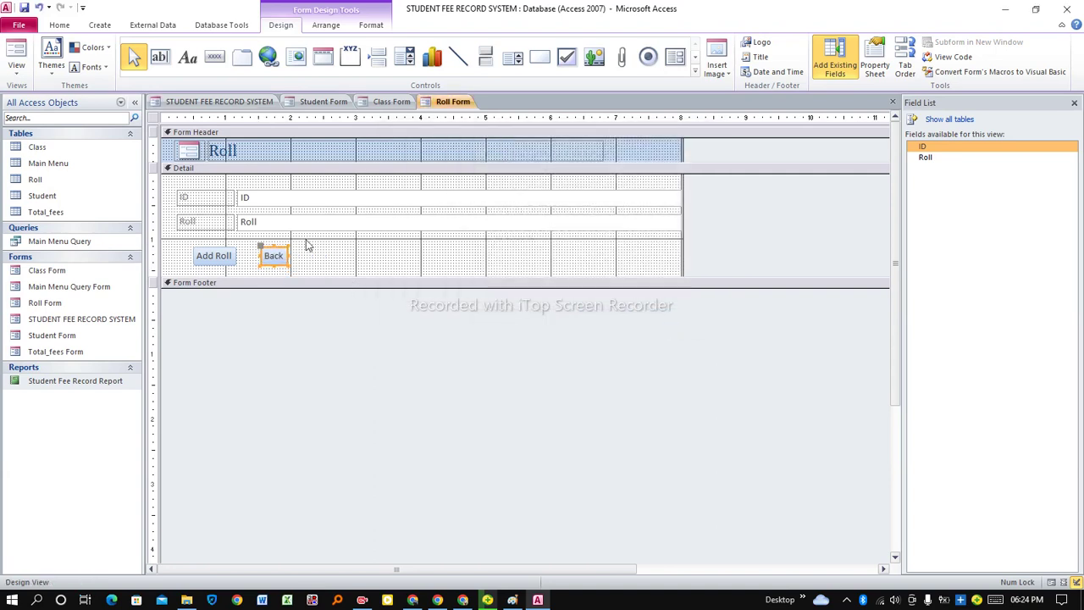
pyautogui.click(310, 259)
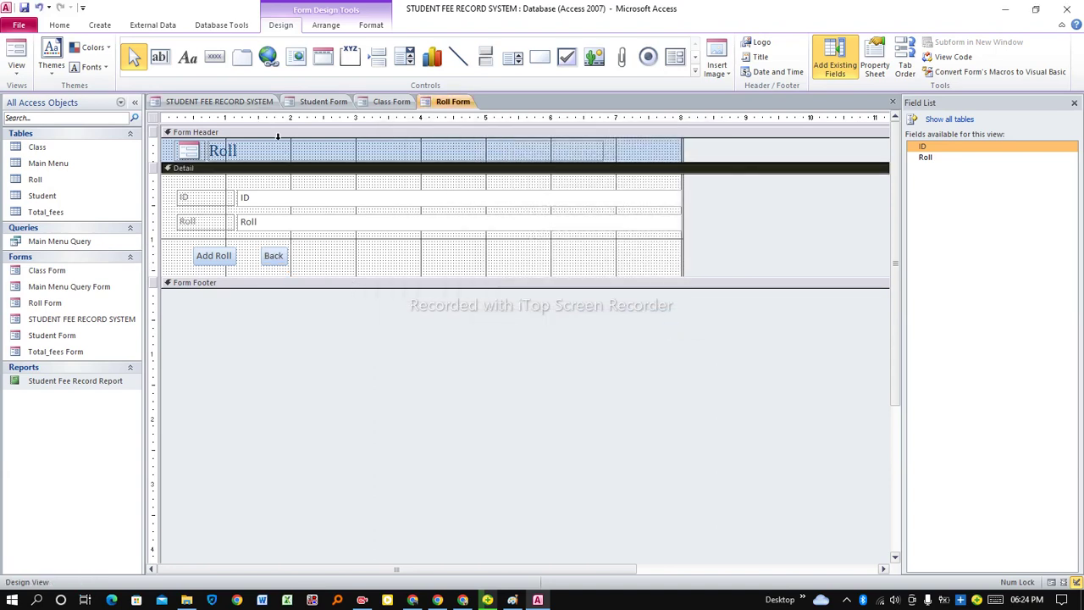
# Save the Roll Form and test its Back button in Form View to return to the main menu
pyautogui.rightClick(454, 104)
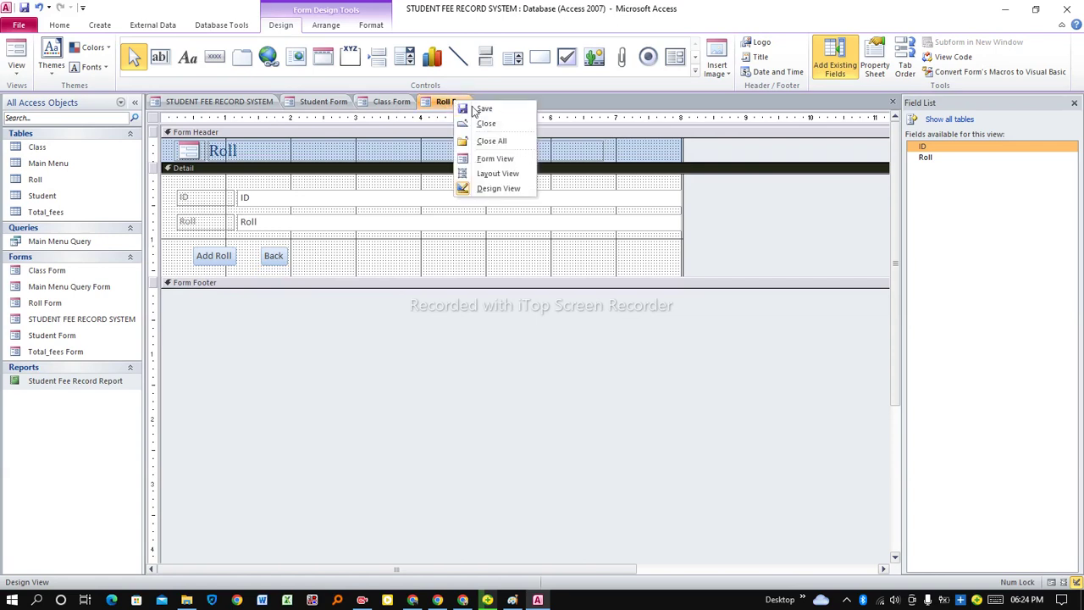
pyautogui.click(455, 103)
pyautogui.rightClick(458, 104)
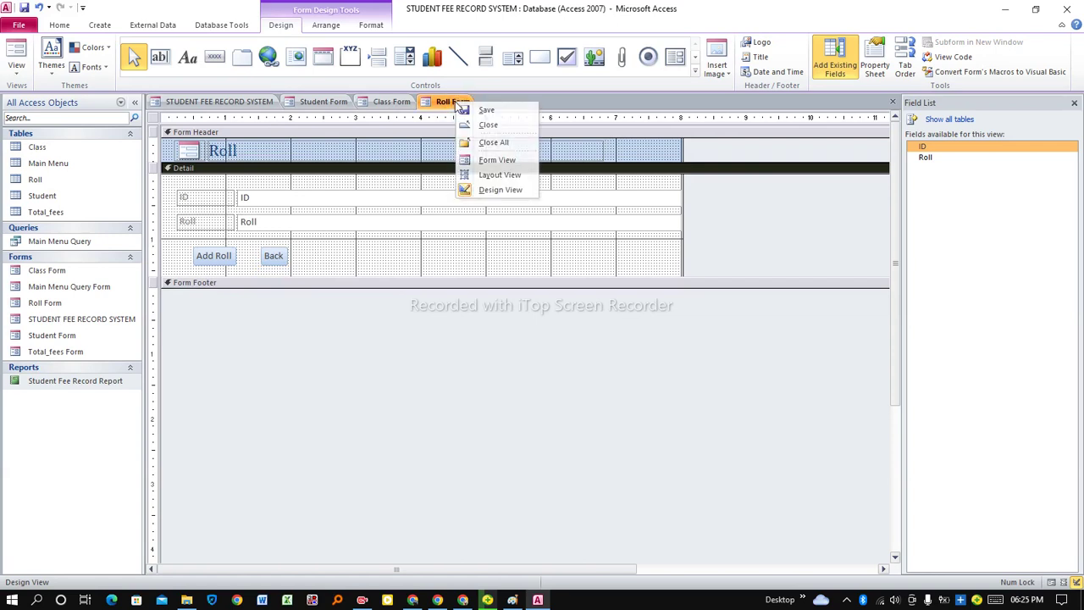
pyautogui.click(487, 159)
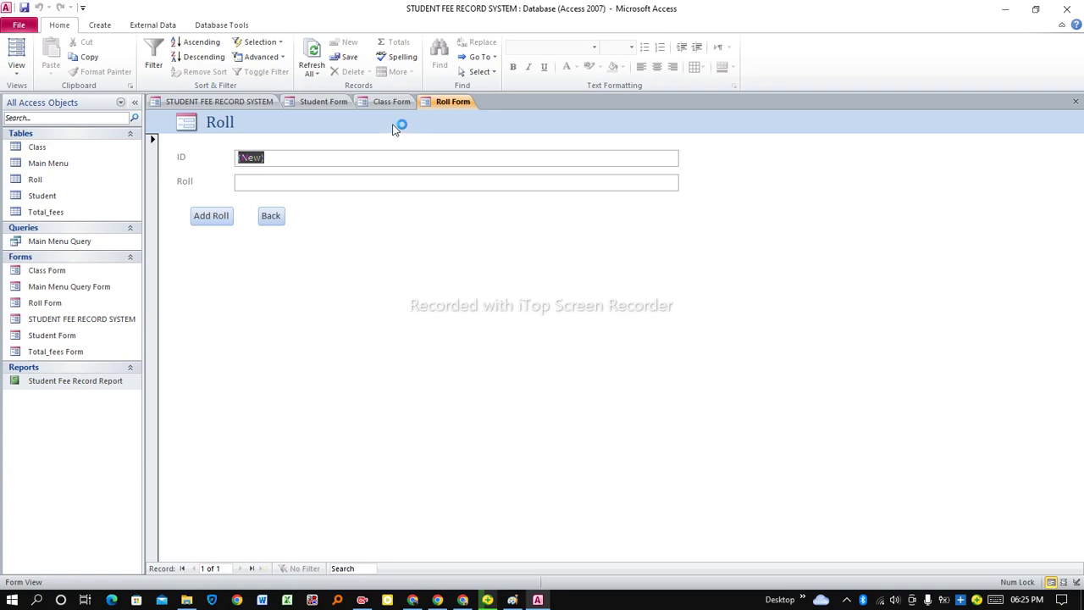
pyautogui.click(271, 218)
# Open the Total_fees Form with the main menu's TOTAL FEES button and switch it to Design View
pyautogui.click(486, 250)
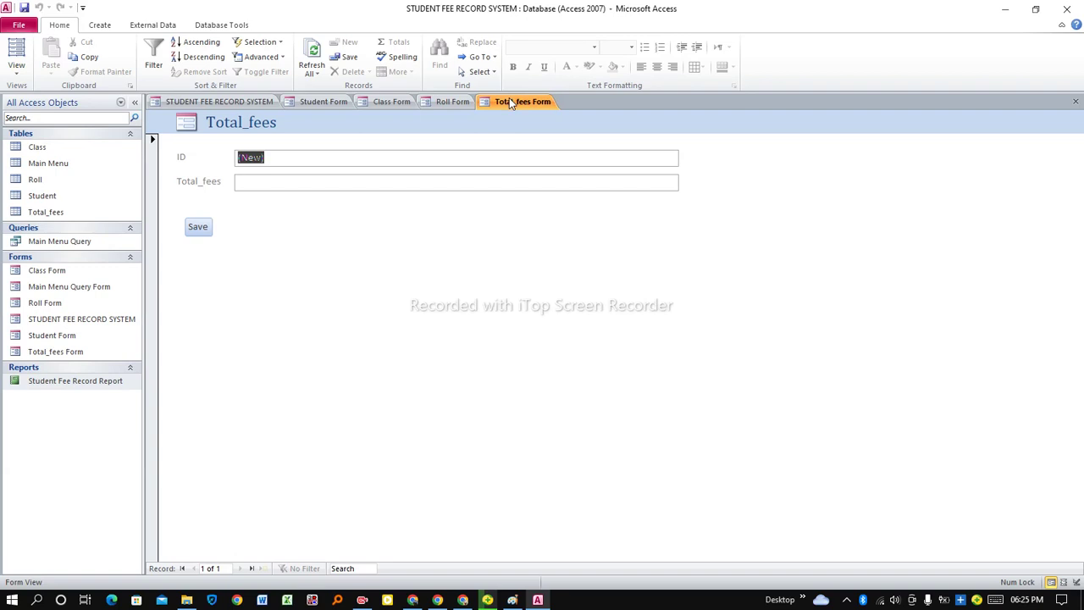
pyautogui.rightClick(509, 98)
pyautogui.click(561, 189)
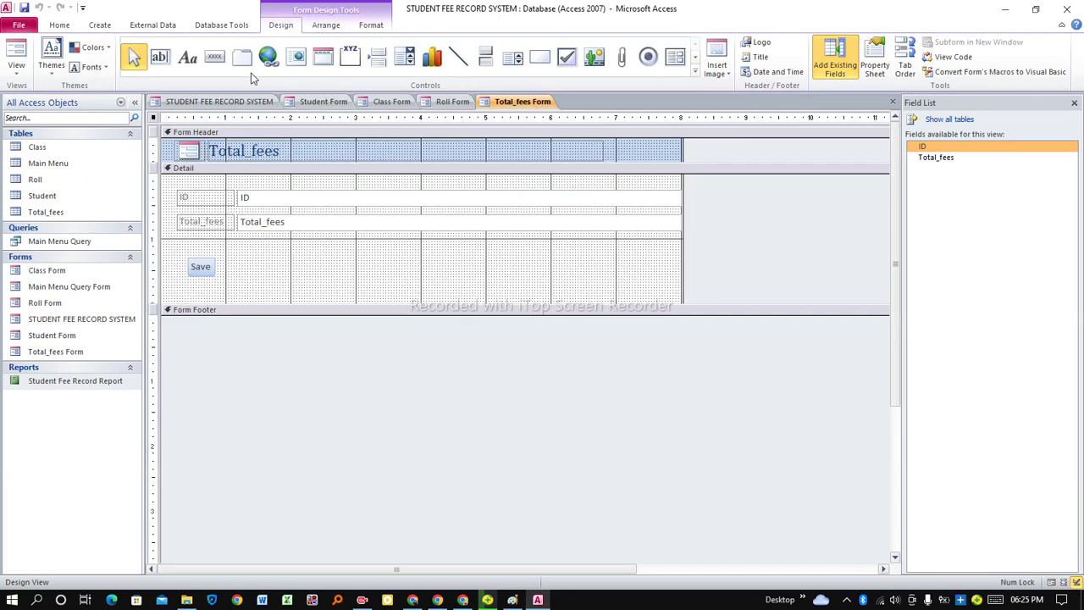
# Place a command button beside the Total_fees Form's Save button, with the Open Form action targeting the STUDENT FEE RECORD SYSTEM form
pyautogui.click(214, 58)
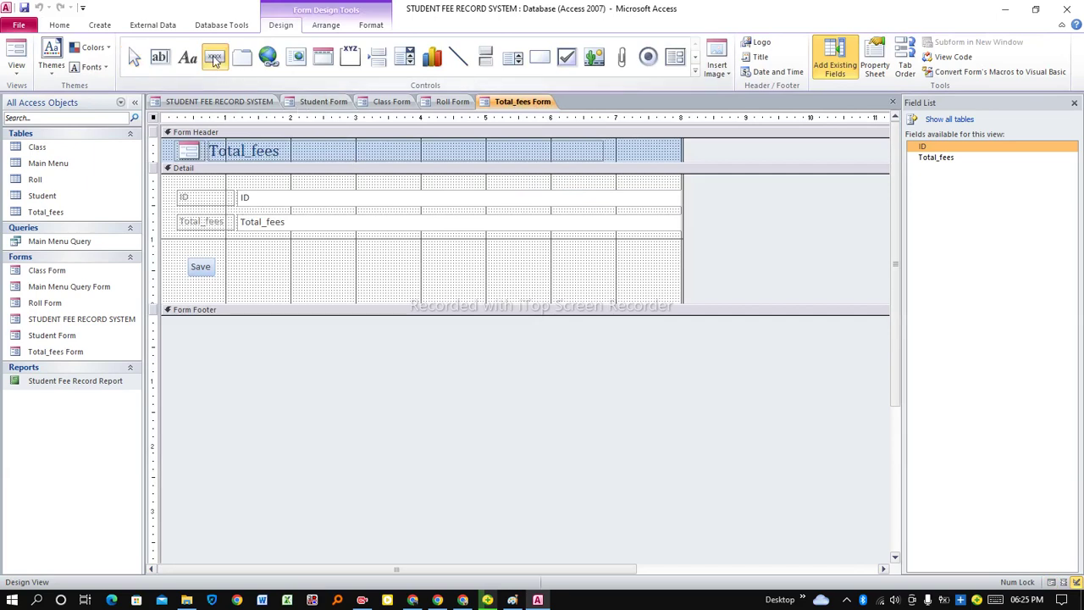
pyautogui.click(245, 262)
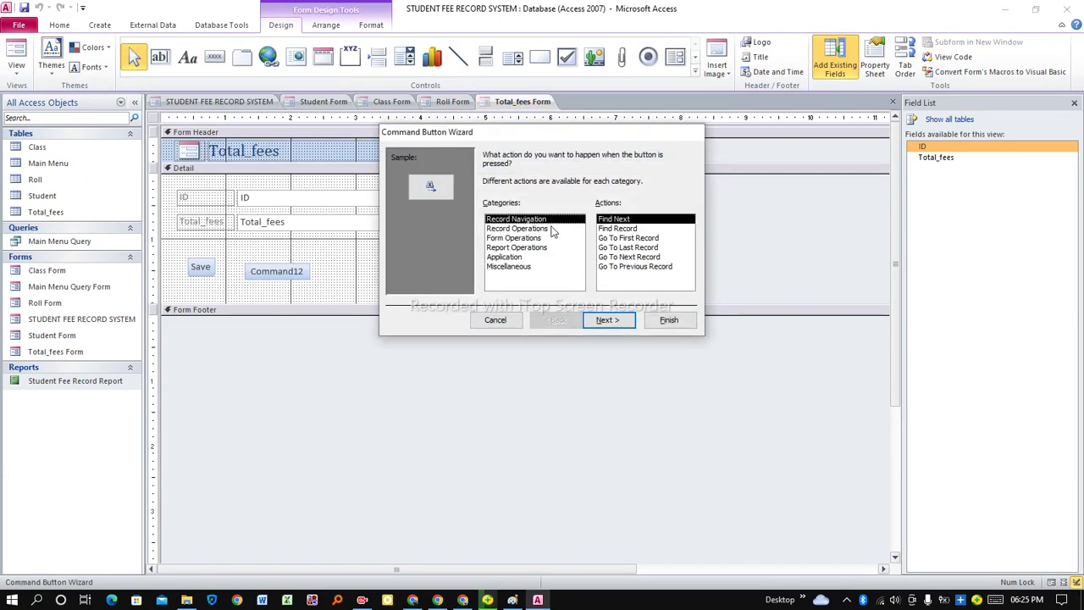
pyautogui.click(517, 237)
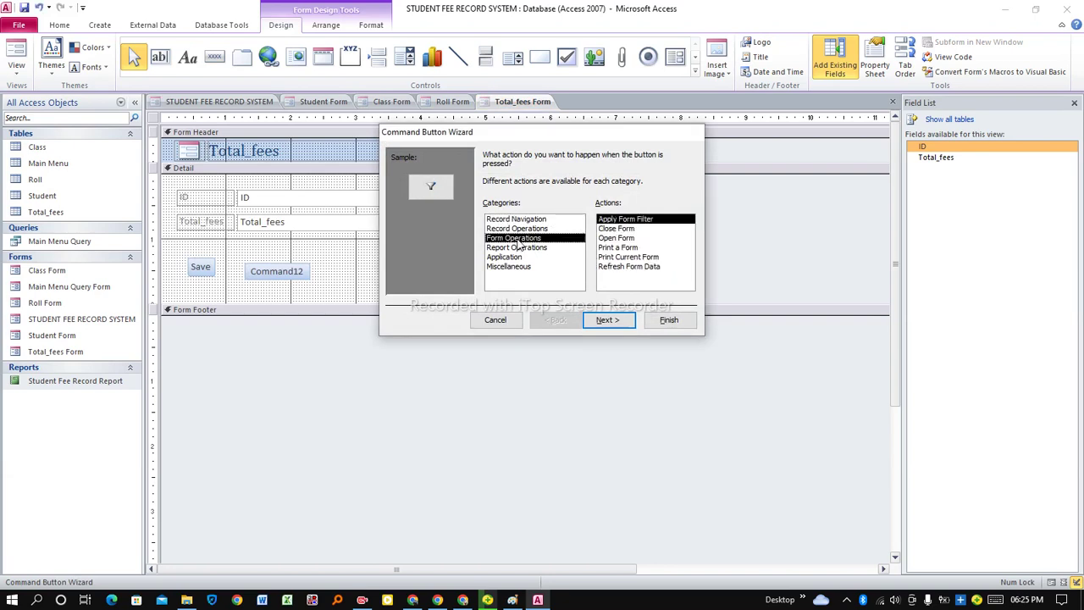
pyautogui.click(619, 238)
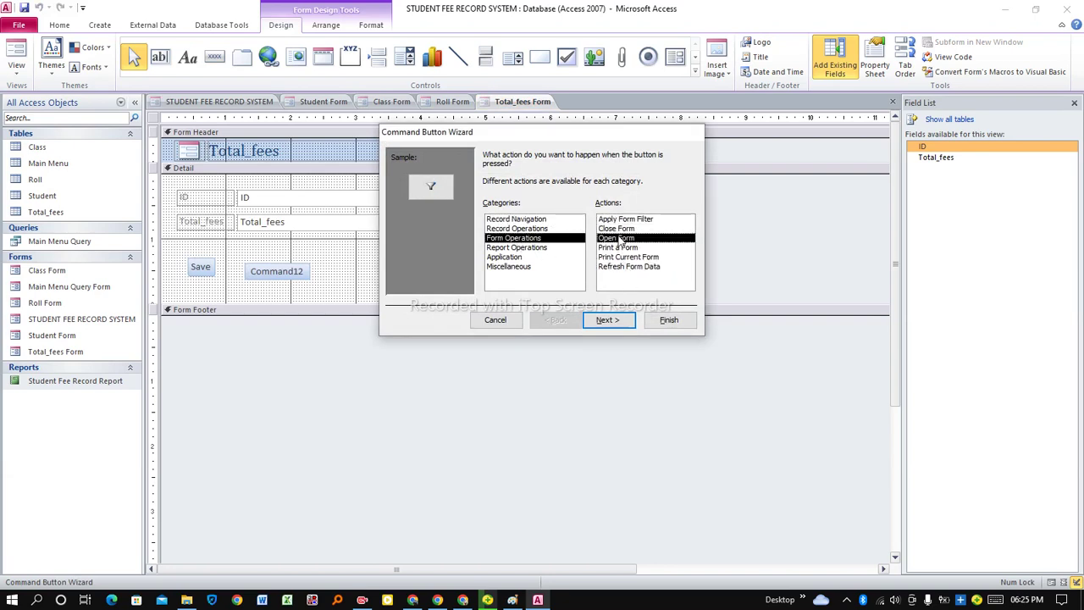
pyautogui.click(608, 320)
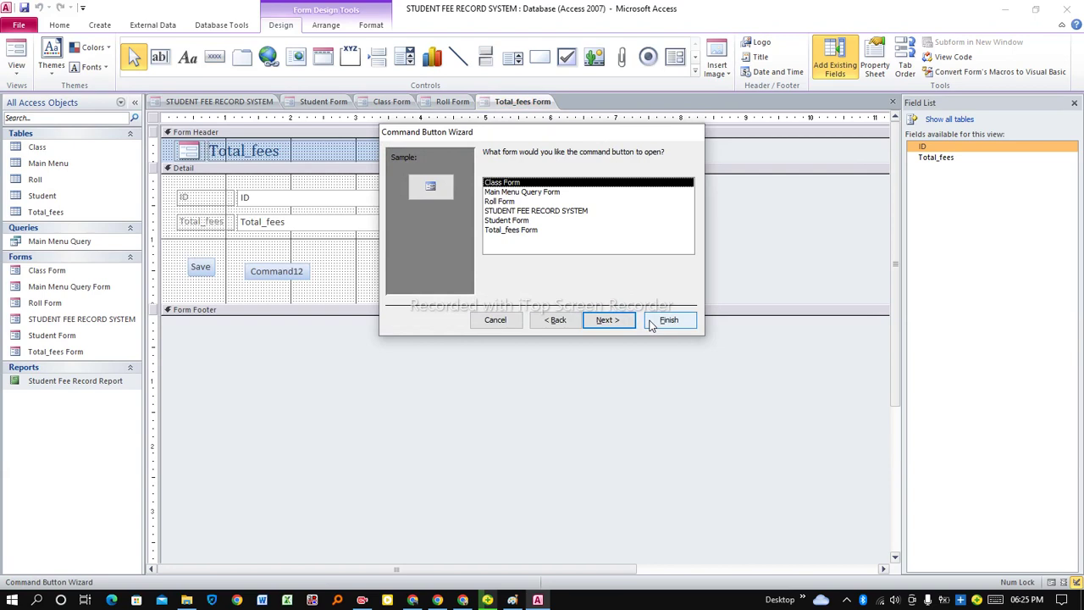
pyautogui.click(538, 210)
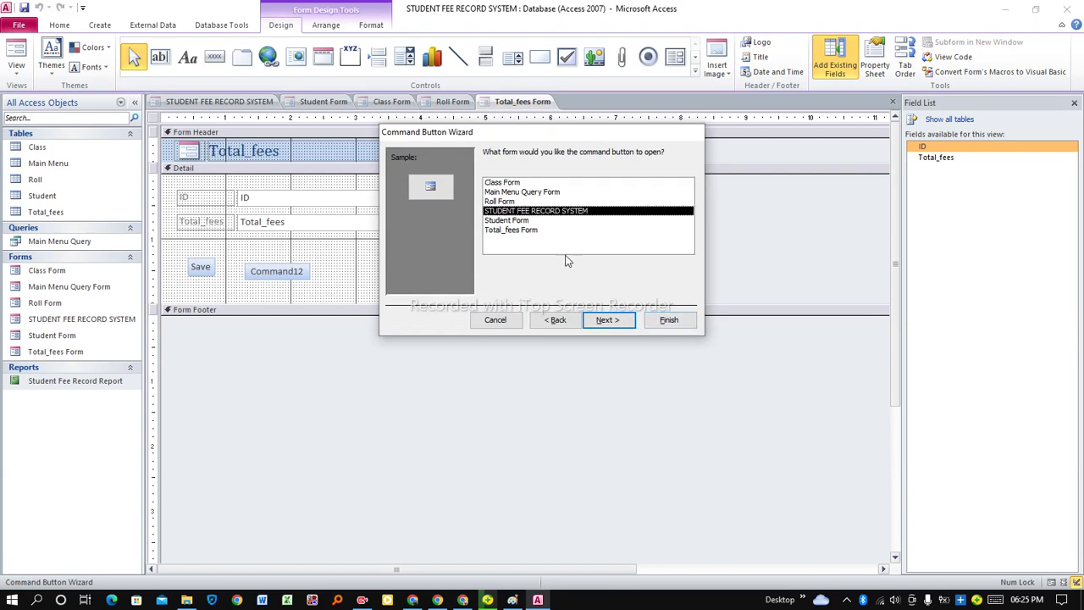
pyautogui.click(610, 320)
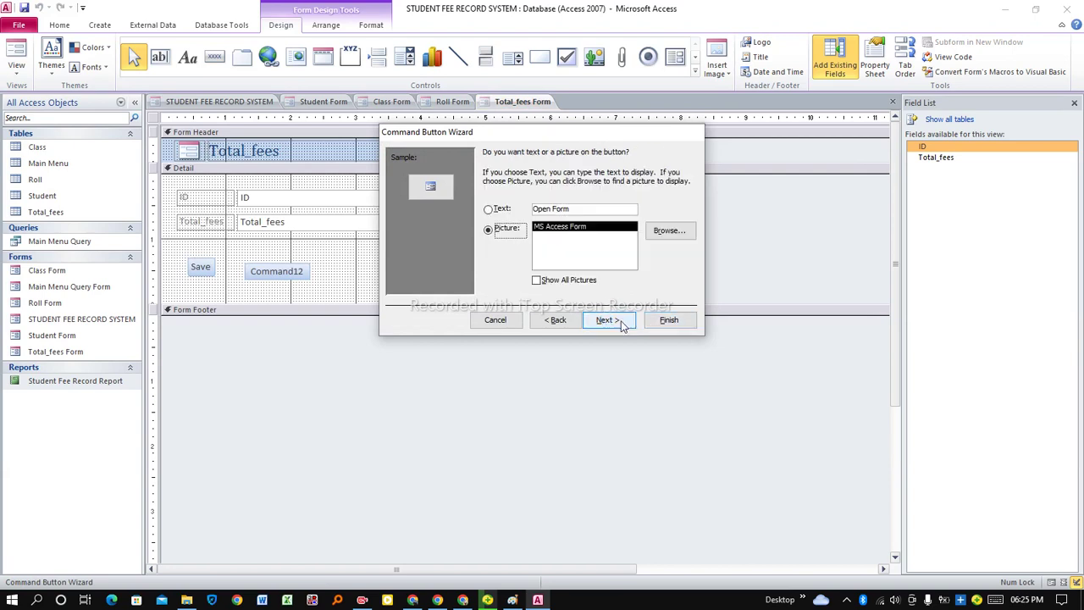
# Label the Total_fees Form's new command button with the text Back instead of a picture and finish creating it
pyautogui.click(488, 210)
pyautogui.moveTo(578, 211); pyautogui.dragTo(526, 212)
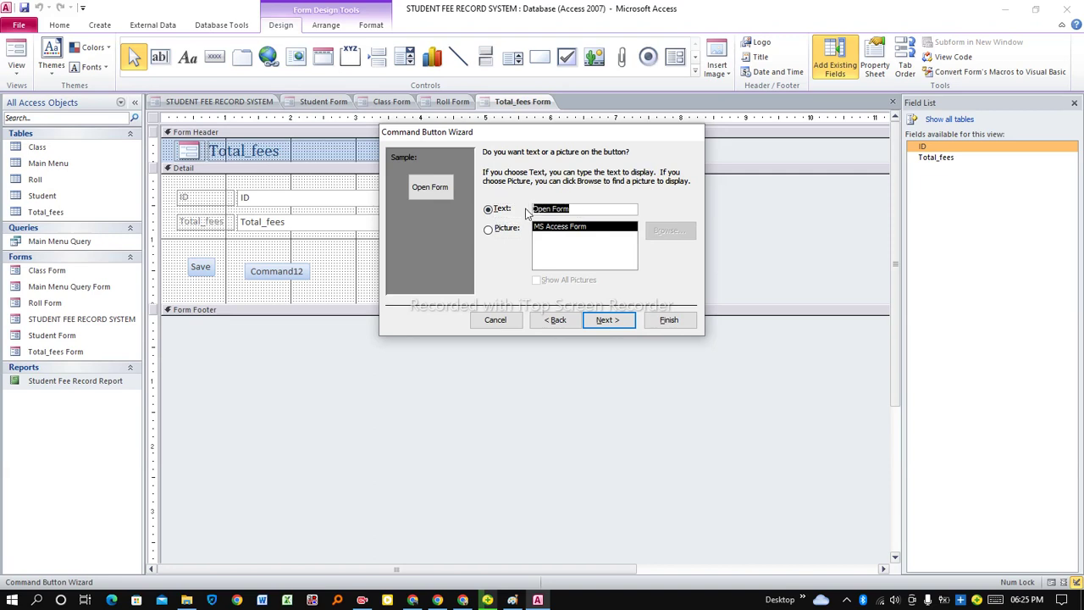
pyautogui.write('b')
pyautogui.click(617, 322)
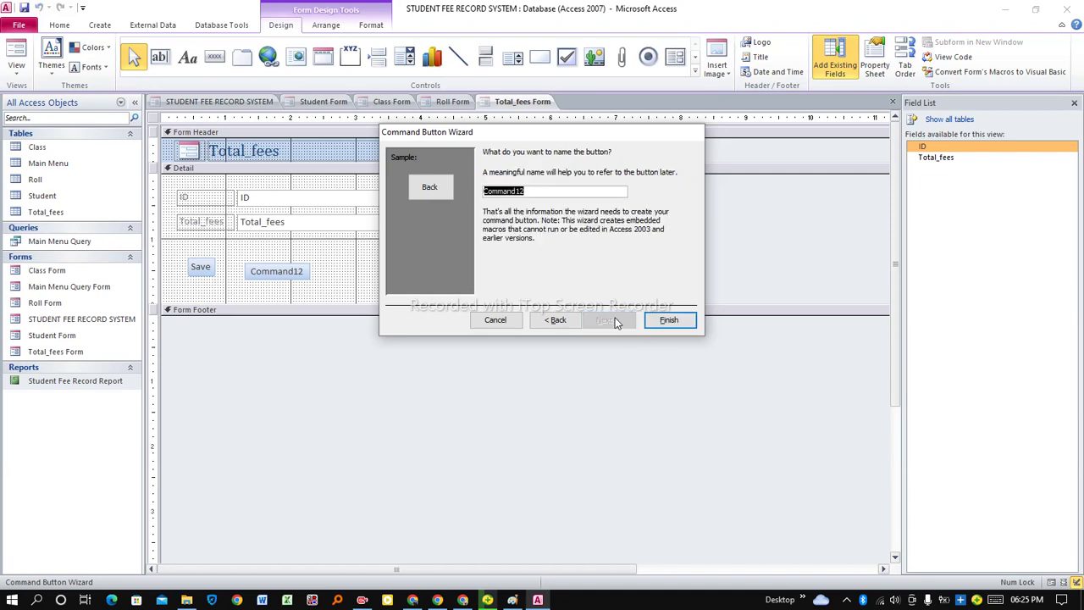
pyautogui.click(668, 320)
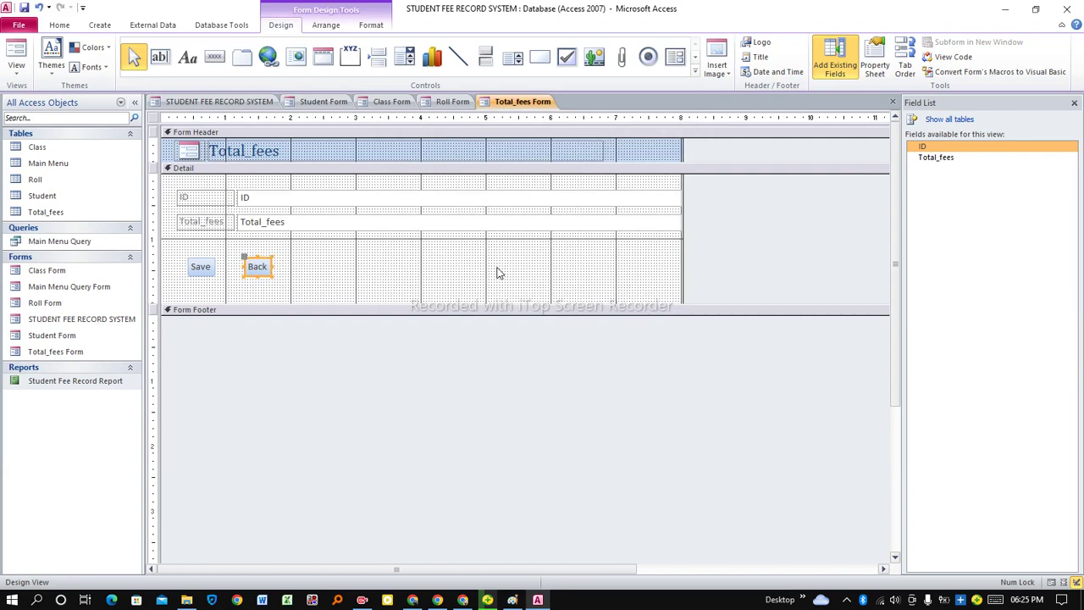
pyautogui.click(460, 282)
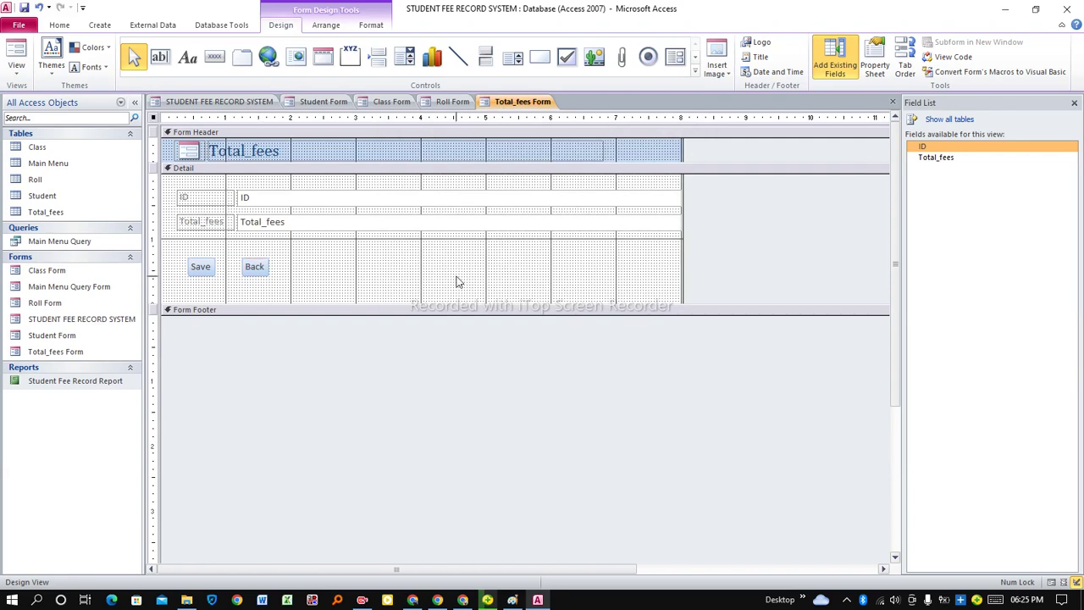
# Save the Total_fees Form and test its Back button in Form View to return to the main menu
pyautogui.rightClick(521, 102)
pyautogui.click(526, 113)
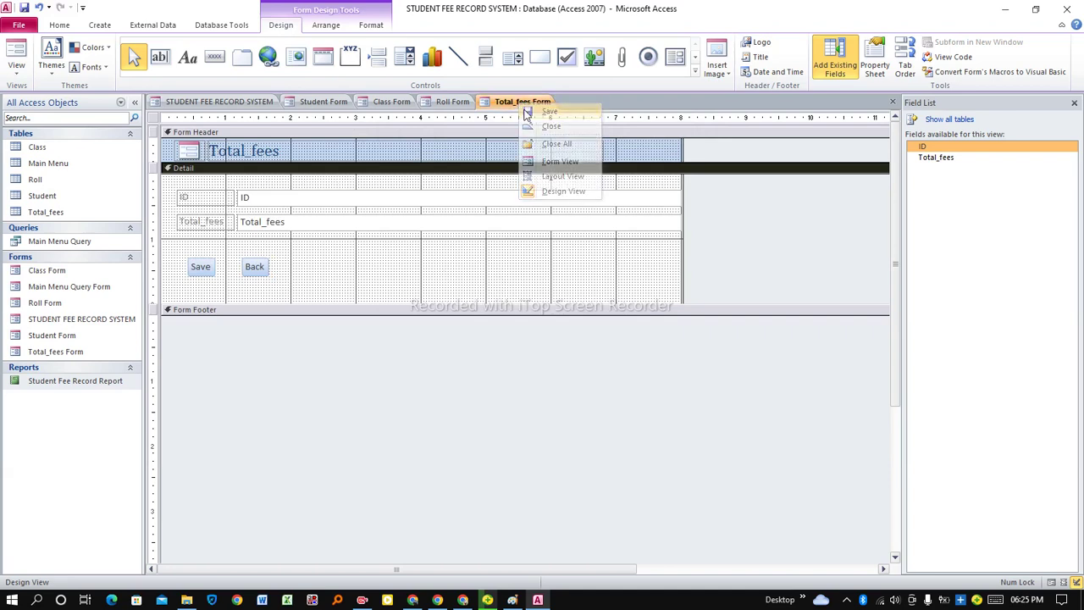
pyautogui.rightClick(520, 103)
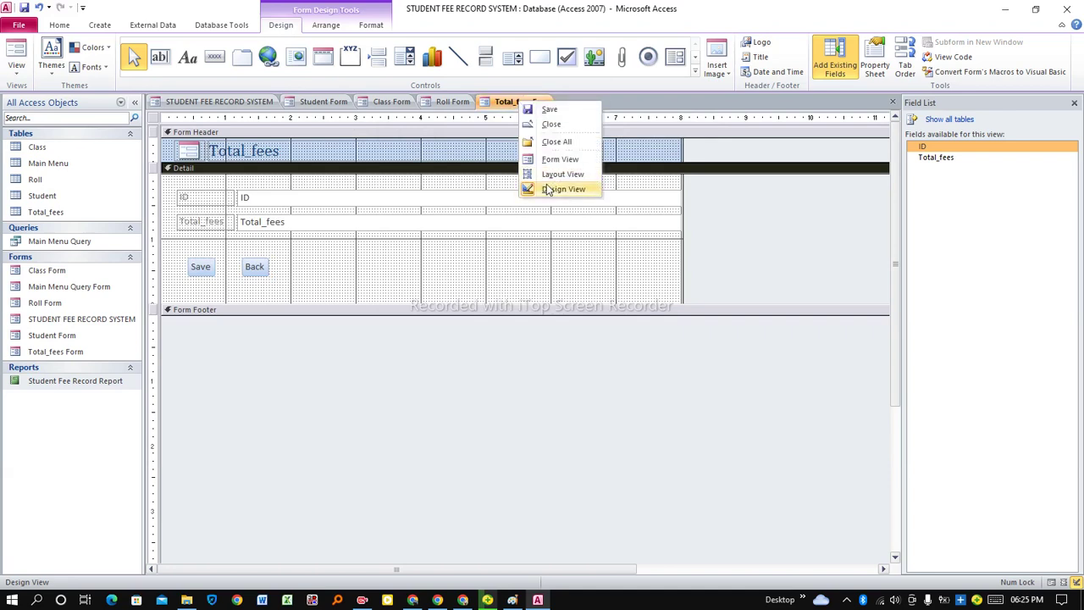
pyautogui.click(558, 161)
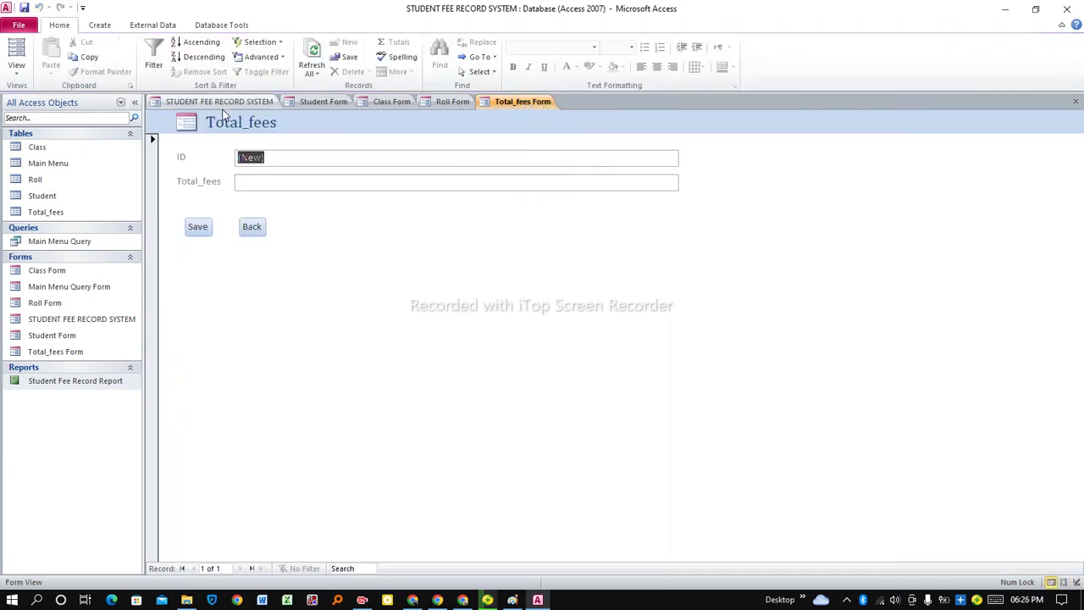
pyautogui.click(246, 227)
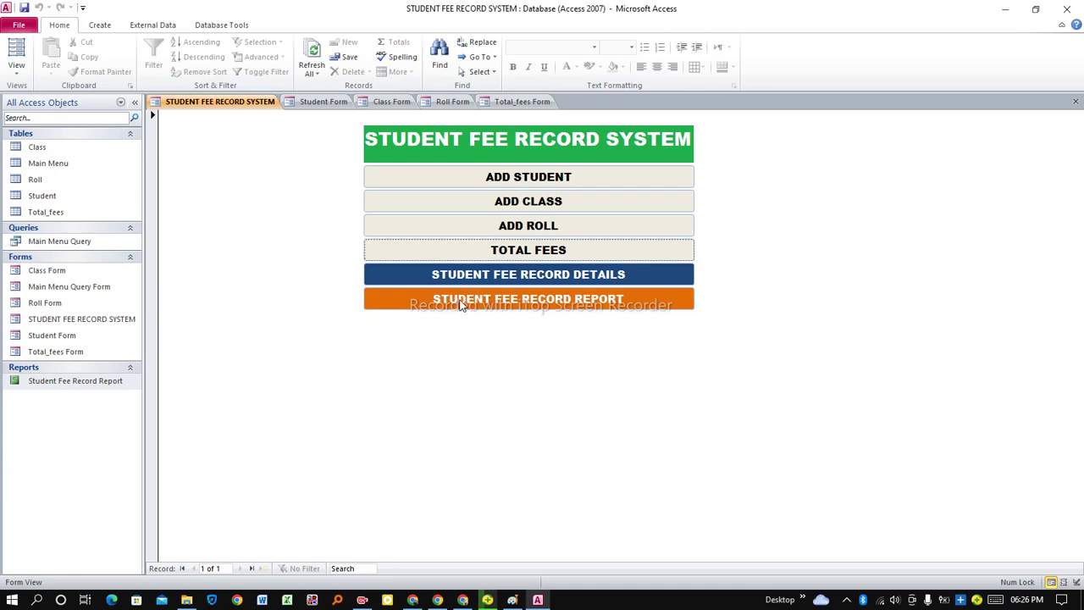
# Open the Main Menu Query Form with the menu's STUDENT FEE RECORD DETAILS button and switch it to Design View
pyautogui.click(494, 276)
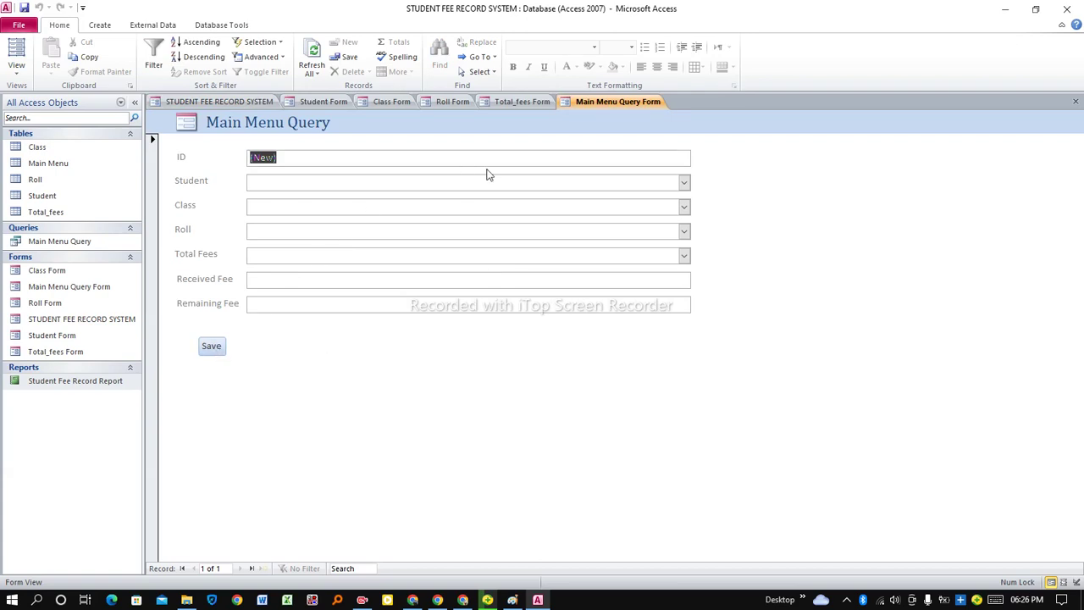
pyautogui.rightClick(615, 103)
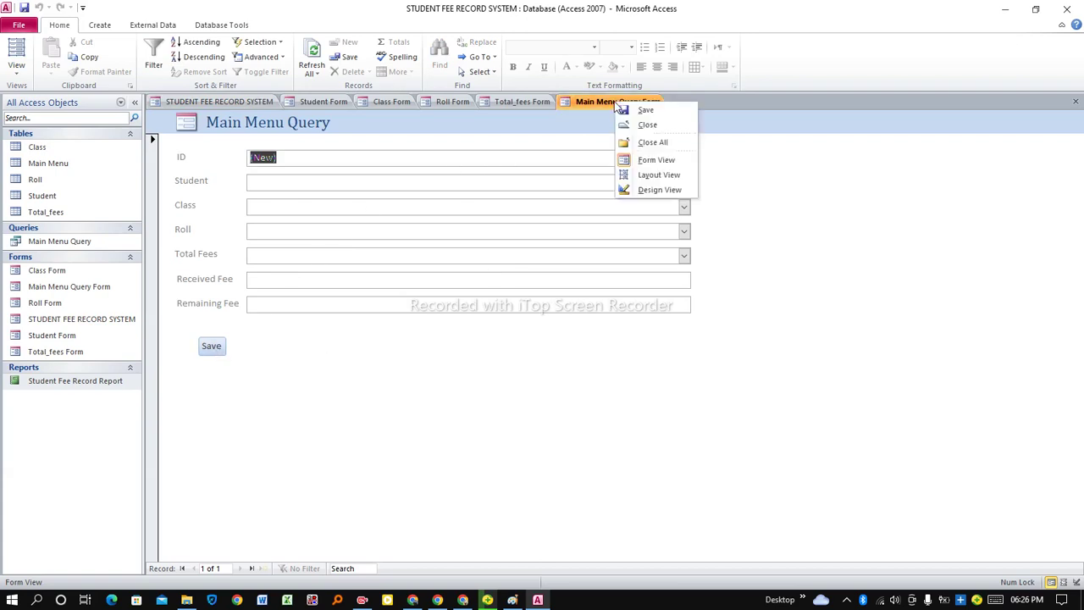
pyautogui.click(658, 189)
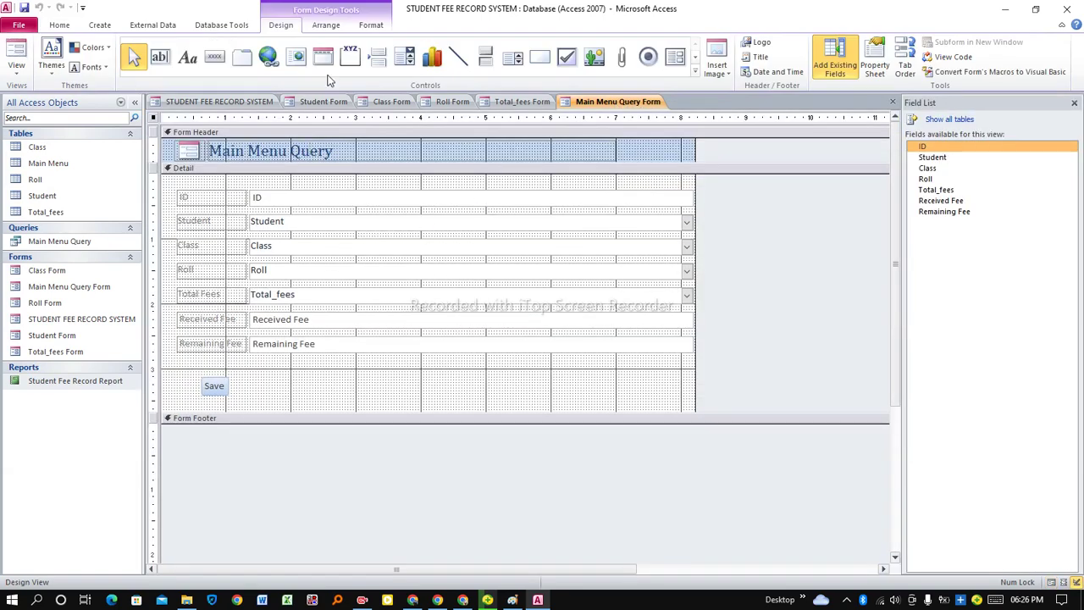
# Place a command button beside the Main Menu Query Form's Save button, with the Open Form action targeting the STUDENT FEE RECORD SYSTEM form
pyautogui.click(214, 56)
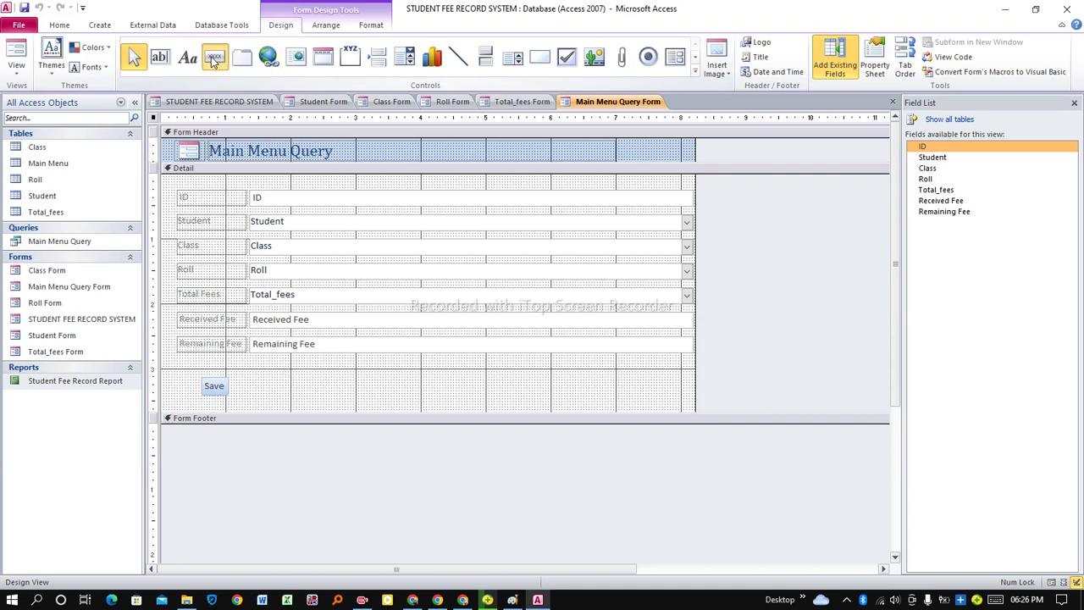
pyautogui.click(276, 385)
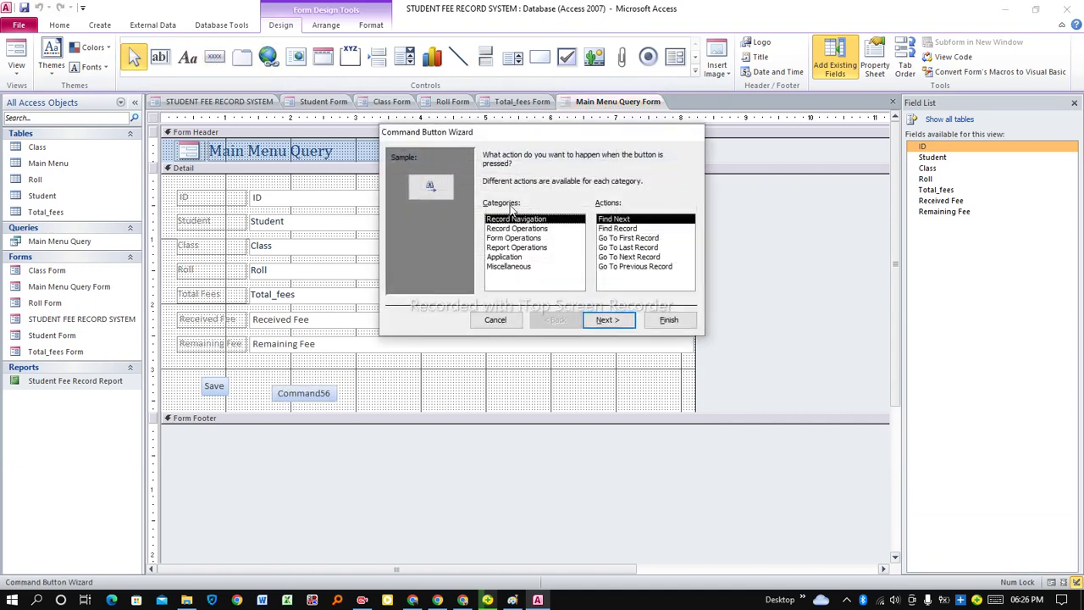
pyautogui.click(500, 239)
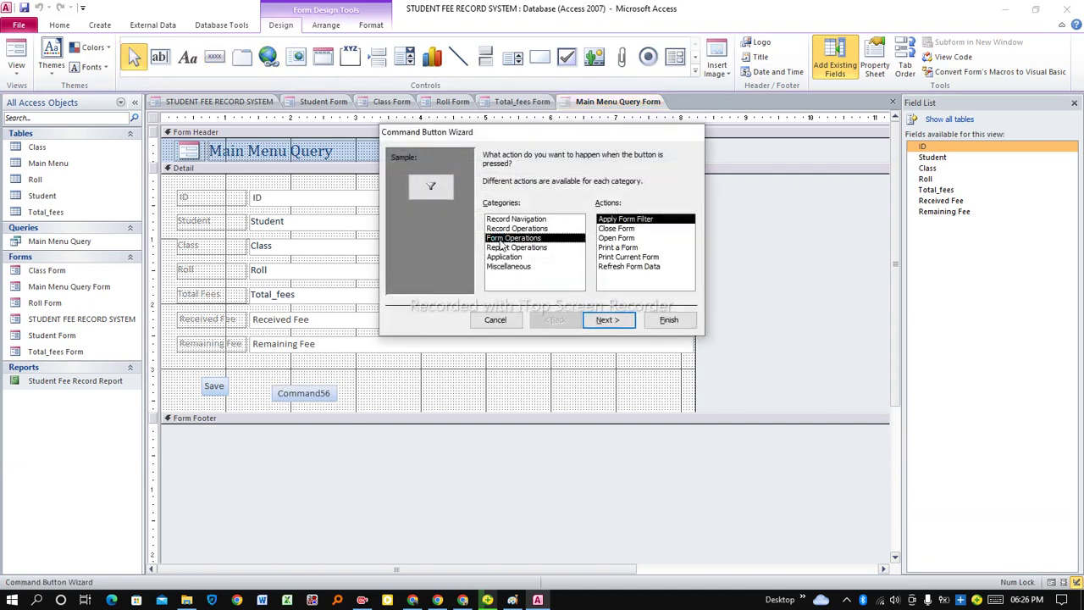
pyautogui.click(617, 238)
pyautogui.click(607, 320)
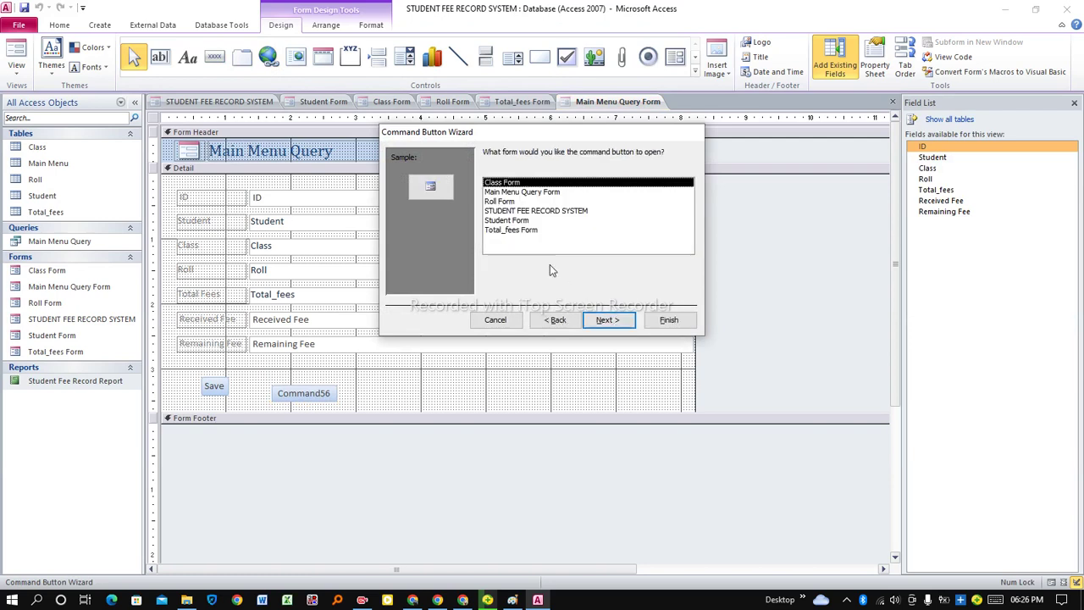
pyautogui.click(532, 211)
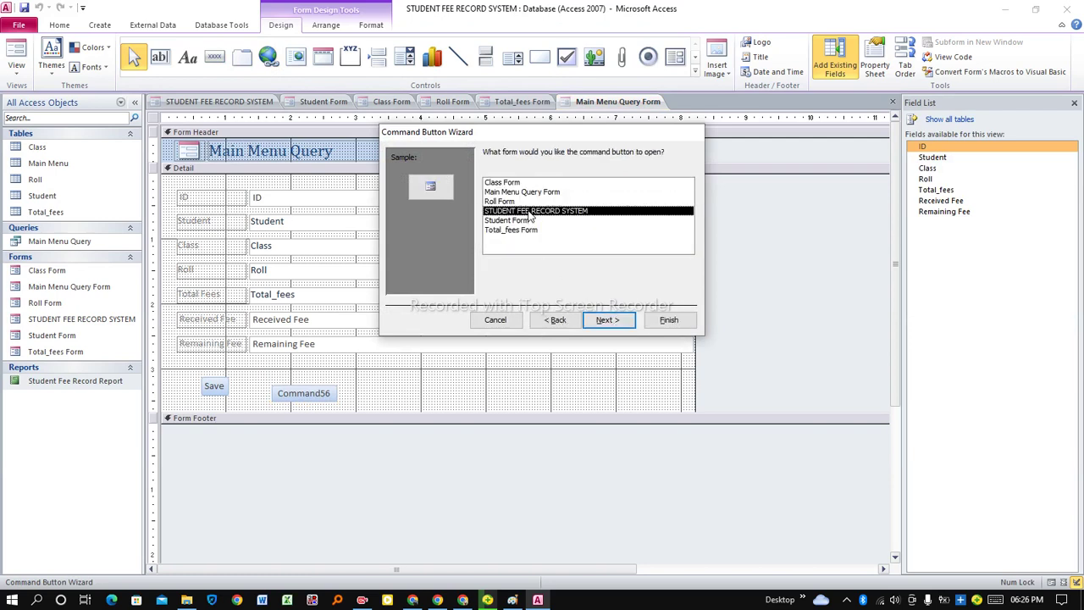
pyautogui.click(610, 320)
# Label the Main Menu Query Form's new command button with the text Back instead of a picture and finish creating it
pyautogui.click(487, 209)
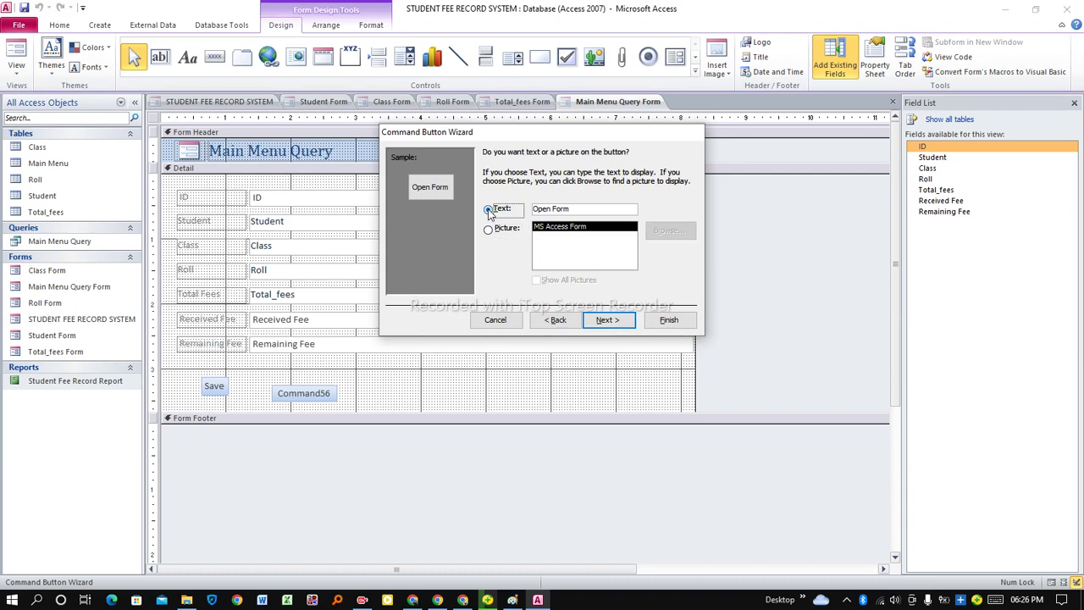
pyautogui.moveTo(572, 210); pyautogui.dragTo(533, 212)
pyautogui.write('Back')
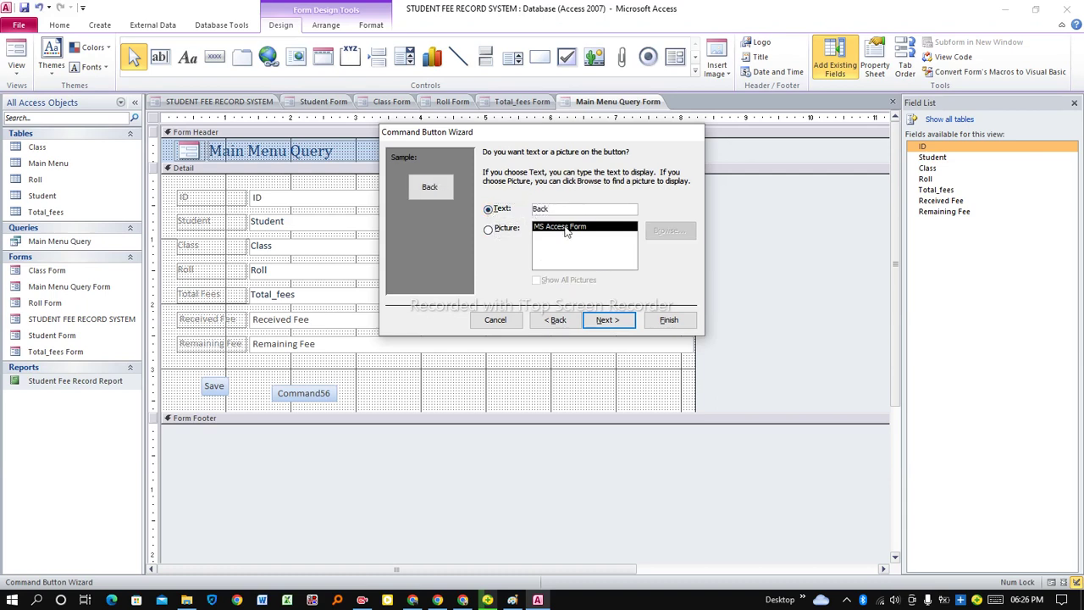
pyautogui.click(613, 319)
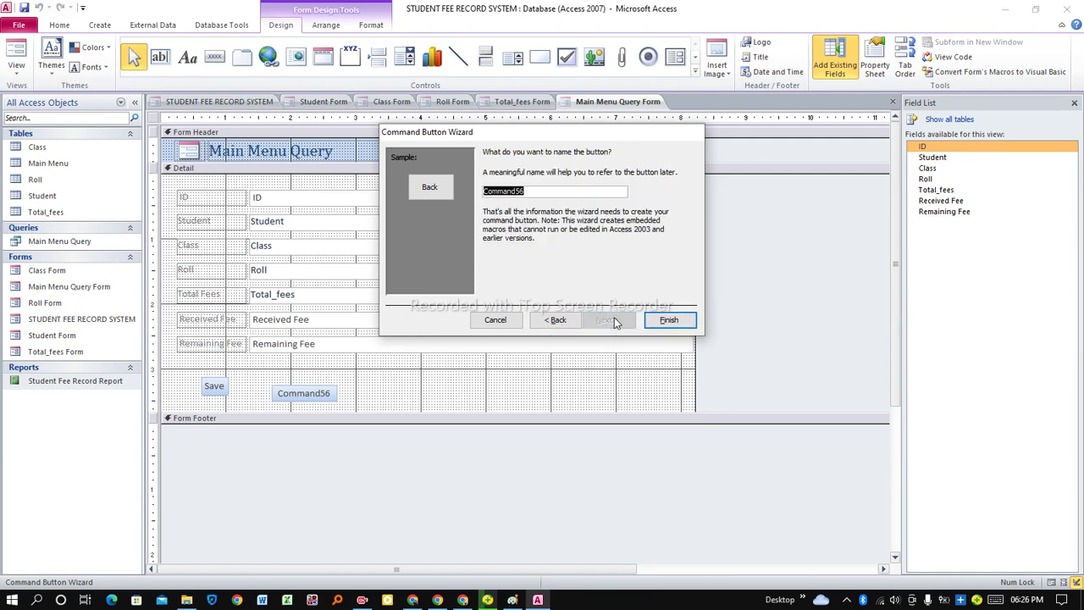
pyautogui.click(682, 321)
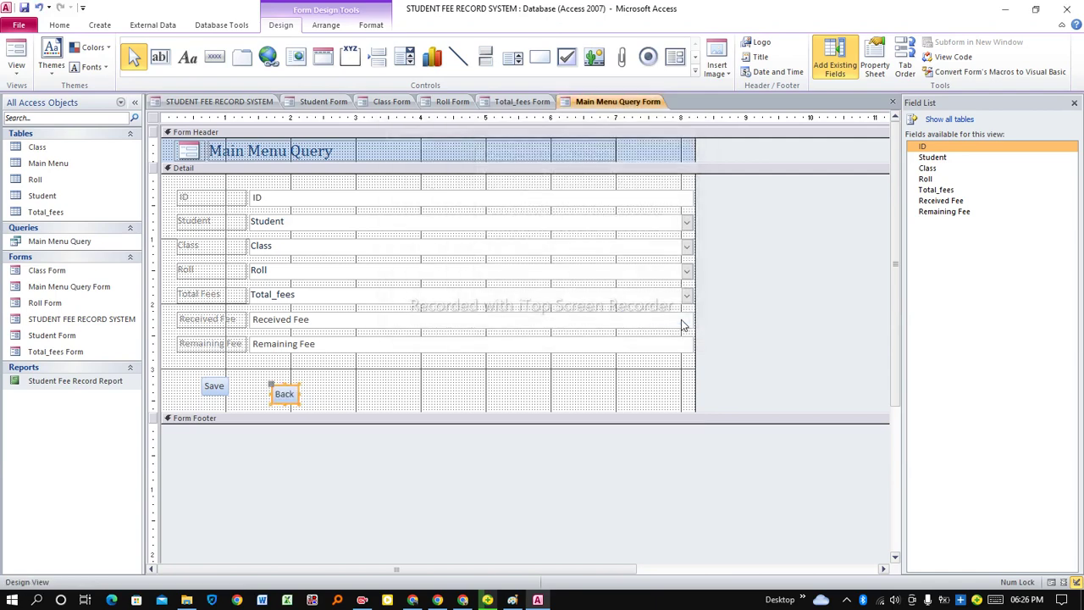
# Nudge the Back button closer to the Save button and up so that the two line up
pyautogui.press('Delete')
pyautogui.hotkey('ctrl', 'z')
pyautogui.press('Left')
pyautogui.press('Left')
pyautogui.press('Left')
pyautogui.press('Left')
pyautogui.press('Left')
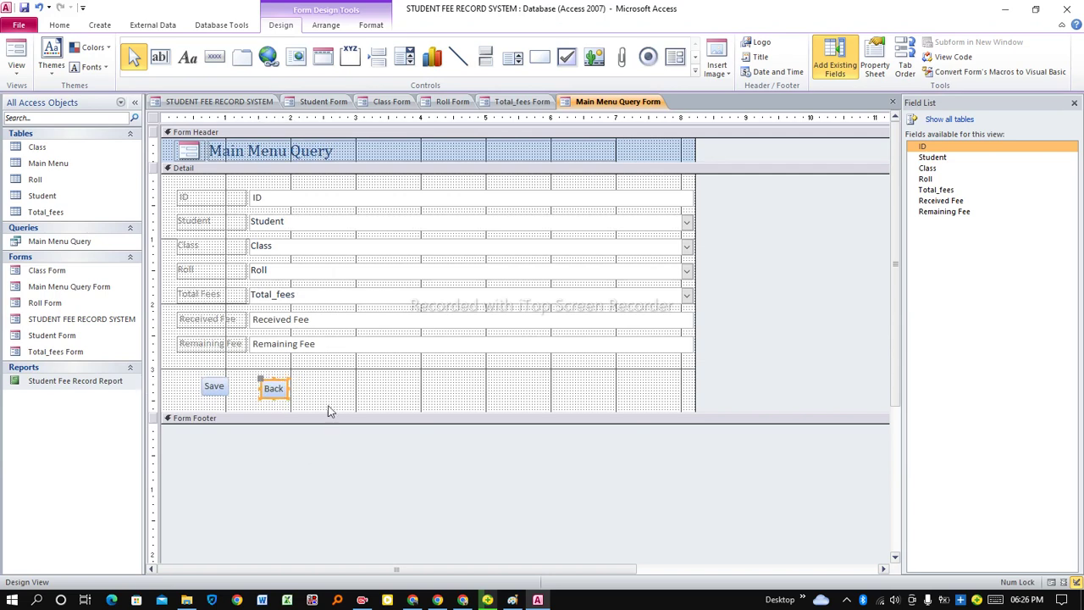
pyautogui.click(330, 410)
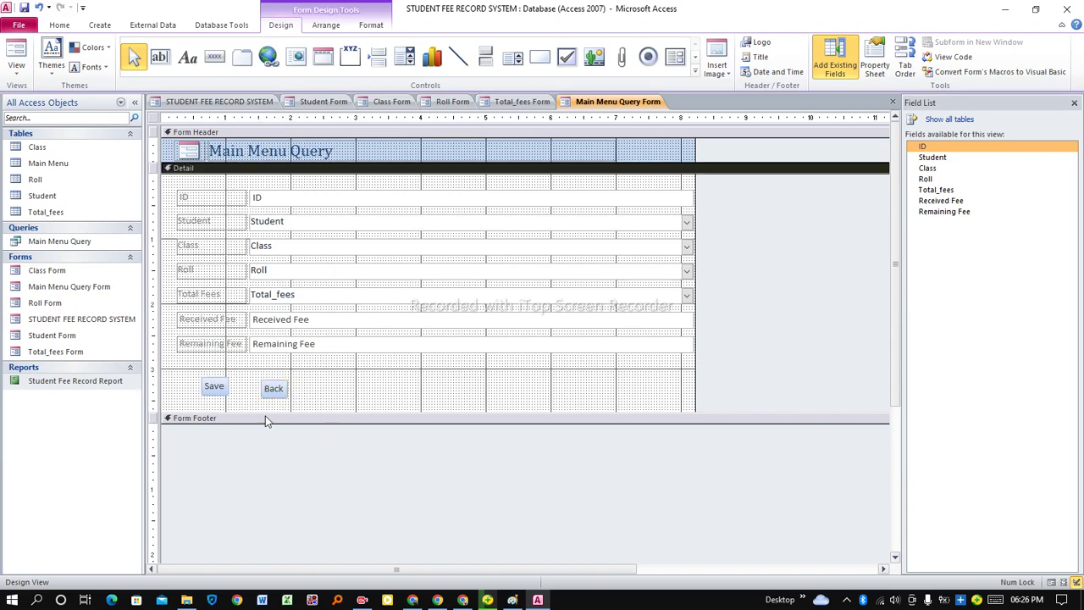
pyautogui.click(275, 390)
pyautogui.press('Up')
pyautogui.press('Left')
pyautogui.press('Left')
pyautogui.click(324, 397)
# Save the Main Menu Query Form and test its Back button in Form View
pyautogui.rightClick(605, 105)
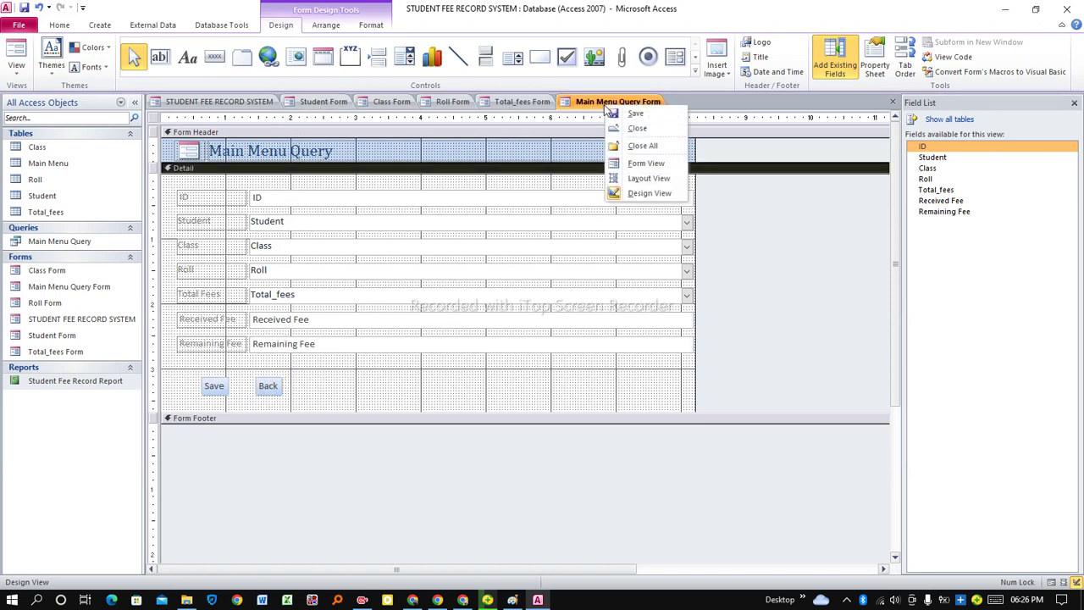
pyautogui.click(625, 113)
pyautogui.rightClick(608, 100)
pyautogui.click(649, 158)
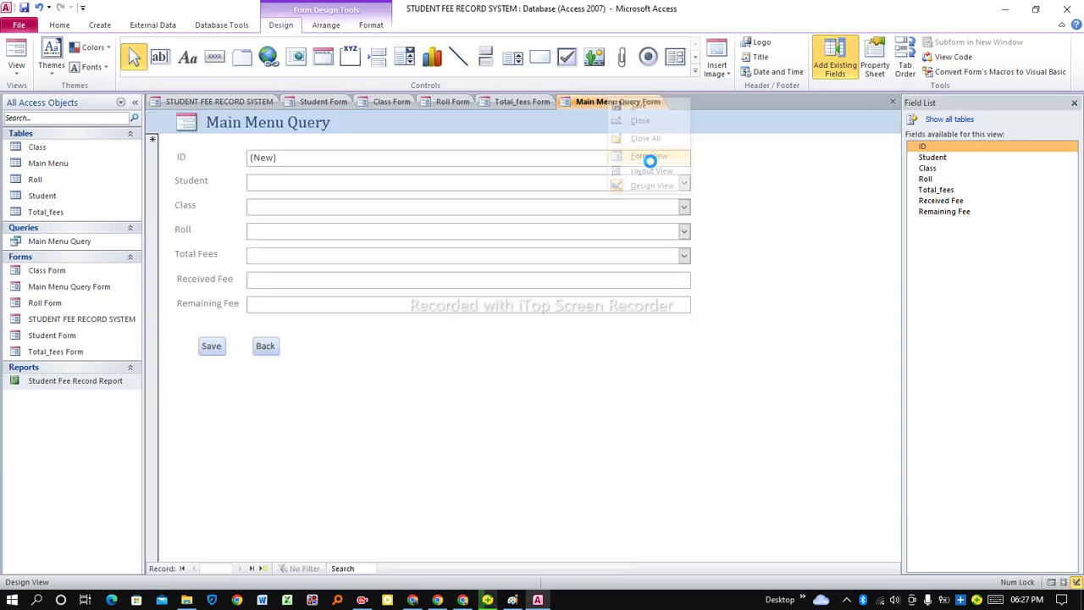
pyautogui.click(261, 349)
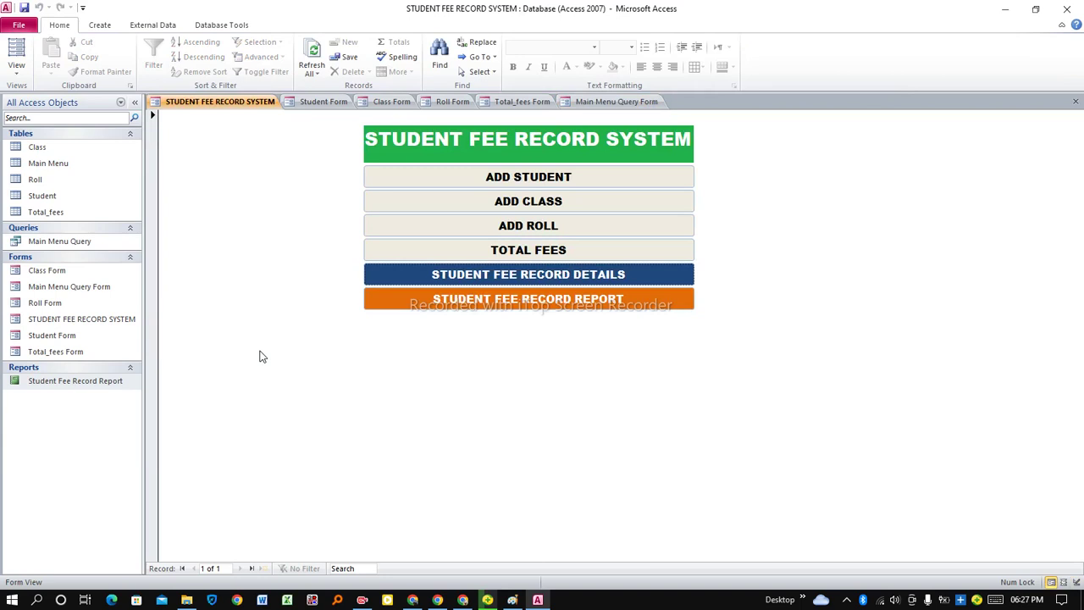
# Test the menu's STUDENT FEE RECORD REPORT button until the report opens, and return to the STUDENT FEE RECORD SYSTEM menu
pyautogui.click(485, 301)
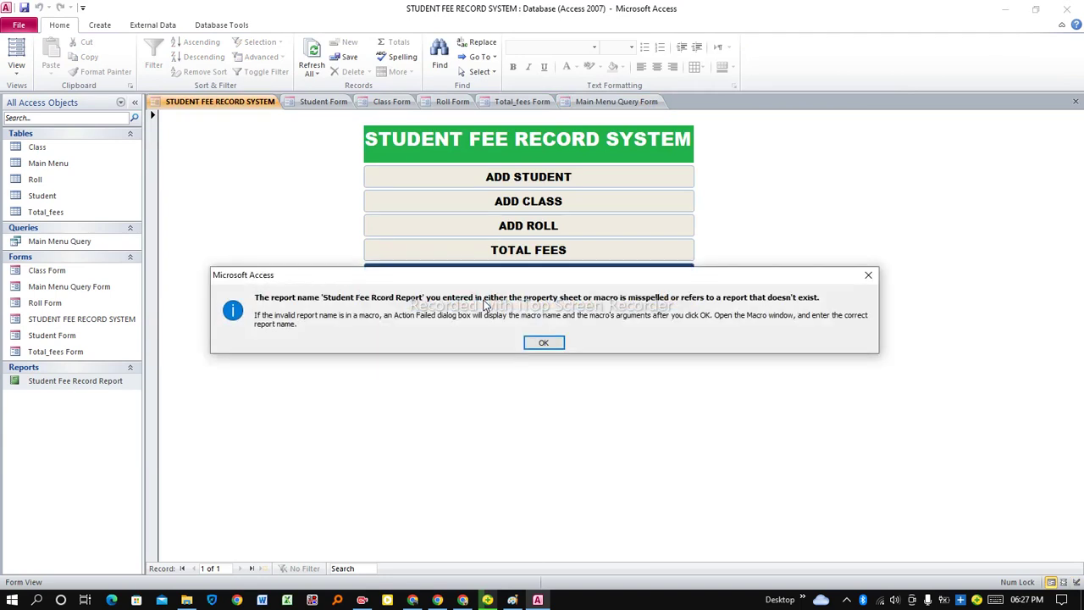
pyautogui.click(544, 342)
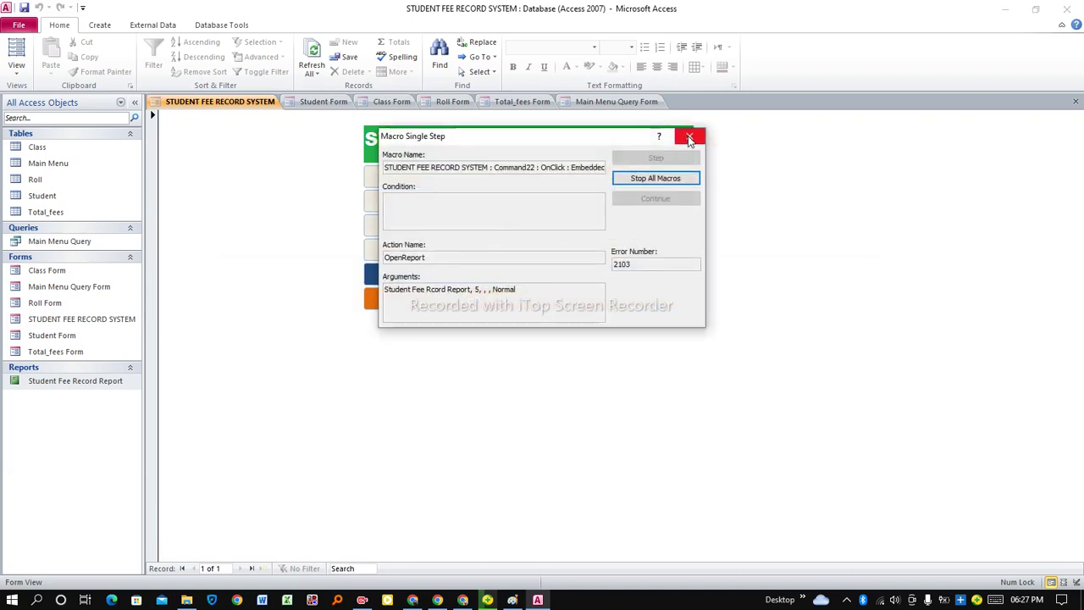
pyautogui.click(689, 138)
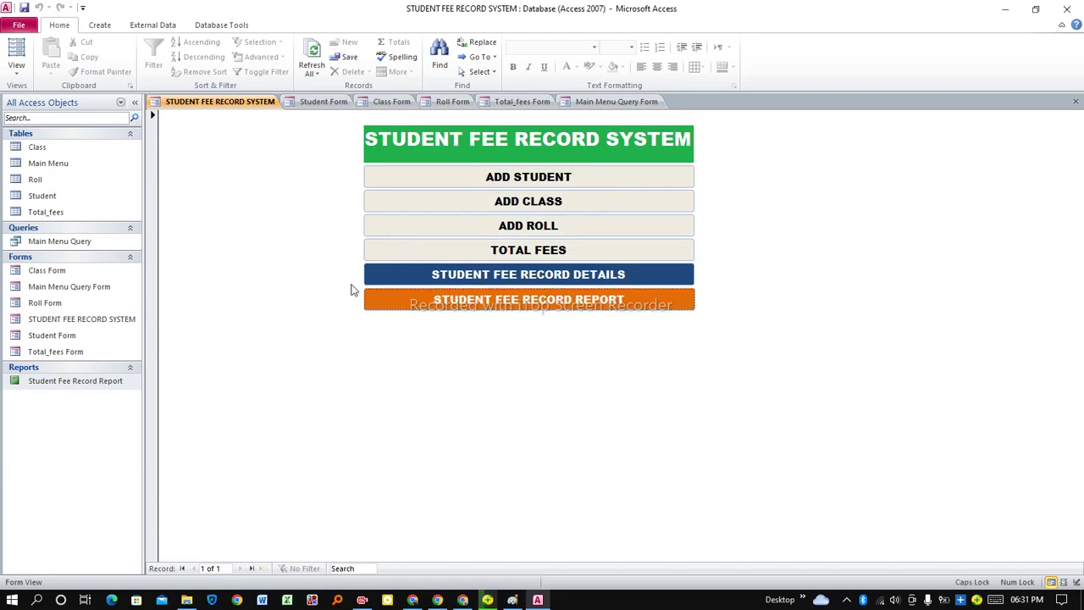
pyautogui.click(404, 299)
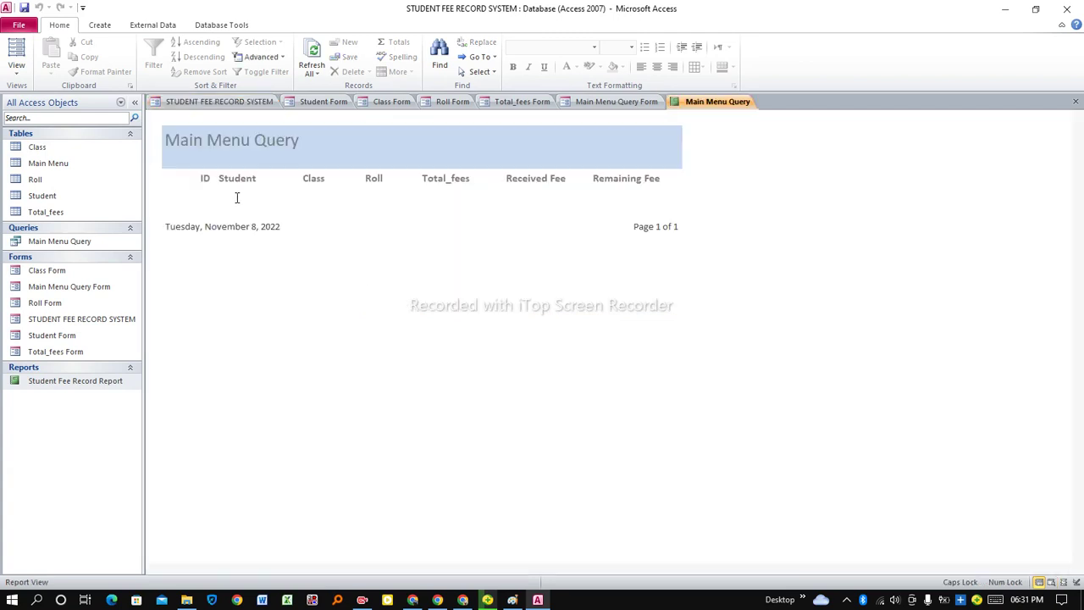
pyautogui.click(261, 109)
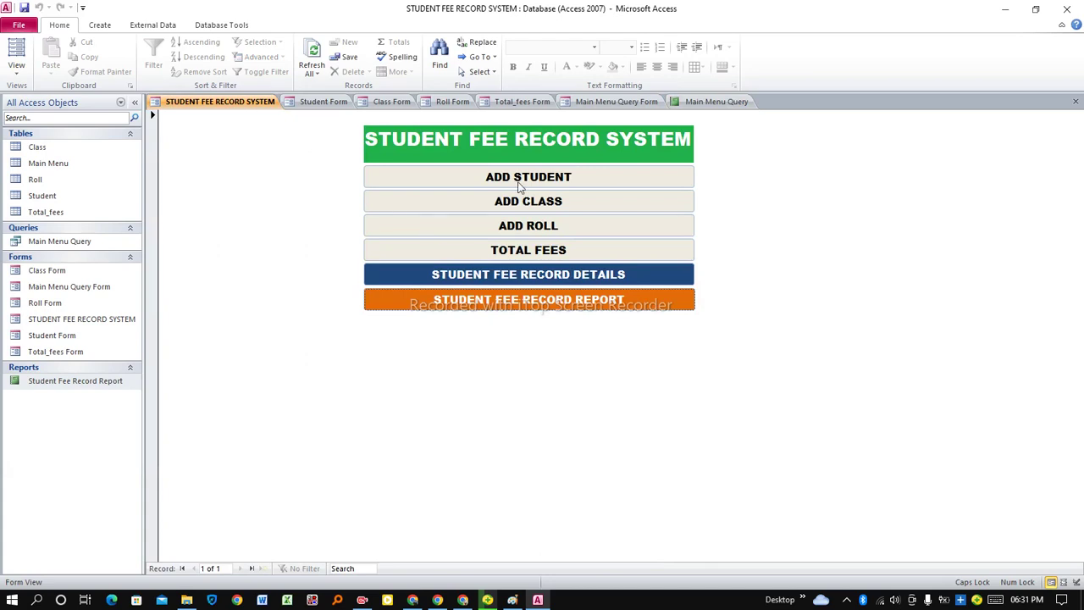
# Add three students' first names as separate records through the menu's ADD STUDENT form, and return to the menu
pyautogui.click(499, 179)
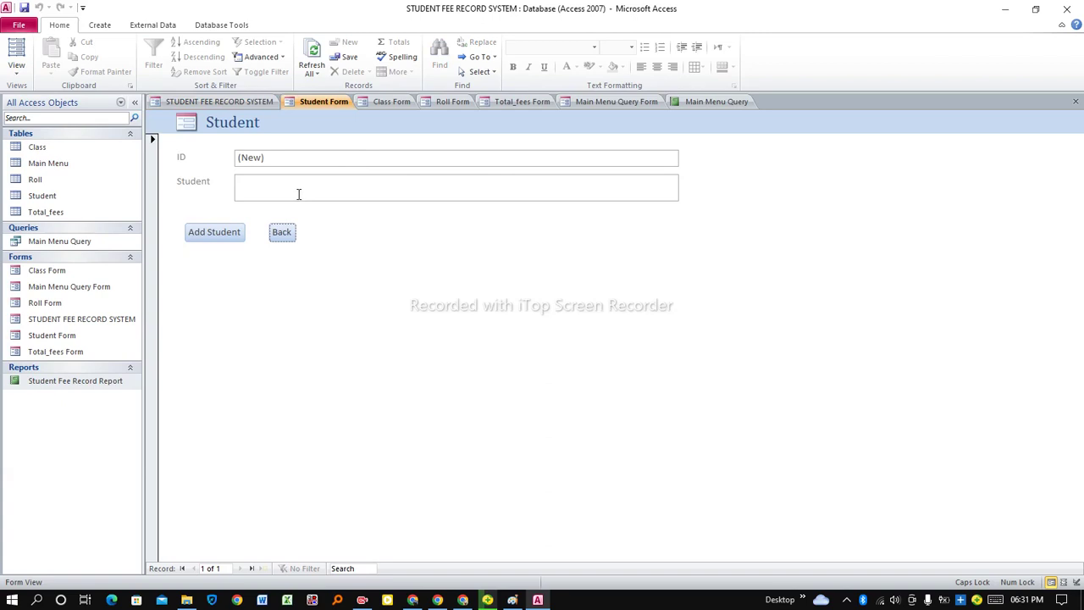
pyautogui.write('d')
pyautogui.press('capslock')
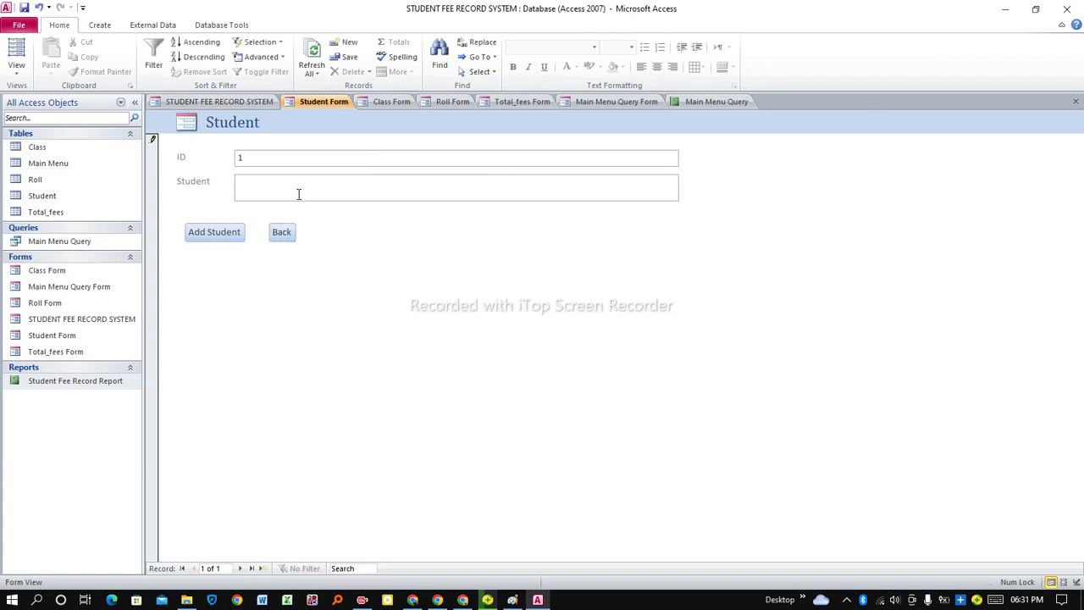
pyautogui.write('aniel')
pyautogui.click(211, 231)
pyautogui.write('Mercy')
pyautogui.press('Tab')
pyautogui.press('Return')
pyautogui.write('John')
pyautogui.click(230, 235)
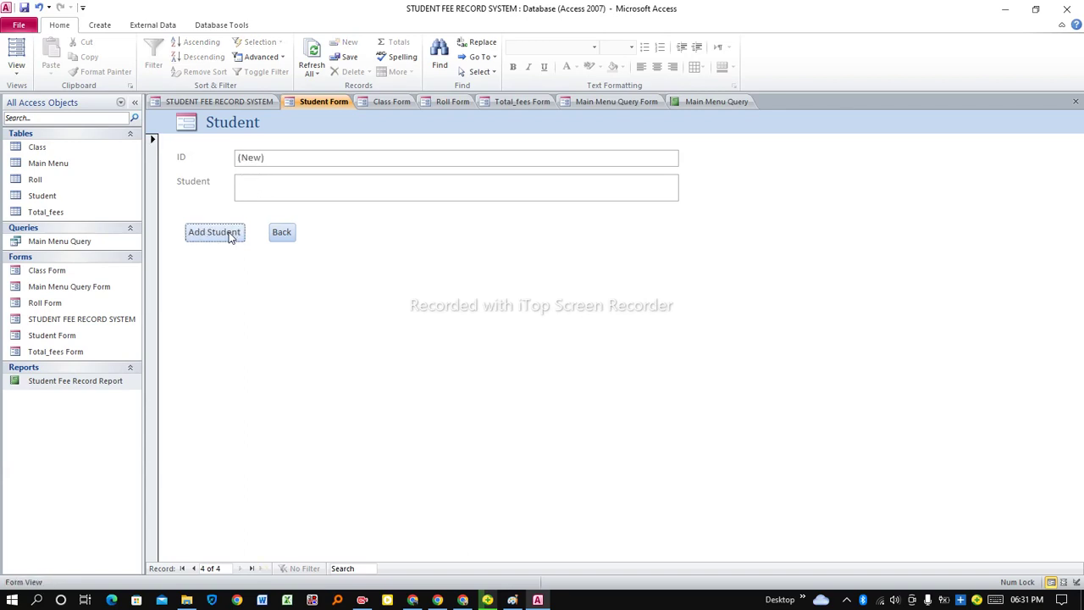
pyautogui.click(281, 235)
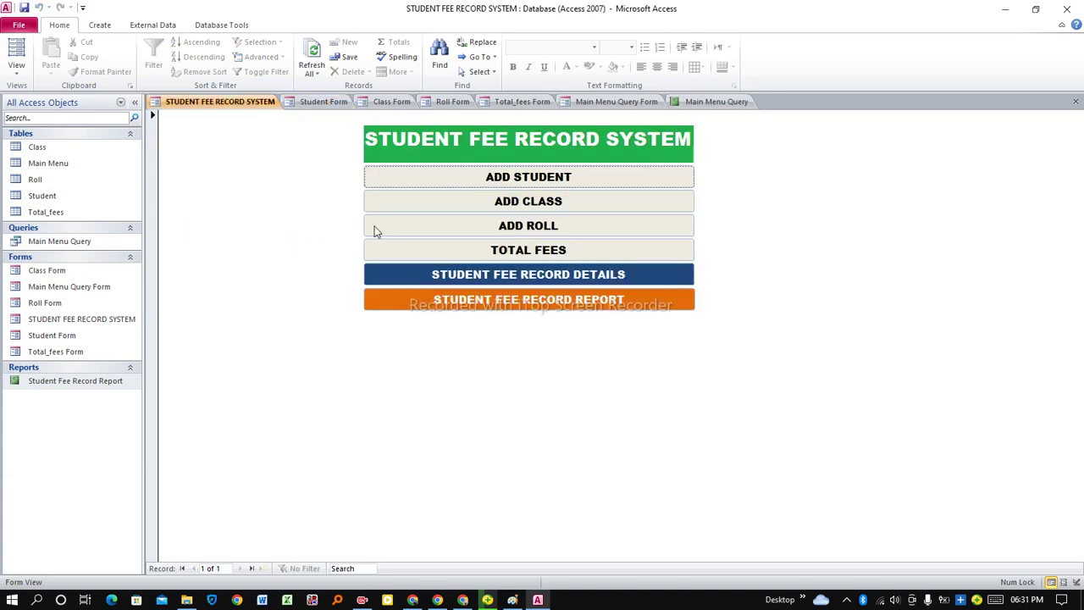
# Add classes 1, 2 and 3 as separate records through the menu's ADD CLASS form, and return to the menu
pyautogui.click(457, 209)
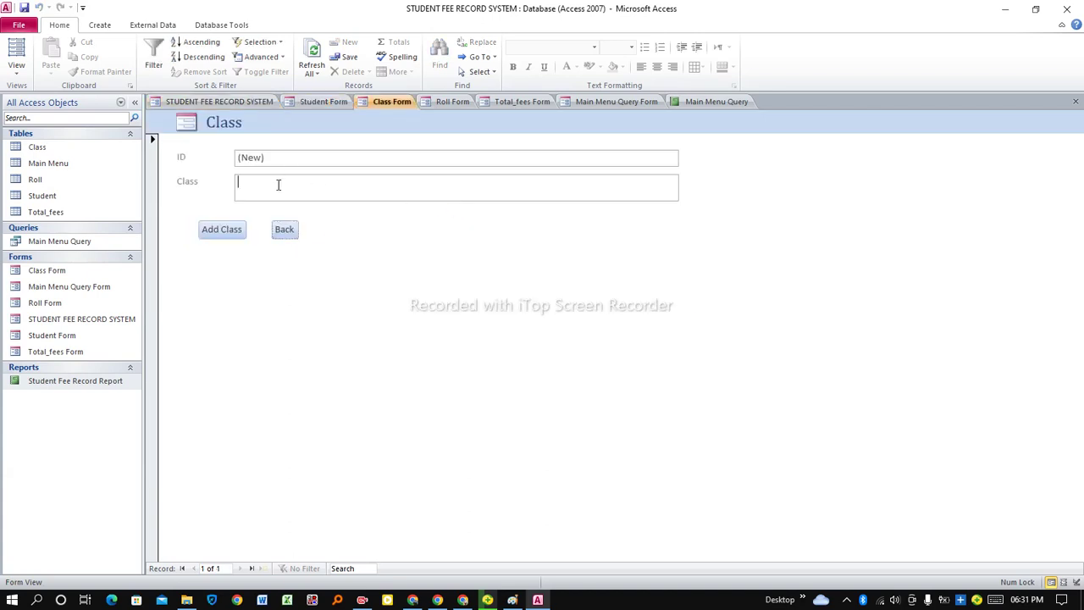
pyautogui.write('1')
pyautogui.click(226, 233)
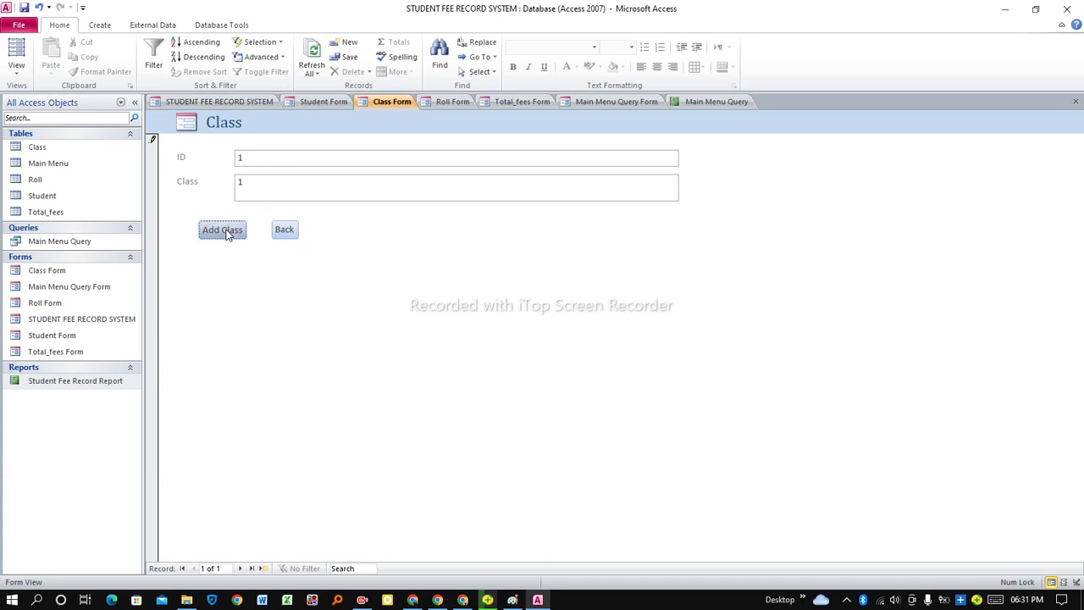
pyautogui.click(265, 185)
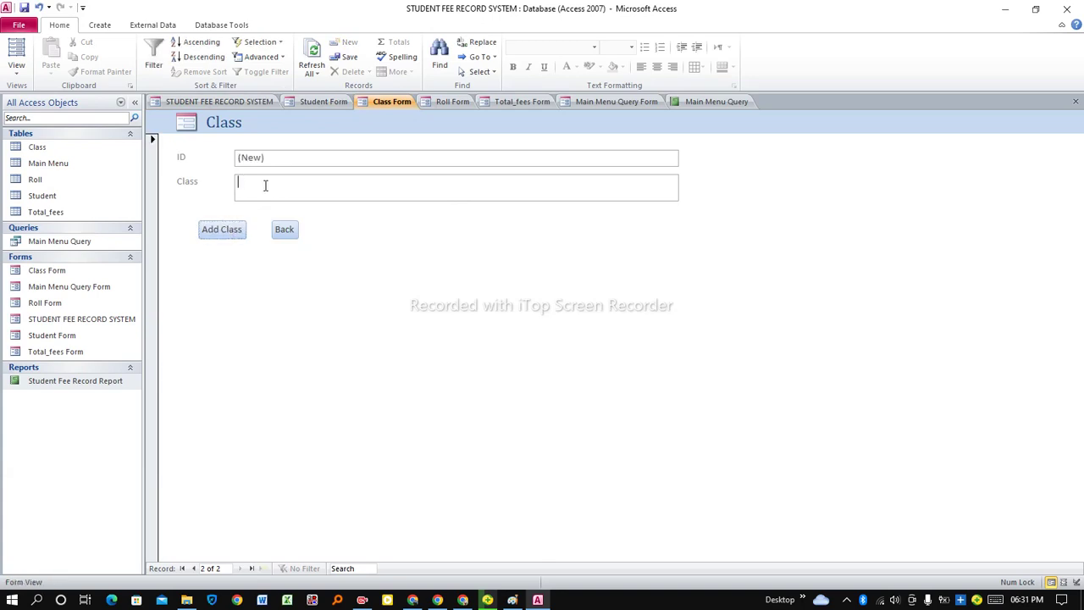
pyautogui.write('2')
pyautogui.click(222, 232)
pyautogui.click(261, 188)
pyautogui.write('3')
pyautogui.click(223, 233)
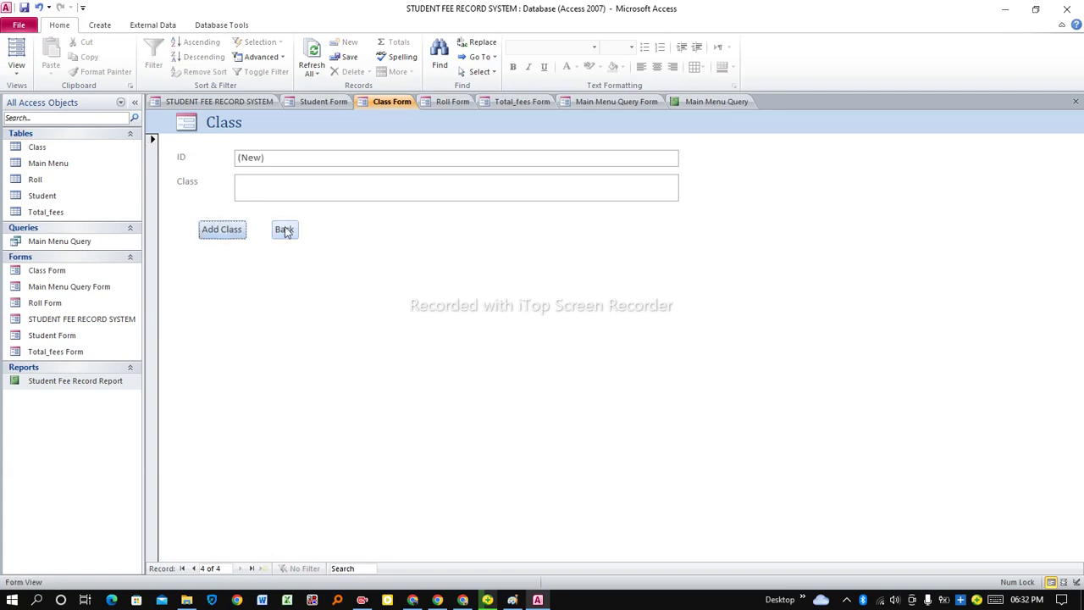
pyautogui.click(284, 230)
# Add rolls 1, 2 and 3 as separate records through the menu's ADD ROLL form, and return to the menu
pyautogui.click(437, 227)
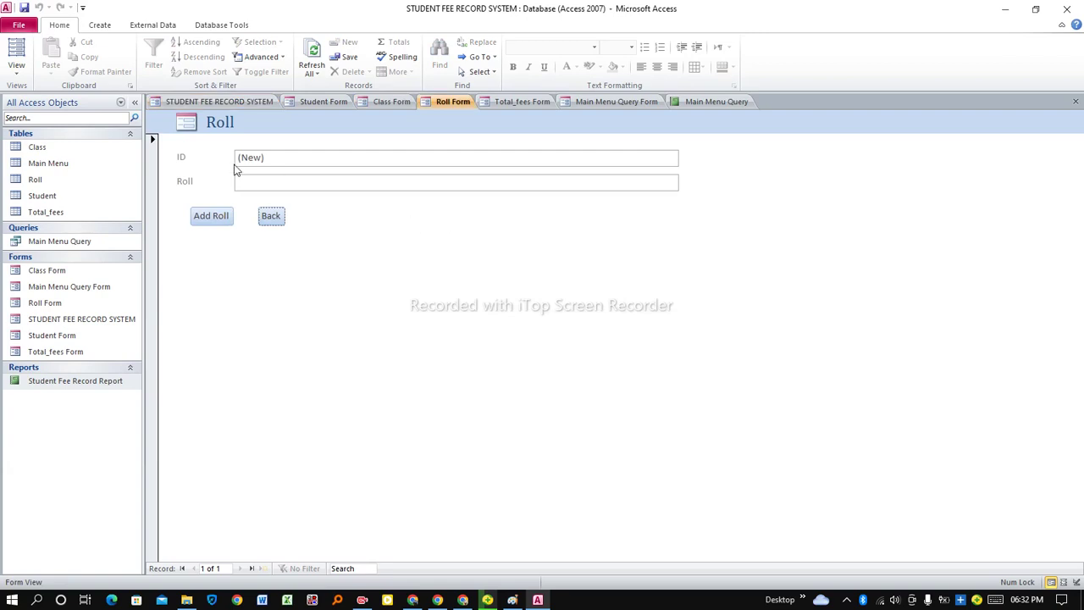
pyautogui.click(238, 181)
pyautogui.write('1')
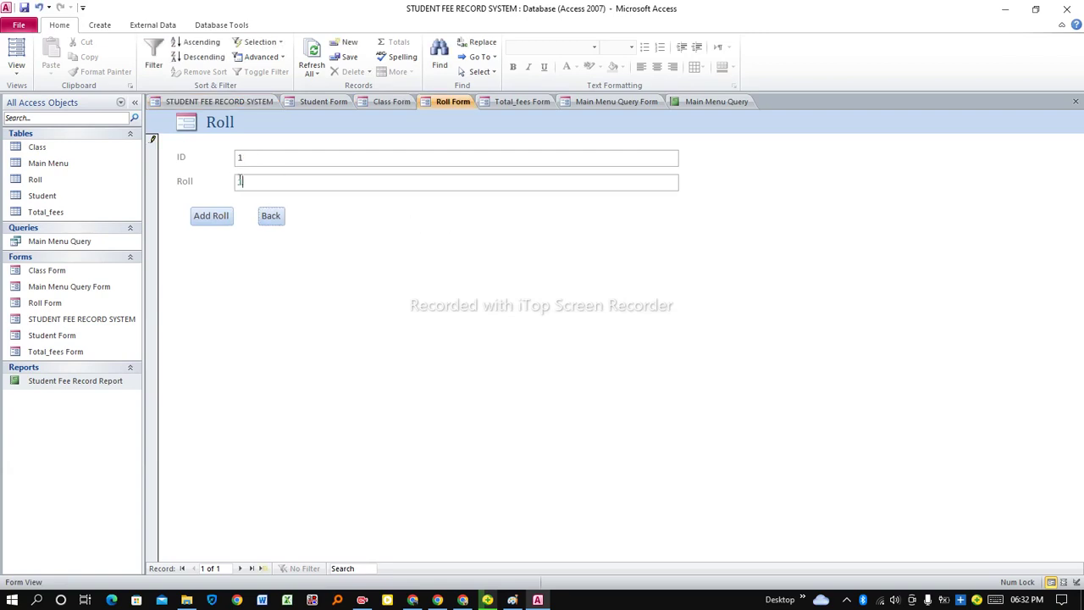
pyautogui.click(213, 217)
pyautogui.click(268, 181)
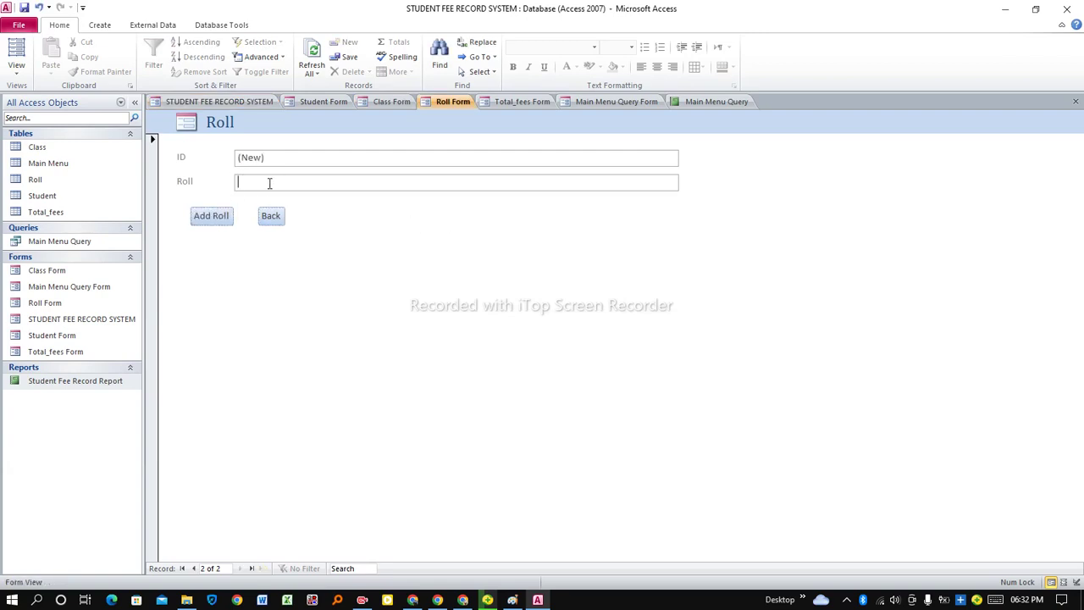
pyautogui.write('2')
pyautogui.click(218, 215)
pyautogui.click(259, 184)
pyautogui.write('3')
pyautogui.click(217, 216)
pyautogui.click(269, 216)
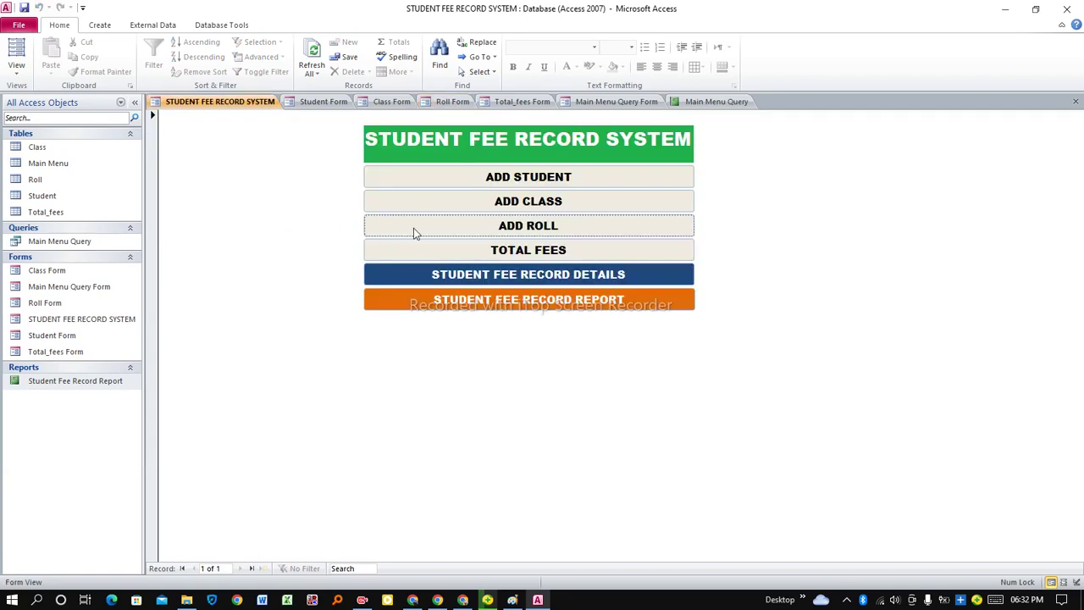
# Save a total fees amount of 20000 through the menu's TOTAL FEES form, and return to the menu
pyautogui.click(412, 251)
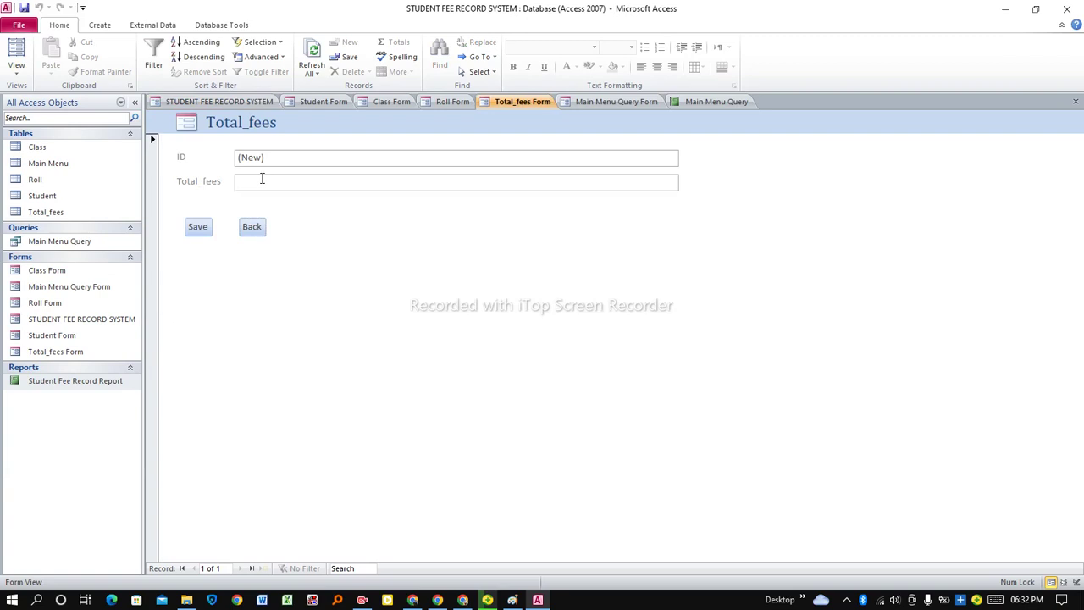
pyautogui.write('20000')
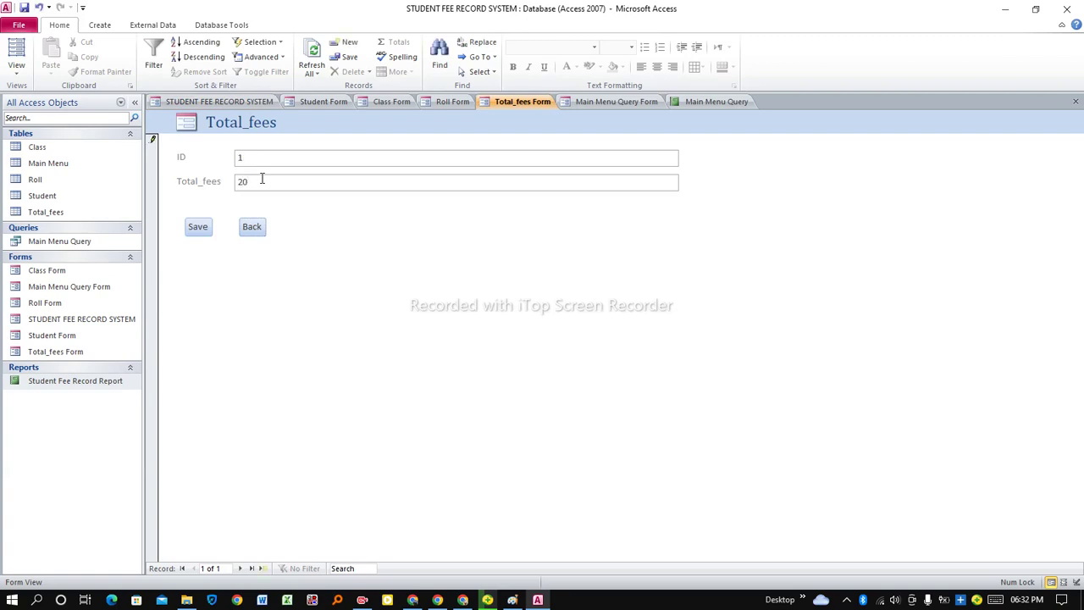
pyautogui.click(201, 227)
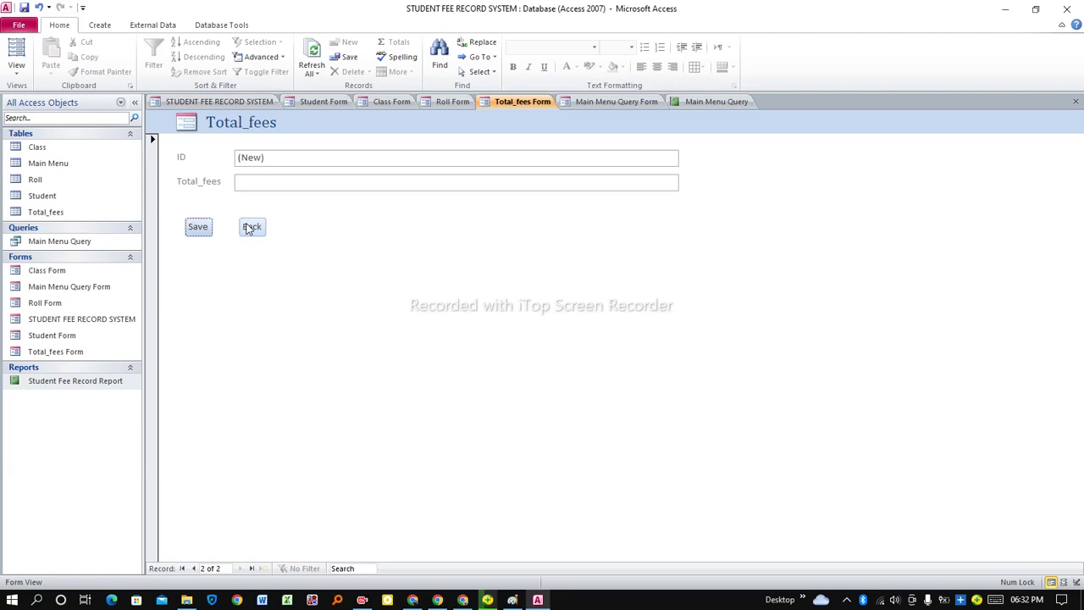
pyautogui.click(251, 227)
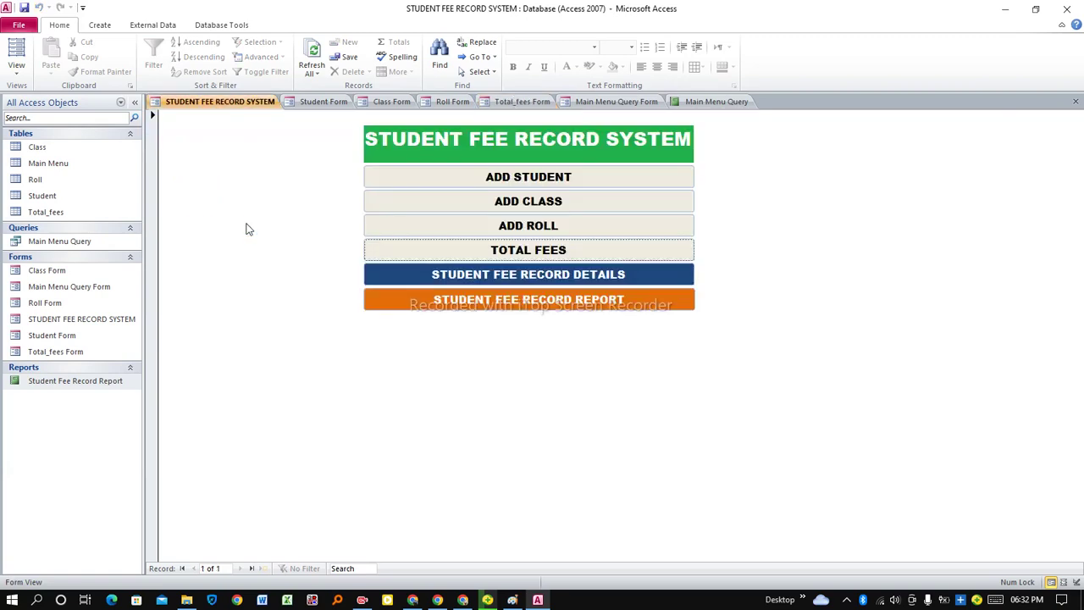
# Start a record in the STUDENT FEE RECORD DETAILS form with the first listed student, class 1 and roll 2
pyautogui.click(409, 275)
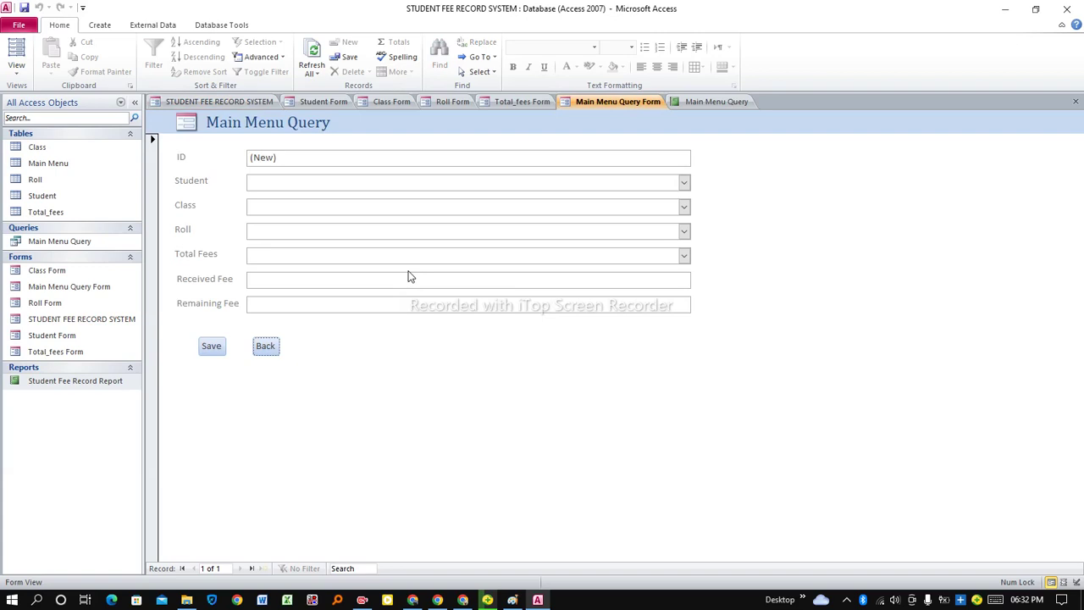
pyautogui.click(684, 182)
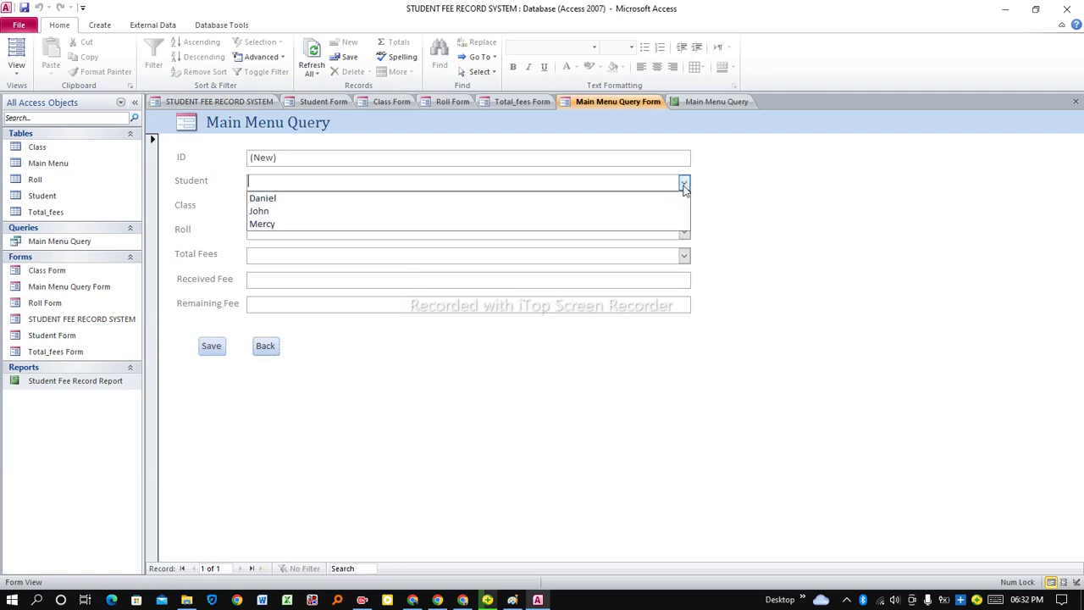
pyautogui.click(517, 204)
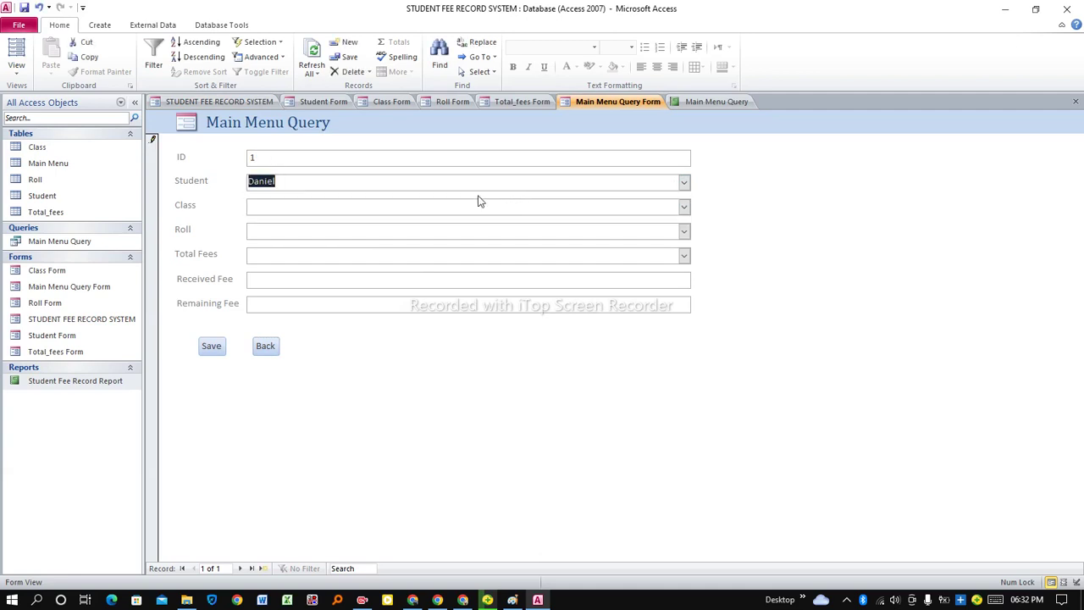
pyautogui.click(684, 207)
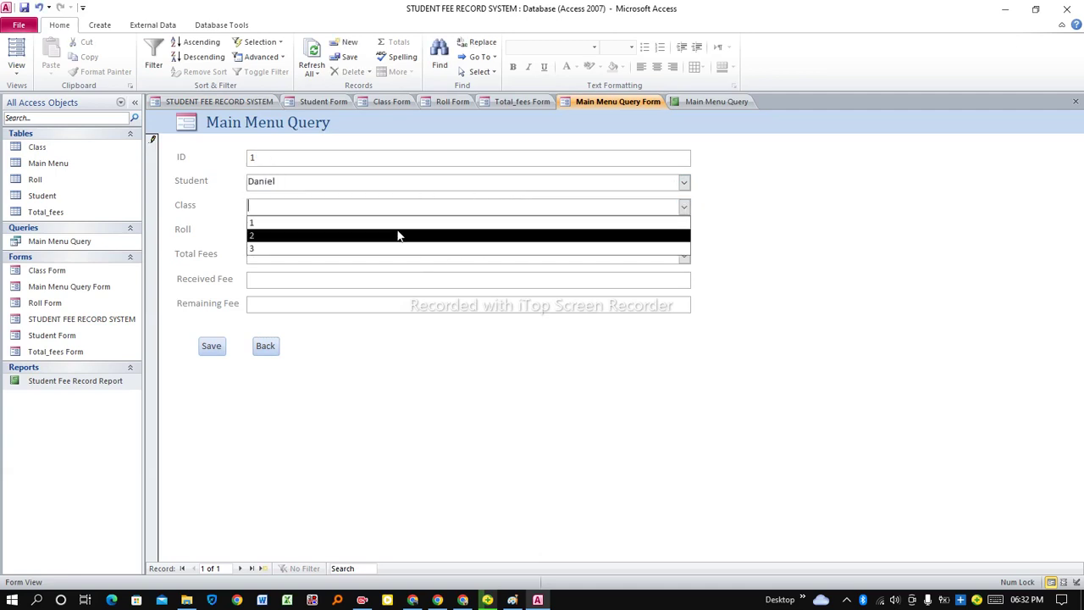
pyautogui.click(400, 223)
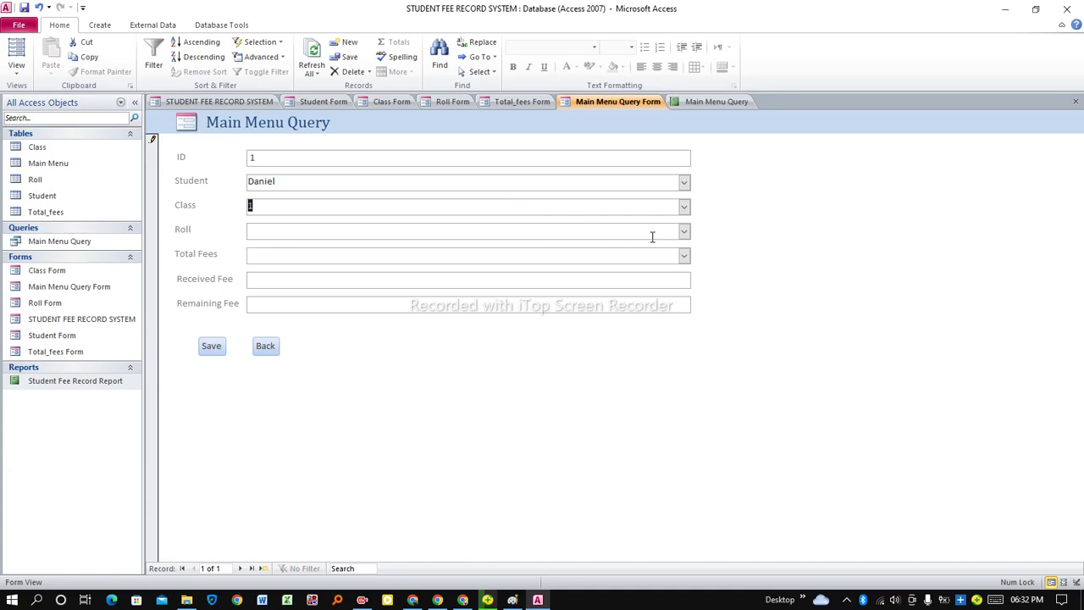
pyautogui.click(684, 233)
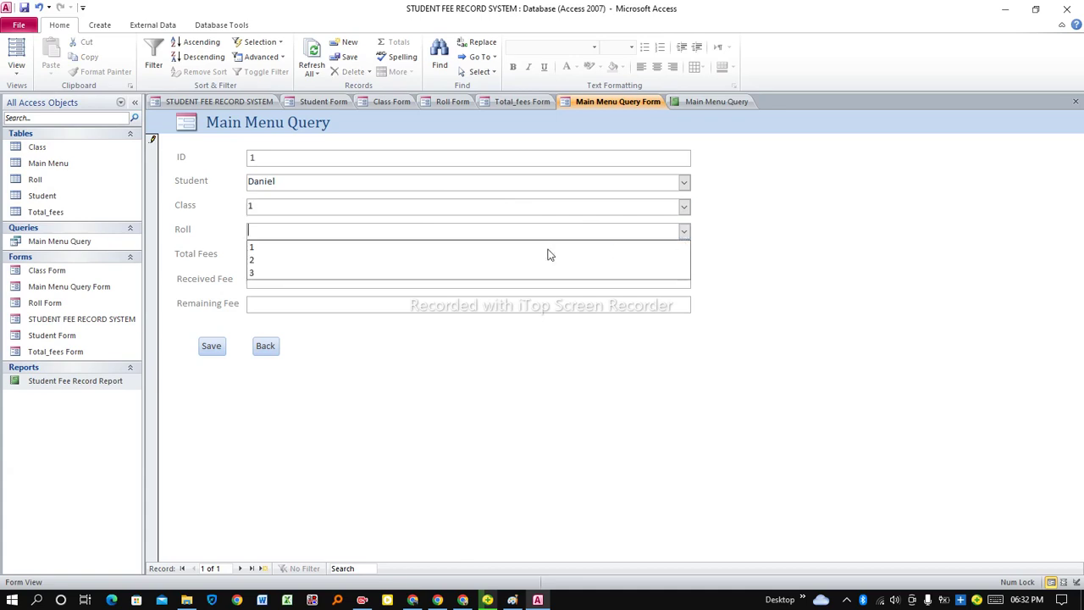
pyautogui.click(460, 262)
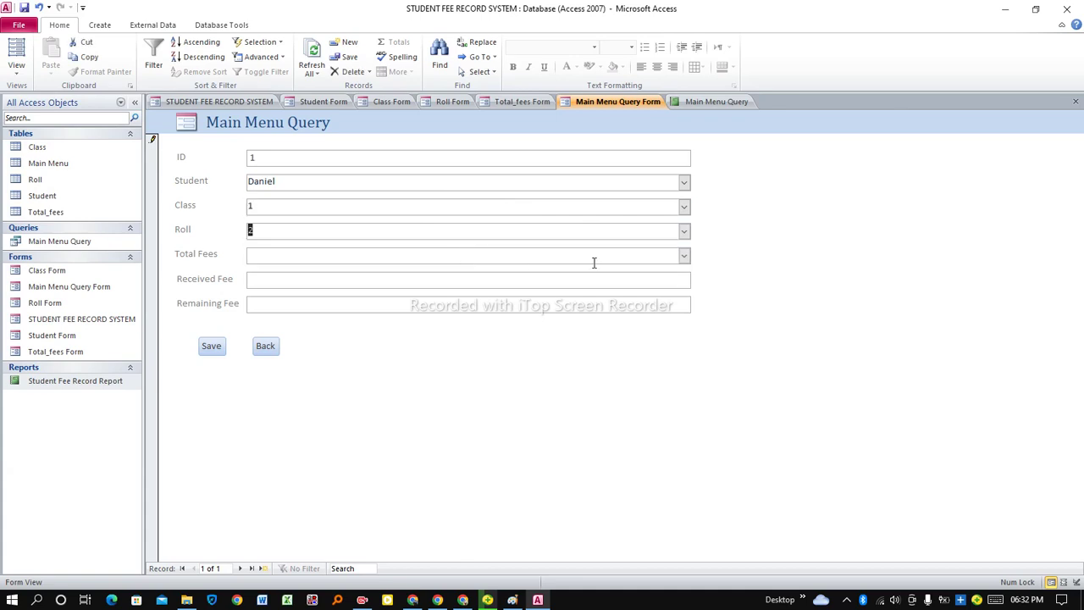
# Set the first fee record's Total Fees to 20000 and Received Fee to 18000, and save the record
pyautogui.click(684, 256)
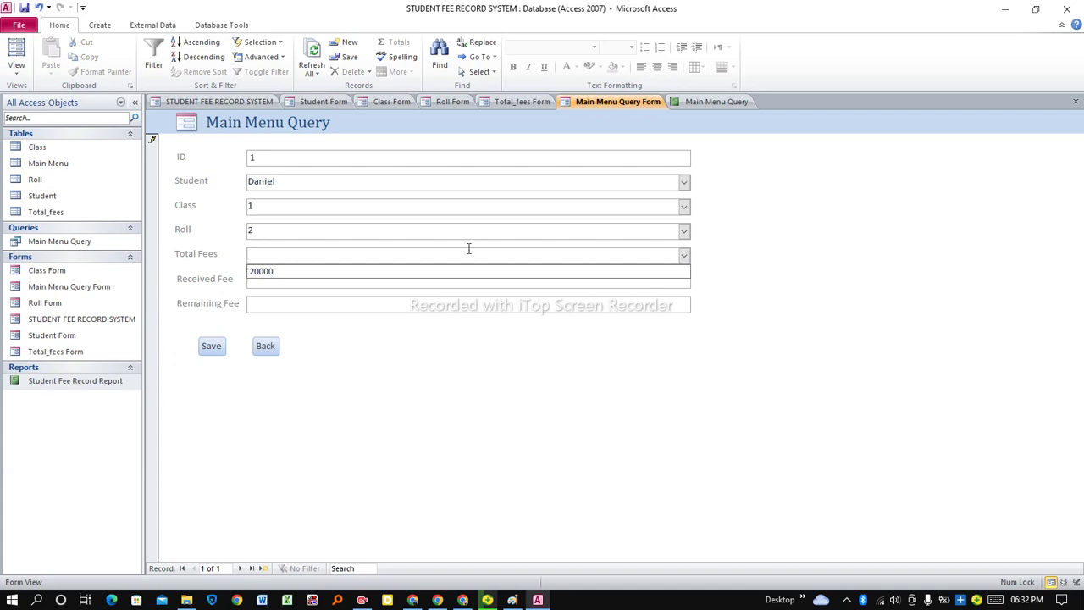
pyautogui.click(276, 276)
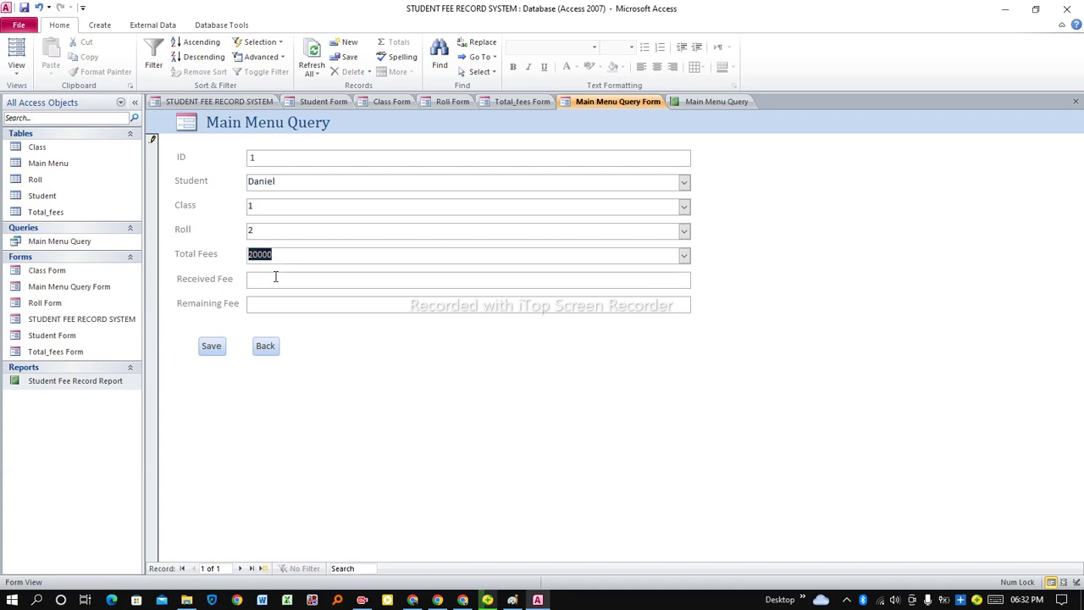
pyautogui.click(265, 278)
pyautogui.click(215, 347)
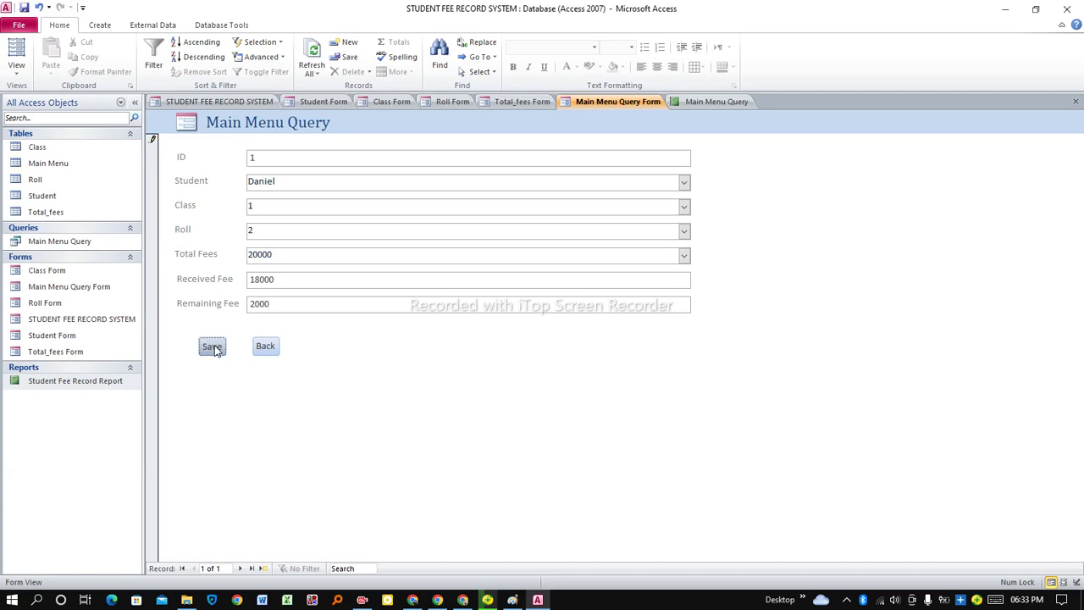
# Start the second fee record with the second listed student, class 2 and roll 1
pyautogui.click(684, 182)
pyautogui.click(502, 211)
pyautogui.click(683, 207)
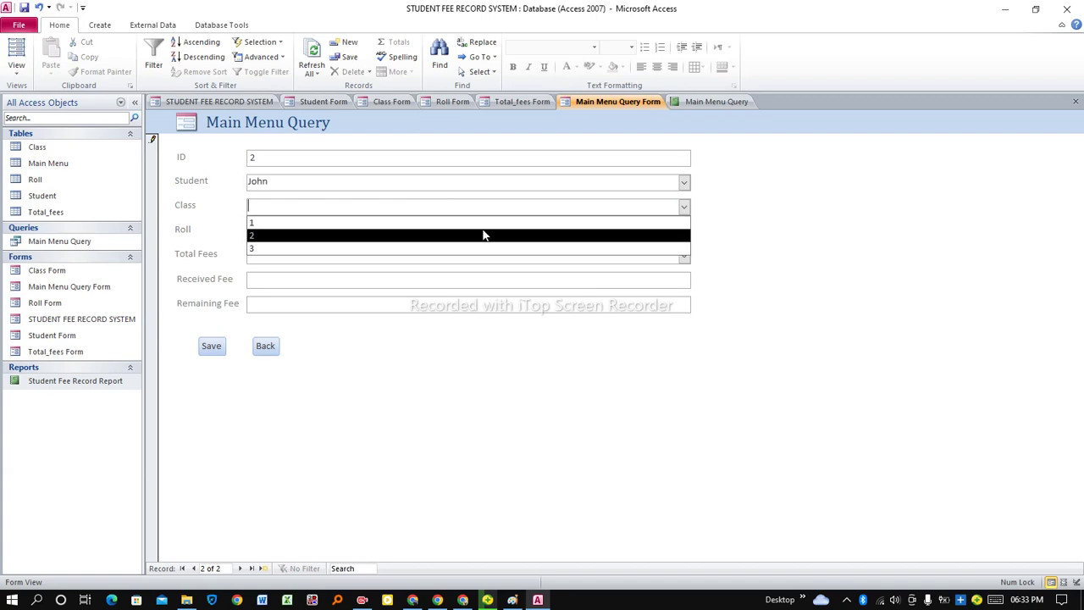
pyautogui.click(482, 234)
pyautogui.click(685, 233)
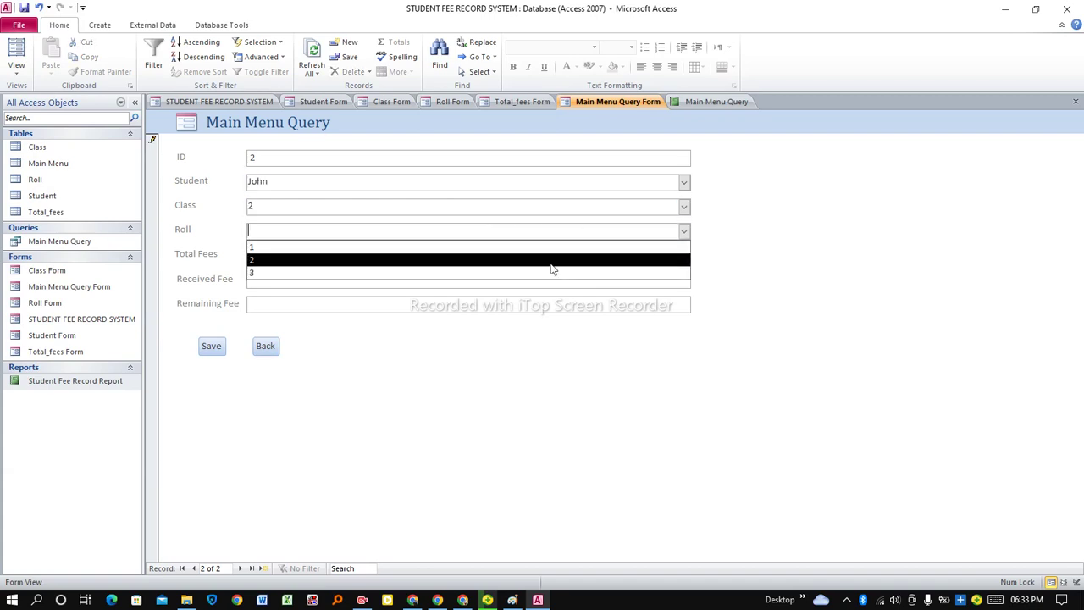
pyautogui.click(519, 260)
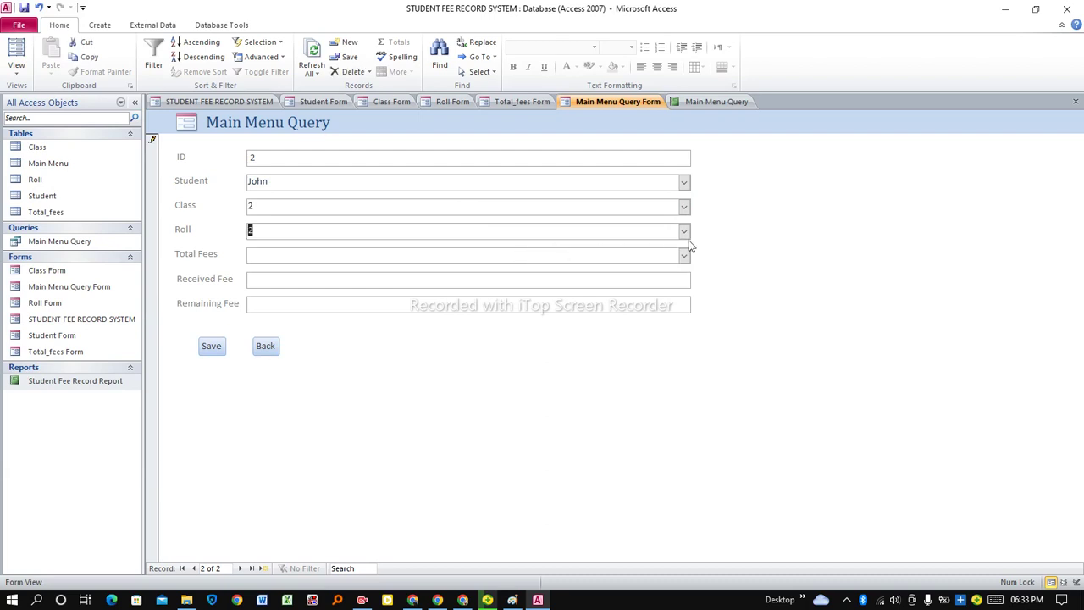
pyautogui.click(685, 230)
pyautogui.click(557, 246)
# Set the second record's Total Fees to 20000, Received Fee to 18500 and Remaining Fee to 1500, and save it
pyautogui.click(684, 255)
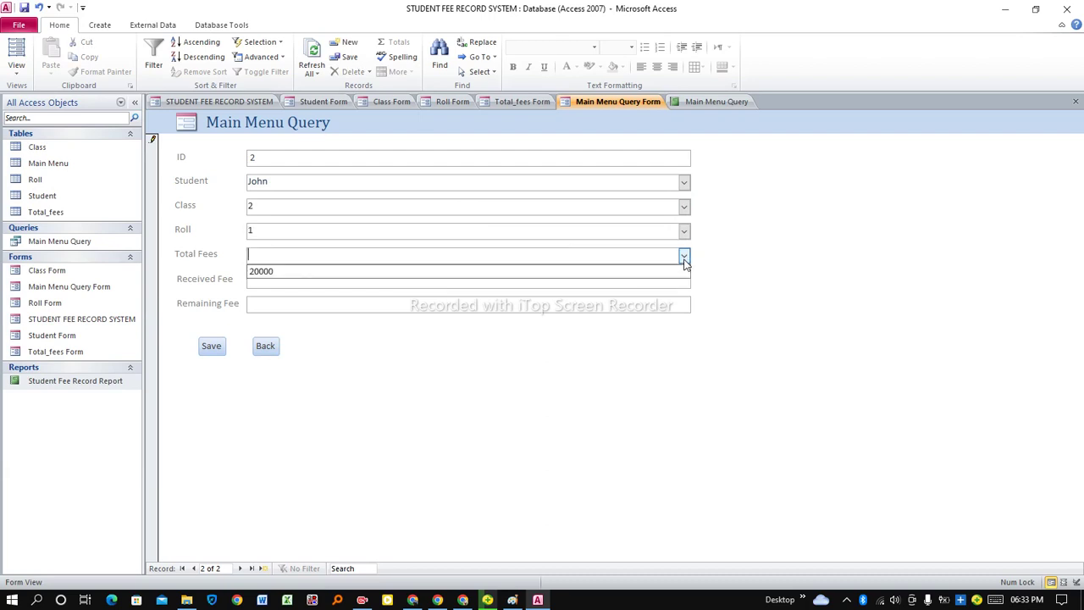
pyautogui.click(523, 272)
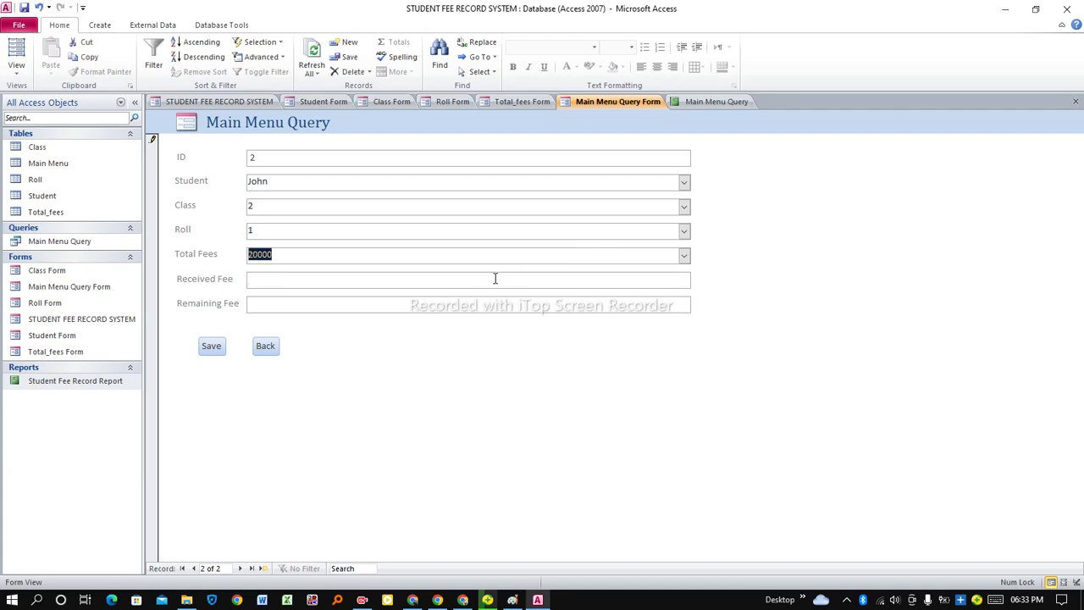
pyautogui.click(442, 282)
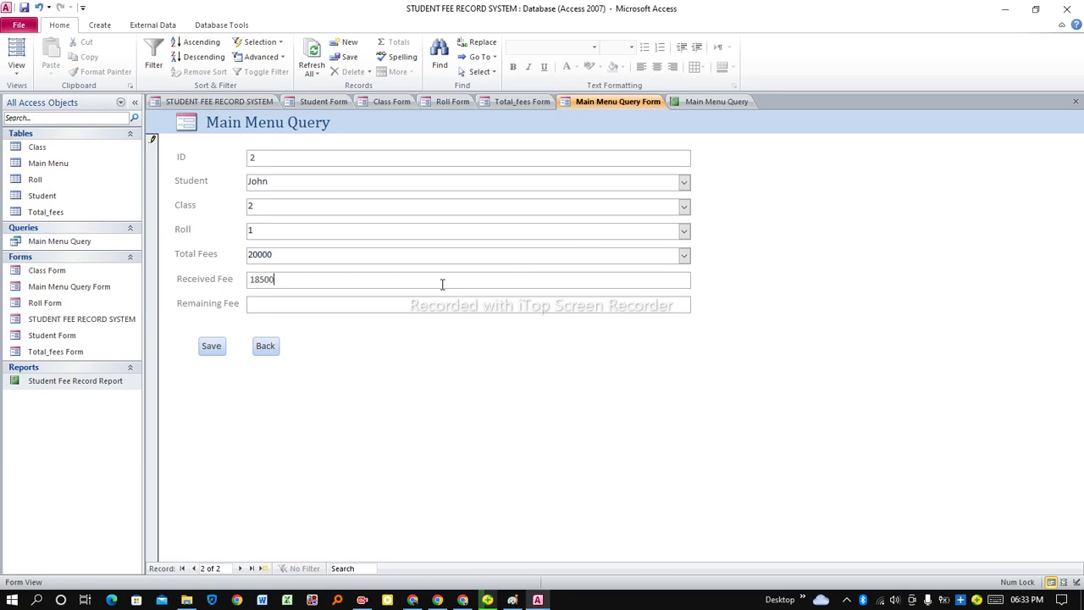
pyautogui.click(410, 303)
pyautogui.write('1500')
pyautogui.click(212, 349)
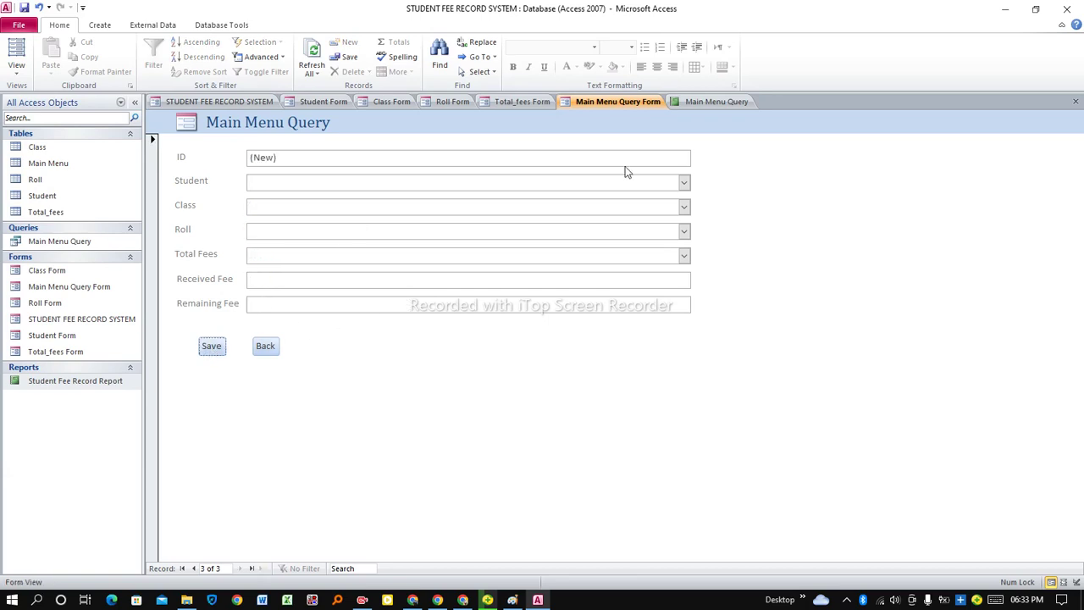
# Start the third fee record with the third listed student, class 3 and roll 3
pyautogui.click(683, 182)
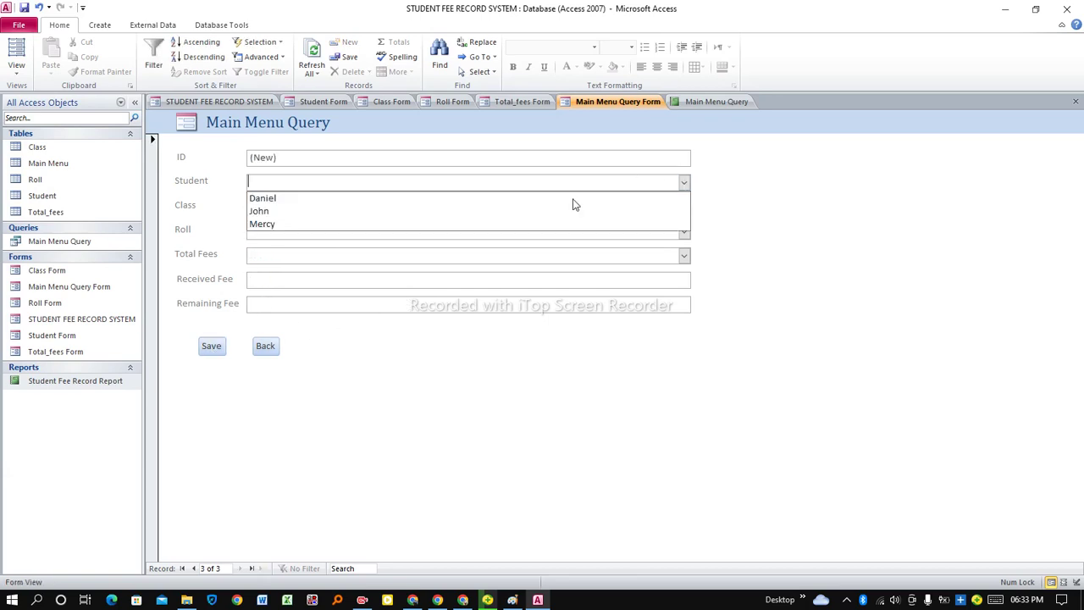
pyautogui.click(474, 224)
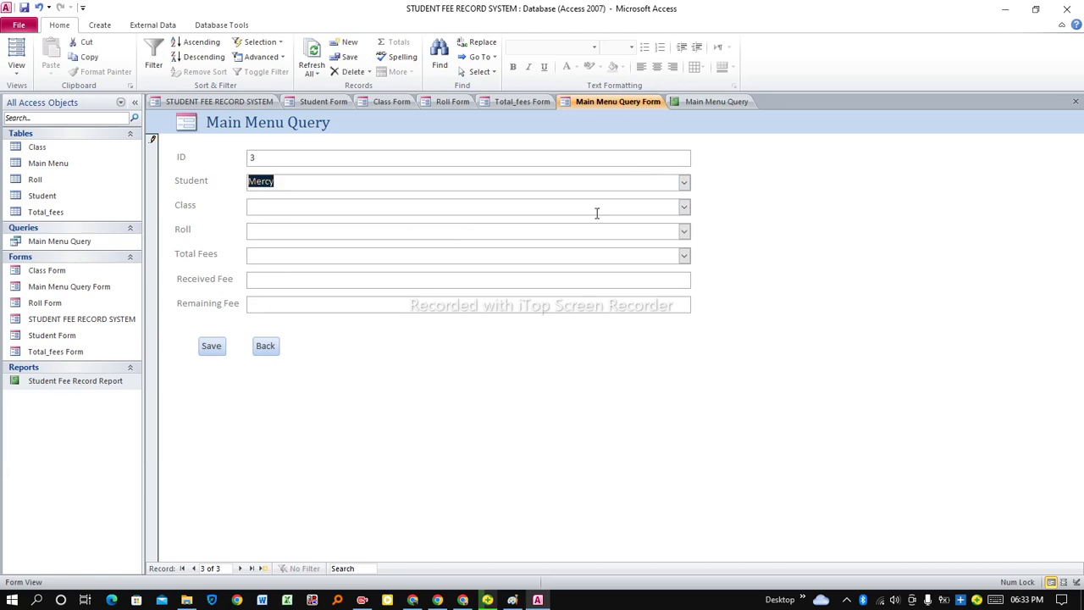
pyautogui.click(684, 207)
pyautogui.click(420, 252)
pyautogui.click(684, 233)
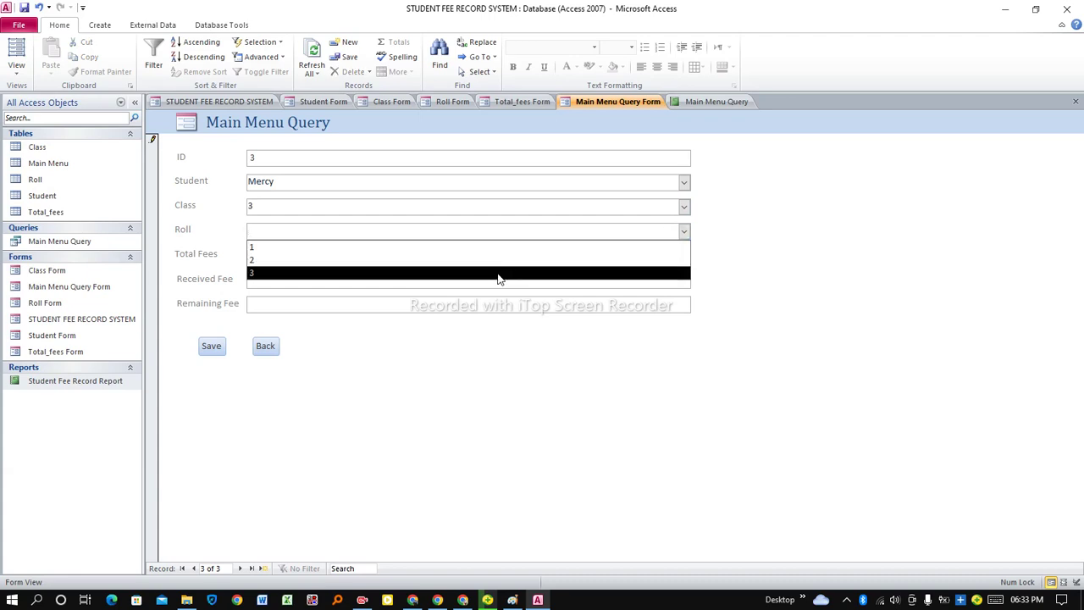
pyautogui.click(499, 273)
# Save the third record with Total Fees 20000, Received Fee 19000 and Remaining Fee 1000, and return to the menu
pyautogui.click(684, 255)
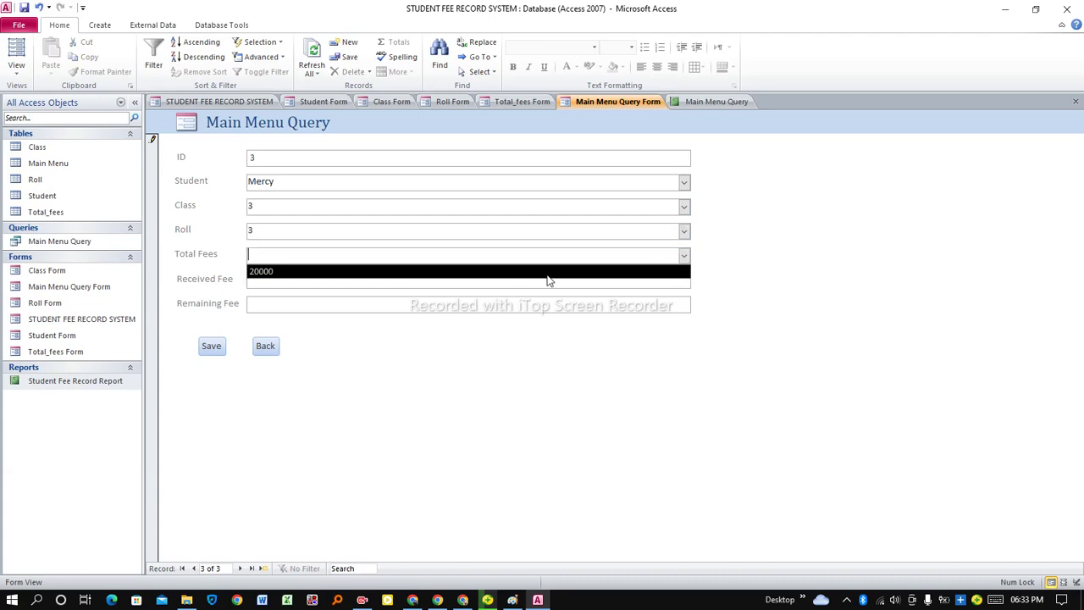
pyautogui.click(496, 275)
pyautogui.click(454, 282)
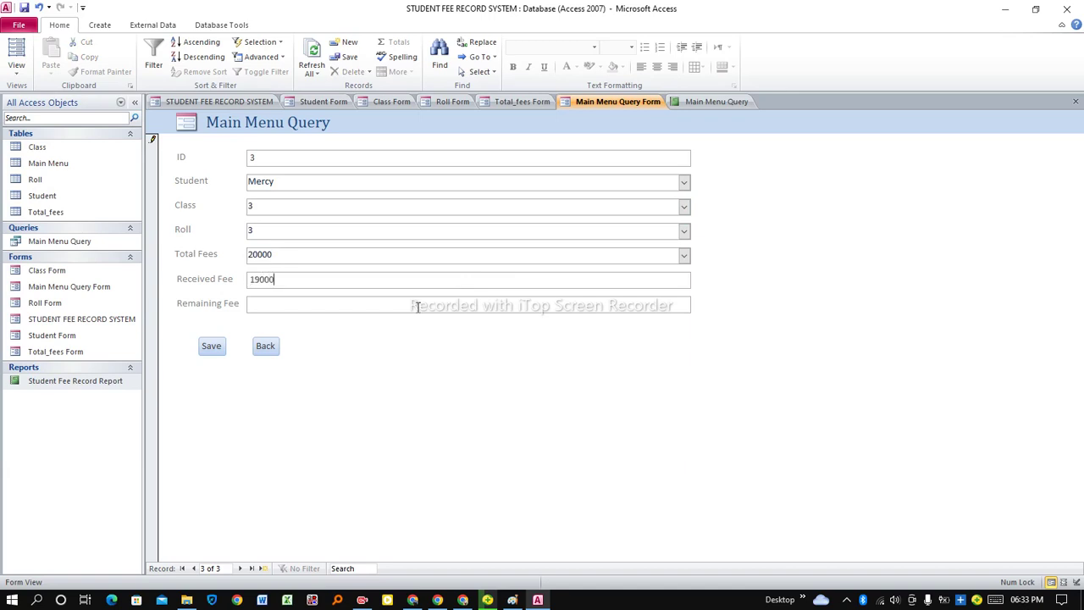
pyautogui.click(418, 306)
pyautogui.write('1000')
pyautogui.click(211, 347)
pyautogui.click(264, 346)
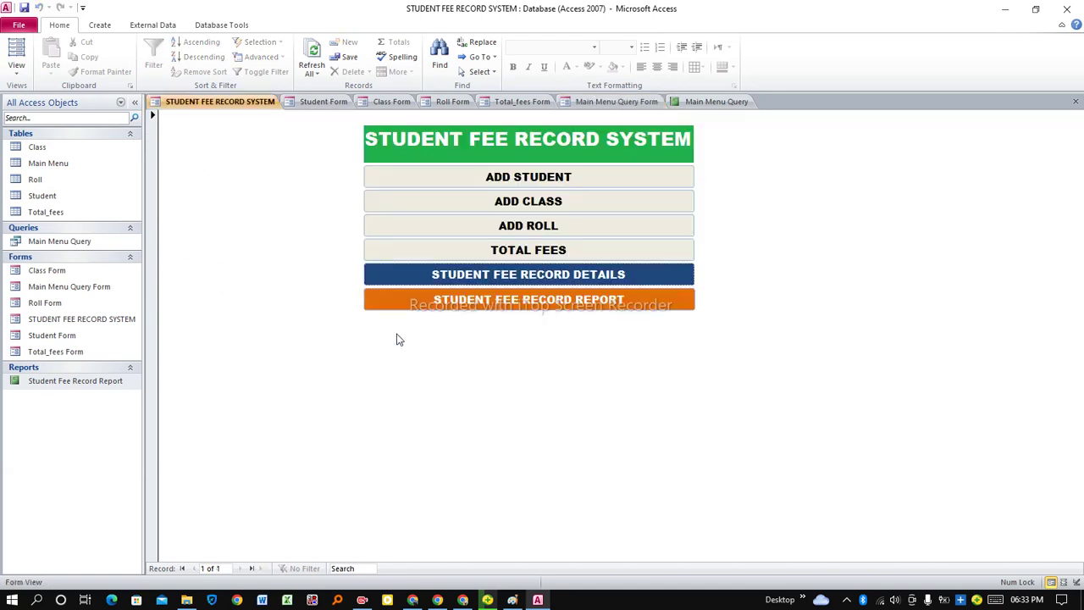
# Open the STUDENT FEE RECORD REPORT from the menu and refresh all its records
pyautogui.click(463, 303)
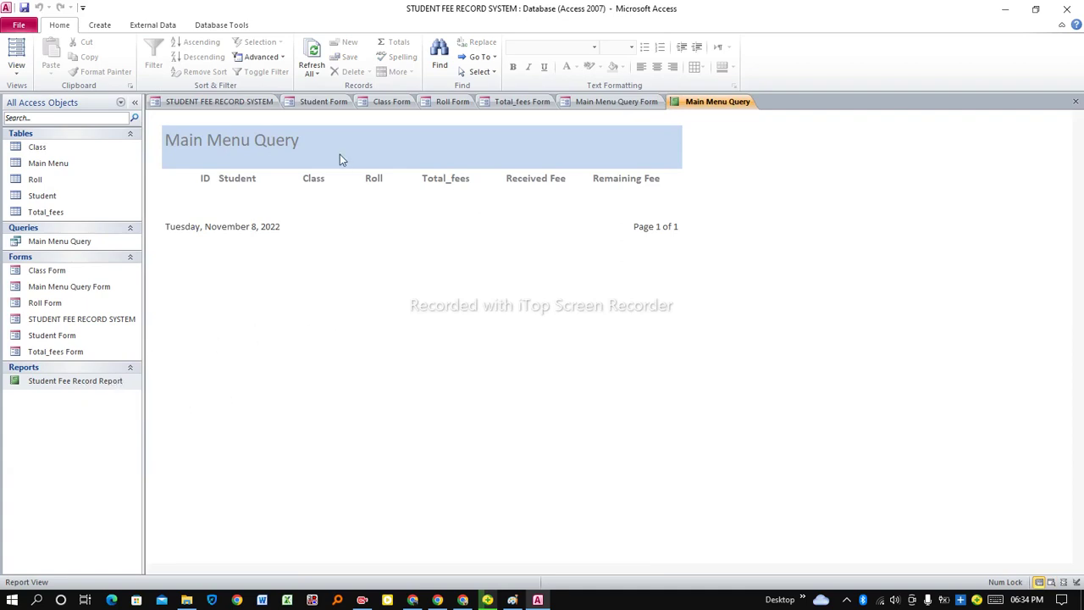
pyautogui.click(313, 69)
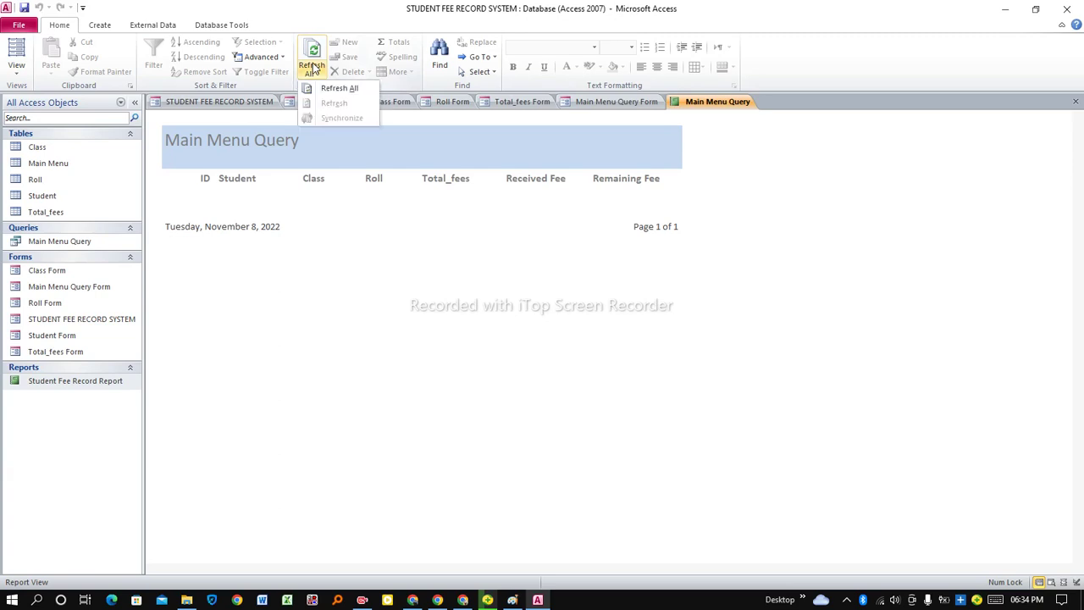
pyautogui.click(339, 89)
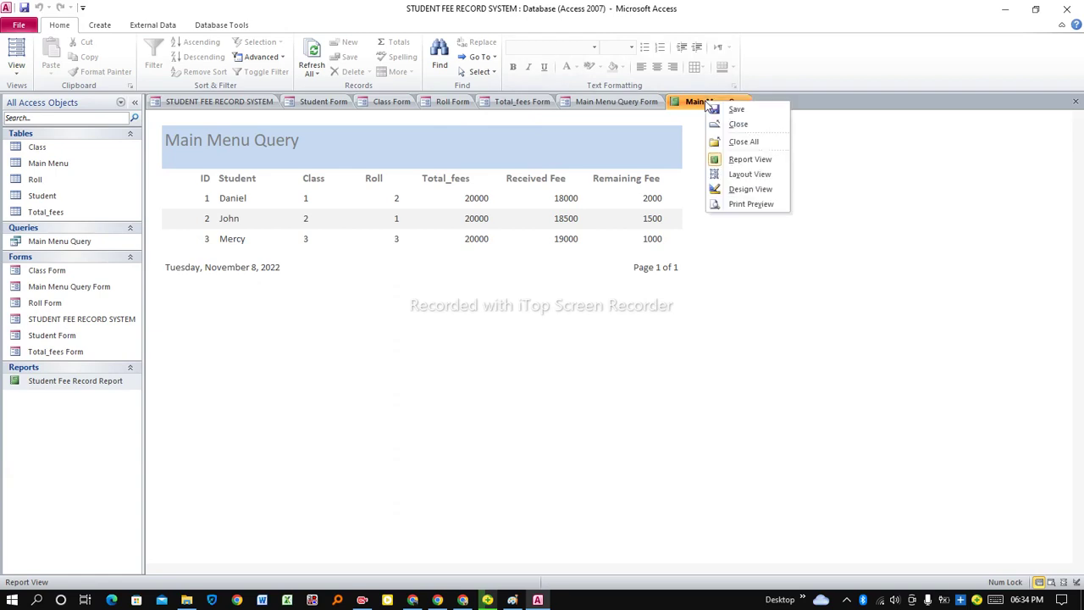
# Close all open objects and reopen the STUDENT FEE RECORD SYSTEM form
pyautogui.click(741, 142)
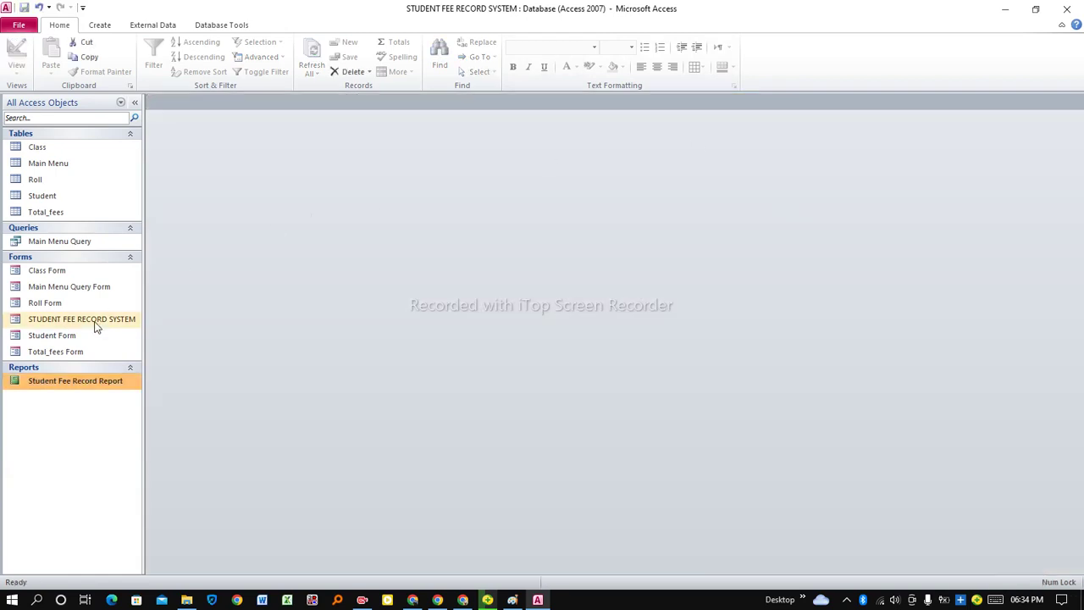
pyautogui.click(74, 321)
pyautogui.rightClick(75, 322)
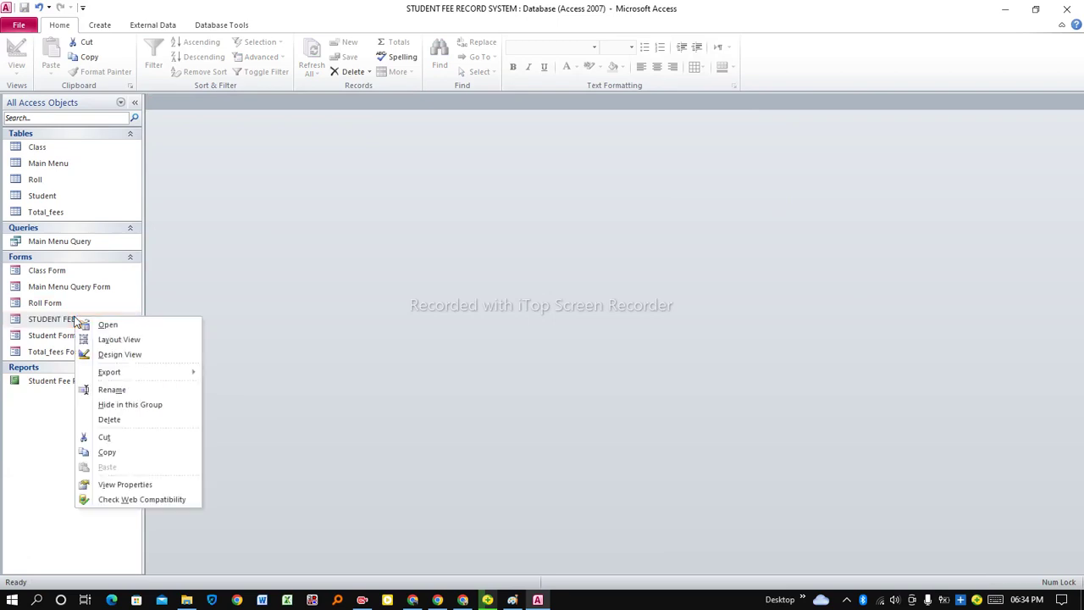
pyautogui.click(57, 322)
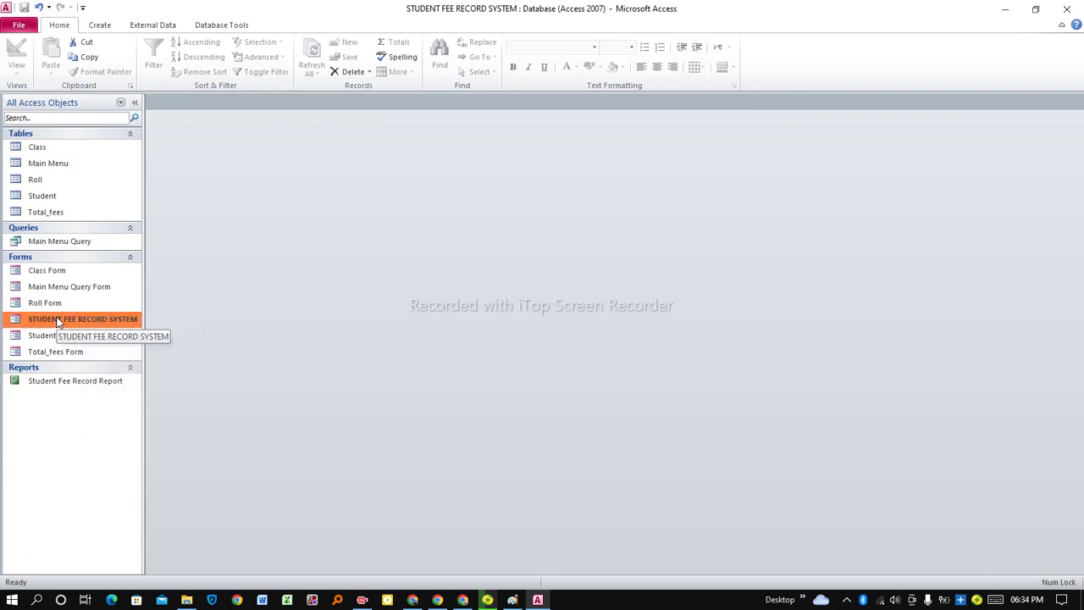
pyautogui.doubleClick(57, 322)
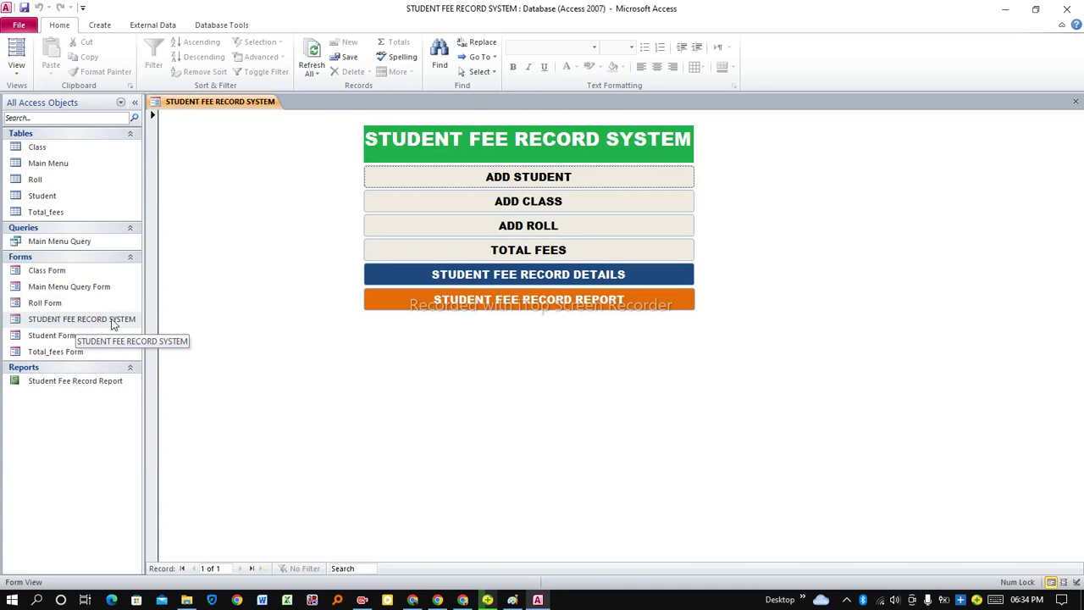
# Switch the menu form to Design View and enlarge its Detail area to about 10.5 wide and 4.2 high on the rulers
pyautogui.rightClick(223, 105)
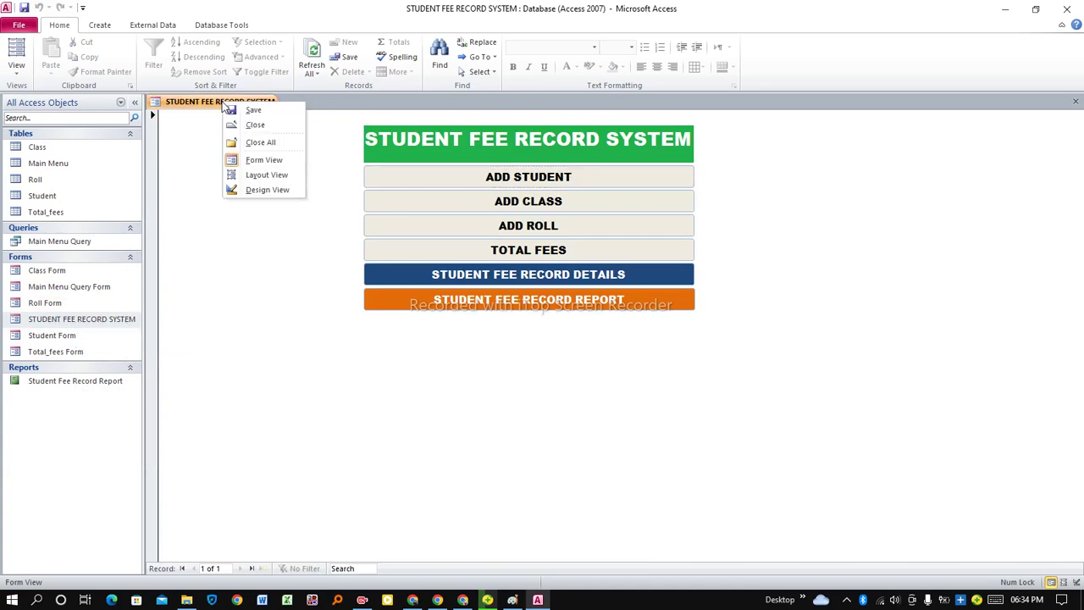
pyautogui.click(264, 190)
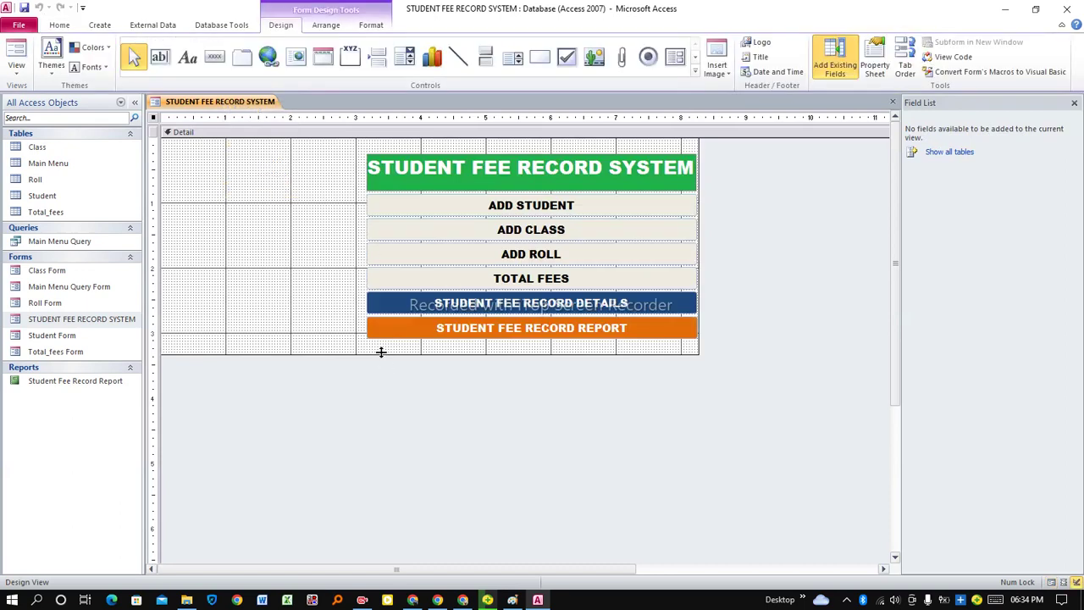
pyautogui.moveTo(380, 354); pyautogui.dragTo(390, 410)
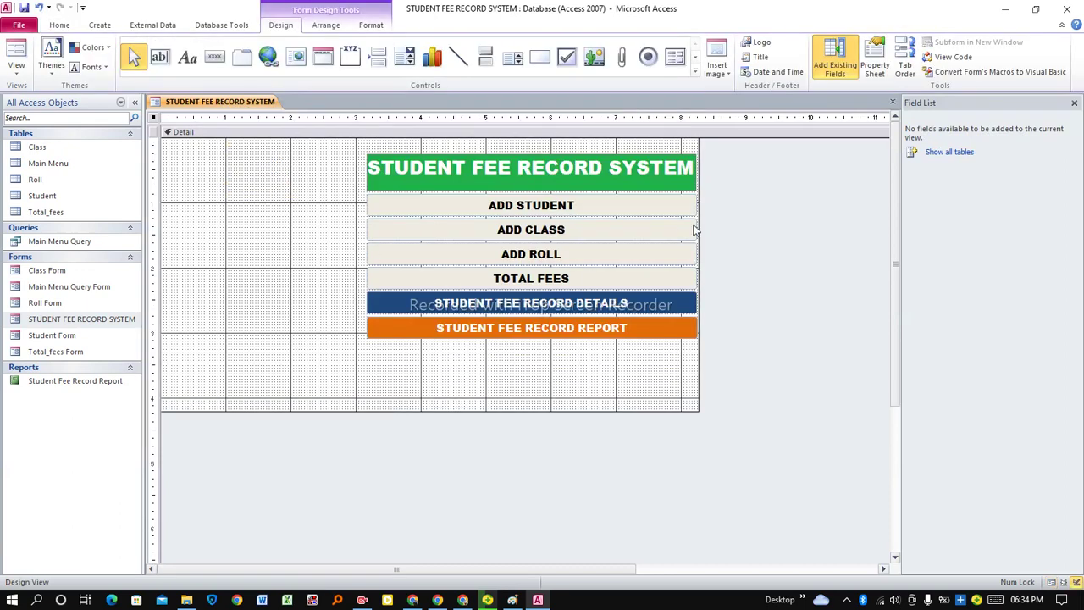
pyautogui.moveTo(699, 228); pyautogui.dragTo(841, 247)
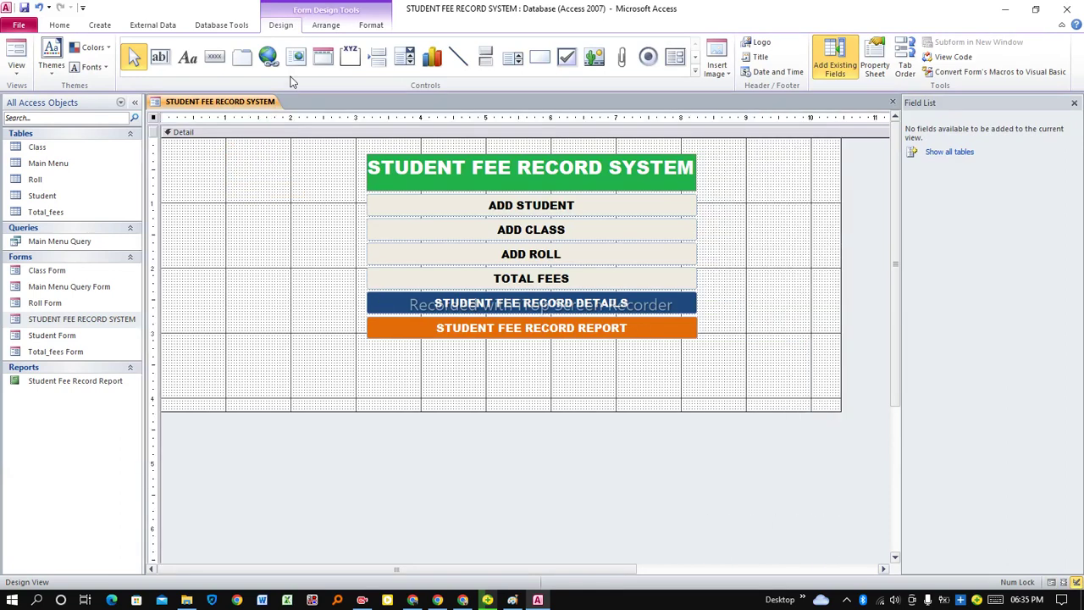
# Add a command button below STUDENT FEE RECORD REPORT with the Application action Quit Application and the text EXIT
pyautogui.click(220, 64)
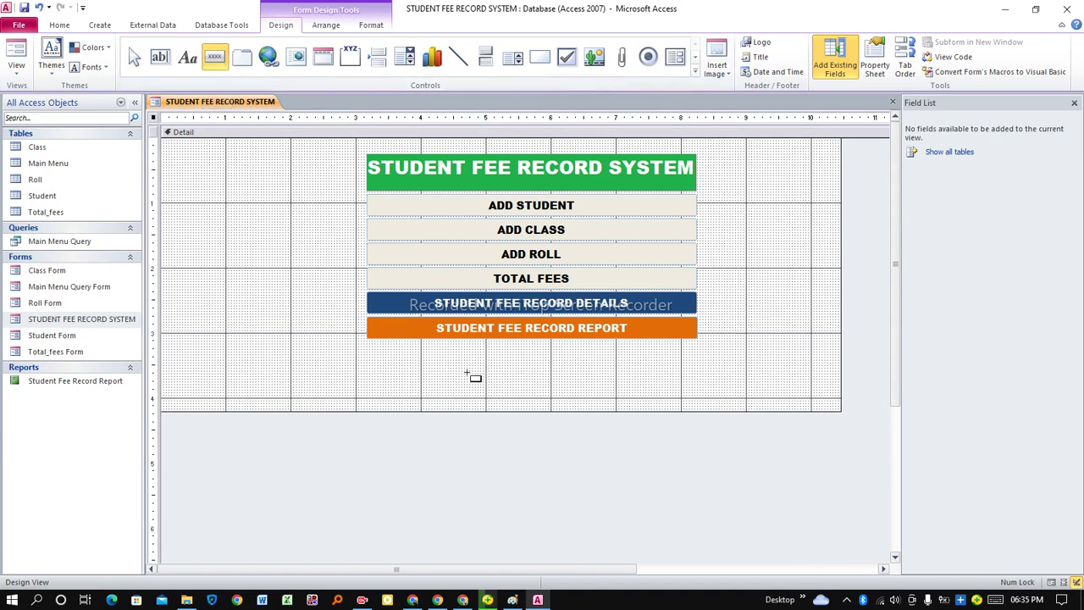
pyautogui.moveTo(495, 353); pyautogui.dragTo(564, 378)
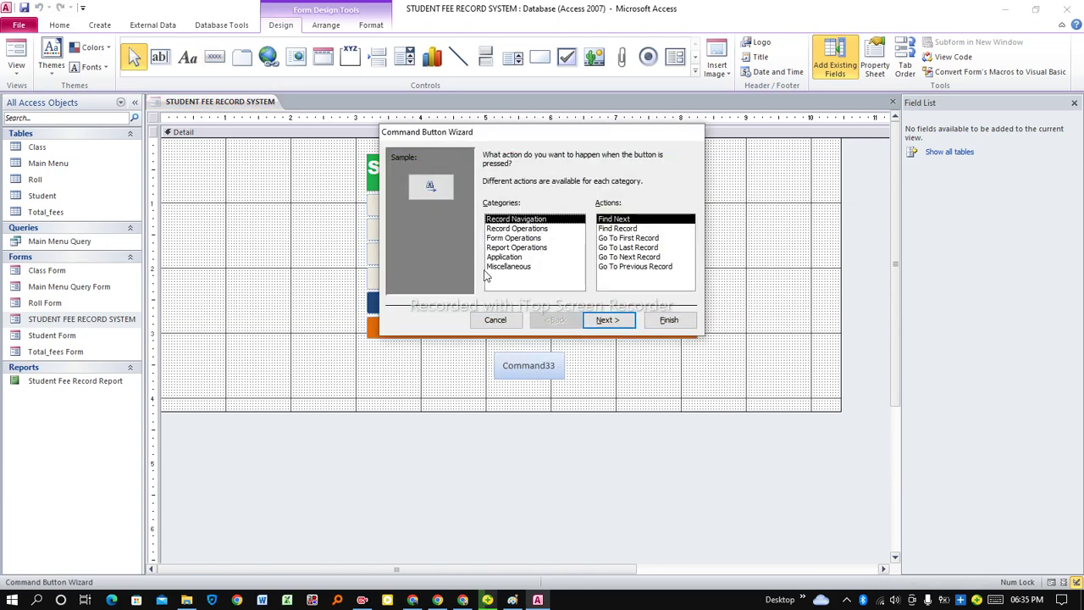
pyautogui.click(502, 257)
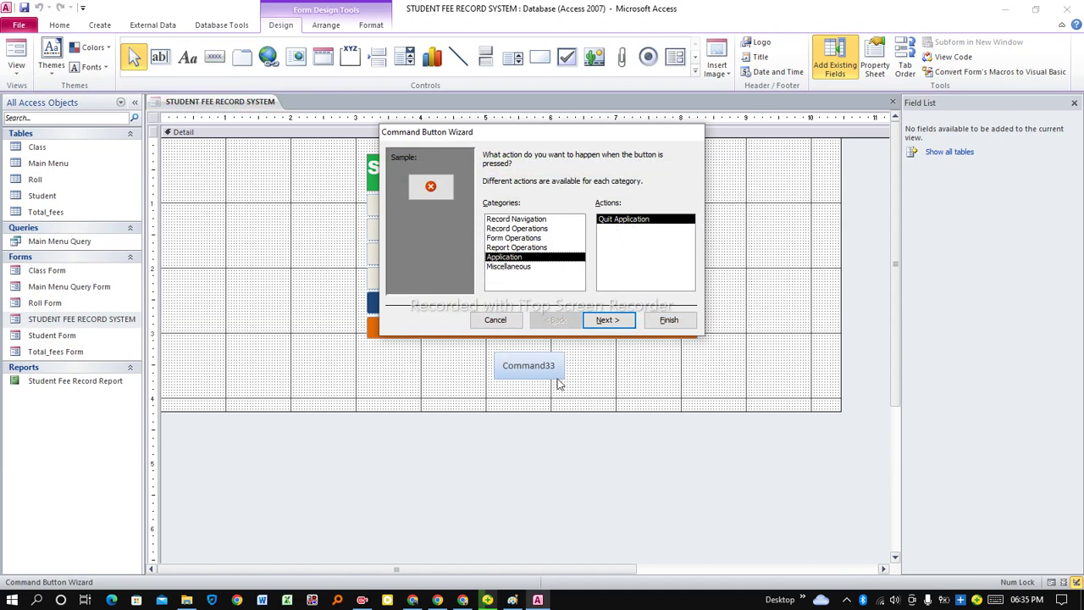
pyautogui.click(605, 328)
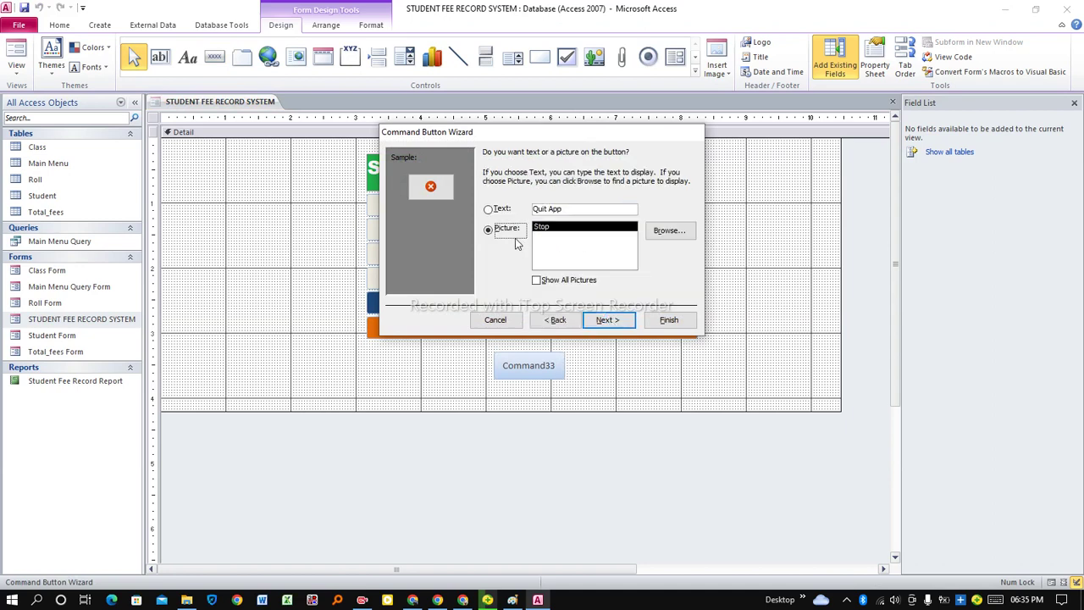
pyautogui.click(498, 212)
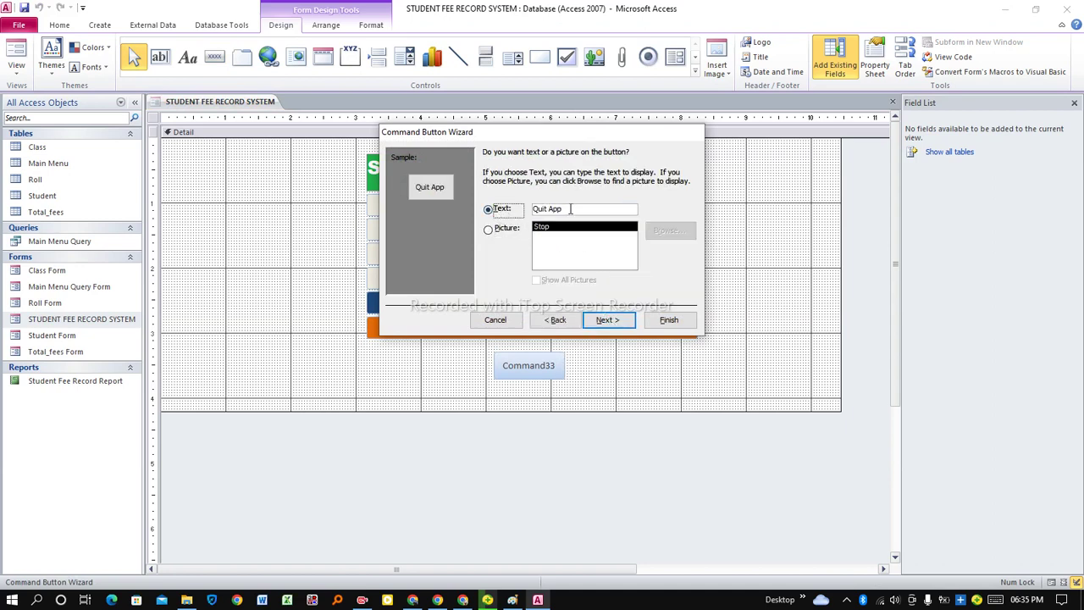
pyautogui.moveTo(570, 208); pyautogui.dragTo(530, 209)
pyautogui.press('capslock')
pyautogui.write('EXIT')
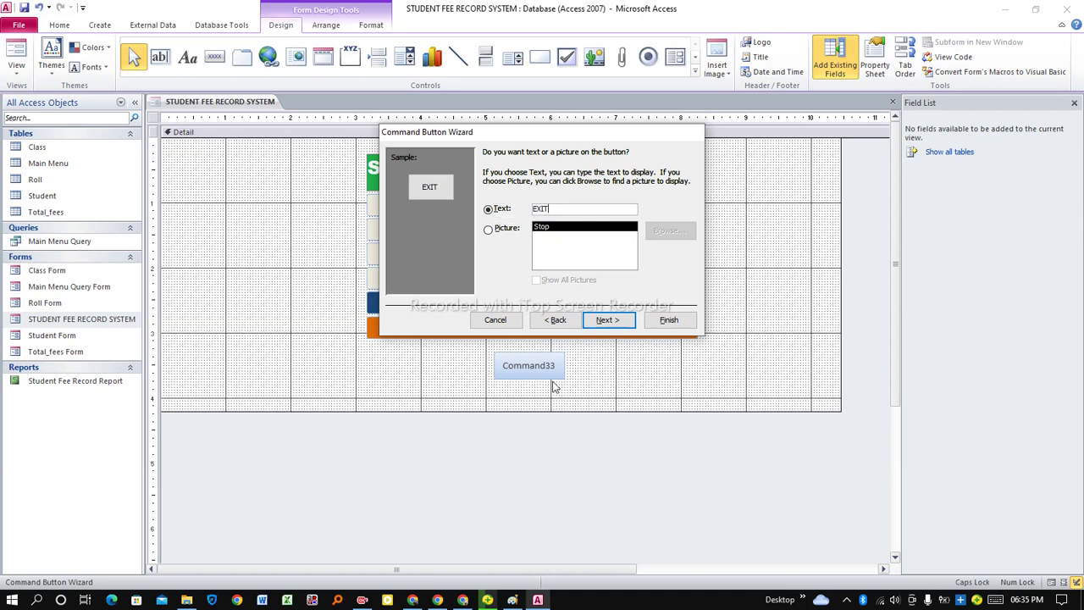
pyautogui.click(606, 321)
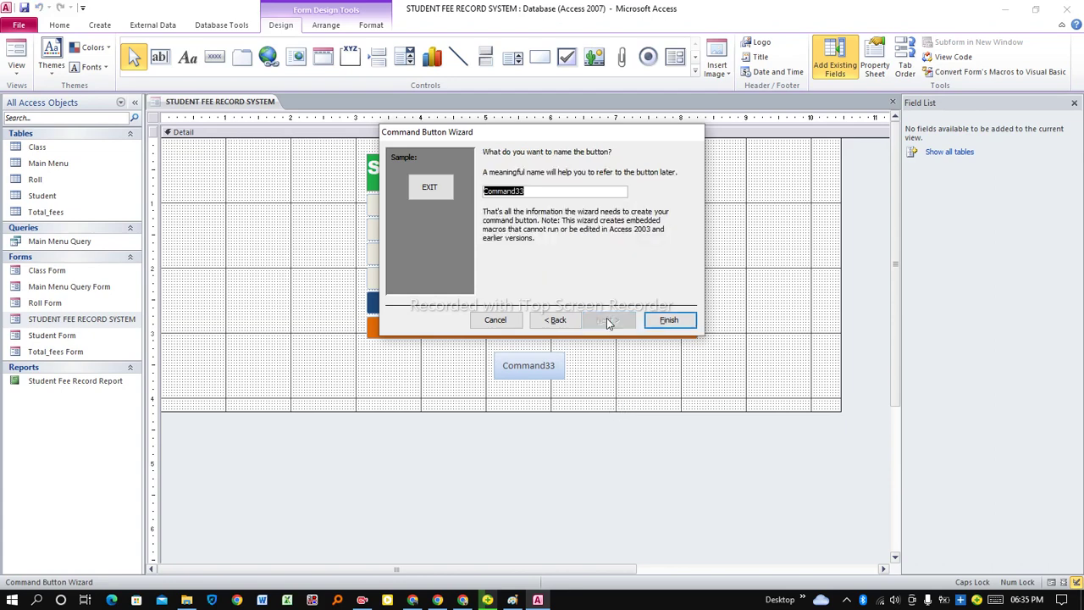
pyautogui.click(668, 321)
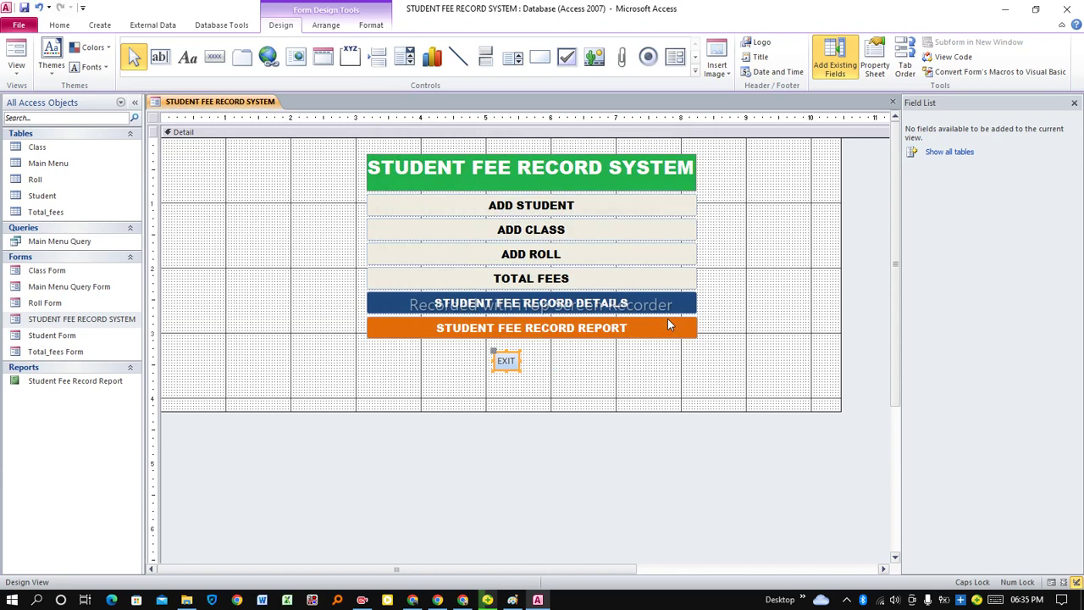
# Move the EXIT button under the middle of the report button and widen it to about 0.85 on the ruler
pyautogui.moveTo(512, 374); pyautogui.dragTo(536, 371)
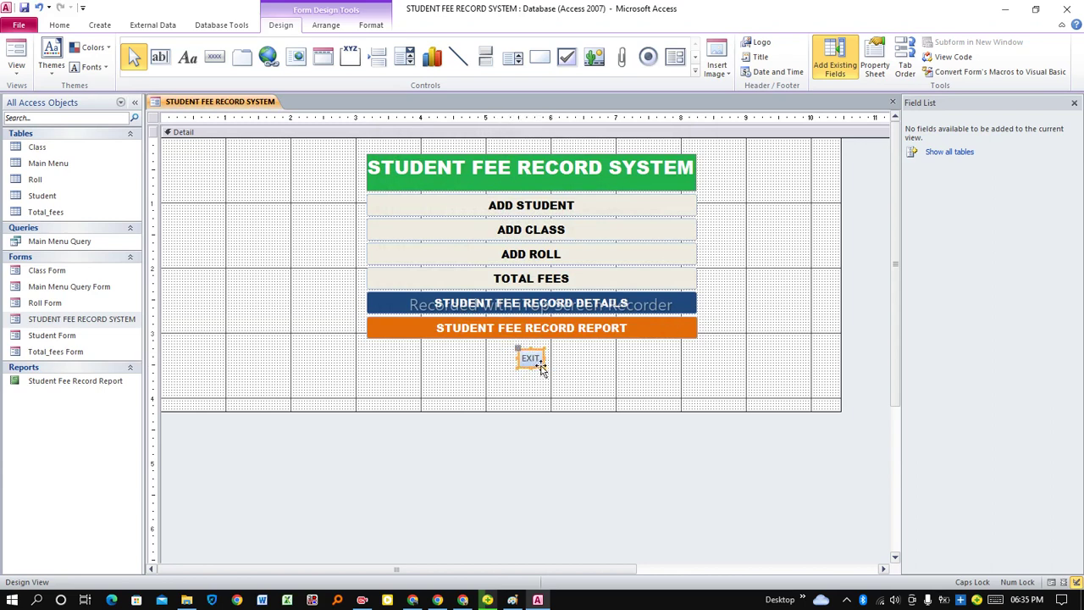
pyautogui.moveTo(546, 358); pyautogui.dragTo(573, 357)
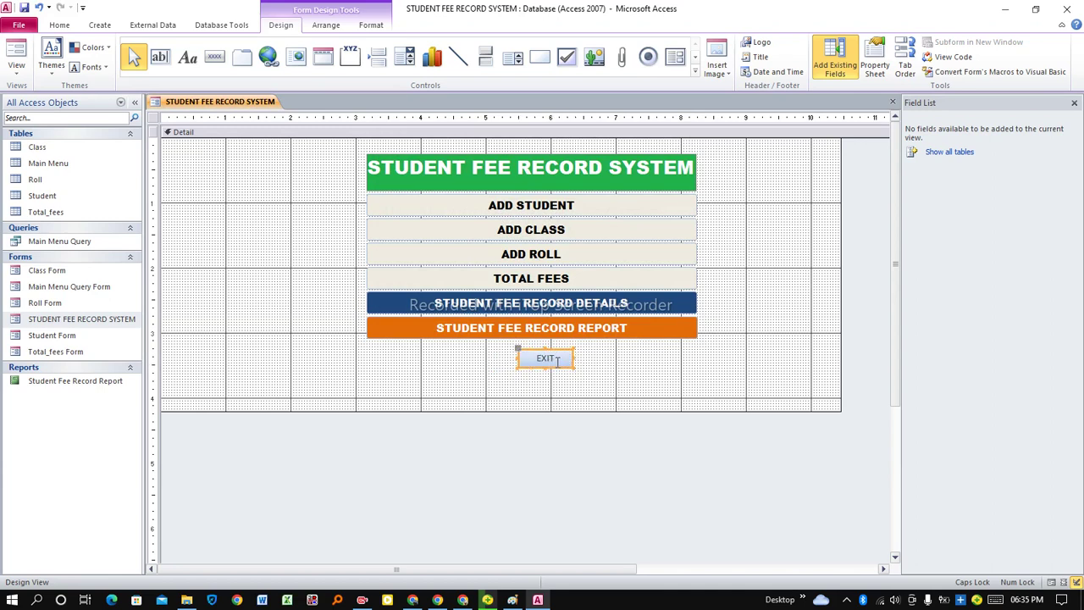
pyautogui.click(557, 361)
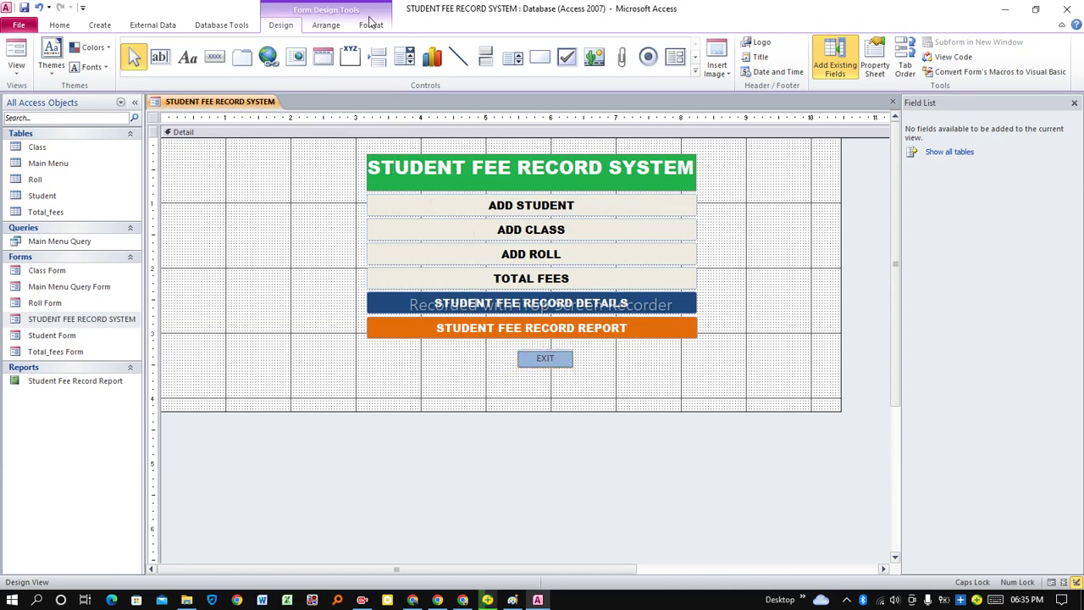
# Give the EXIT button a red background fill and white text
pyautogui.click(370, 23)
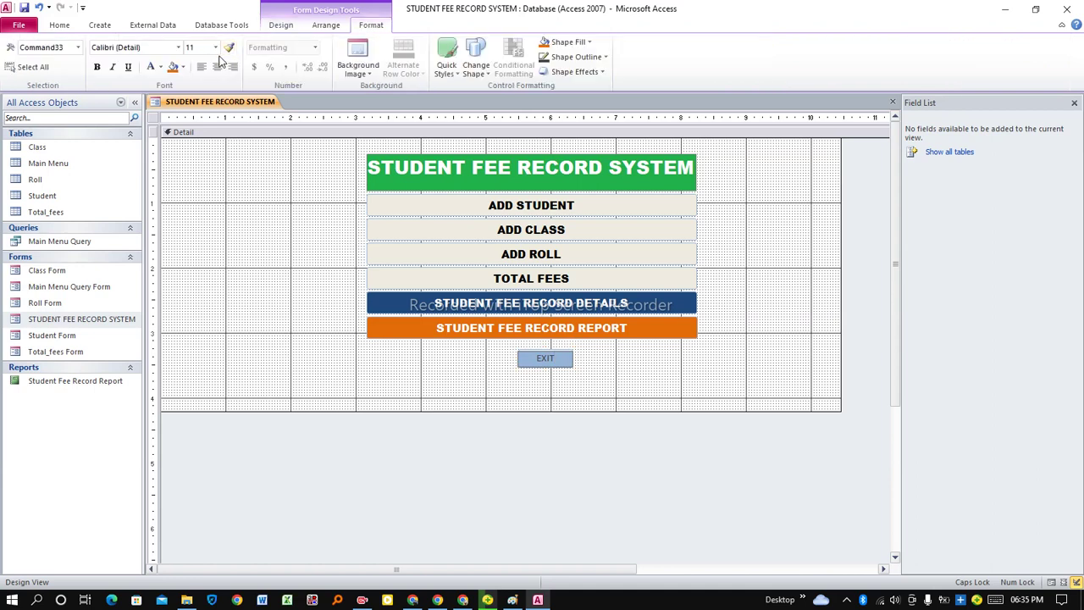
pyautogui.click(182, 67)
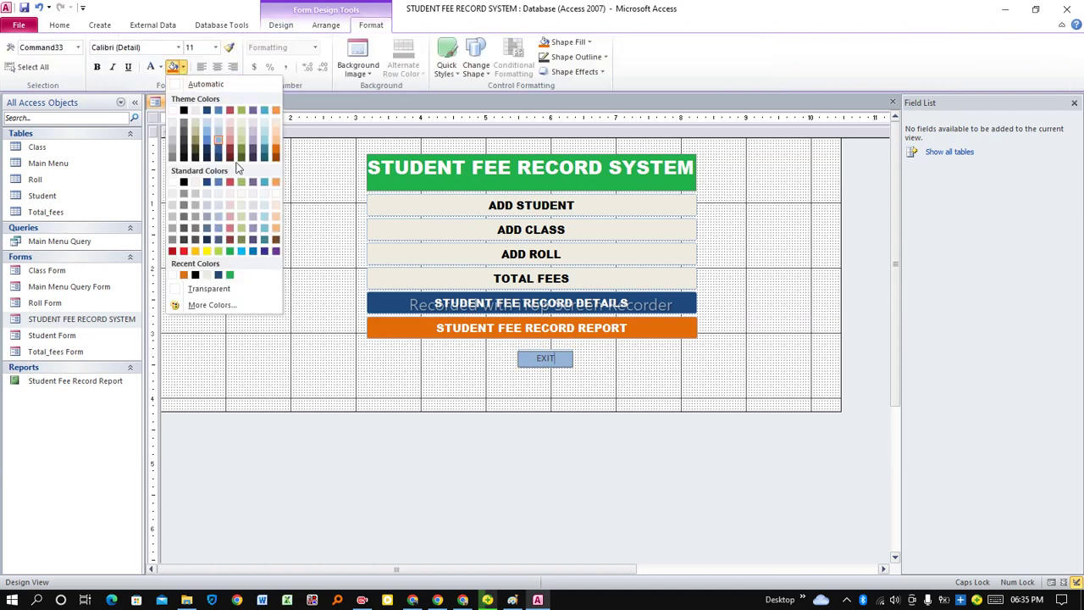
pyautogui.click(173, 251)
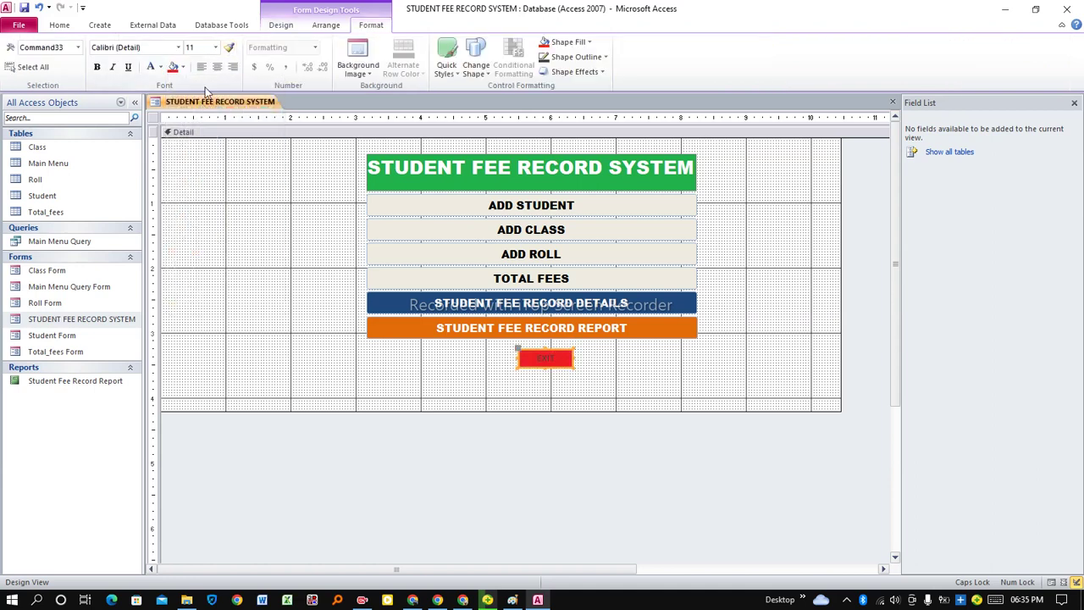
pyautogui.click(160, 68)
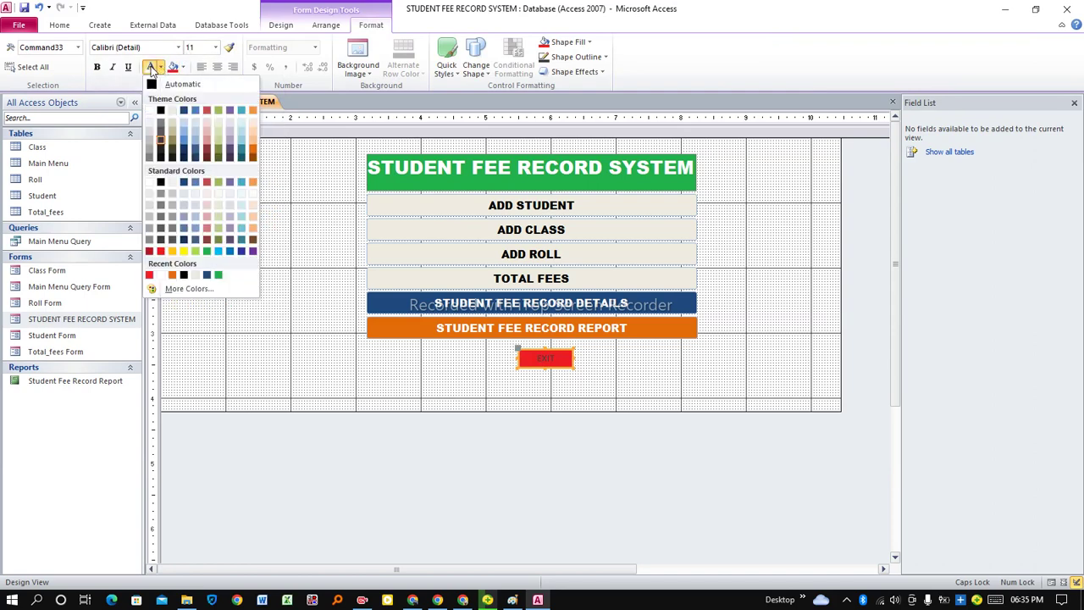
pyautogui.click(150, 70)
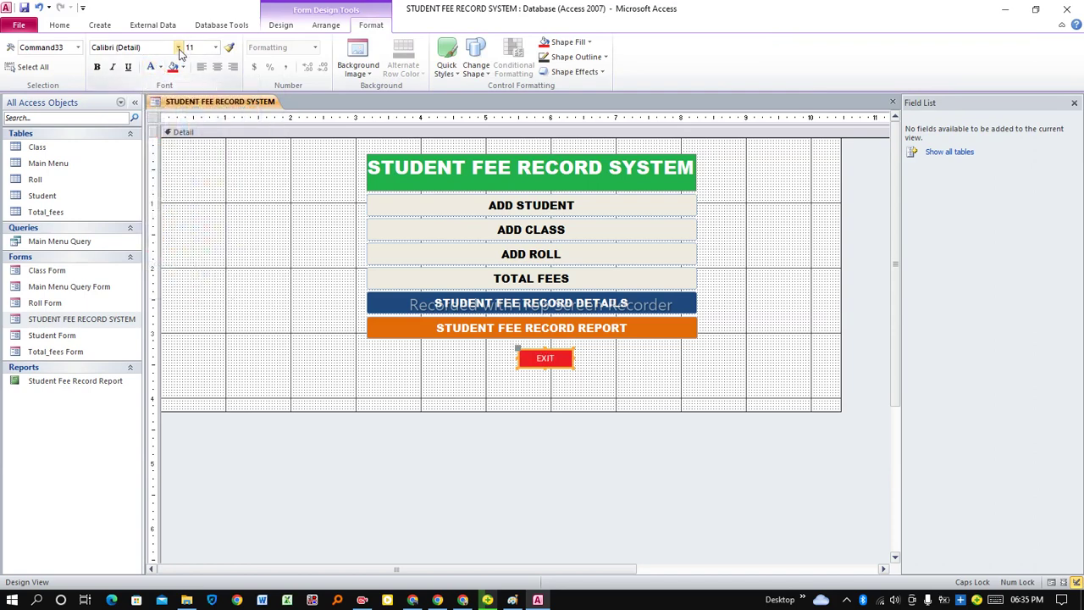
# Set the EXIT button's font to Arial Black, size 20
pyautogui.click(178, 48)
pyautogui.click(152, 146)
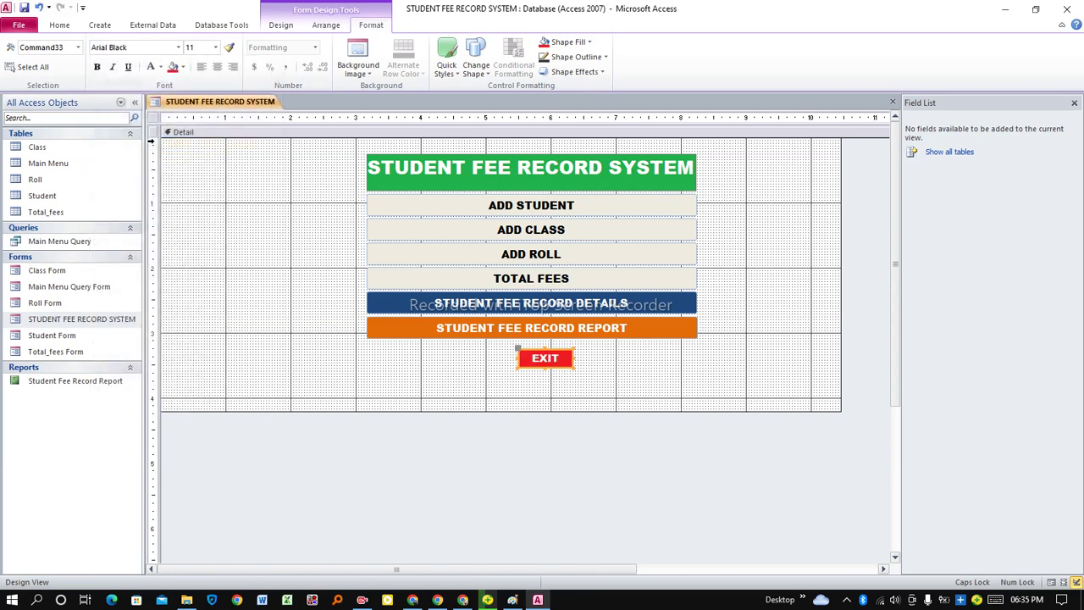
pyautogui.click(216, 48)
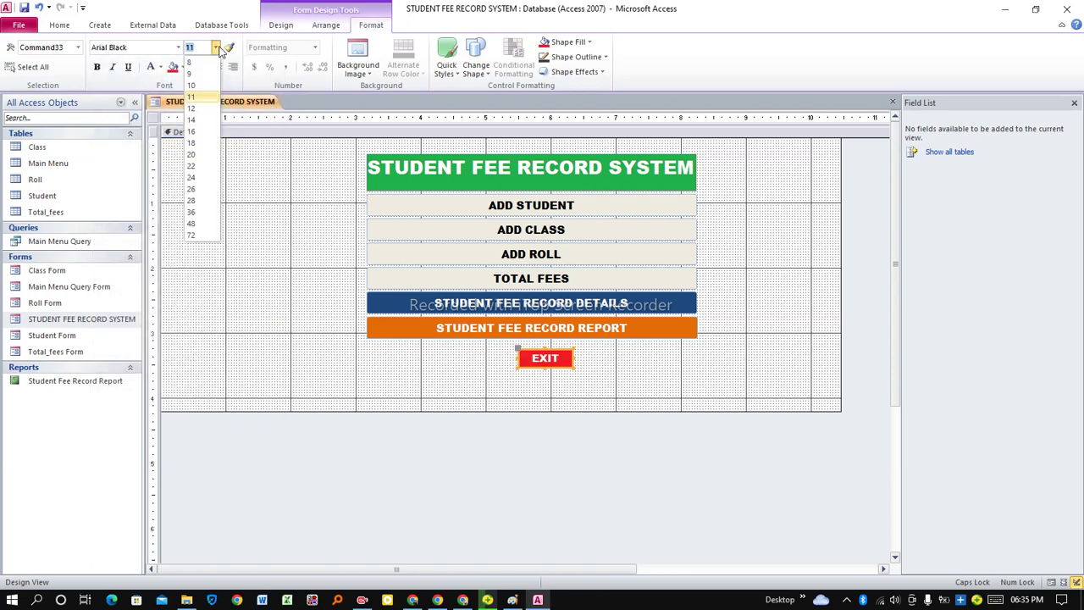
pyautogui.click(191, 155)
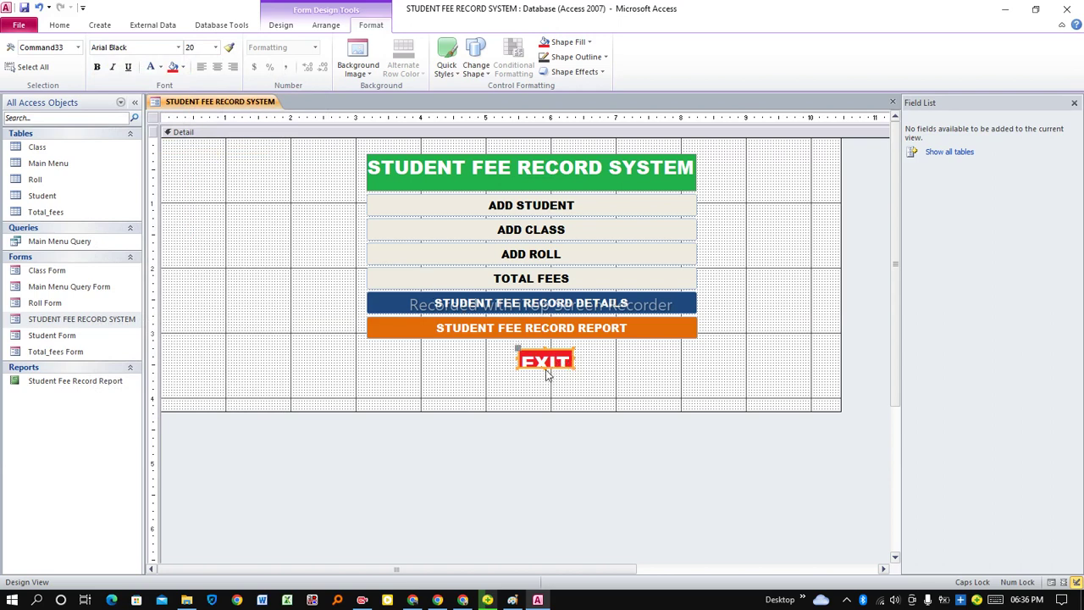
# Heighten the EXIT button to about 0.45 on the ruler and shift it left under the middle of the report button
pyautogui.moveTo(546, 365); pyautogui.dragTo(544, 377)
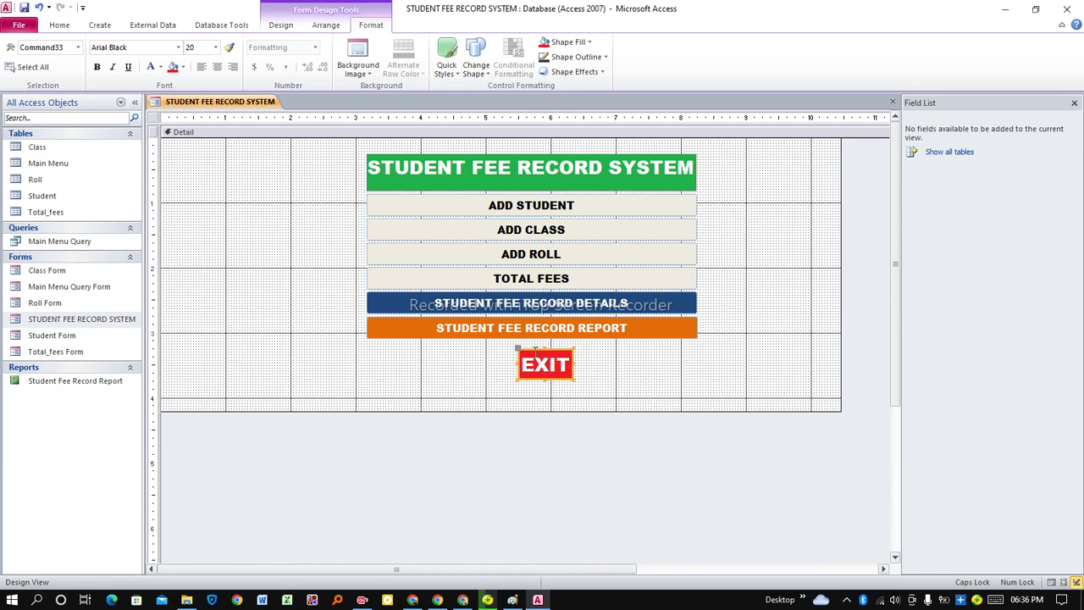
pyautogui.click(657, 396)
pyautogui.click(531, 349)
pyautogui.moveTo(529, 348); pyautogui.dragTo(509, 349)
pyautogui.click(602, 375)
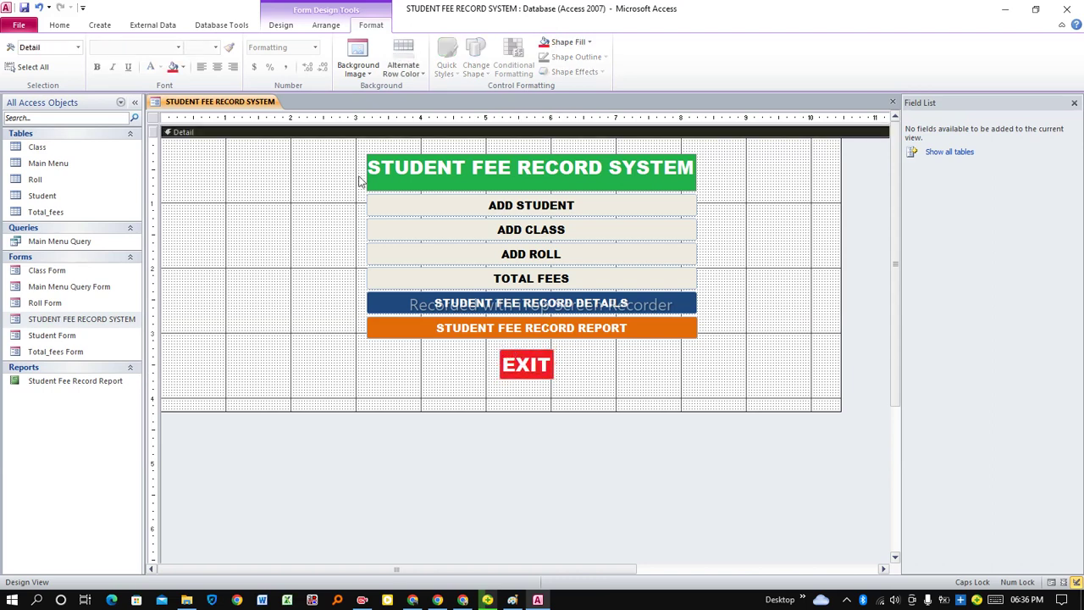
# Save the STUDENT FEE RECORD SYSTEM form and switch it to Form View
pyautogui.rightClick(214, 106)
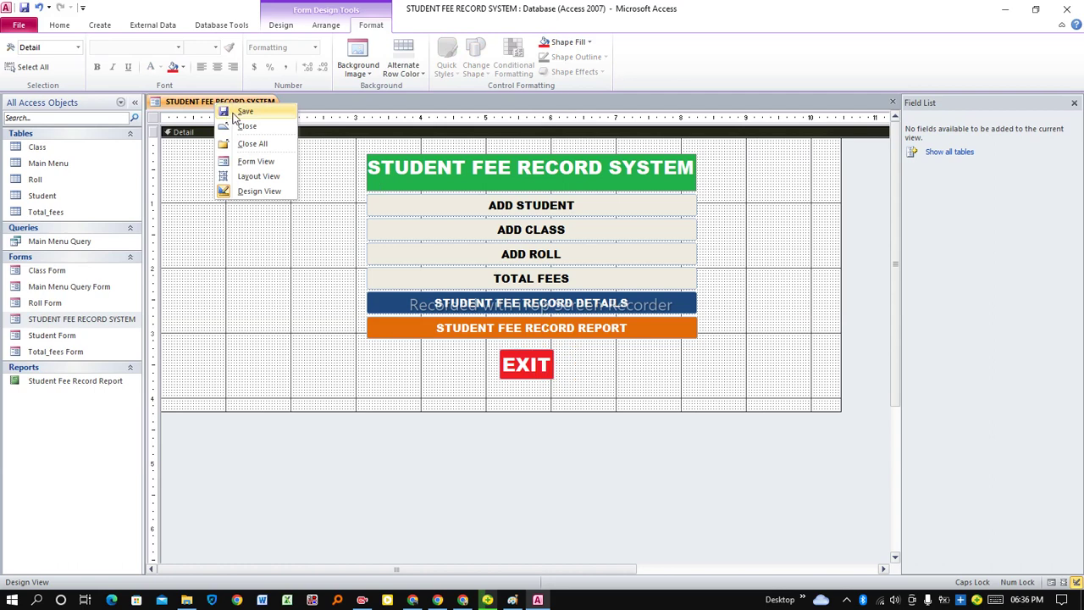
pyautogui.click(233, 111)
pyautogui.rightClick(220, 106)
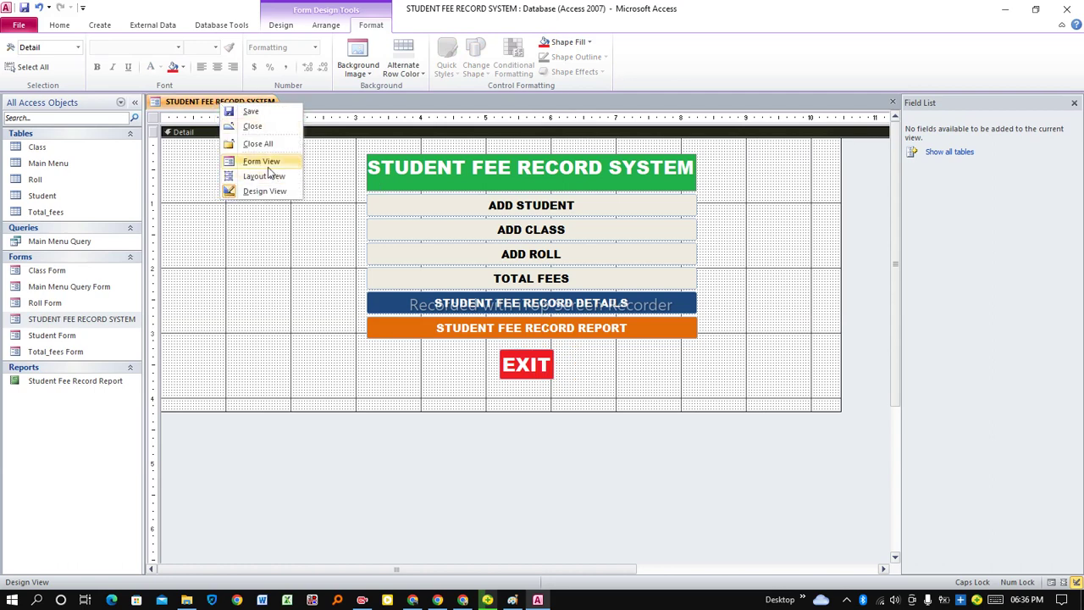
pyautogui.click(264, 162)
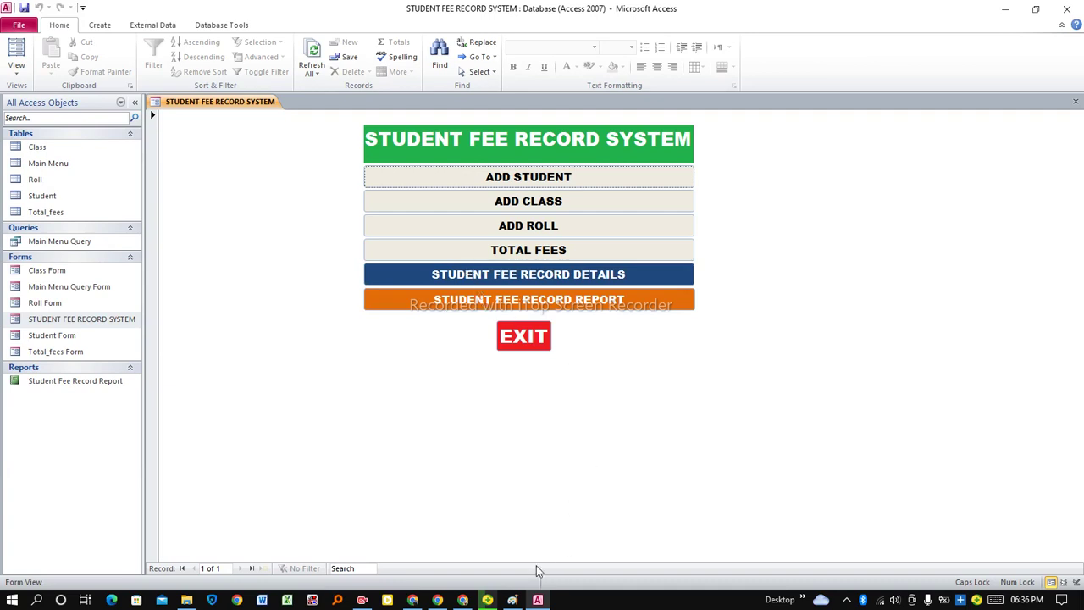
# Switch to Paint, underline User Interface in the STEPS list and handwrite the numbers 1 to 4 beside the first four steps
pyautogui.click(513, 601)
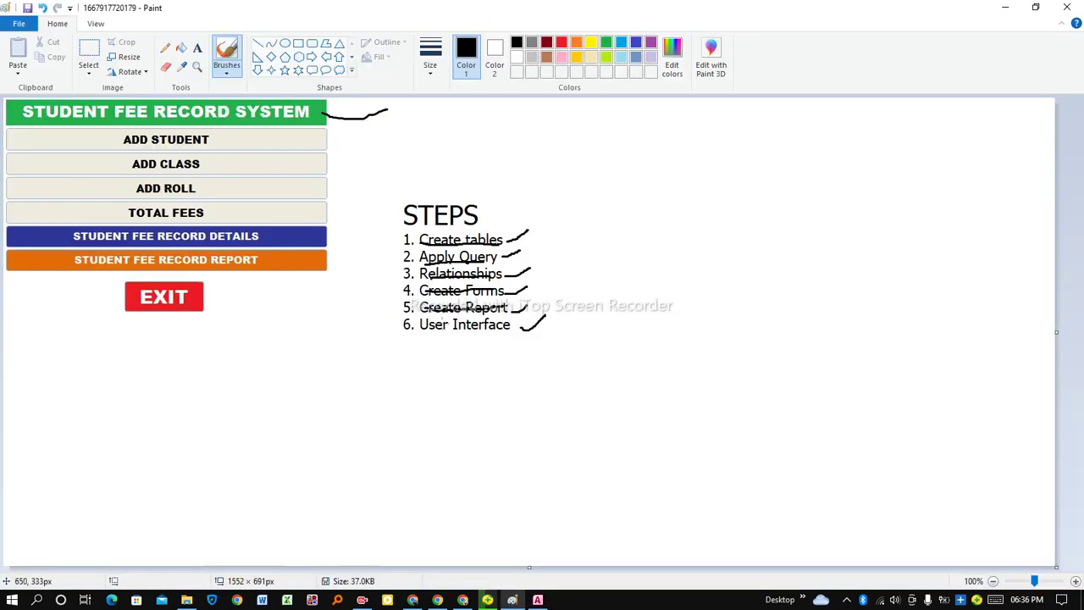
pyautogui.moveTo(423, 327); pyautogui.dragTo(513, 321)
pyautogui.moveTo(544, 254)
pyautogui.mouseDown()
pyautogui.moveTo(535, 262)
pyautogui.moveTo(552, 262)
pyautogui.mouseUp()
pyautogui.moveTo(547, 271); pyautogui.dragTo(538, 283)
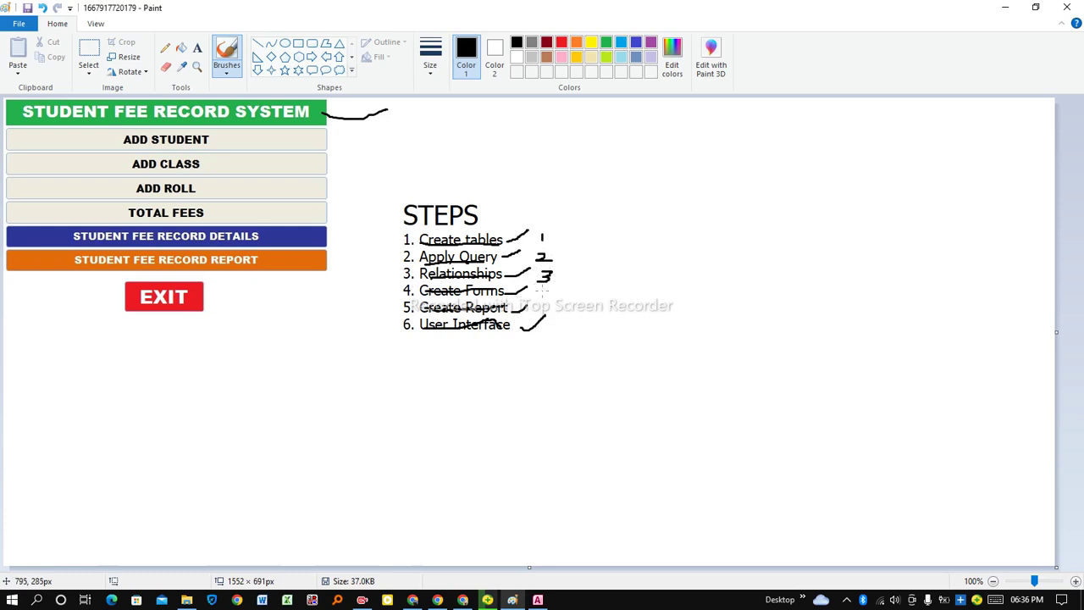
pyautogui.moveTo(541, 289)
pyautogui.mouseDown()
pyautogui.moveTo(559, 298)
pyautogui.moveTo(547, 303)
pyautogui.mouseUp()
# Return to Access and quit the application with the menu form's EXIT button
pyautogui.click(538, 599)
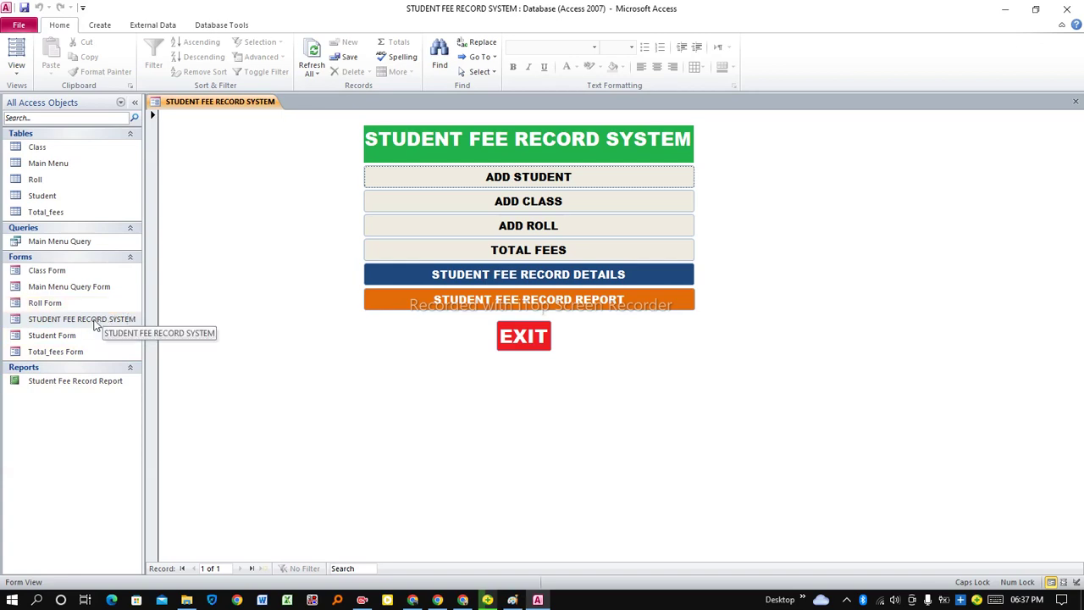
pyautogui.click(533, 341)
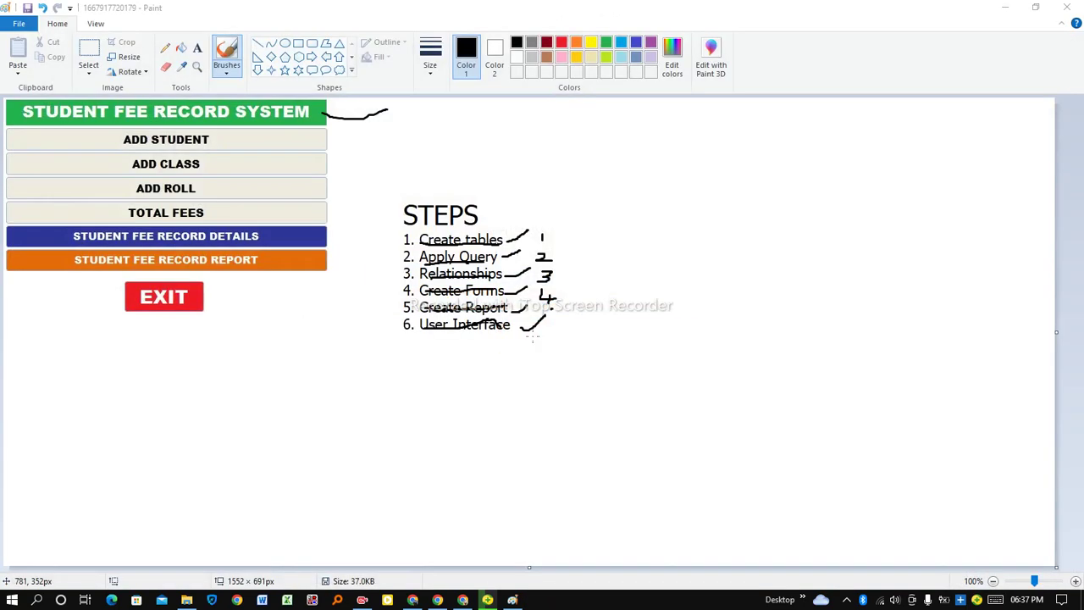